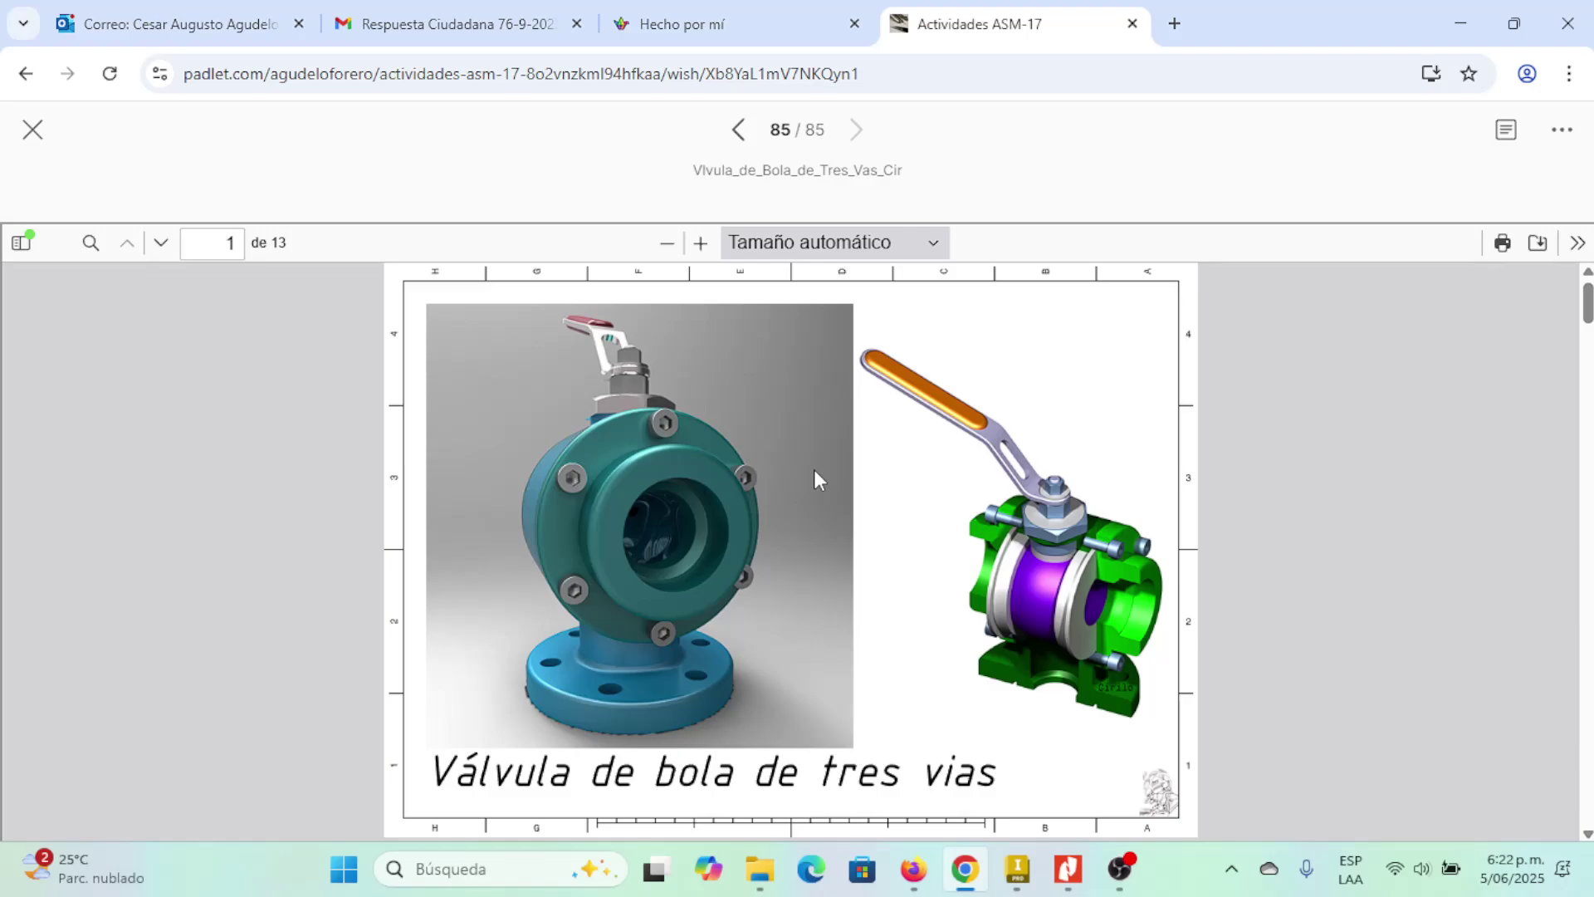
- Examine the cover image and the coloured exploded view of the three-way ball valve in the PDF
{"action": "left_click", "coordinate": [701, 243]}
{"action": "left_click", "coordinate": [700, 243]}
{"action": "left_click", "coordinate": [701, 243]}
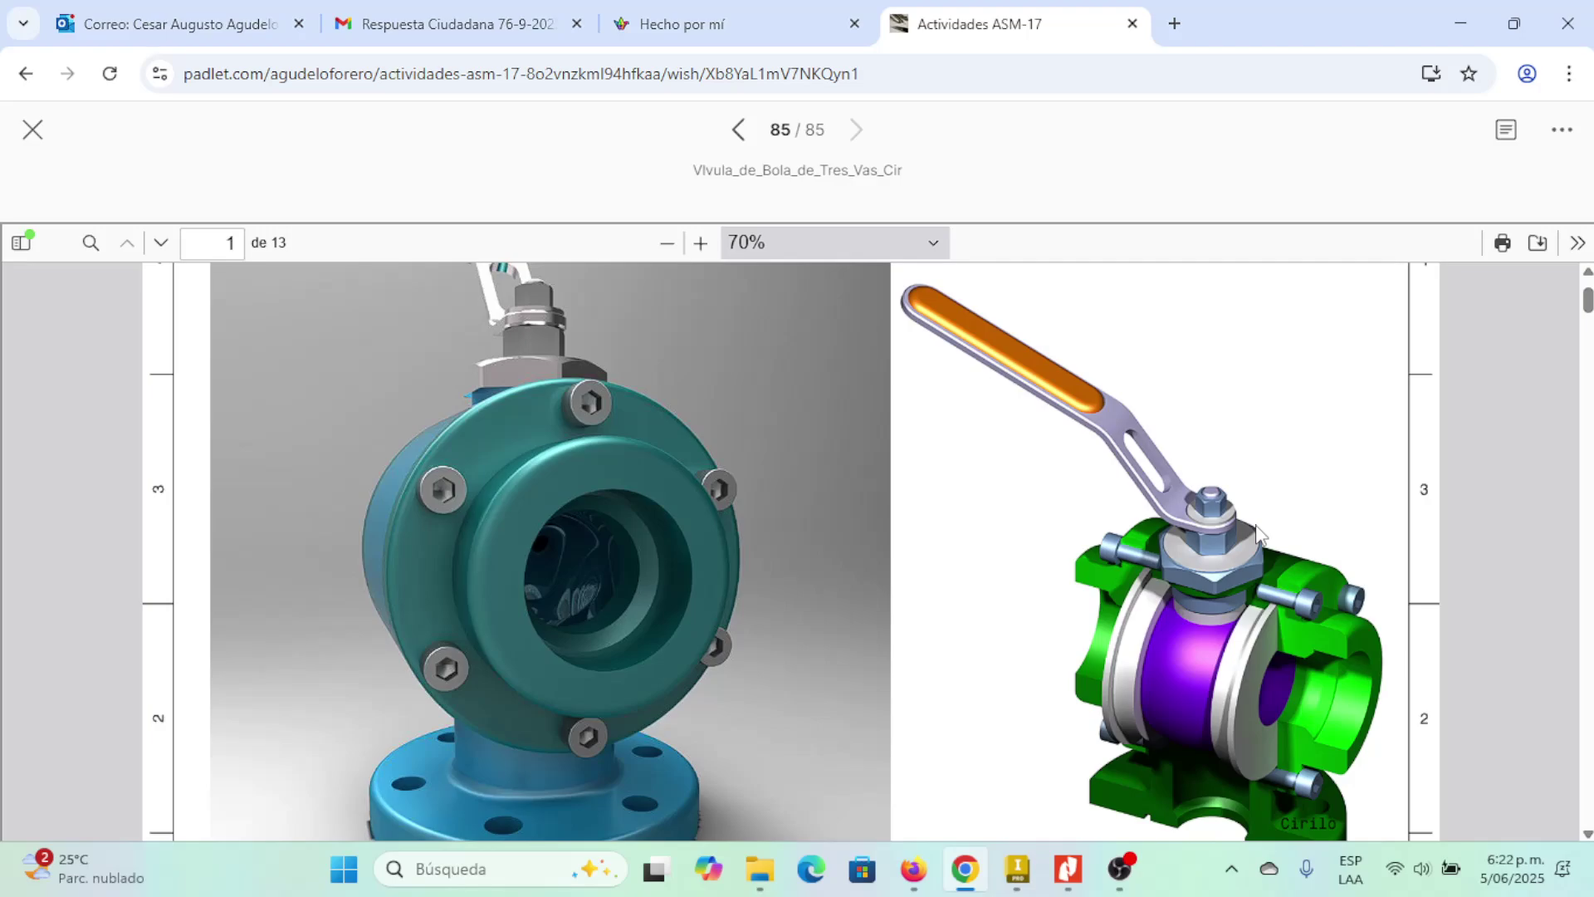
{"action": "left_click", "coordinate": [667, 242]}
{"action": "scroll", "coordinate": [799, 452], "scroll_direction": "down", "scroll_amount": 10}
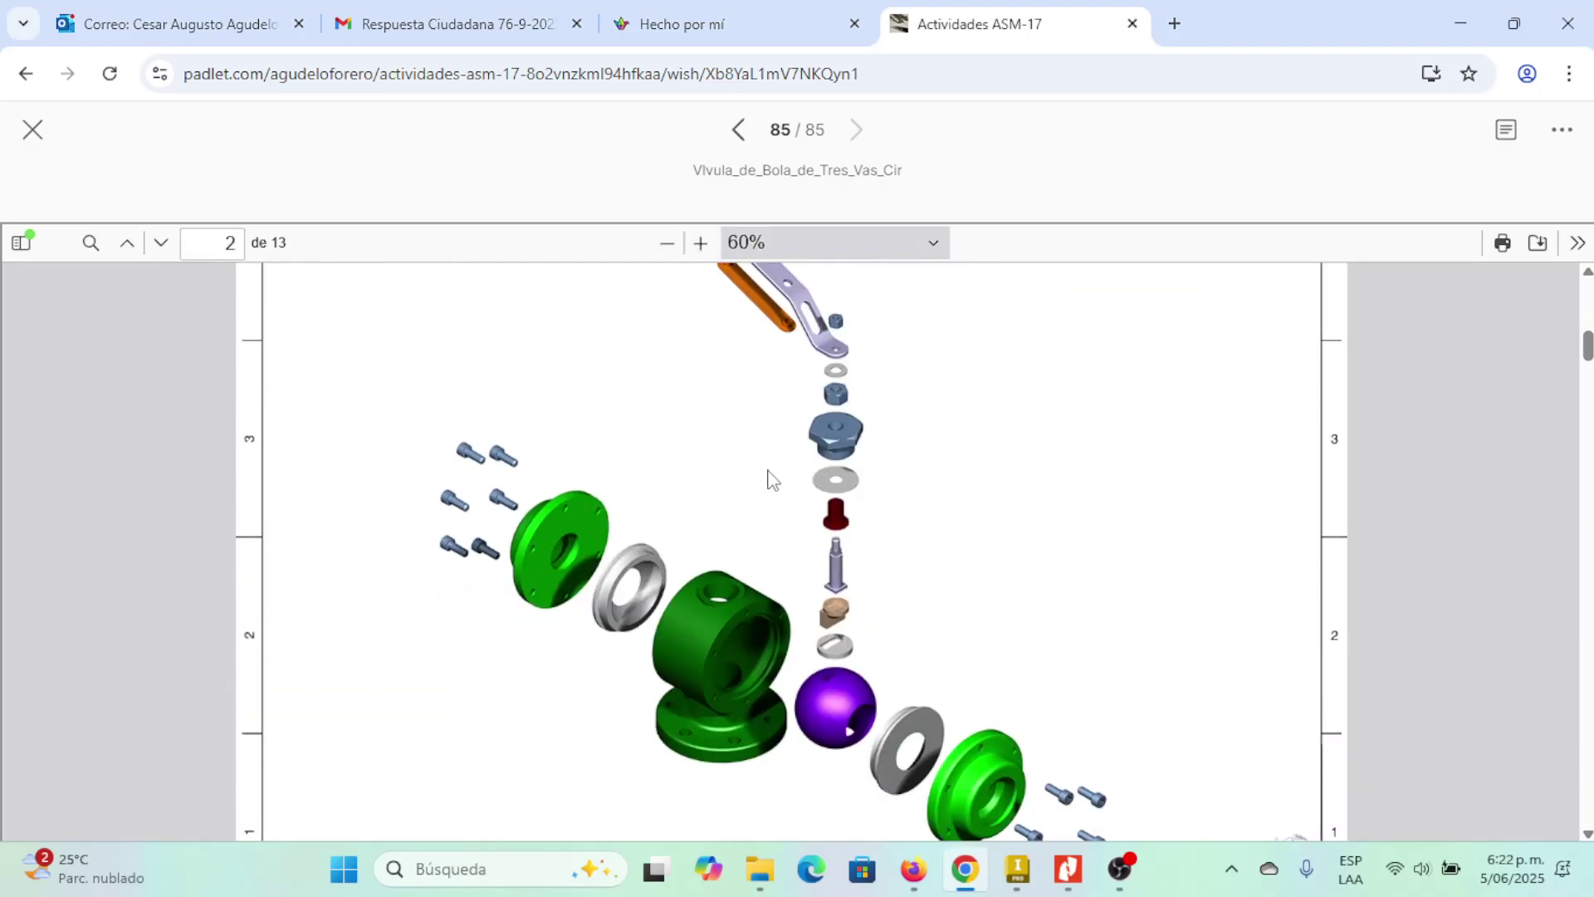
{"action": "left_click", "coordinate": [666, 242]}
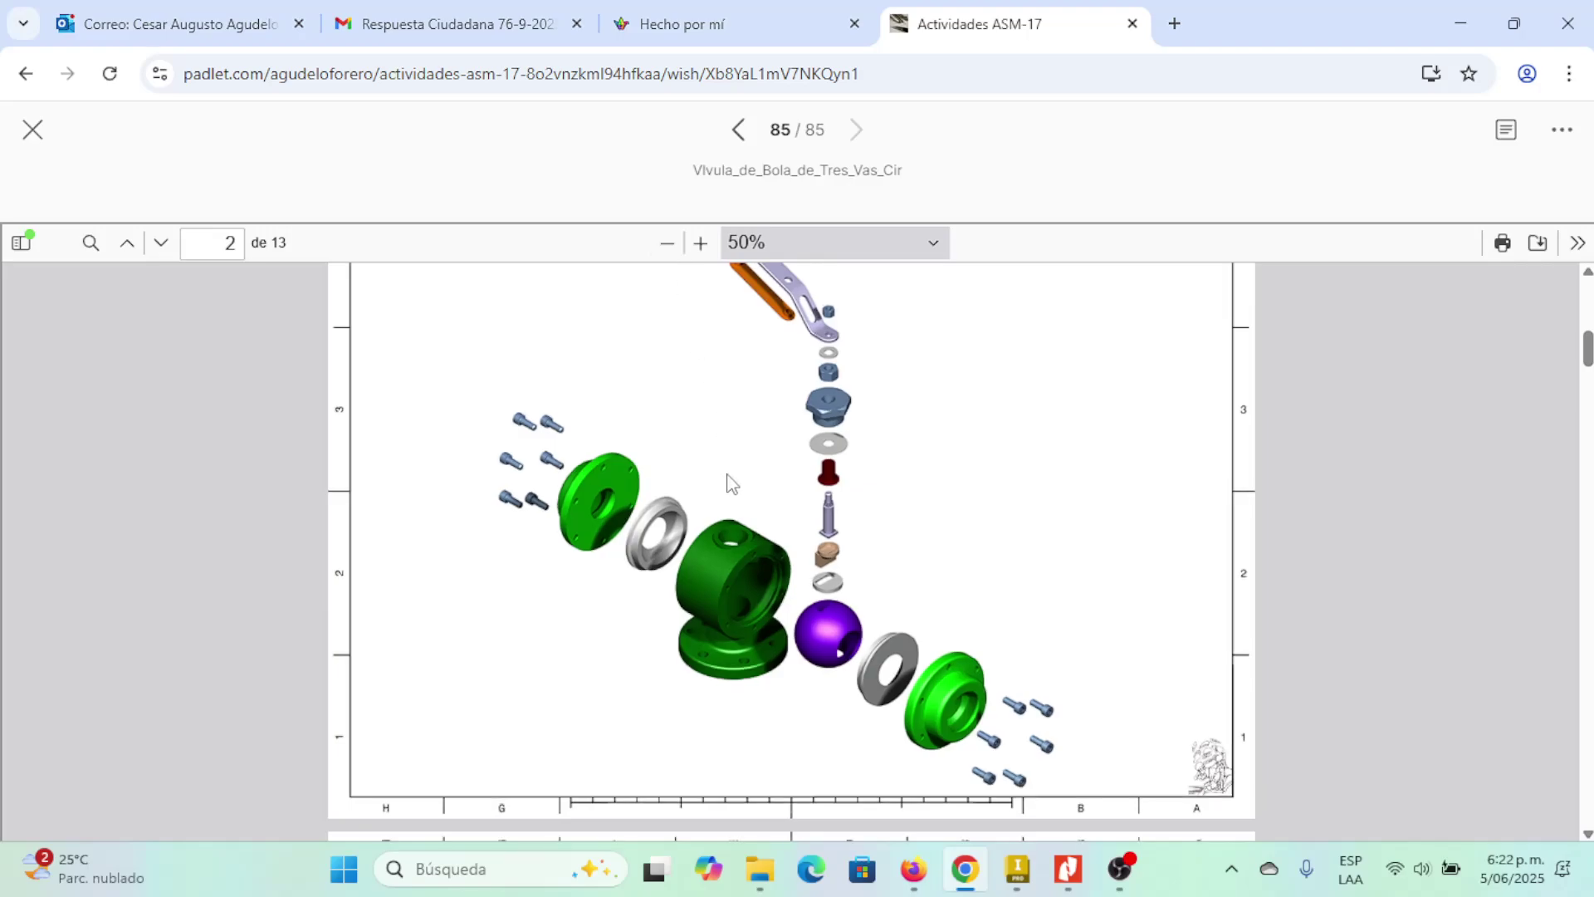
{"action": "scroll", "coordinate": [730, 482], "scroll_direction": "up", "scroll_amount": 2}
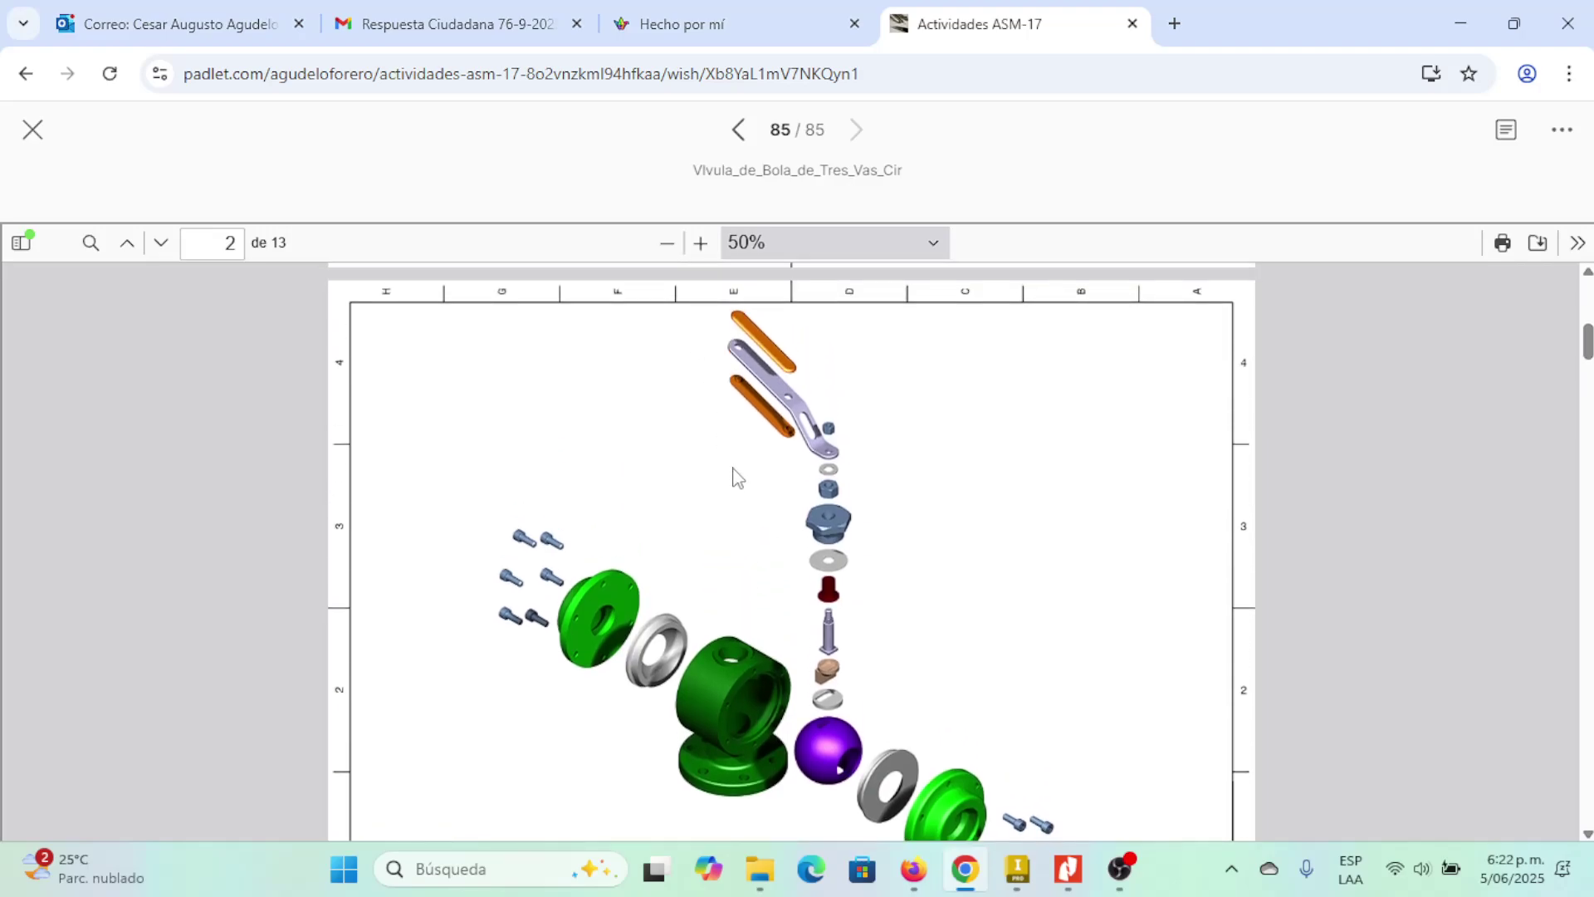
- Look through the numbered section, exploded drawing and individual part sheets of the valve, including the body drawing (Cuerpo)
{"action": "scroll", "coordinate": [733, 475], "scroll_direction": "down", "scroll_amount": 10}
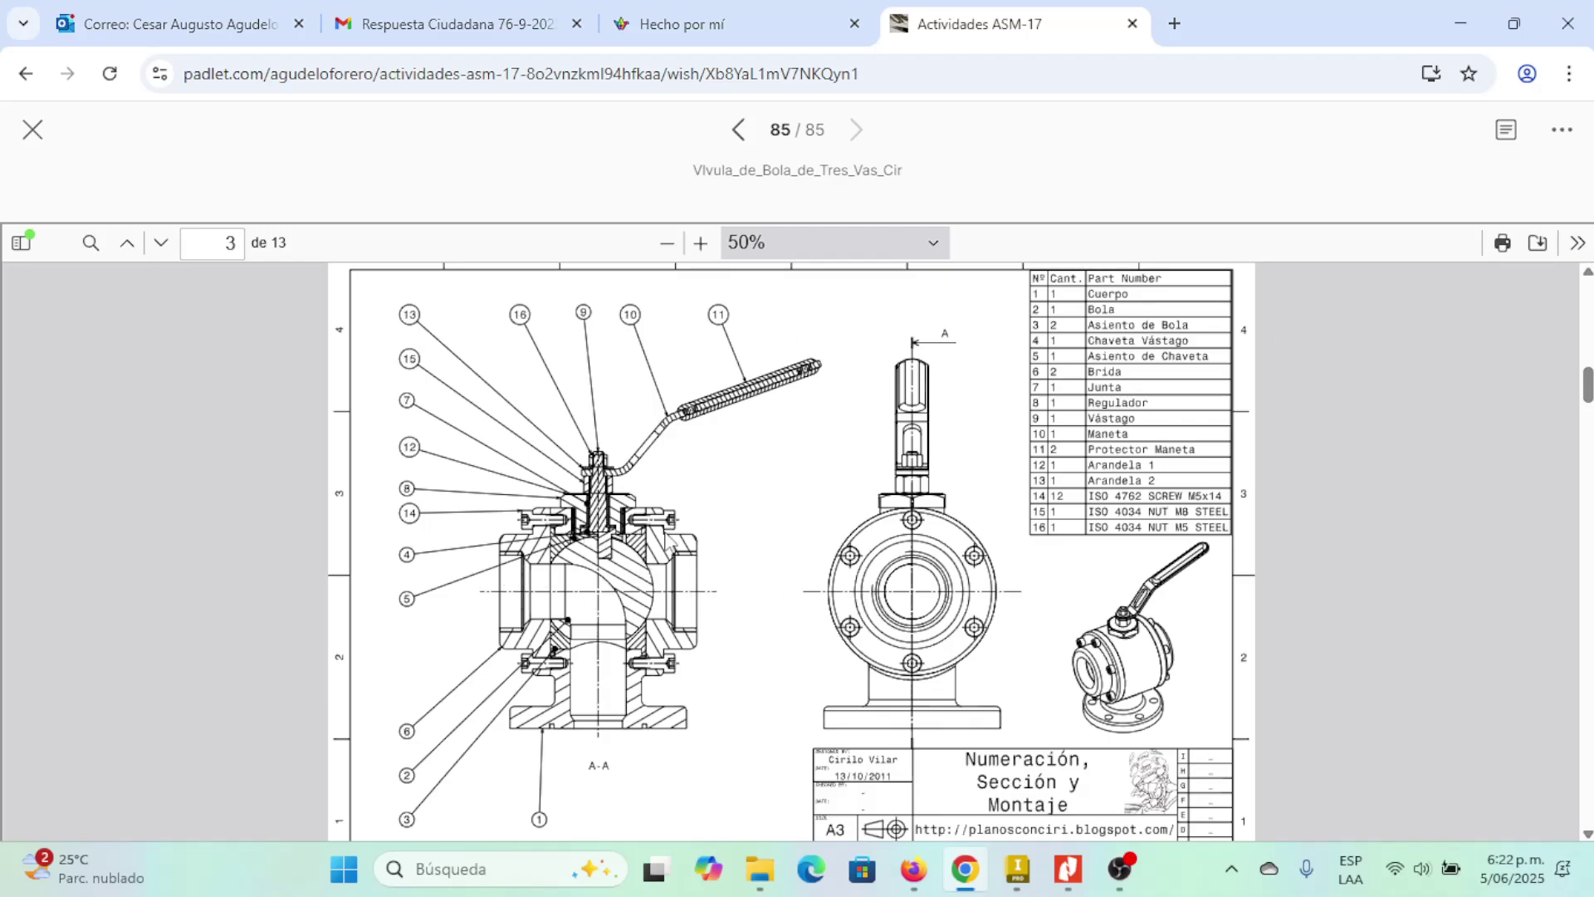
{"action": "scroll", "coordinate": [704, 583], "scroll_direction": "down", "scroll_amount": 8}
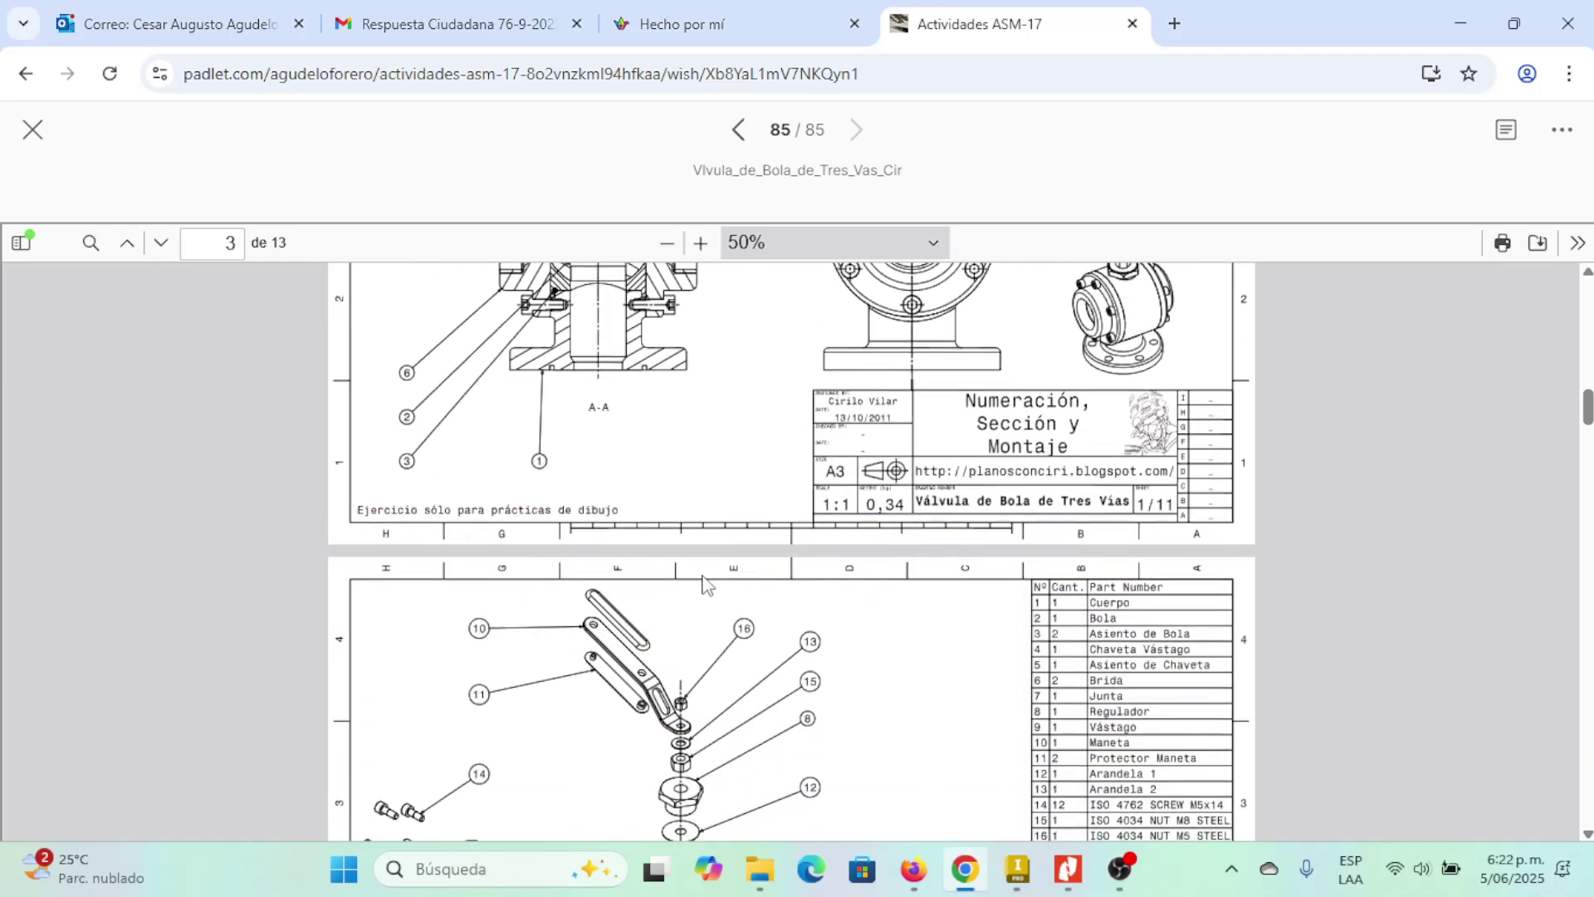
{"action": "scroll", "coordinate": [704, 585], "scroll_direction": "down", "scroll_amount": 8}
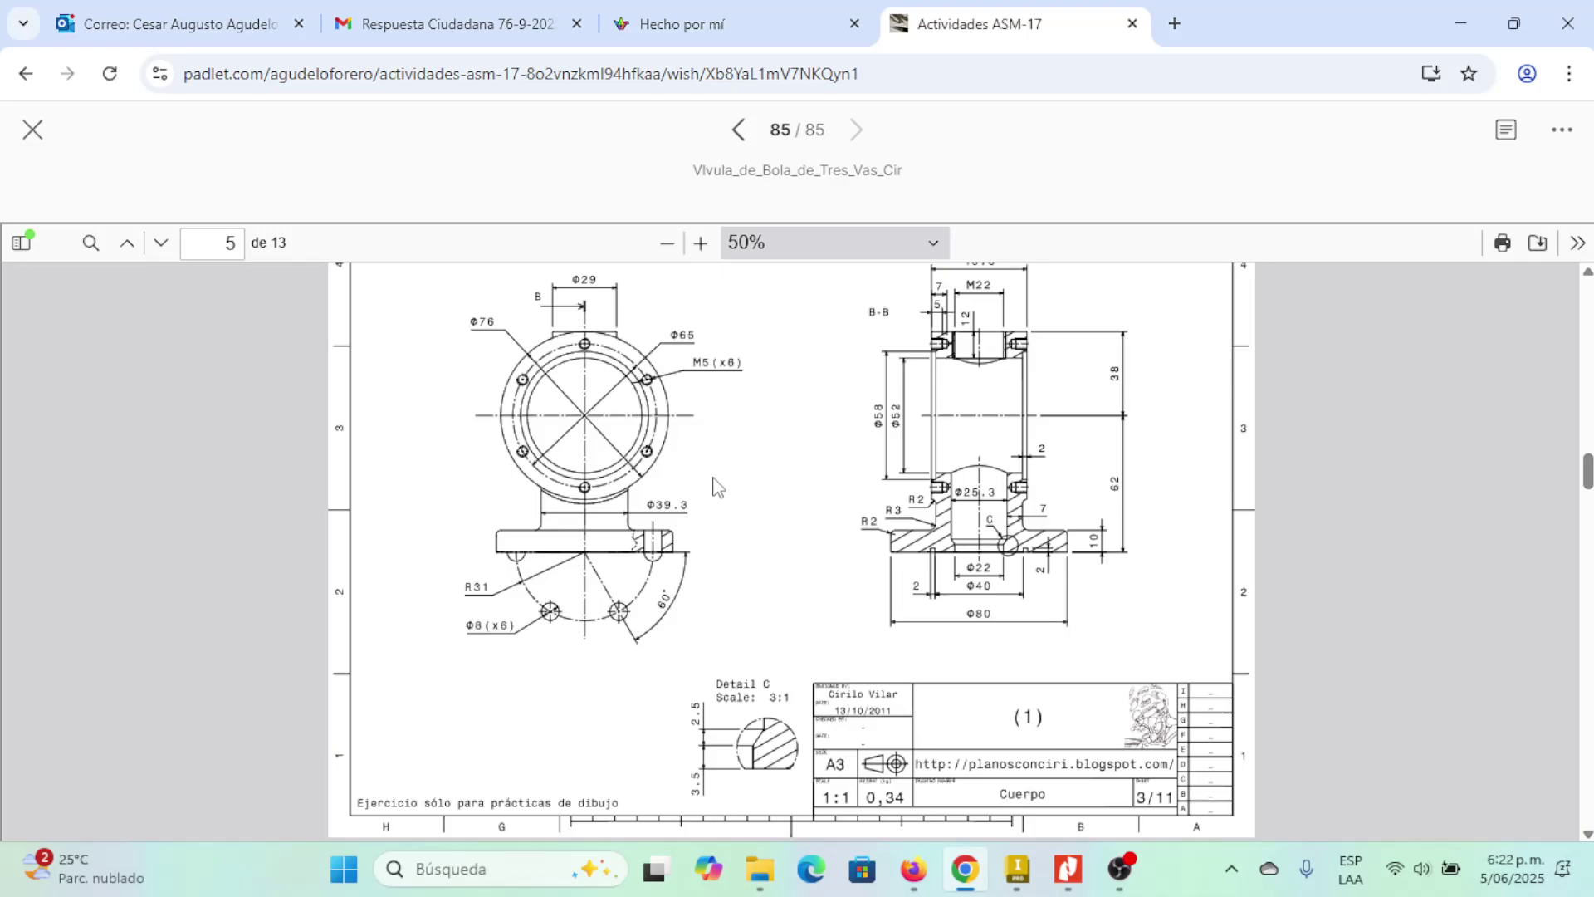
{"action": "scroll", "coordinate": [721, 490], "scroll_direction": "up", "scroll_amount": 7}
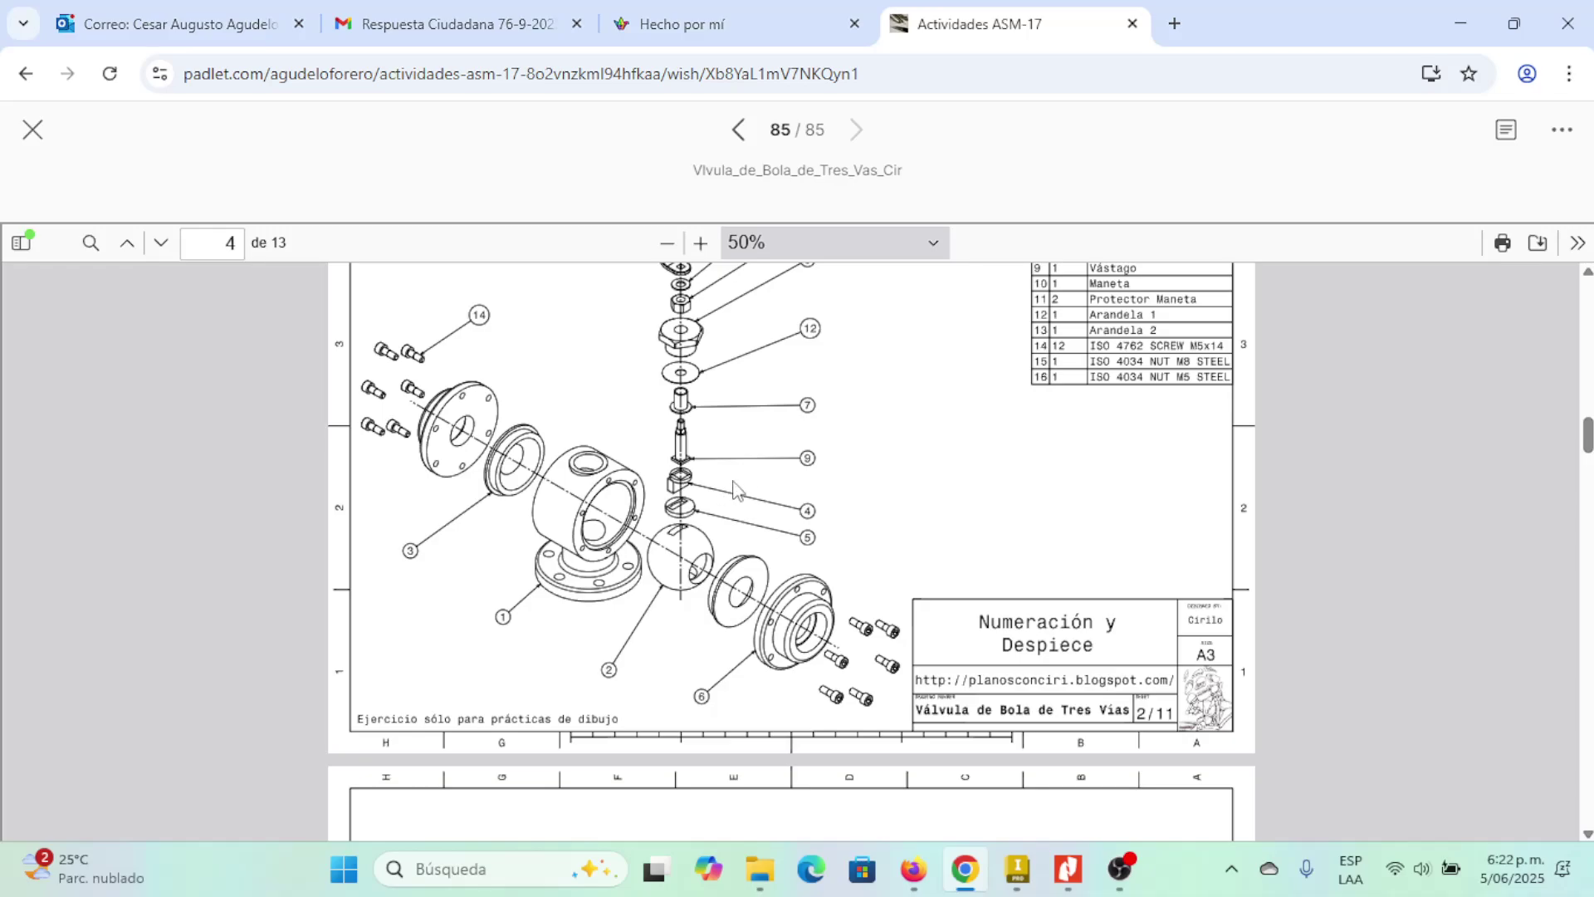
{"action": "scroll", "coordinate": [731, 498], "scroll_direction": "down", "scroll_amount": 15}
{"action": "scroll", "coordinate": [631, 548], "scroll_direction": "down", "scroll_amount": 6}
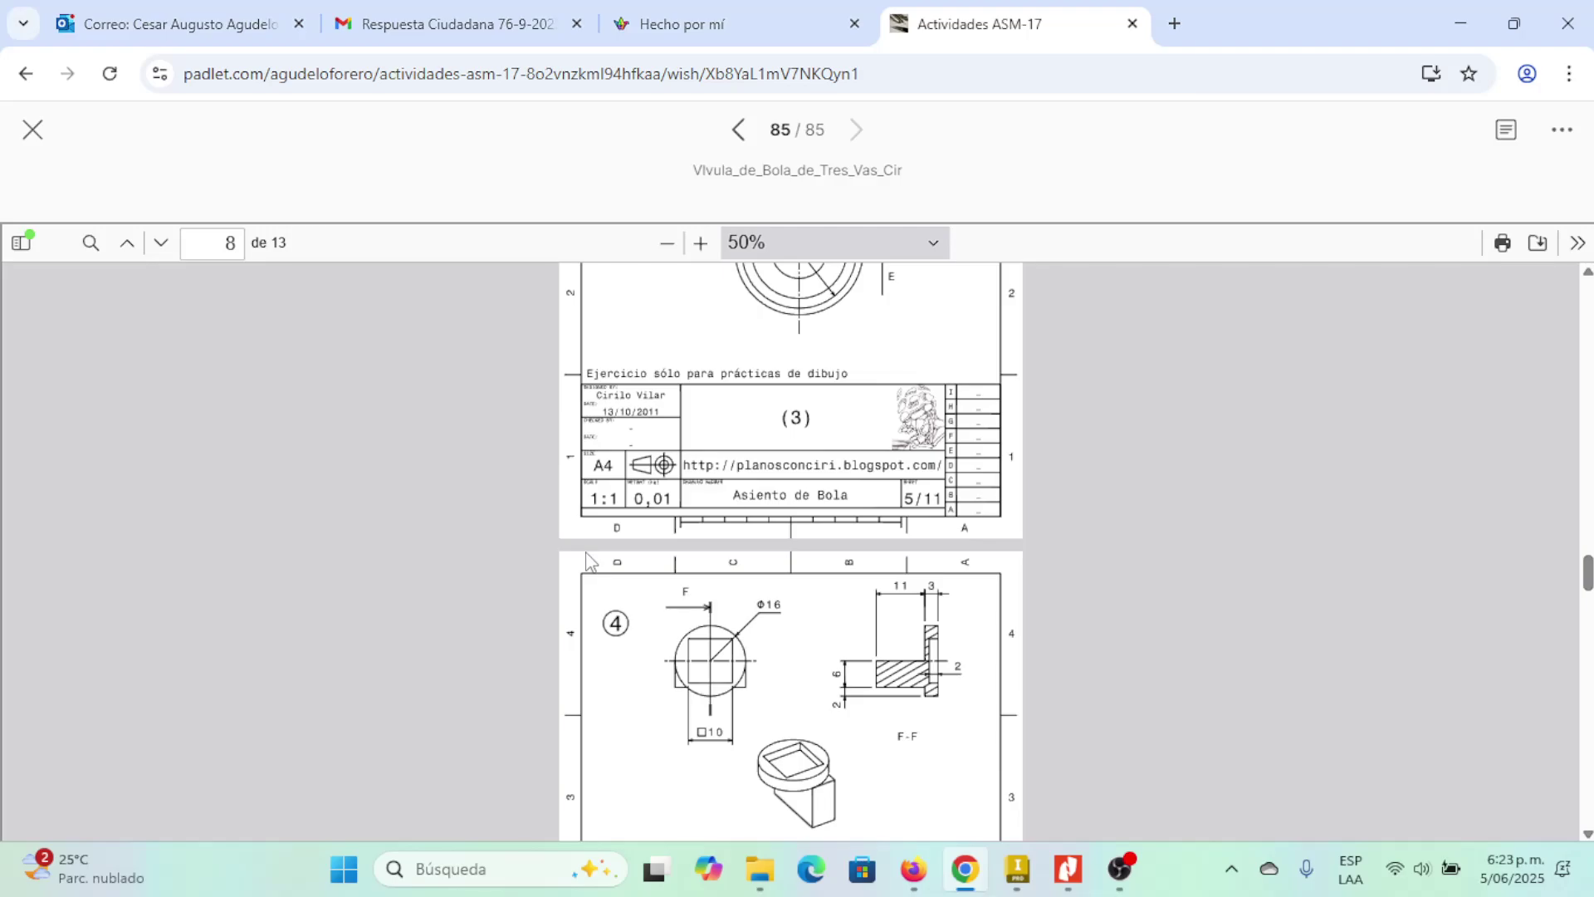
- Examine the ball seat drawing (Asiento de Bola) and its section E-E at 80% zoom
{"action": "left_click", "coordinate": [700, 242]}
{"action": "left_click", "coordinate": [701, 242]}
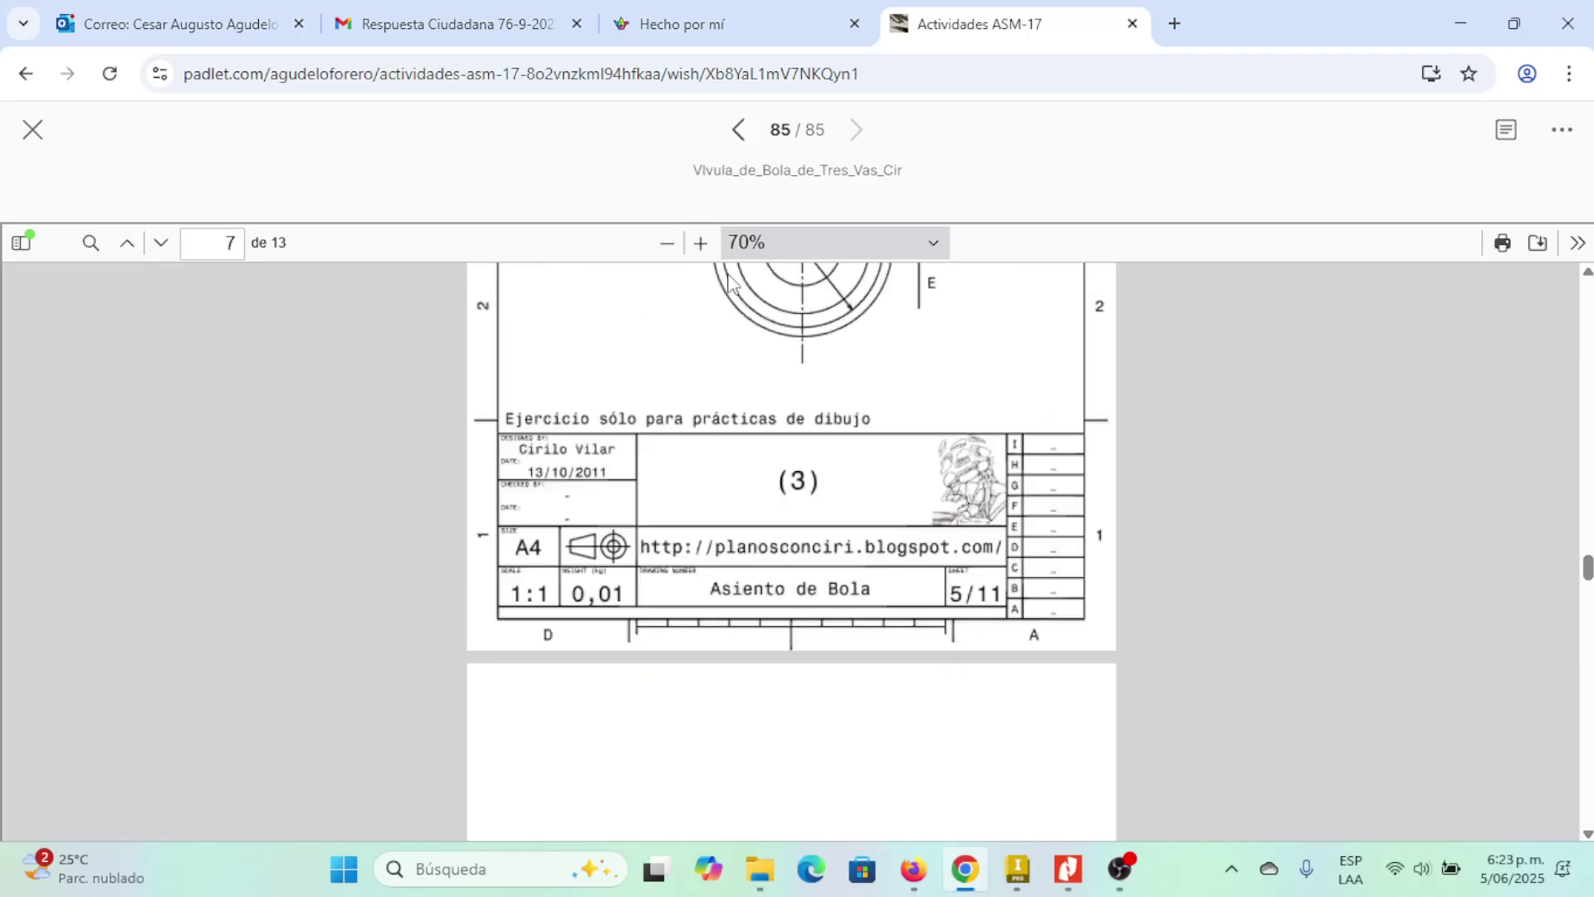
{"action": "scroll", "coordinate": [728, 283], "scroll_direction": "down", "scroll_amount": 5}
{"action": "left_click", "coordinate": [701, 242]}
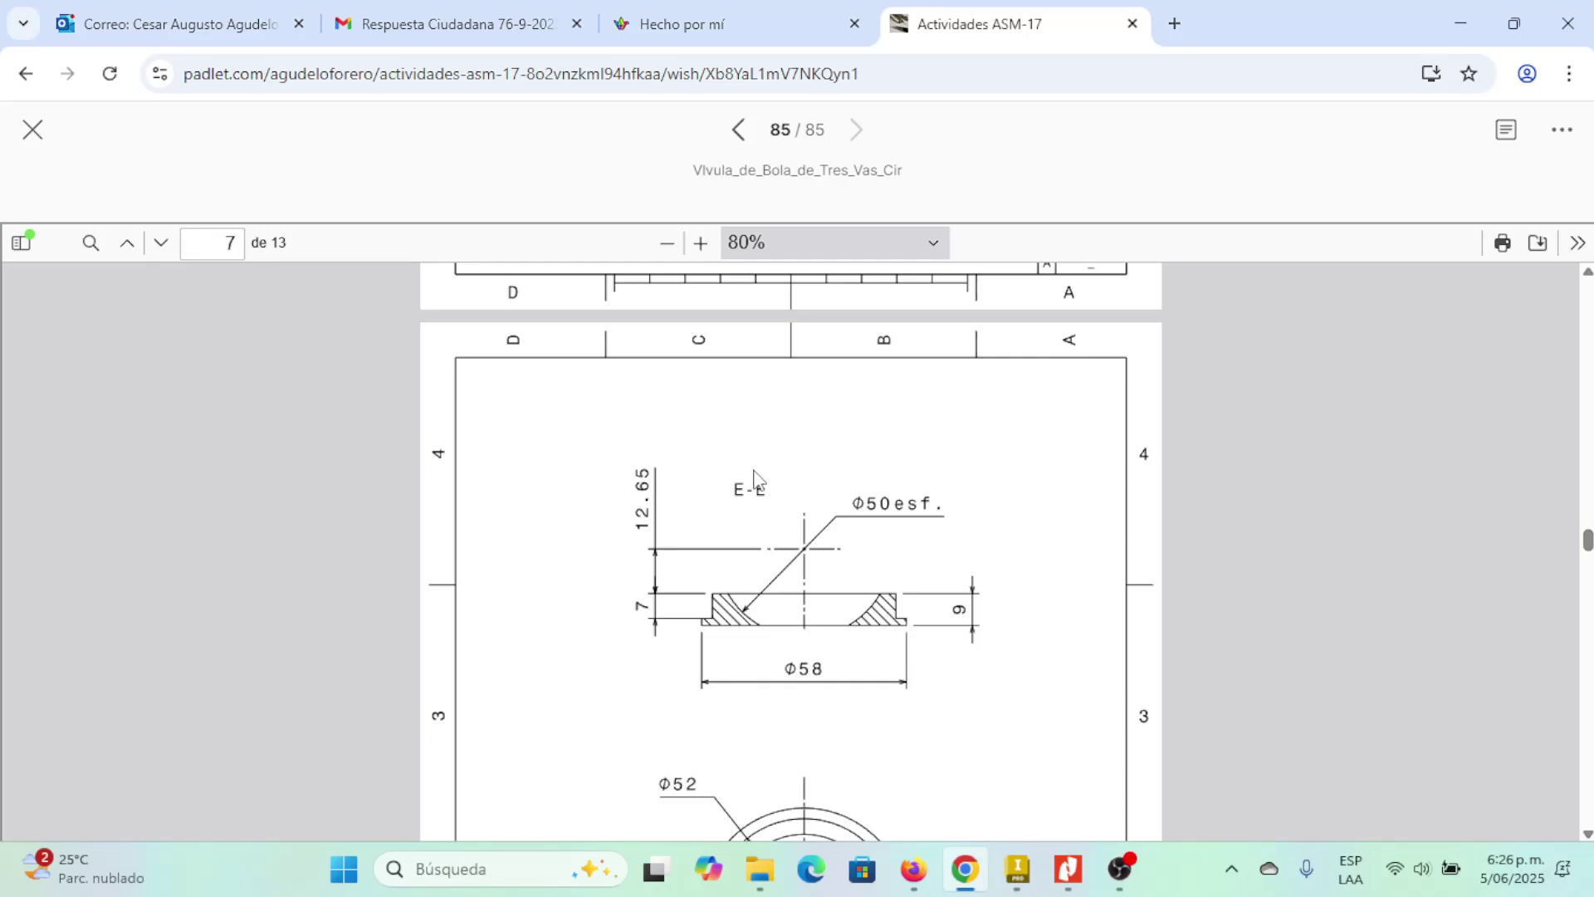
- Examine the ball drawing with section D-D and the numbered exploded drawing on sheet 2/11
{"action": "scroll", "coordinate": [665, 382], "scroll_direction": "up", "scroll_amount": 5}
{"action": "scroll", "coordinate": [668, 384], "scroll_direction": "up", "scroll_amount": 10}
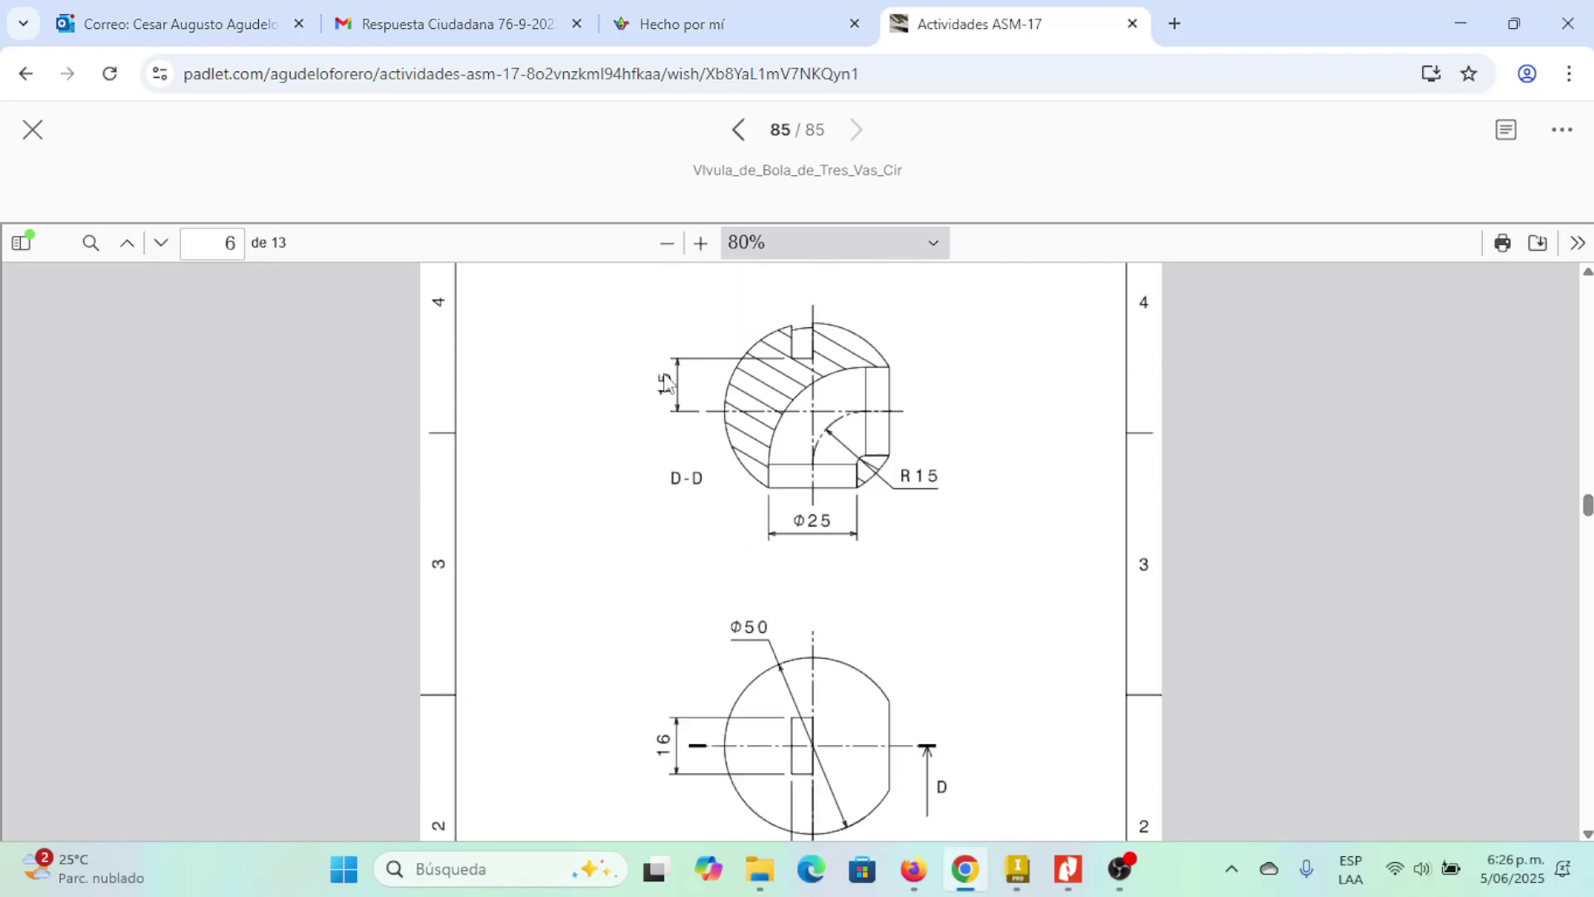
{"action": "scroll", "coordinate": [669, 383], "scroll_direction": "up", "scroll_amount": 10}
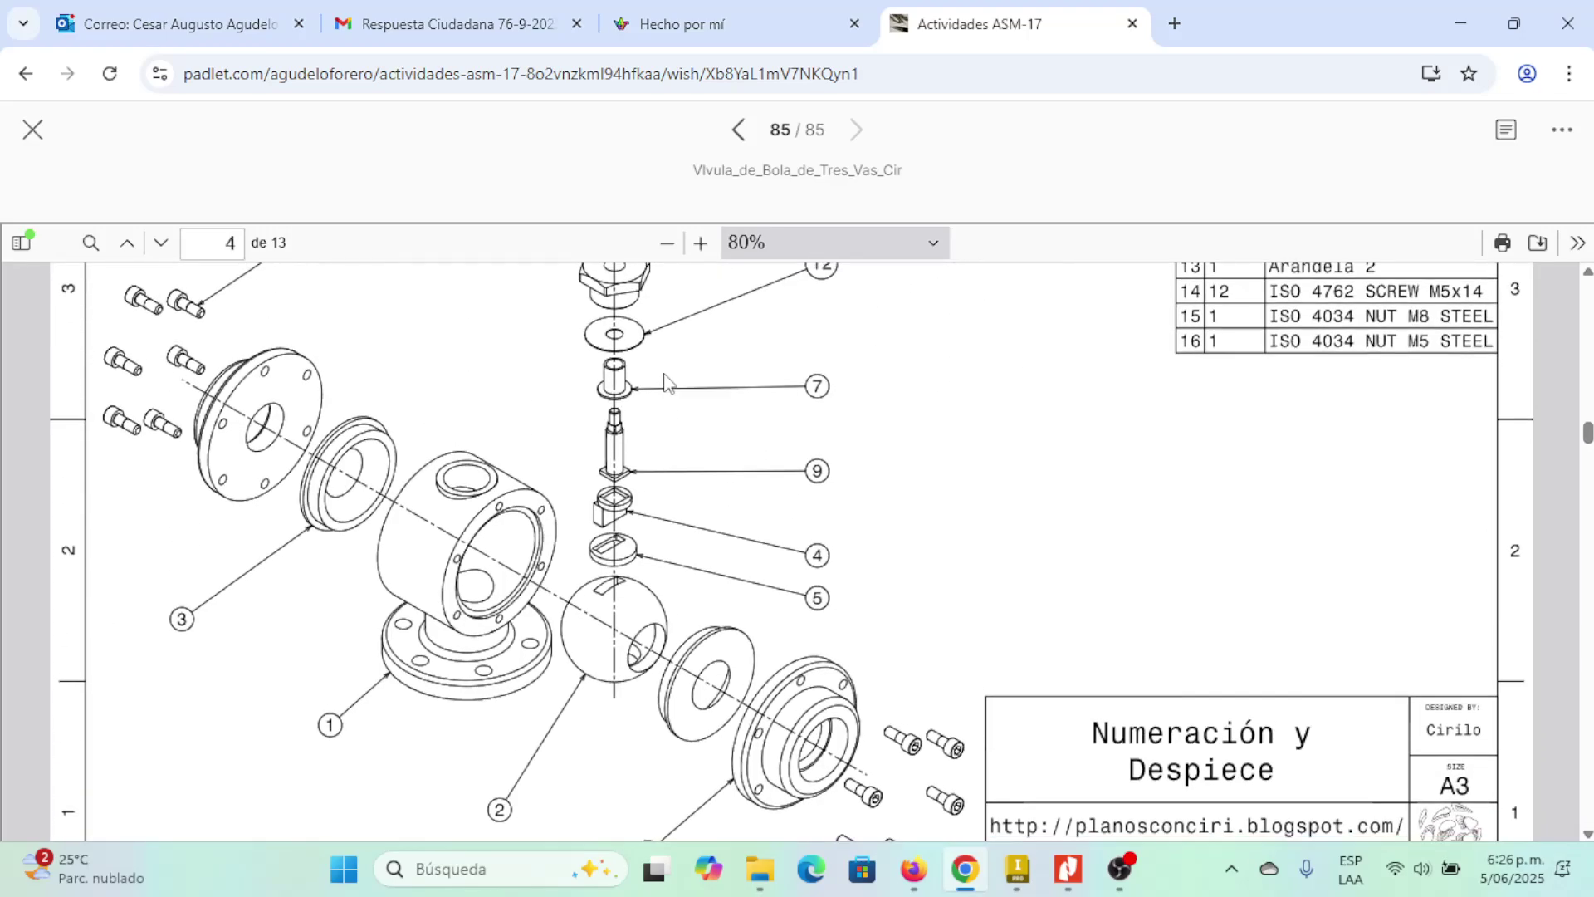
{"action": "scroll", "coordinate": [668, 384], "scroll_direction": "down", "scroll_amount": 1}
{"action": "scroll", "coordinate": [669, 383], "scroll_direction": "up", "scroll_amount": 1}
{"action": "scroll", "coordinate": [669, 383], "scroll_direction": "down", "scroll_amount": 1}
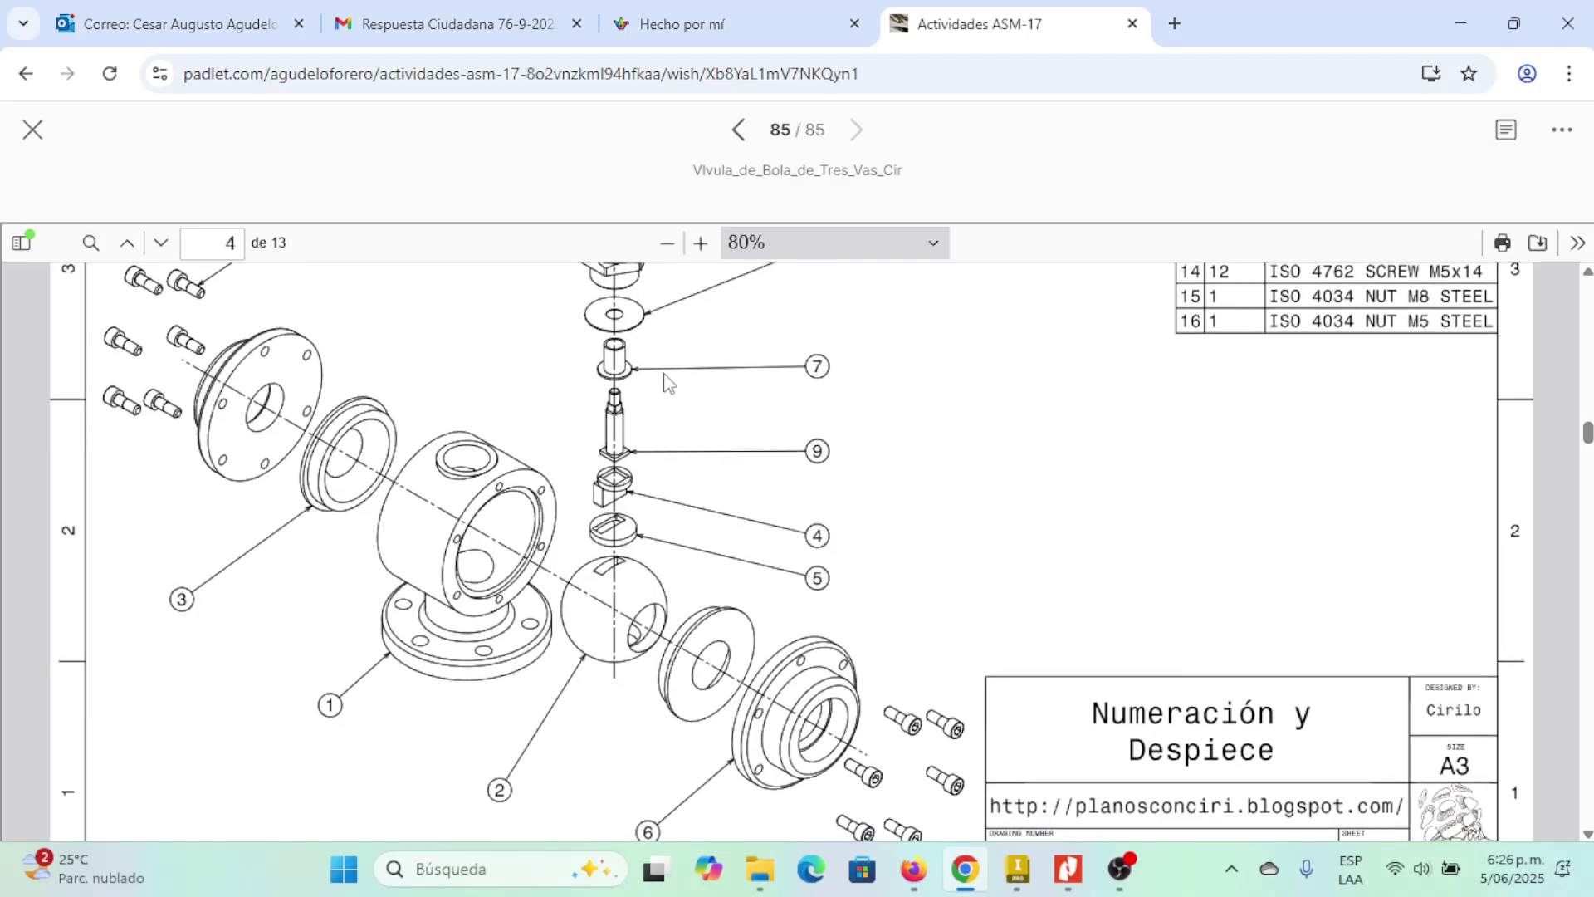
{"action": "scroll", "coordinate": [669, 383], "scroll_direction": "down", "scroll_amount": 1}
{"action": "scroll", "coordinate": [668, 383], "scroll_direction": "up", "scroll_amount": 2}
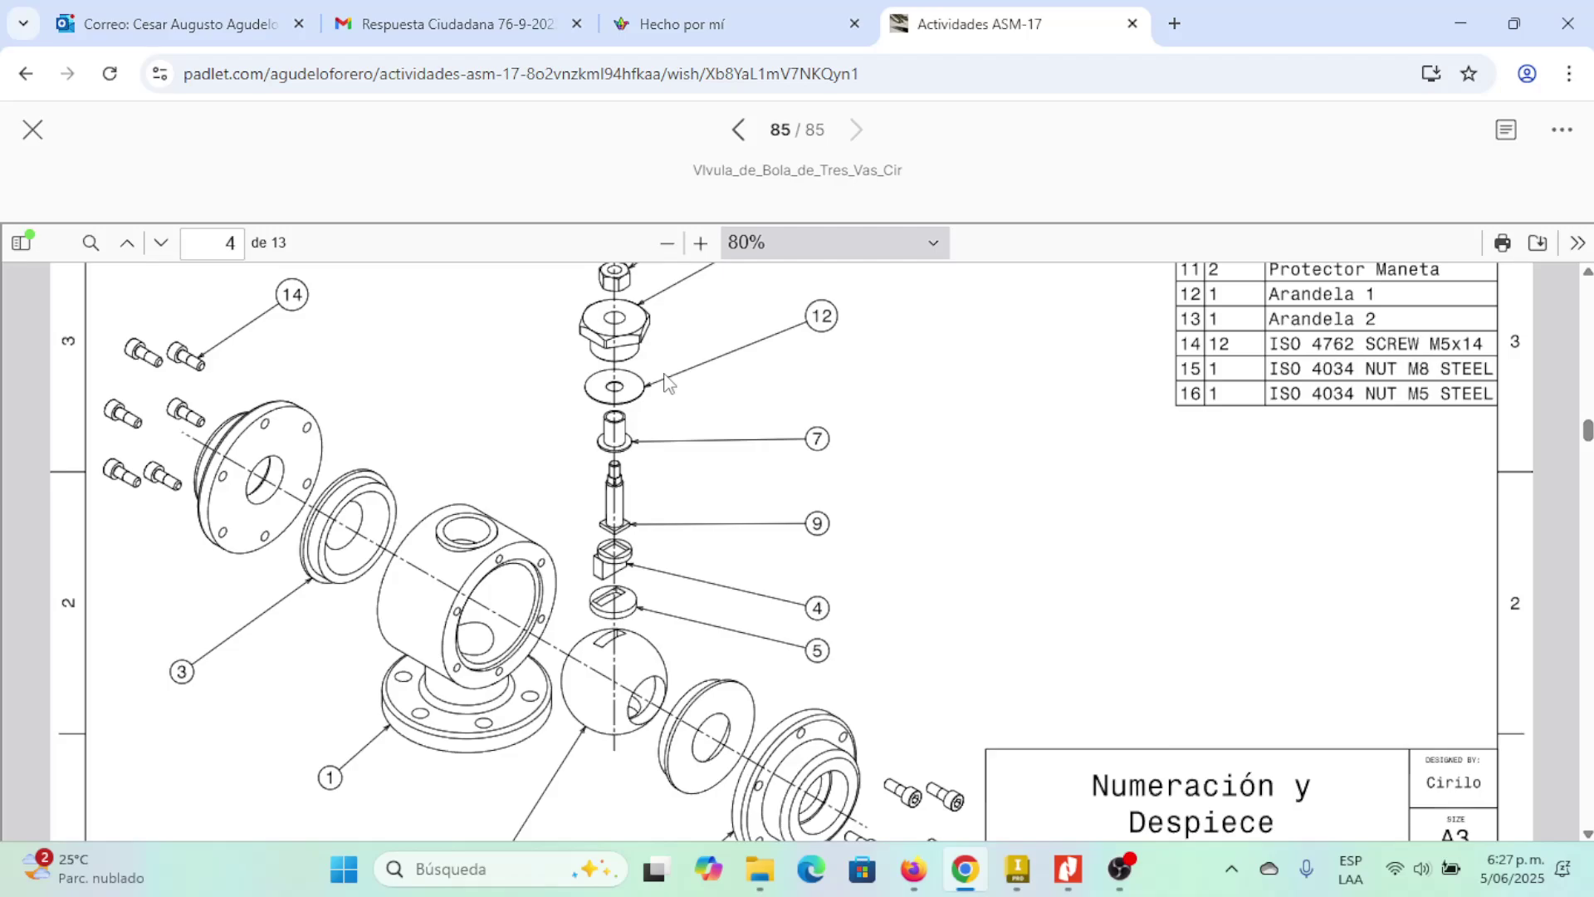
{"action": "scroll", "coordinate": [669, 383], "scroll_direction": "down", "scroll_amount": 5}
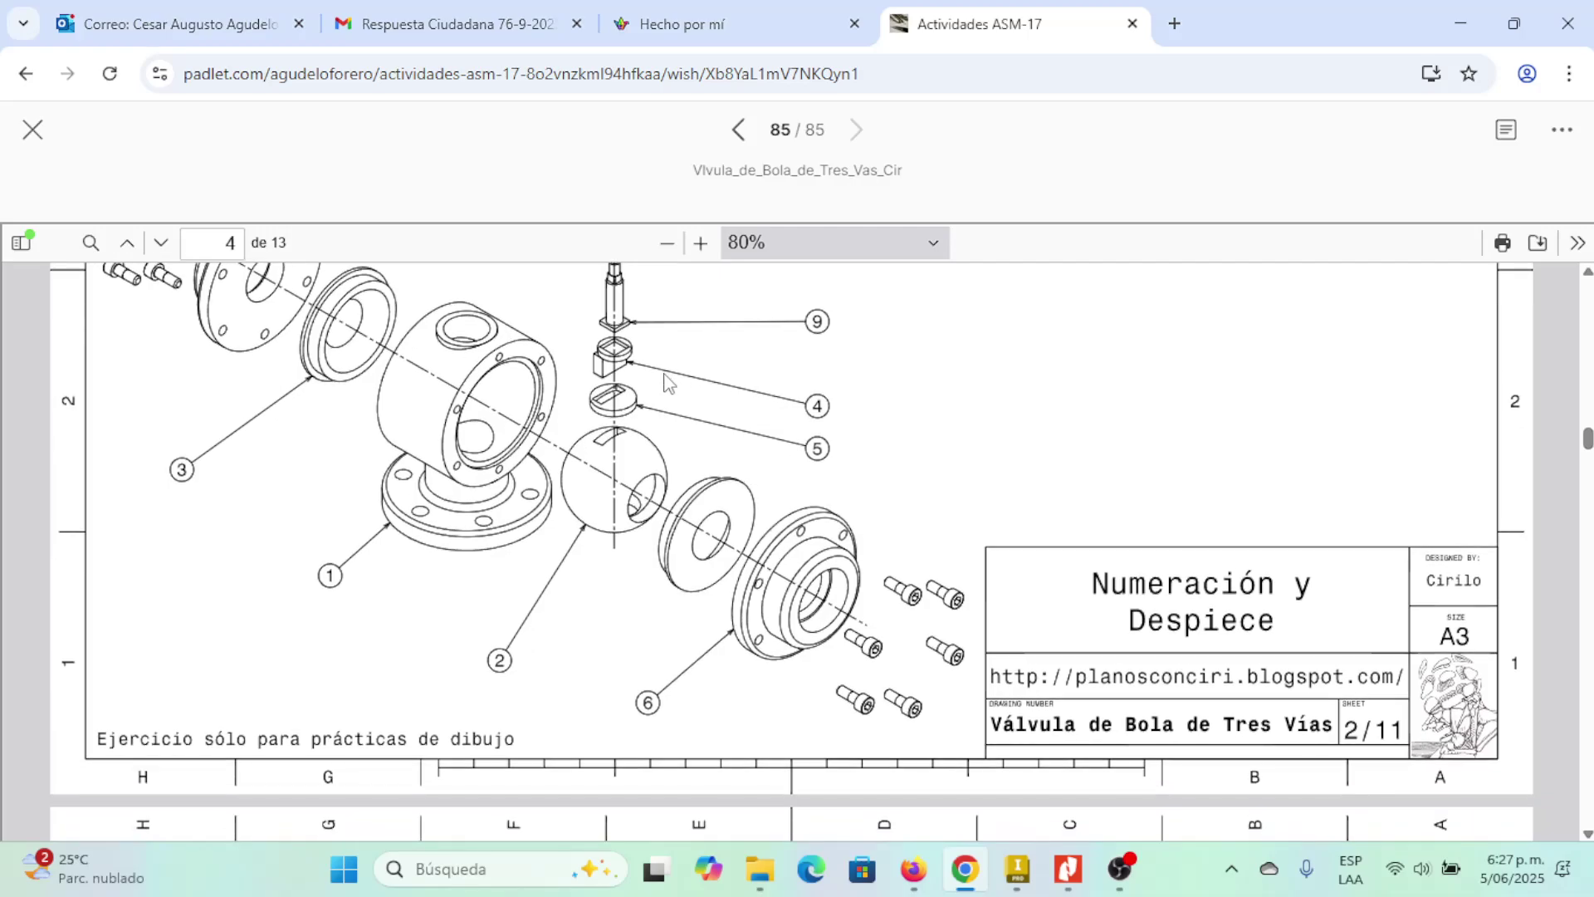
{"action": "scroll", "coordinate": [668, 383], "scroll_direction": "up", "scroll_amount": 2}
- Compare the A-A assembly section with the numbered exploded drawing and its parts list quantities
{"action": "scroll", "coordinate": [669, 384], "scroll_direction": "up", "scroll_amount": 20}
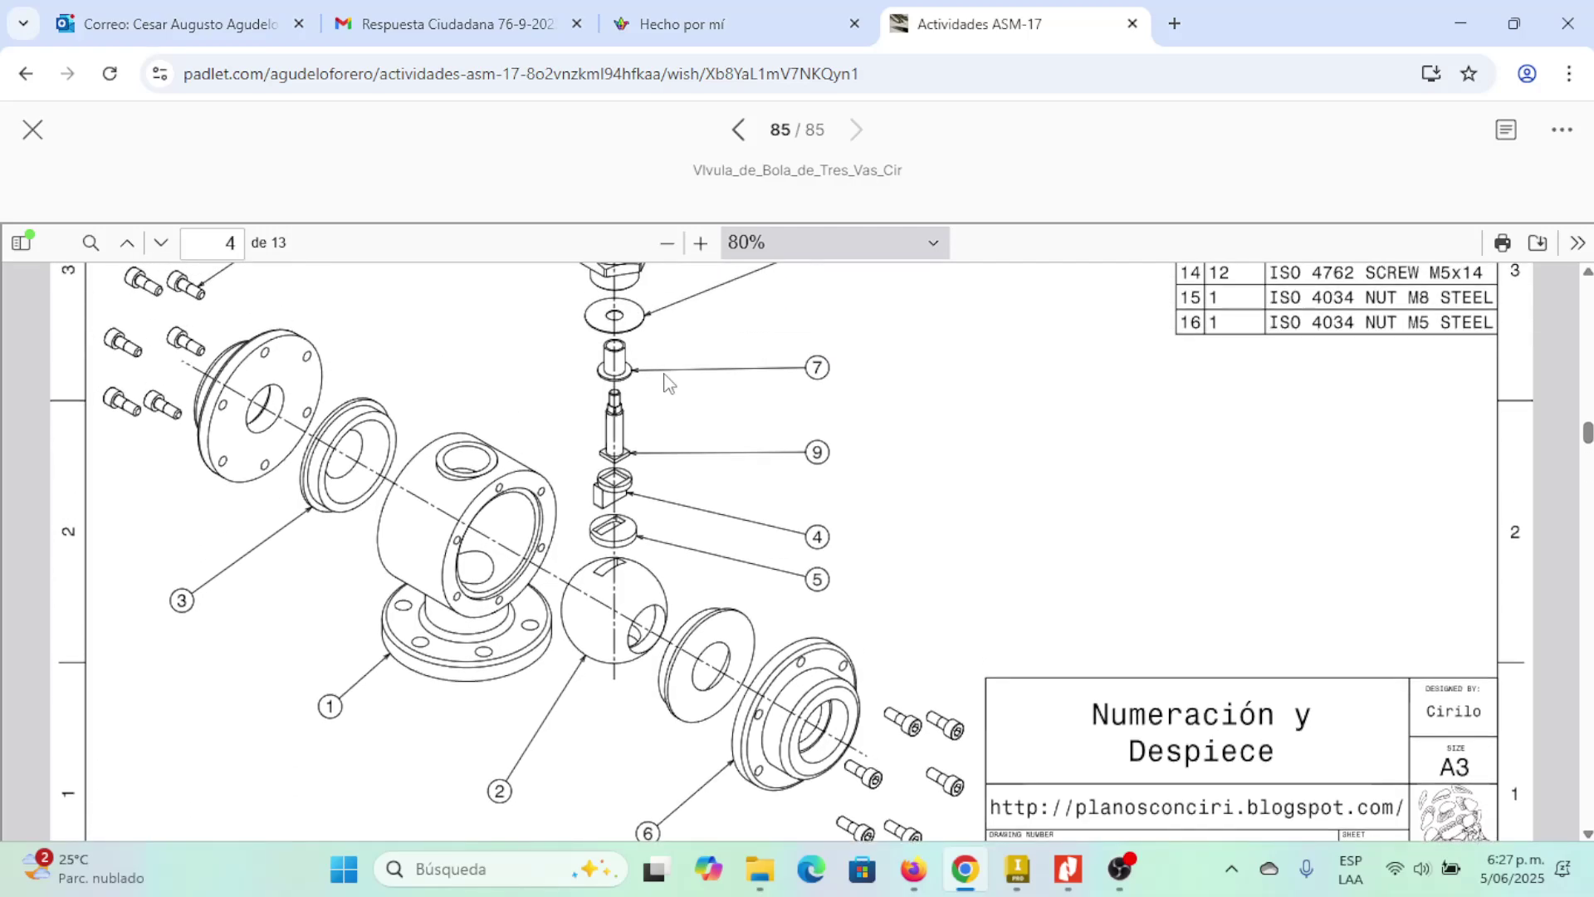
{"action": "scroll", "coordinate": [669, 383], "scroll_direction": "up", "scroll_amount": 4}
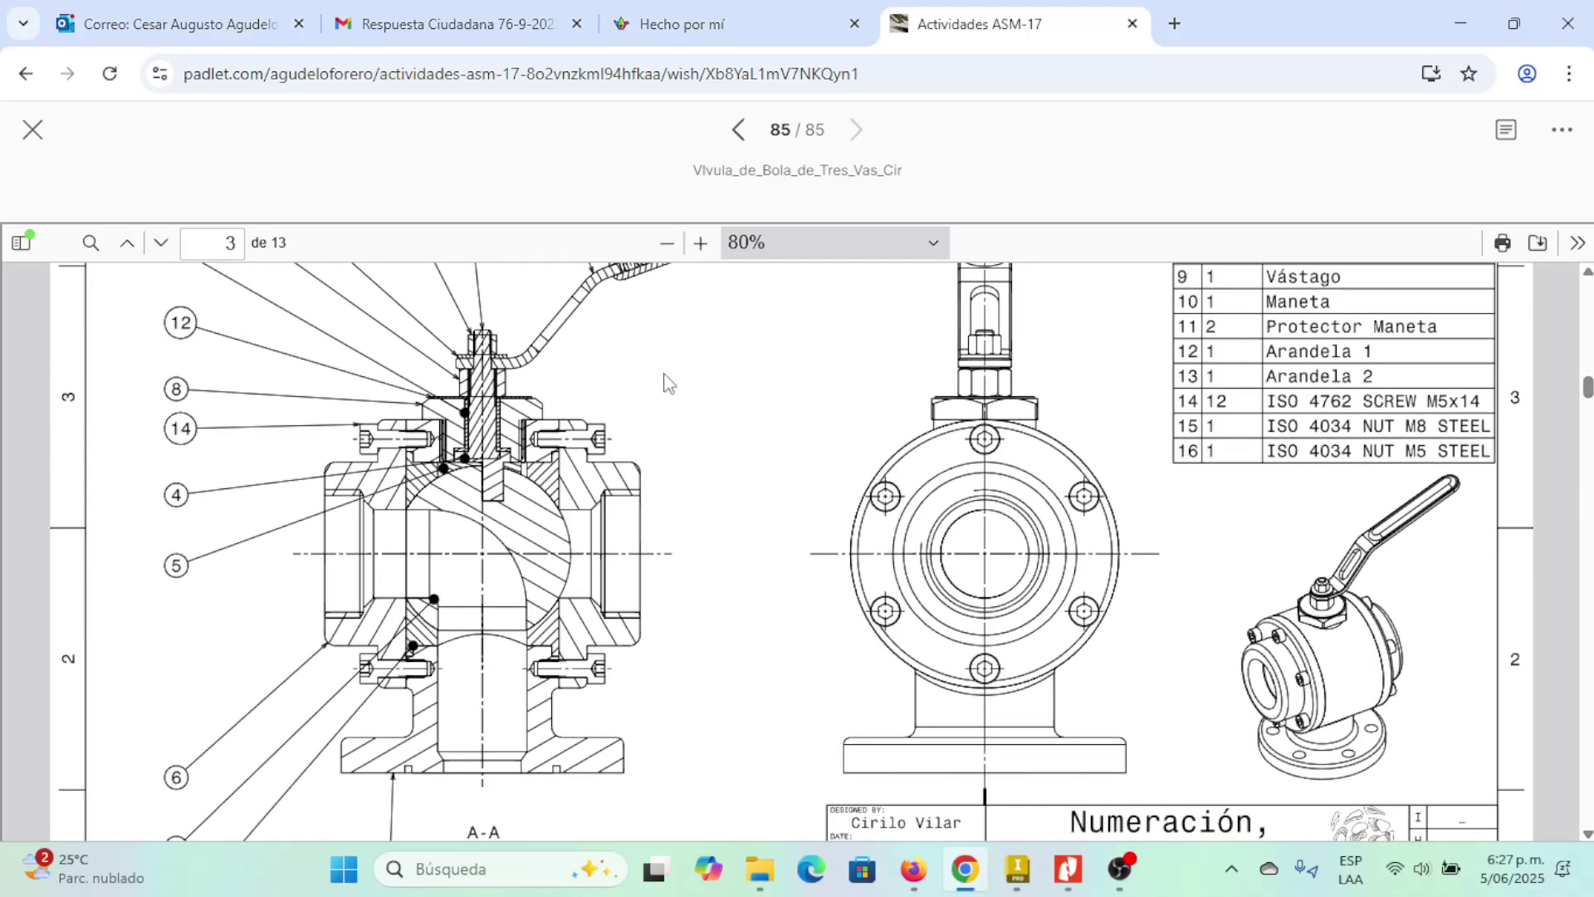
{"action": "scroll", "coordinate": [669, 383], "scroll_direction": "down", "scroll_amount": 12}
{"action": "scroll", "coordinate": [668, 384], "scroll_direction": "down", "scroll_amount": 12}
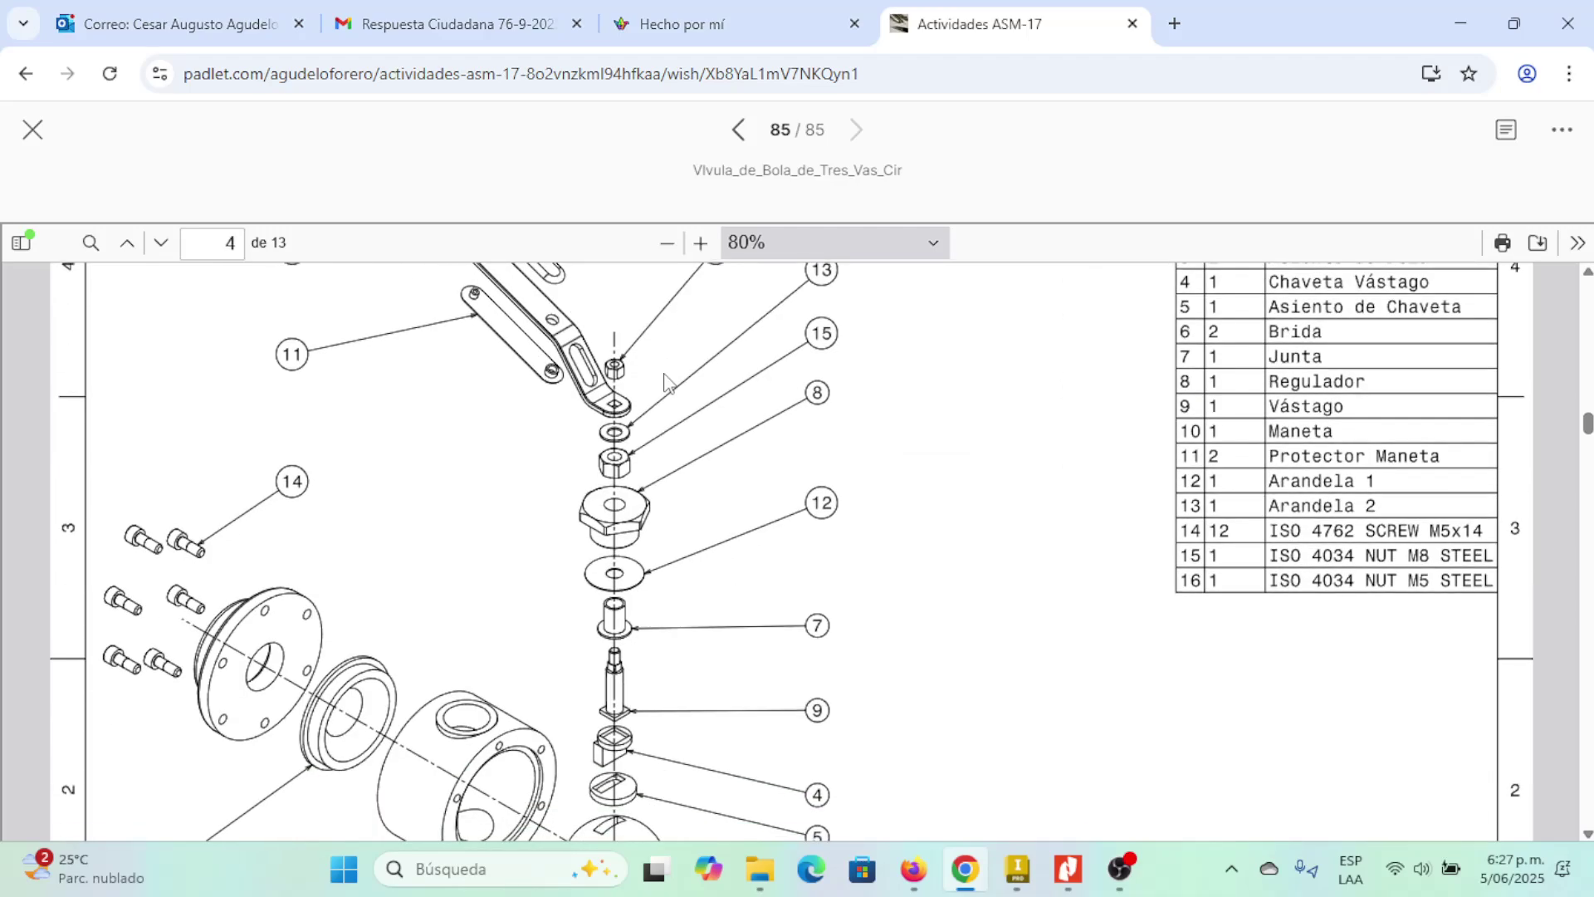
{"action": "scroll", "coordinate": [664, 378], "scroll_direction": "down", "scroll_amount": 10}
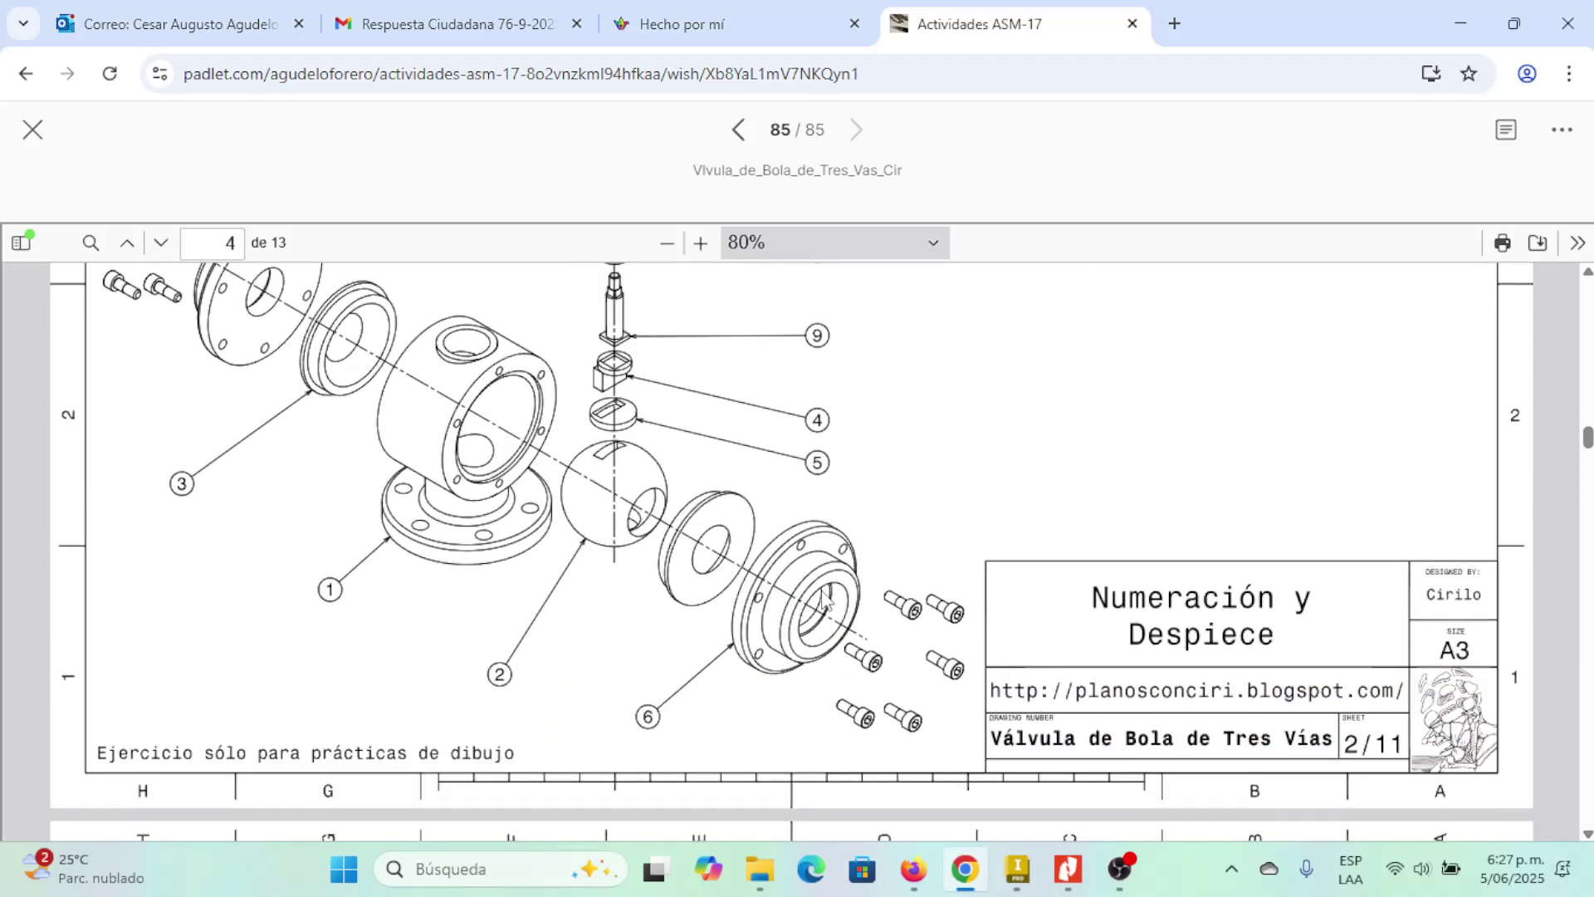
{"action": "scroll", "coordinate": [1173, 297], "scroll_direction": "up", "scroll_amount": 12}
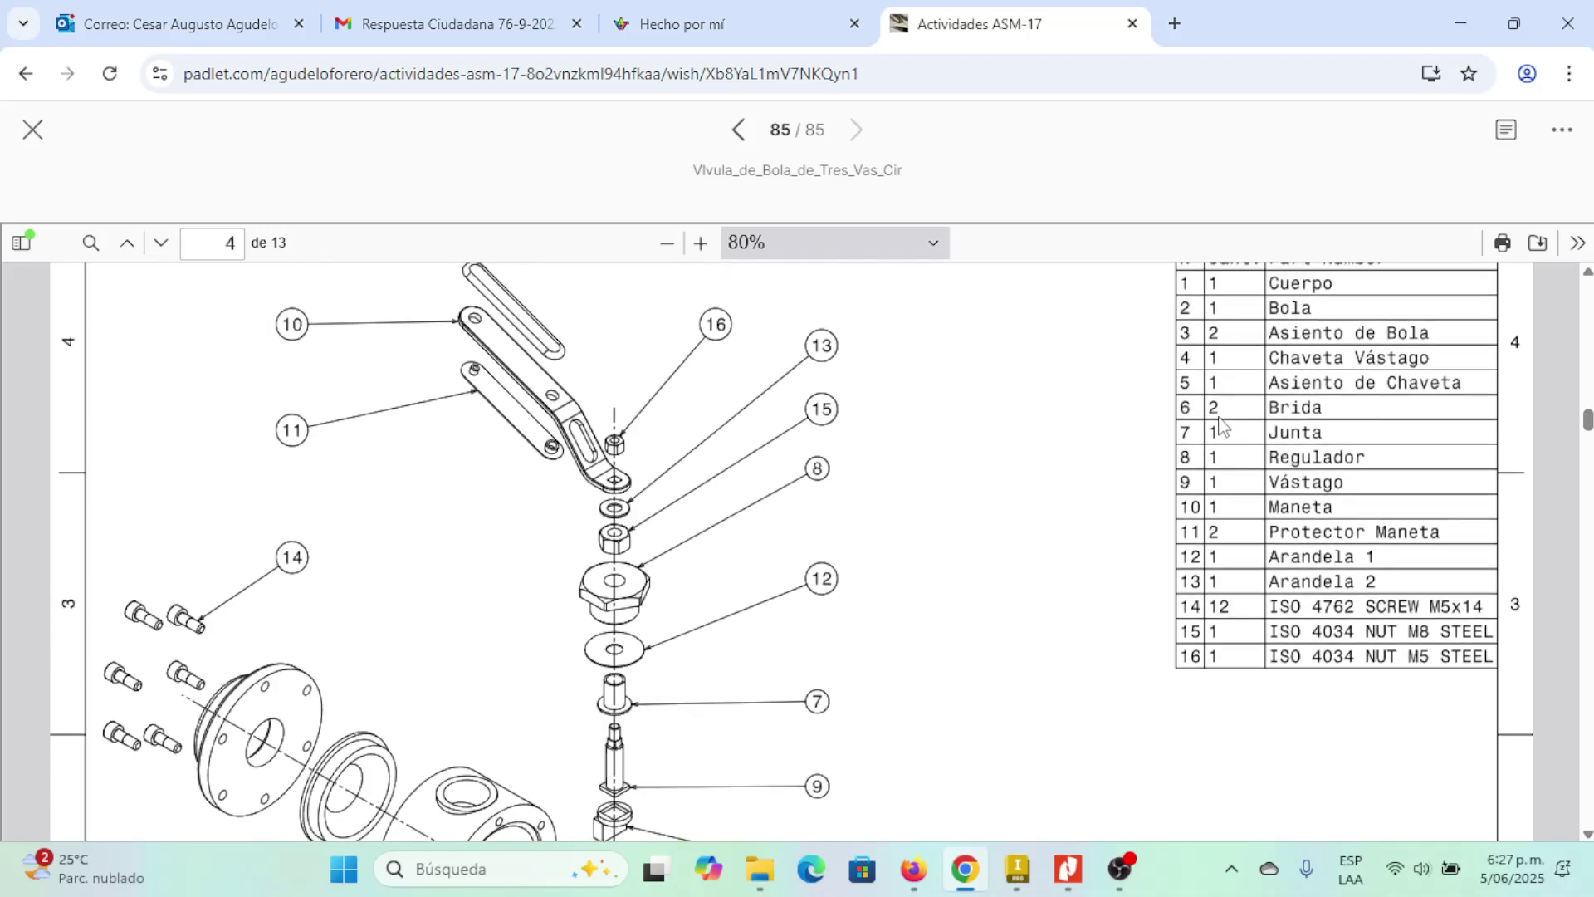
{"action": "scroll", "coordinate": [928, 751], "scroll_direction": "down", "scroll_amount": 5}
{"action": "scroll", "coordinate": [928, 751], "scroll_direction": "down", "scroll_amount": 5}
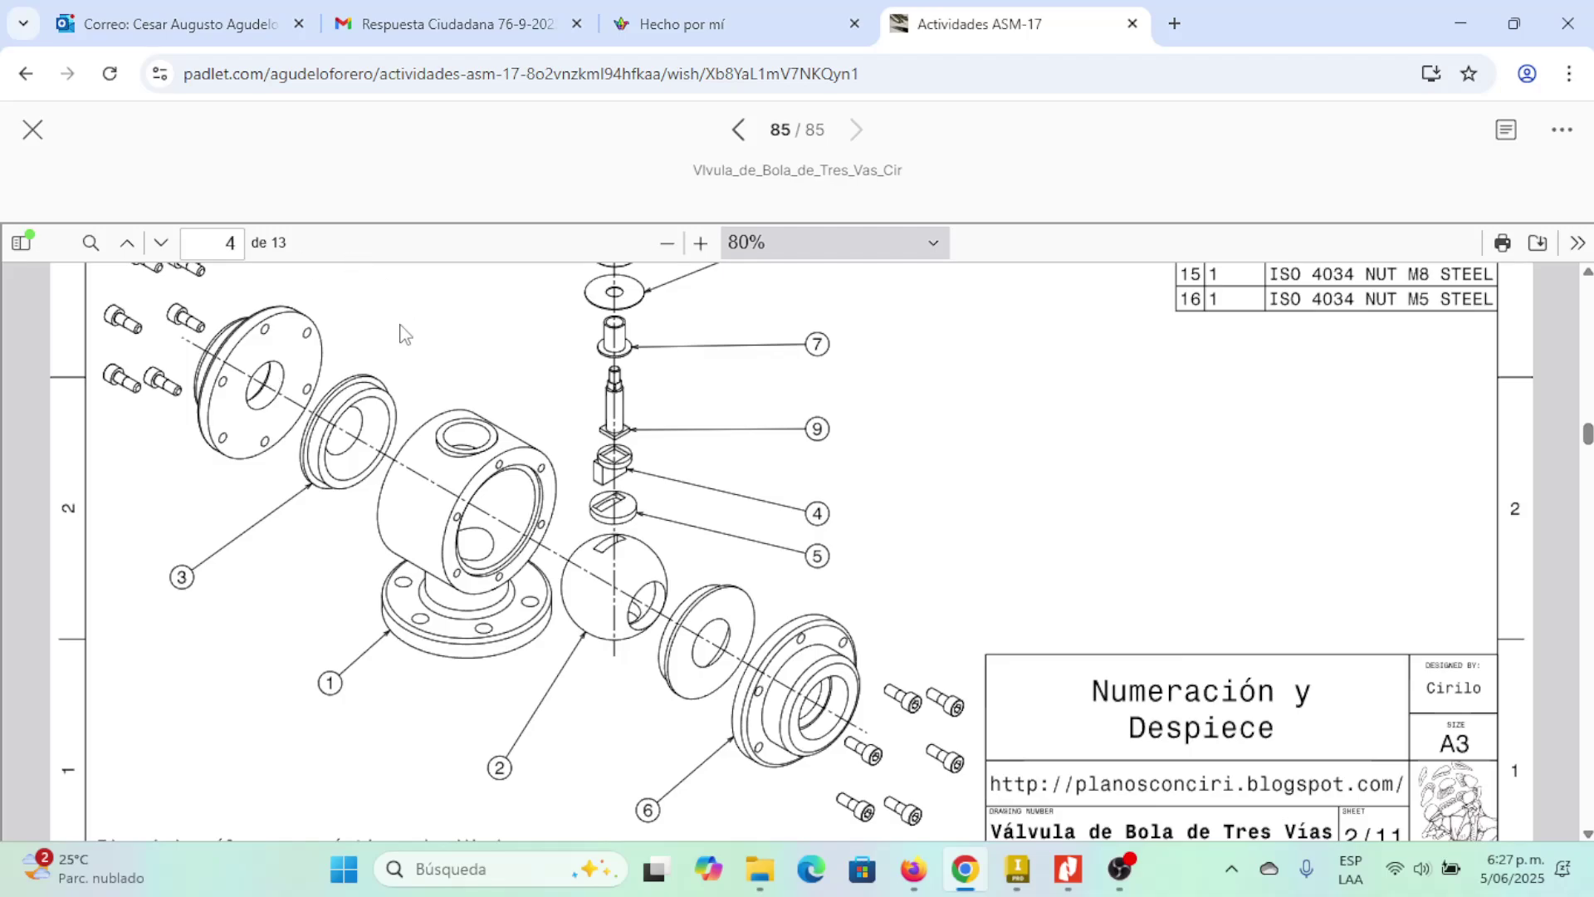
- Examine the lower exploded parts enlarged, and review the assembly section and the coloured exploded view at 80% zoom
{"action": "left_click", "coordinate": [700, 243]}
{"action": "scroll", "coordinate": [739, 492], "scroll_direction": "down", "scroll_amount": 1}
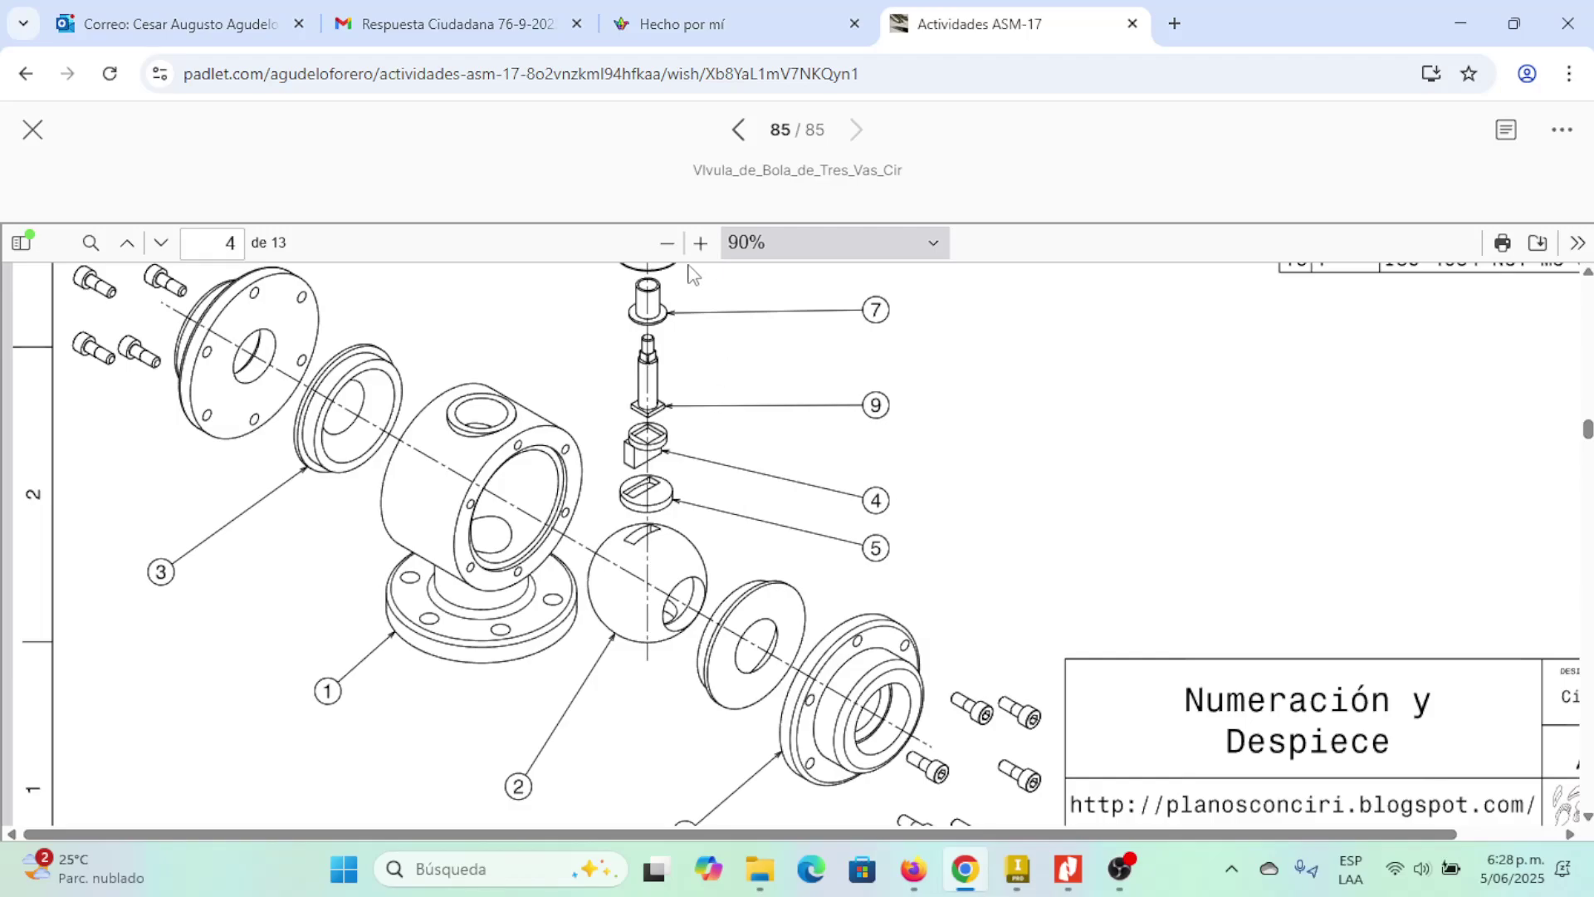
{"action": "left_click", "coordinate": [667, 243]}
{"action": "scroll", "coordinate": [791, 482], "scroll_direction": "up", "scroll_amount": 20}
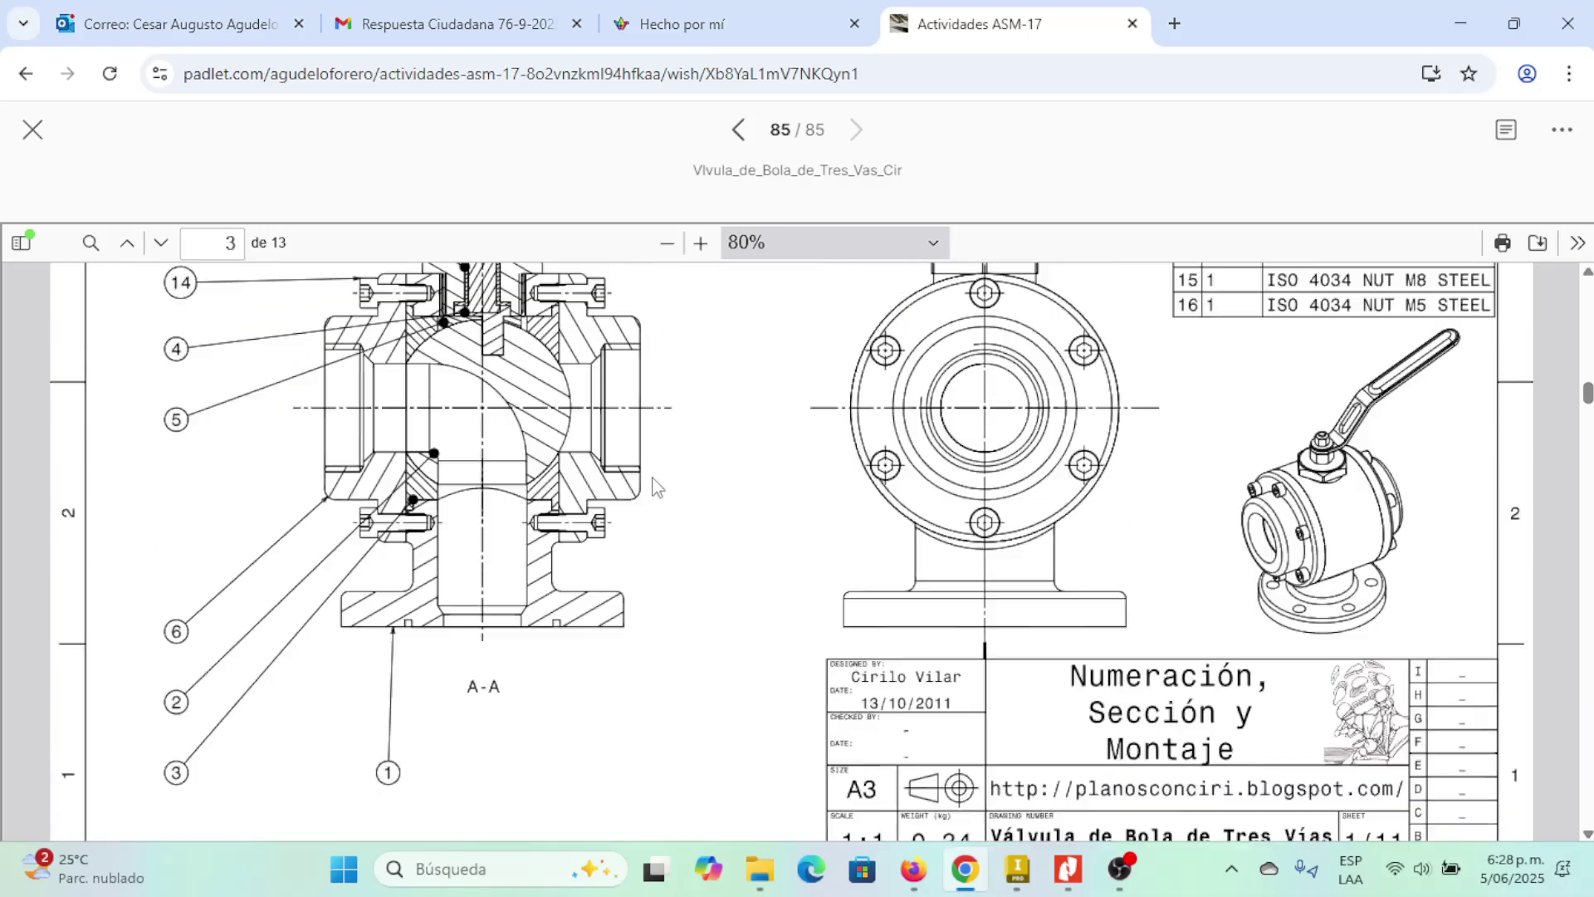
{"action": "scroll", "coordinate": [613, 459], "scroll_direction": "up", "scroll_amount": 3}
{"action": "scroll", "coordinate": [605, 473], "scroll_direction": "down", "scroll_amount": 5}
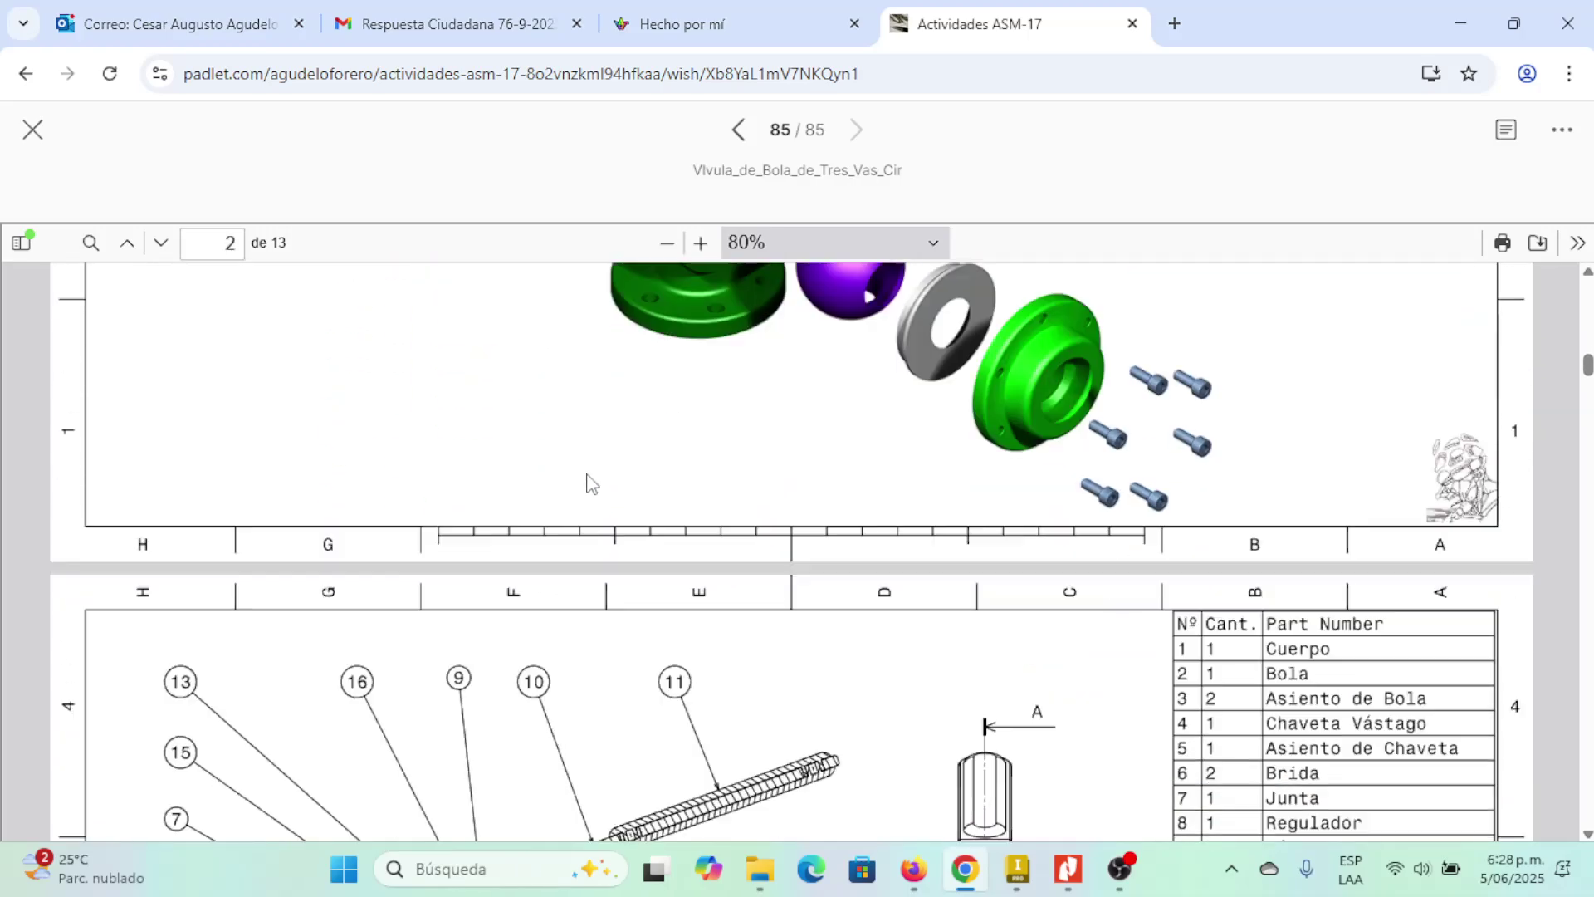
{"action": "scroll", "coordinate": [587, 480], "scroll_direction": "up", "scroll_amount": 6}
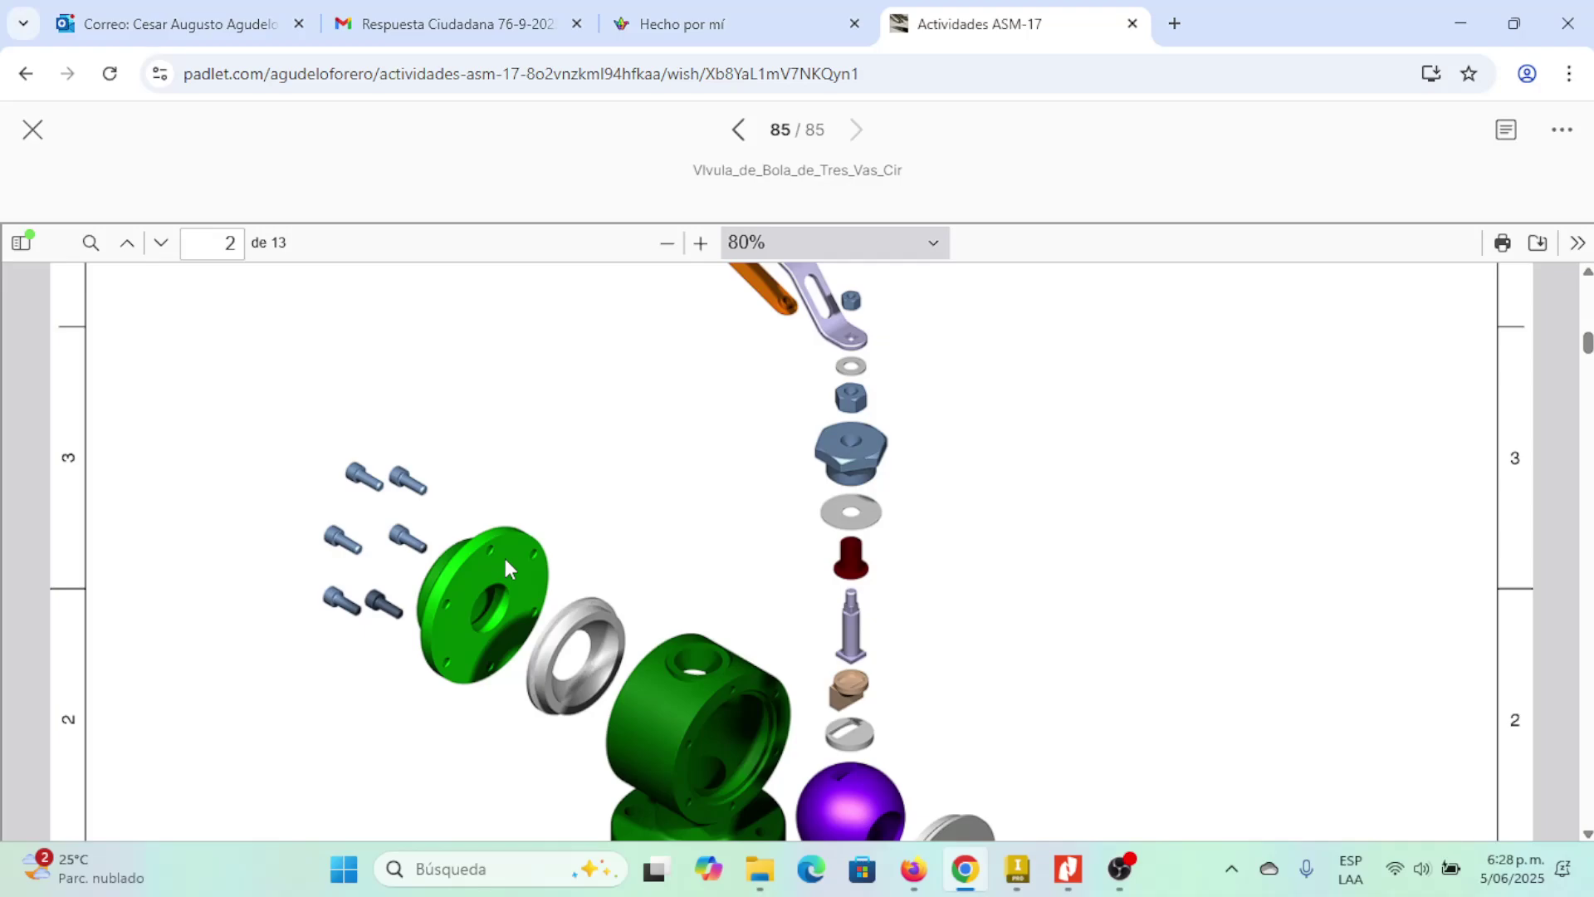
{"action": "left_click", "coordinate": [1017, 868]}
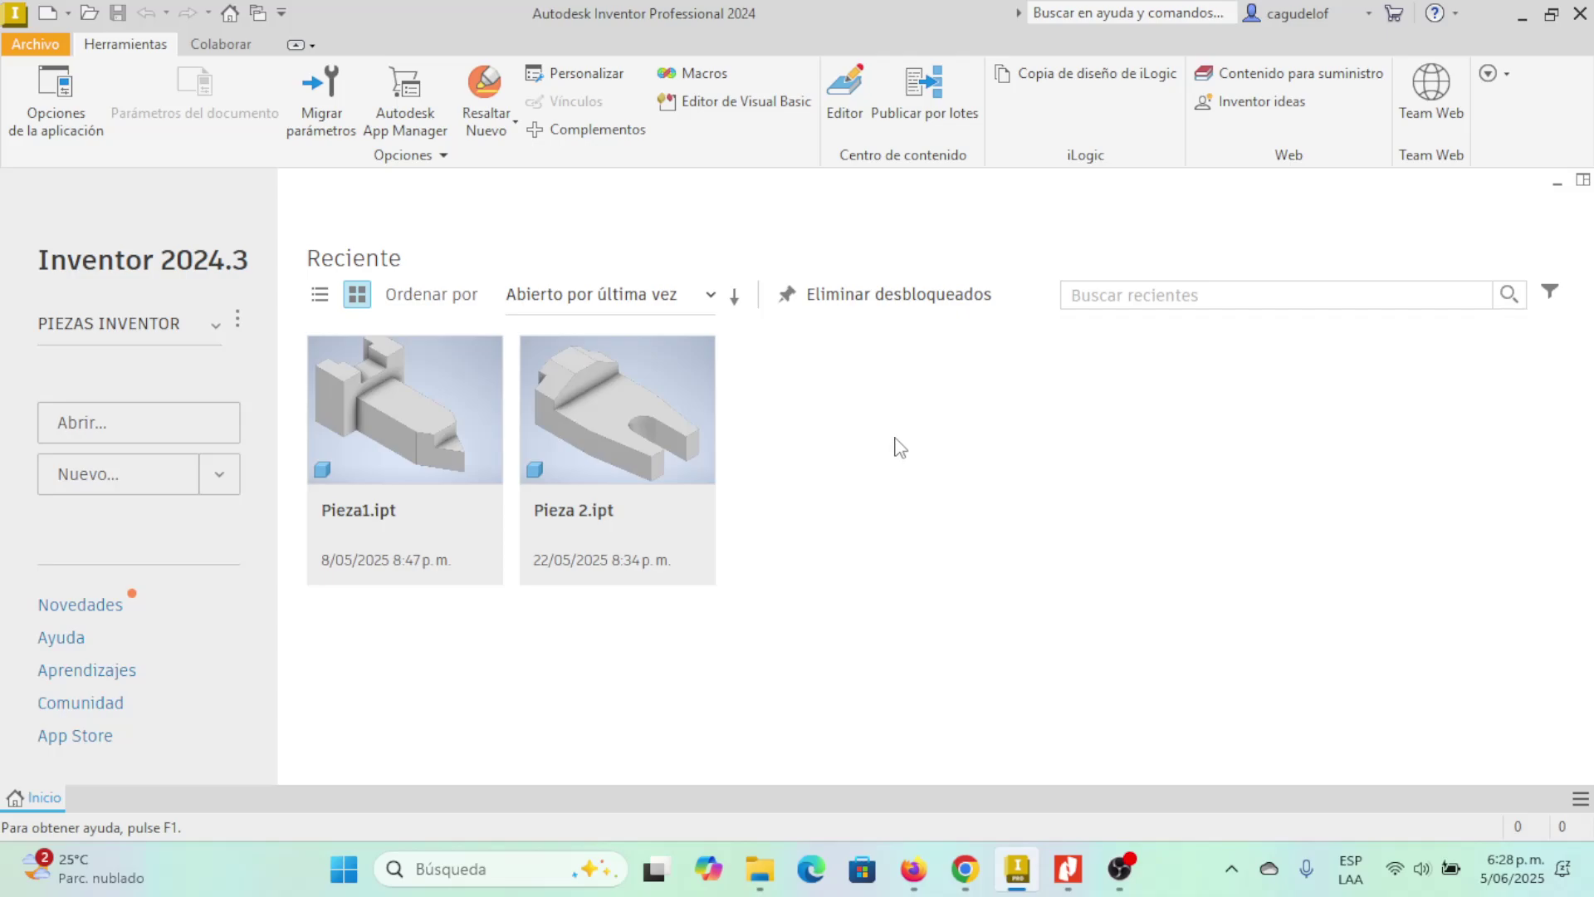
{"action": "key", "text": "alt+Tab"}
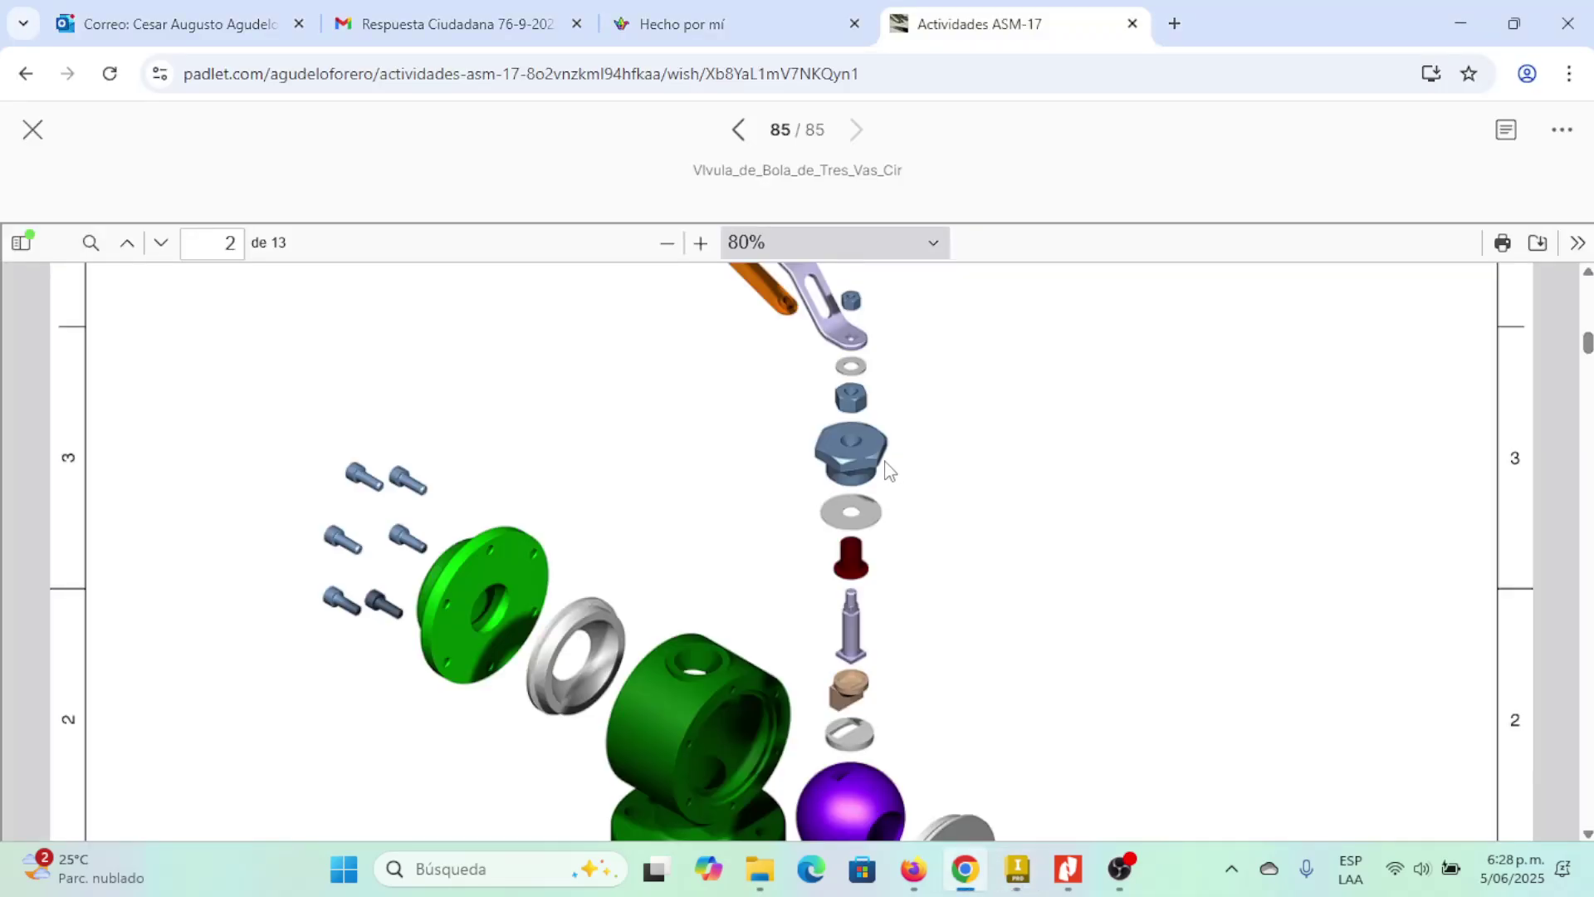
{"action": "scroll", "coordinate": [856, 498], "scroll_direction": "down", "scroll_amount": 8}
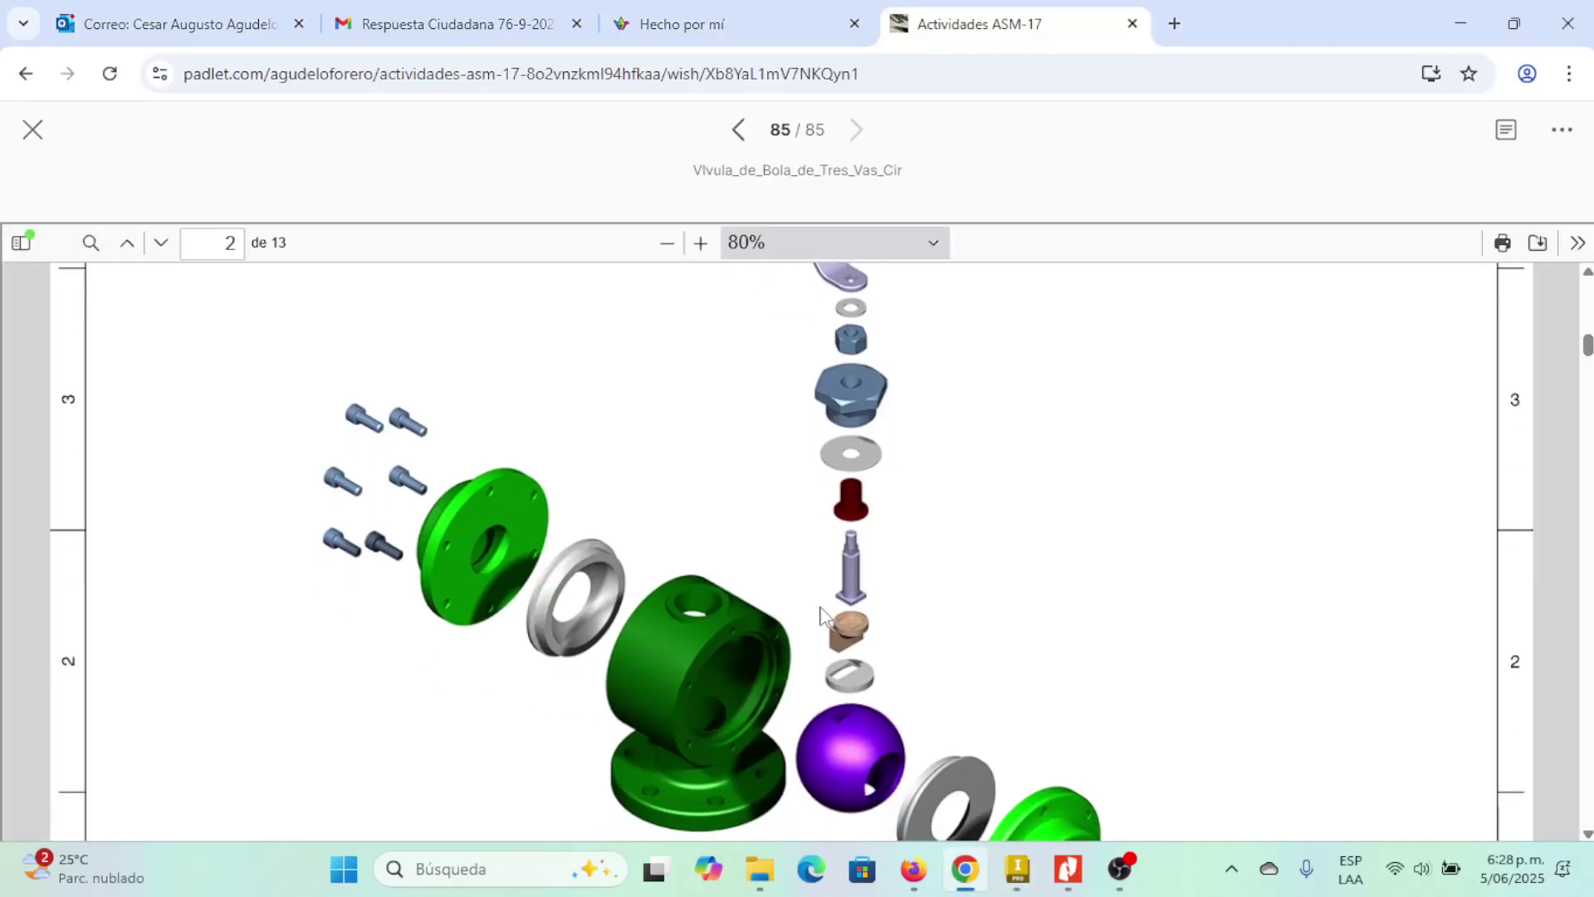
{"action": "scroll", "coordinate": [755, 621], "scroll_direction": "down", "scroll_amount": 1}
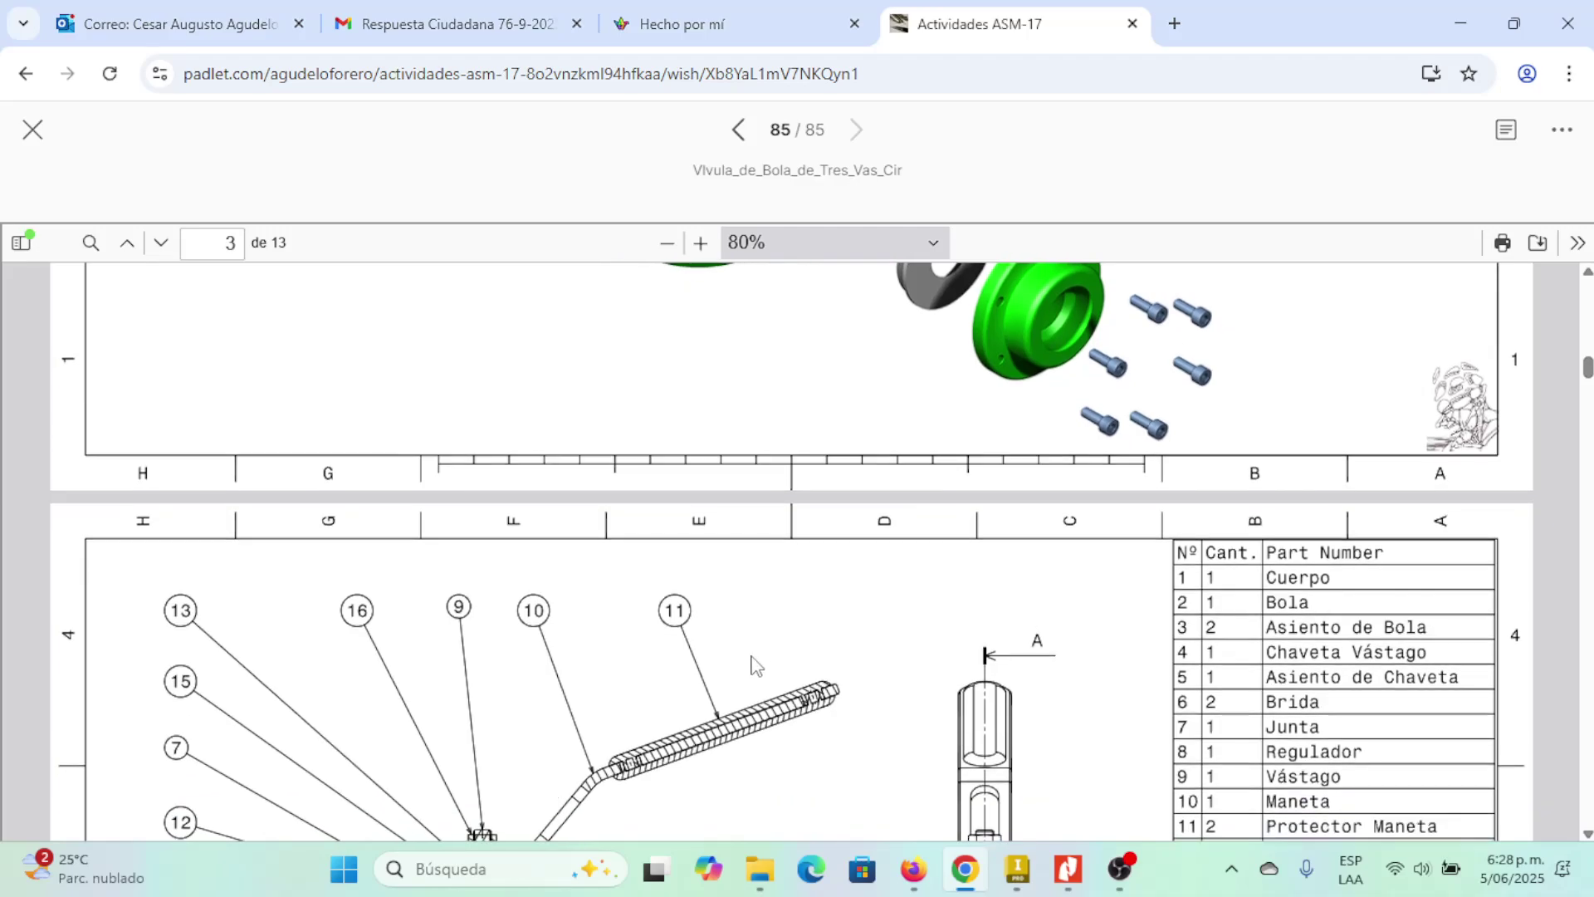
- Switch to File Explorer and open the TERCER TRIMESTRE folder inside Ficha_3067592_ASM-17
{"action": "mouse_move", "coordinate": [774, 878]}
{"action": "left_click", "coordinate": [797, 772]}
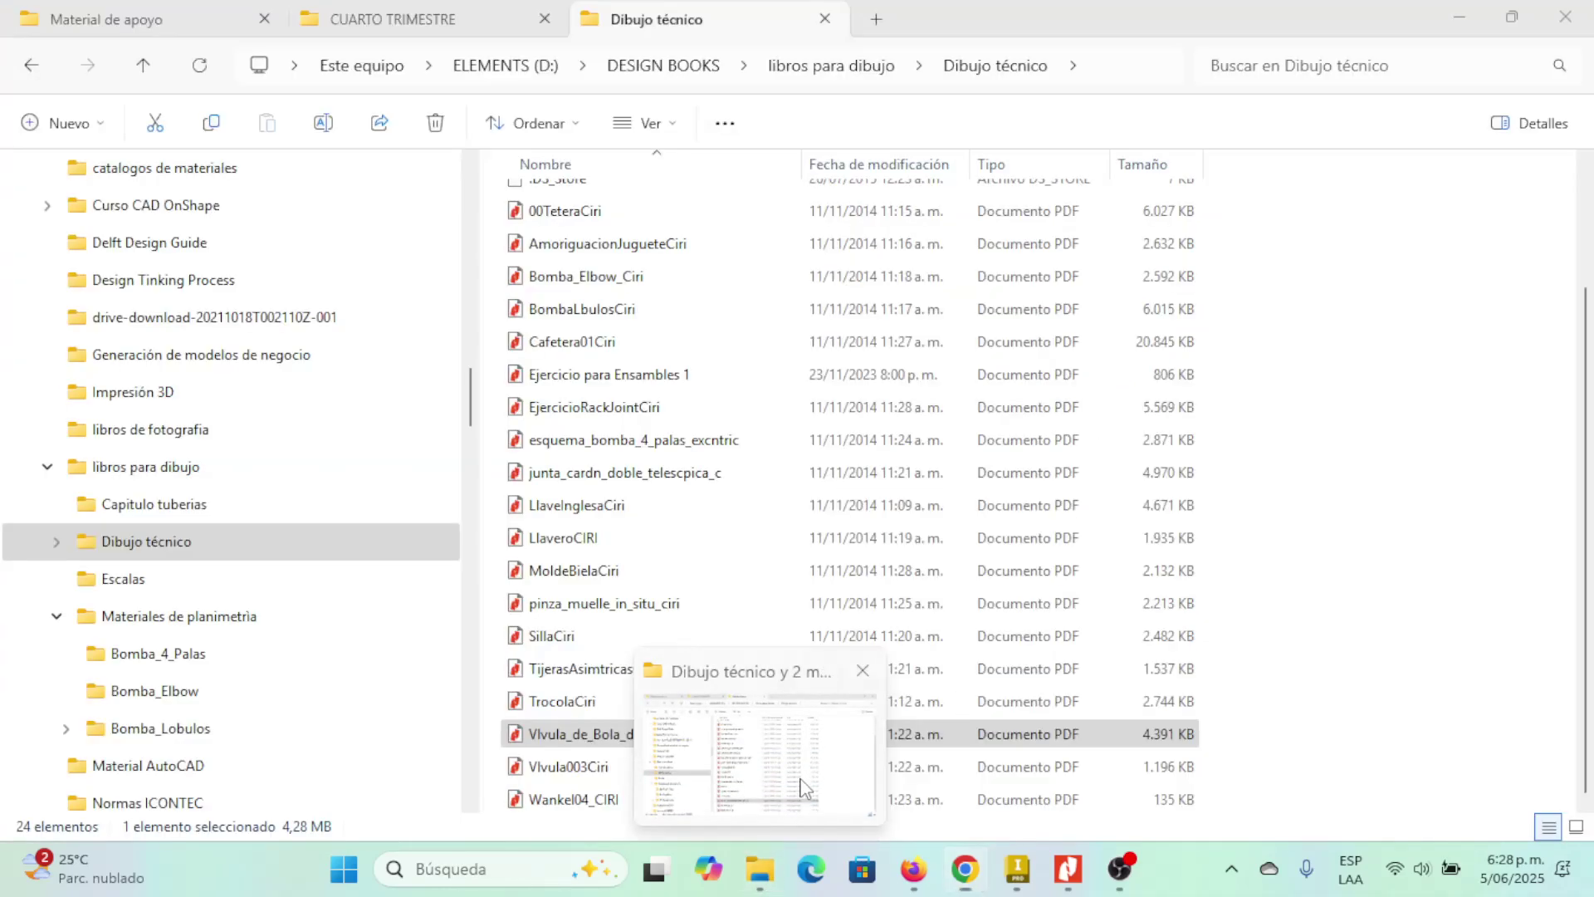
{"action": "left_click", "coordinate": [361, 16]}
{"action": "left_click", "coordinate": [58, 430]}
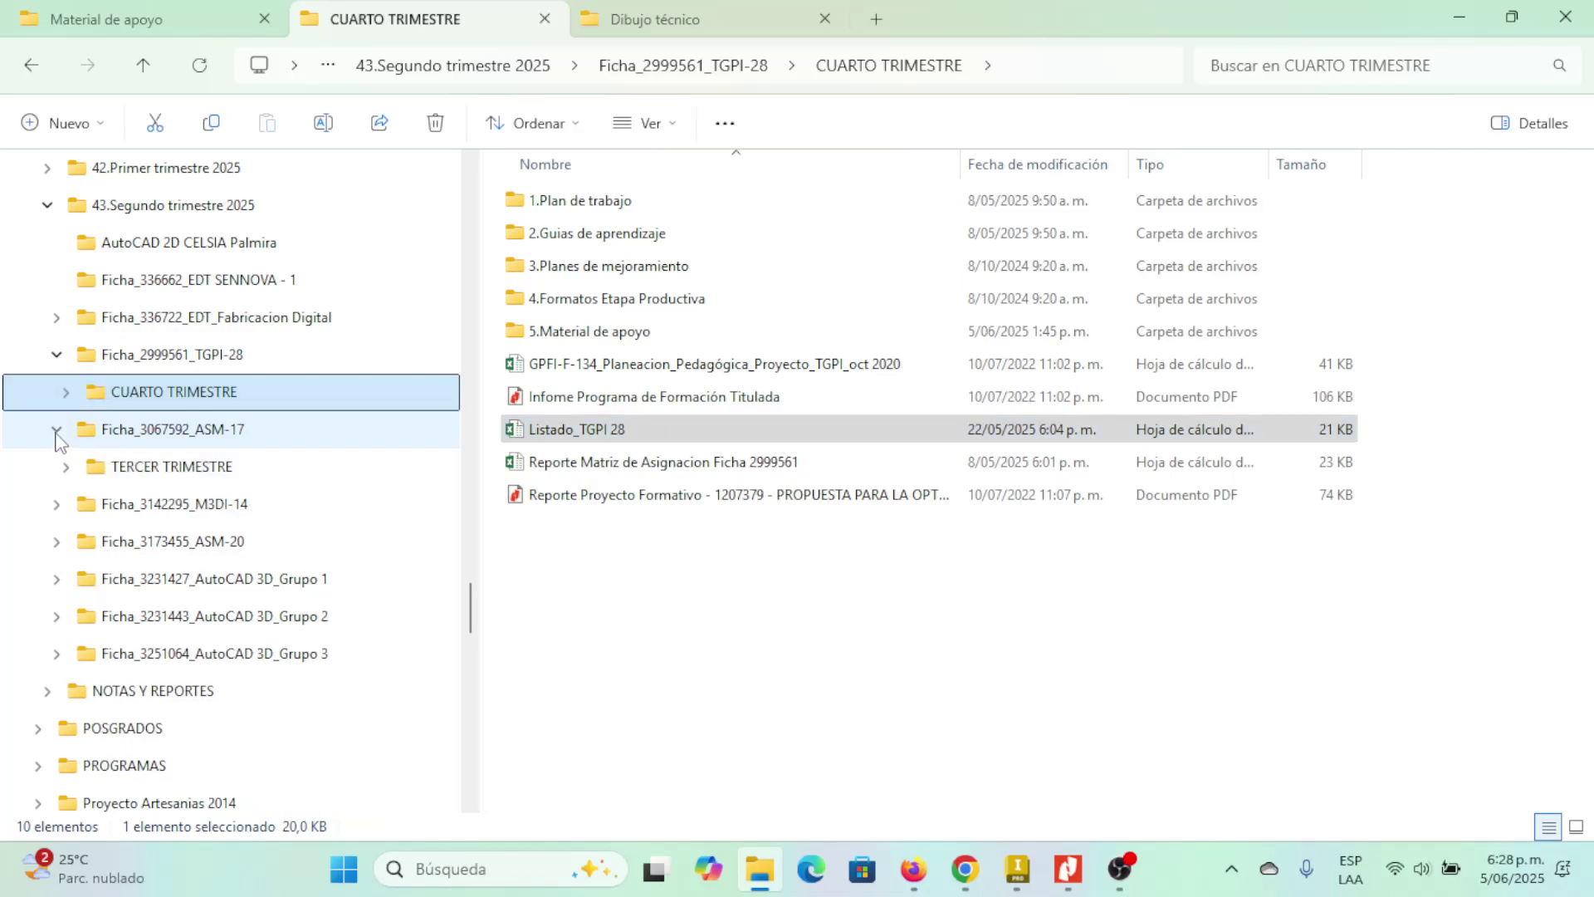
{"action": "left_click", "coordinate": [156, 467]}
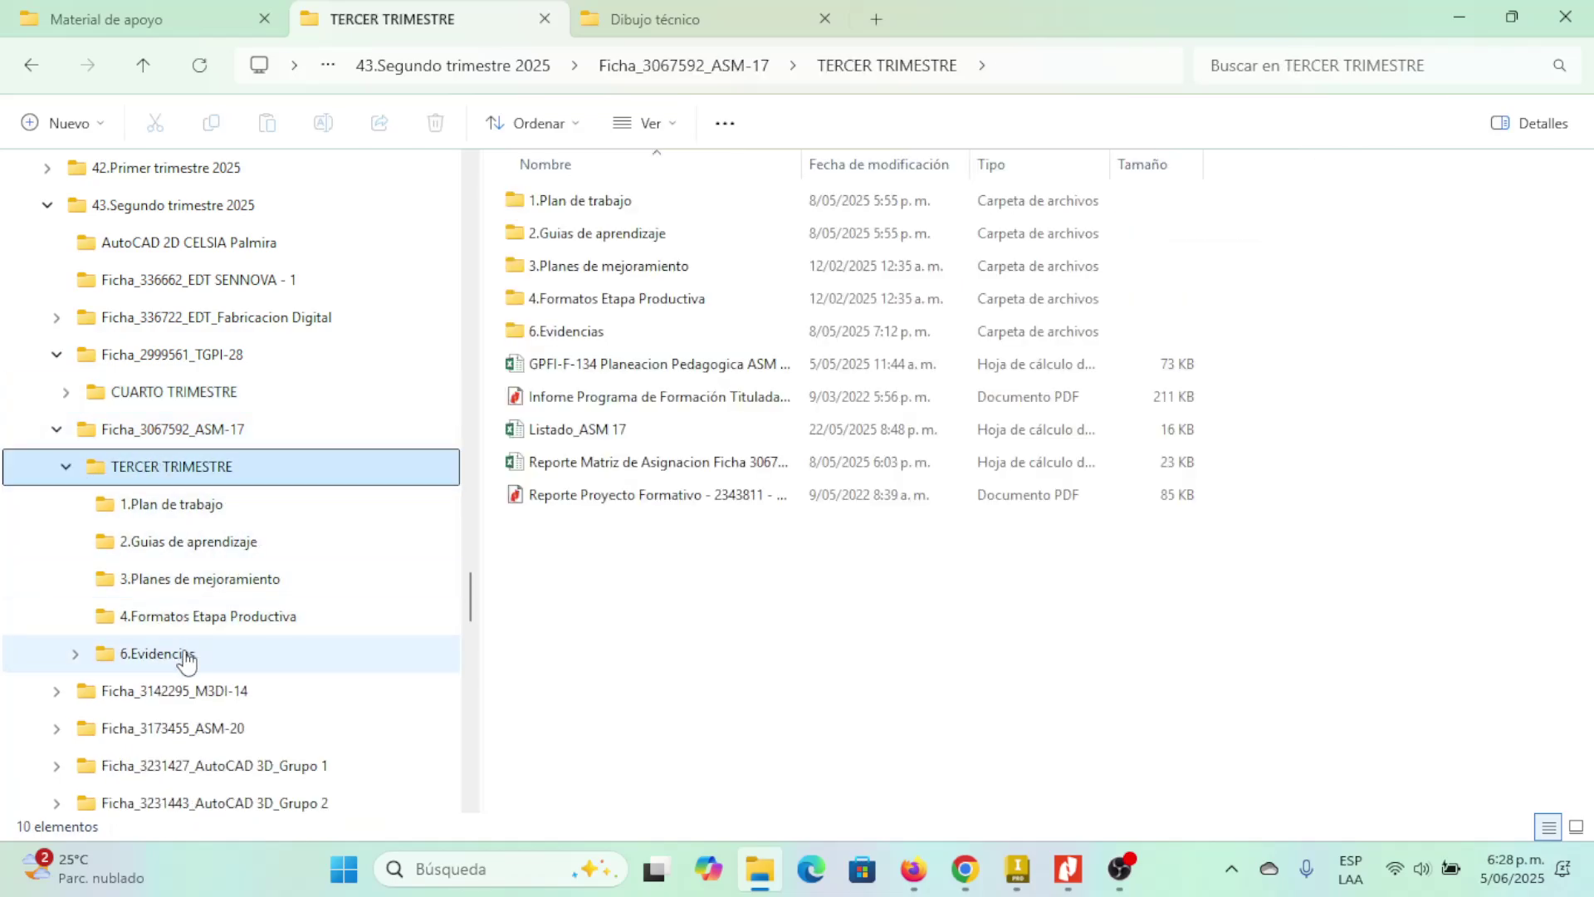
{"action": "left_click", "coordinate": [186, 656]}
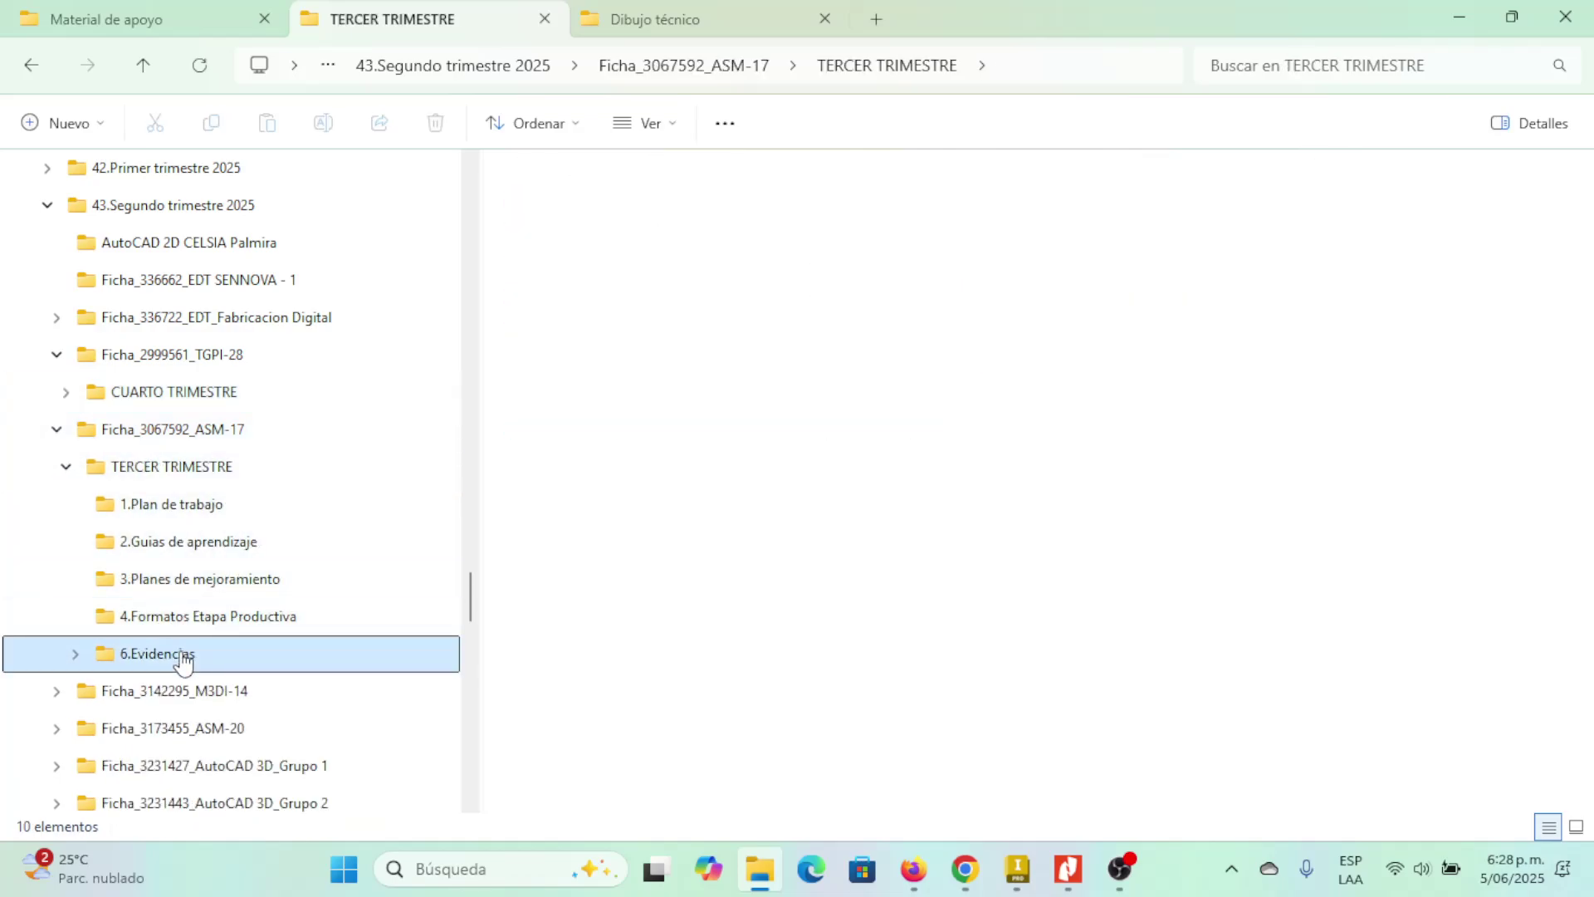
{"action": "left_click", "coordinate": [168, 469]}
- Create a new folder named 5.Material de apoyo inside the TERCER TRIMESTRE folder
{"action": "left_click", "coordinate": [42, 125]}
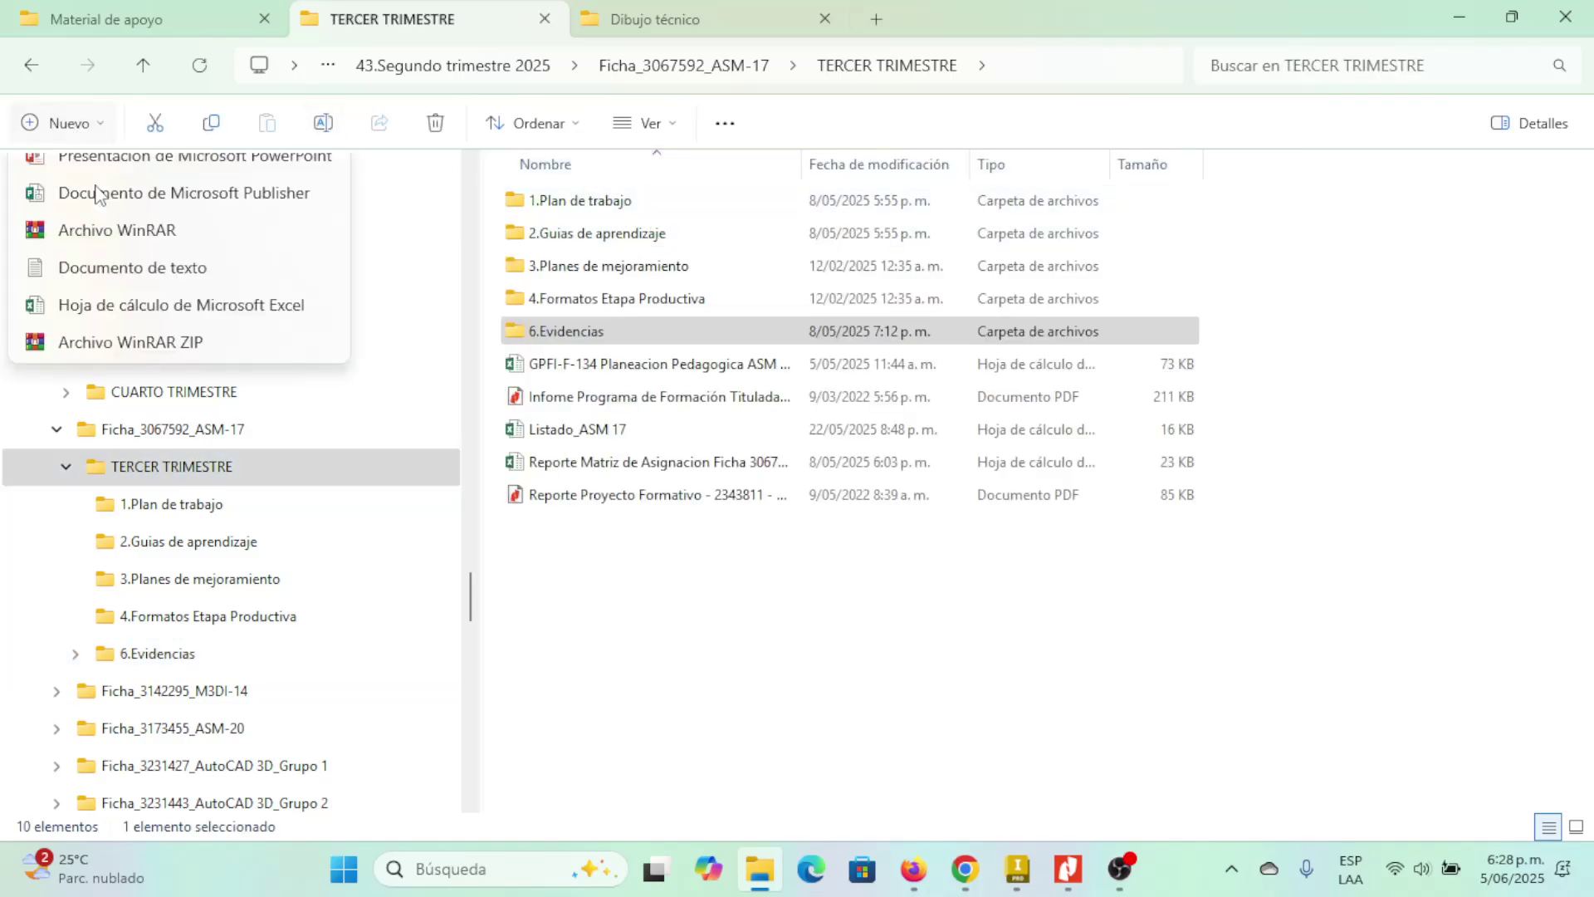
{"action": "scroll", "coordinate": [97, 195], "scroll_direction": "up", "scroll_amount": 3}
{"action": "left_click", "coordinate": [117, 178]}
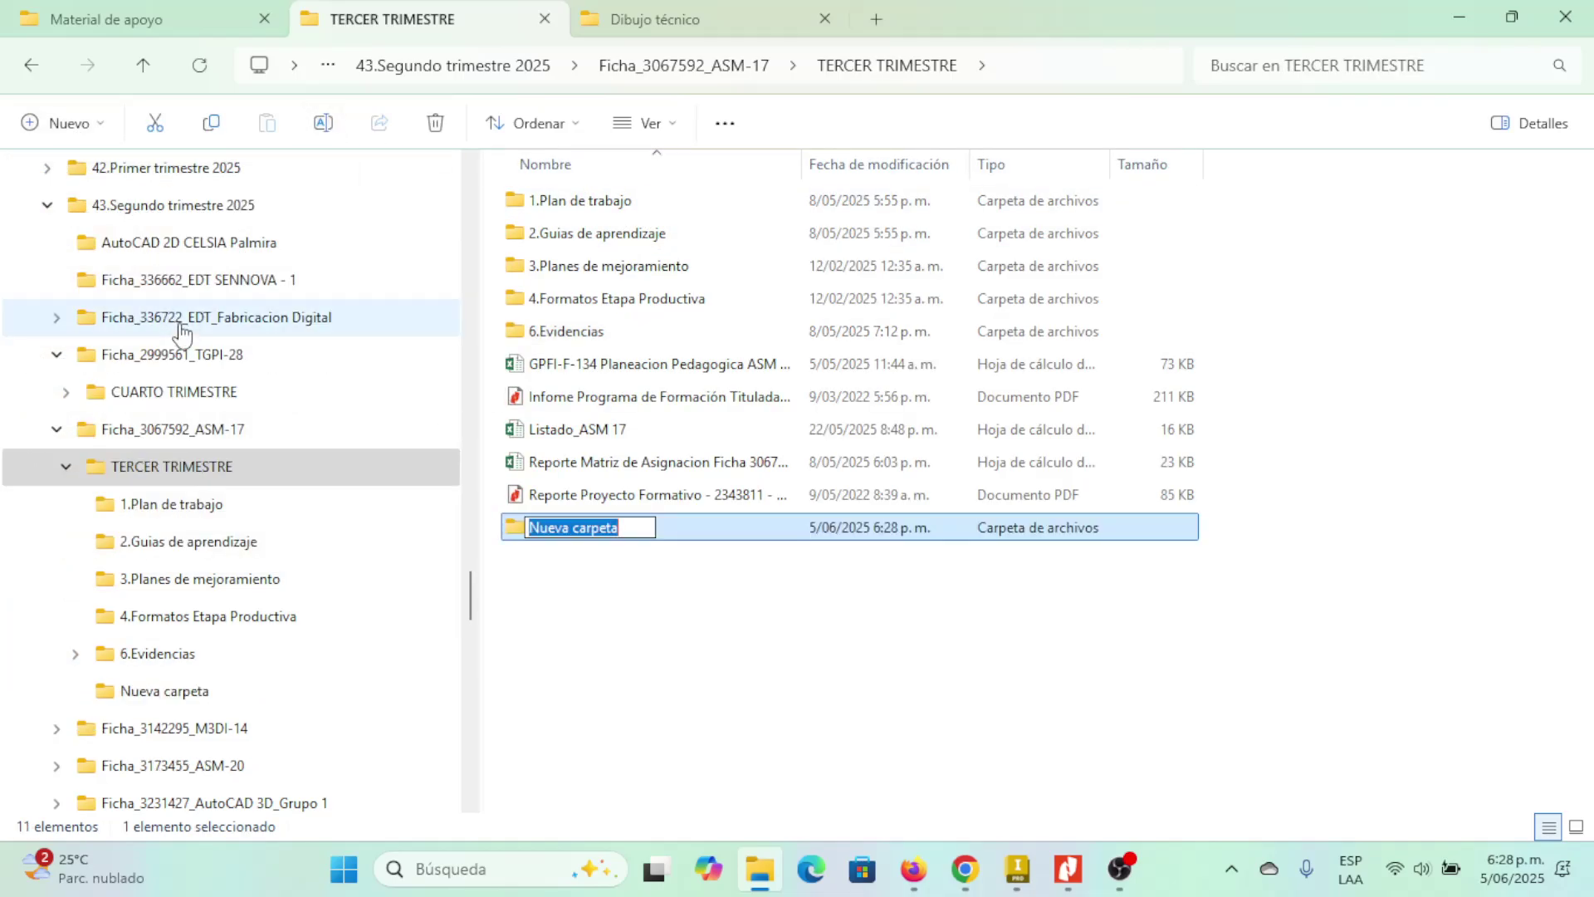
{"action": "type", "text": "5.MATER"}
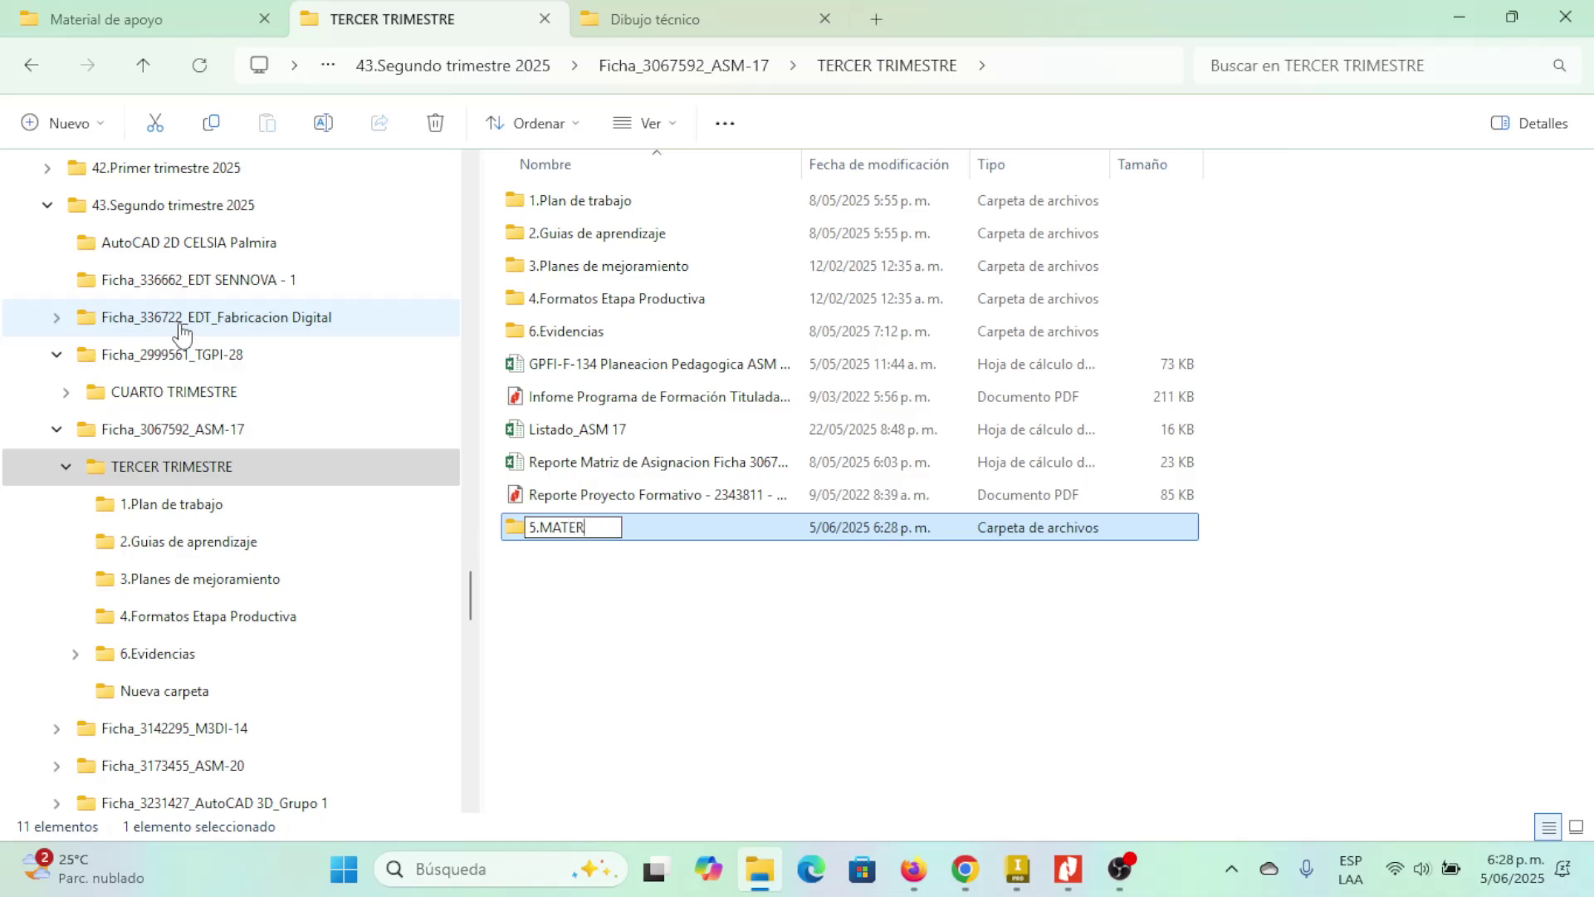
{"action": "key", "text": "BackSpace"}
{"action": "key", "text": "BackSpace"}
{"action": "key", "text": "BackSpace"}
{"action": "key", "text": "BackSpace"}
{"action": "type", "text": "aterial de apo"}
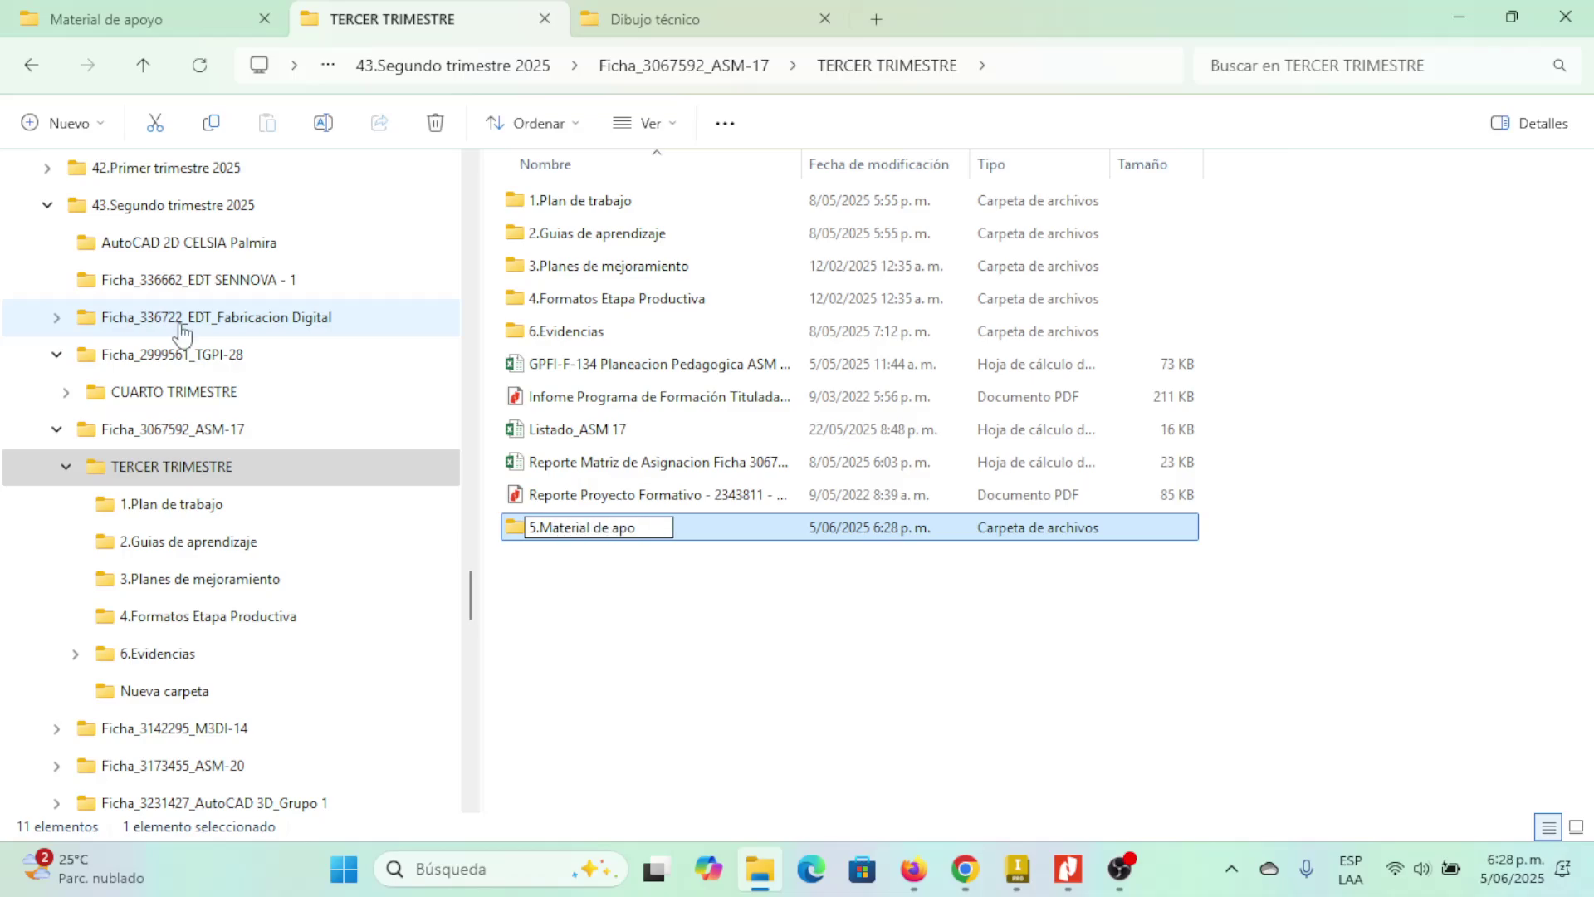
{"action": "type", "text": "yo"}
{"action": "key", "text": "Return"}
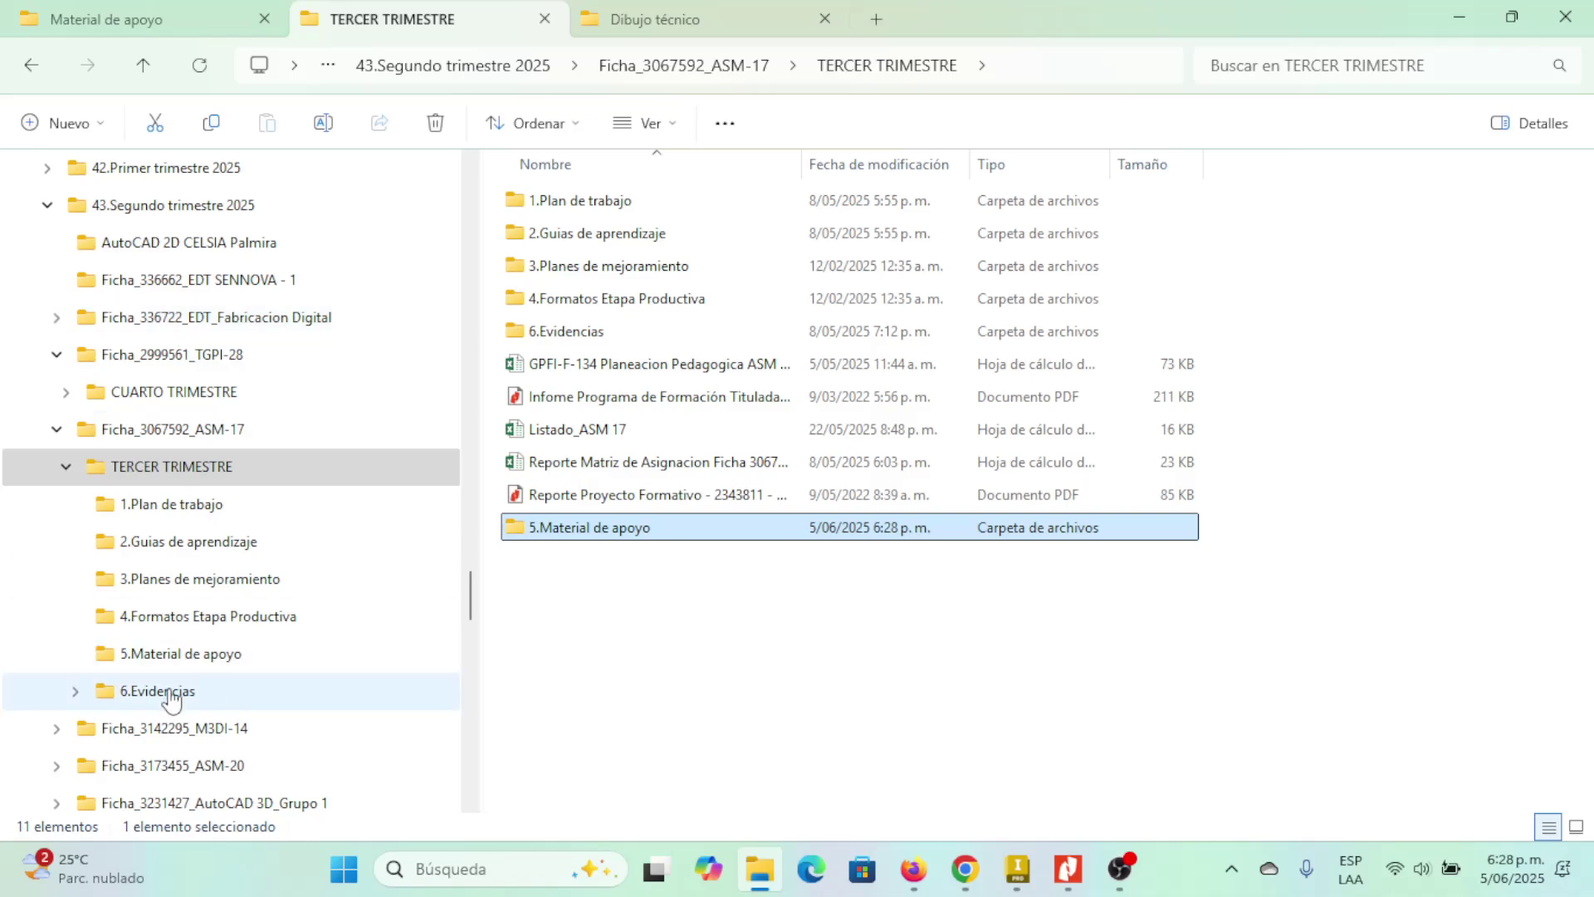
- Create a VALVULA TRES VIAS subfolder inside 5.Material de apoyo and open it
{"action": "left_click", "coordinate": [170, 657]}
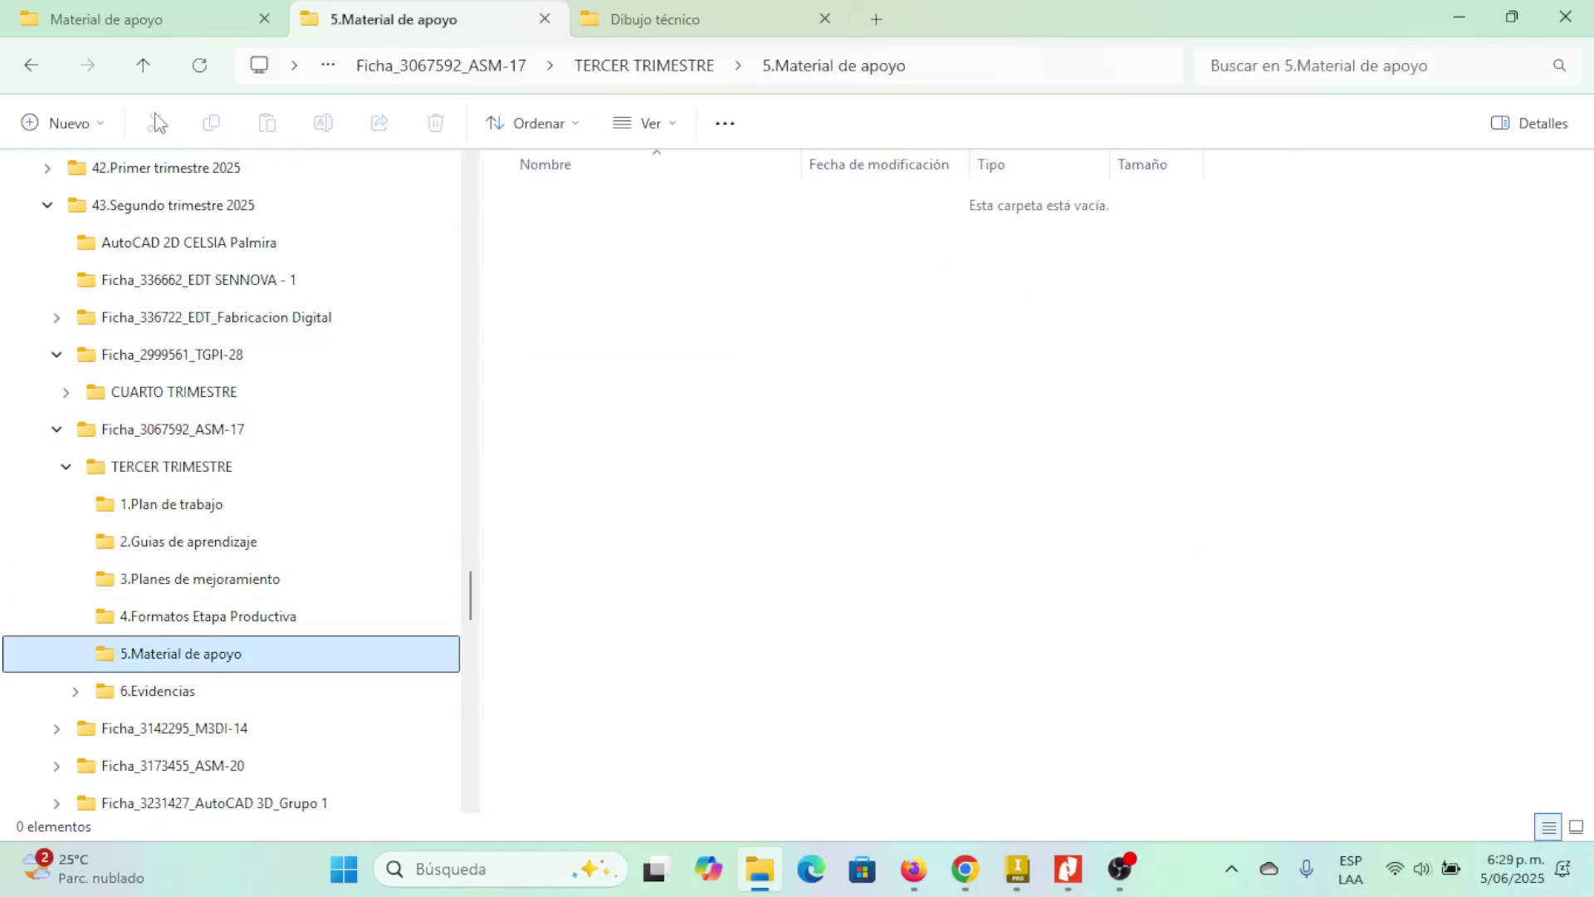
{"action": "left_click", "coordinate": [66, 125]}
{"action": "left_click", "coordinate": [91, 178]}
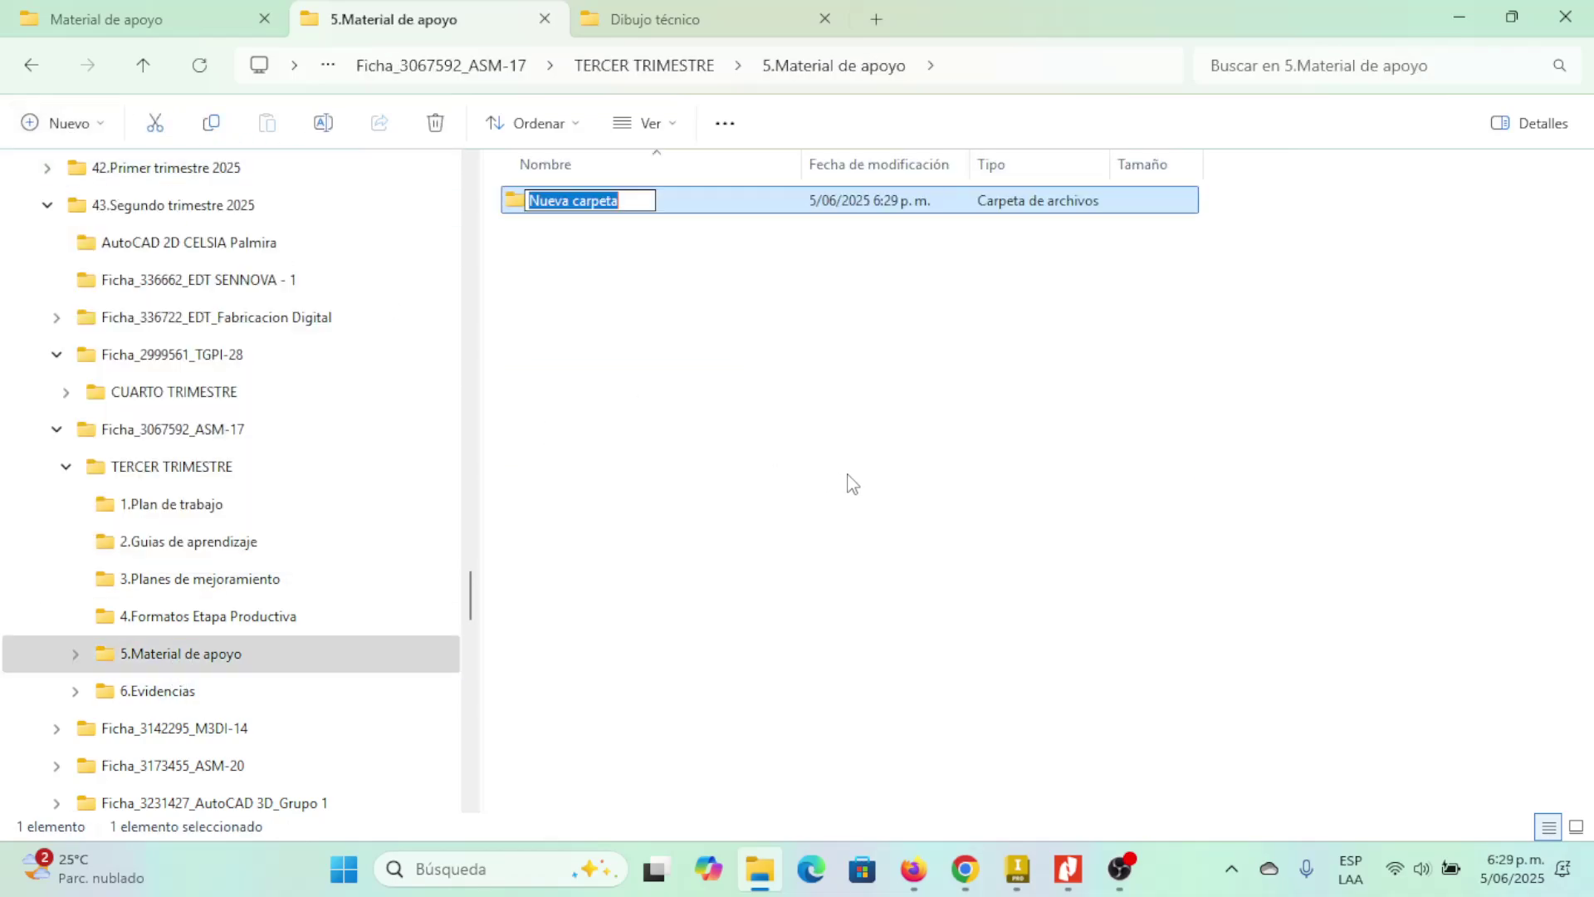
{"action": "type", "text": "VALVULA"}
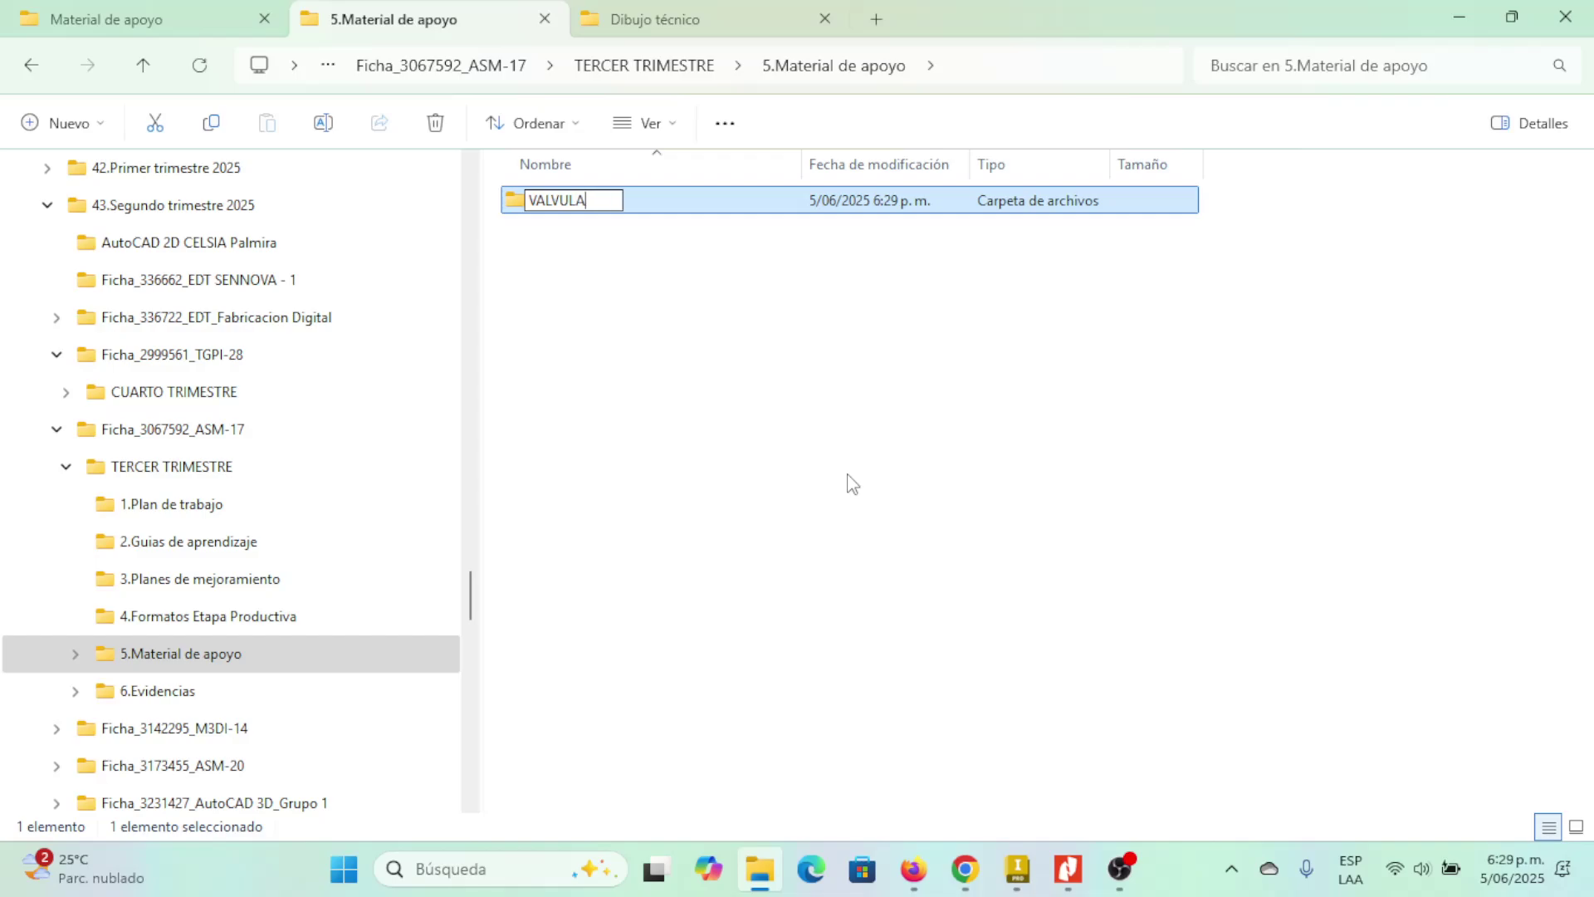
{"action": "type", "text": " TRES VIAS"}
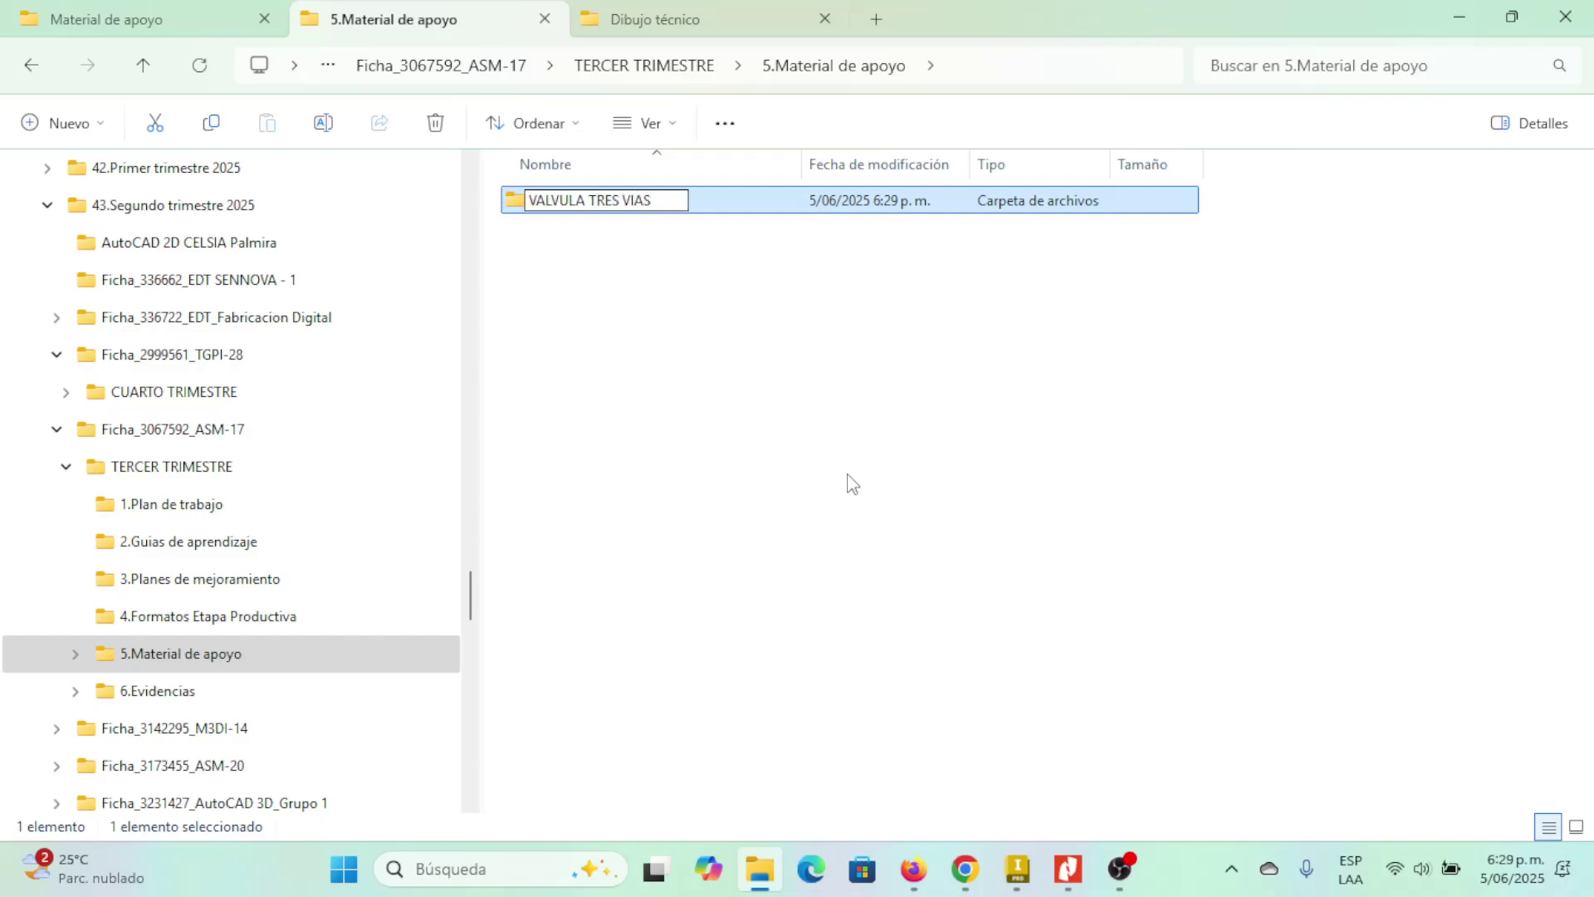
{"action": "key", "text": "Return"}
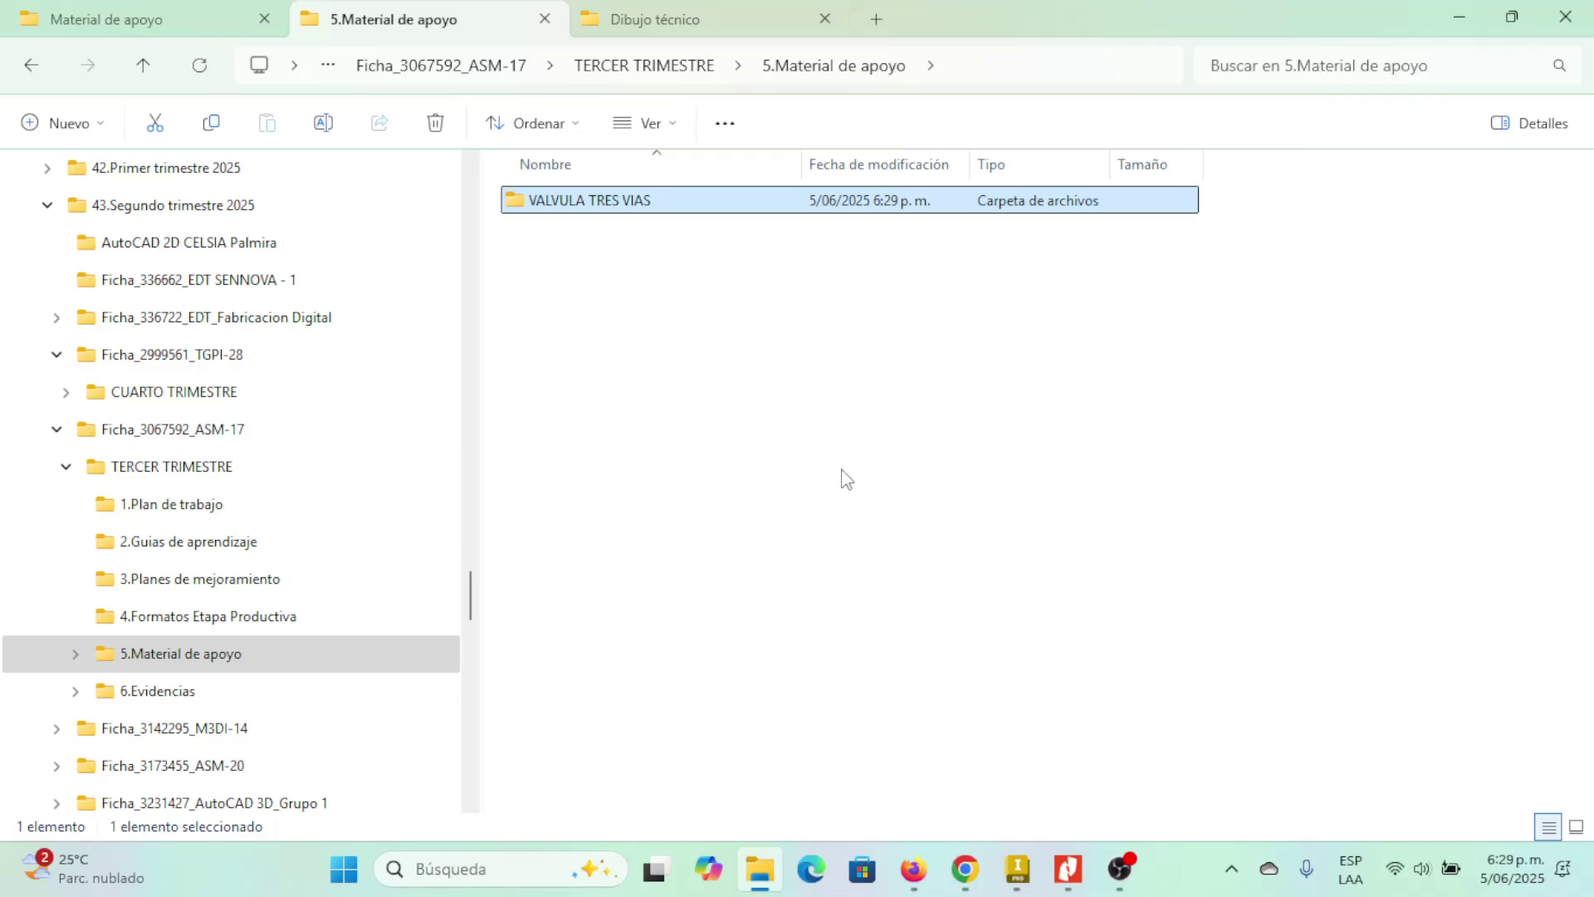
{"action": "left_click", "coordinate": [75, 653]}
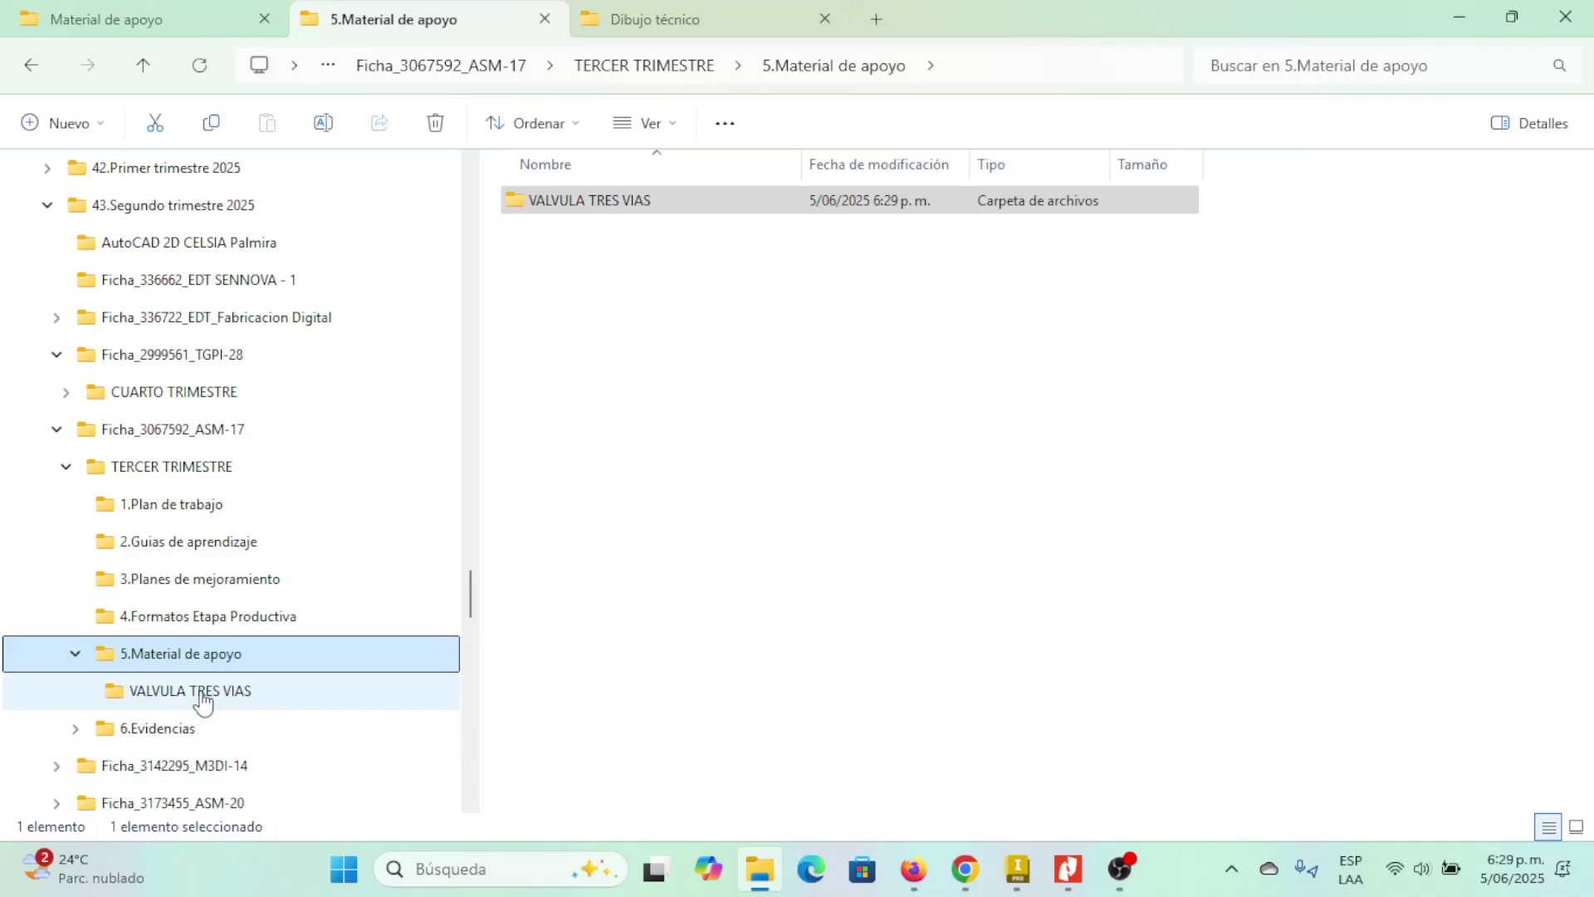
{"action": "left_click", "coordinate": [236, 691]}
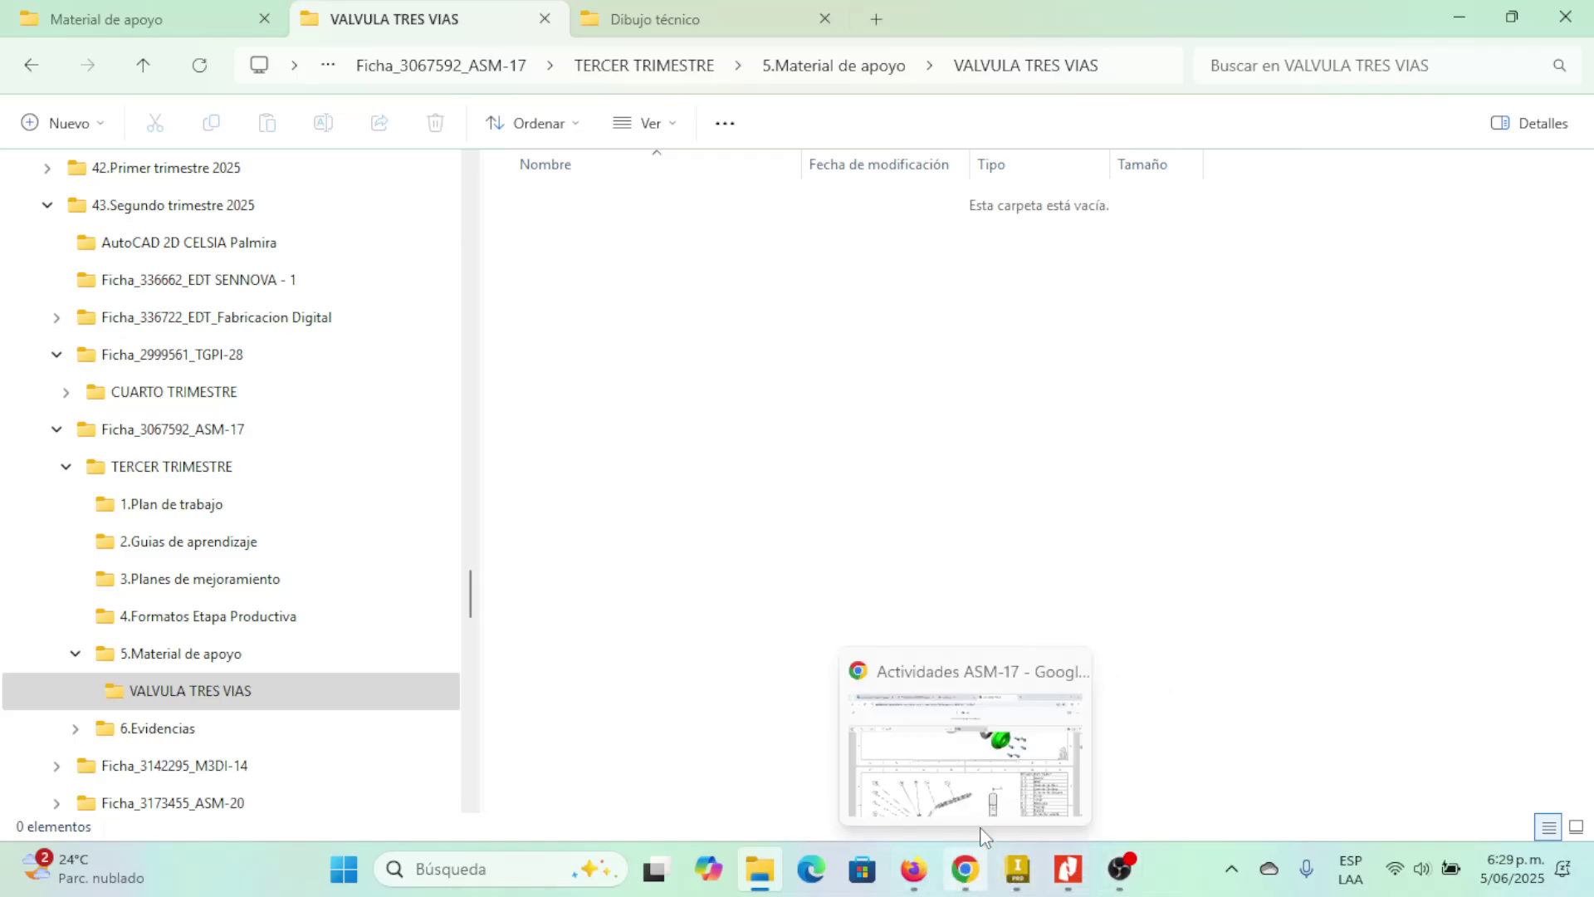
- Switch to Chrome to examine the numbered assembly section and parts list on page 3, and switch to Inventor
{"action": "left_click", "coordinate": [975, 789]}
{"action": "scroll", "coordinate": [897, 641], "scroll_direction": "down", "scroll_amount": 3}
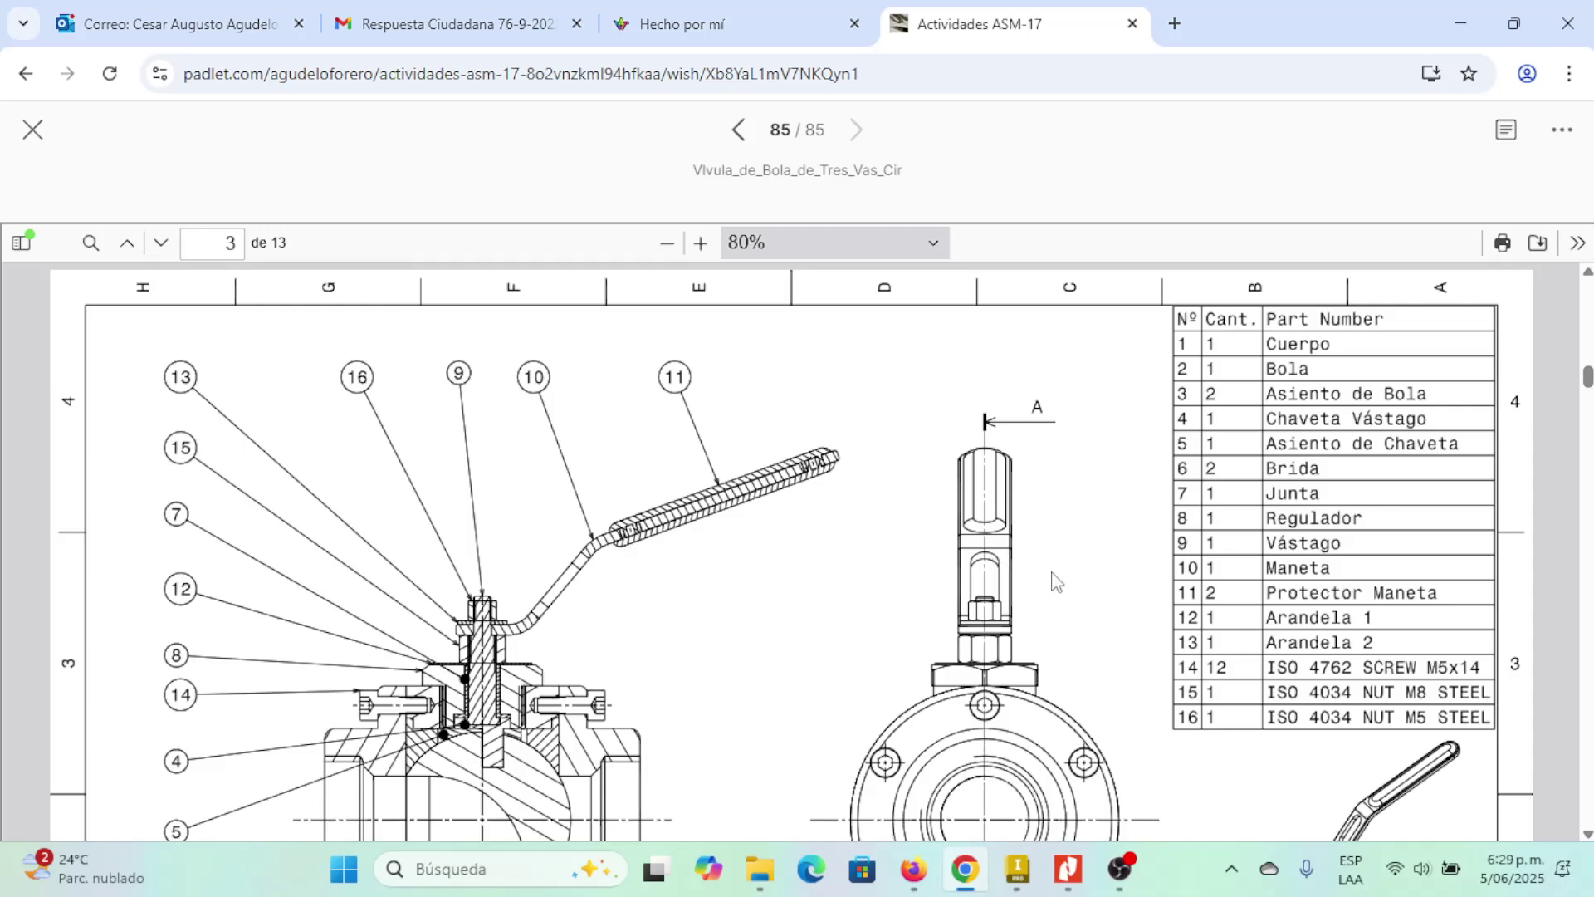
{"action": "scroll", "coordinate": [762, 632], "scroll_direction": "down", "scroll_amount": 3}
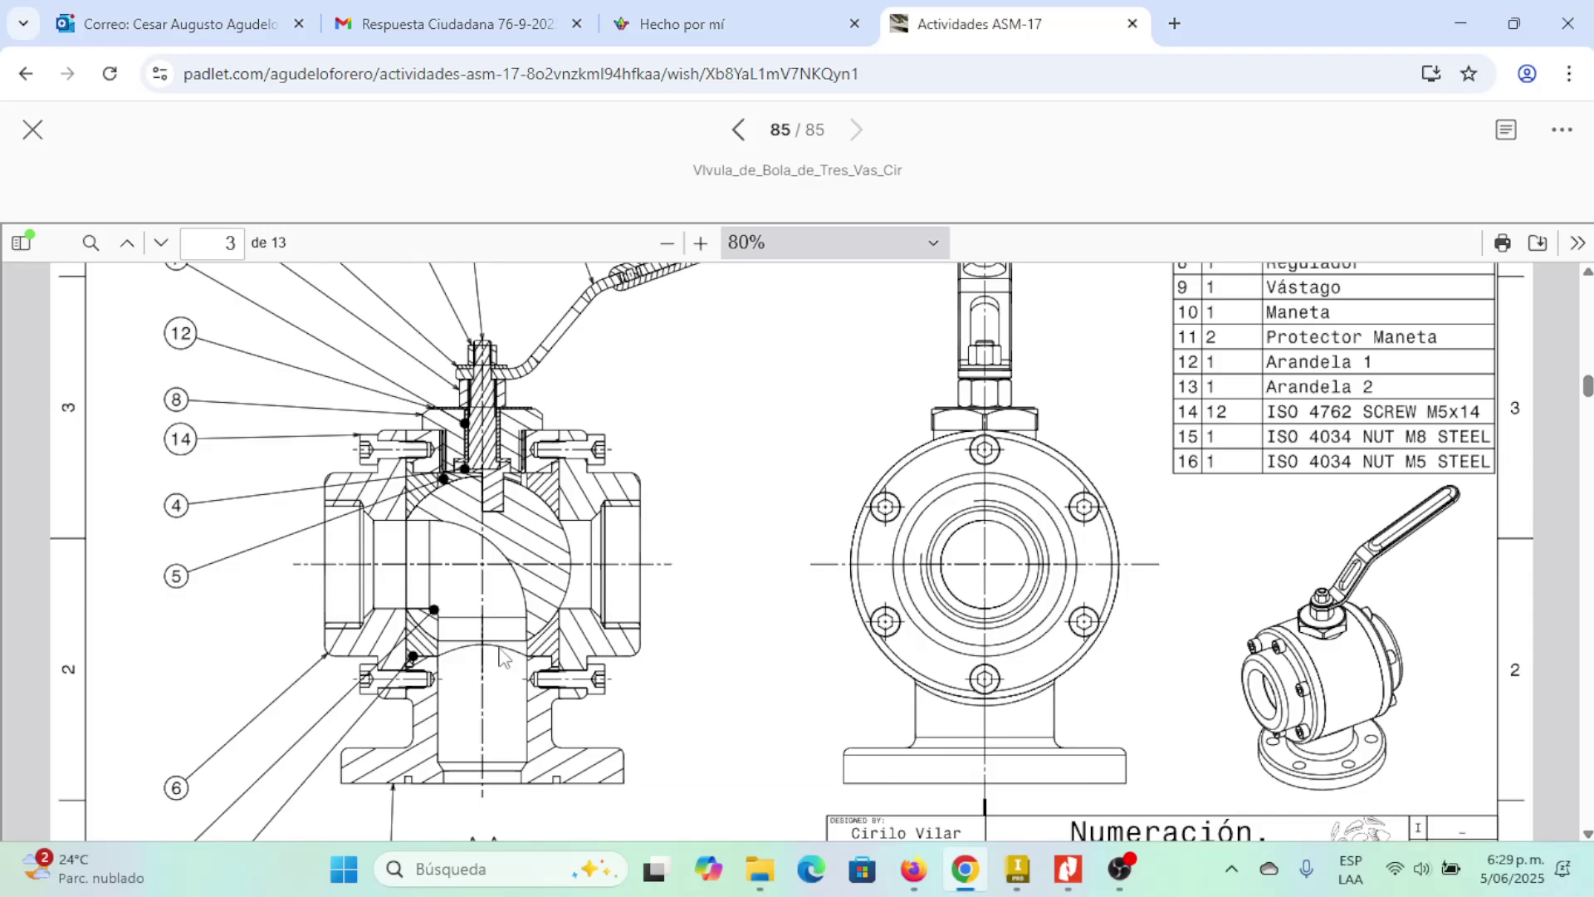
{"action": "key", "text": "alt+Tab"}
{"action": "key", "text": "alt+Tab"}
{"action": "left_click", "coordinate": [1021, 870]}
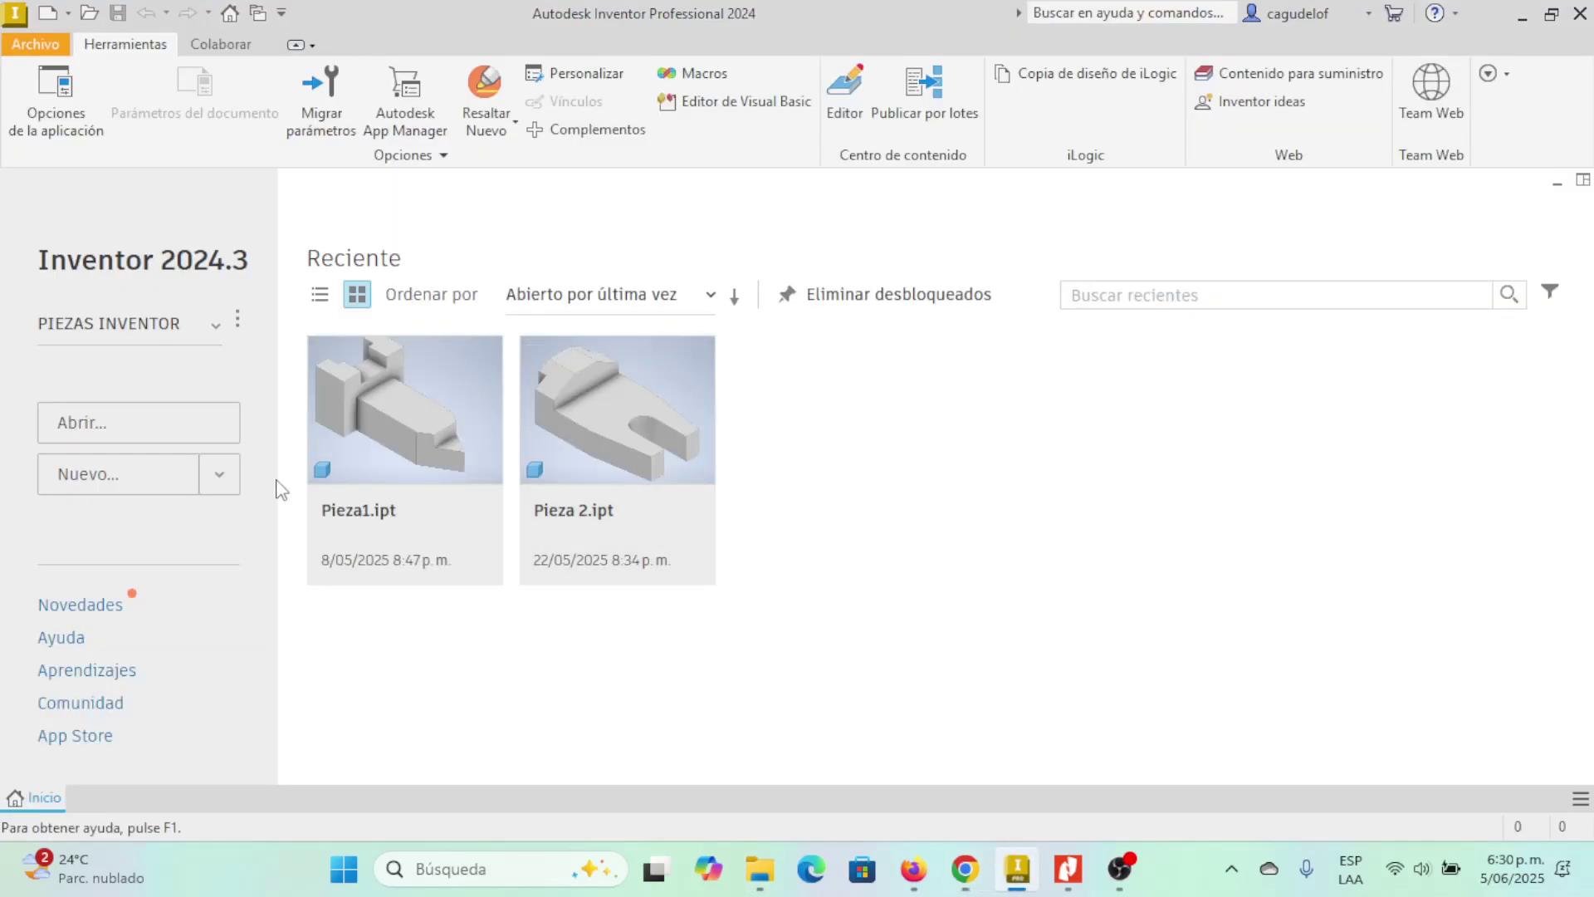
{"action": "left_click", "coordinate": [238, 325]}
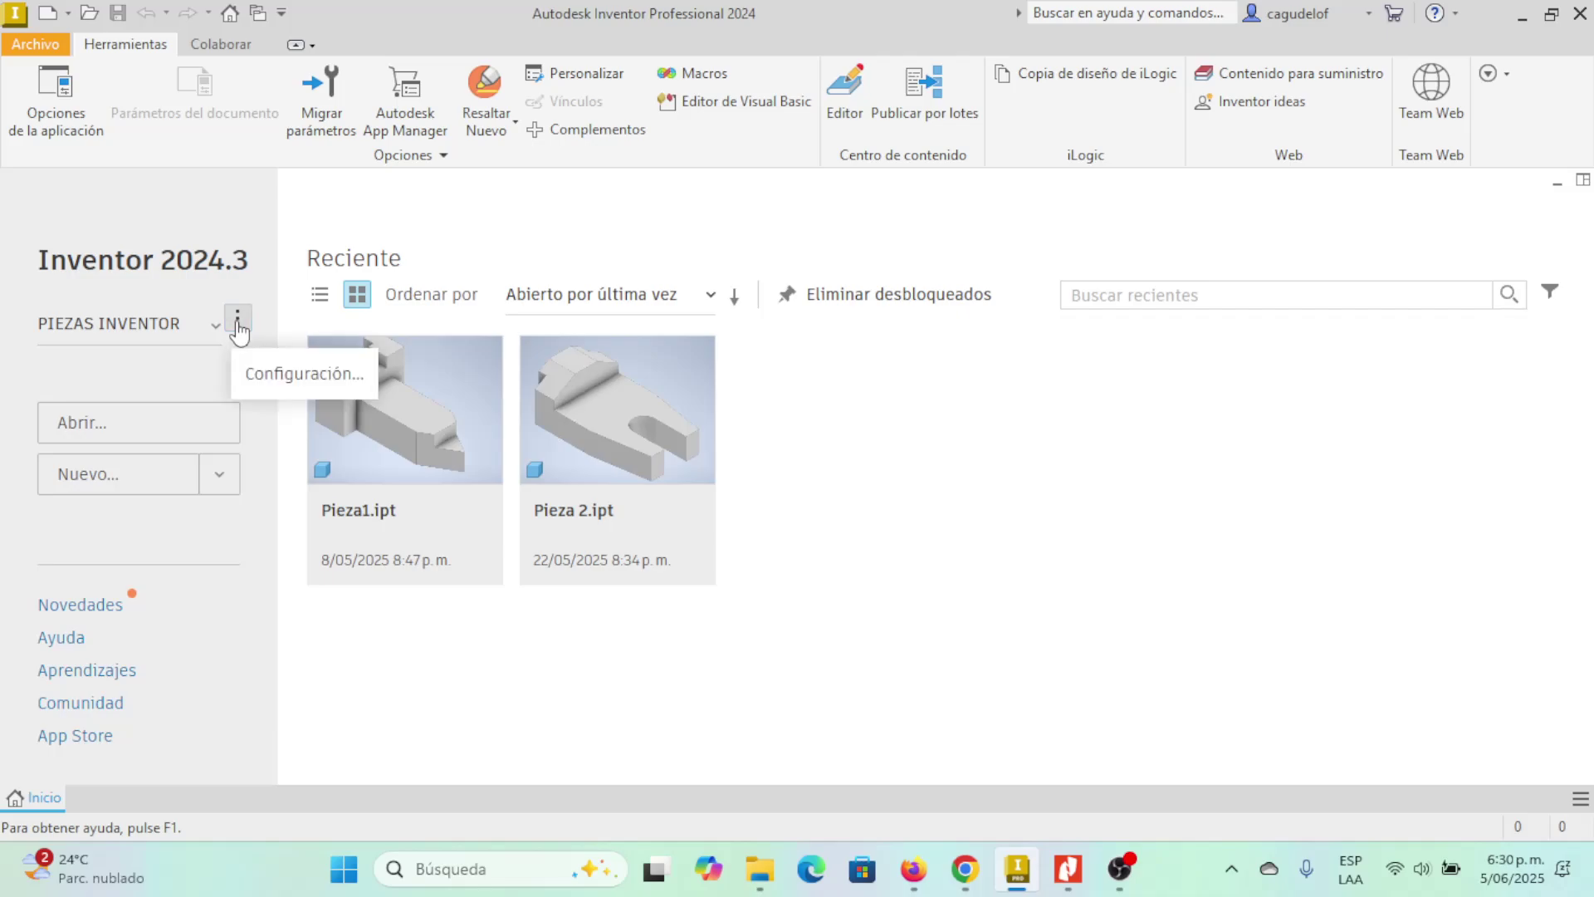
{"action": "left_click", "coordinate": [287, 378]}
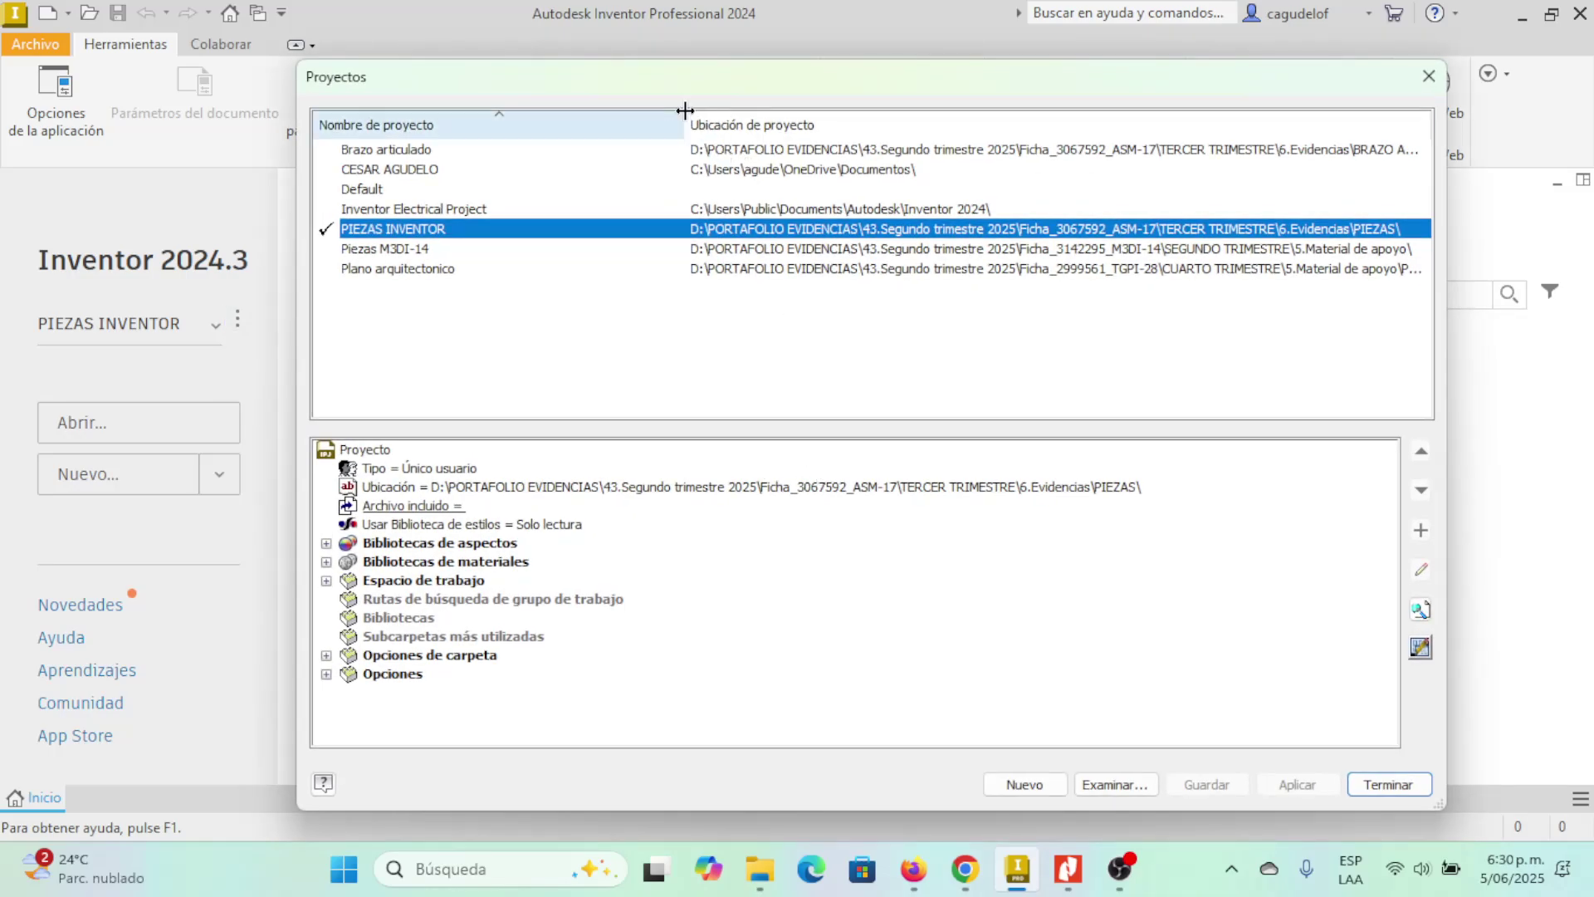
{"action": "left_click_drag", "start_coordinate": [683, 83], "coordinate": [729, 89]}
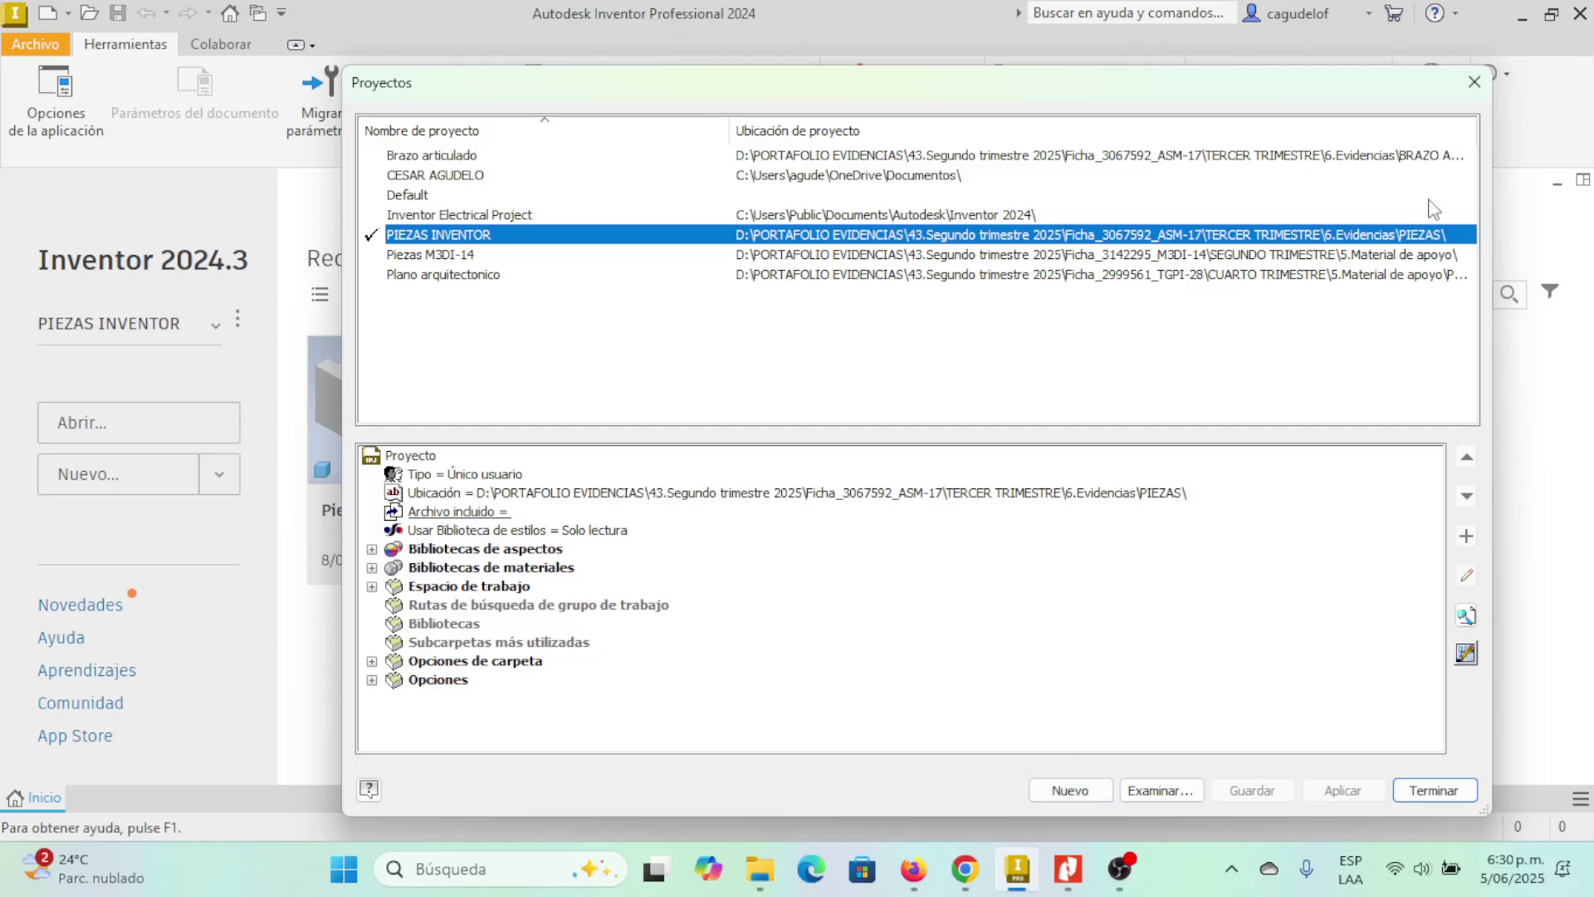
{"action": "left_click", "coordinate": [1474, 81]}
- Open the project configuration and start a new project for a single user
{"action": "left_click", "coordinate": [237, 319]}
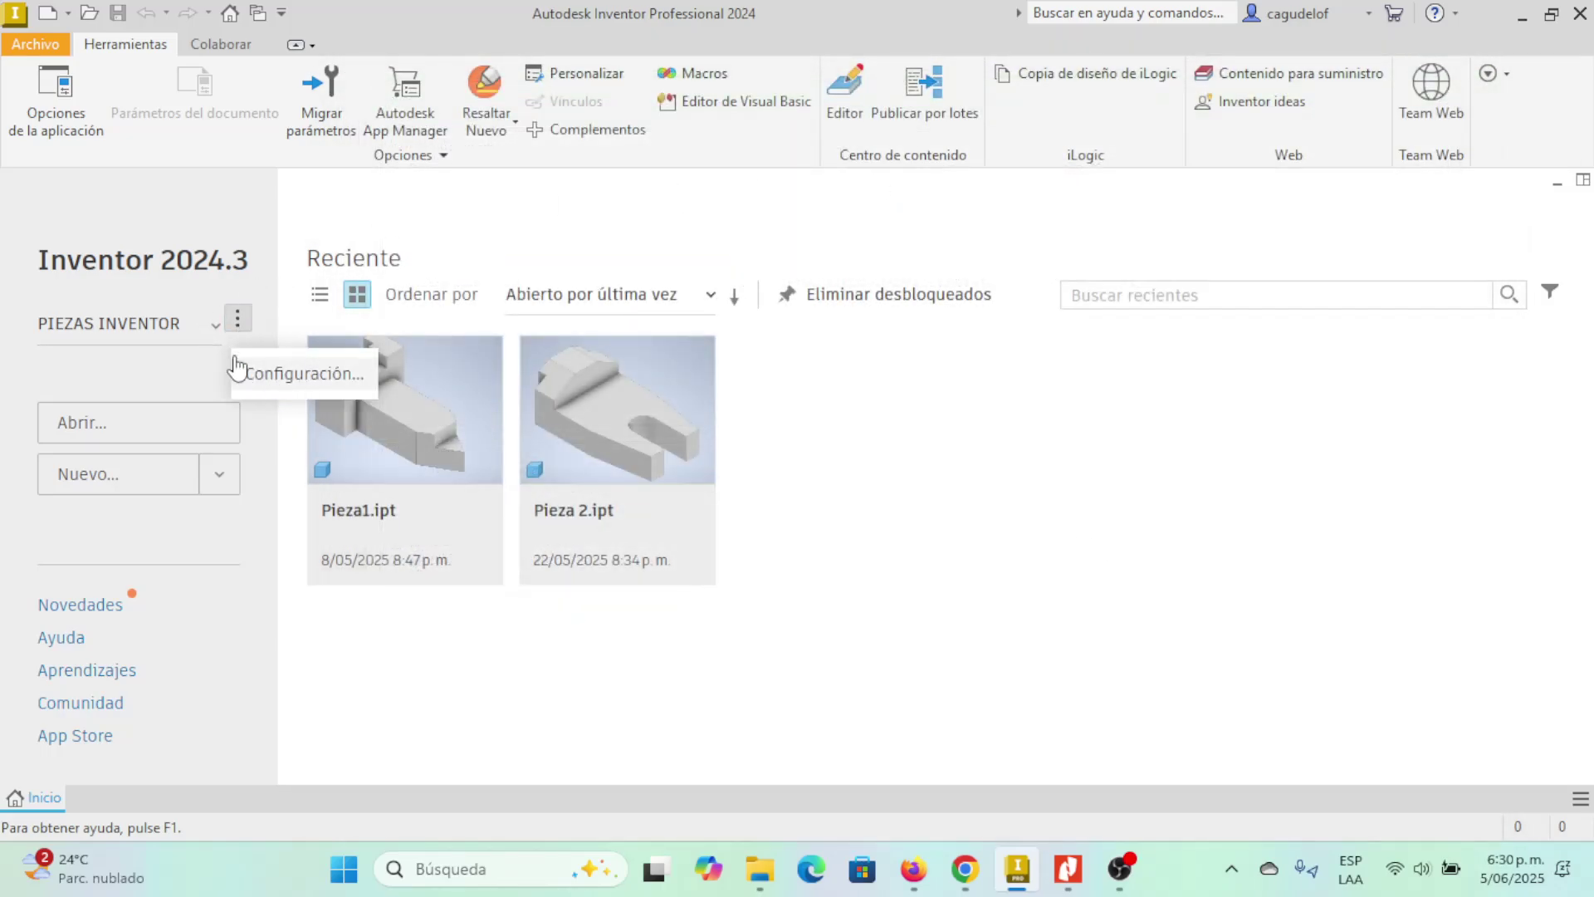
{"action": "left_click", "coordinate": [305, 374]}
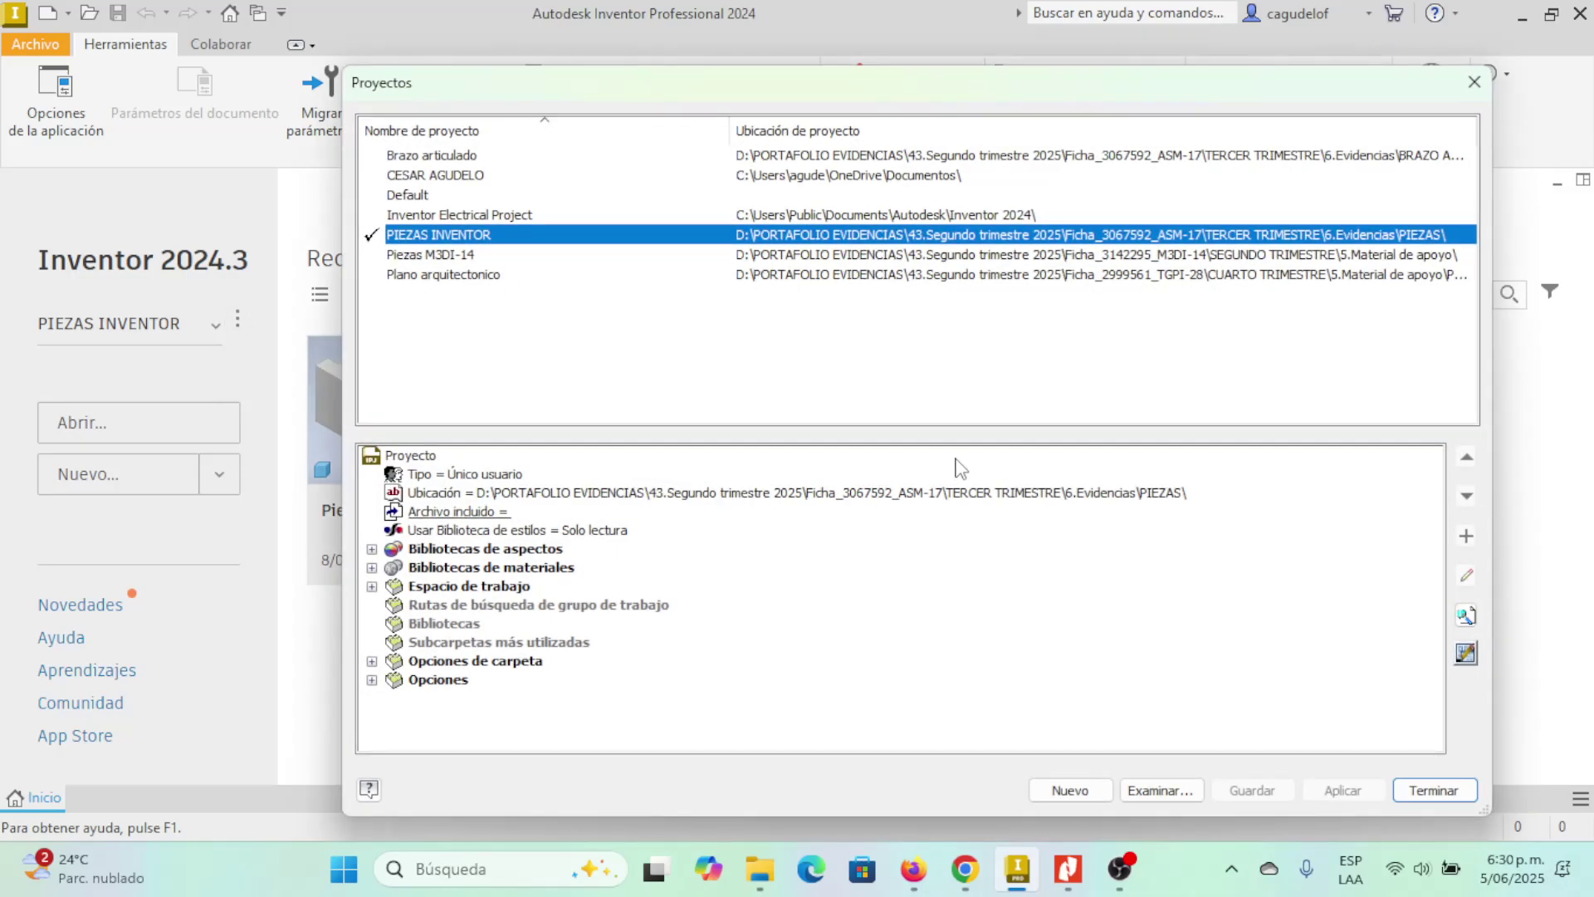
{"action": "mouse_move", "coordinate": [694, 91]}
{"action": "left_mouse_down"}
{"action": "mouse_move", "coordinate": [750, 92]}
{"action": "mouse_move", "coordinate": [697, 69]}
{"action": "left_mouse_up"}
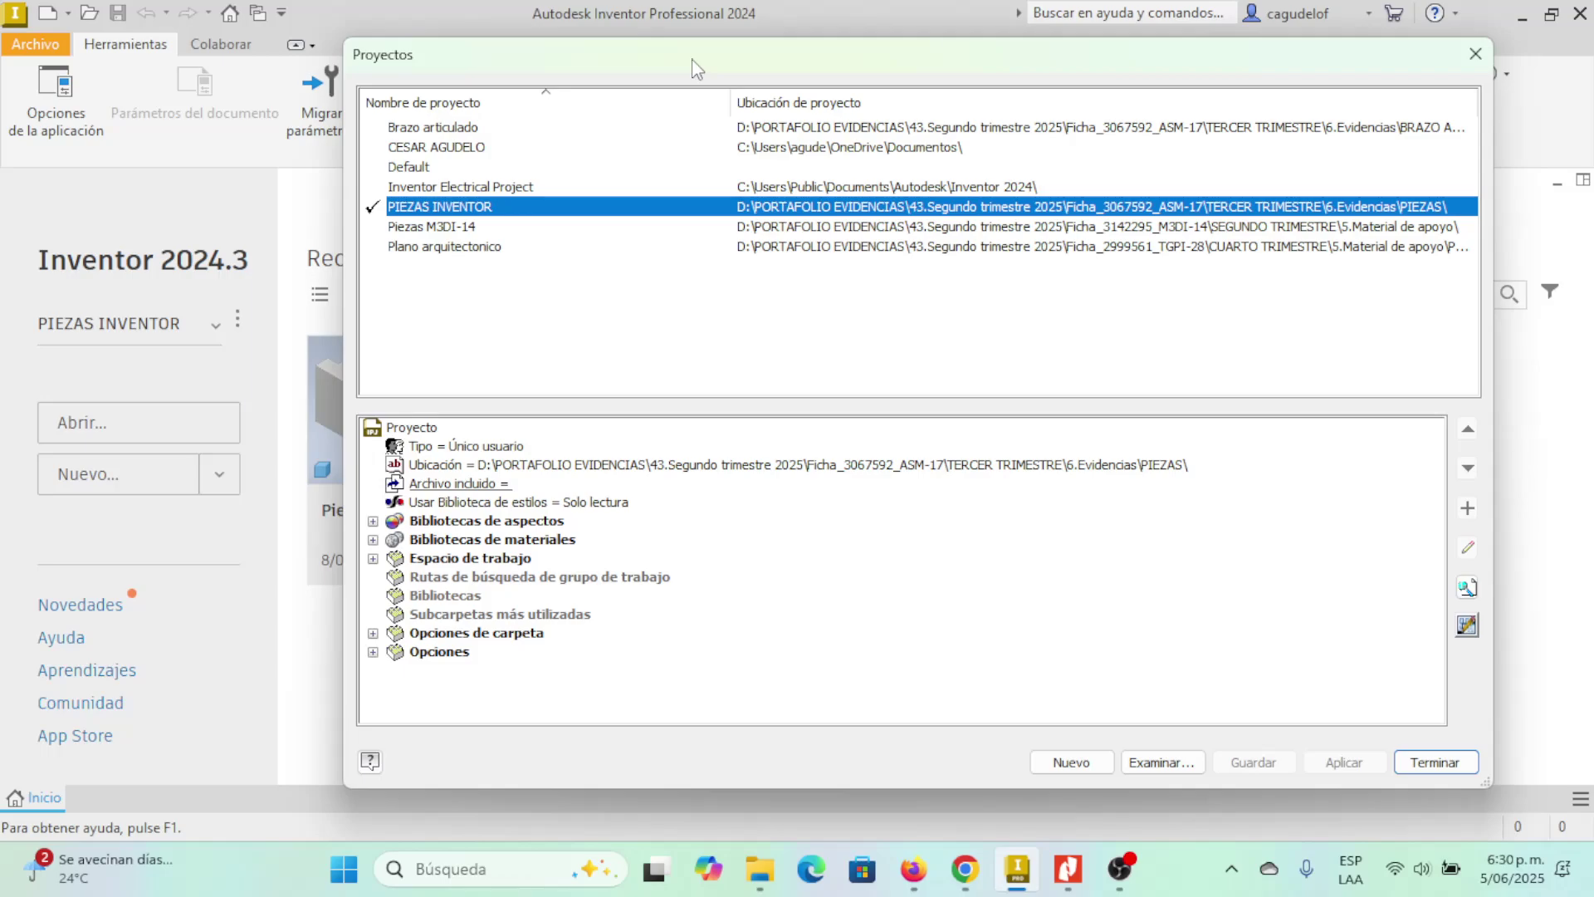
{"action": "left_click", "coordinate": [1073, 763]}
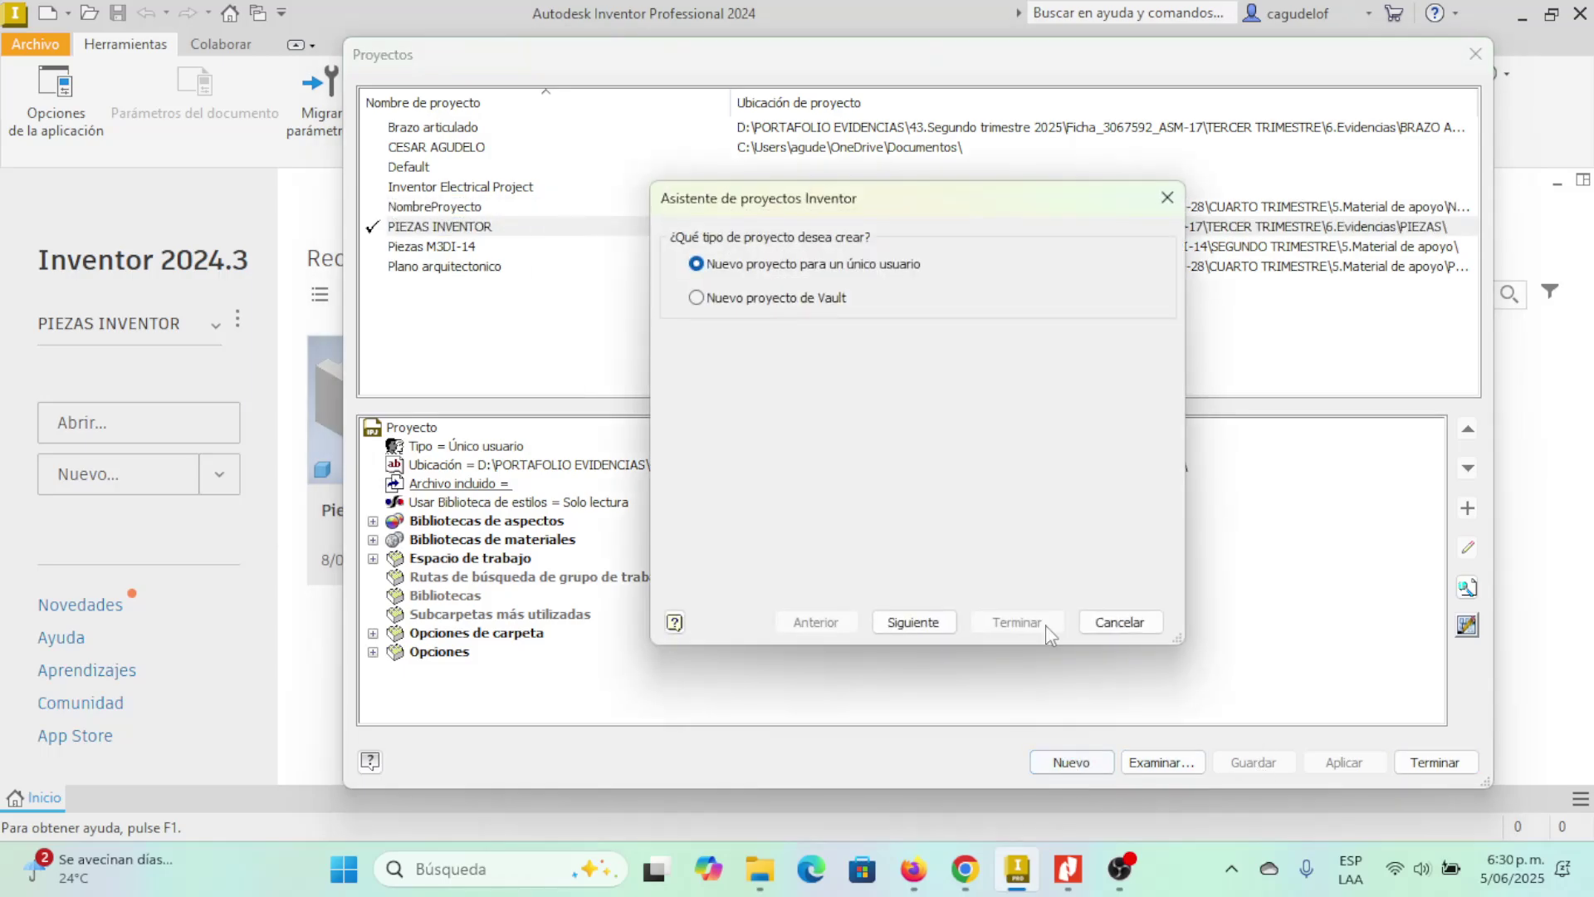
{"action": "left_click_drag", "start_coordinate": [887, 204], "coordinate": [895, 217]}
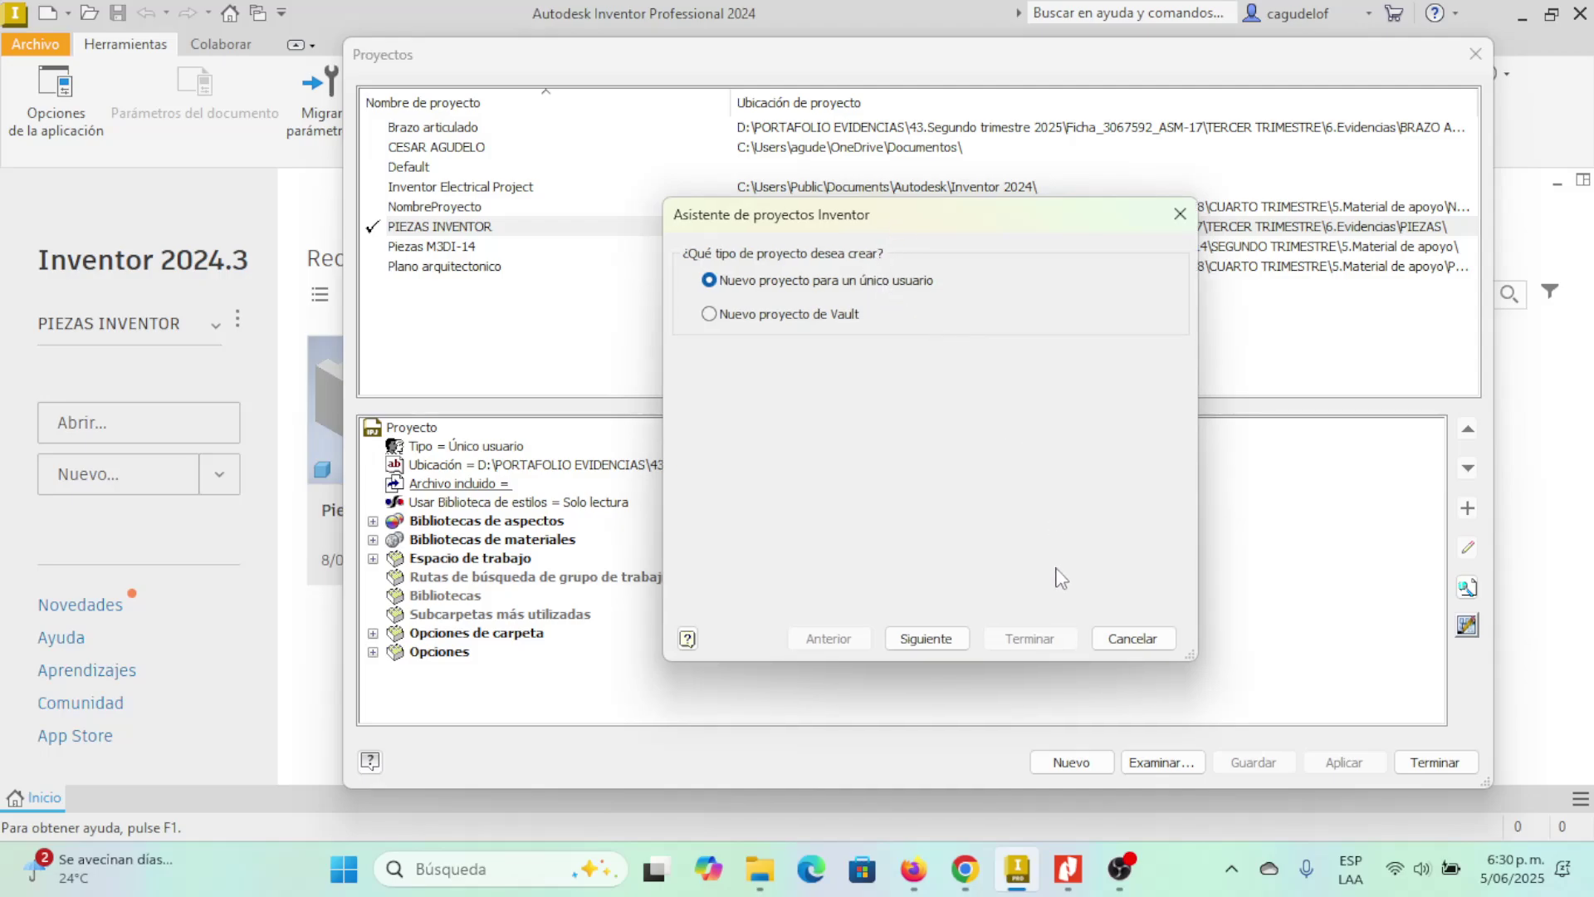
{"action": "left_click", "coordinate": [937, 640]}
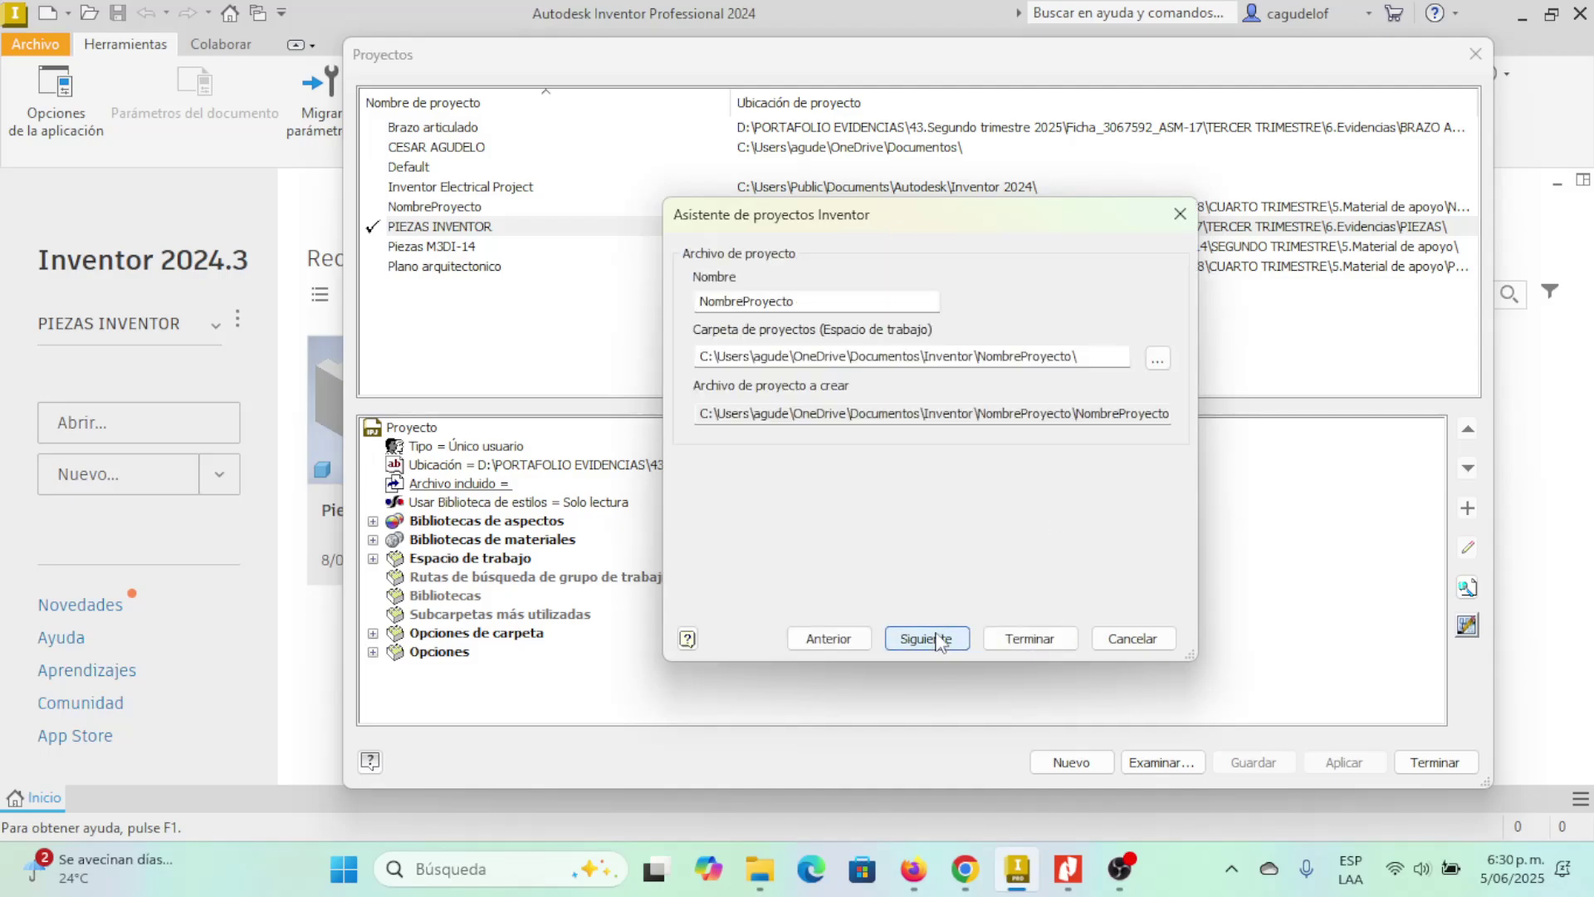
- Name the new project VALVULA TRES VIAS
{"action": "double_click", "coordinate": [888, 303]}
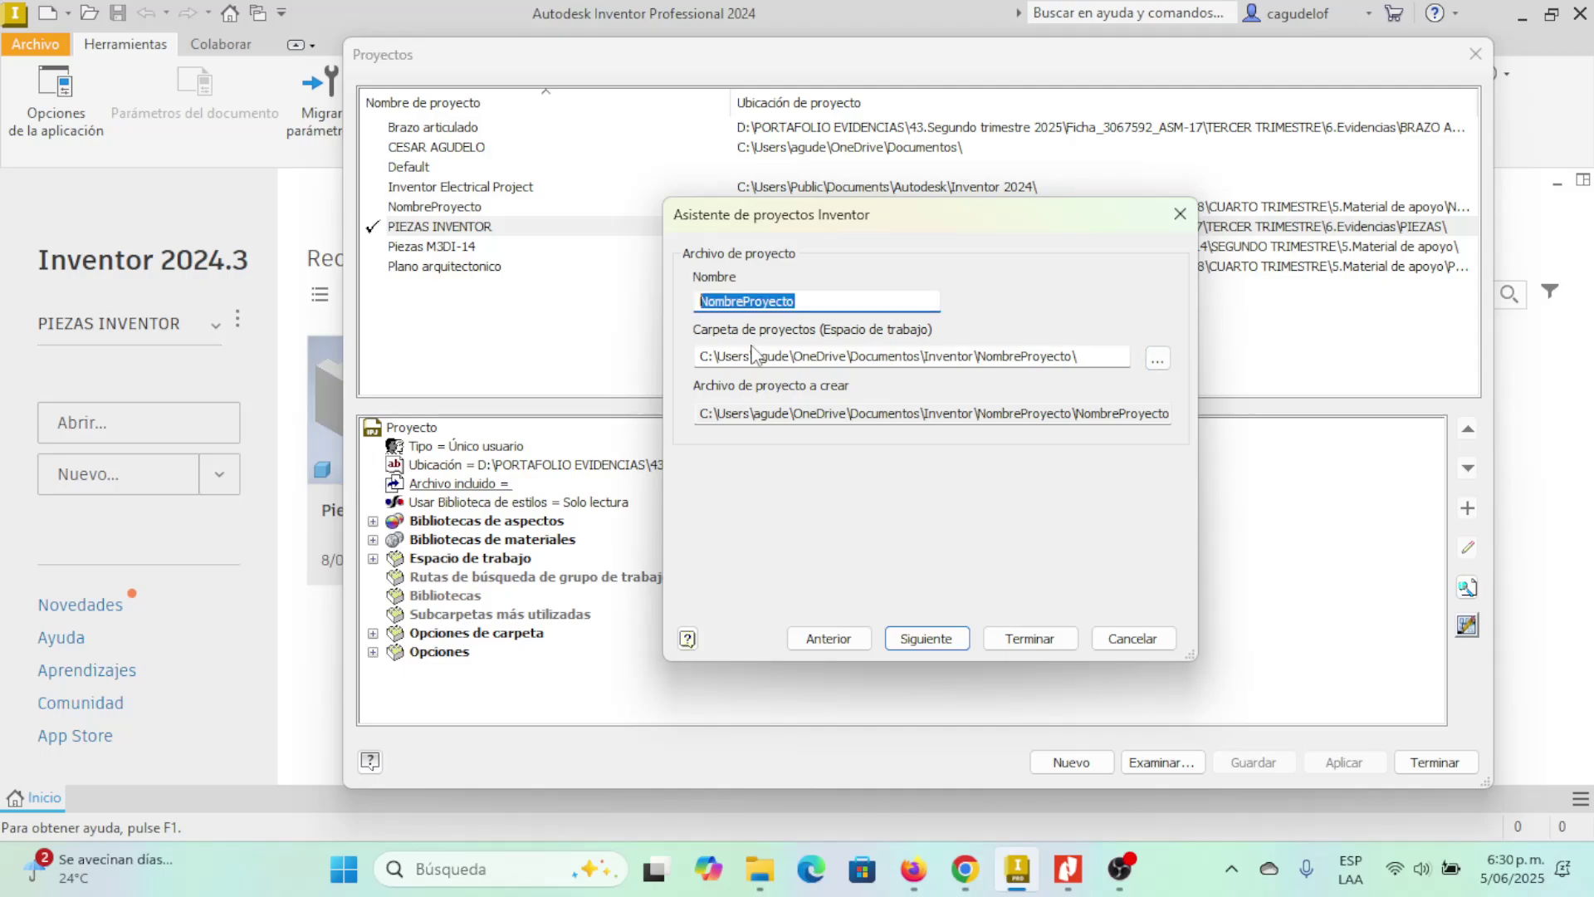
{"action": "type", "text": "AD"}
{"action": "key", "text": "BackSpace"}
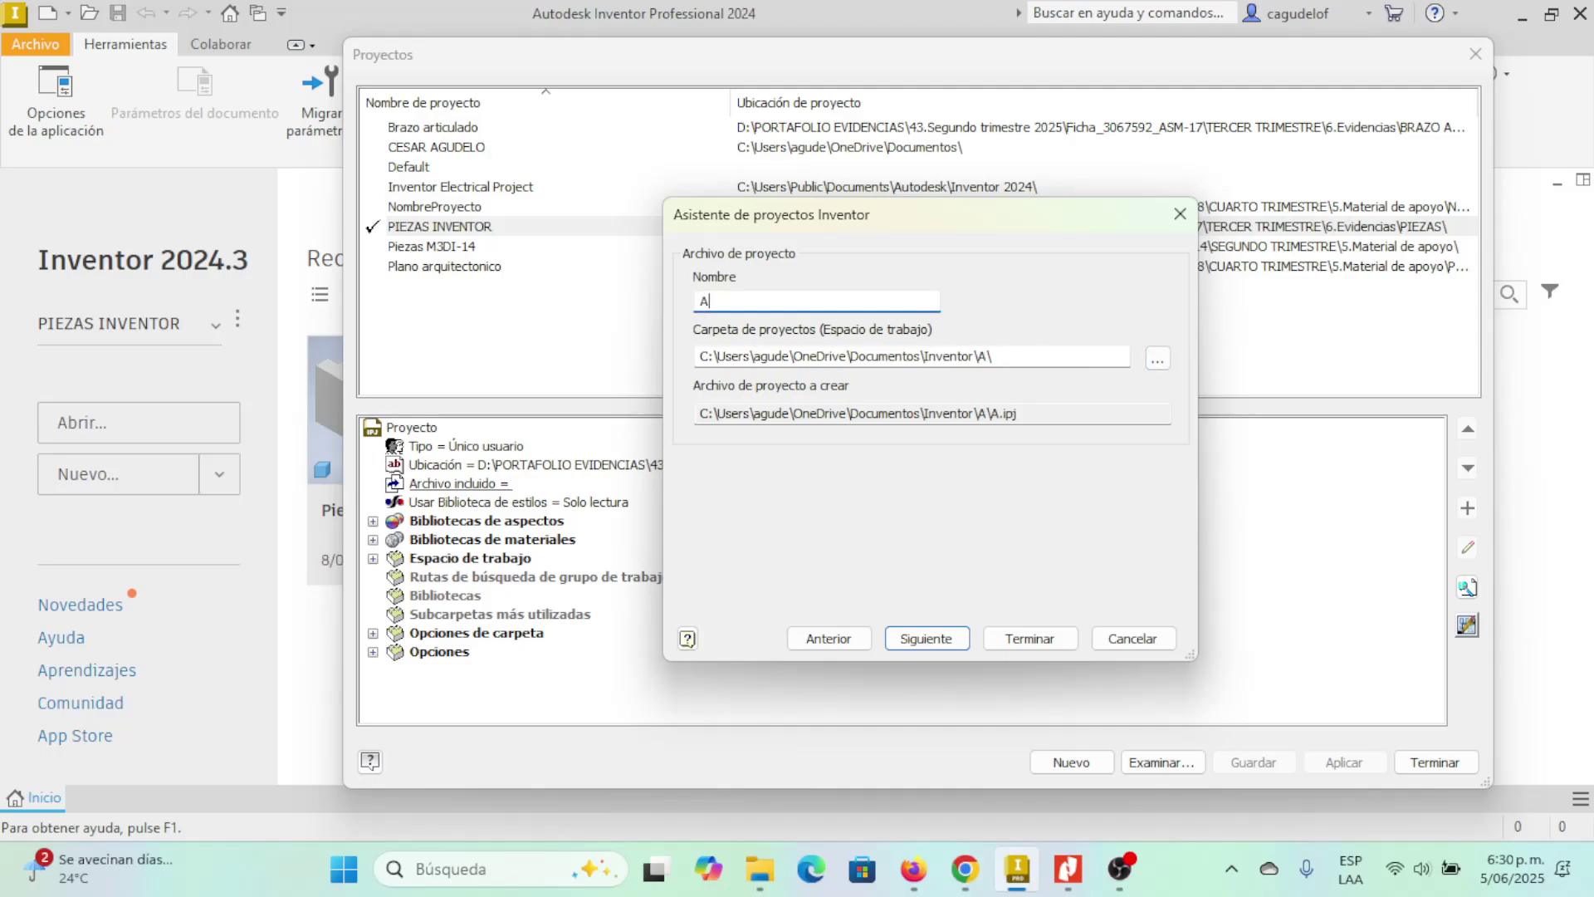
{"action": "key", "text": "BackSpace"}
{"action": "type", "text": "VALVULA T"}
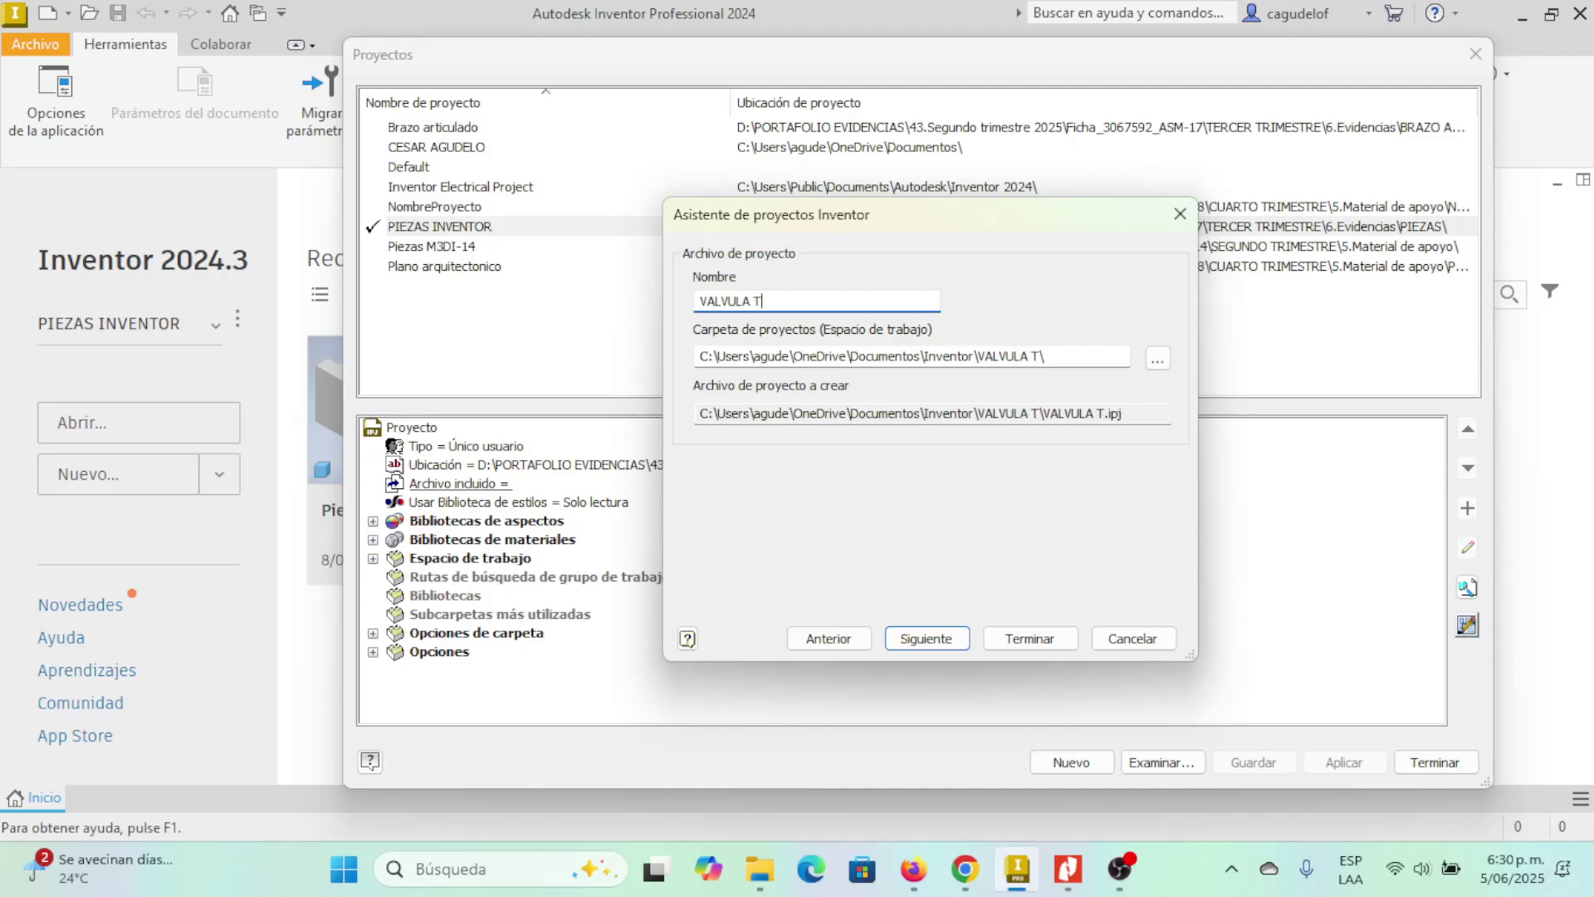
{"action": "type", "text": "RES VIAS"}
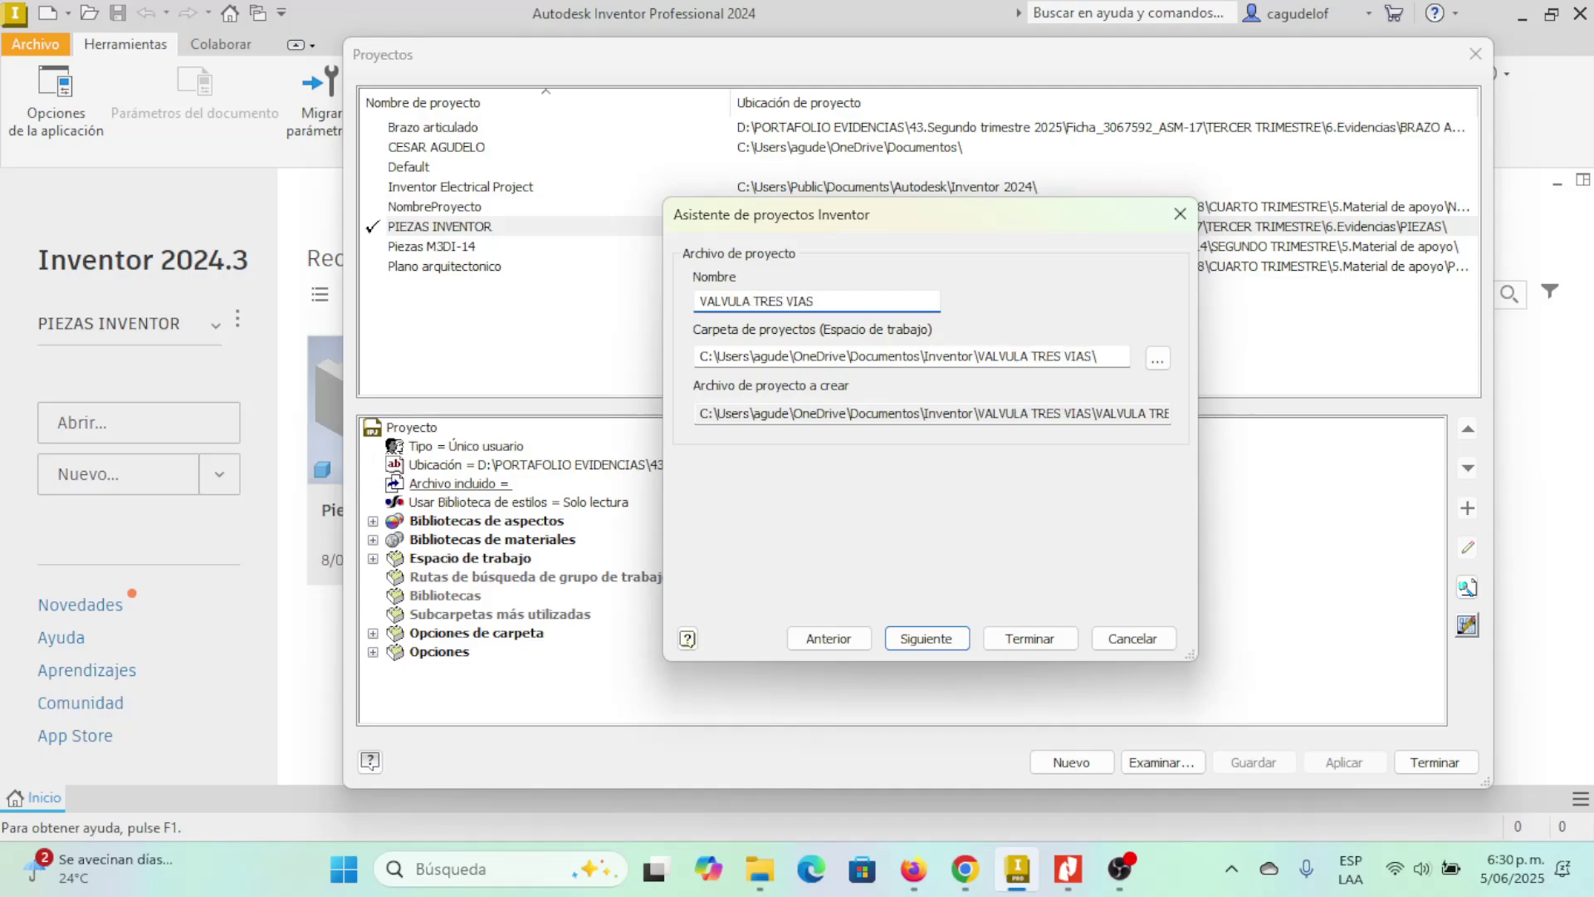
- Browse for the project workspace folder on the ELEMENTS (D:) drive and expand PORTAFOLIO EVIDENCIAS
{"action": "left_click", "coordinate": [1157, 358]}
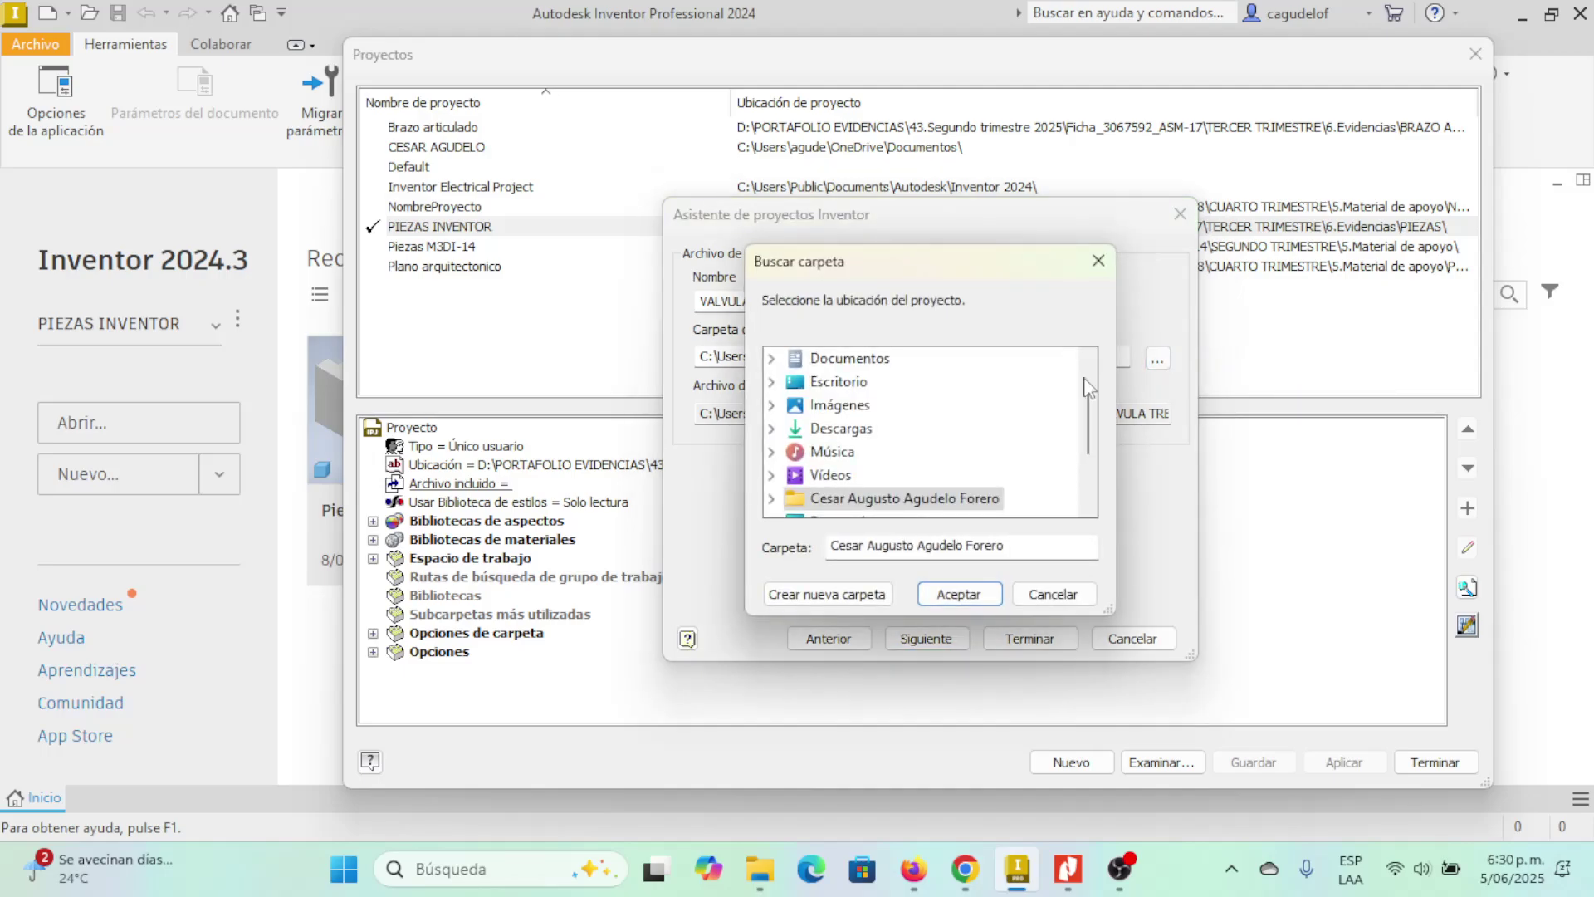
{"action": "scroll", "coordinate": [855, 448], "scroll_direction": "down", "scroll_amount": 2}
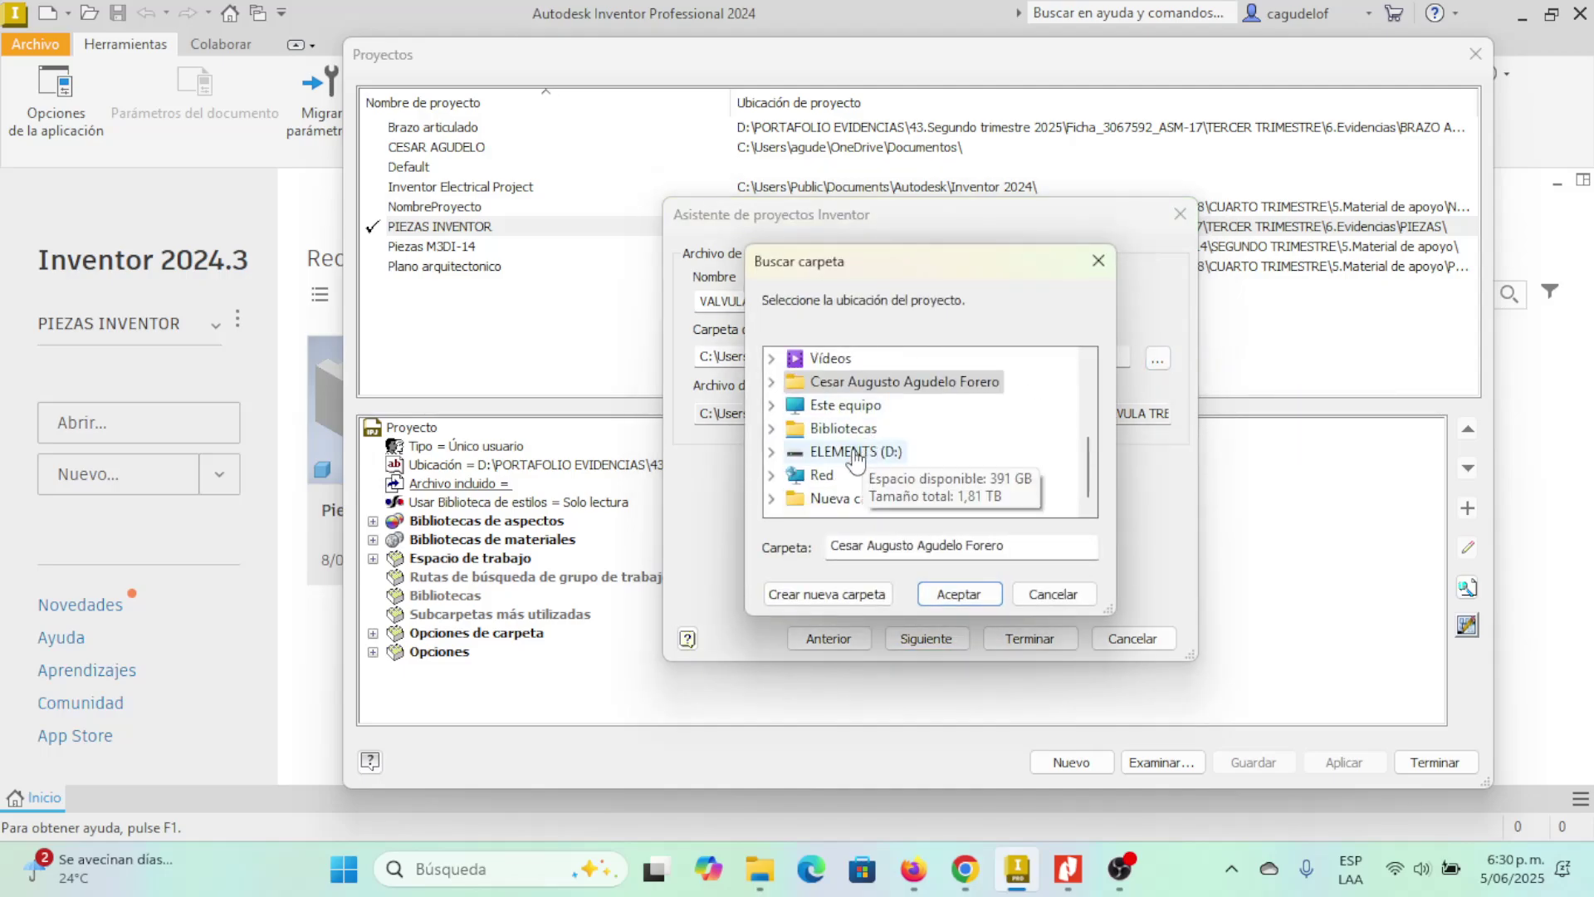
{"action": "left_click", "coordinate": [771, 451]}
{"action": "scroll", "coordinate": [880, 457], "scroll_direction": "down", "scroll_amount": 6}
{"action": "scroll", "coordinate": [921, 455], "scroll_direction": "down", "scroll_amount": 10}
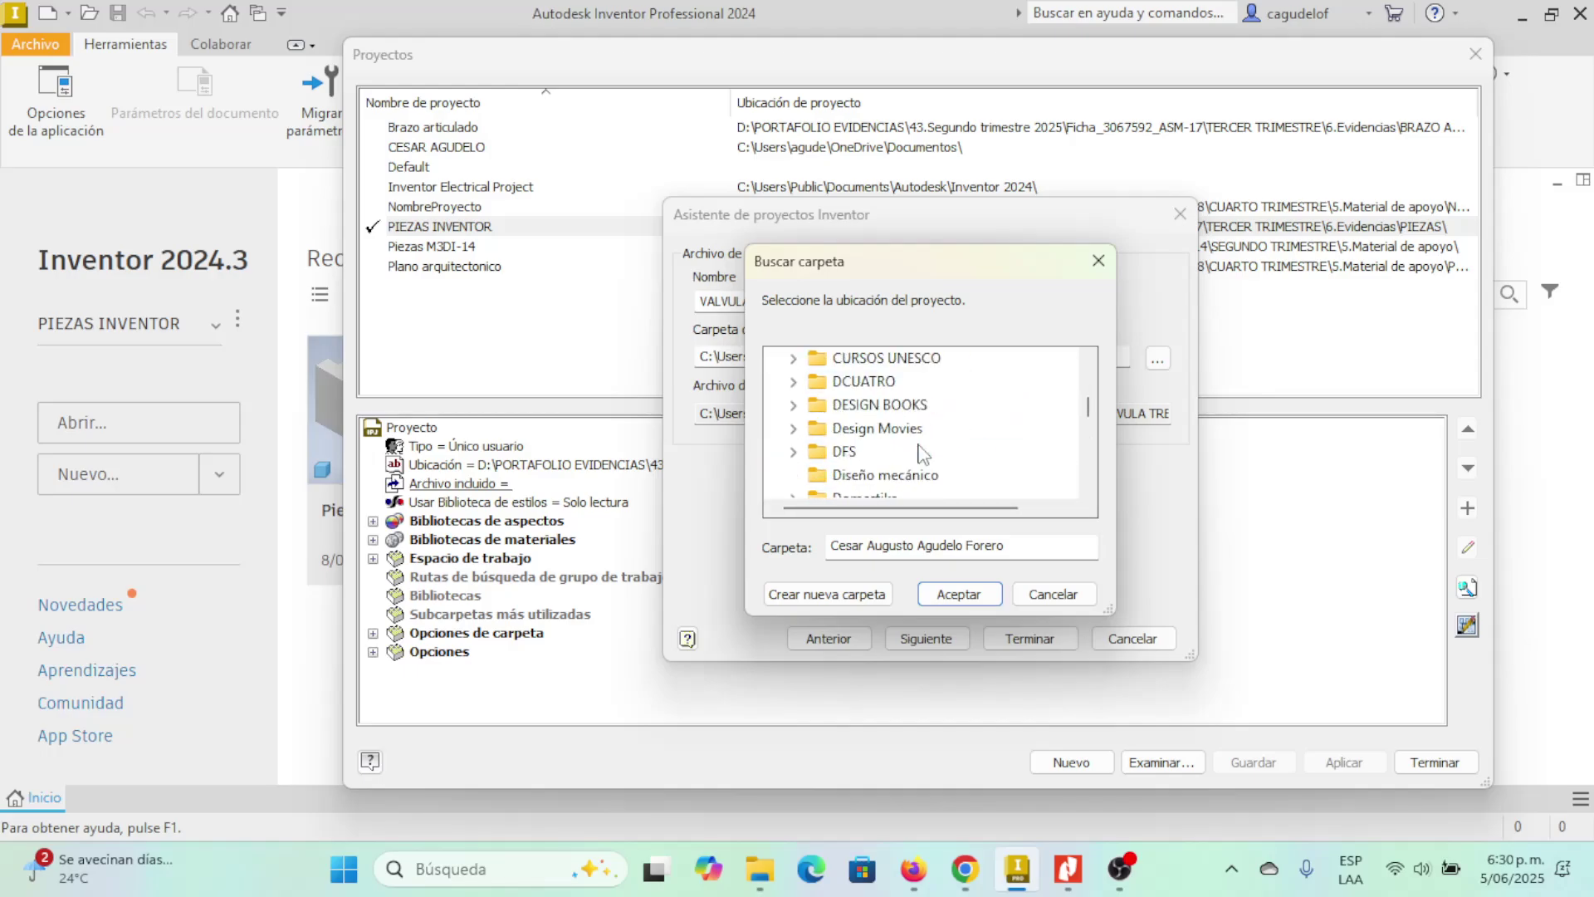
{"action": "scroll", "coordinate": [897, 452], "scroll_direction": "down", "scroll_amount": 6}
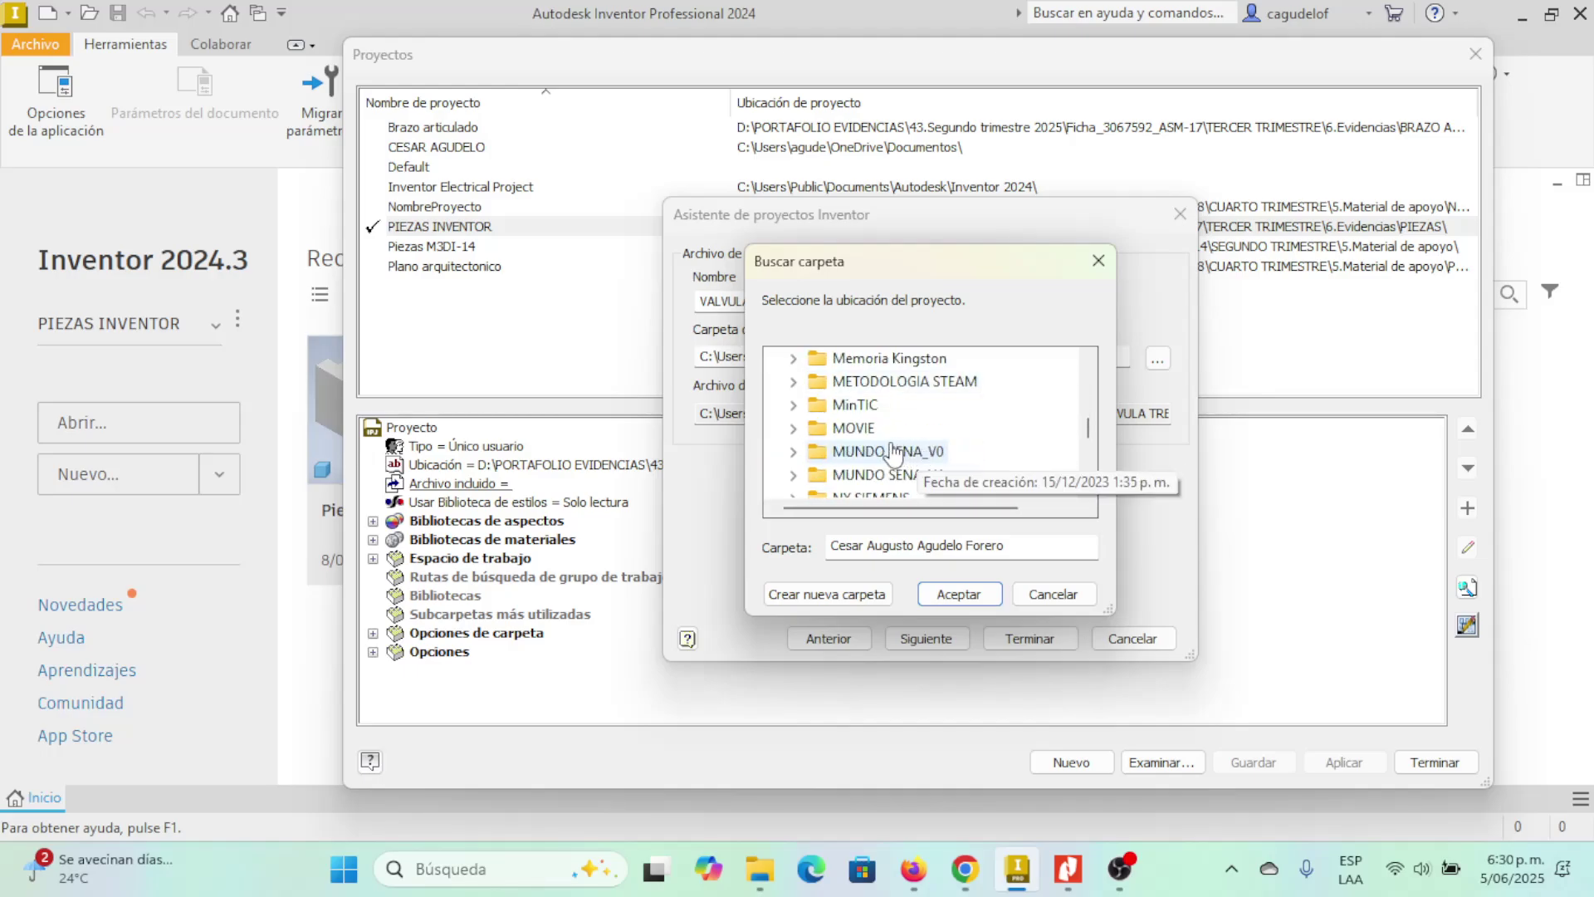
{"action": "left_click", "coordinate": [793, 358]}
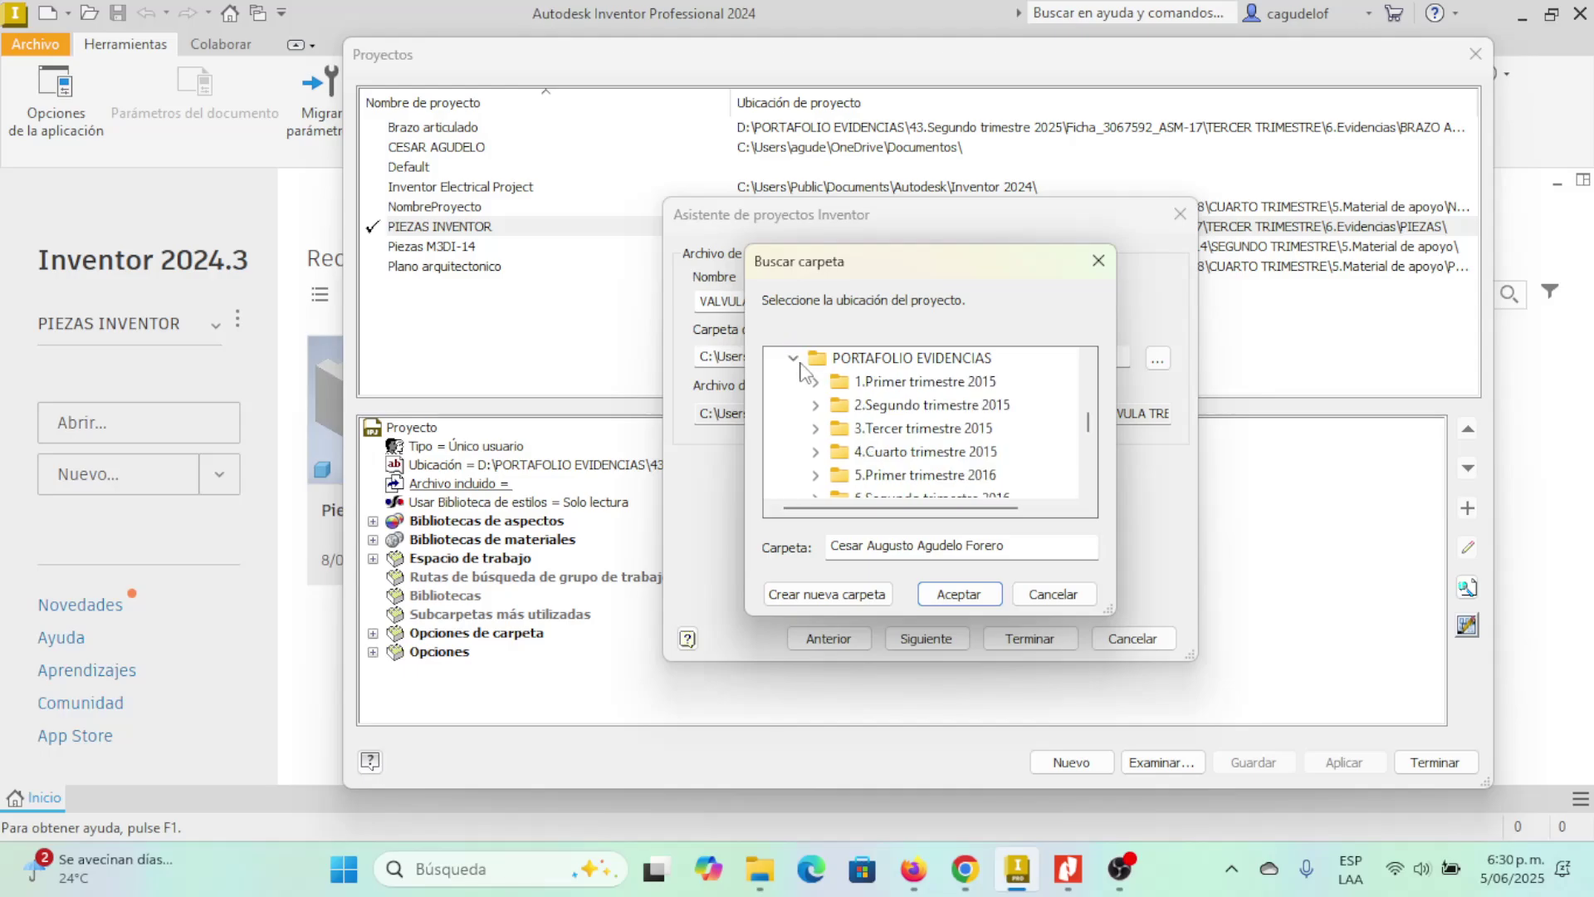
- Set the project folder to VALVULA TRES VIAS, inside 5.Material de apoyo of the ASM-17 TERCER TRIMESTRE folder under 43.Segundo trimestre 2025
{"action": "scroll", "coordinate": [905, 452], "scroll_direction": "down", "scroll_amount": 7}
{"action": "scroll", "coordinate": [906, 455], "scroll_direction": "down", "scroll_amount": 4}
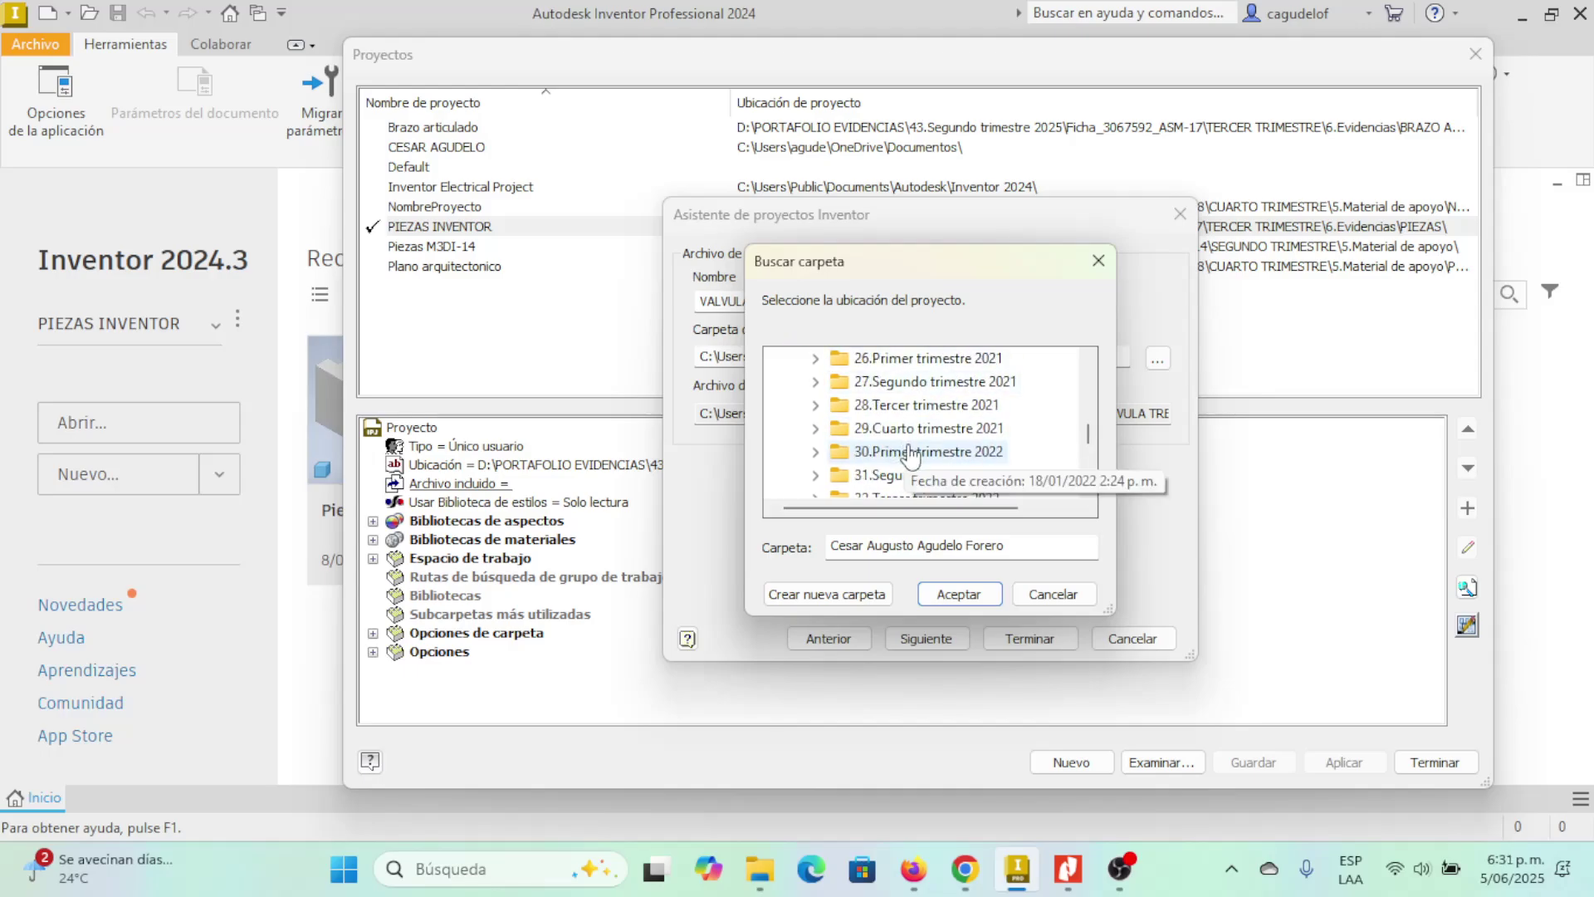
{"action": "scroll", "coordinate": [891, 479], "scroll_direction": "down", "scroll_amount": 2}
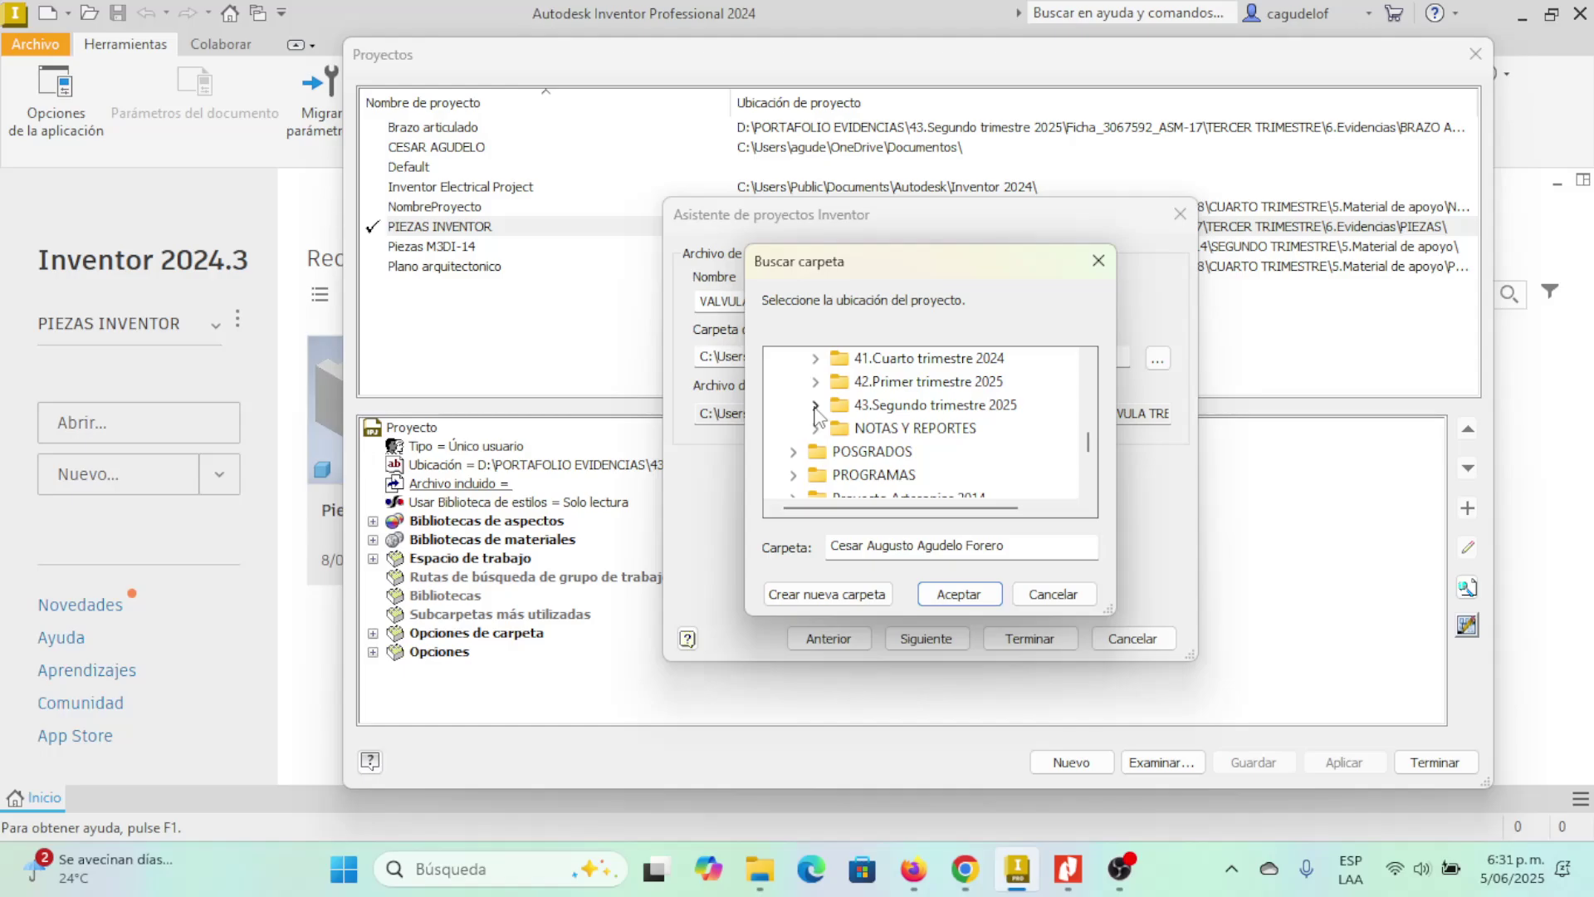
{"action": "left_click", "coordinate": [815, 405]}
{"action": "left_click", "coordinate": [837, 475]}
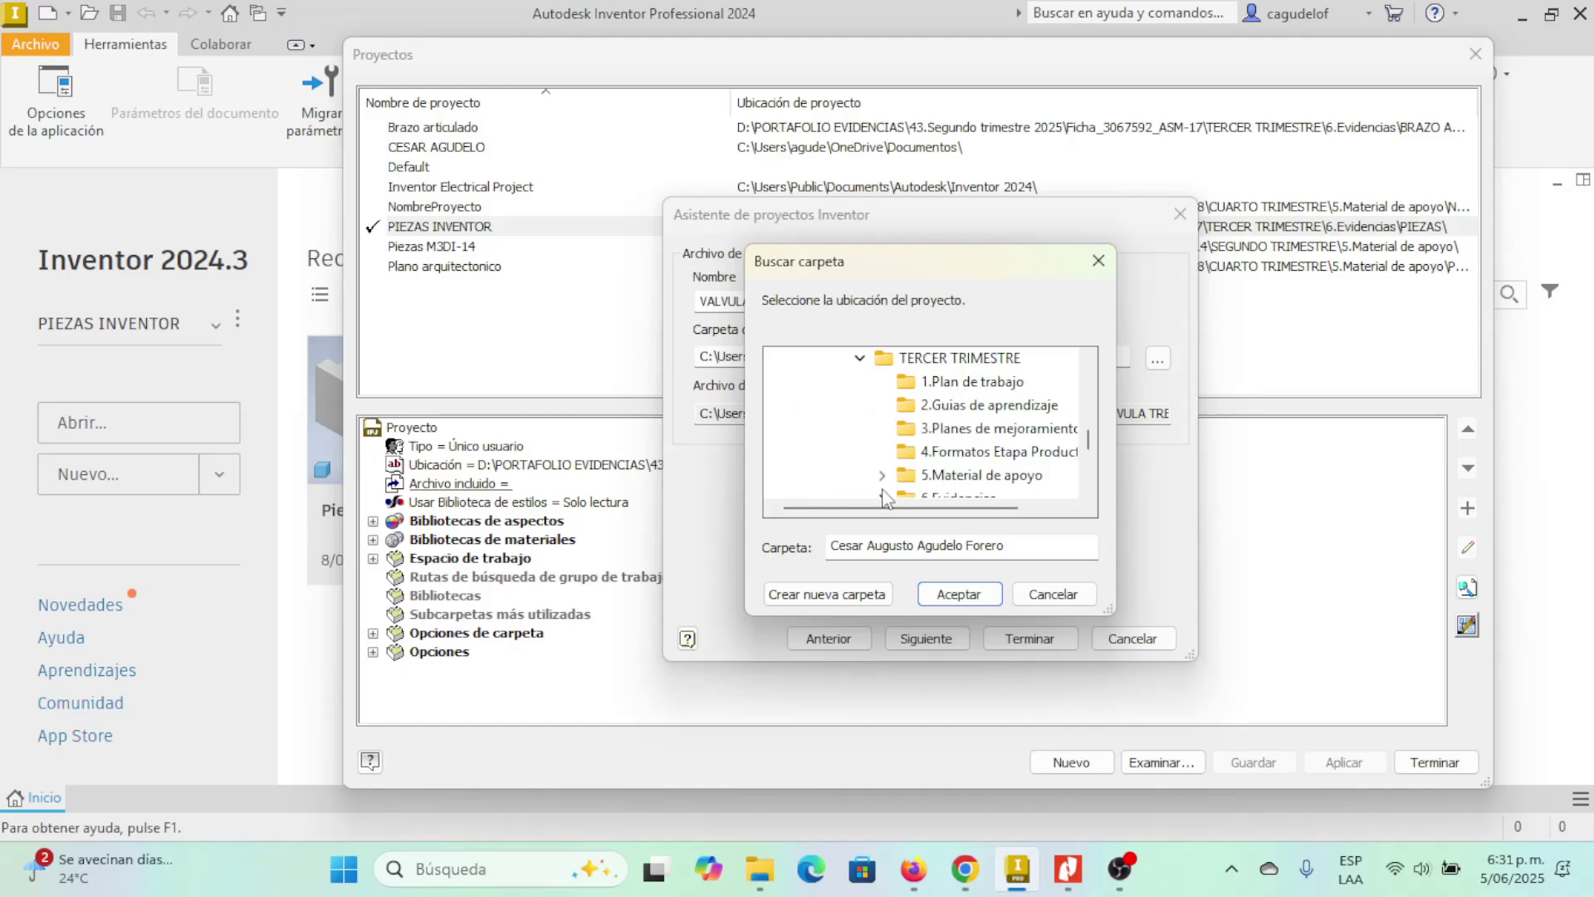
{"action": "left_click", "coordinate": [882, 474]}
{"action": "left_click", "coordinate": [971, 477]}
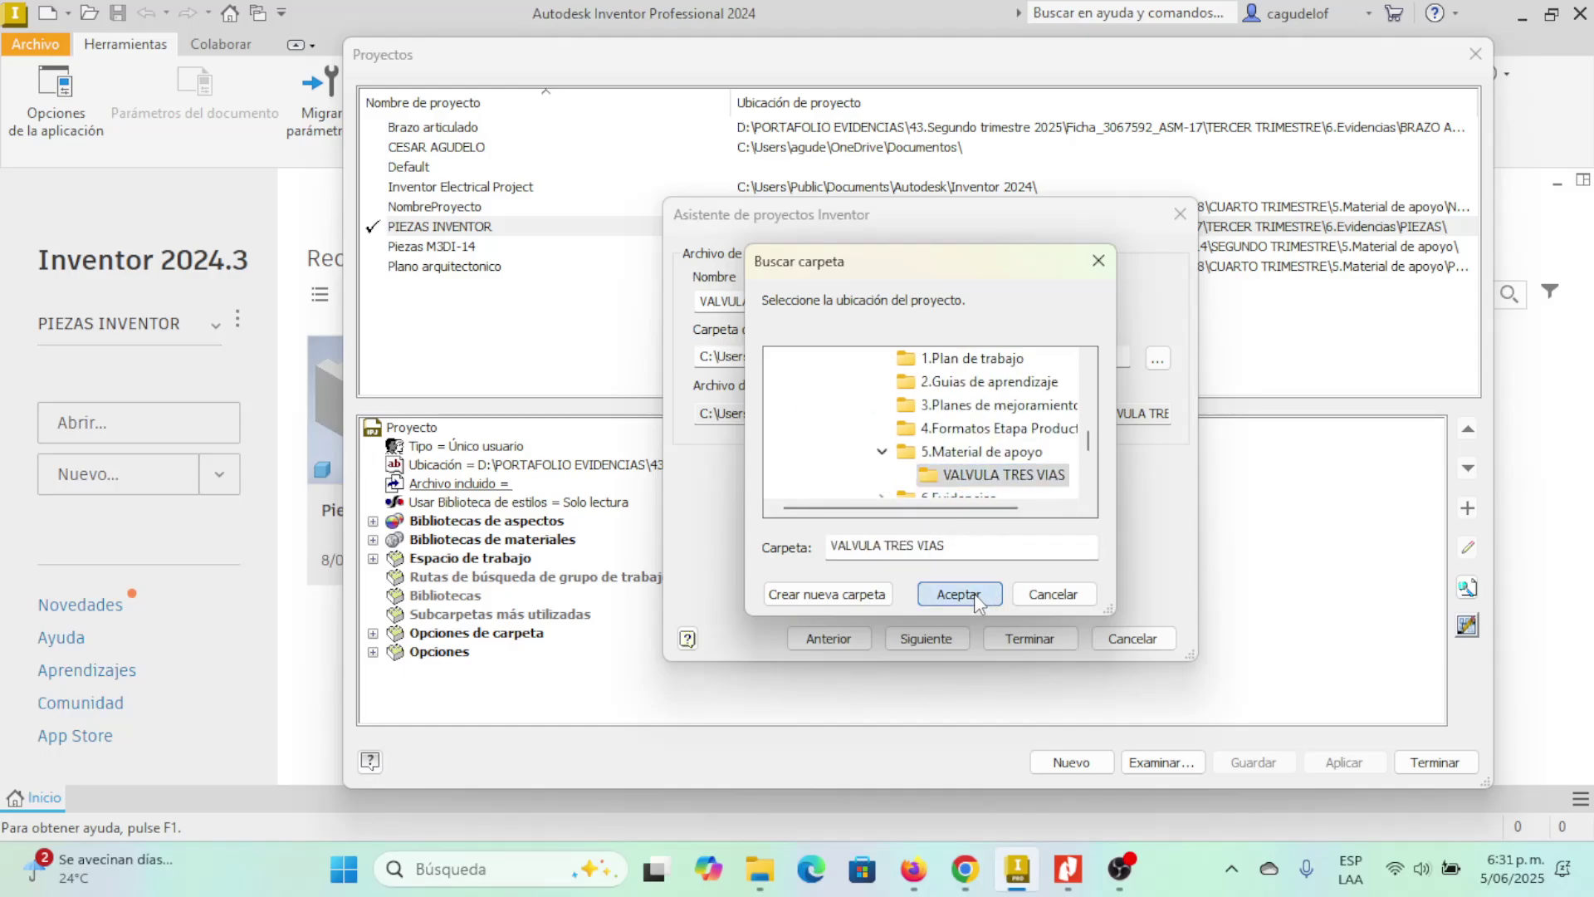
{"action": "left_click", "coordinate": [959, 594]}
- Check the full workspace path and finish creating the VALVULA TRES VIAS project
{"action": "left_click", "coordinate": [879, 356]}
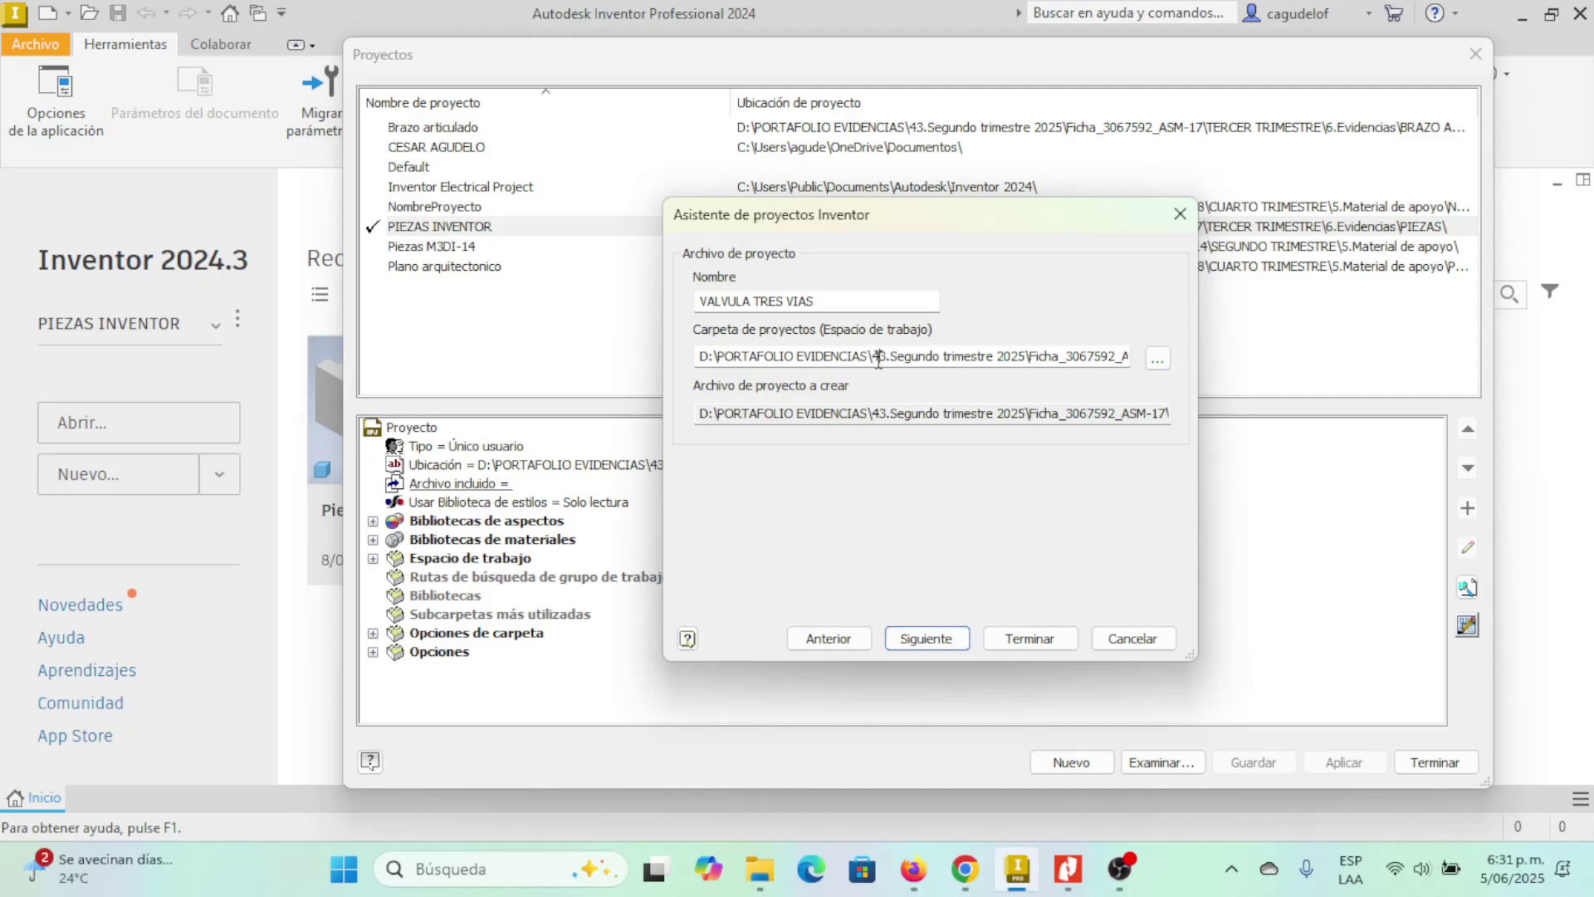
{"action": "left_click_drag", "start_coordinate": [990, 363], "coordinate": [1160, 362]}
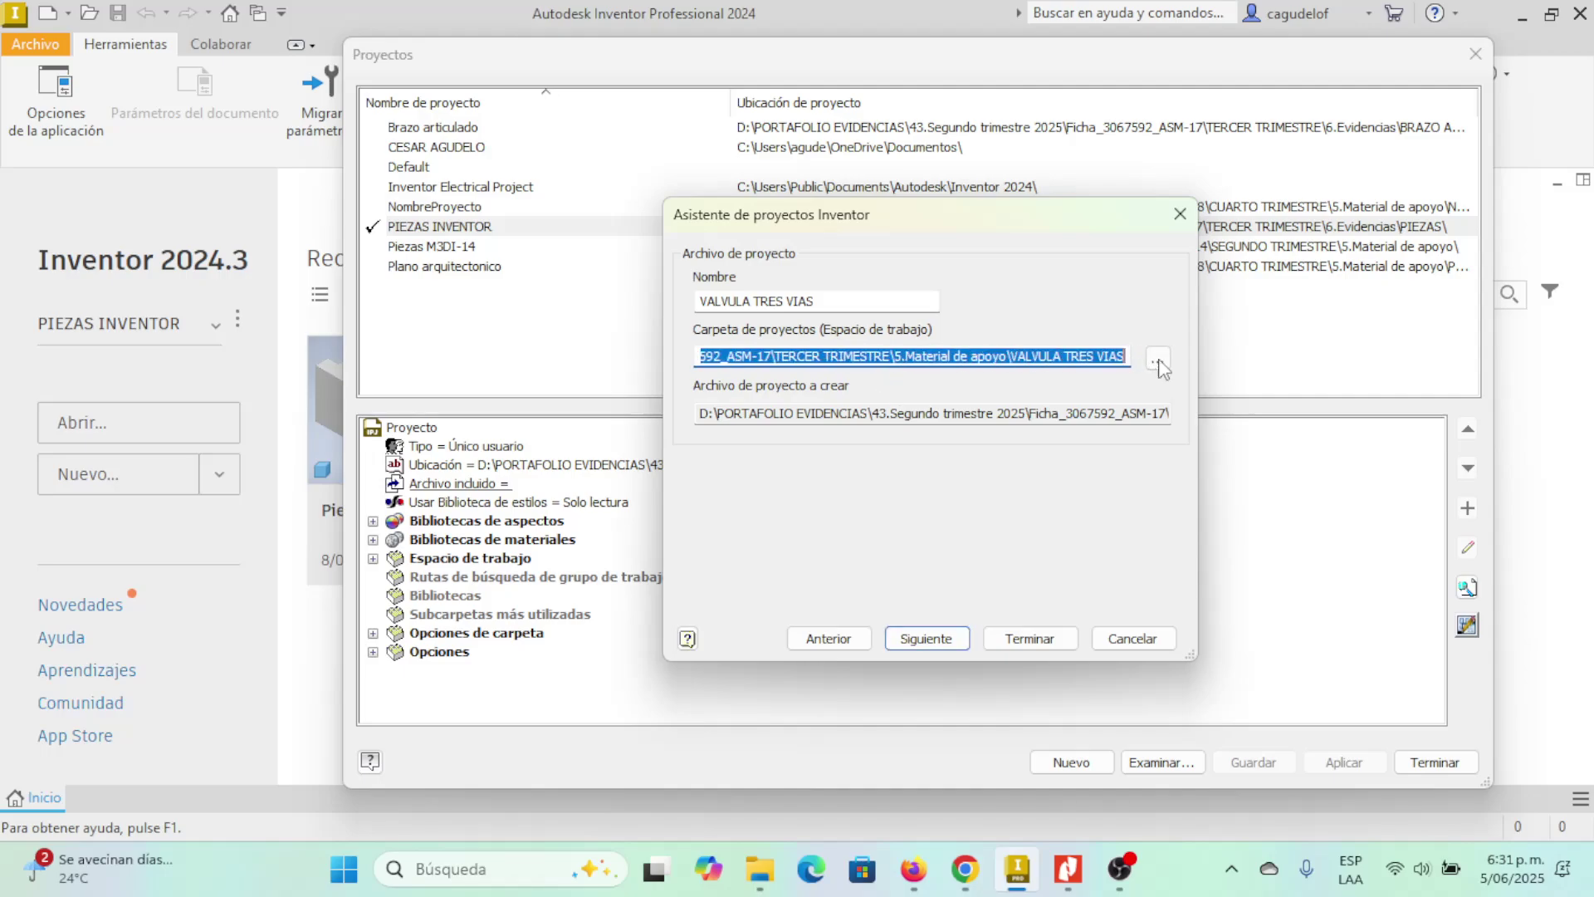
{"action": "left_click", "coordinate": [1049, 356]}
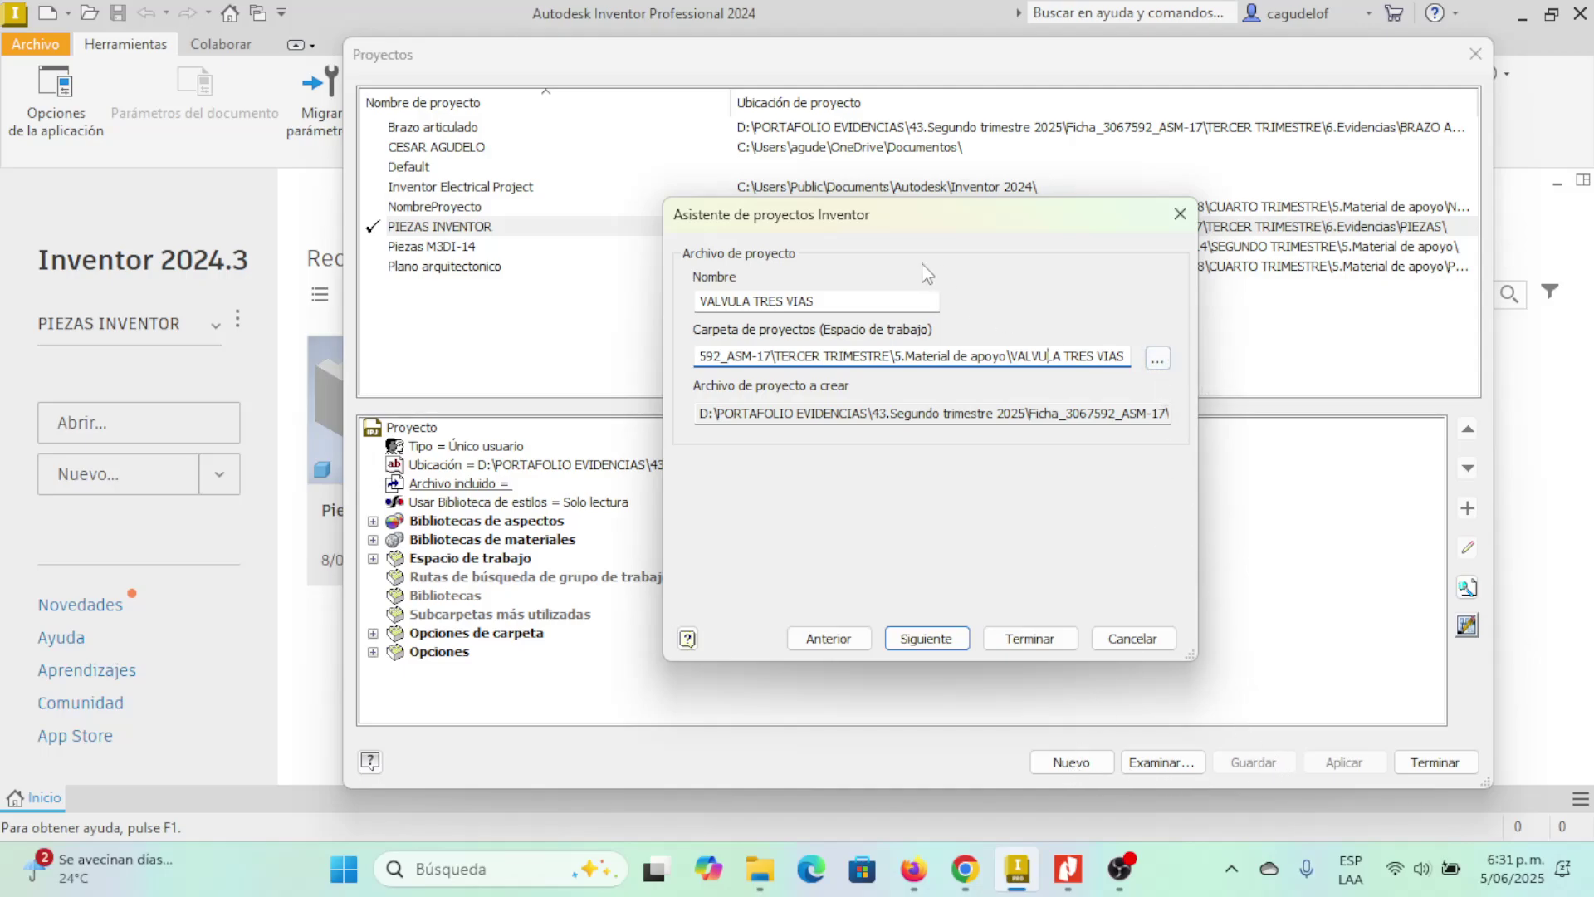
{"action": "left_click_drag", "start_coordinate": [864, 214], "coordinate": [895, 206]}
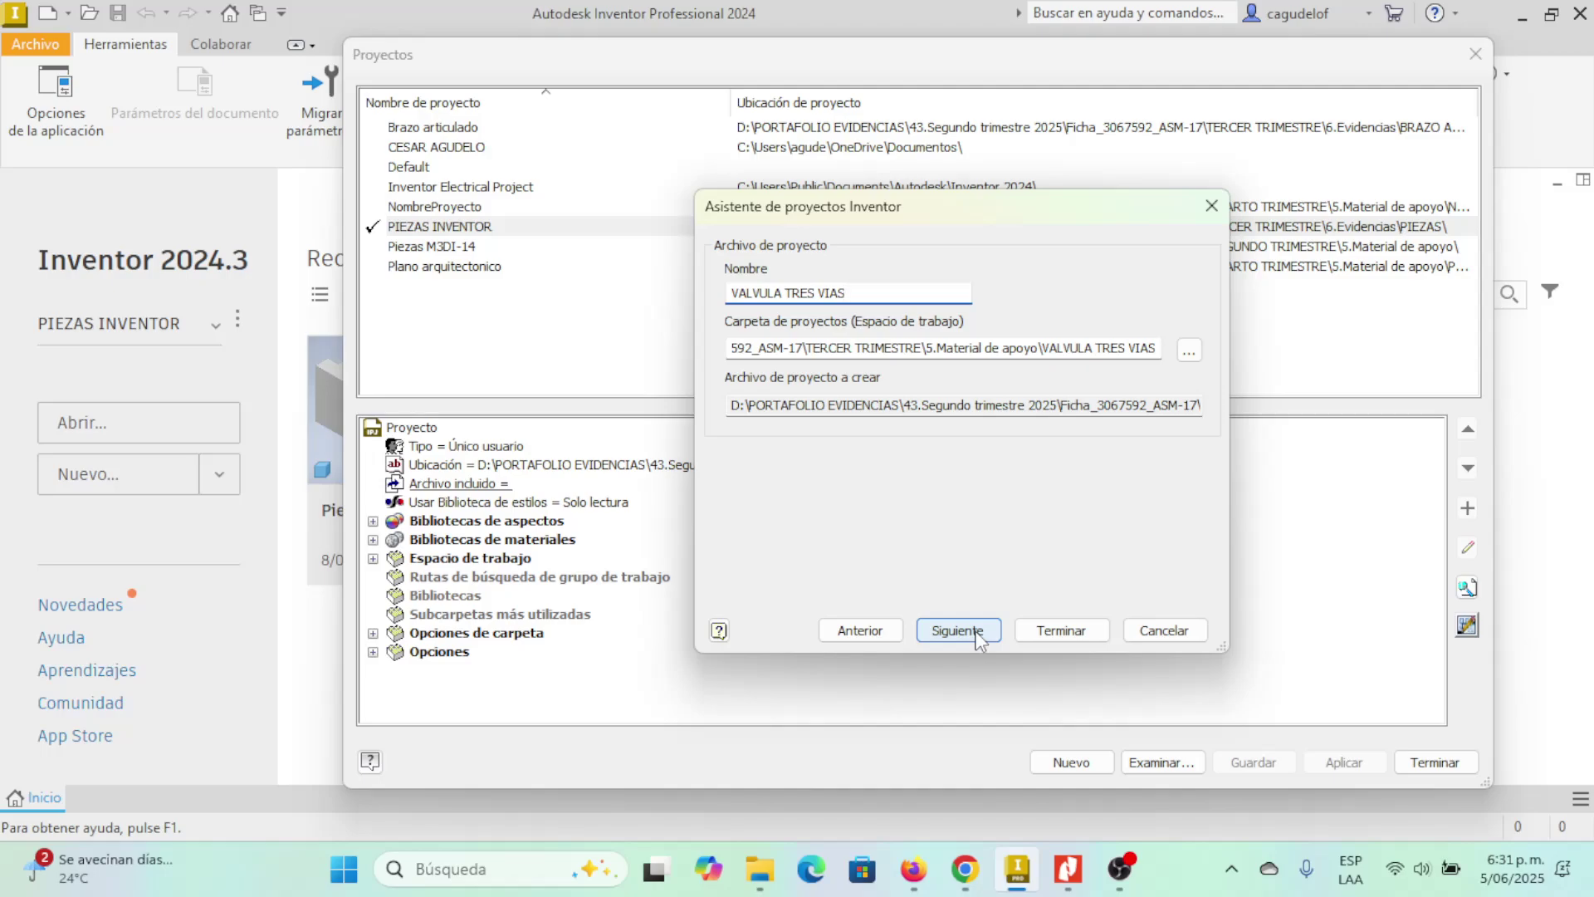
{"action": "left_click", "coordinate": [1056, 631]}
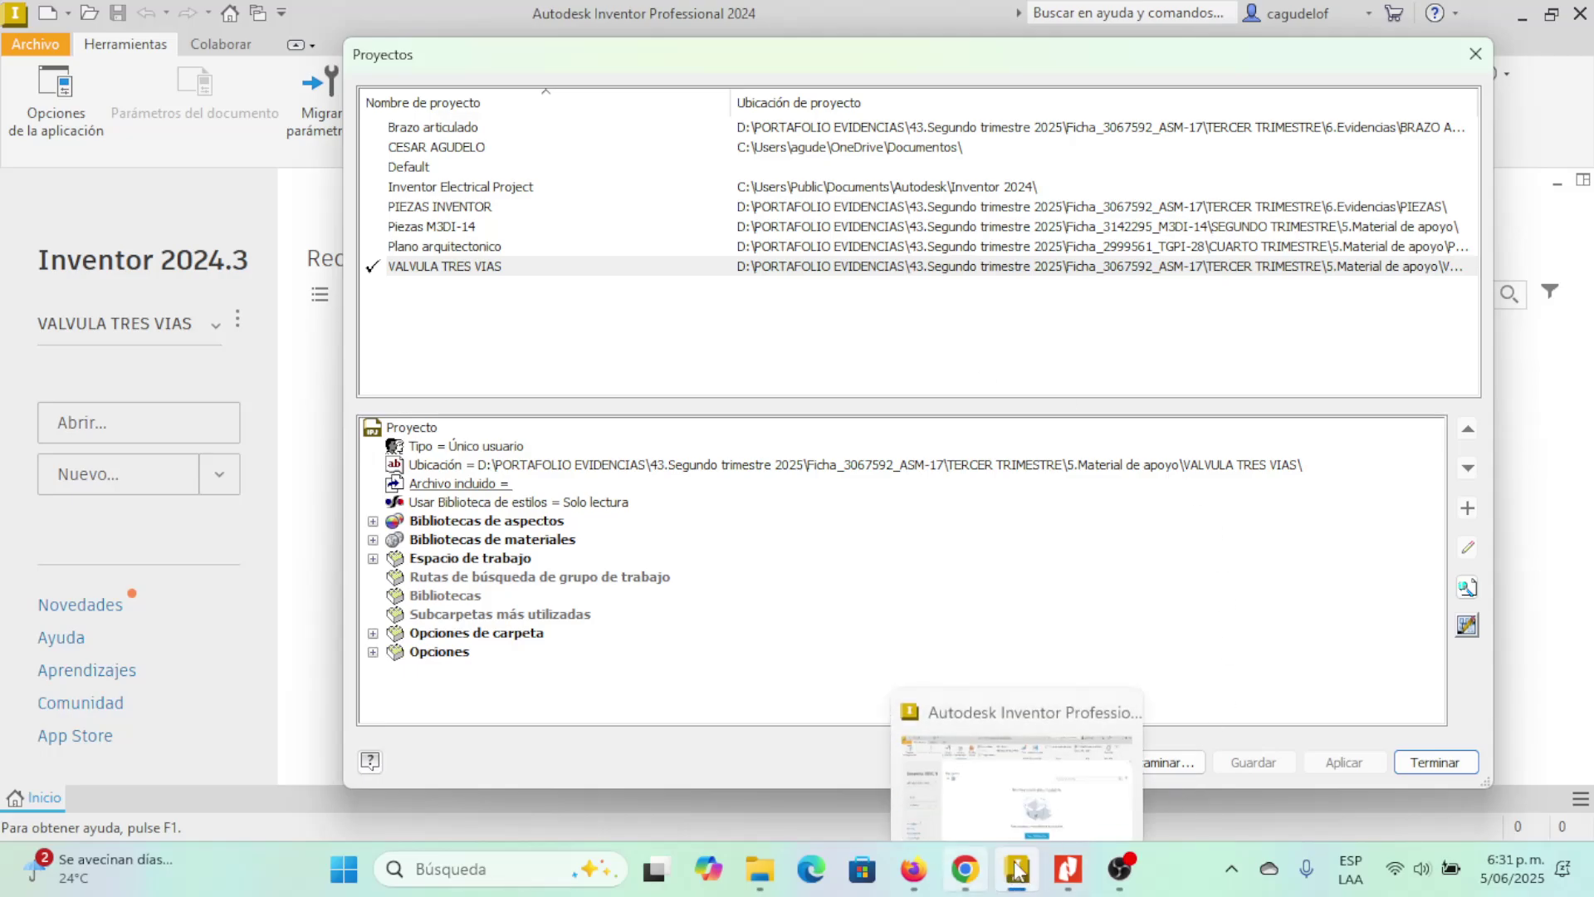
- Switch to Chrome and compare the numbered section and parts list on page 3 with the exploded valve view on page 2
{"action": "mouse_move", "coordinate": [1104, 875]}
{"action": "mouse_move", "coordinate": [965, 868]}
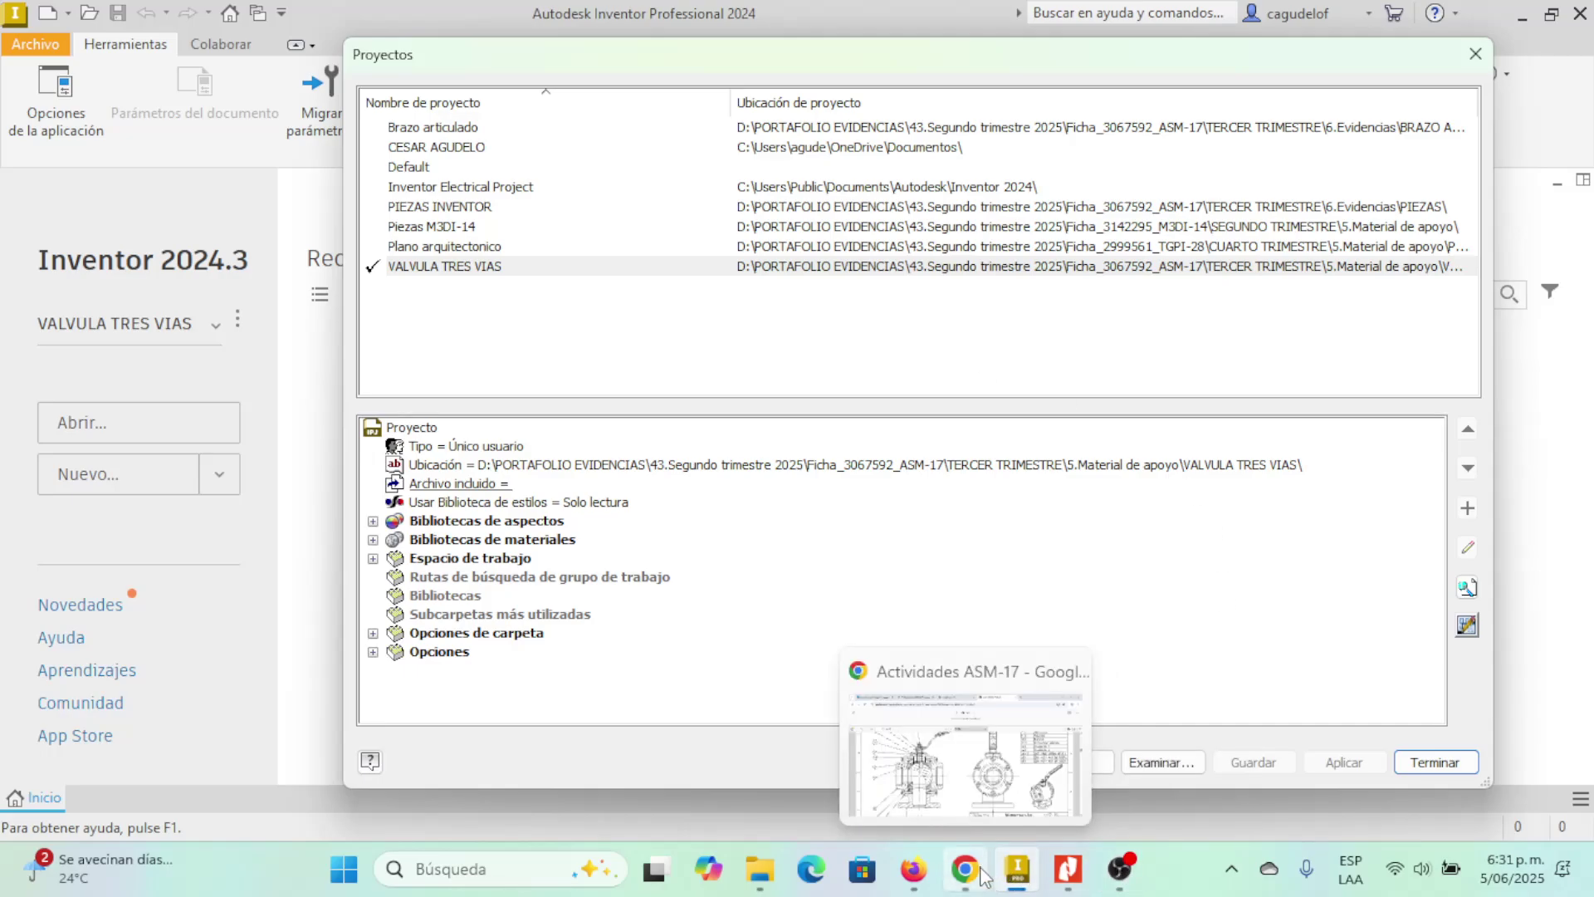
{"action": "left_click", "coordinate": [963, 798]}
{"action": "scroll", "coordinate": [888, 639], "scroll_direction": "up", "scroll_amount": 7}
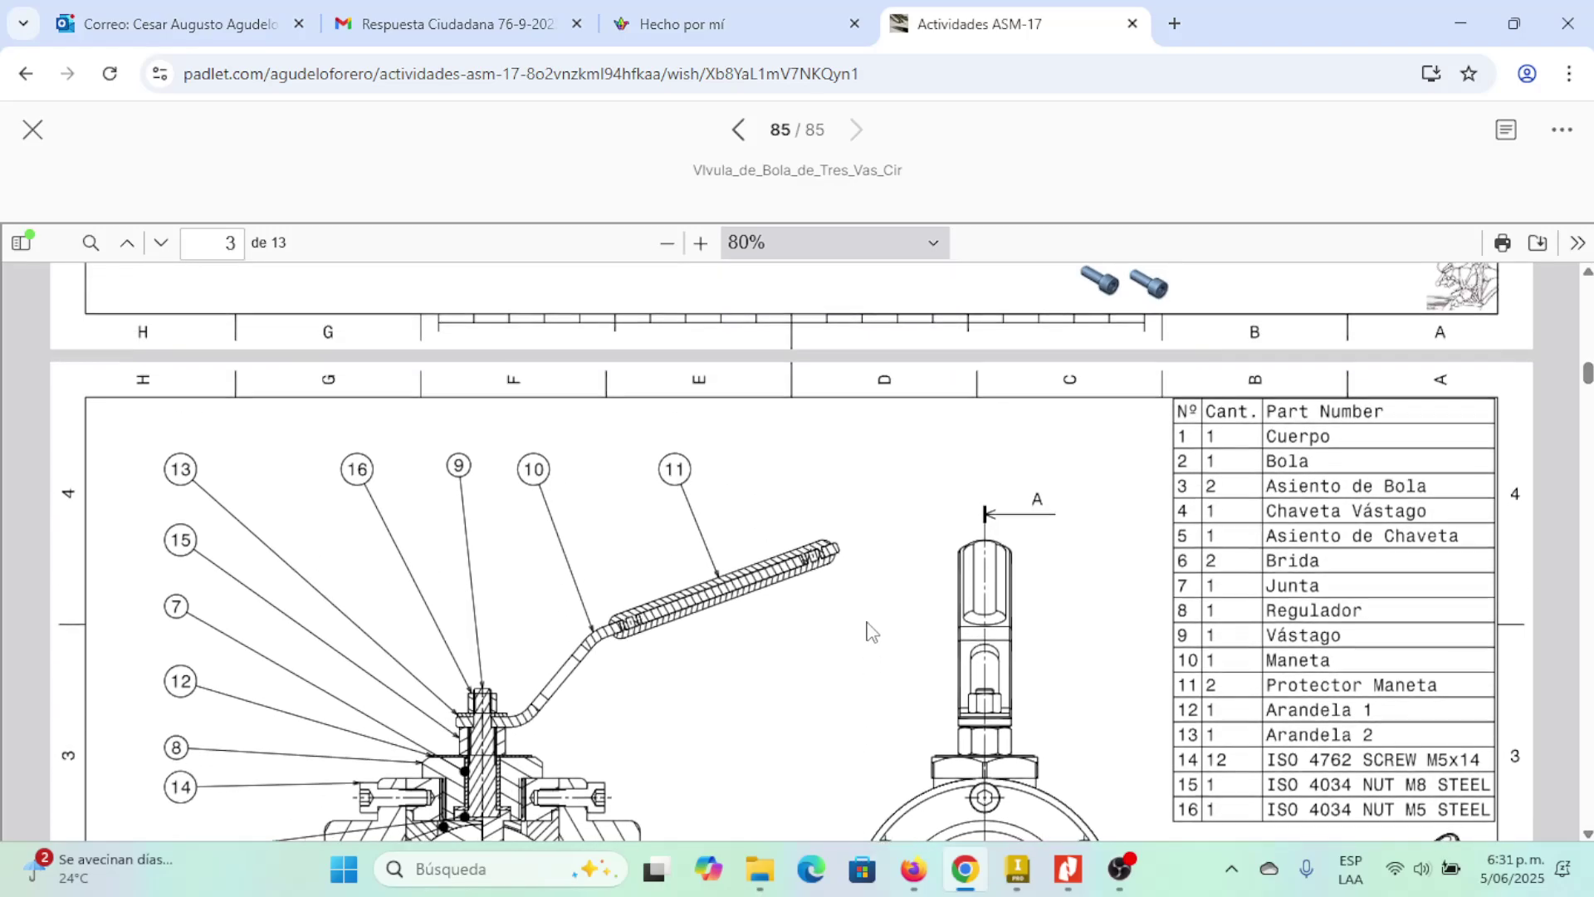
{"action": "scroll", "coordinate": [888, 639], "scroll_direction": "down", "scroll_amount": 7}
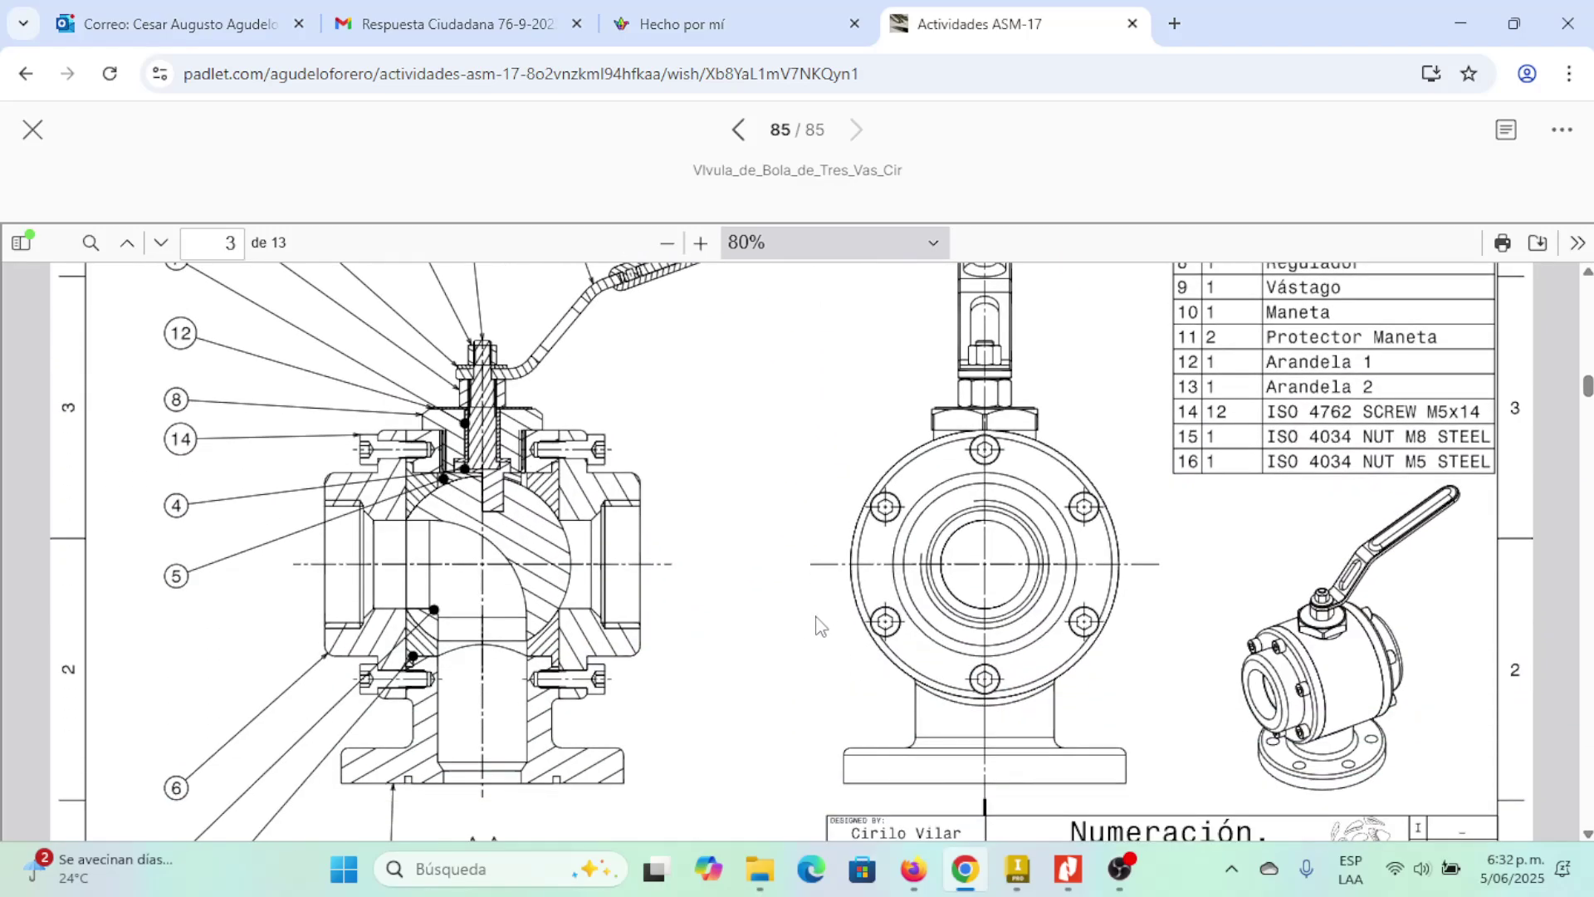
{"action": "scroll", "coordinate": [664, 581], "scroll_direction": "up", "scroll_amount": 4}
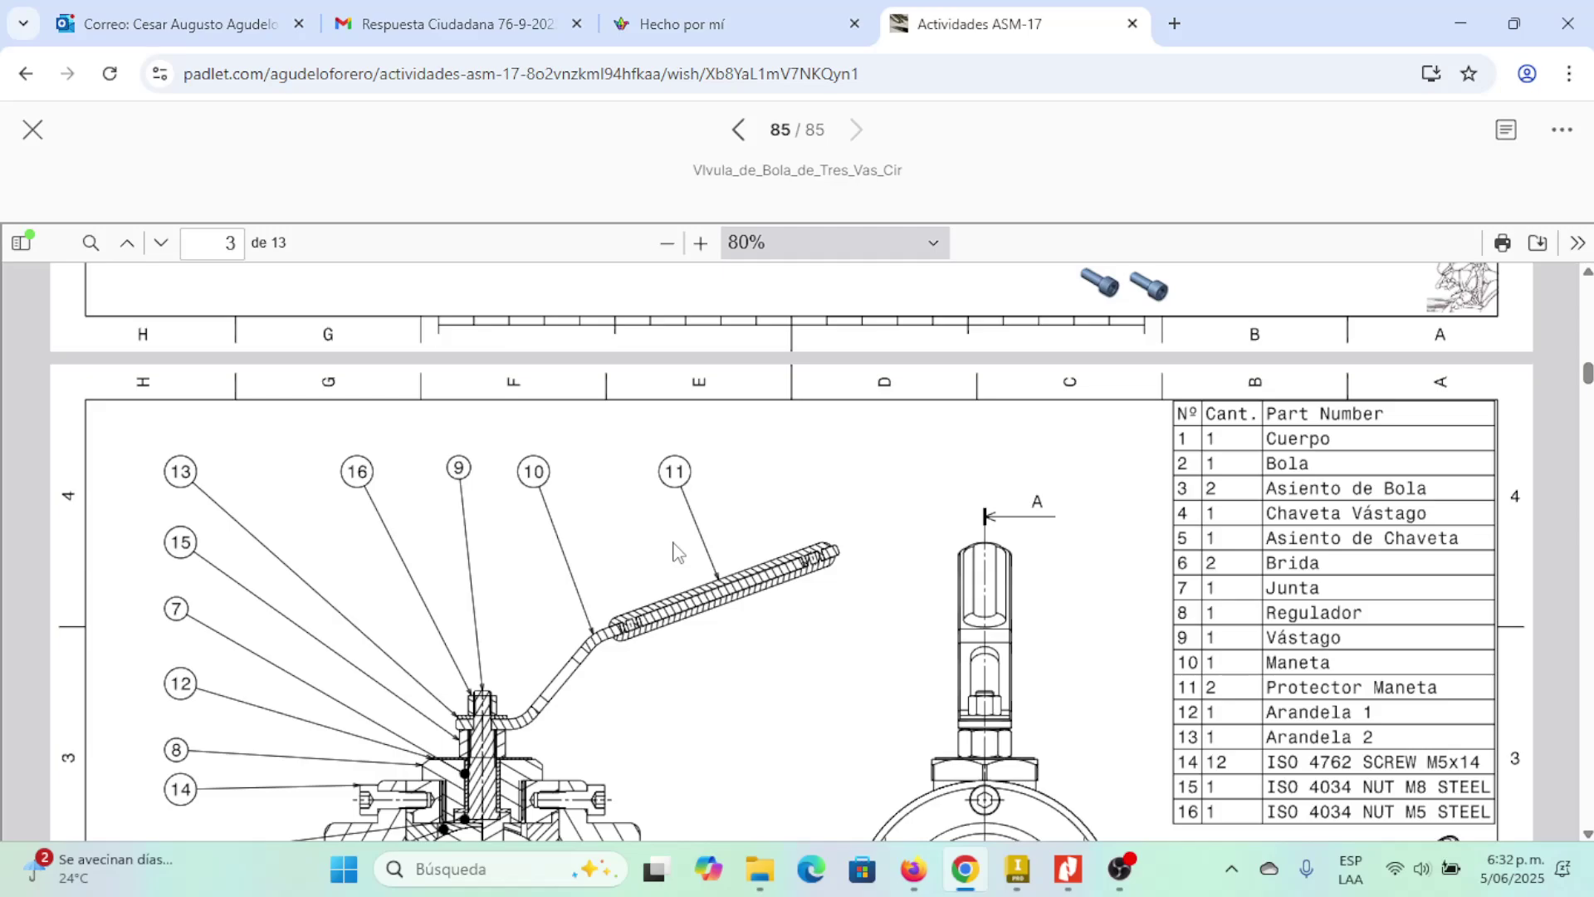
{"action": "scroll", "coordinate": [677, 555], "scroll_direction": "down", "scroll_amount": 2}
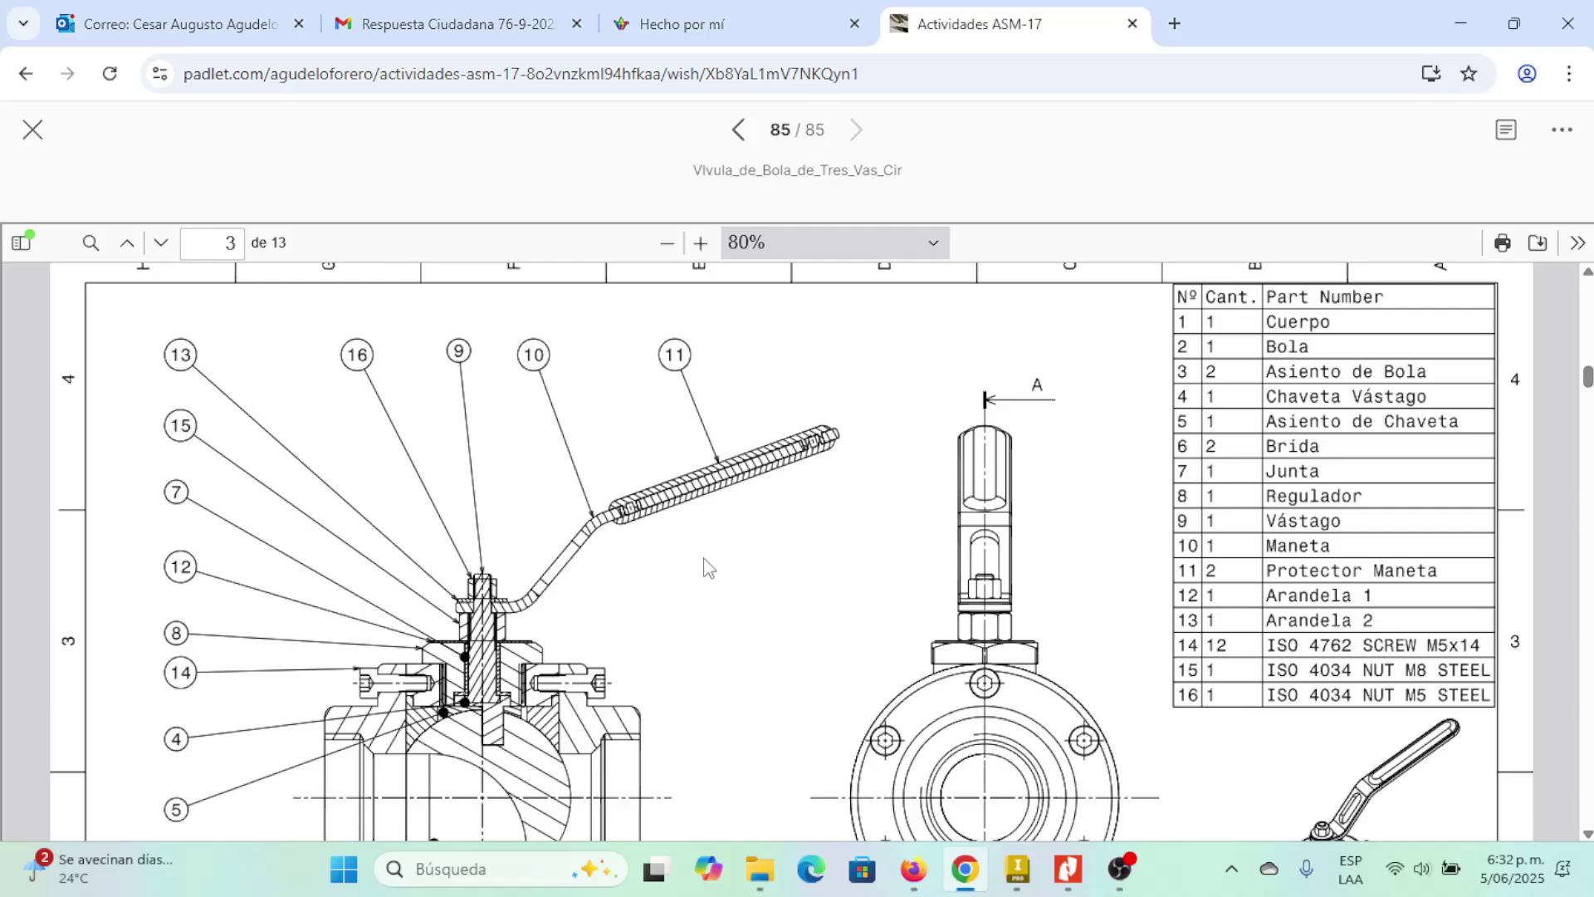
{"action": "scroll", "coordinate": [631, 532], "scroll_direction": "up", "scroll_amount": 10}
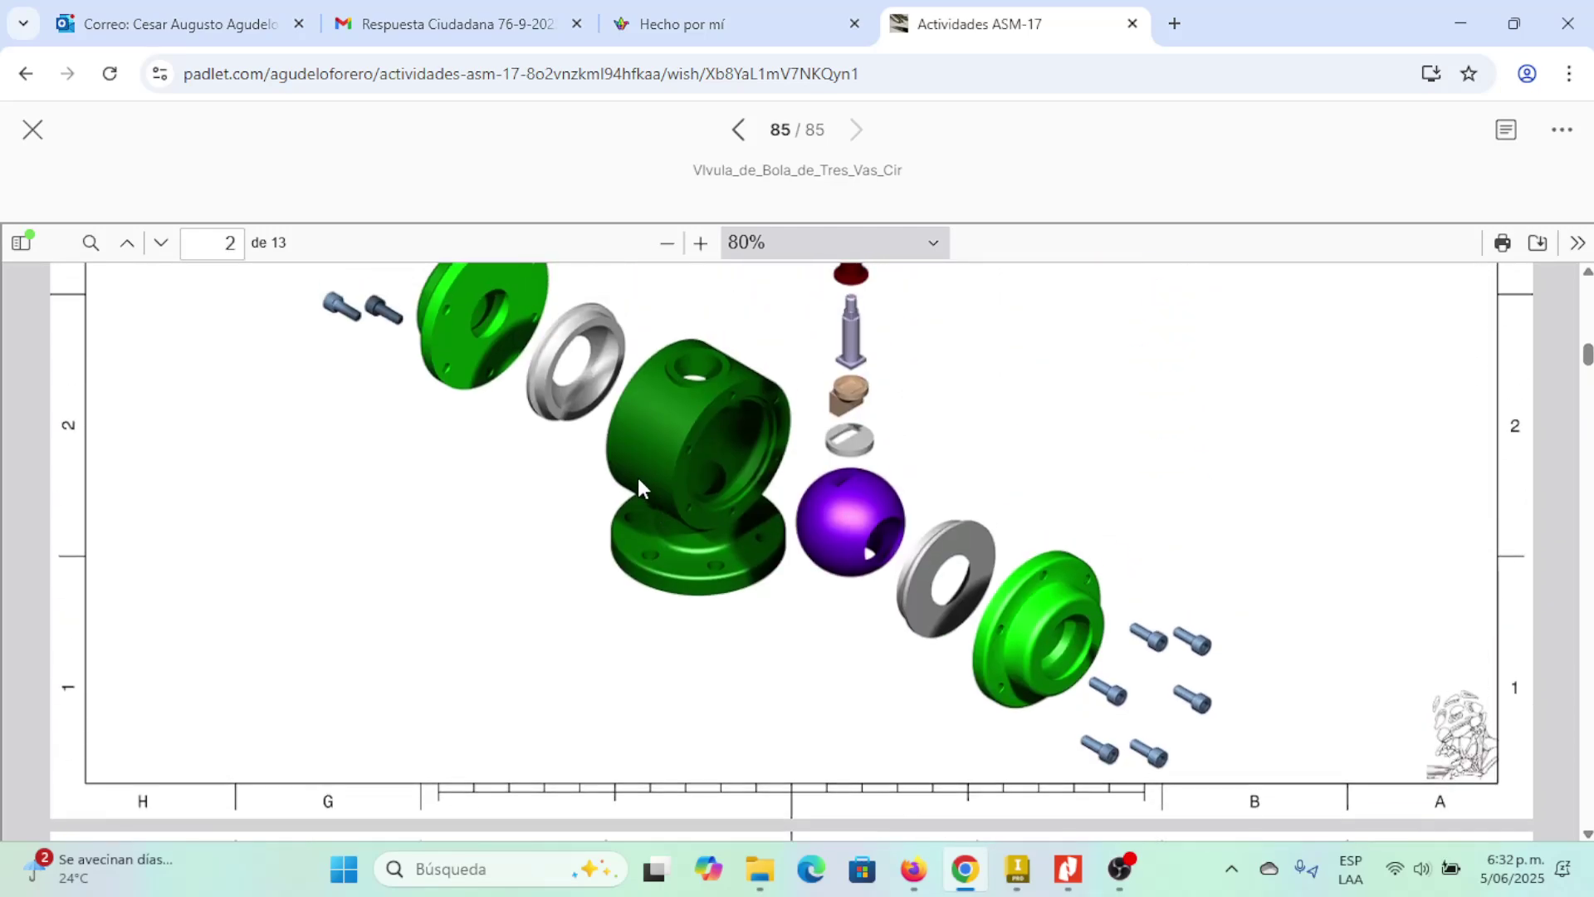
{"action": "scroll", "coordinate": [989, 581], "scroll_direction": "down", "scroll_amount": 9}
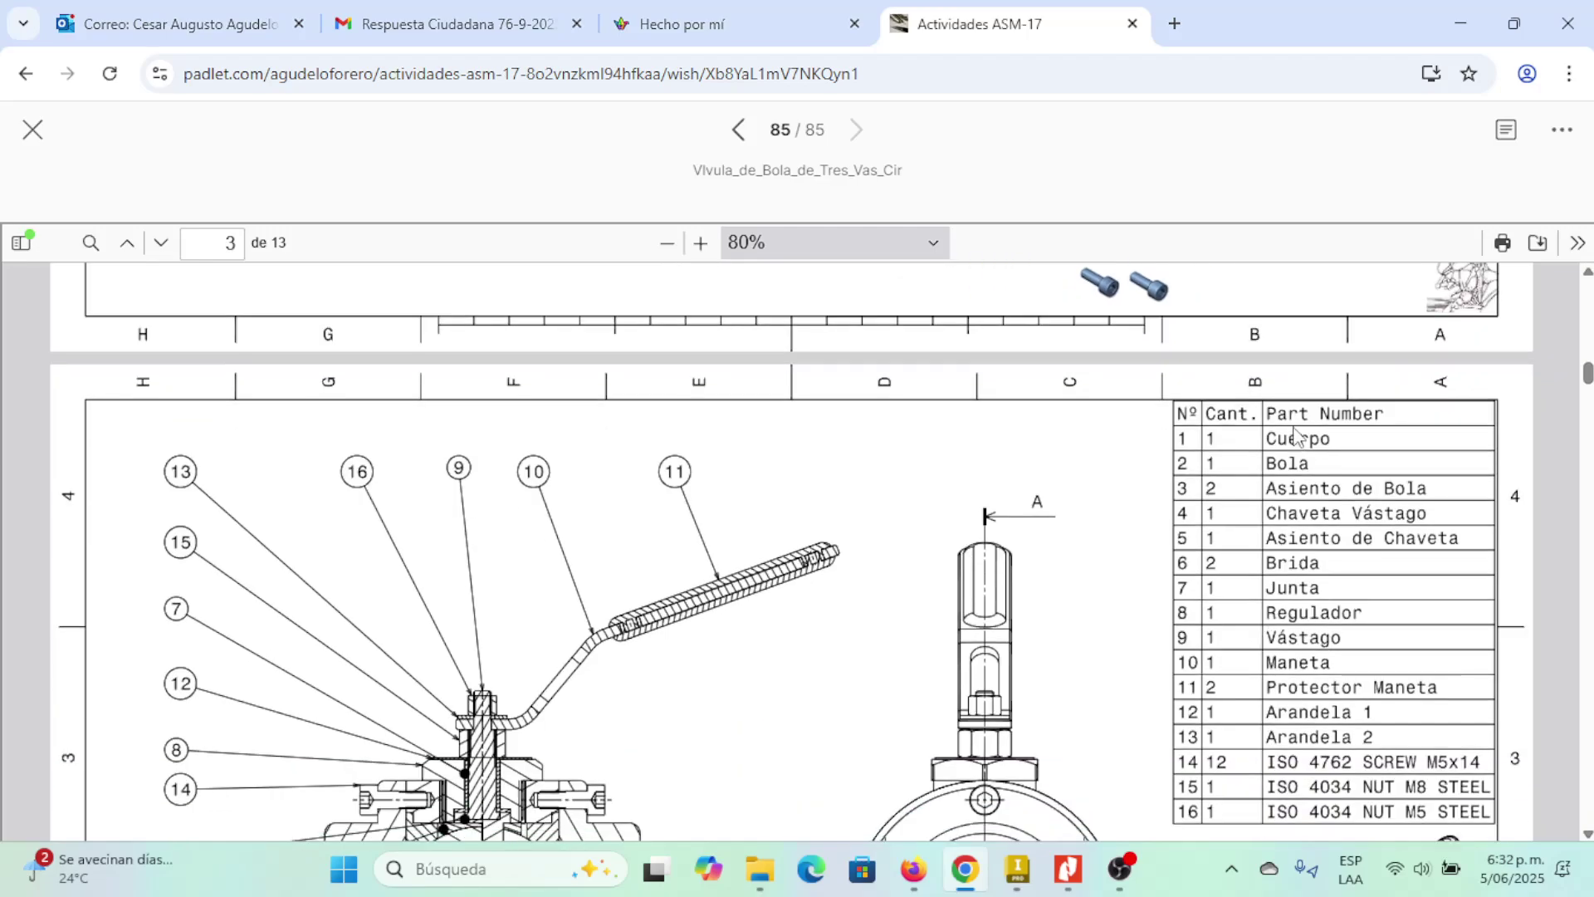
{"action": "scroll", "coordinate": [847, 551], "scroll_direction": "up", "scroll_amount": 9}
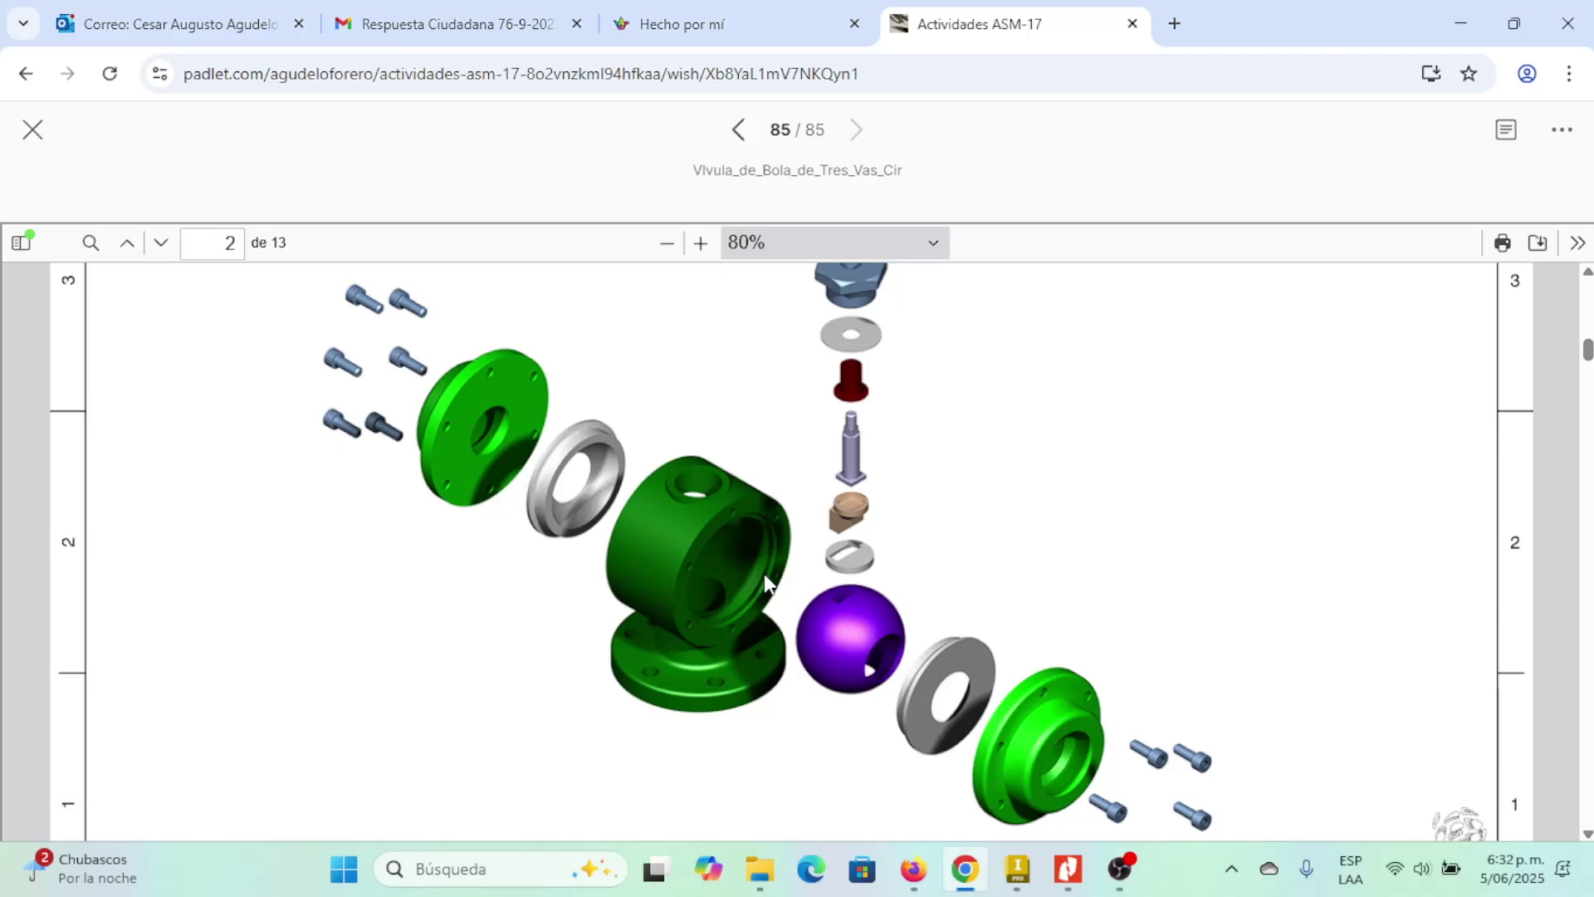
- Go to the Cuerpo drawing on page 5 and examine its front view, section B-B and Detail C
{"action": "scroll", "coordinate": [747, 616], "scroll_direction": "down", "scroll_amount": 10}
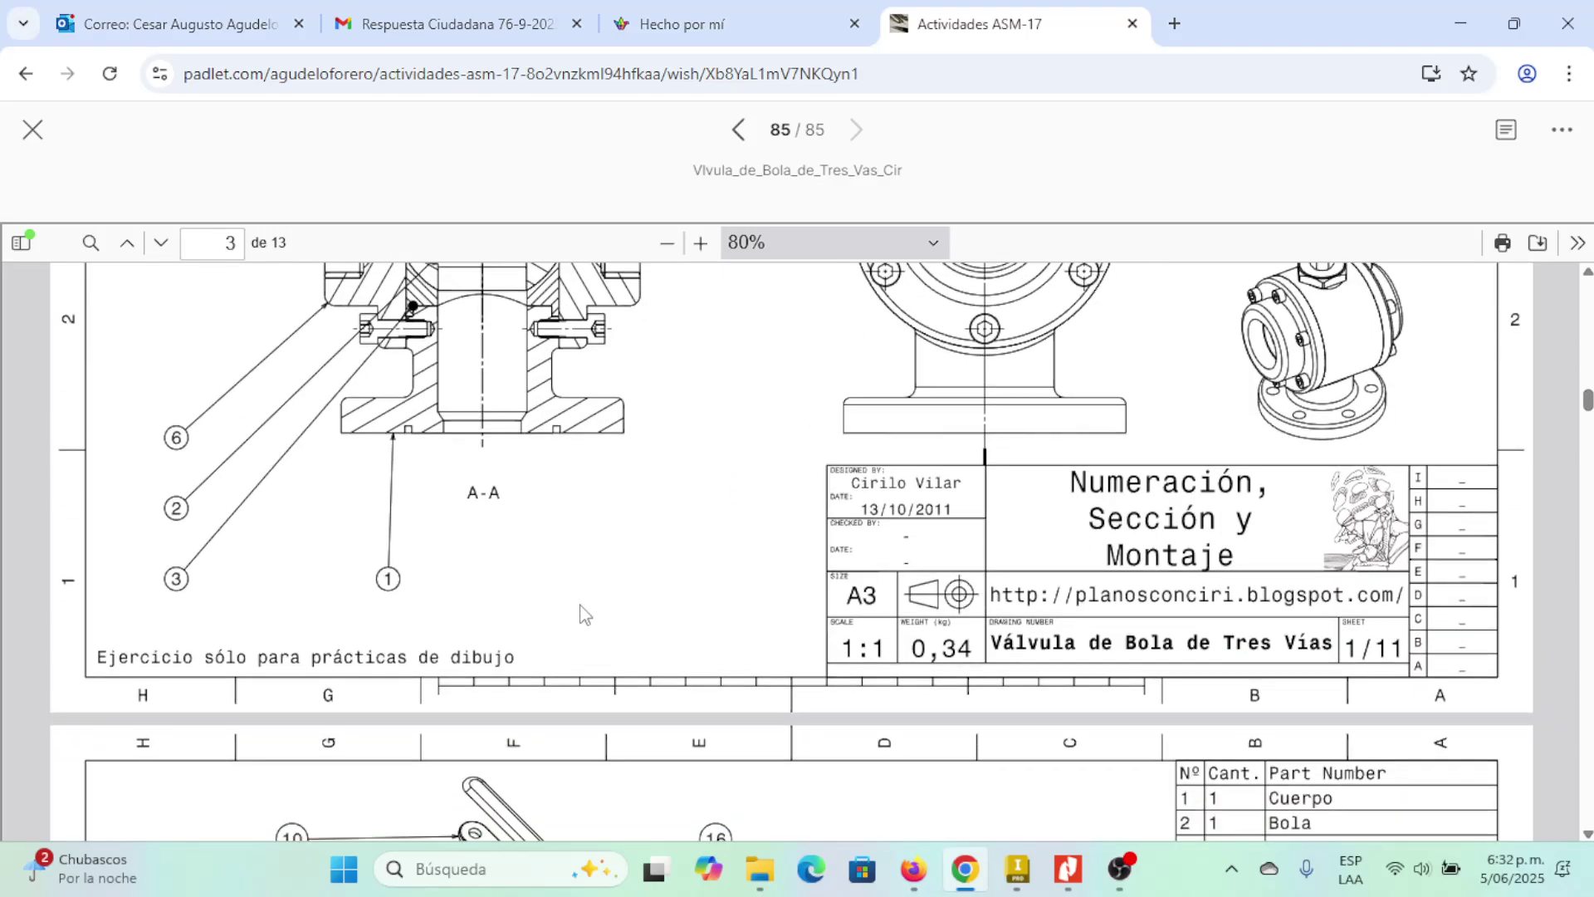
{"action": "scroll", "coordinate": [585, 614], "scroll_direction": "down", "scroll_amount": 15}
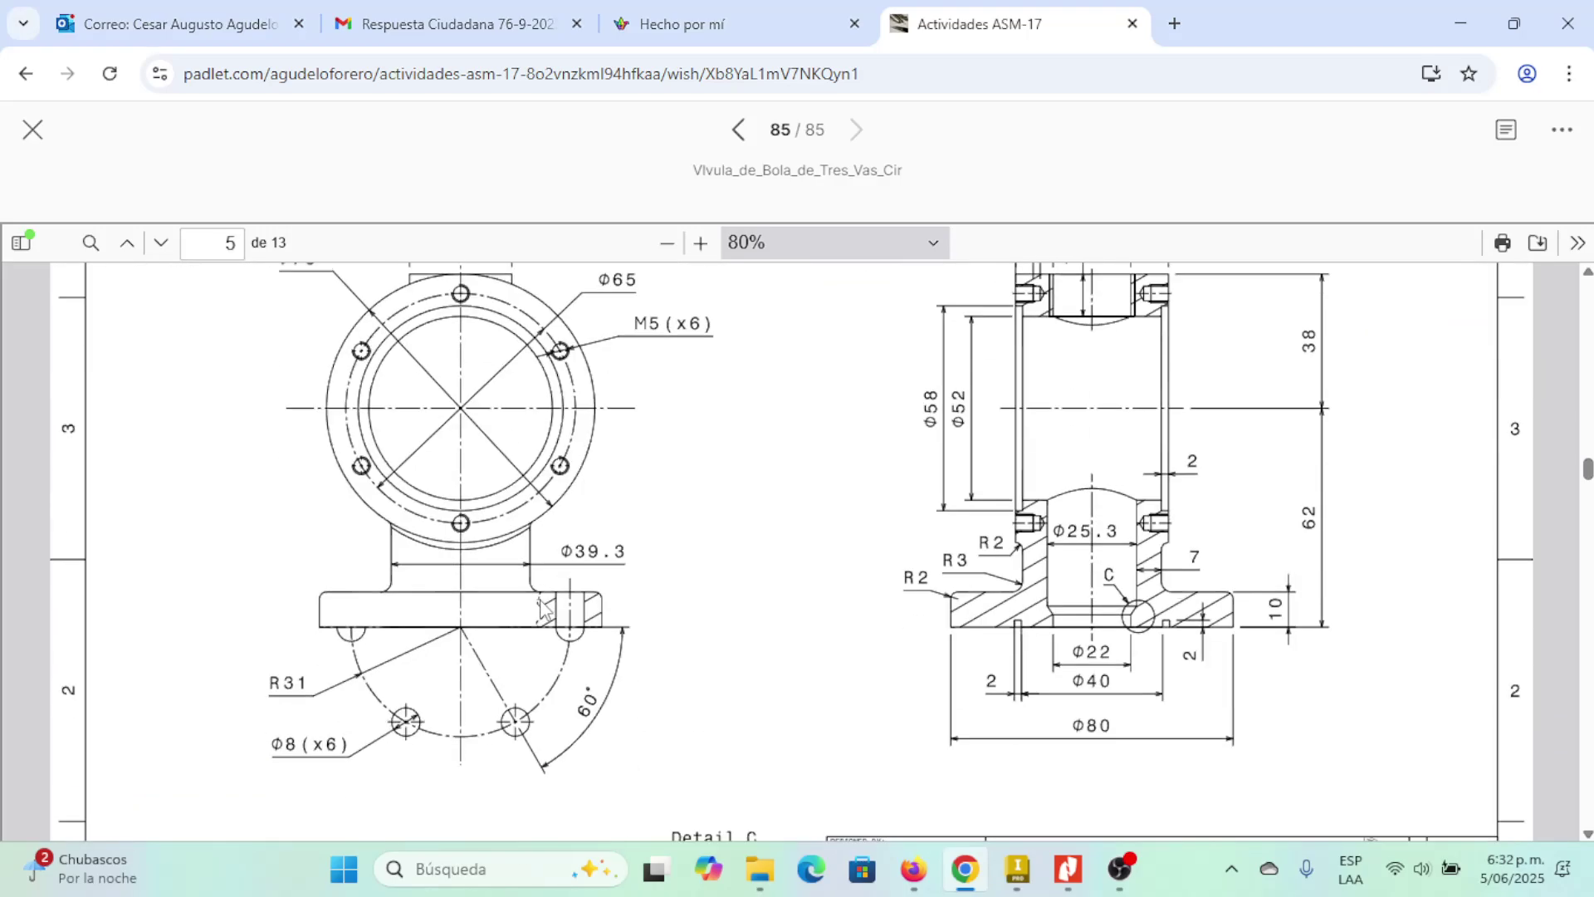
{"action": "scroll", "coordinate": [544, 610], "scroll_direction": "down", "scroll_amount": 5}
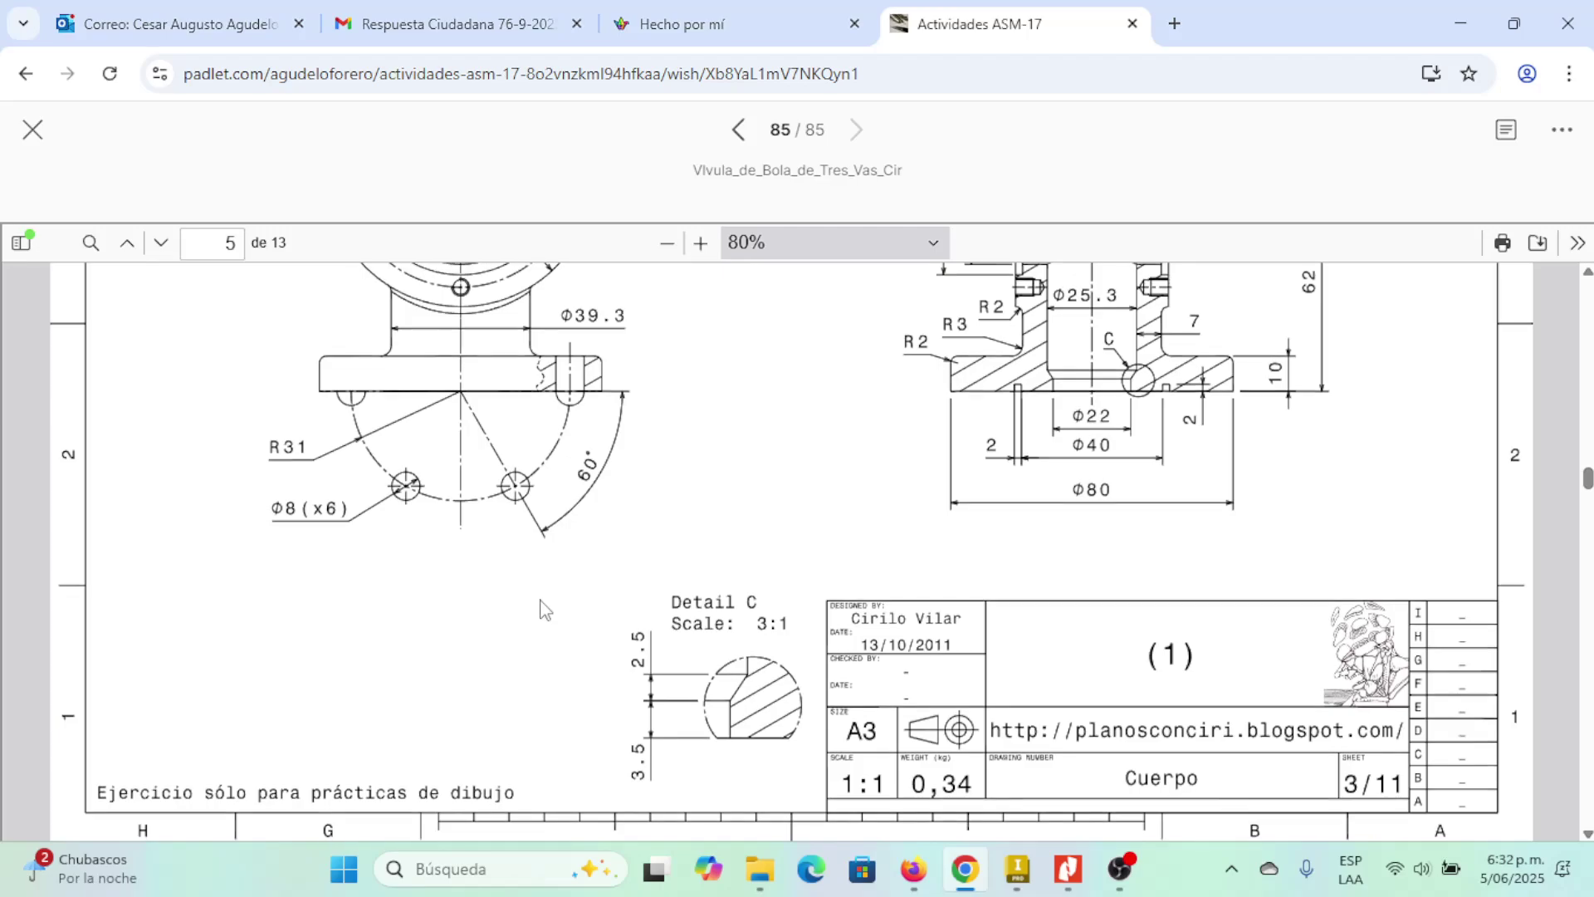
{"action": "scroll", "coordinate": [1320, 672], "scroll_direction": "up", "scroll_amount": 2}
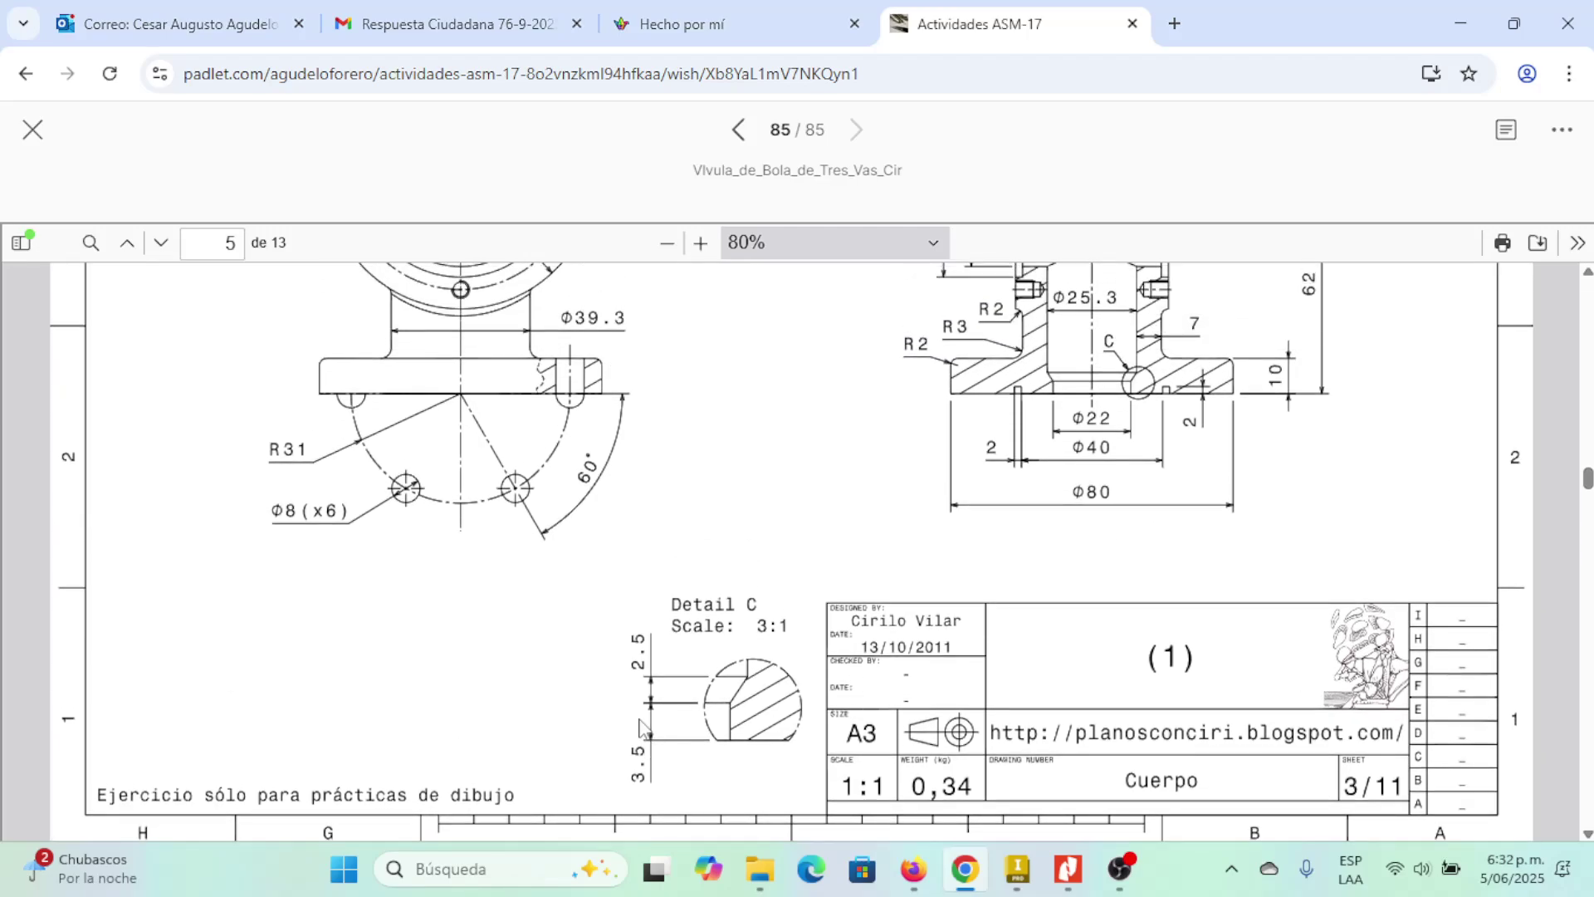
{"action": "scroll", "coordinate": [603, 733], "scroll_direction": "up", "scroll_amount": 7}
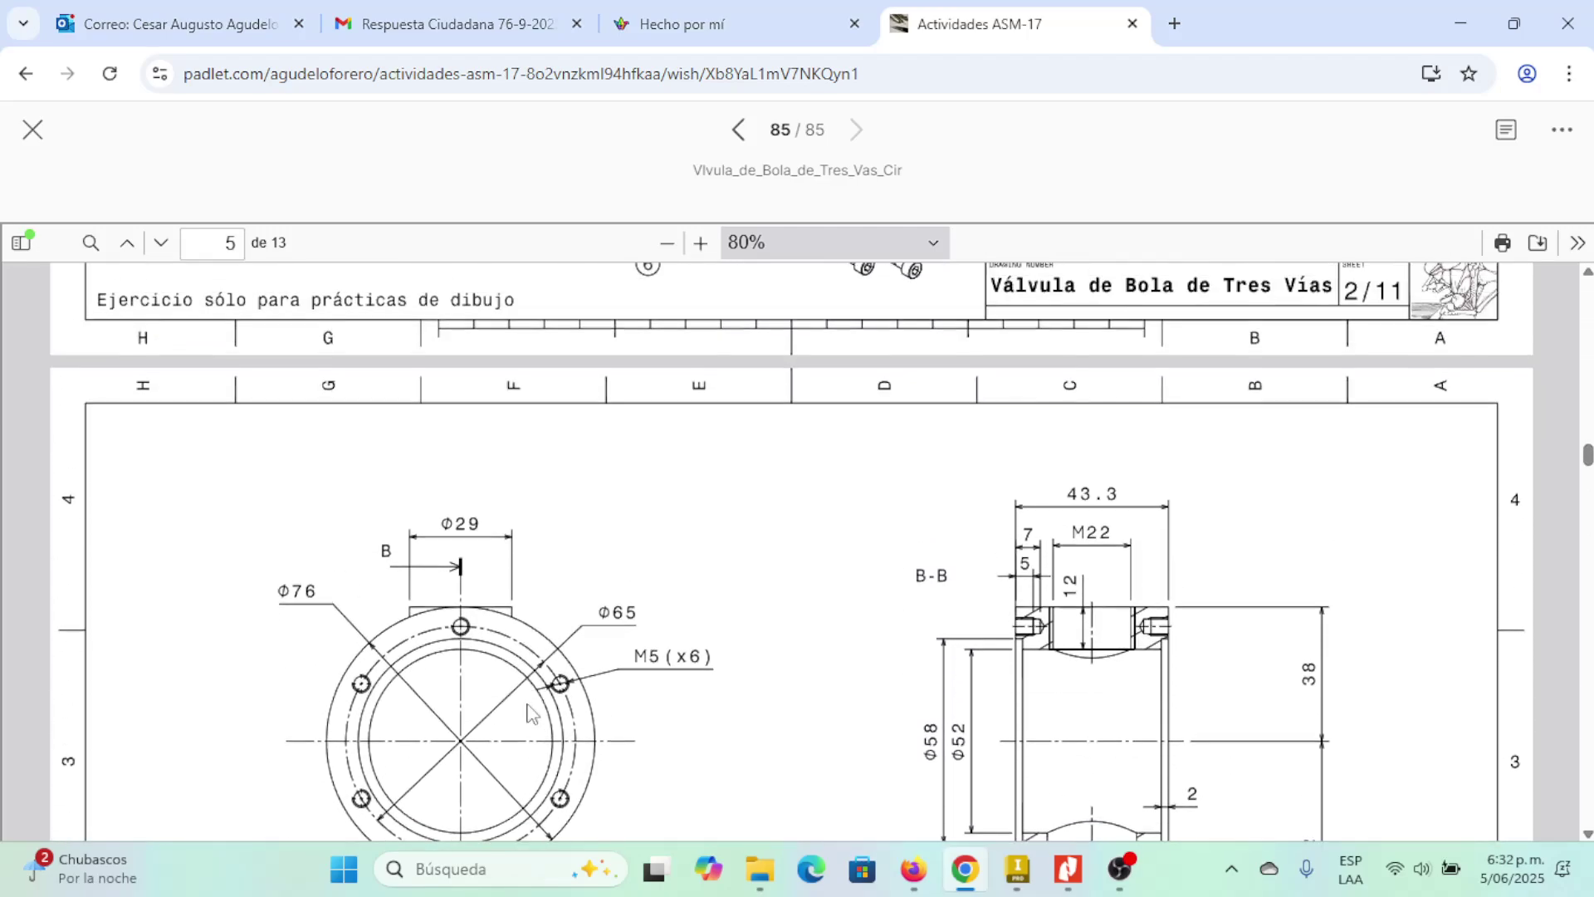
{"action": "scroll", "coordinate": [532, 711], "scroll_direction": "down", "scroll_amount": 2}
{"action": "scroll", "coordinate": [532, 711], "scroll_direction": "down", "scroll_amount": 1}
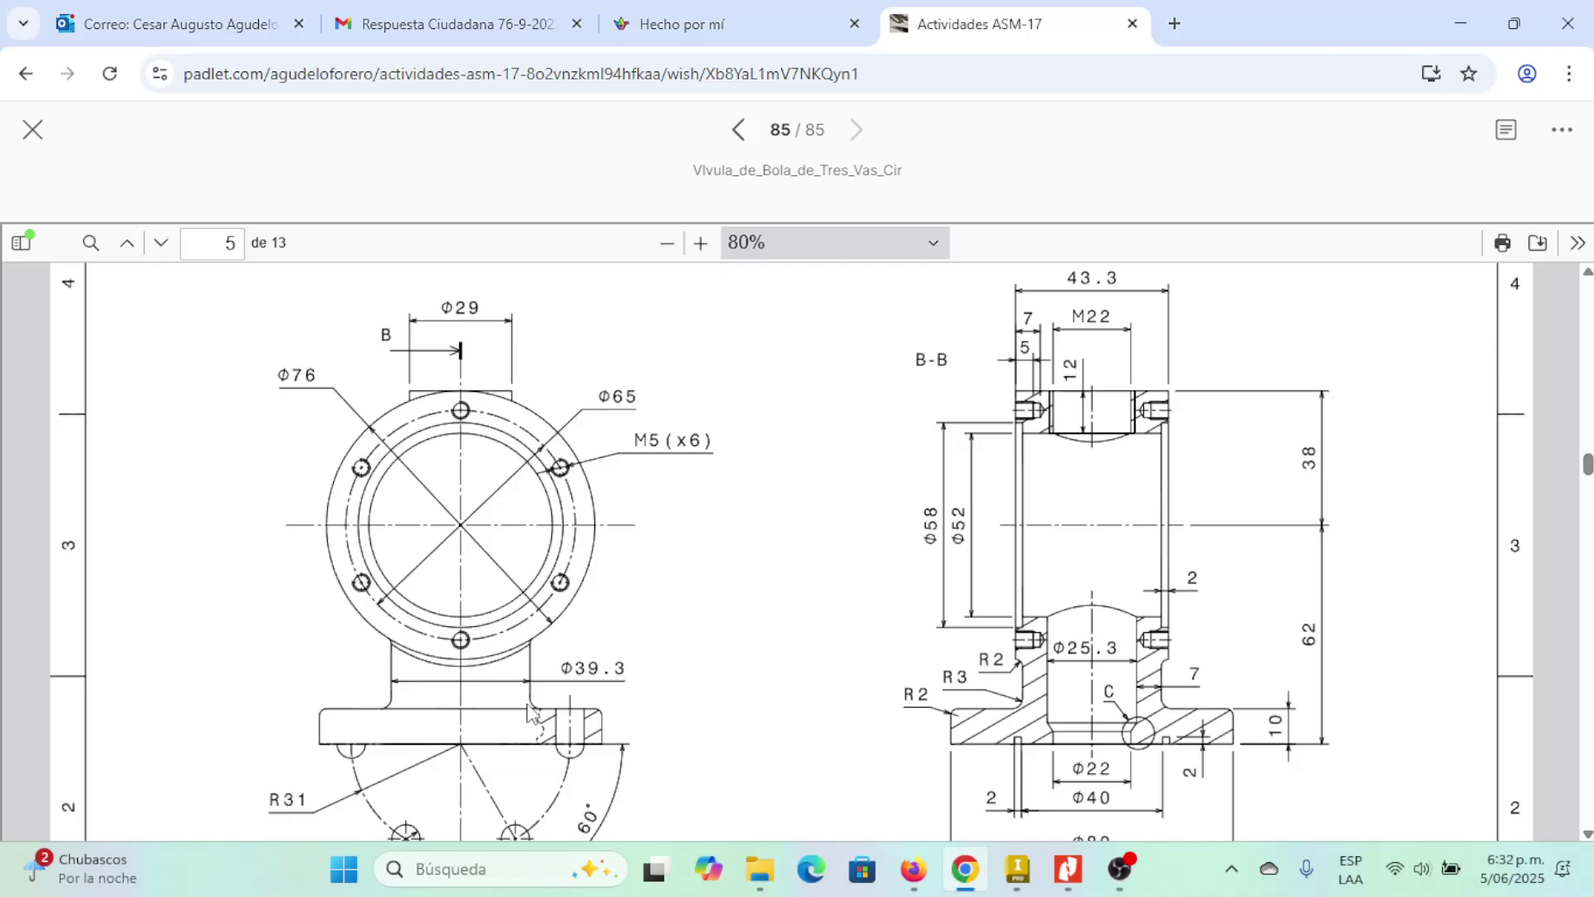
{"action": "scroll", "coordinate": [532, 711], "scroll_direction": "down", "scroll_amount": 2}
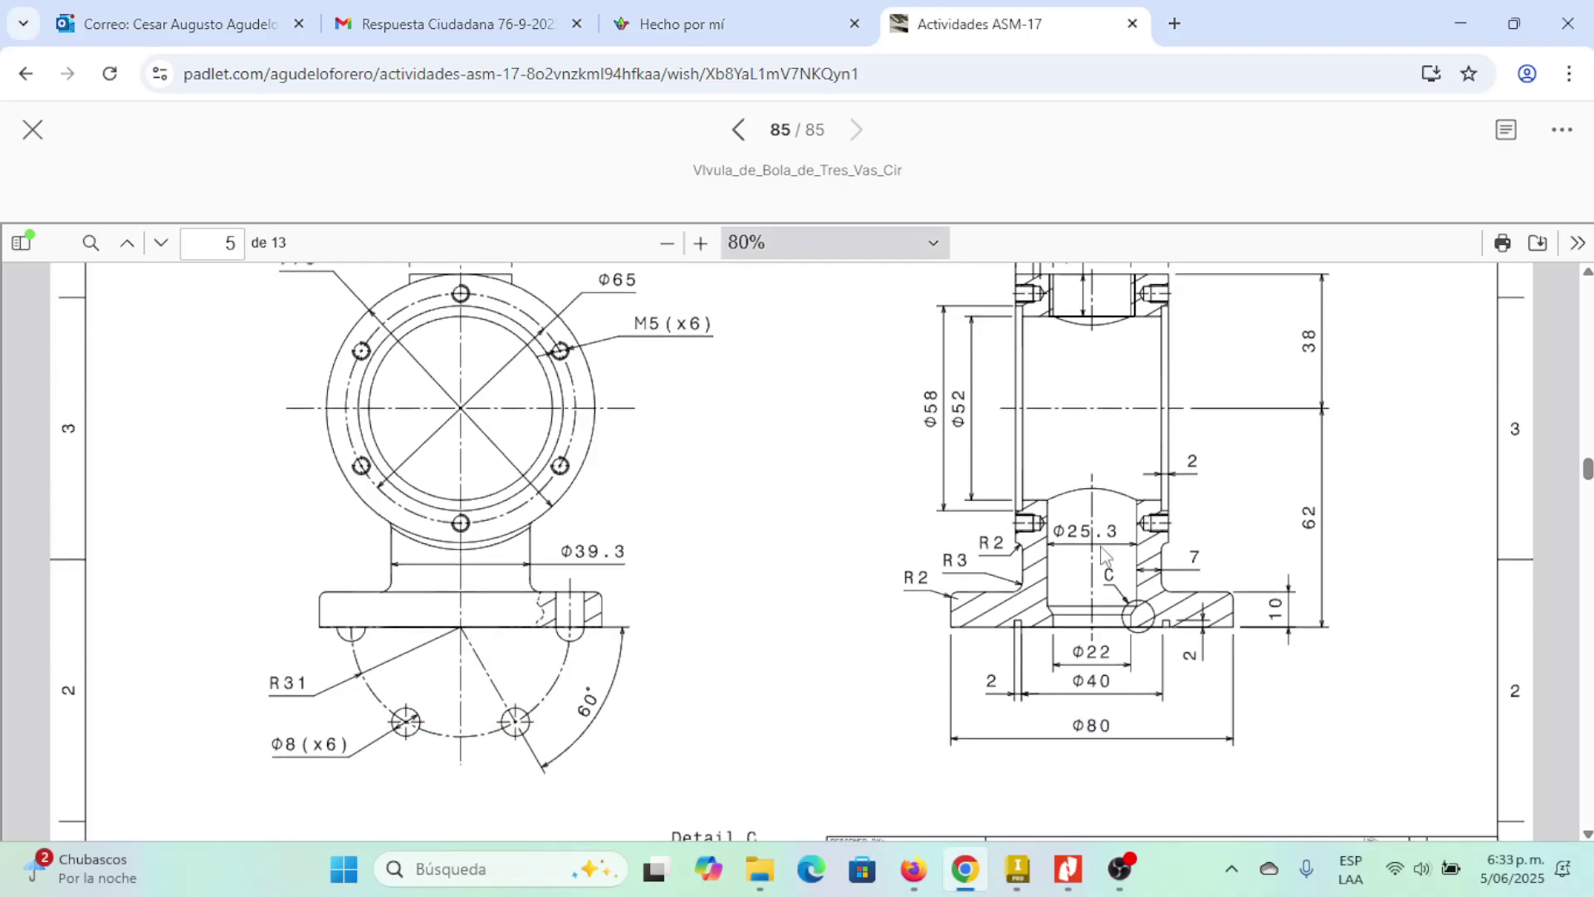
- Examine the dimensions of the Cuerpo's section B-B and enlarge the drawing to 110% around the base flange
{"action": "left_click", "coordinate": [1588, 273]}
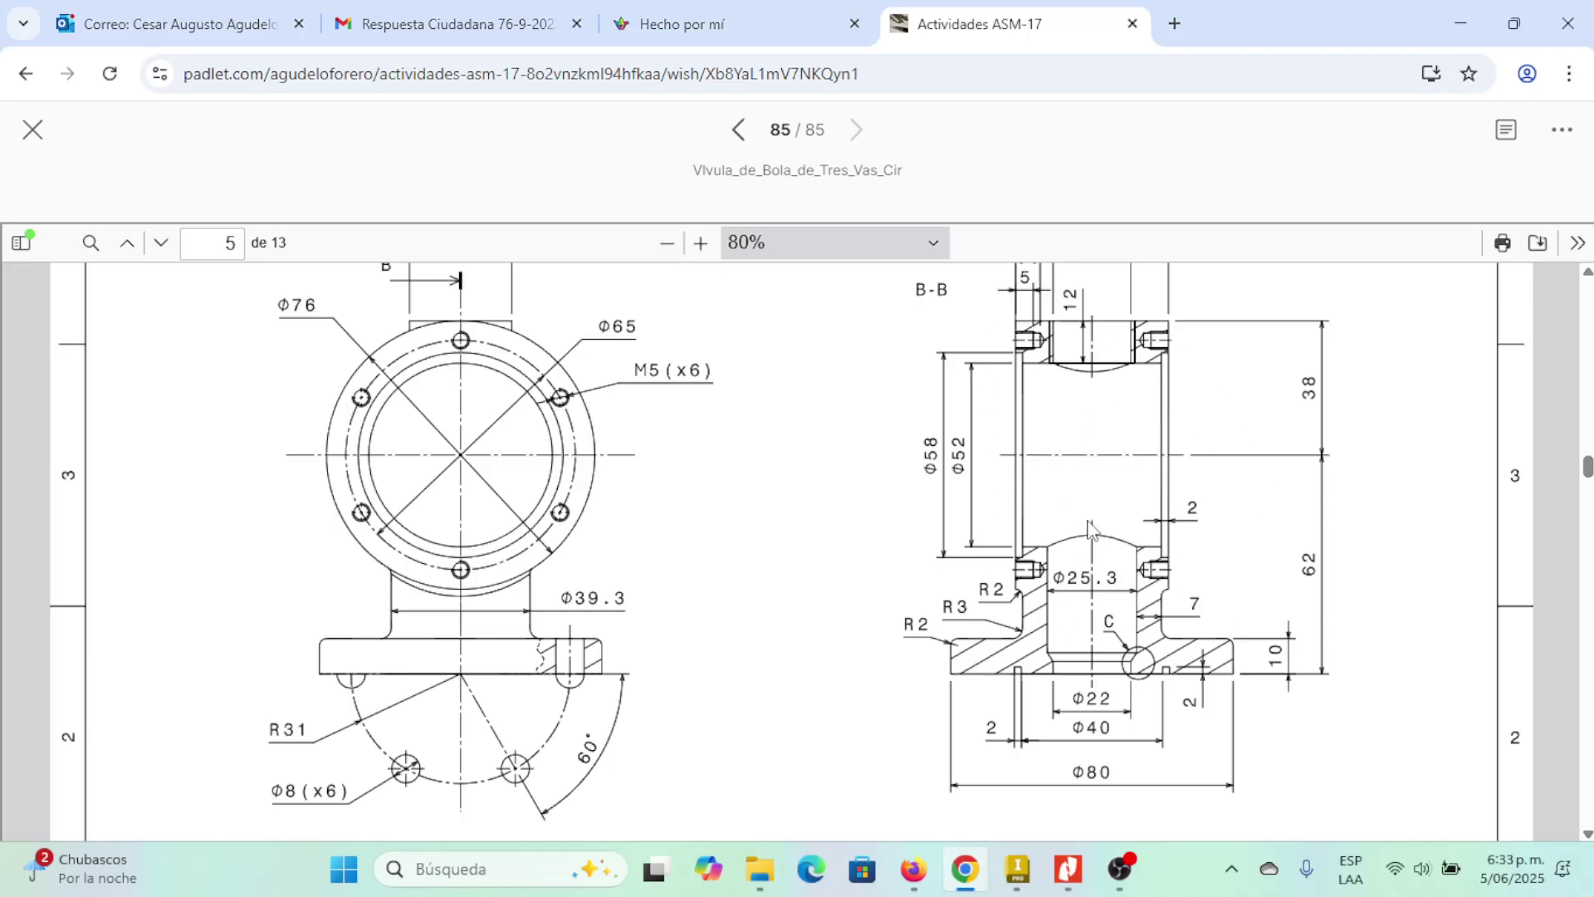
{"action": "scroll", "coordinate": [1090, 529], "scroll_direction": "up", "scroll_amount": 1}
{"action": "scroll", "coordinate": [1090, 529], "scroll_direction": "up", "scroll_amount": 1}
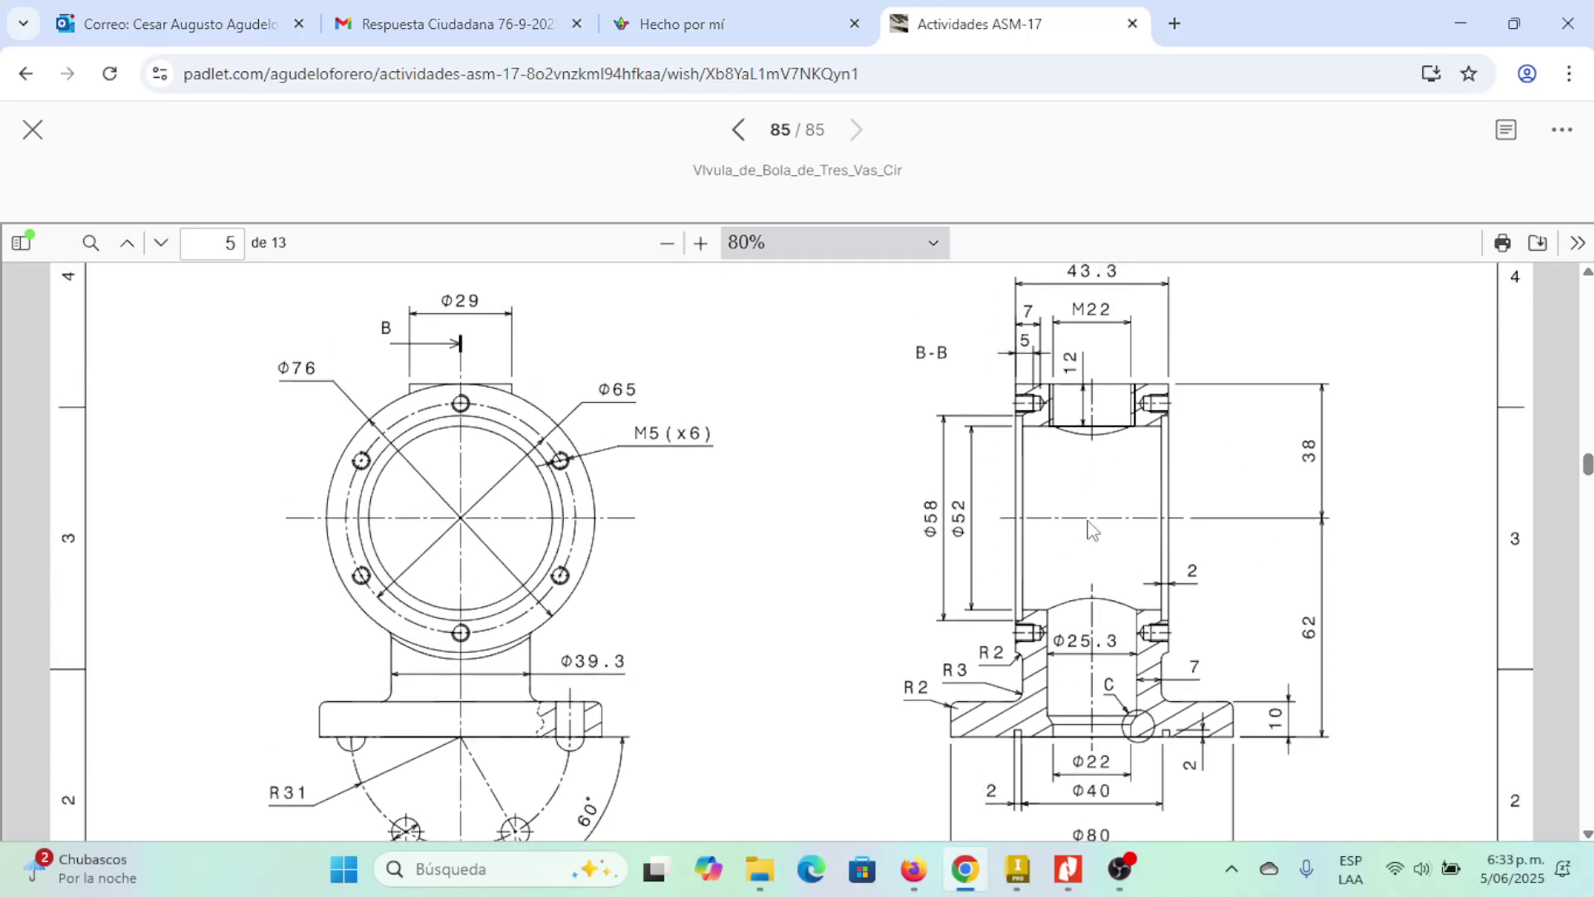
{"action": "scroll", "coordinate": [1090, 529], "scroll_direction": "down", "scroll_amount": 1}
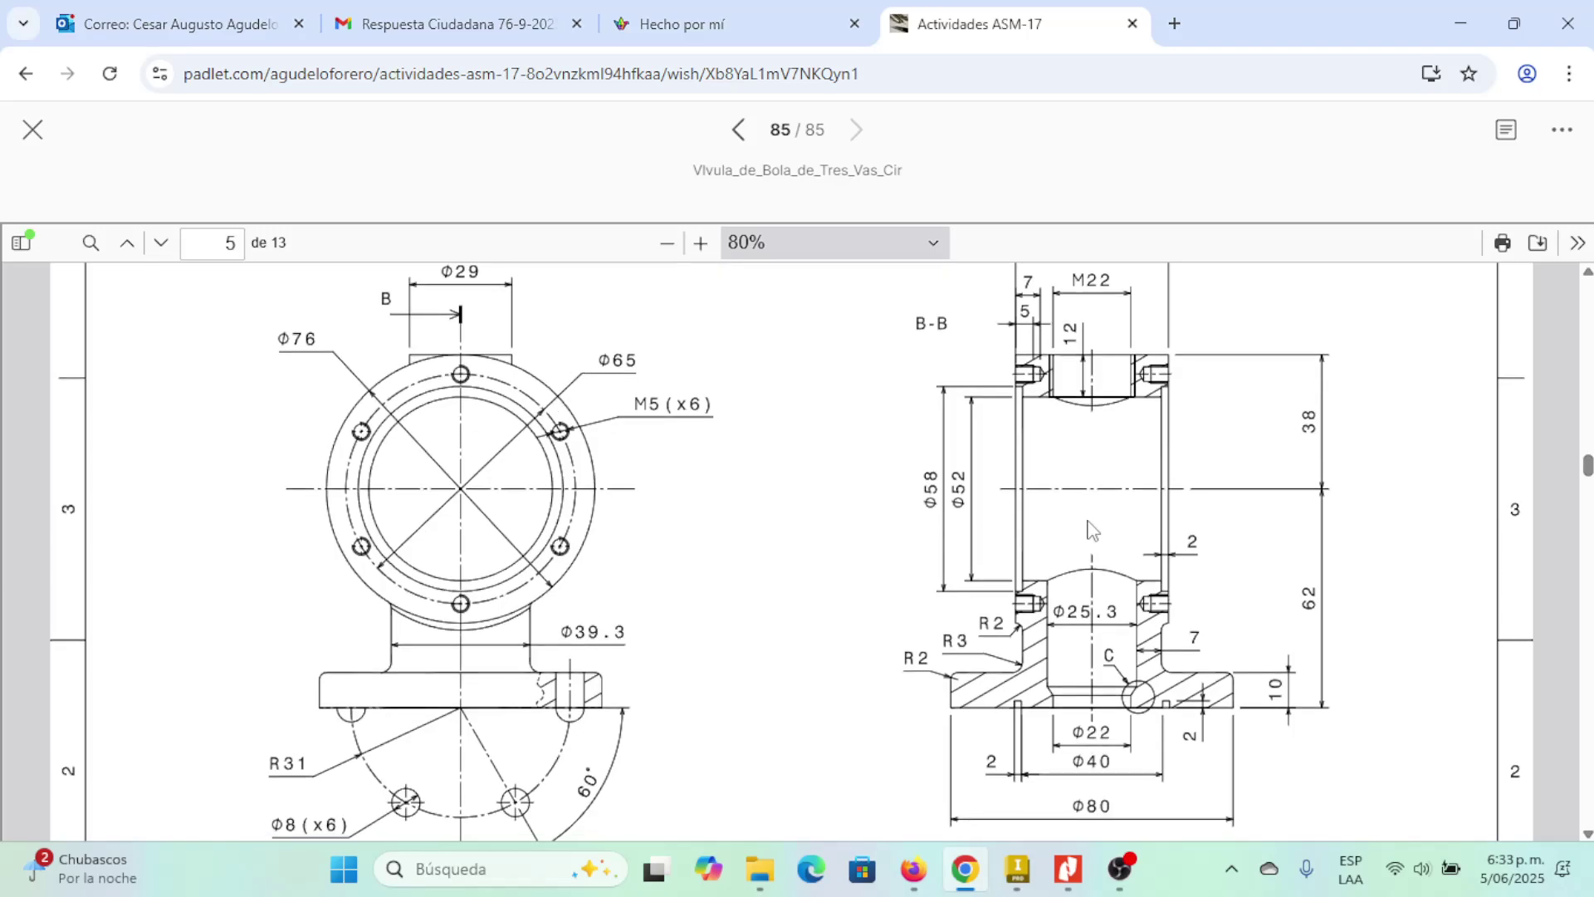
{"action": "scroll", "coordinate": [984, 697], "scroll_direction": "down", "scroll_amount": 3}
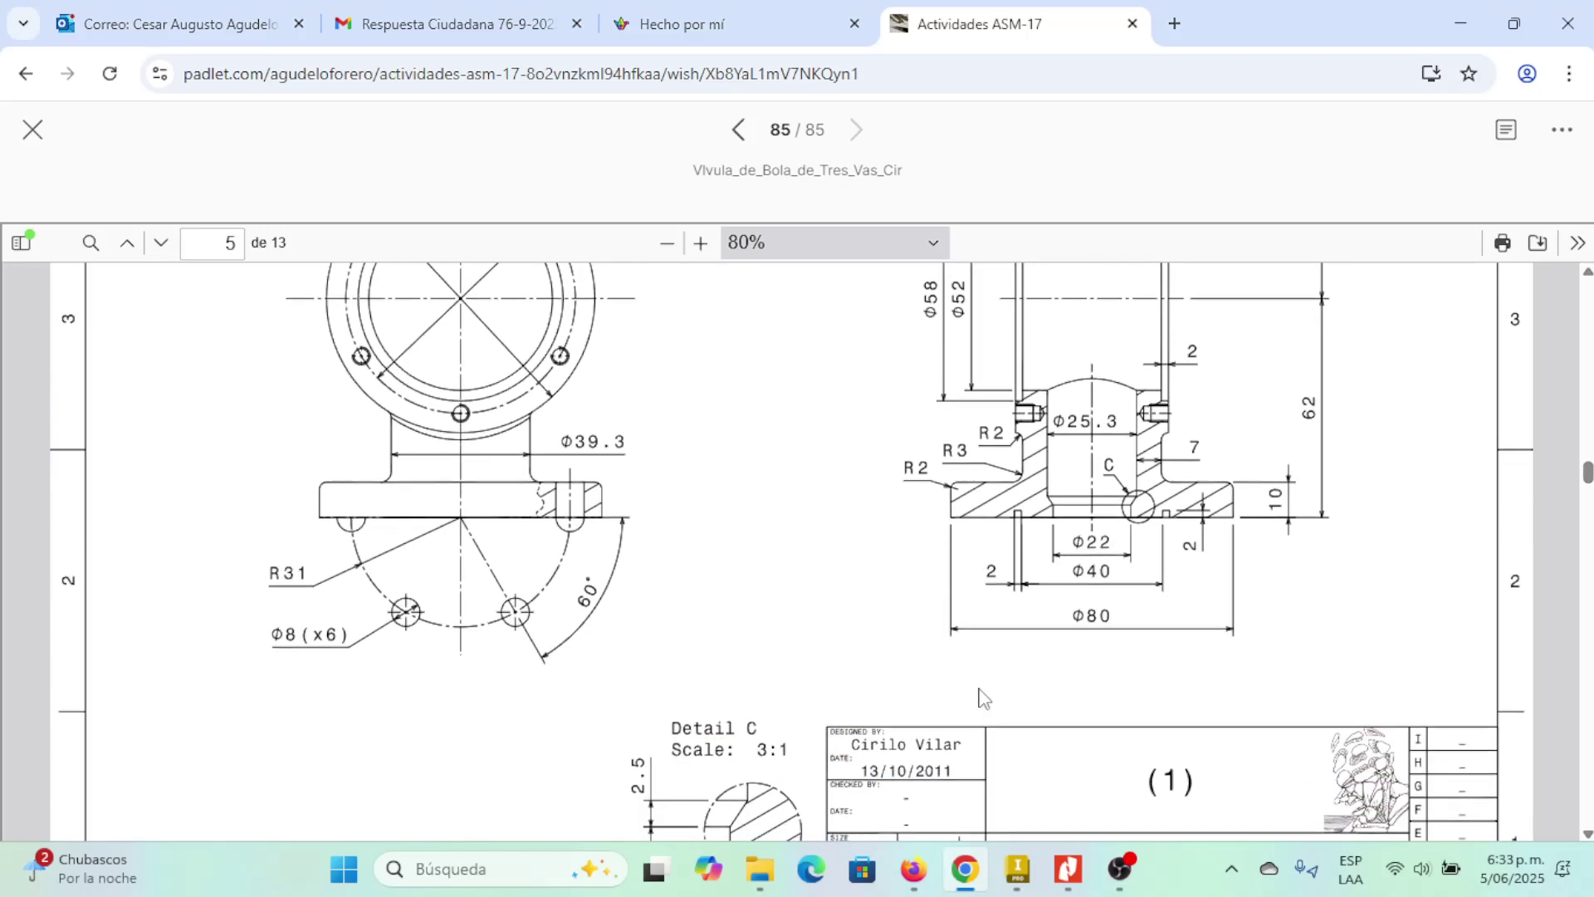
{"action": "scroll", "coordinate": [979, 696], "scroll_direction": "down", "scroll_amount": 2}
{"action": "scroll", "coordinate": [980, 696], "scroll_direction": "up", "scroll_amount": 3}
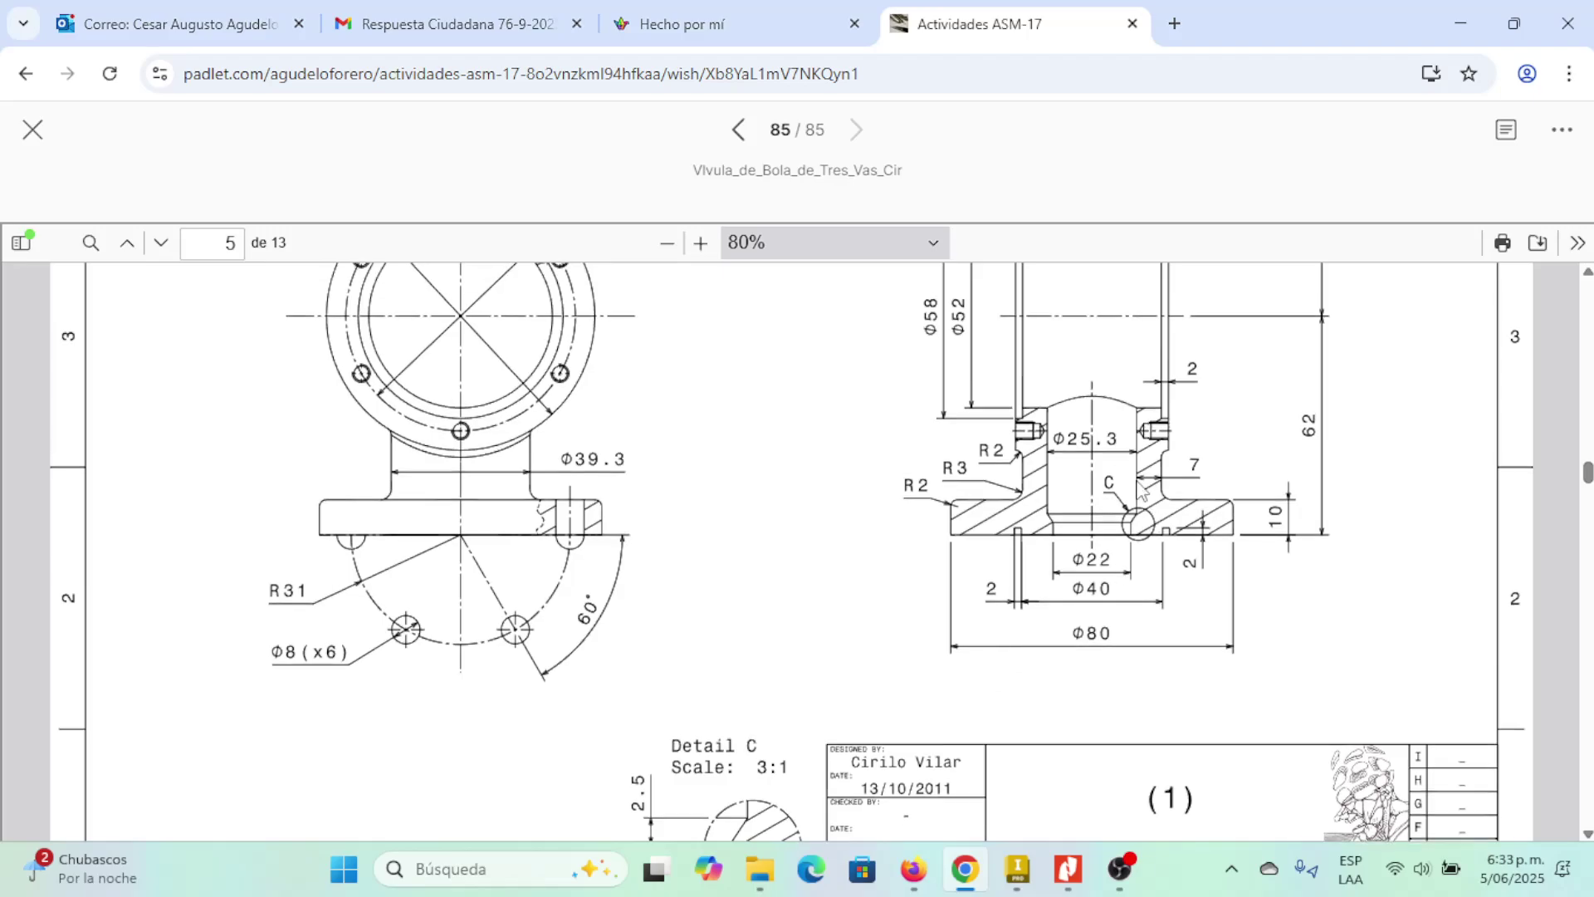
{"action": "scroll", "coordinate": [1142, 490], "scroll_direction": "up", "scroll_amount": 3, "text": "ctrl"}
{"action": "scroll", "coordinate": [1092, 523], "scroll_direction": "up", "scroll_amount": 1}
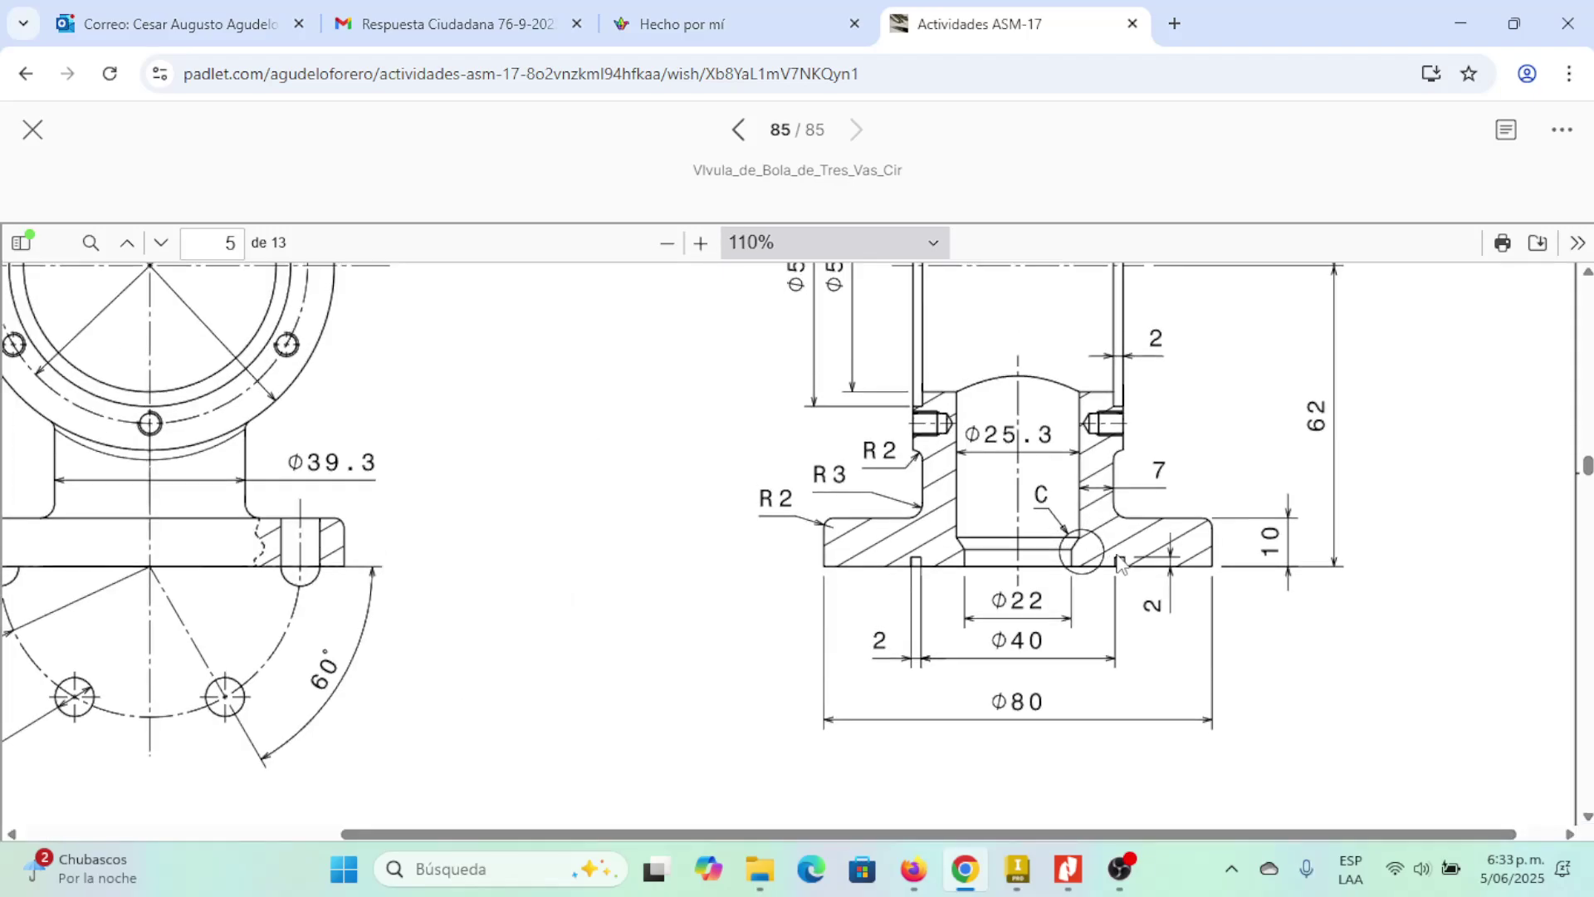
- Examine the bore edge marked C in the Cuerpo's base flange and compare it with the dimensioned Detail C
{"action": "scroll", "coordinate": [1121, 563], "scroll_direction": "up", "scroll_amount": 5, "text": "ctrl"}
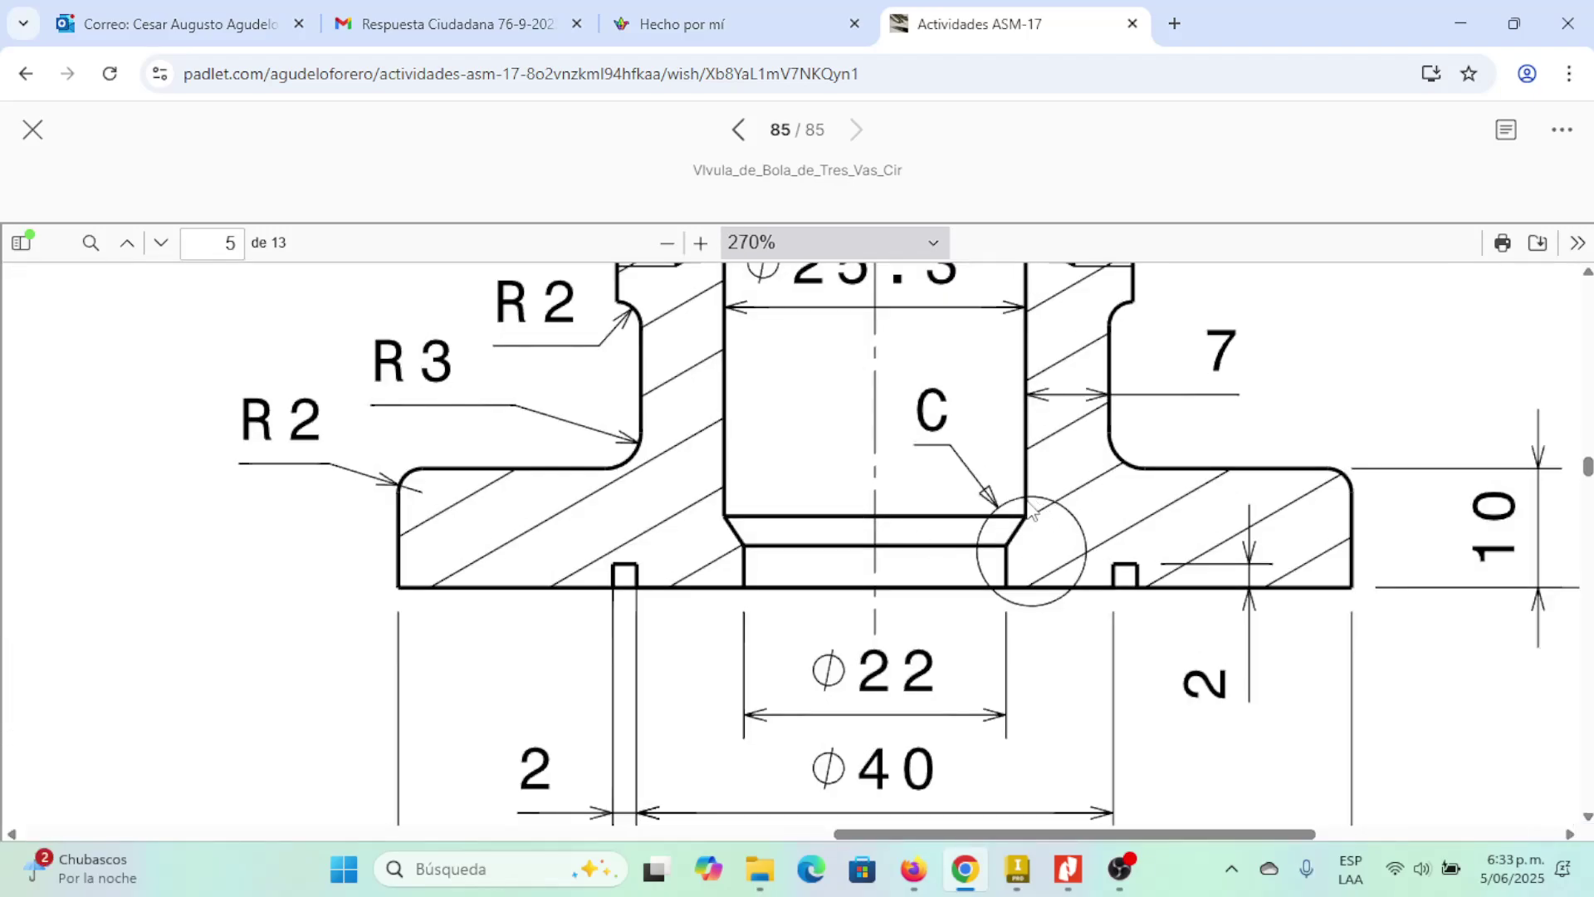
{"action": "scroll", "coordinate": [523, 661], "scroll_direction": "down", "scroll_amount": 10}
{"action": "scroll", "coordinate": [523, 662], "scroll_direction": "left", "scroll_amount": 5}
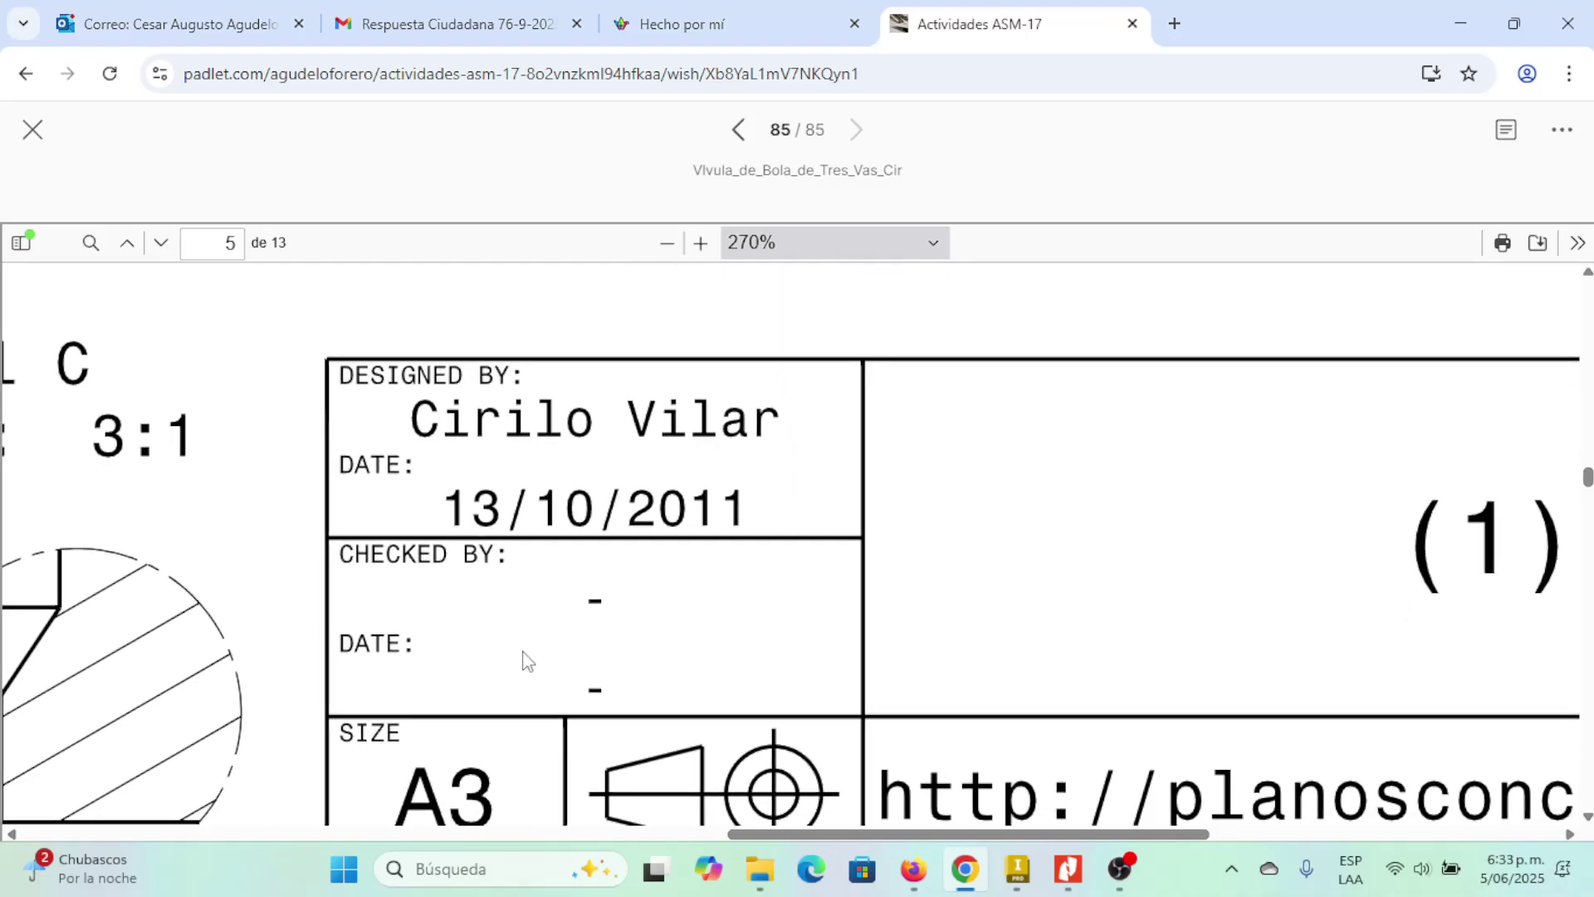
{"action": "scroll", "coordinate": [523, 662], "scroll_direction": "left", "scroll_amount": 6}
{"action": "scroll", "coordinate": [527, 655], "scroll_direction": "down", "scroll_amount": 1}
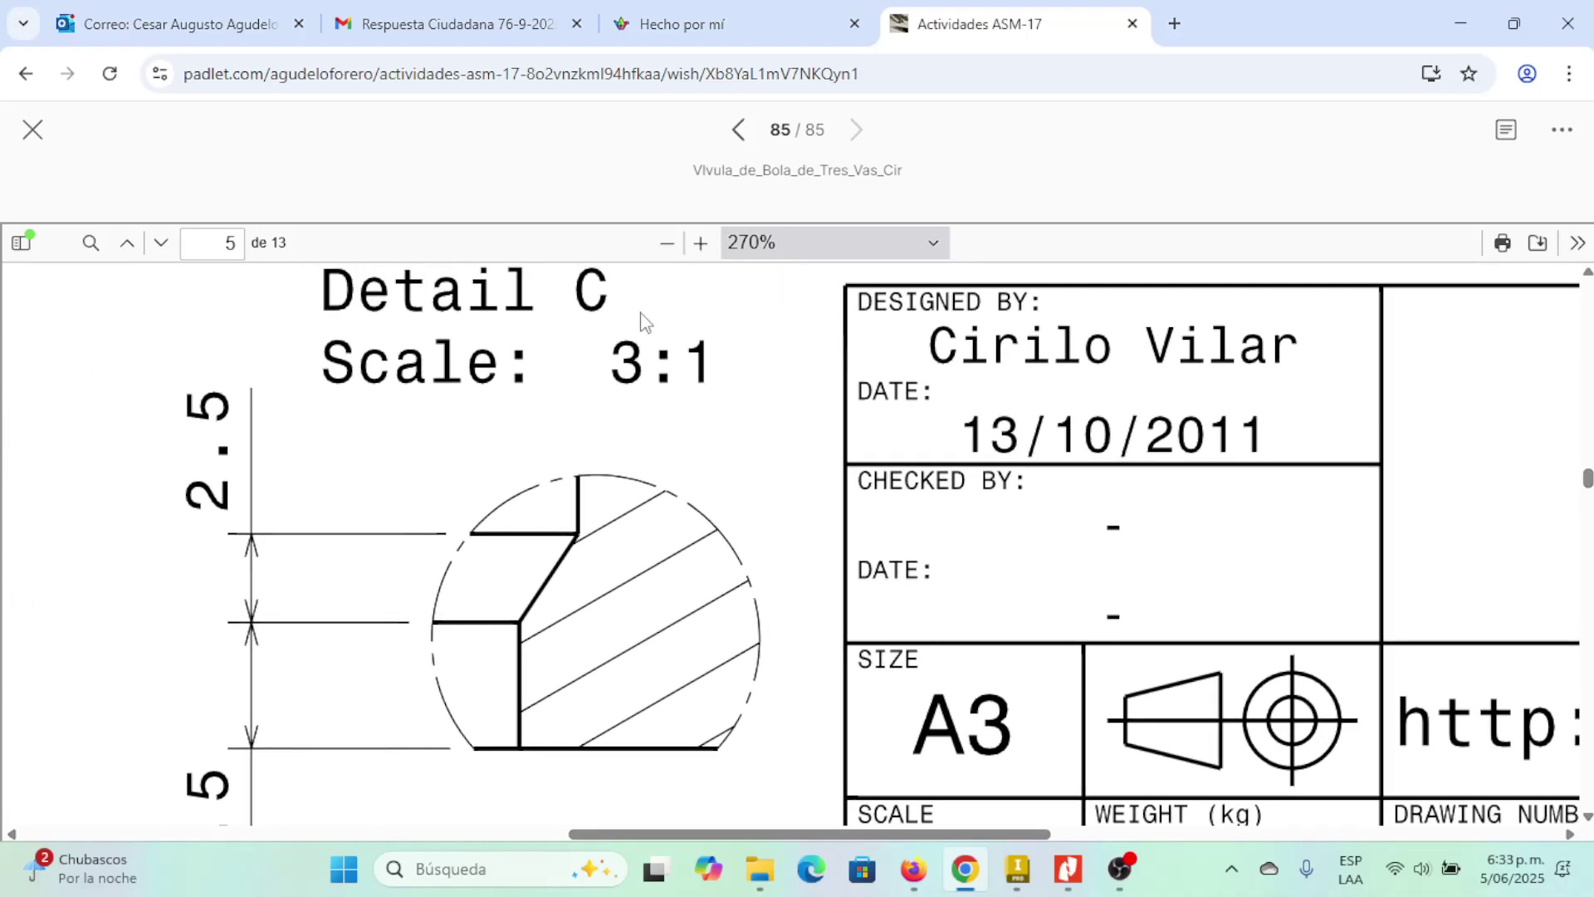
{"action": "left_click", "coordinate": [667, 242]}
{"action": "left_click", "coordinate": [667, 243]}
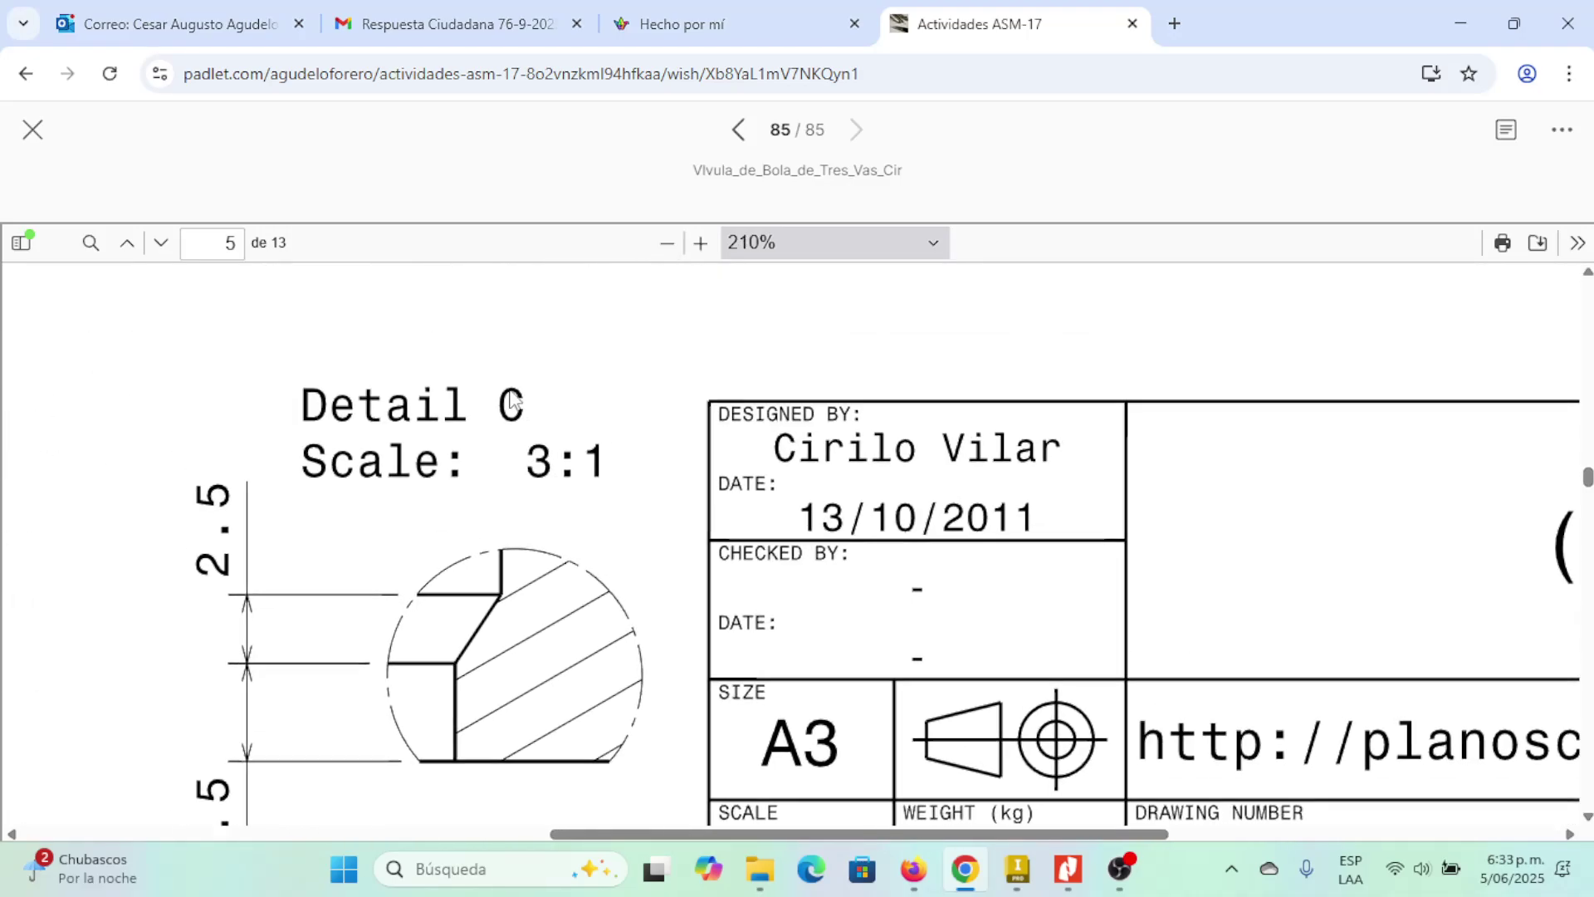
{"action": "left_click", "coordinate": [672, 249]}
{"action": "left_click", "coordinate": [674, 251]}
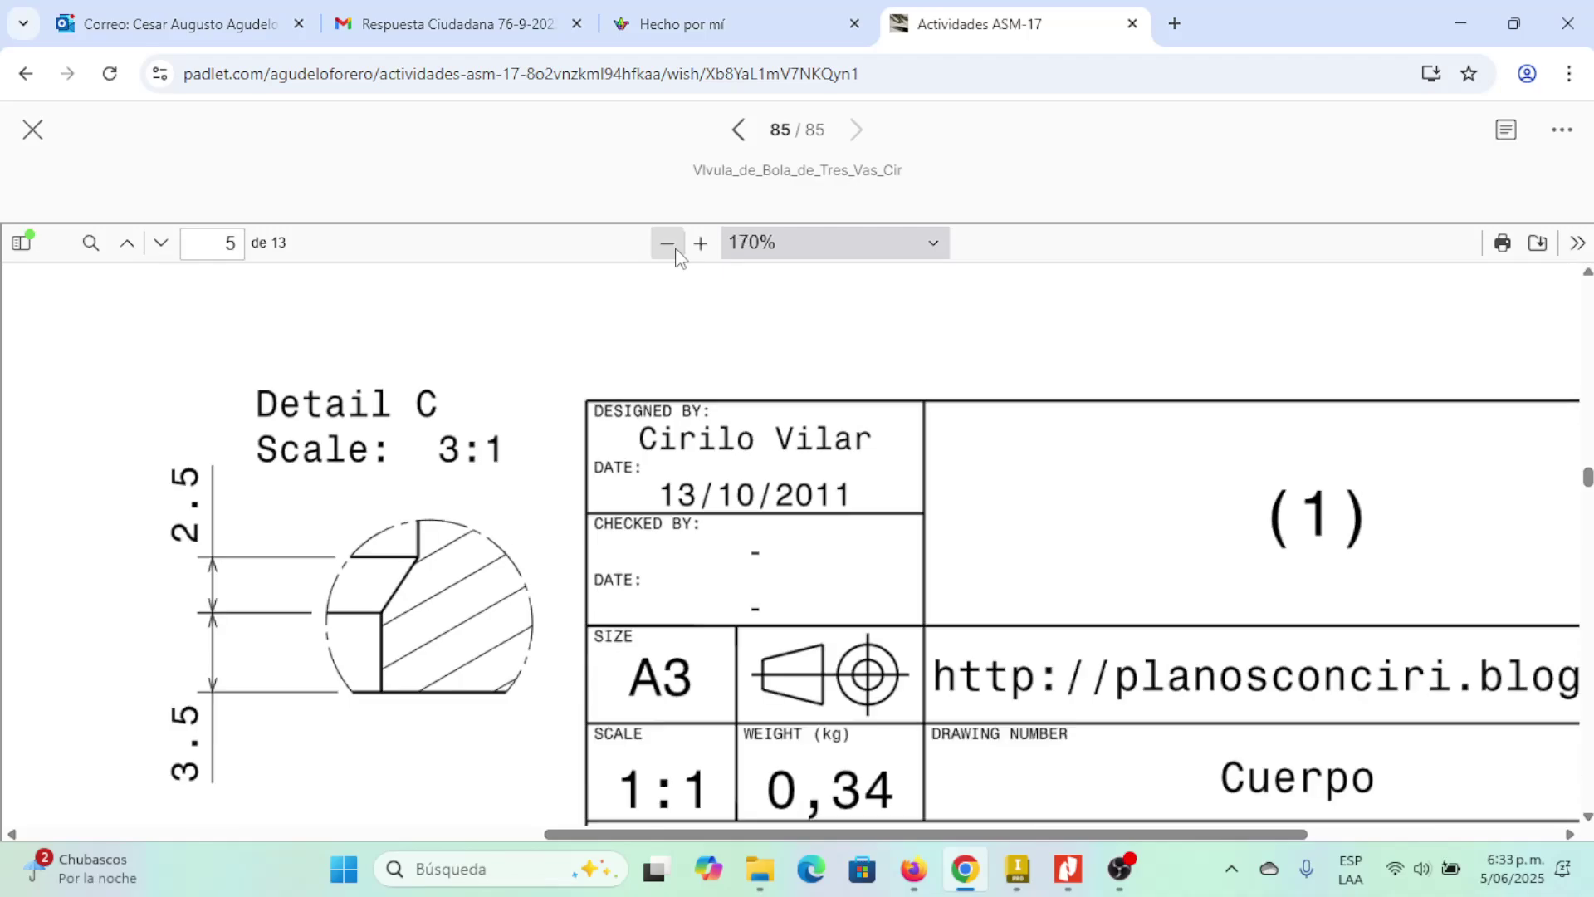
- Examine the Cuerpo's front view around the neck and base flange holes, and compare it with section B-B
{"action": "left_click", "coordinate": [675, 249]}
{"action": "scroll", "coordinate": [538, 432], "scroll_direction": "up", "scroll_amount": 5}
{"action": "scroll", "coordinate": [537, 432], "scroll_direction": "left", "scroll_amount": 6}
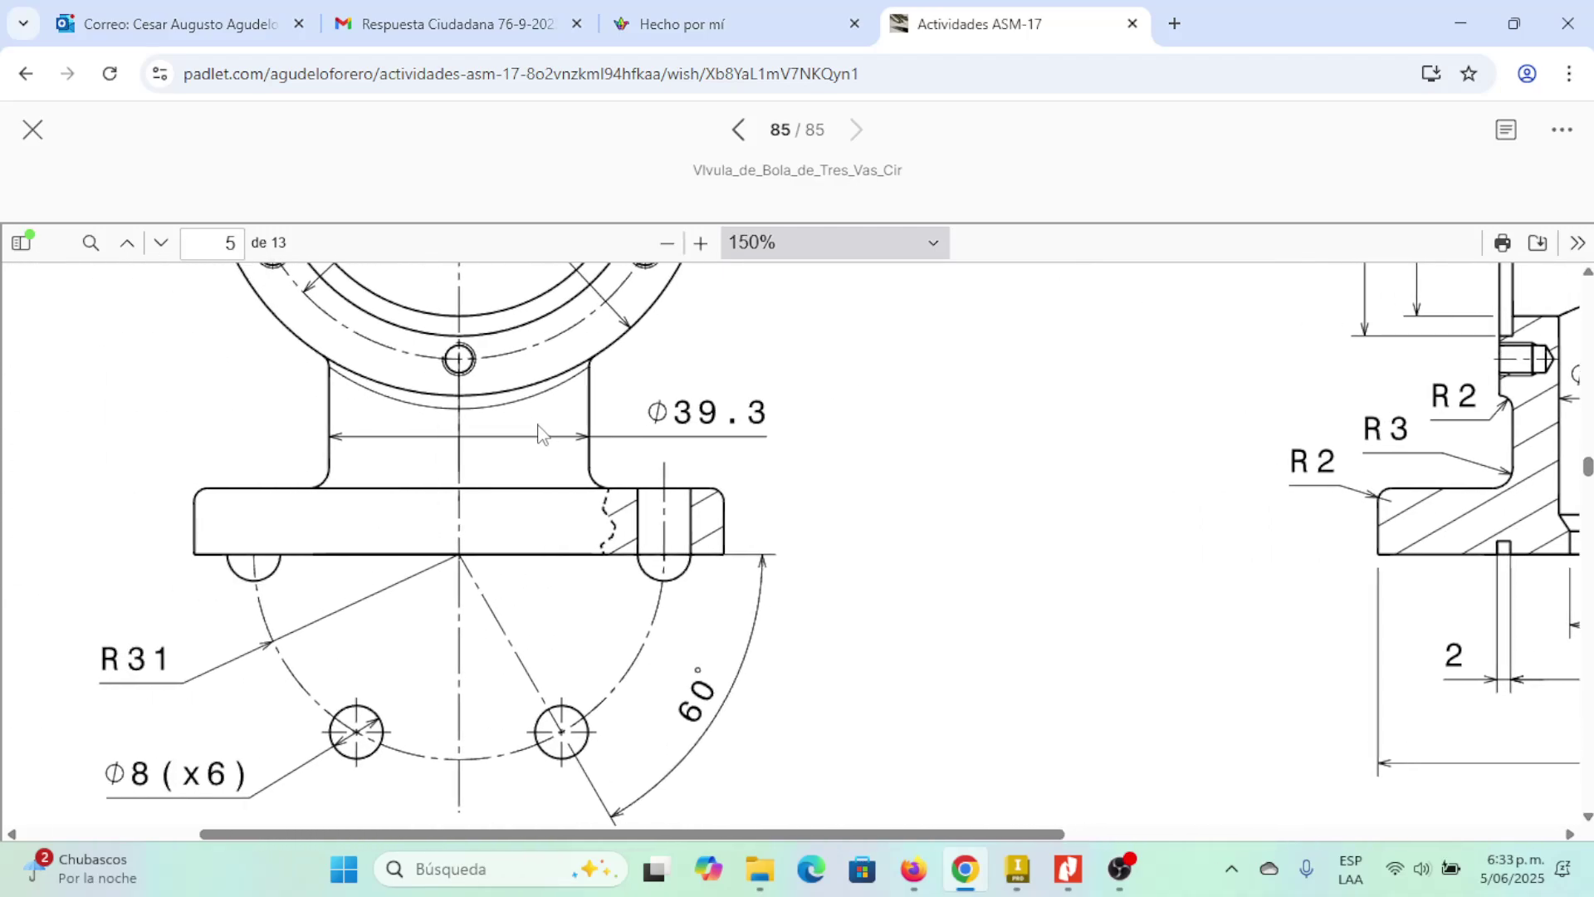
{"action": "scroll", "coordinate": [538, 431], "scroll_direction": "up", "scroll_amount": 4}
{"action": "scroll", "coordinate": [637, 599], "scroll_direction": "down", "scroll_amount": 3}
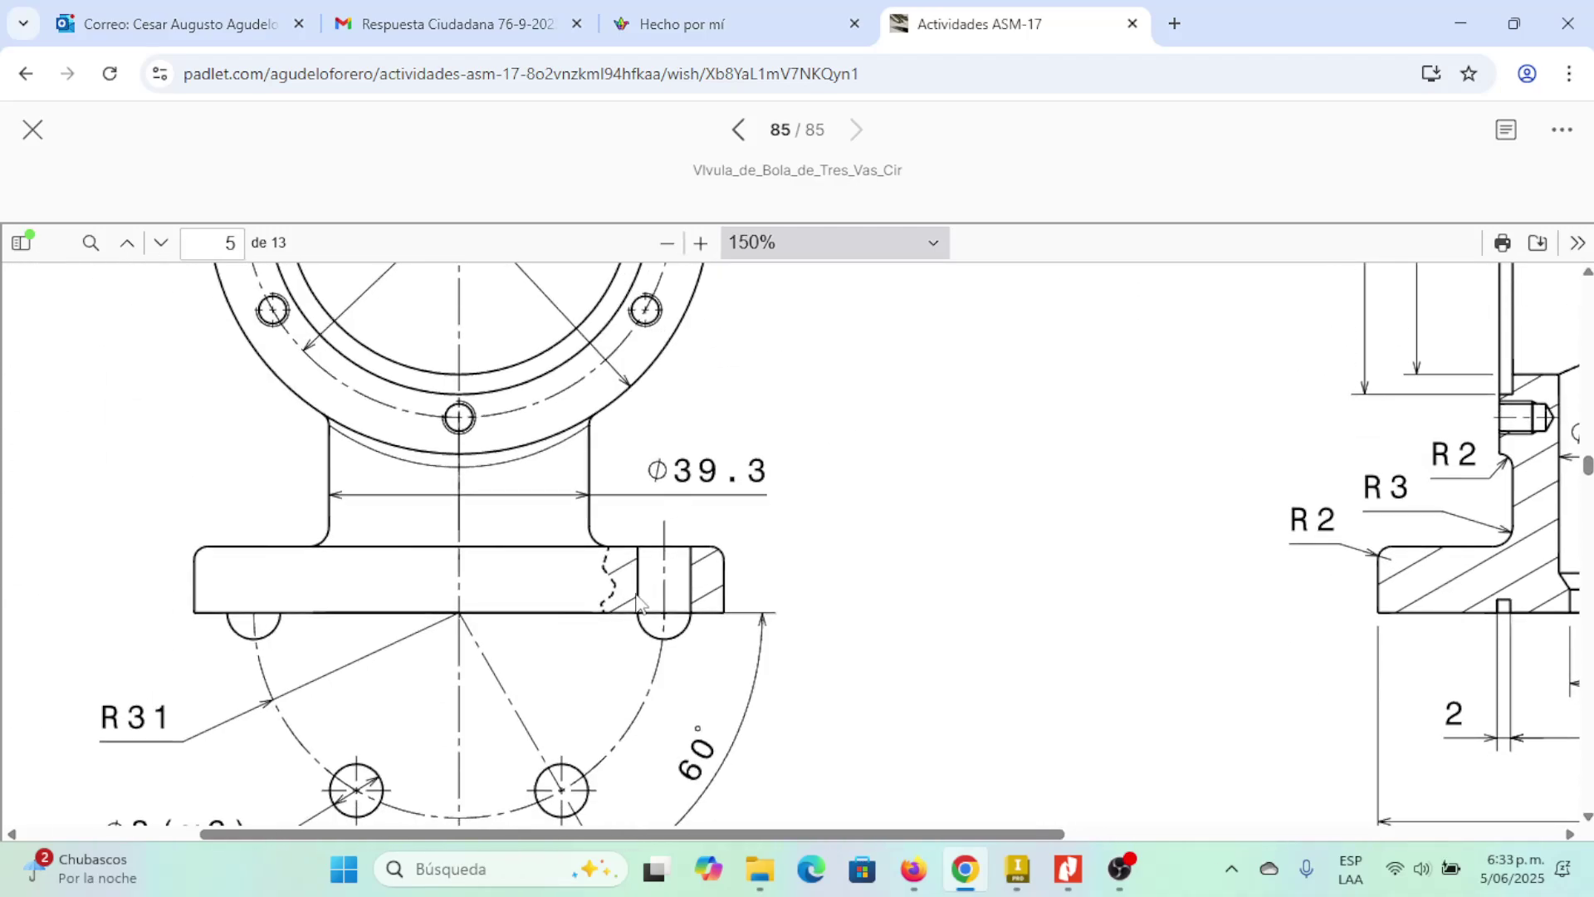
{"action": "scroll", "coordinate": [637, 599], "scroll_direction": "up", "scroll_amount": 3, "text": "ctrl"}
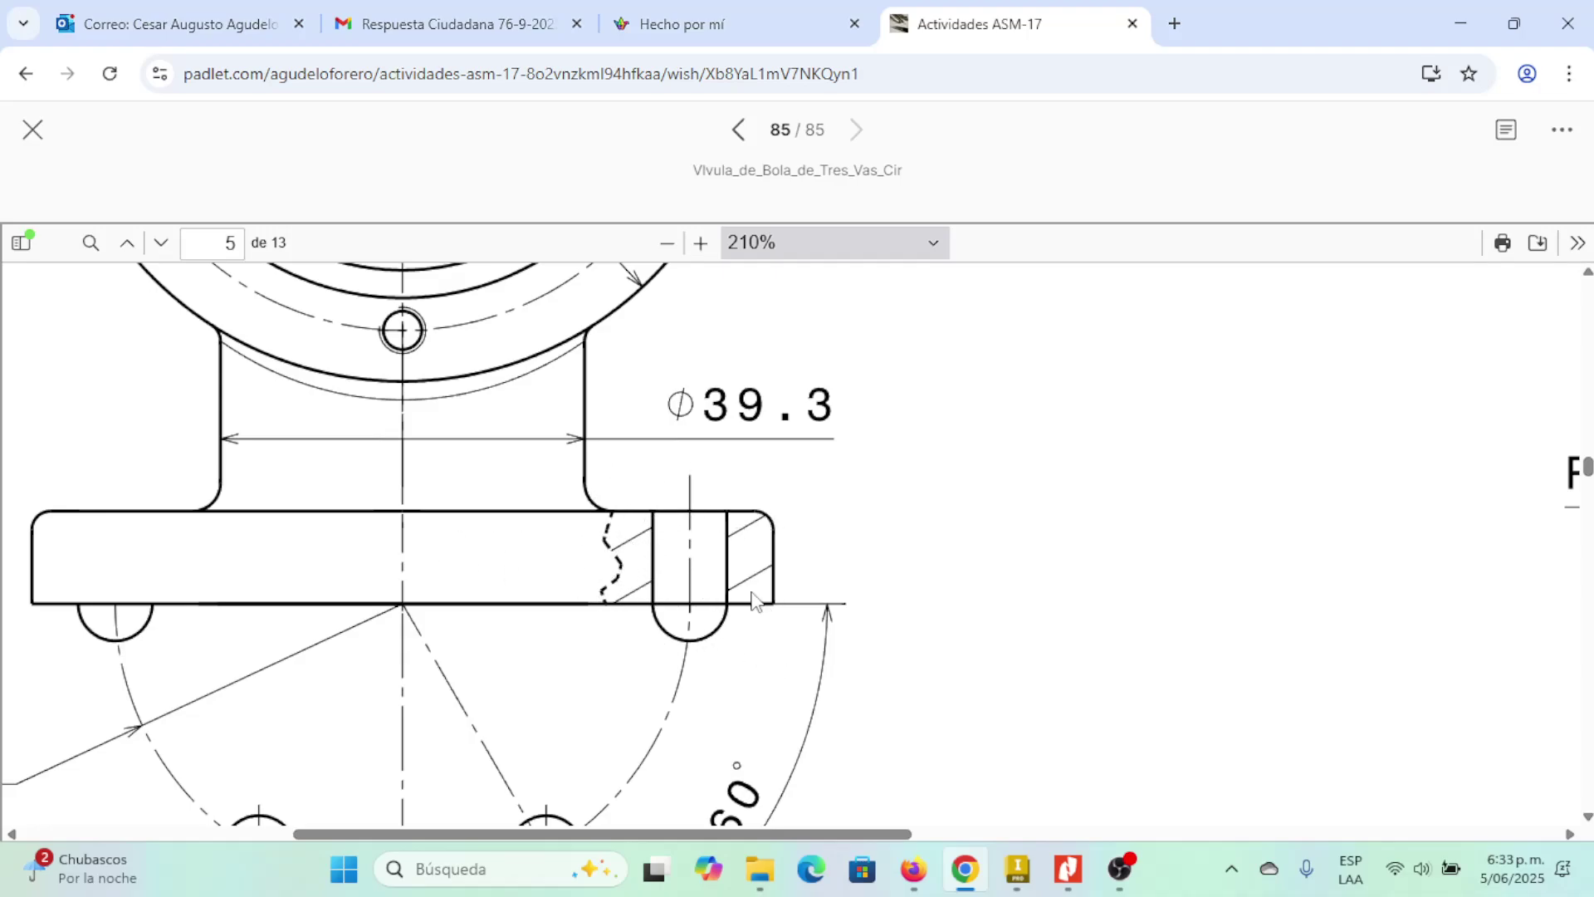
{"action": "scroll", "coordinate": [754, 600], "scroll_direction": "up", "scroll_amount": 1}
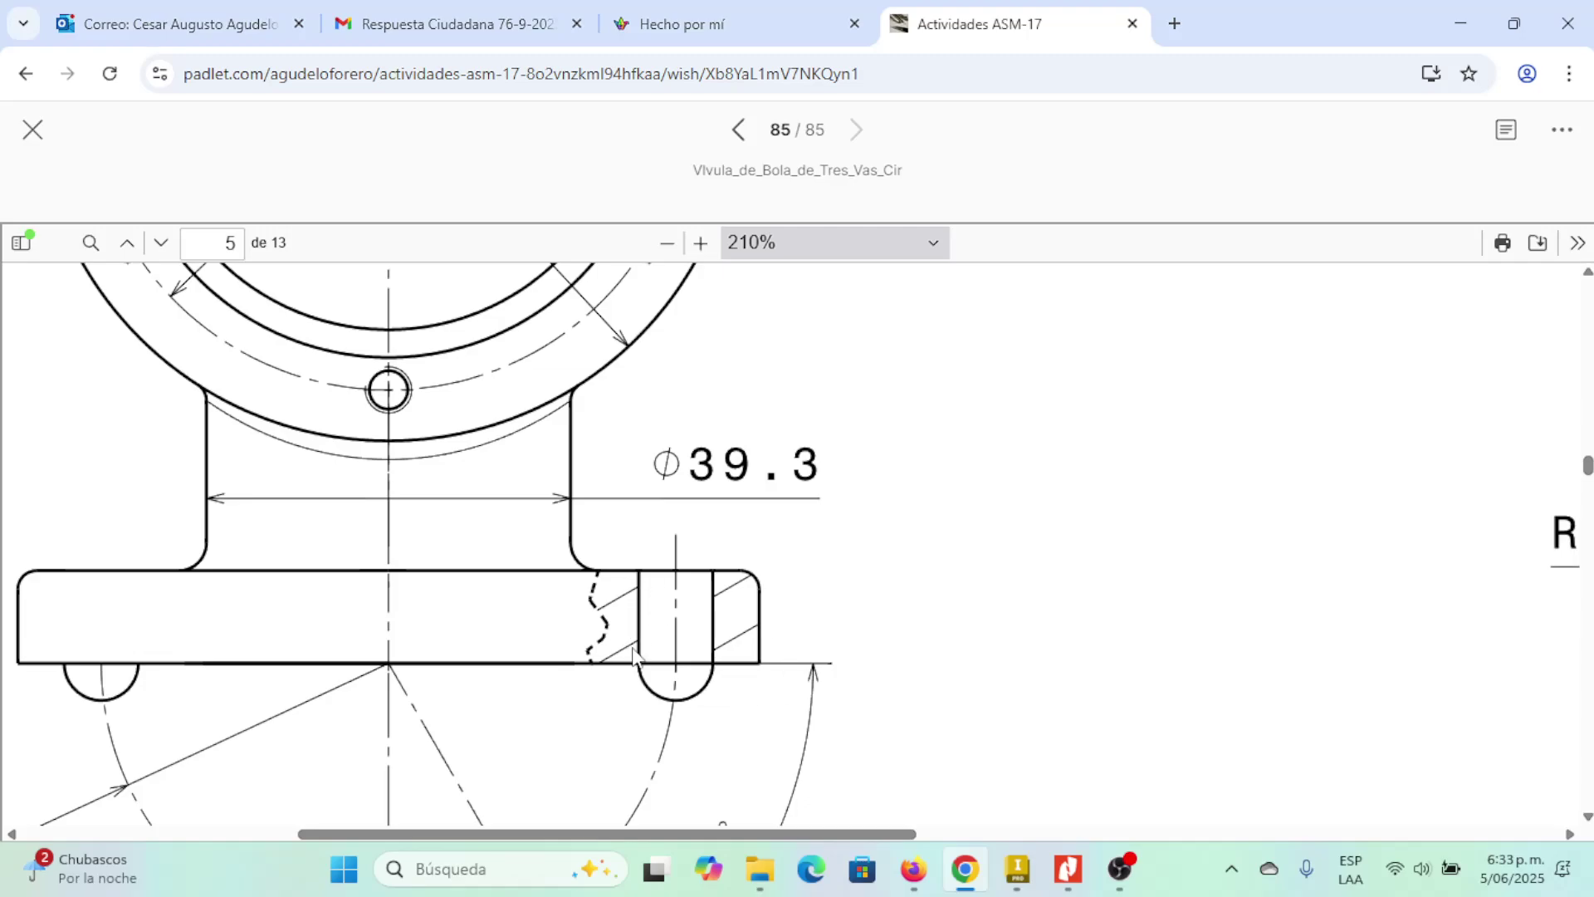
{"action": "scroll", "coordinate": [660, 677], "scroll_direction": "down", "scroll_amount": 3, "text": "ctrl"}
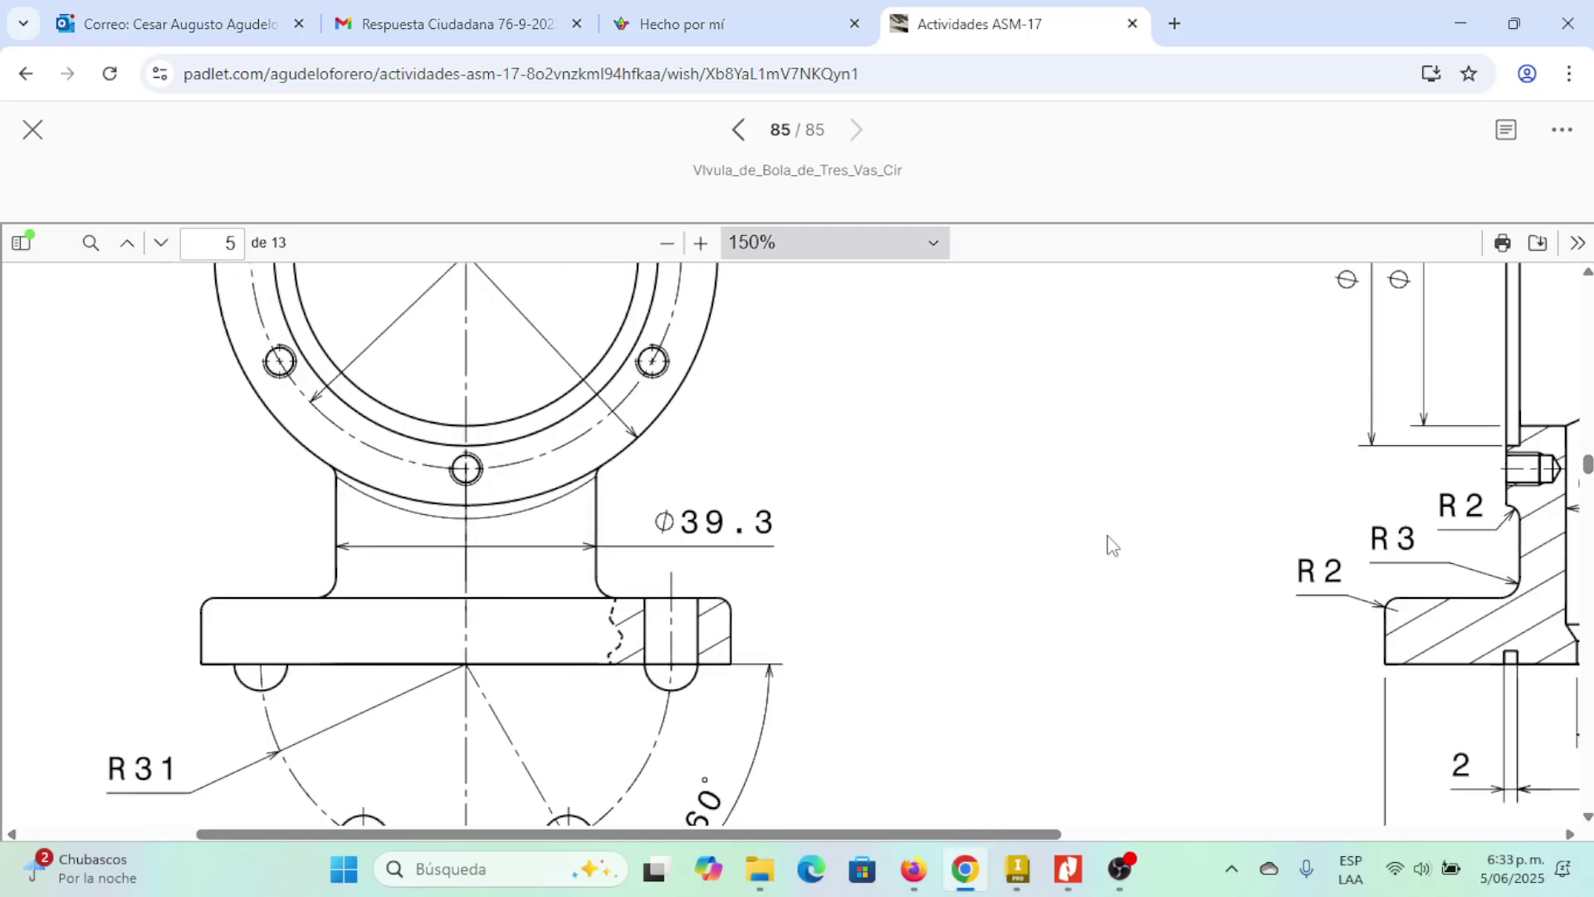
{"action": "scroll", "coordinate": [1110, 545], "scroll_direction": "right", "scroll_amount": 3}
{"action": "scroll", "coordinate": [1110, 545], "scroll_direction": "left", "scroll_amount": 3}
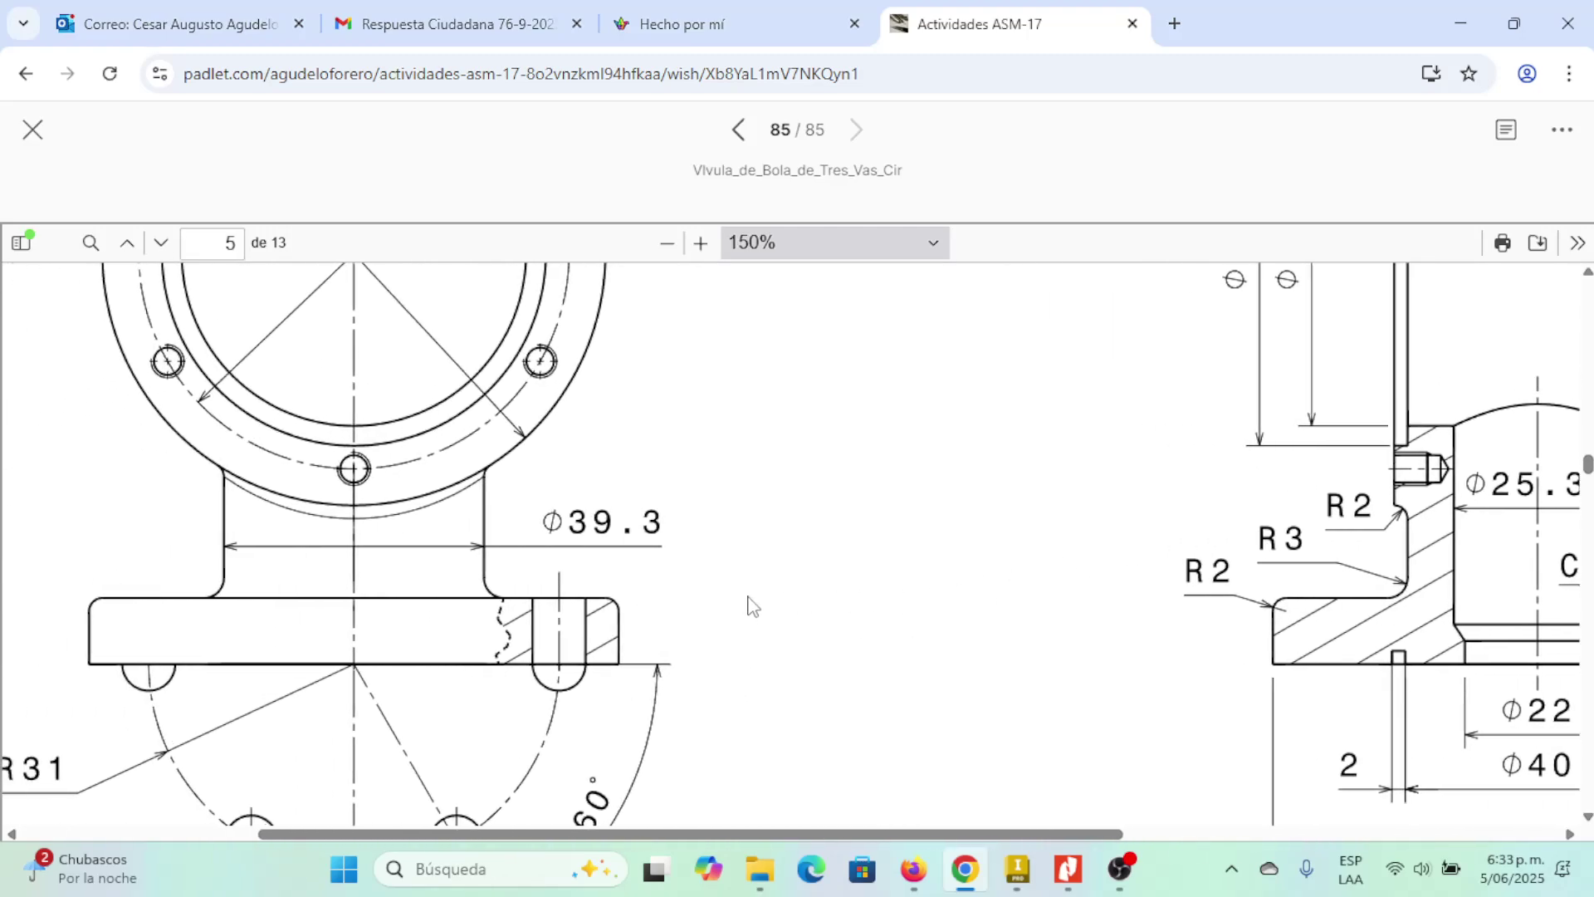
{"action": "scroll", "coordinate": [749, 606], "scroll_direction": "down", "scroll_amount": 3, "text": "ctrl"}
{"action": "scroll", "coordinate": [701, 469], "scroll_direction": "up", "scroll_amount": 3}
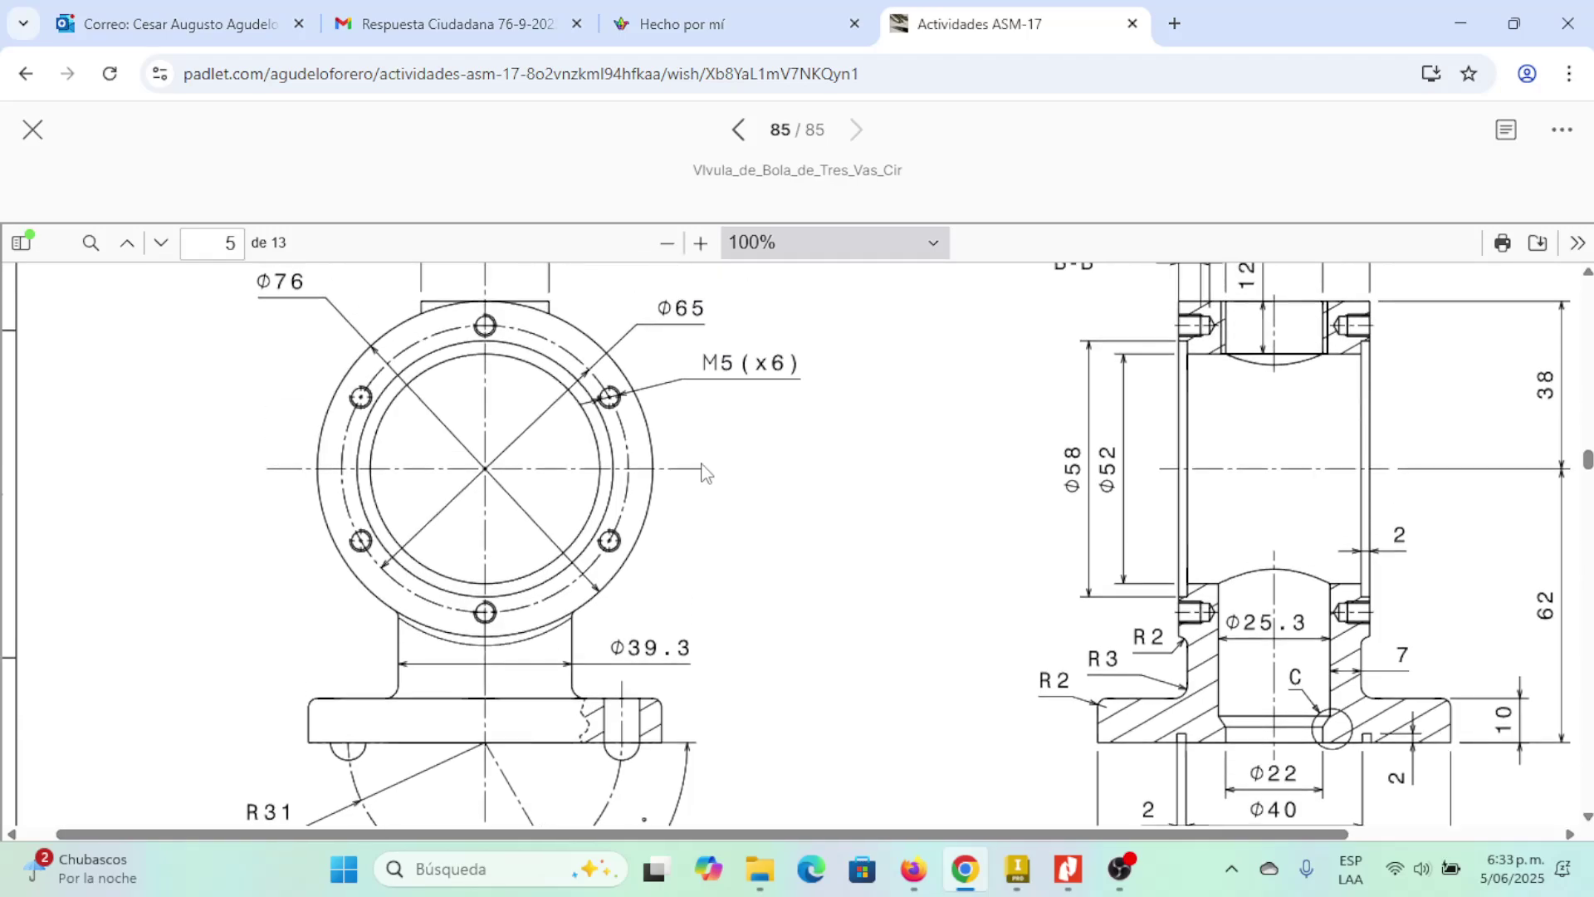
{"action": "scroll", "coordinate": [704, 472], "scroll_direction": "down", "scroll_amount": 3}
{"action": "scroll", "coordinate": [704, 472], "scroll_direction": "right", "scroll_amount": 2}
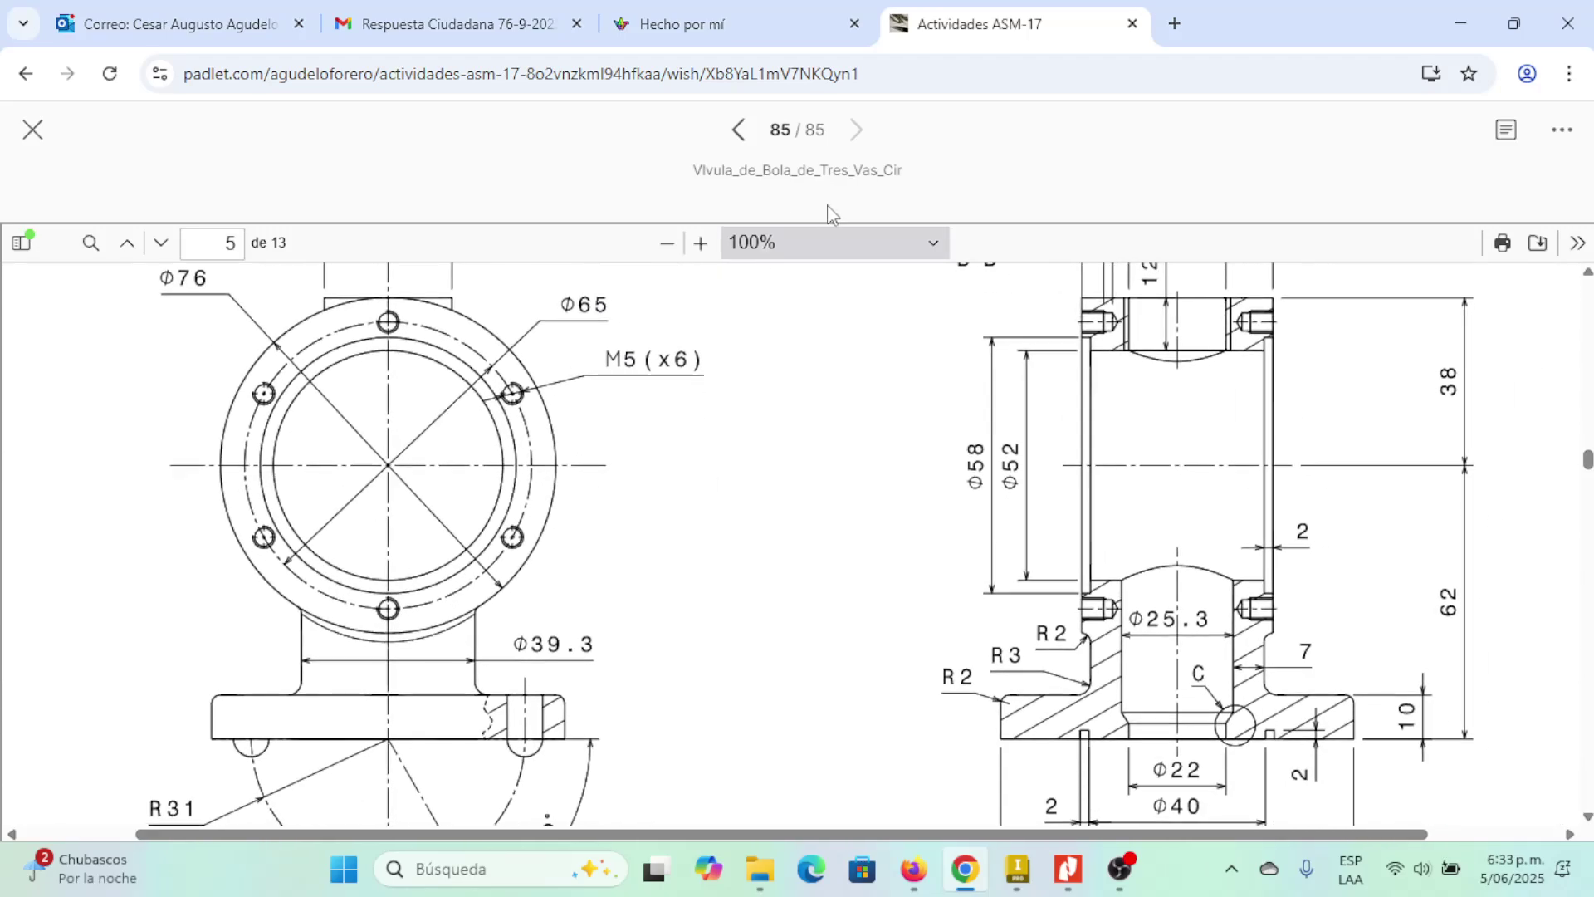
- Switch to Inventor, finish the project setup and begin a new file with the Metric templates listed
{"action": "key", "text": "alt+Tab"}
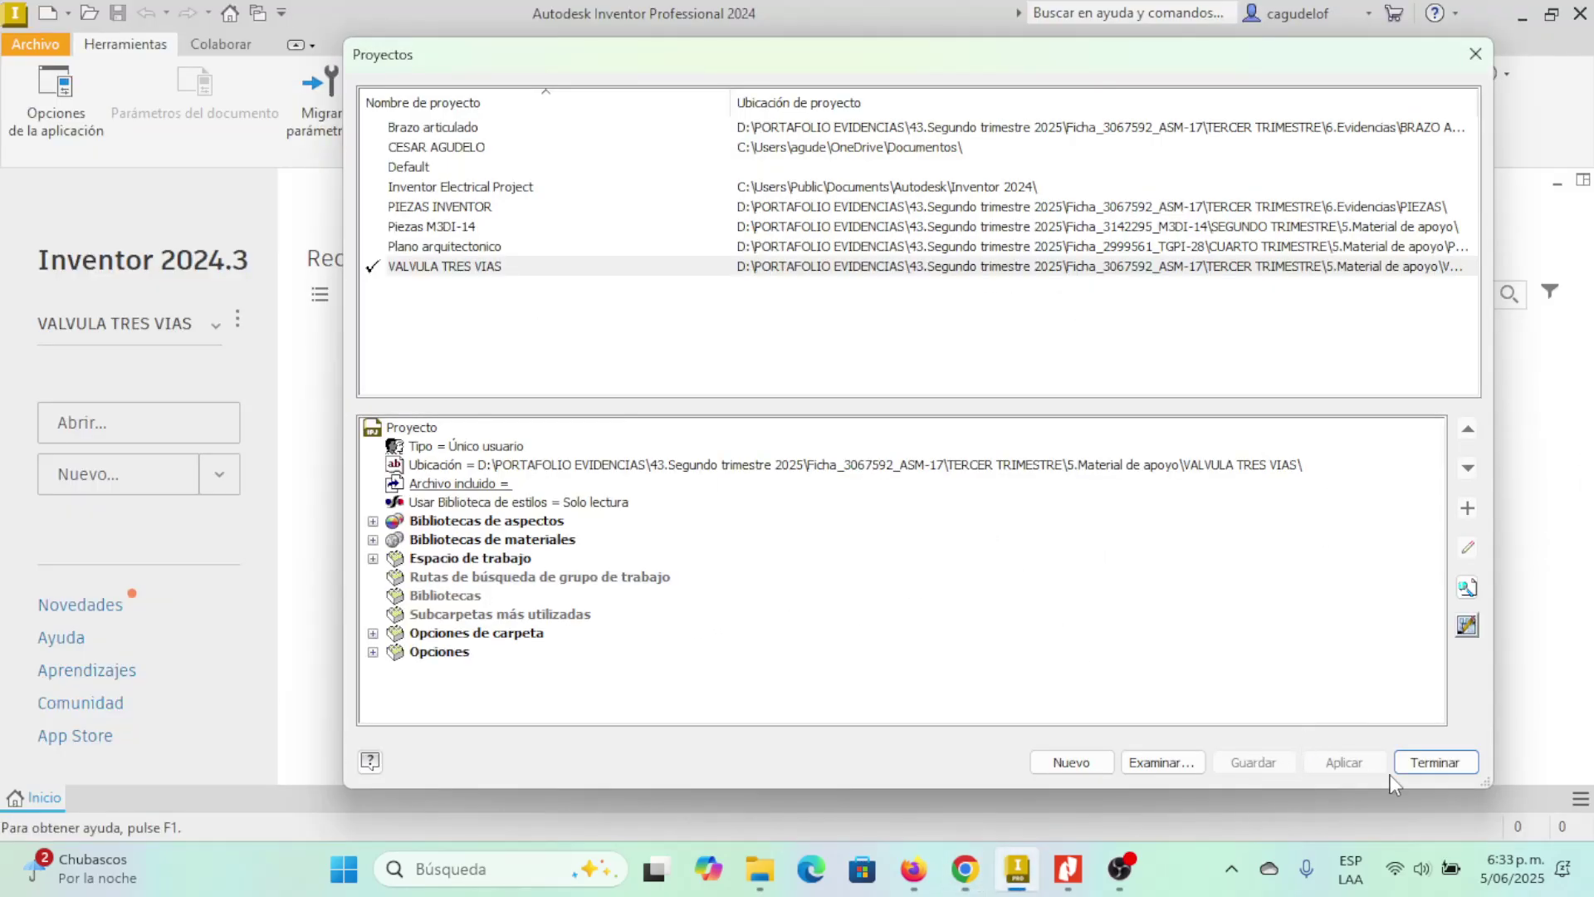
{"action": "left_click", "coordinate": [1435, 762]}
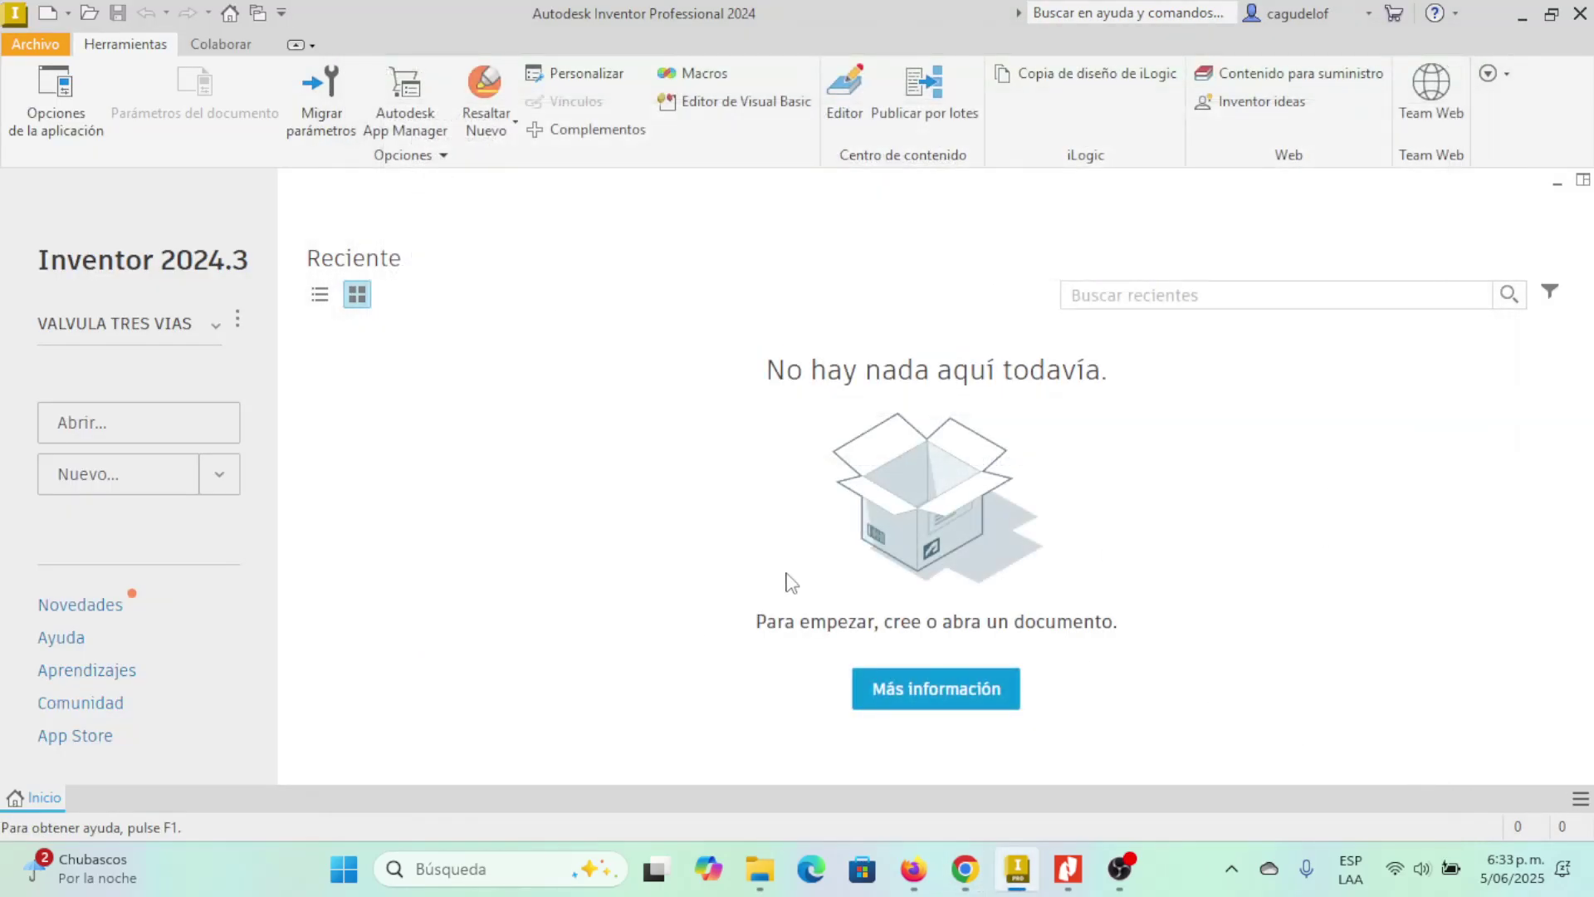
{"action": "left_click", "coordinate": [101, 479]}
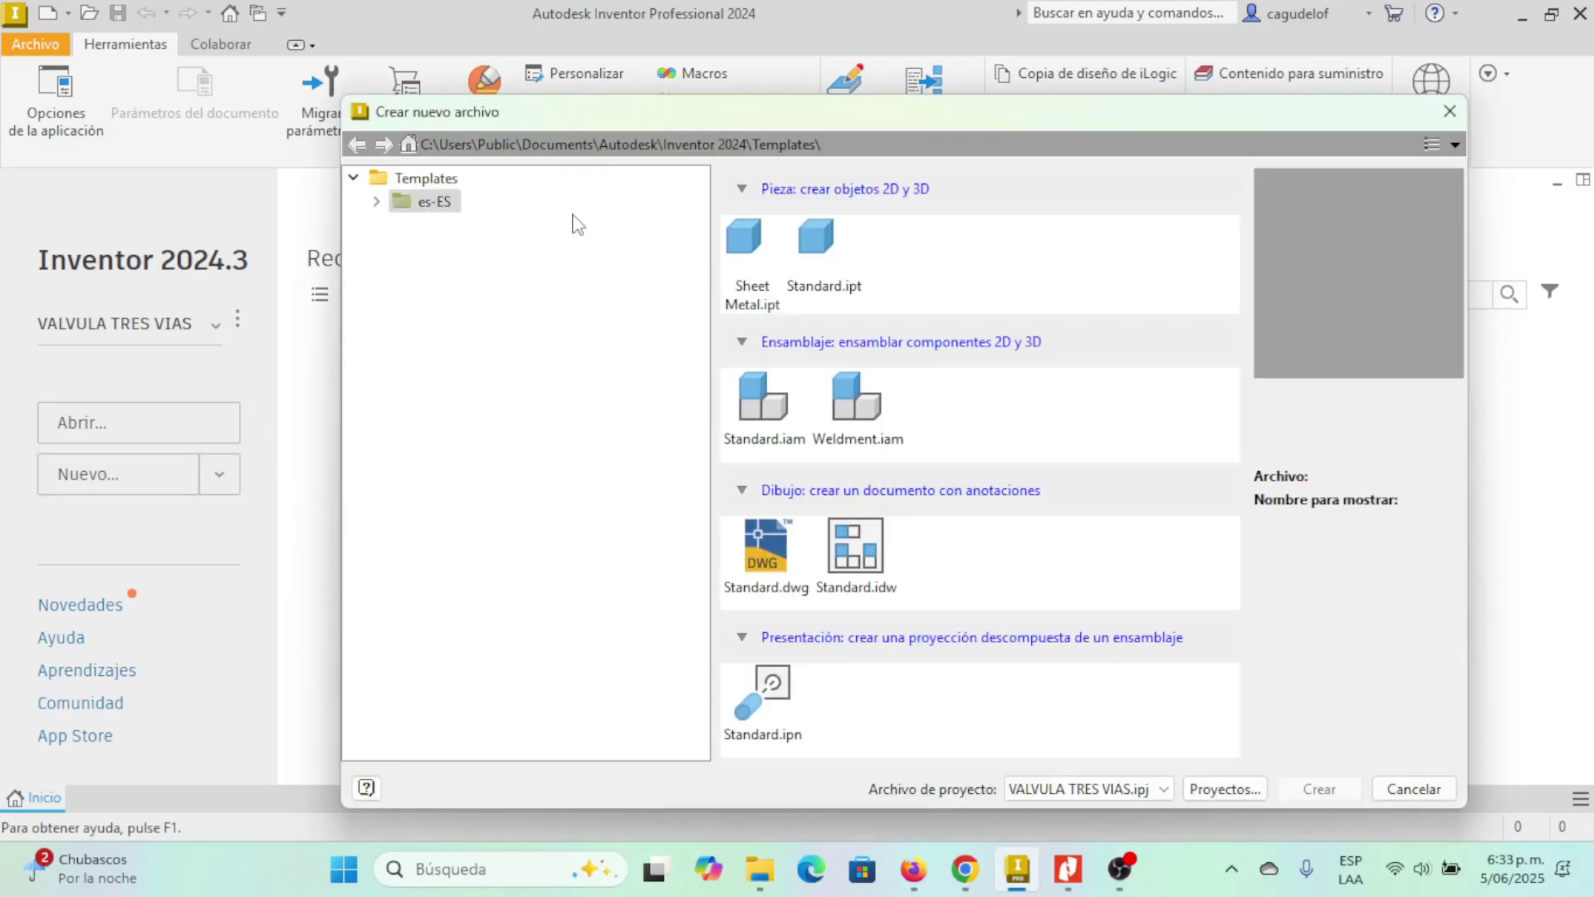
{"action": "double_click", "coordinate": [434, 202]}
{"action": "left_click", "coordinate": [449, 250]}
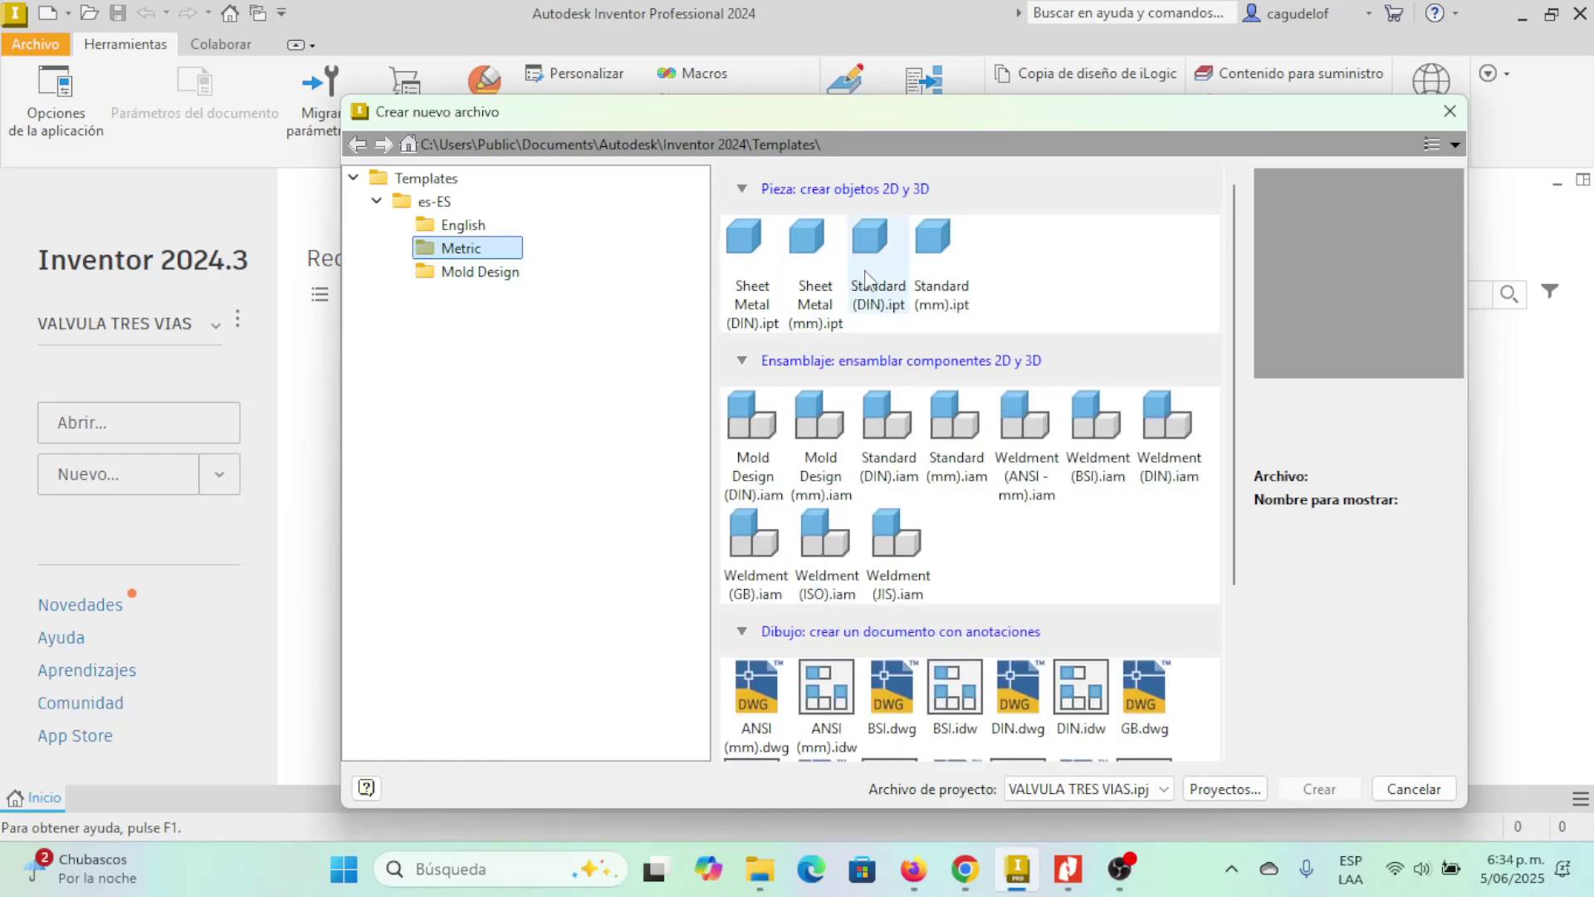
{"action": "left_click", "coordinate": [933, 250]}
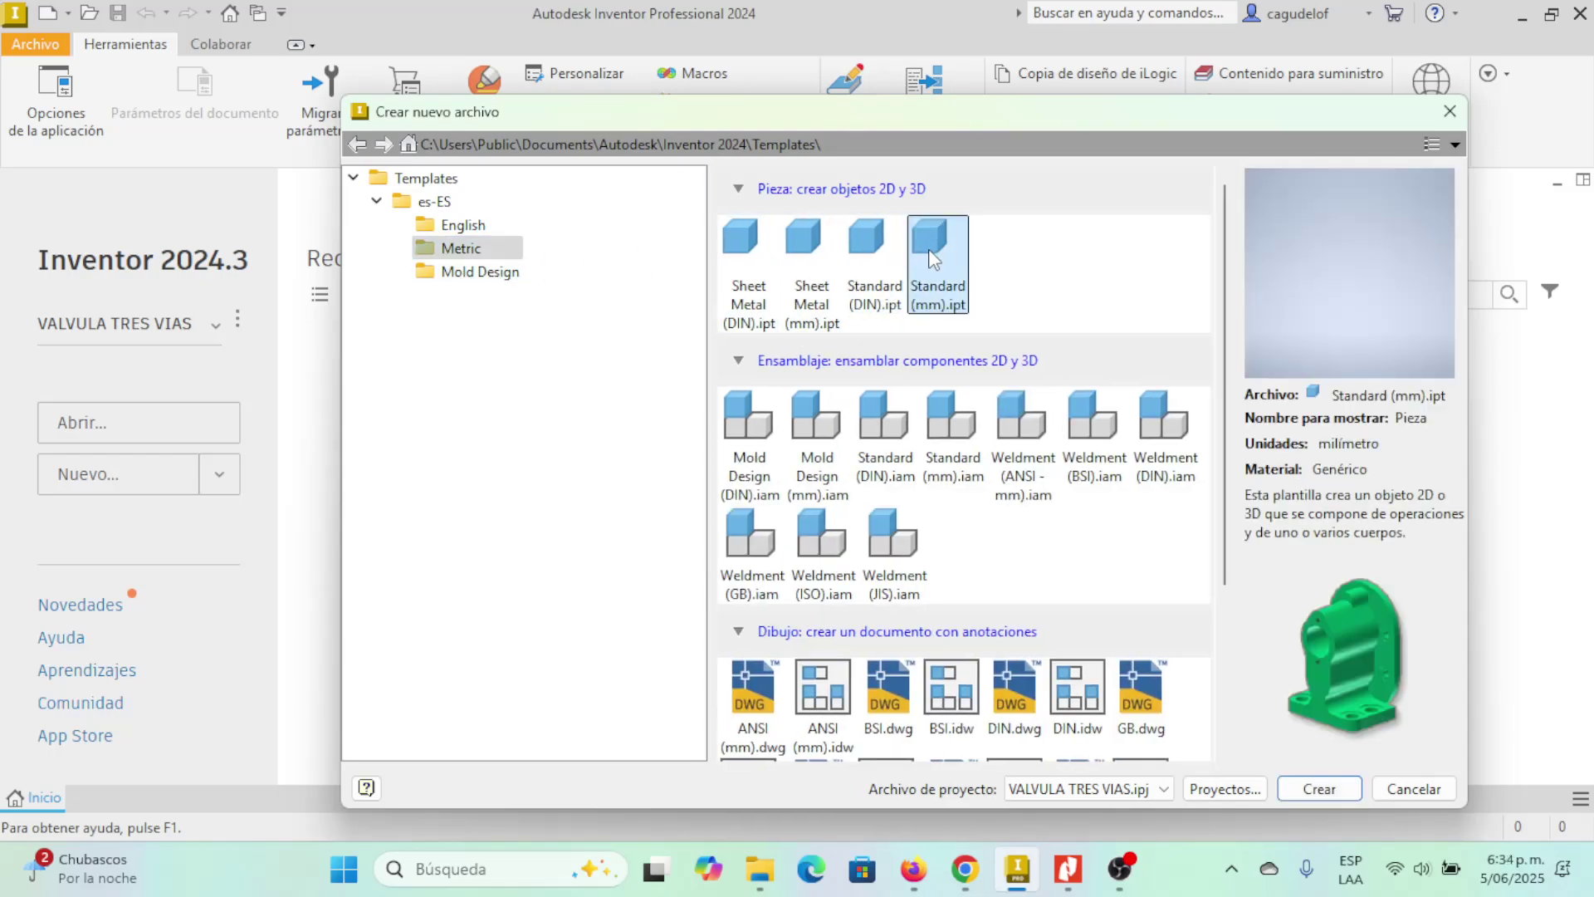
{"action": "left_click", "coordinate": [446, 251]}
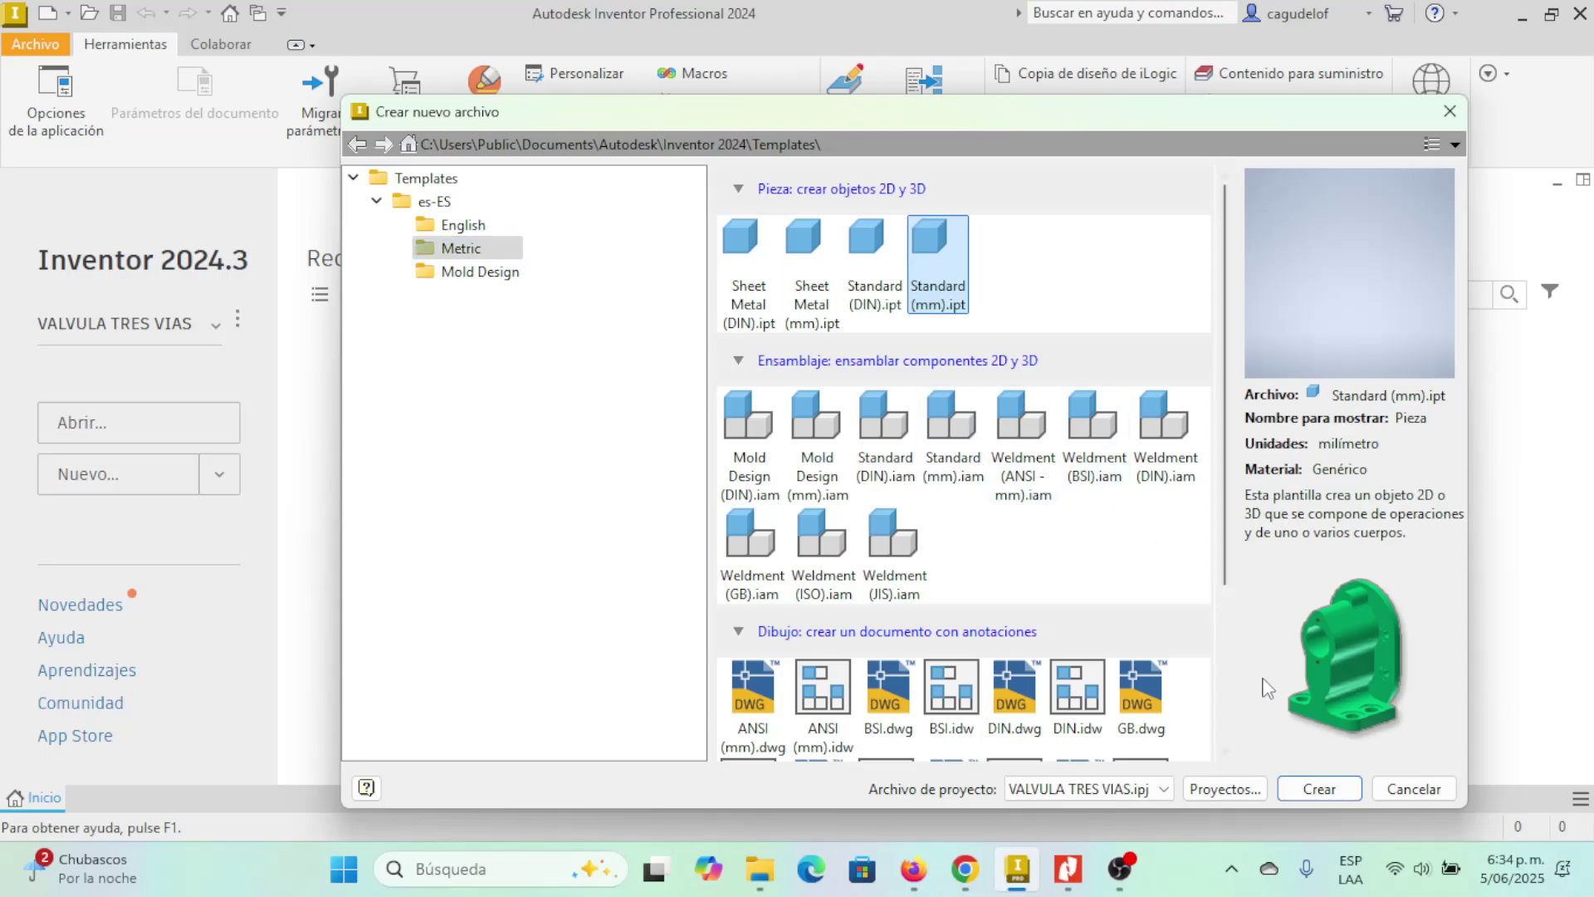
{"action": "left_click", "coordinate": [1310, 788]}
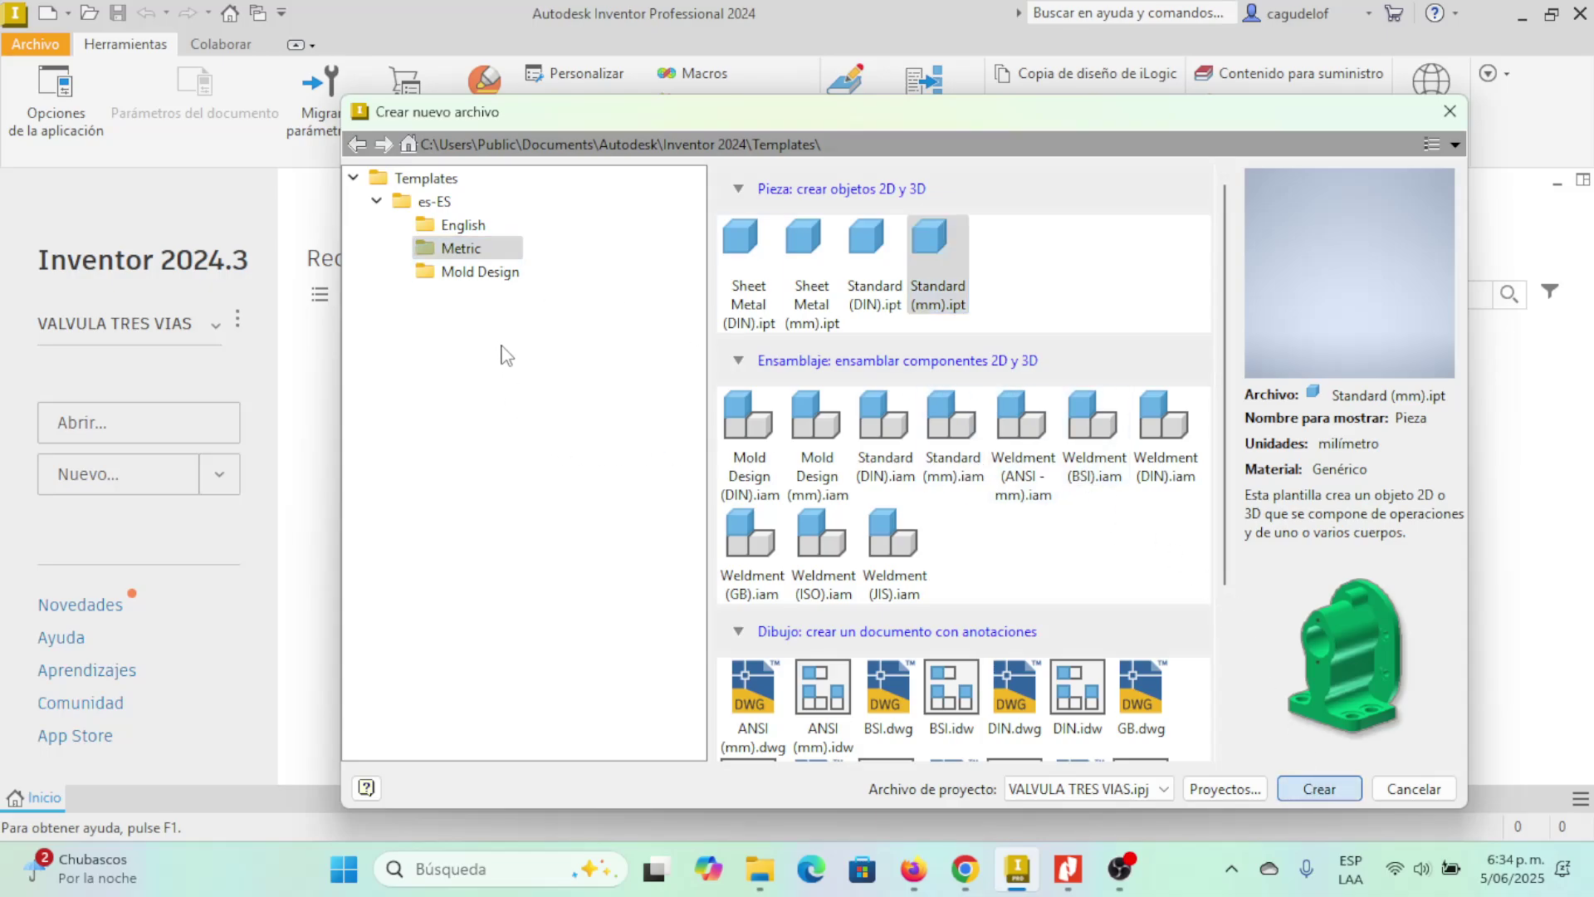
{"action": "left_click_drag", "start_coordinate": [569, 118], "coordinate": [604, 129]}
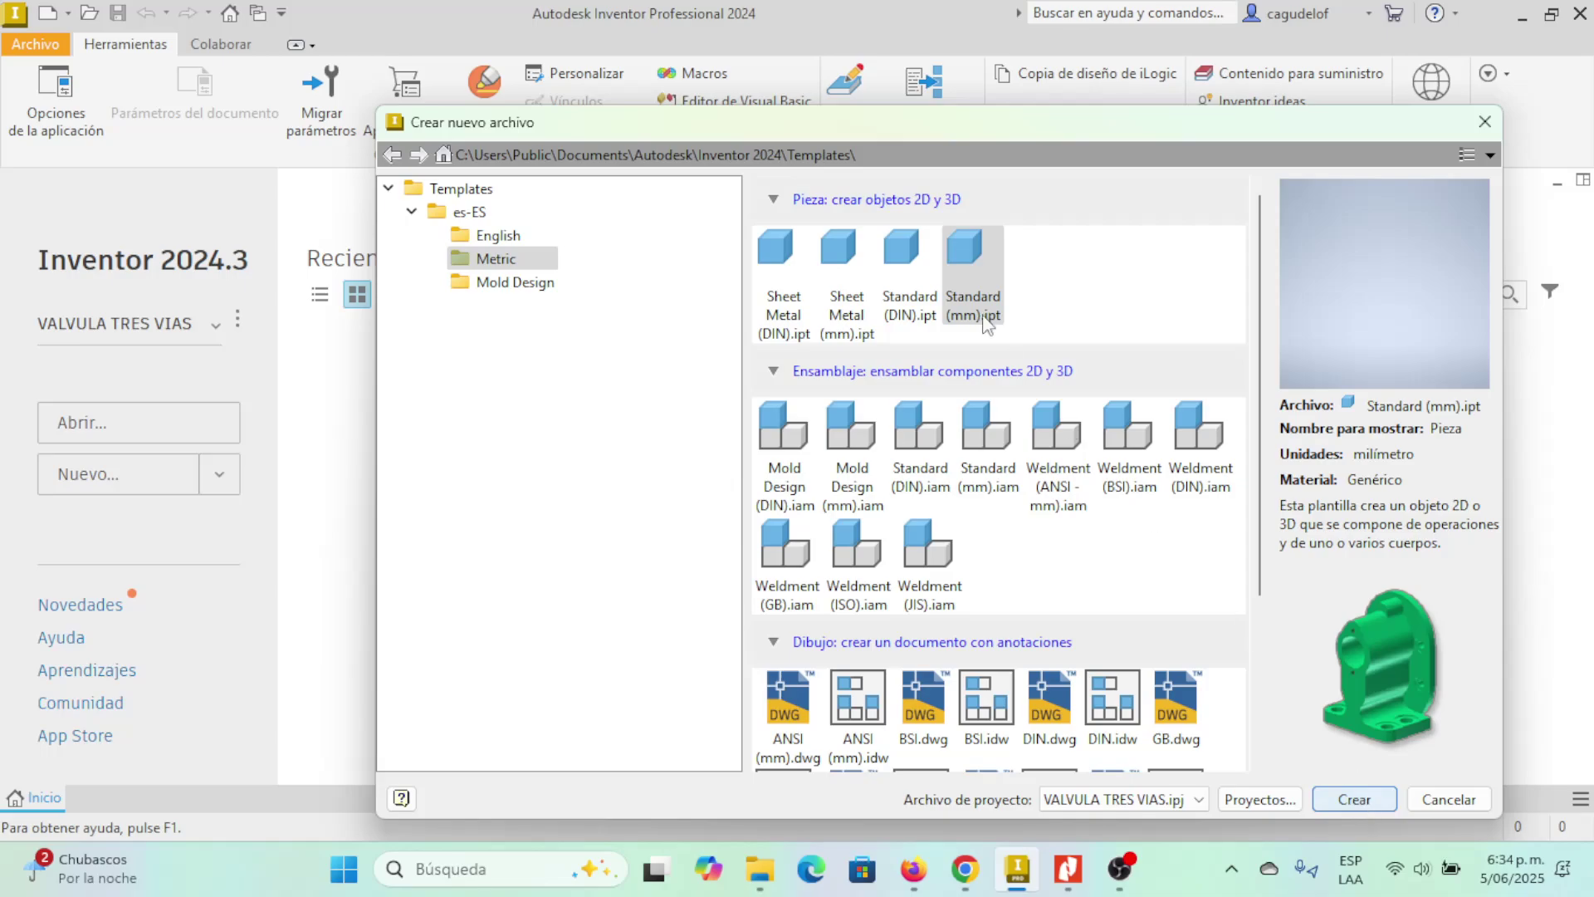
{"action": "left_click", "coordinate": [968, 267]}
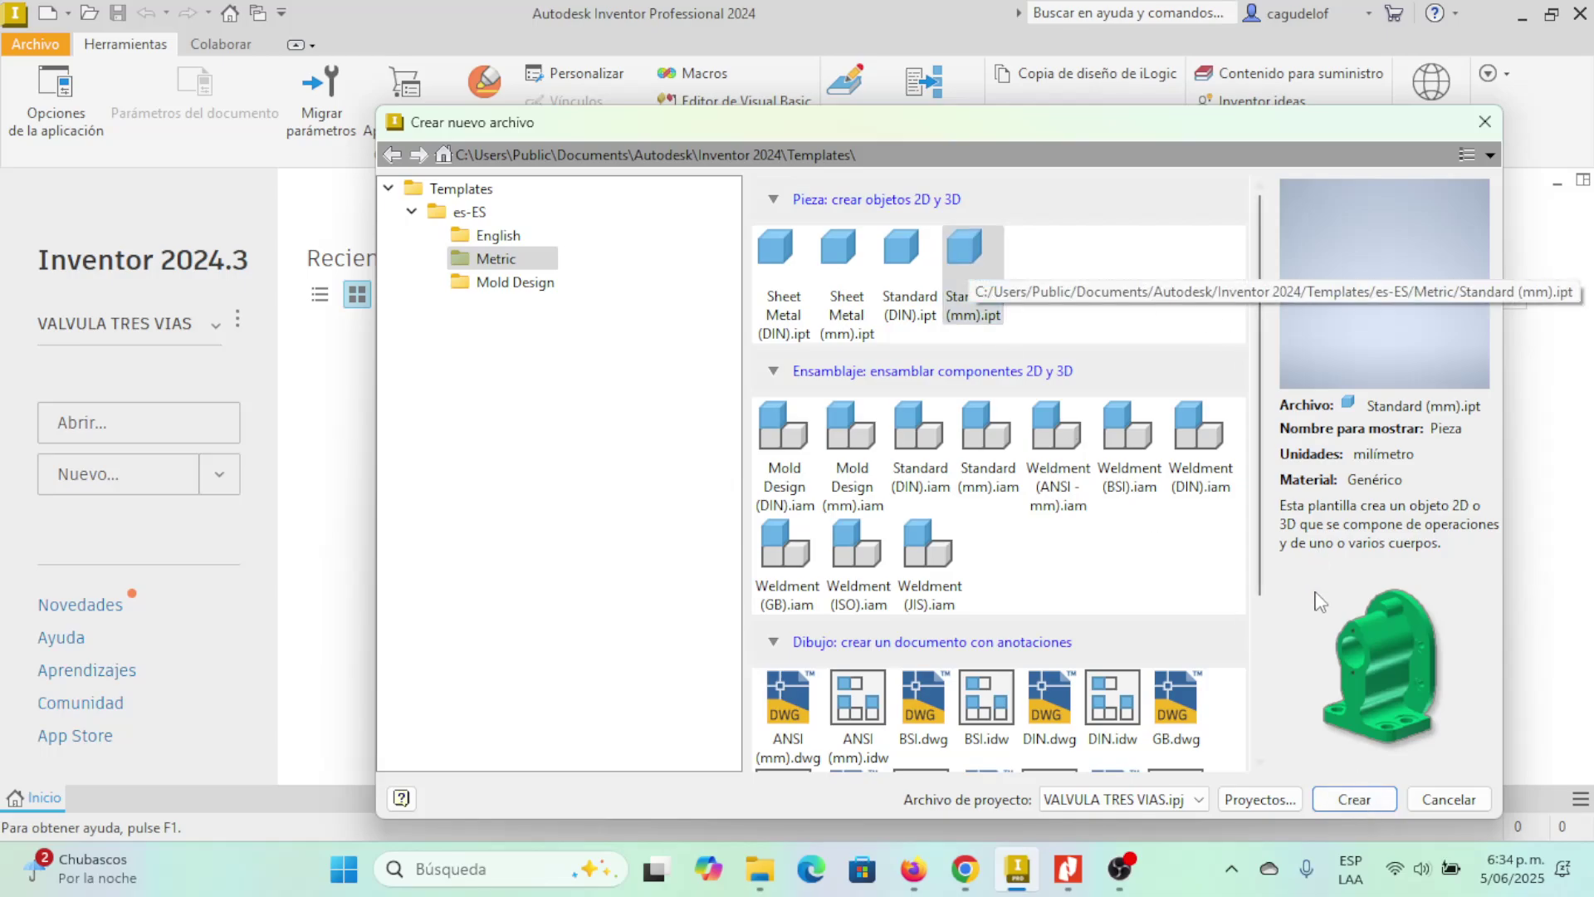
{"action": "left_click", "coordinate": [1371, 801]}
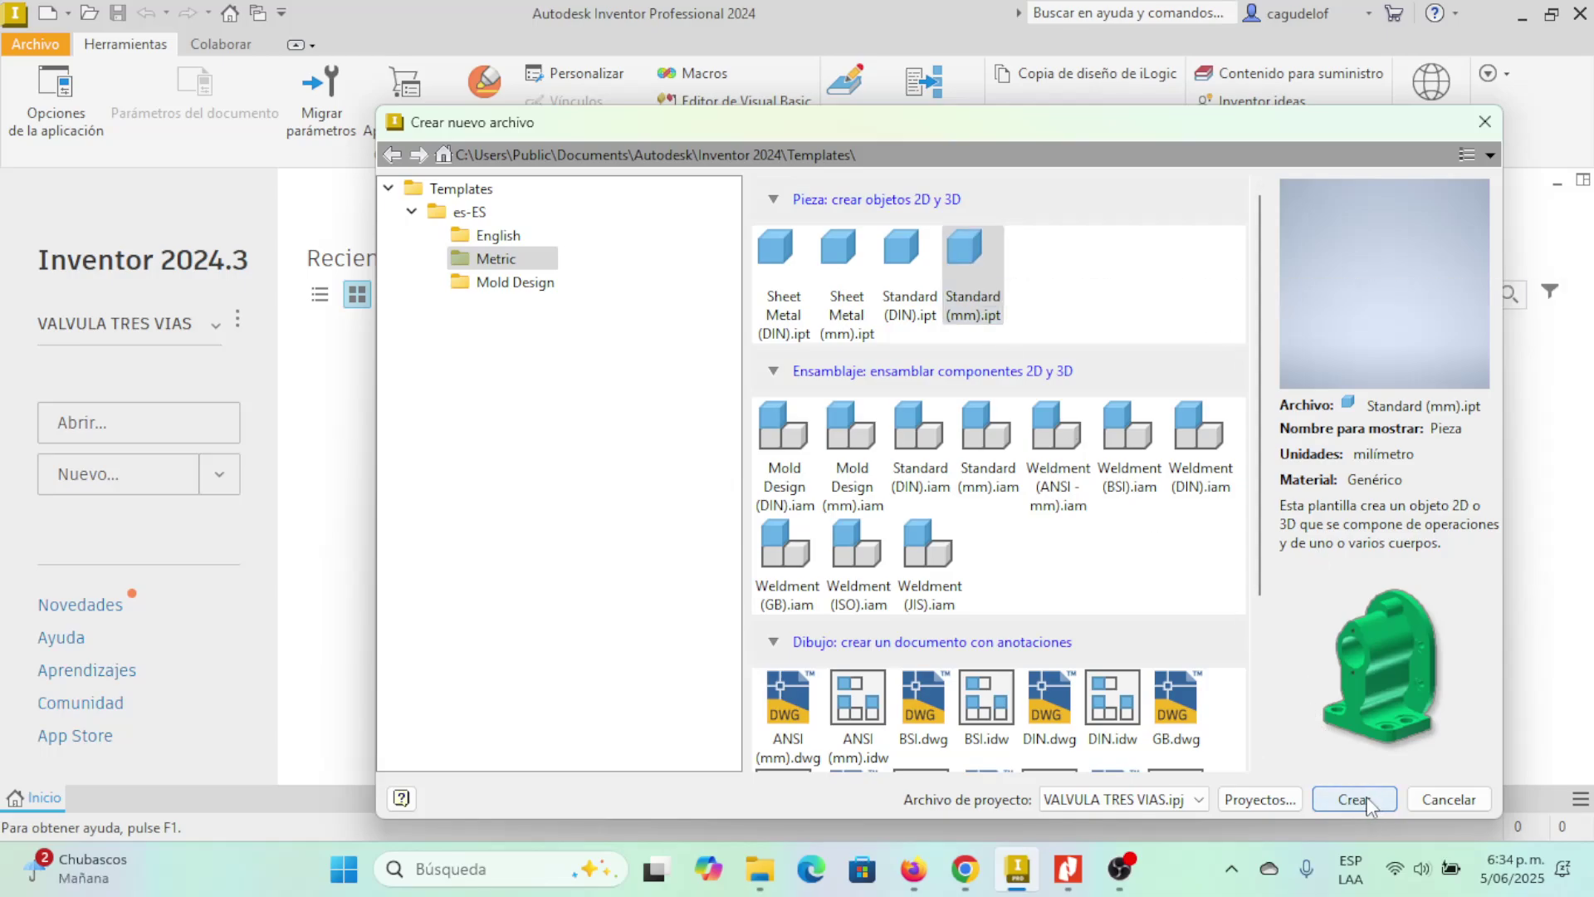
{"action": "left_click", "coordinate": [409, 213]}
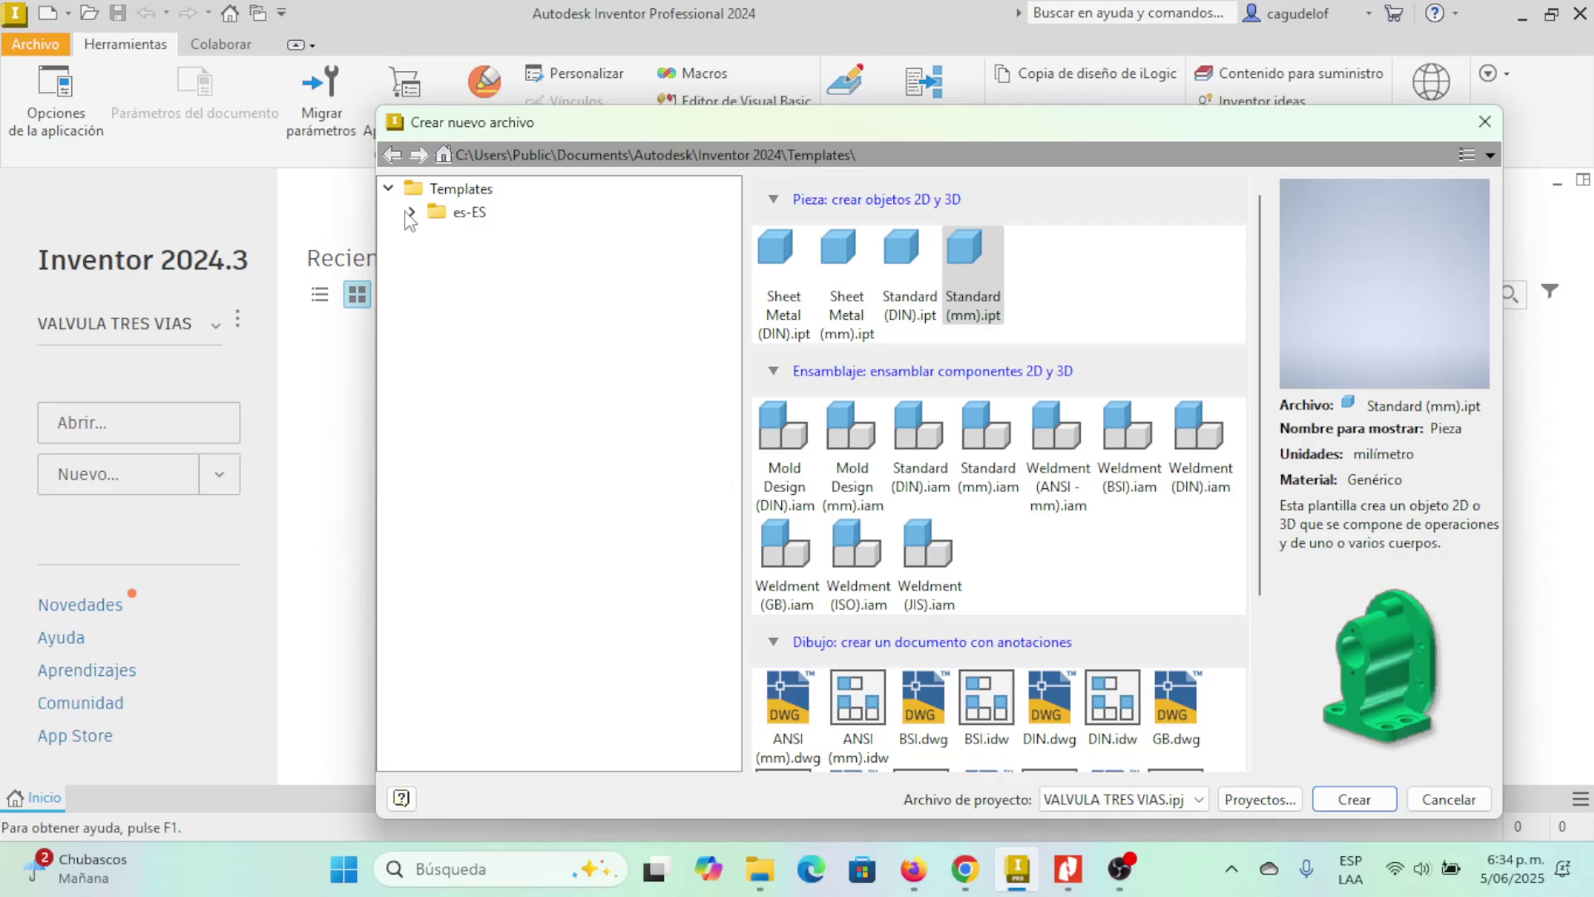
{"action": "left_click", "coordinate": [411, 214]}
{"action": "left_click", "coordinate": [408, 213]}
{"action": "left_click", "coordinate": [407, 212]}
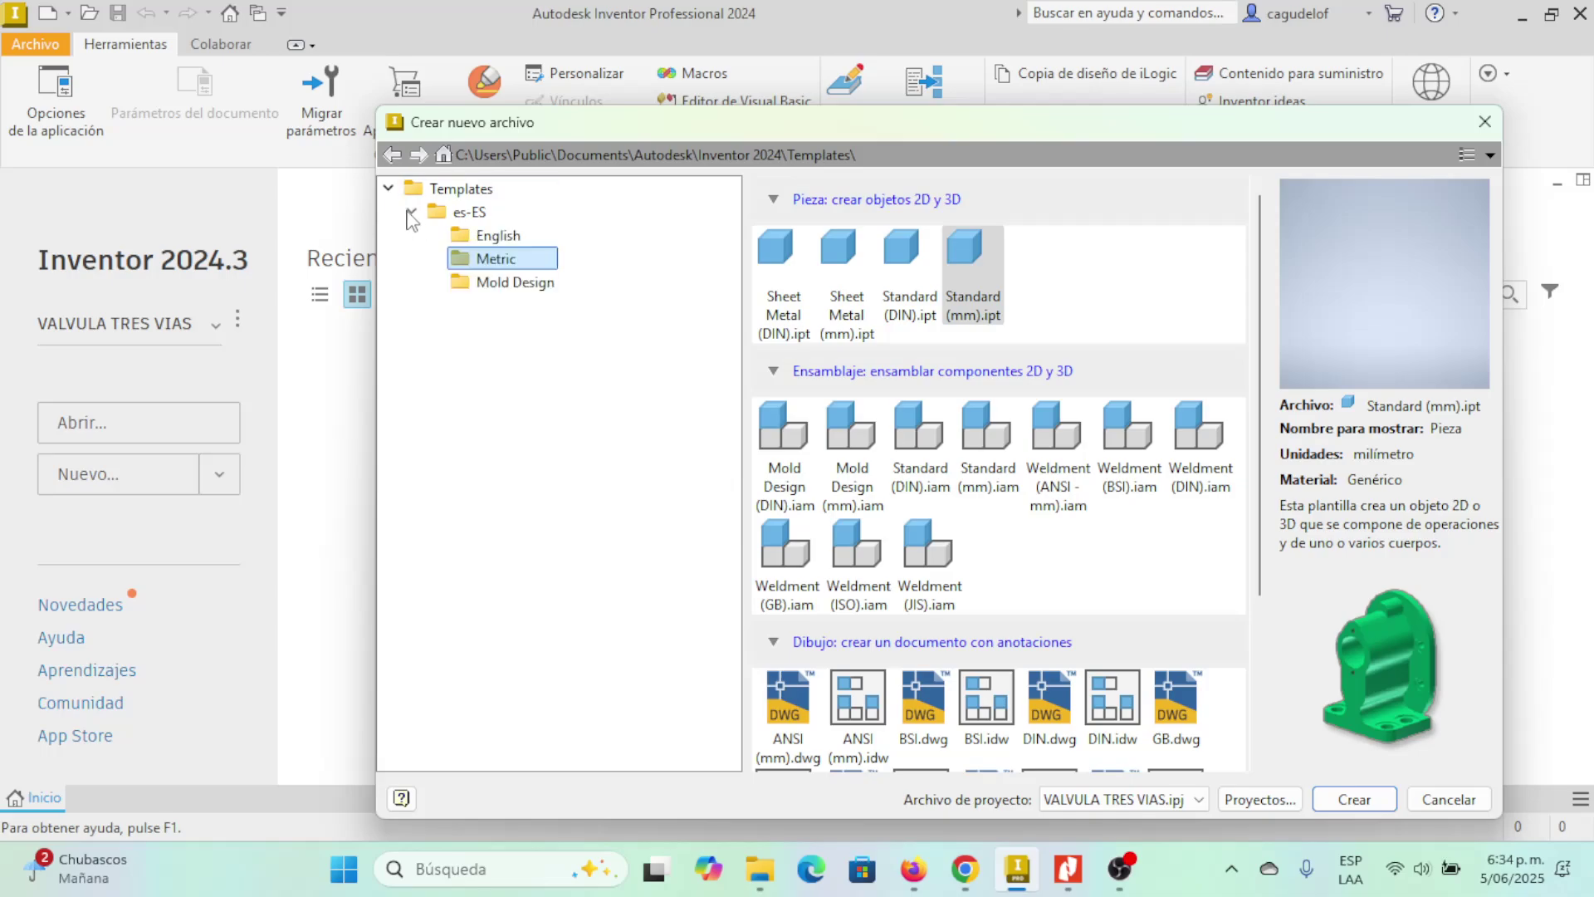
- Create a new part from the Metric template Standard (mm).ipt
{"action": "left_click", "coordinate": [486, 238]}
{"action": "left_click", "coordinate": [495, 261]}
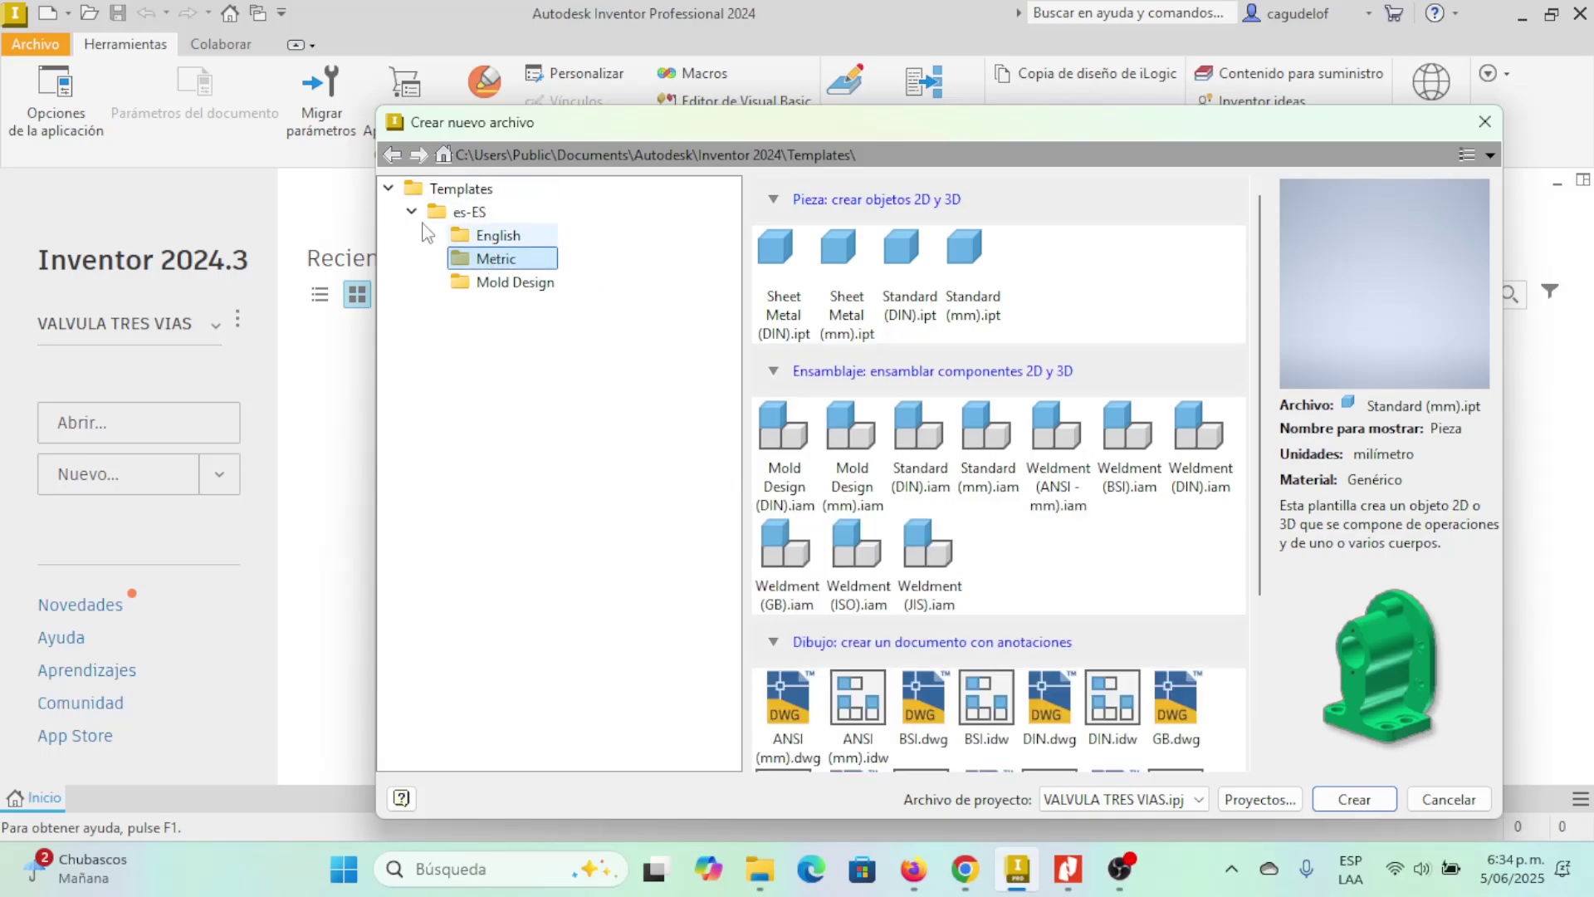
{"action": "left_click", "coordinate": [971, 262]}
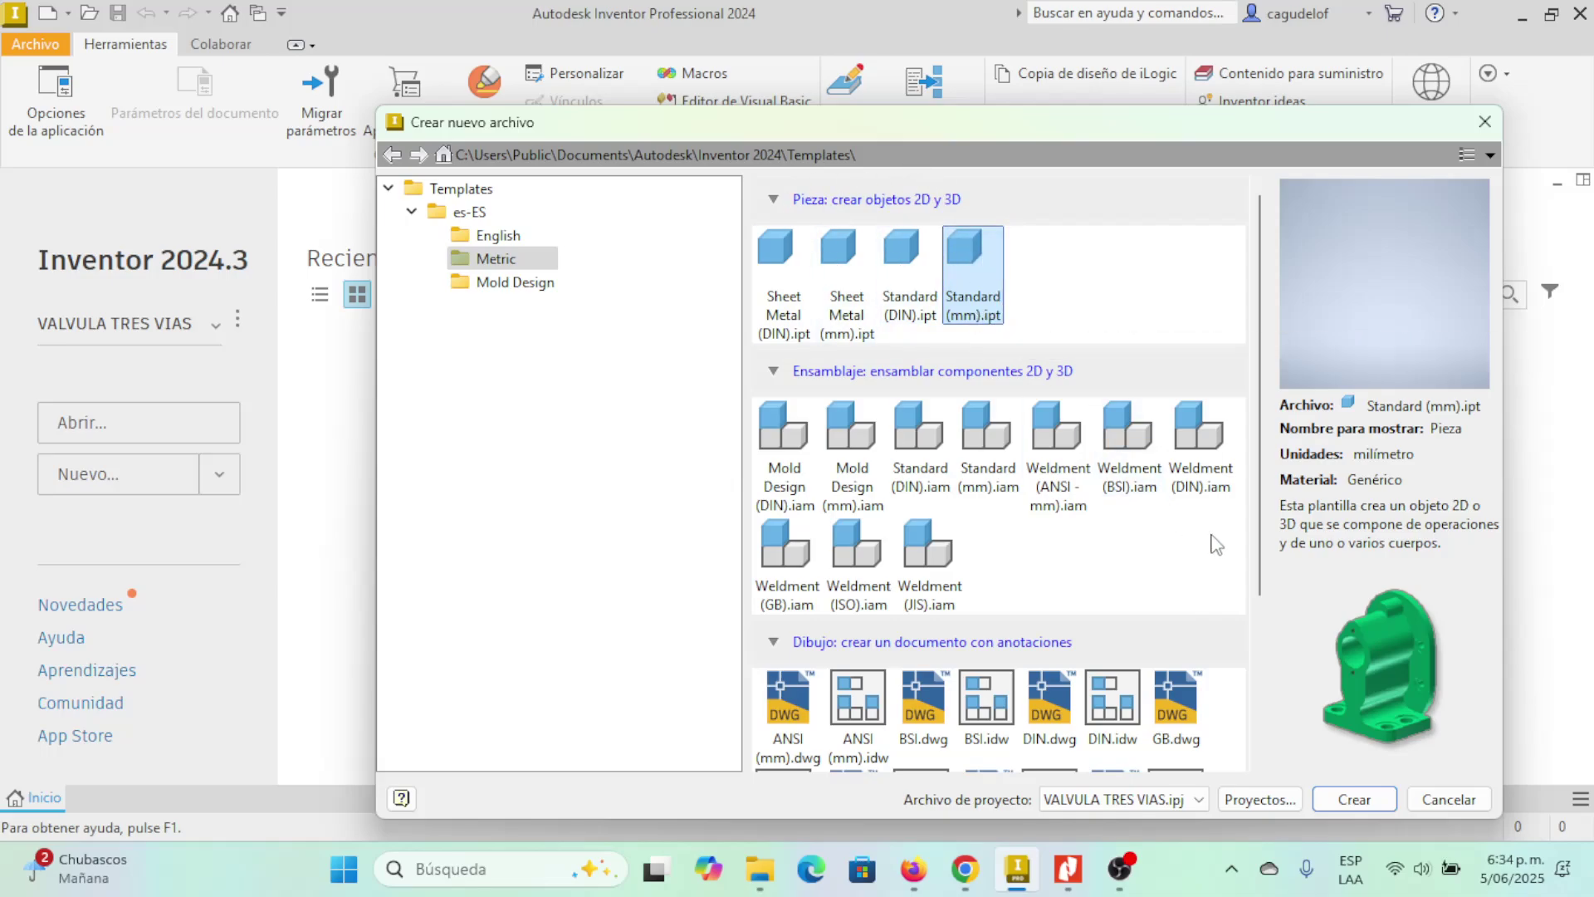
{"action": "left_click", "coordinate": [1368, 796]}
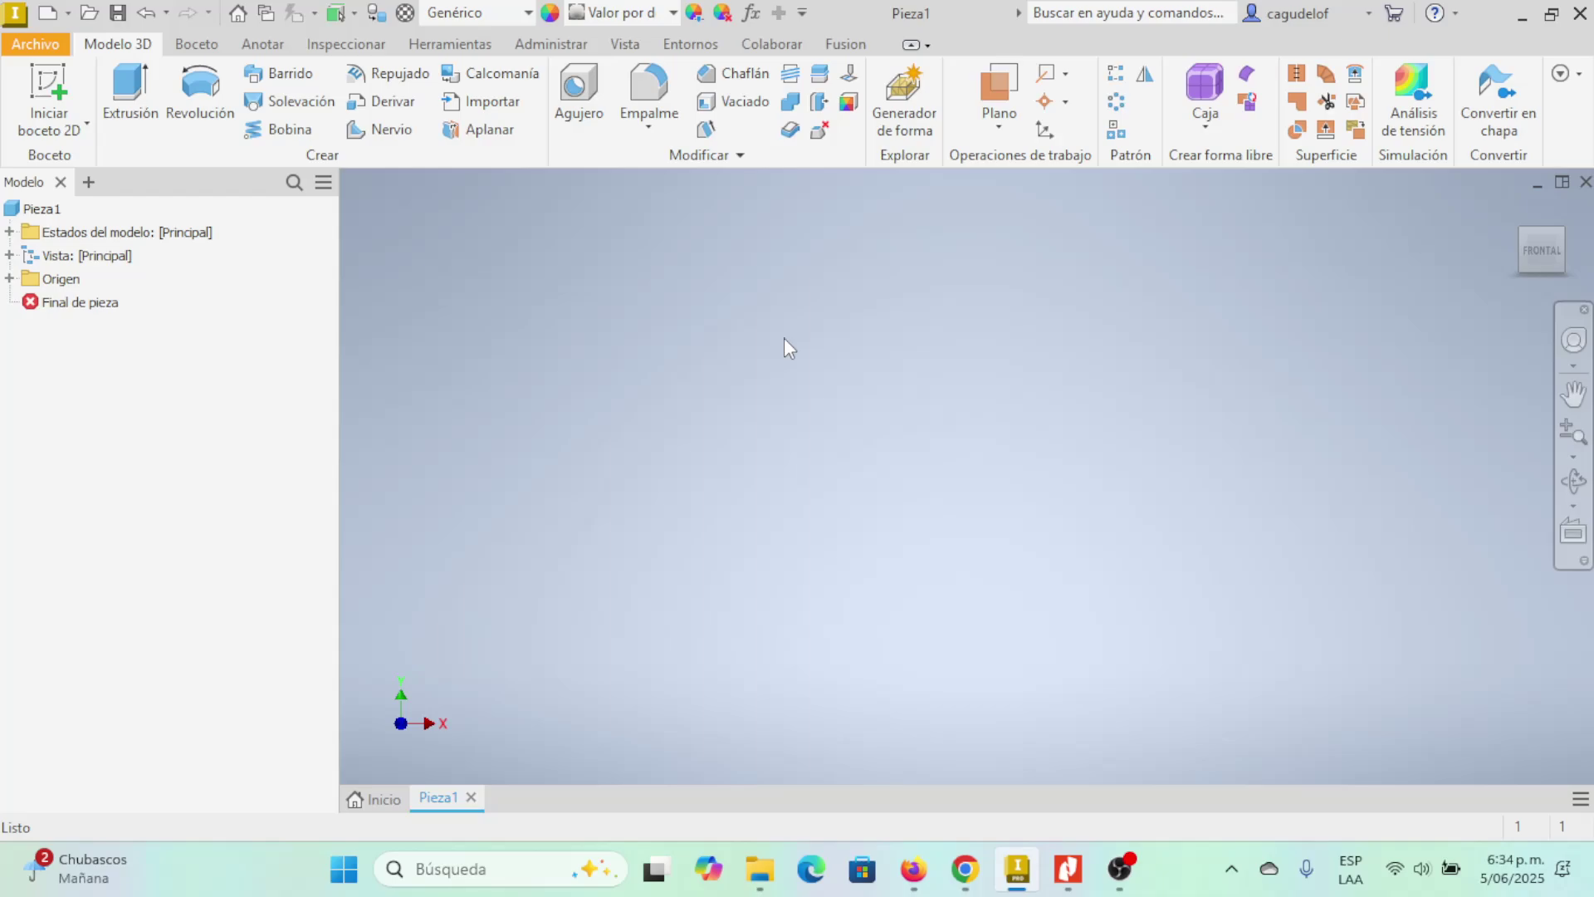
- Switch to Chrome and review the Cuerpo drawing at 90%: its front view, section B-B and Detail C
{"action": "key", "text": "alt+Tab"}
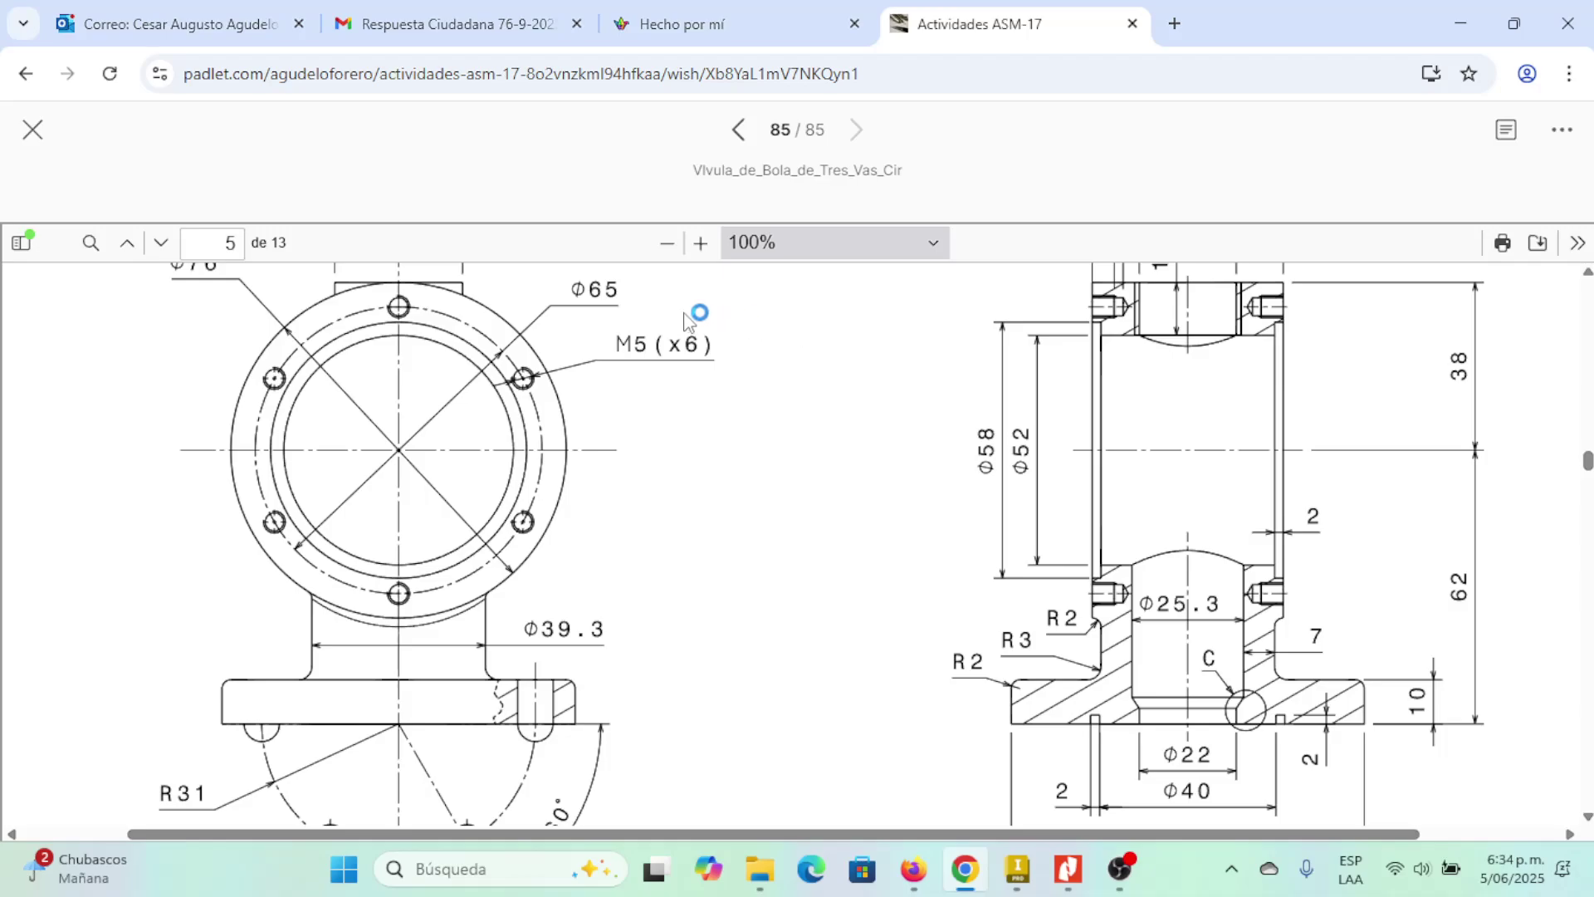
{"action": "left_click", "coordinate": [668, 254]}
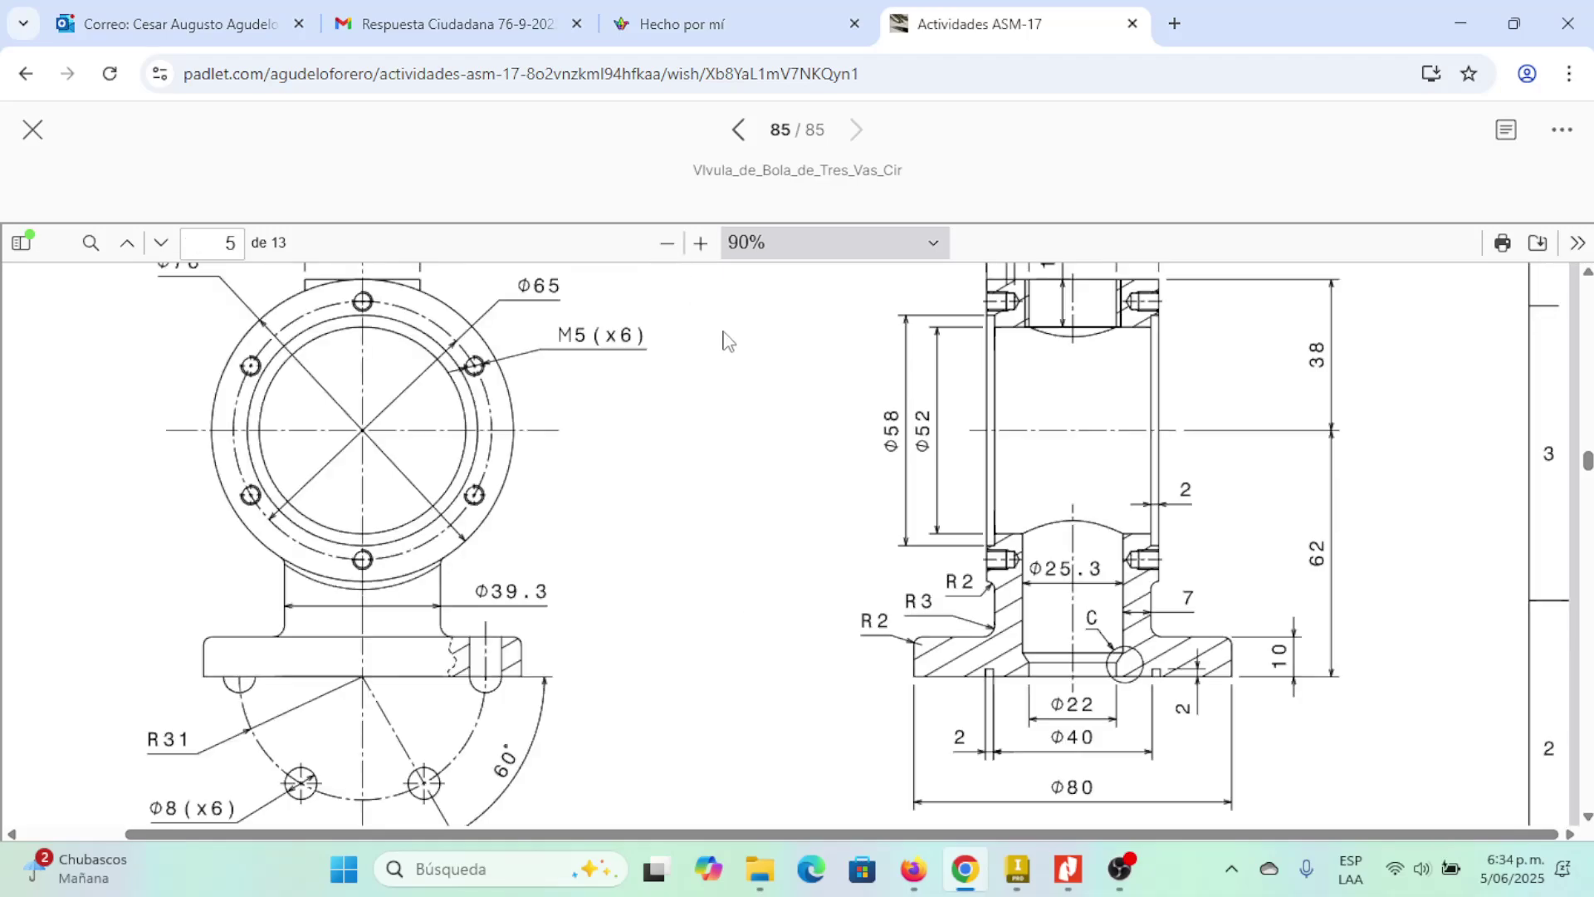
{"action": "scroll", "coordinate": [742, 366], "scroll_direction": "left", "scroll_amount": 1}
{"action": "scroll", "coordinate": [742, 366], "scroll_direction": "up", "scroll_amount": 1}
{"action": "scroll", "coordinate": [745, 374], "scroll_direction": "up", "scroll_amount": 1}
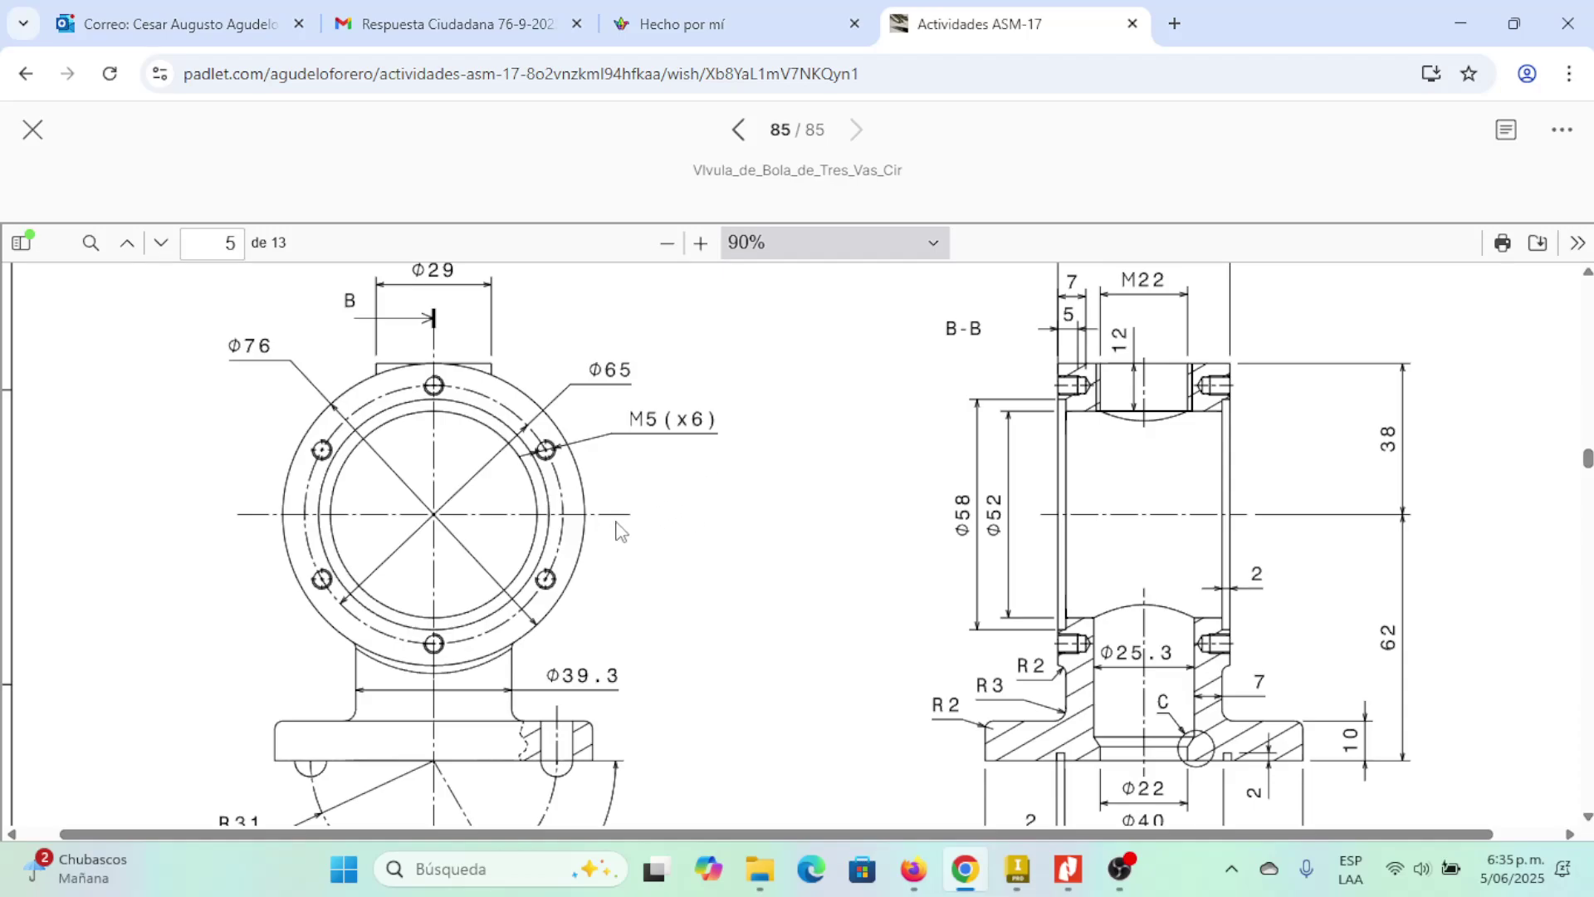
{"action": "scroll", "coordinate": [615, 591], "scroll_direction": "down", "scroll_amount": 1}
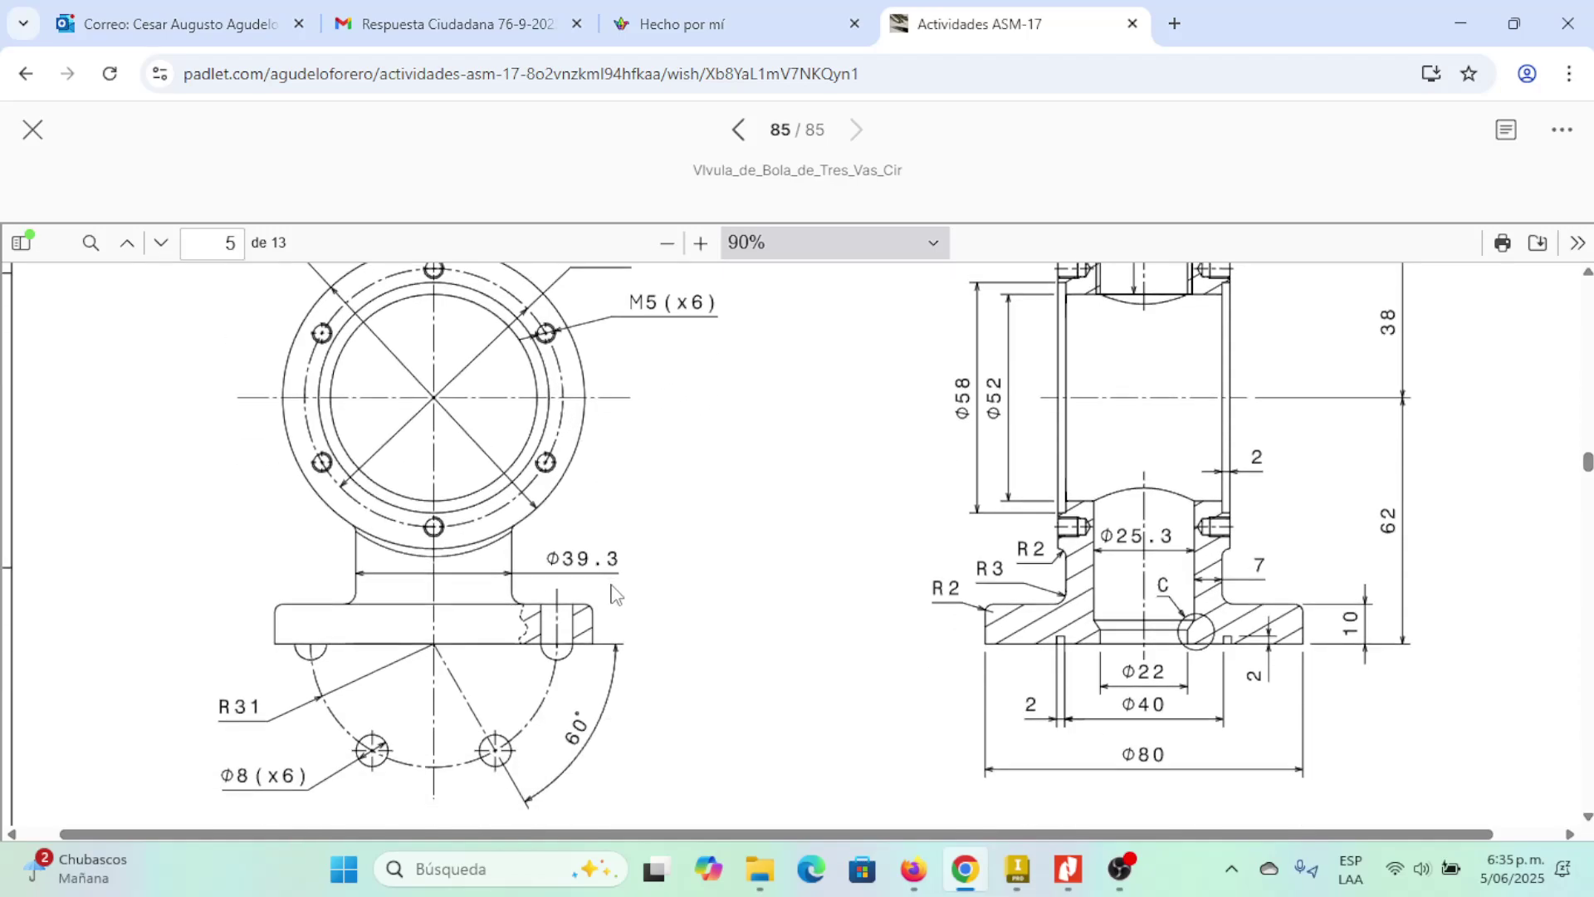
{"action": "scroll", "coordinate": [619, 565], "scroll_direction": "up", "scroll_amount": 1}
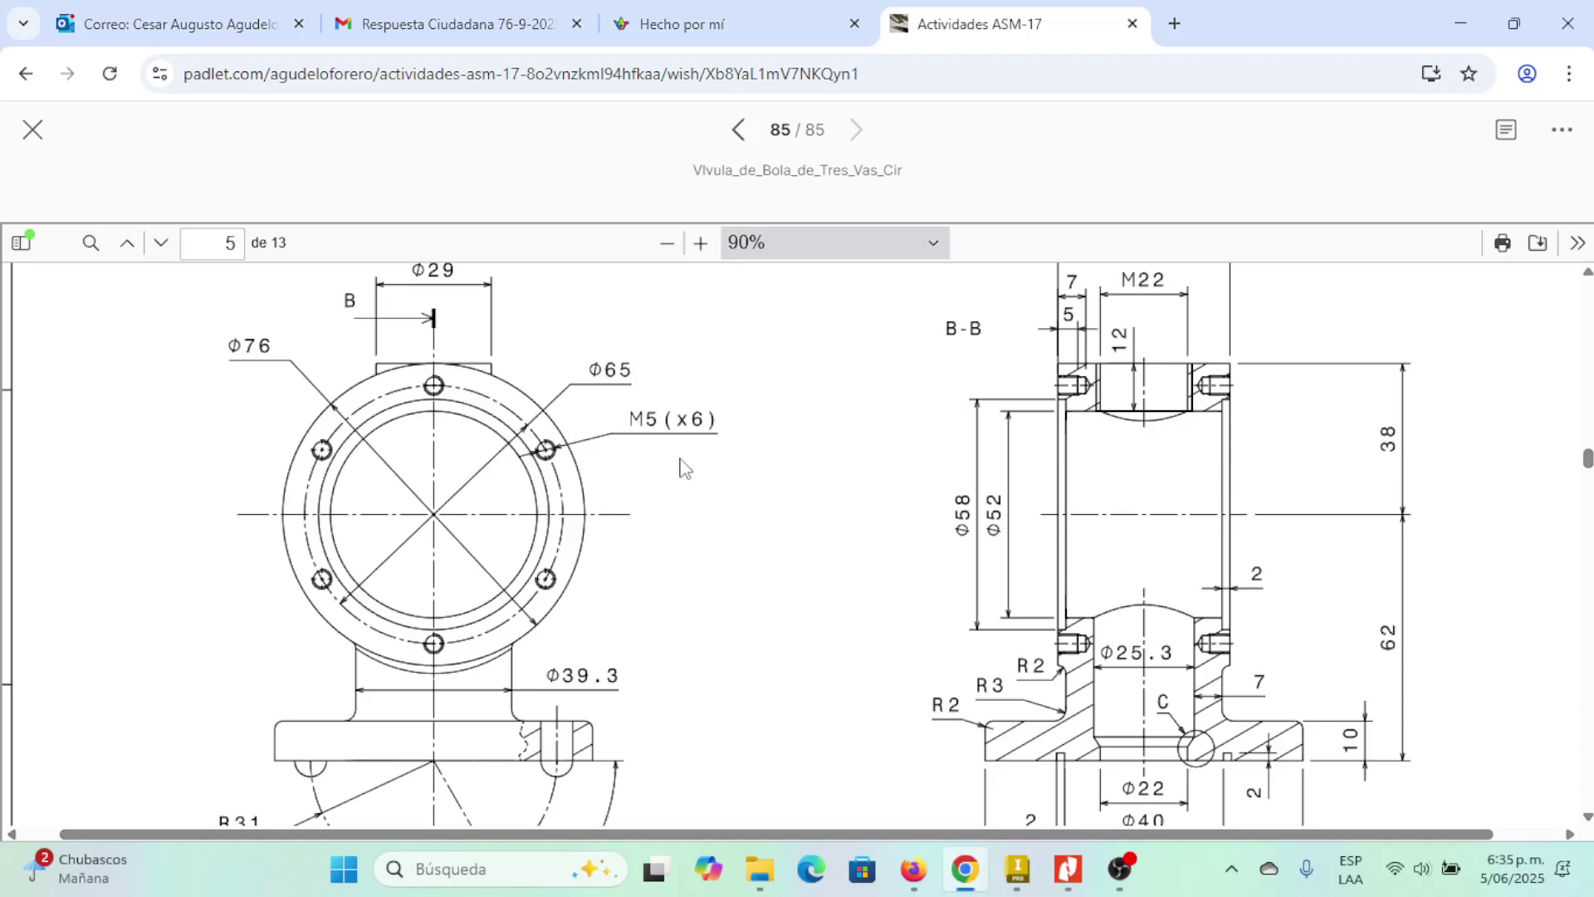
{"action": "scroll", "coordinate": [673, 461], "scroll_direction": "down", "scroll_amount": 10}
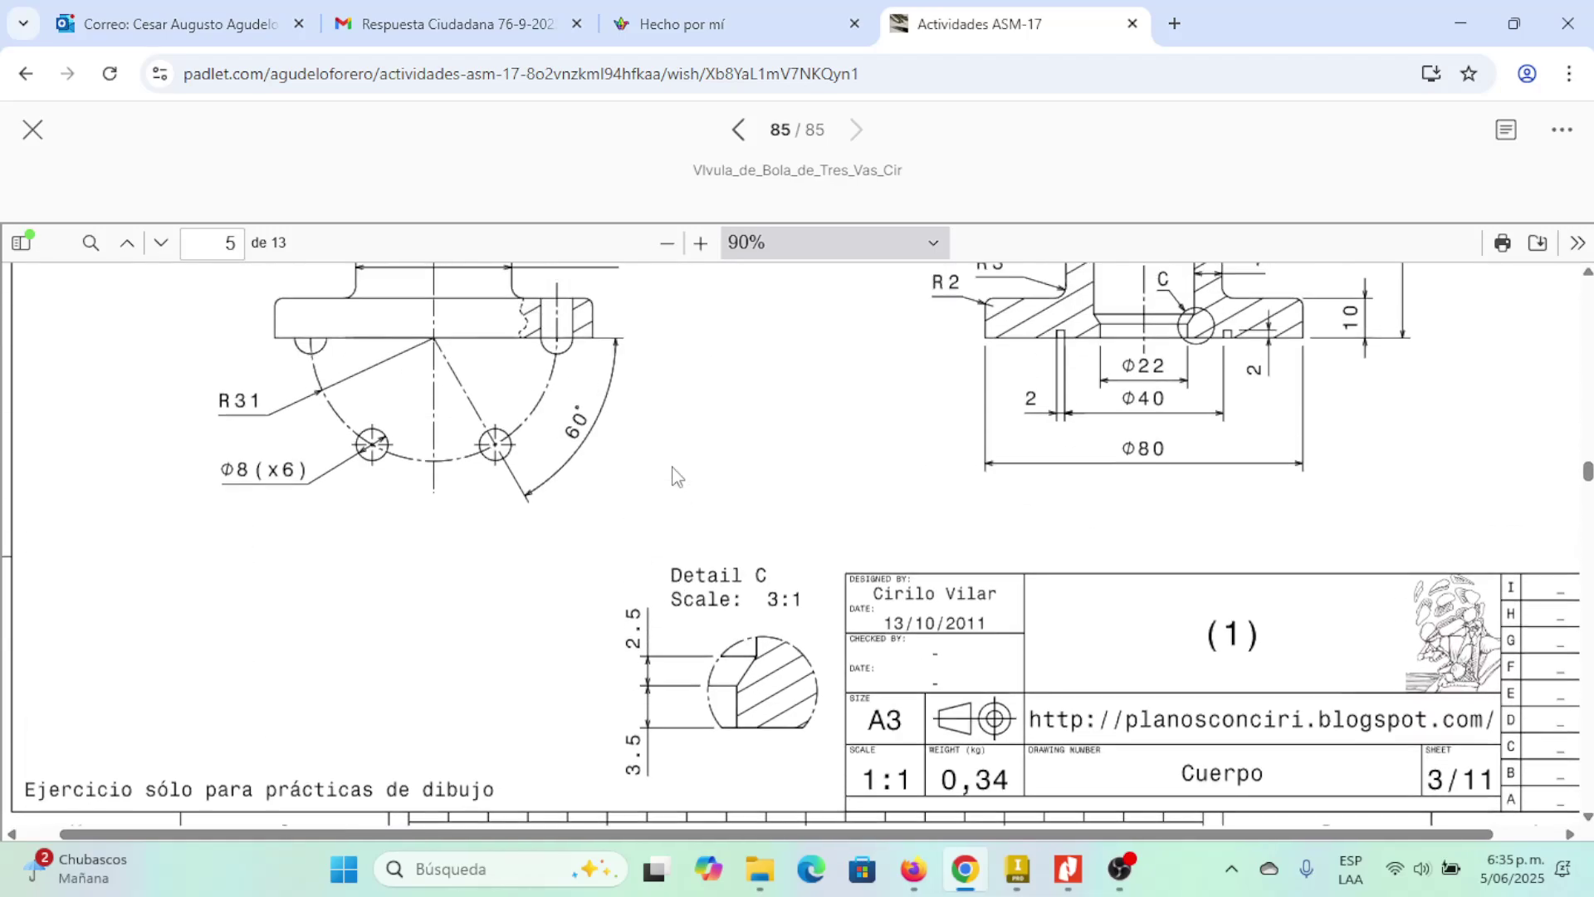
{"action": "scroll", "coordinate": [675, 477], "scroll_direction": "down", "scroll_amount": 3}
{"action": "scroll", "coordinate": [677, 475], "scroll_direction": "up", "scroll_amount": 4}
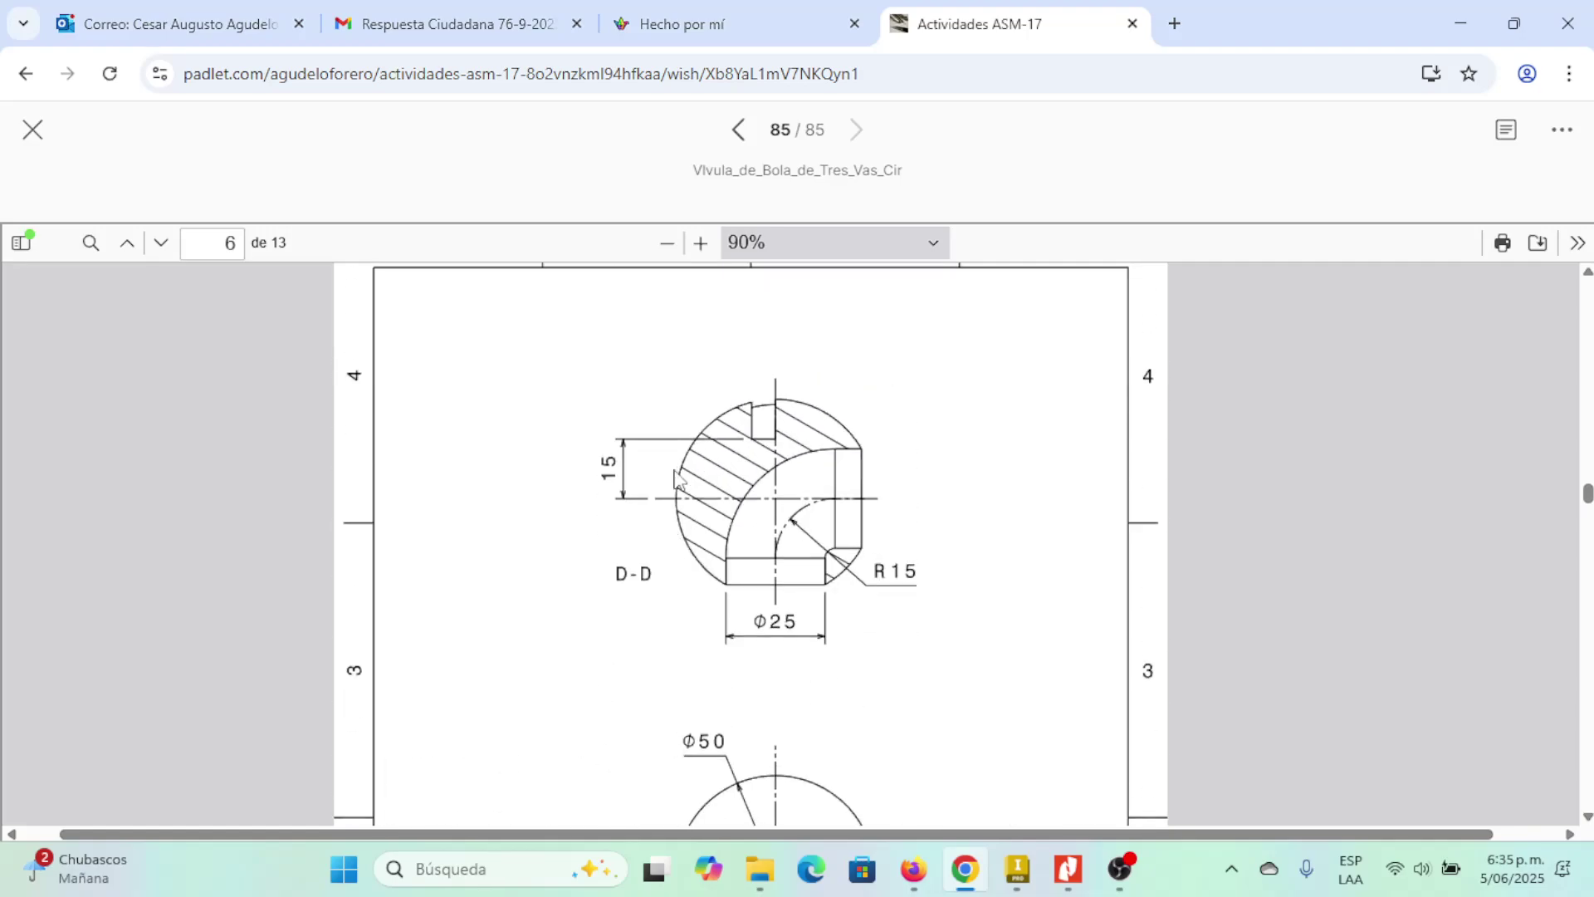
- Leaf back through the drawing set from the Bola pages to the exploded view and examine the Cuerpo, part 1, at 130%
{"action": "scroll", "coordinate": [689, 488], "scroll_direction": "down", "scroll_amount": 6}
{"action": "scroll", "coordinate": [694, 491], "scroll_direction": "down", "scroll_amount": 5}
{"action": "scroll", "coordinate": [647, 493], "scroll_direction": "up", "scroll_amount": 15}
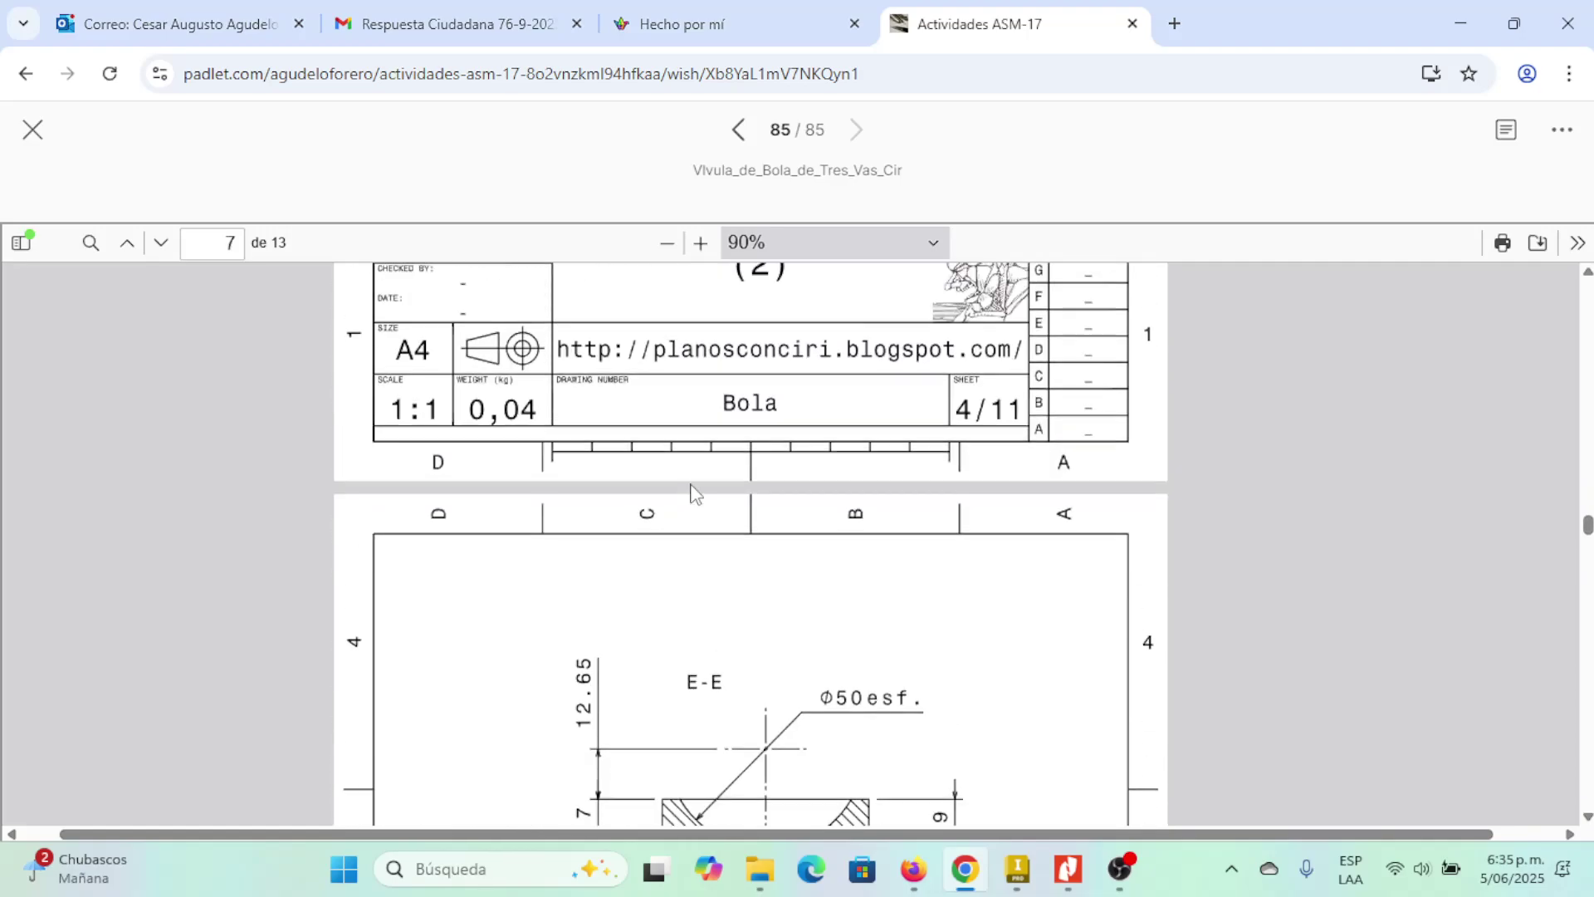
{"action": "scroll", "coordinate": [603, 496], "scroll_direction": "up", "scroll_amount": 4}
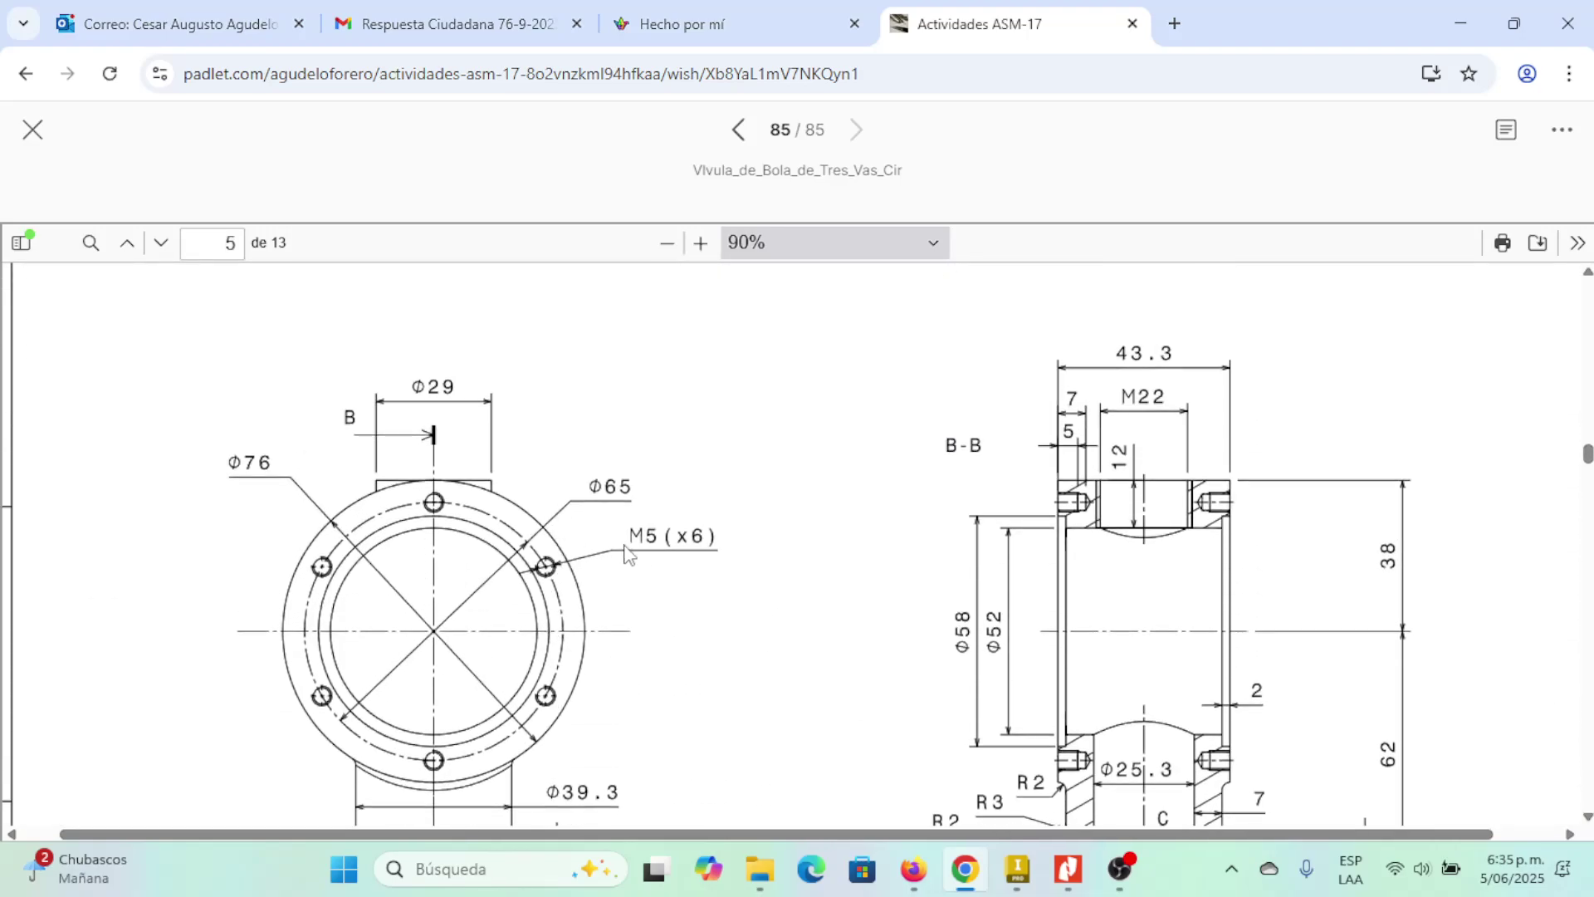
{"action": "scroll", "coordinate": [622, 548], "scroll_direction": "up", "scroll_amount": 8}
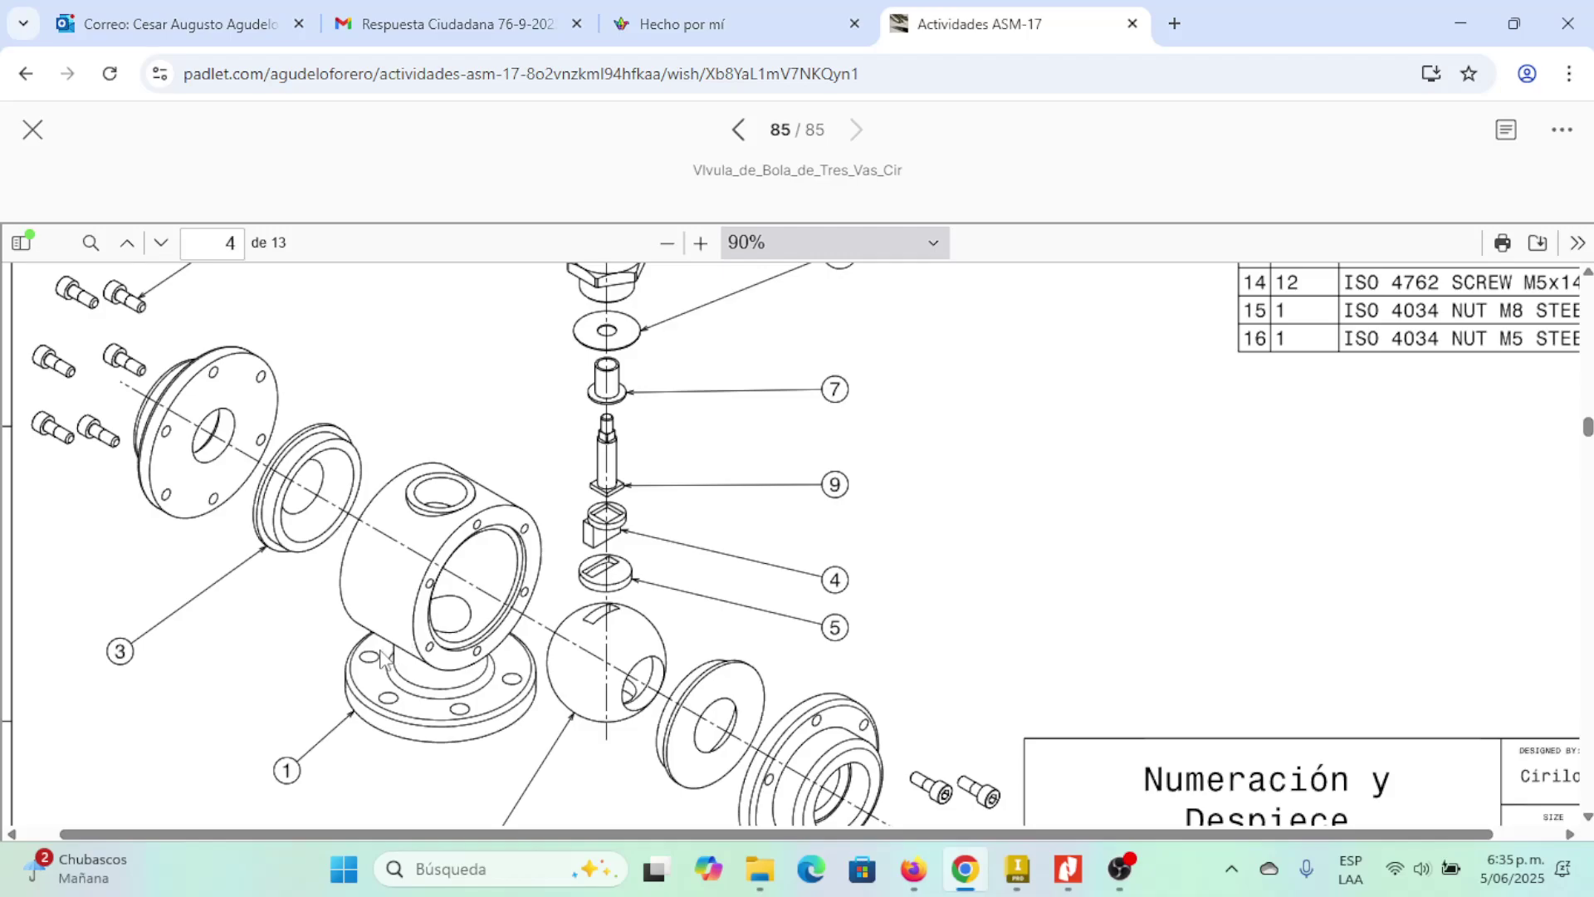
{"action": "scroll", "coordinate": [383, 660], "scroll_direction": "up", "scroll_amount": 2, "text": "ctrl"}
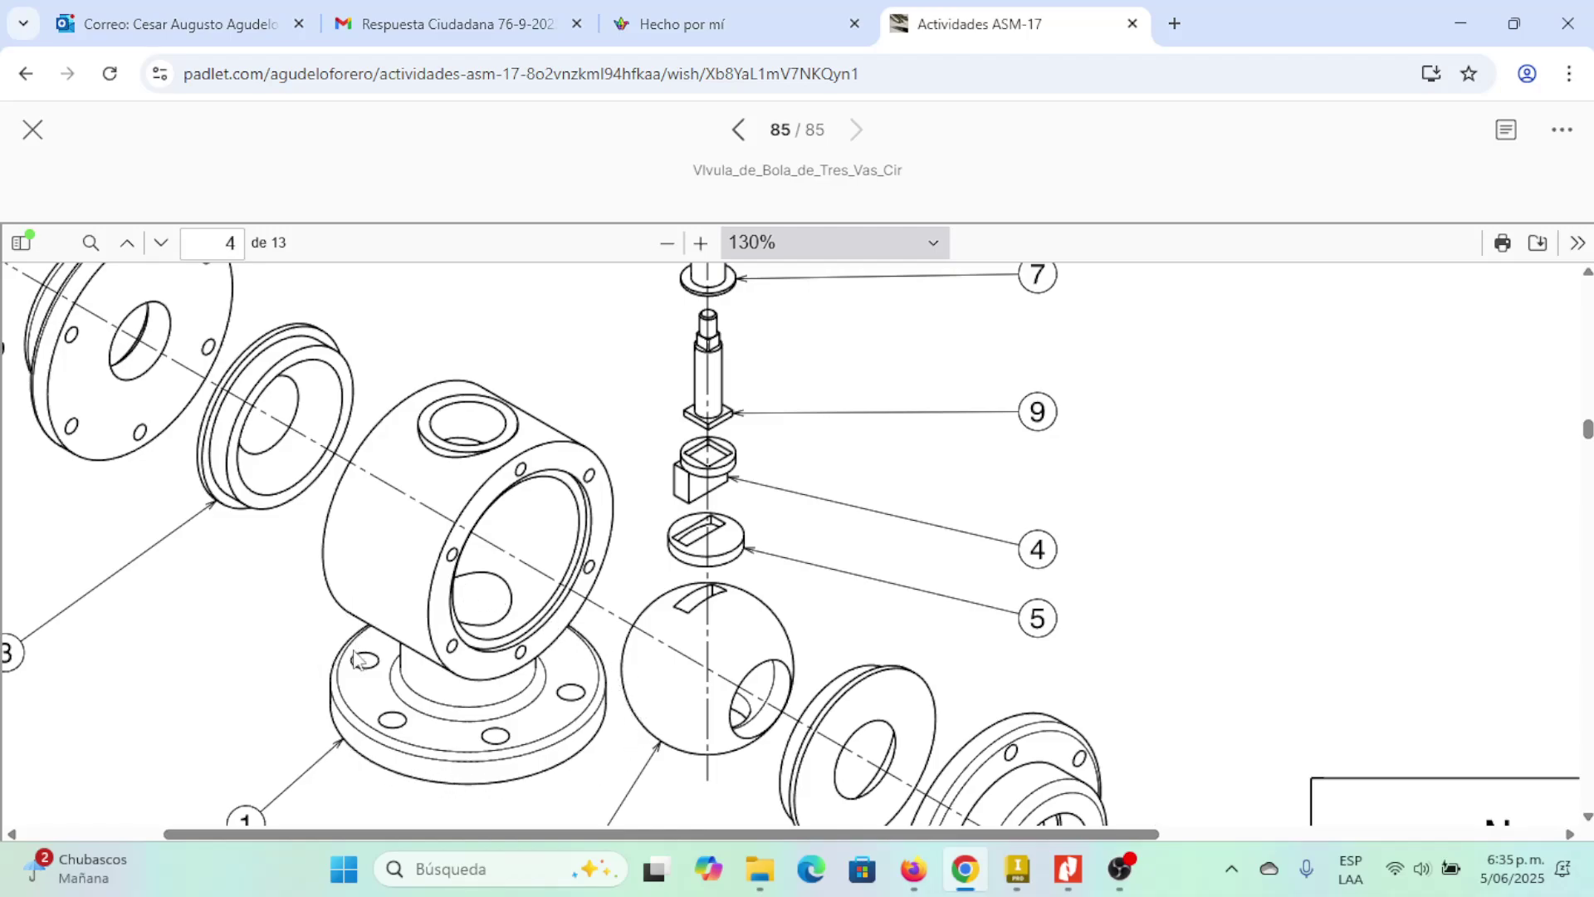
{"action": "scroll", "coordinate": [465, 643], "scroll_direction": "down", "scroll_amount": 3}
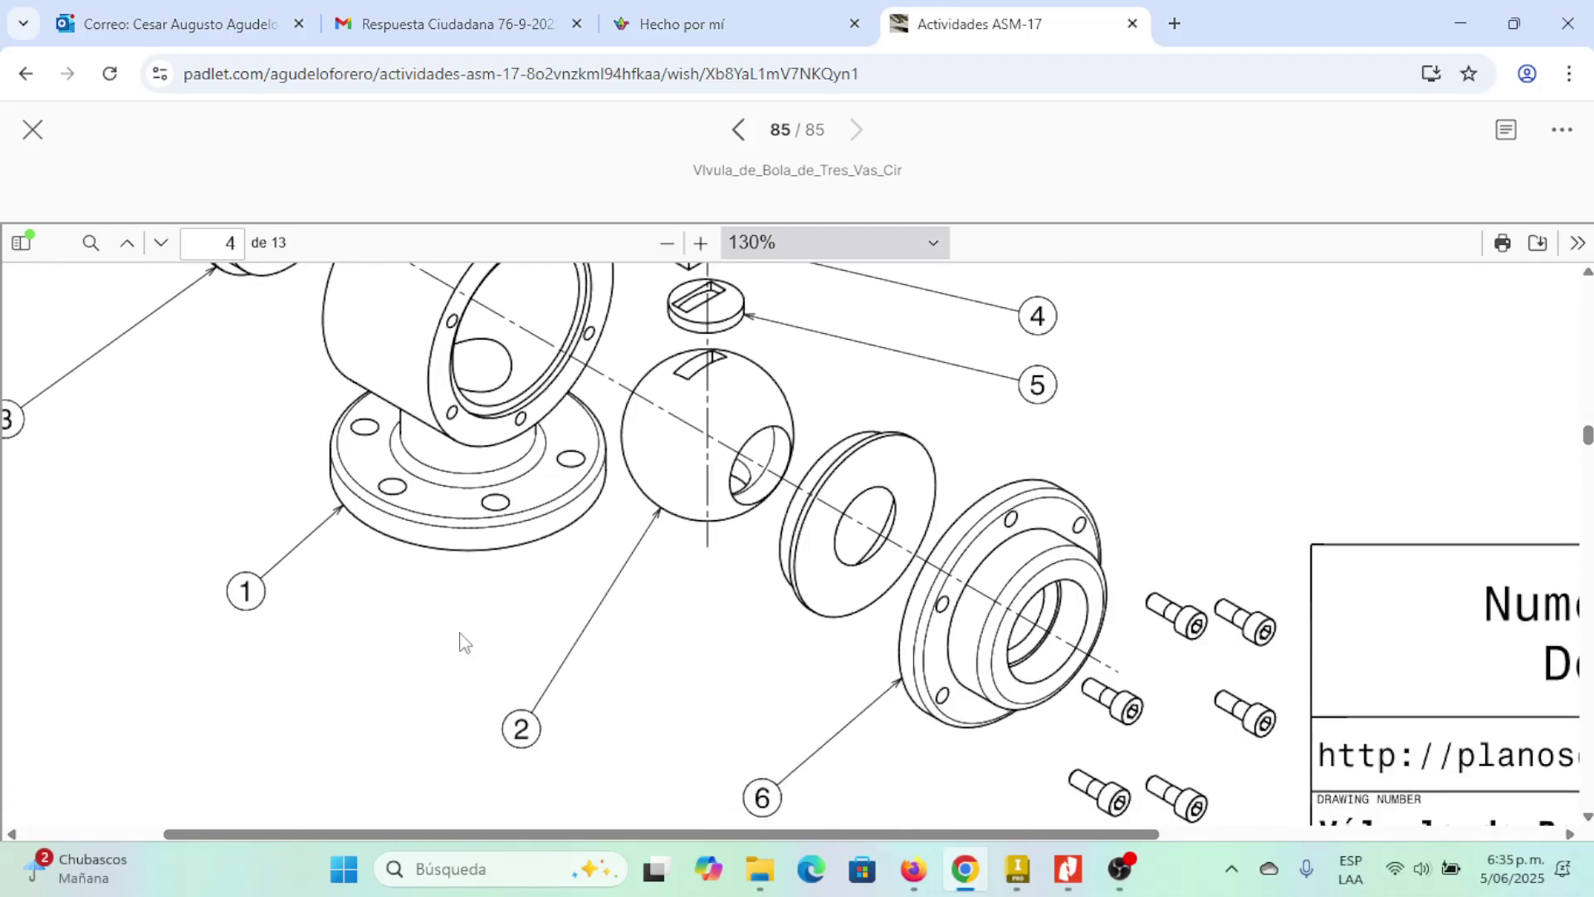
{"action": "scroll", "coordinate": [456, 637], "scroll_direction": "up", "scroll_amount": 3}
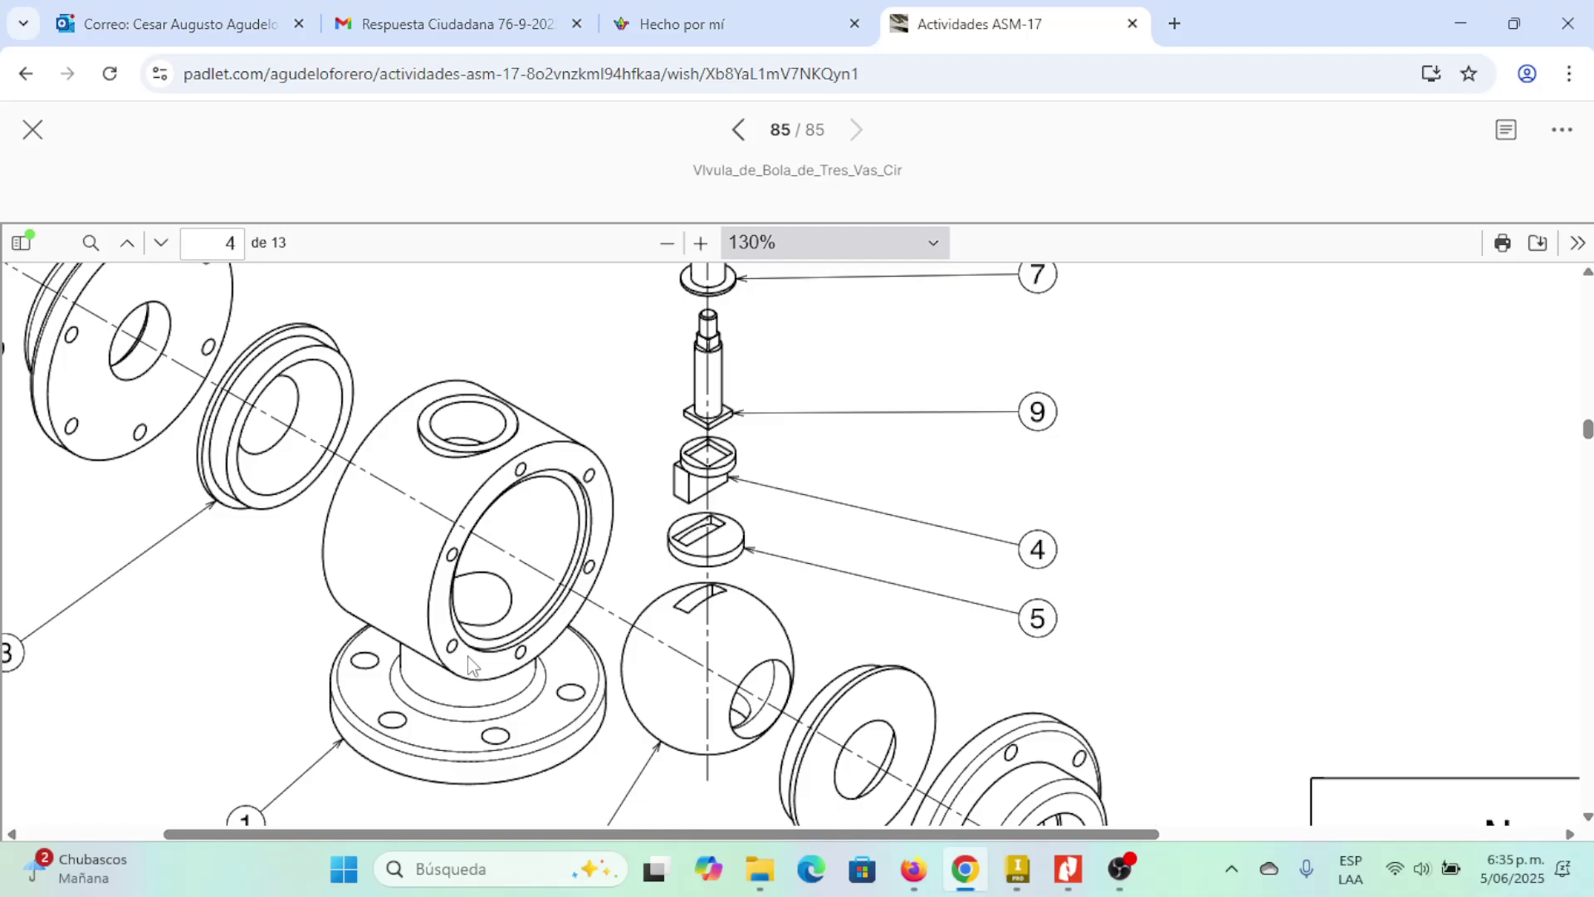
{"action": "scroll", "coordinate": [473, 518], "scroll_direction": "left", "scroll_amount": 1}
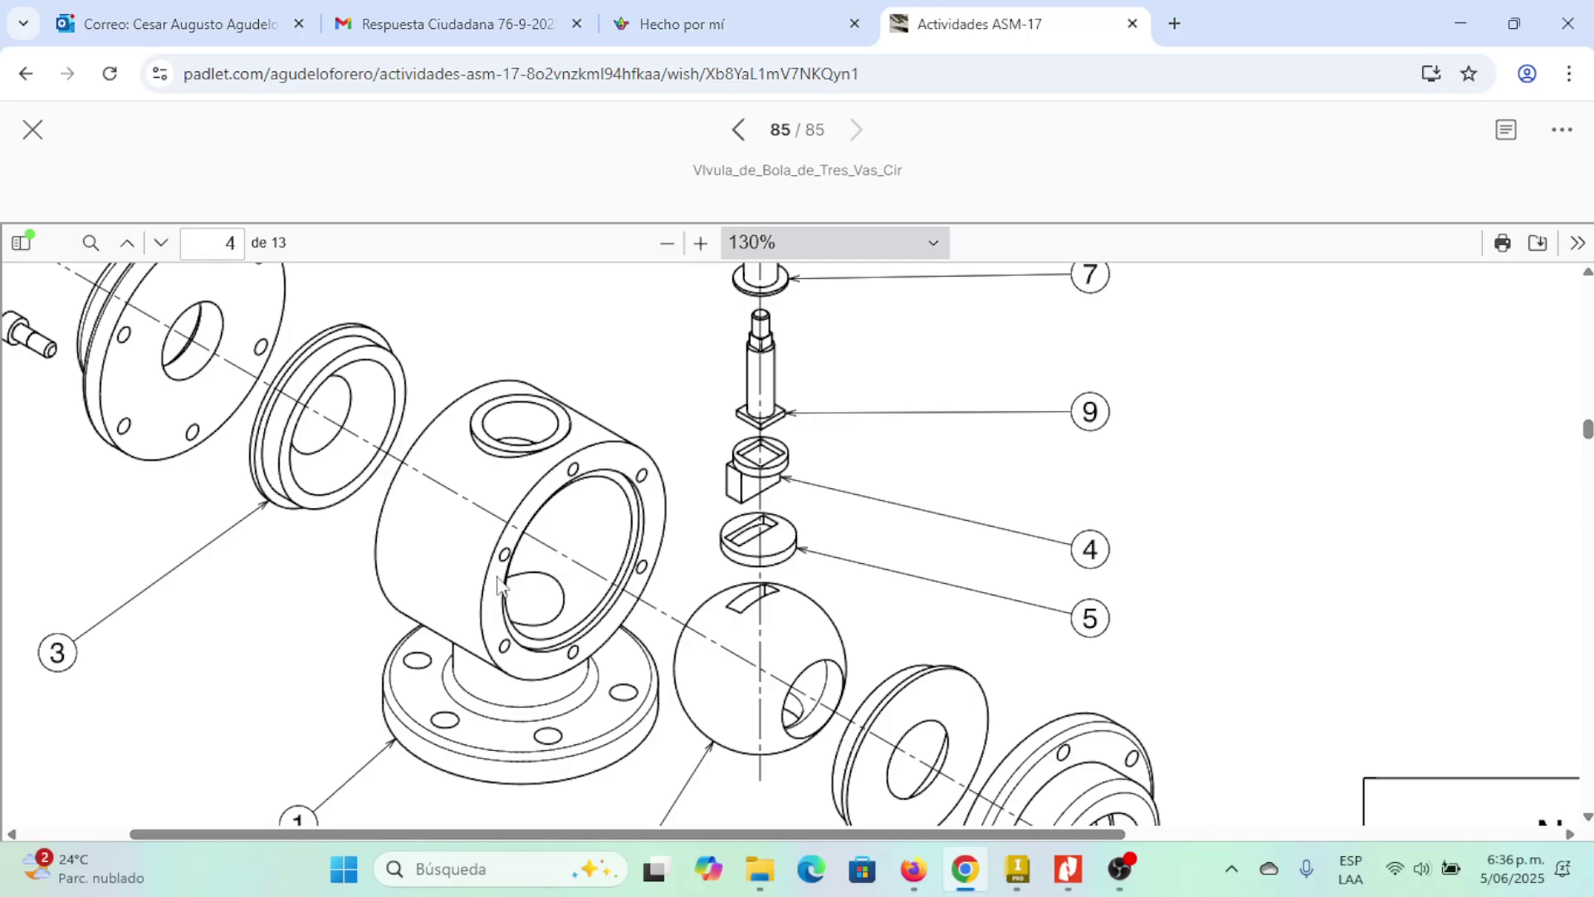
- Examine the Cuerpo's front view at 130%, its concentric diameters and M5 hole circle, and compare it with section B-B
{"action": "scroll", "coordinate": [506, 579], "scroll_direction": "down", "scroll_amount": 15}
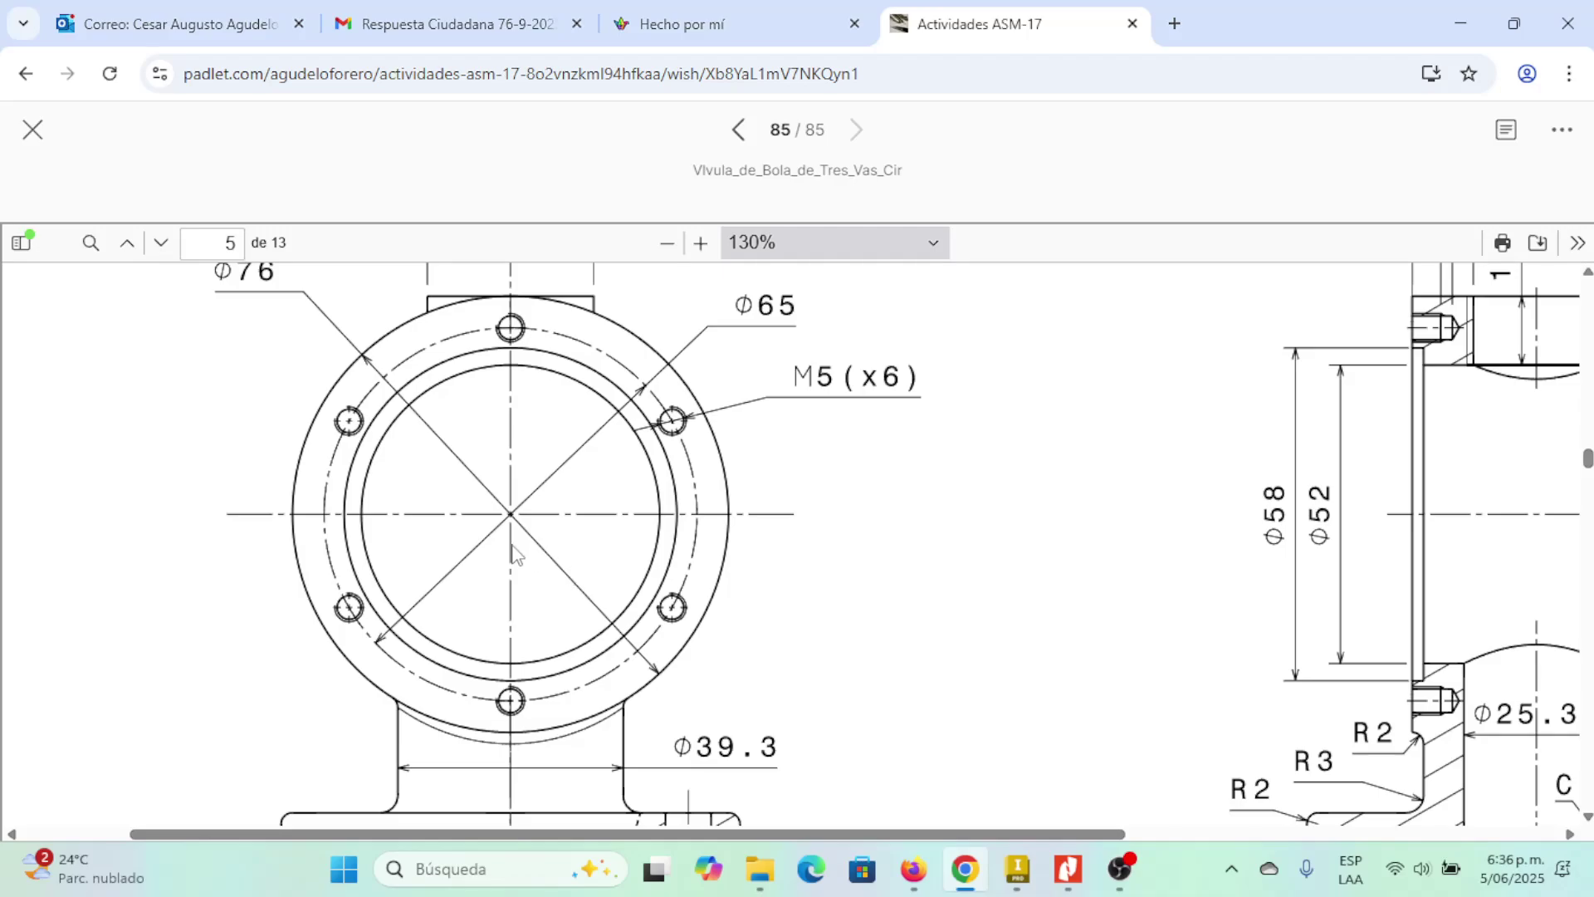
{"action": "scroll", "coordinate": [511, 545], "scroll_direction": "up", "scroll_amount": 1}
{"action": "scroll", "coordinate": [511, 545], "scroll_direction": "down", "scroll_amount": 1}
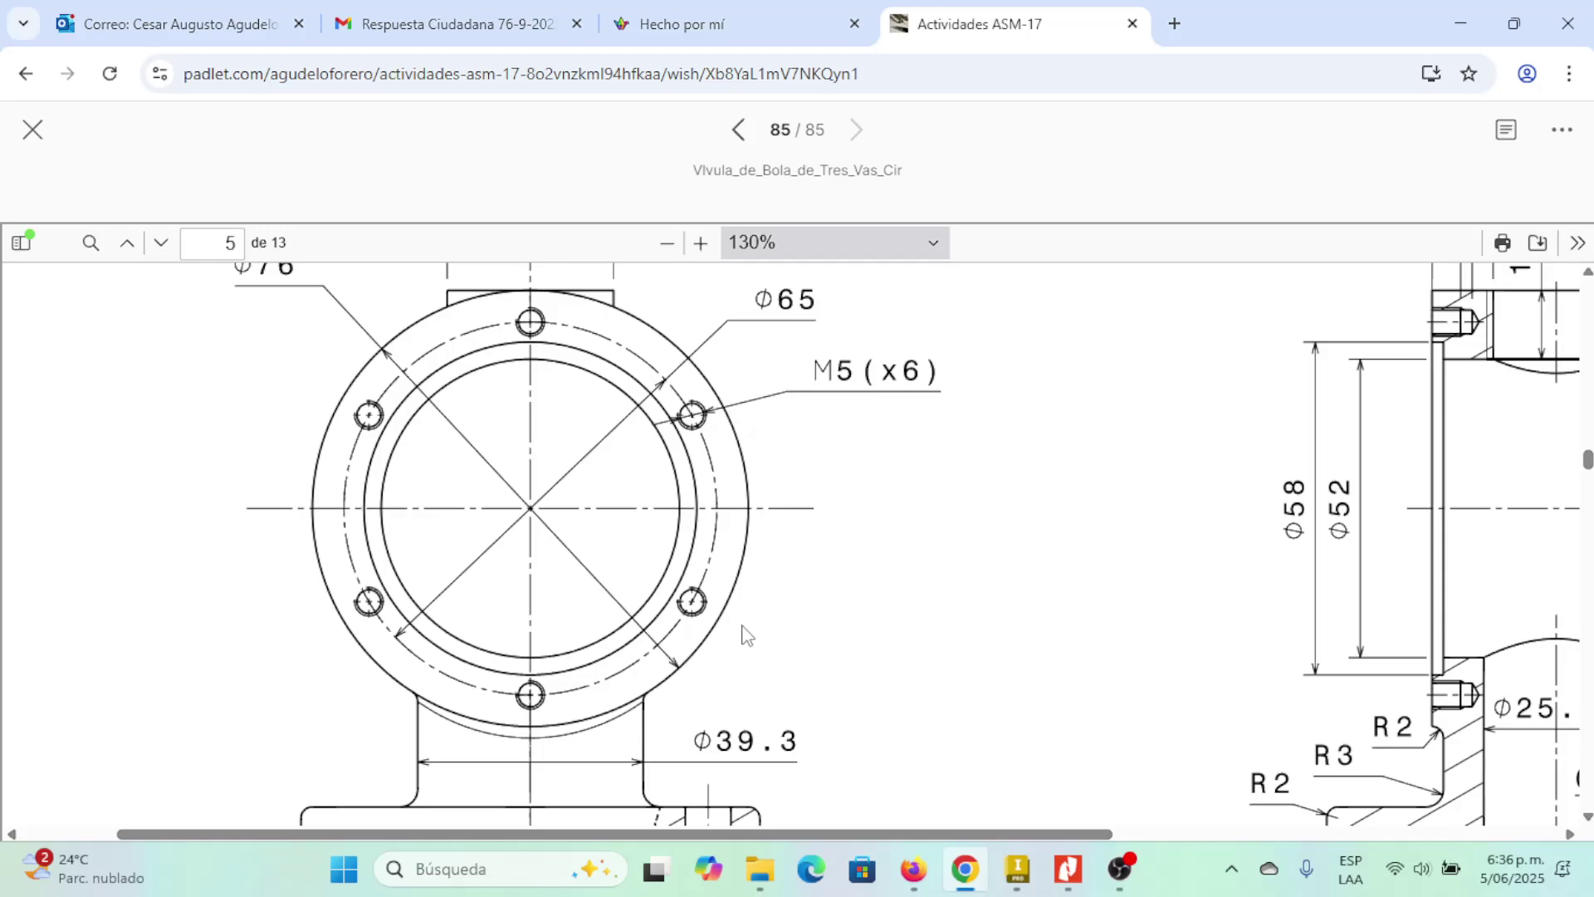
{"action": "scroll", "coordinate": [336, 353], "scroll_direction": "up", "scroll_amount": 1}
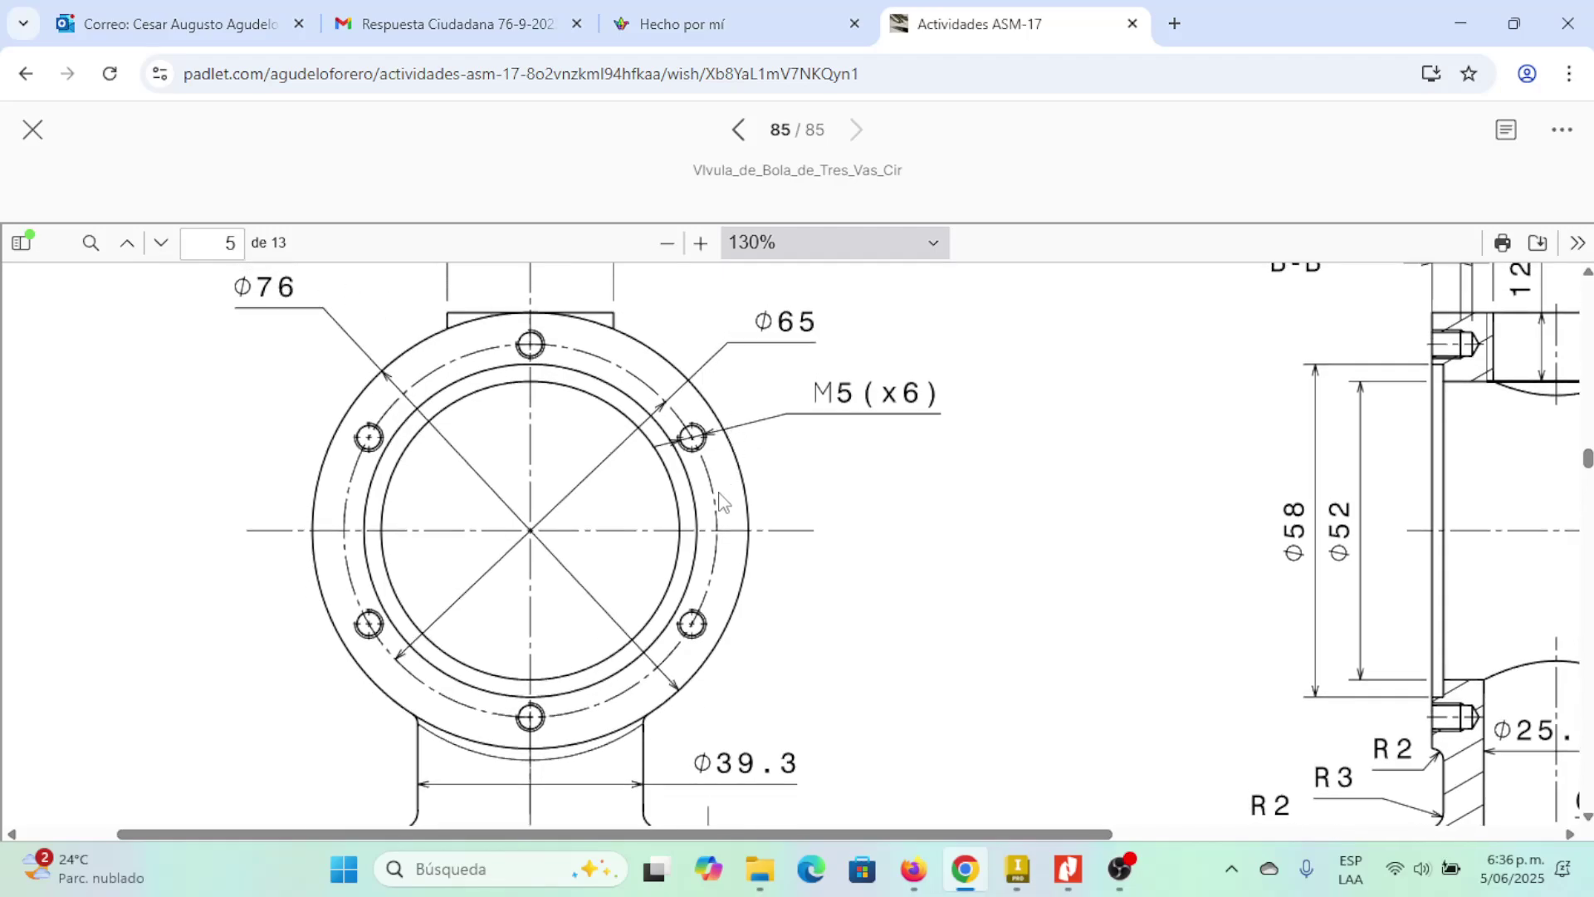
{"action": "scroll", "coordinate": [683, 550], "scroll_direction": "right", "scroll_amount": 3}
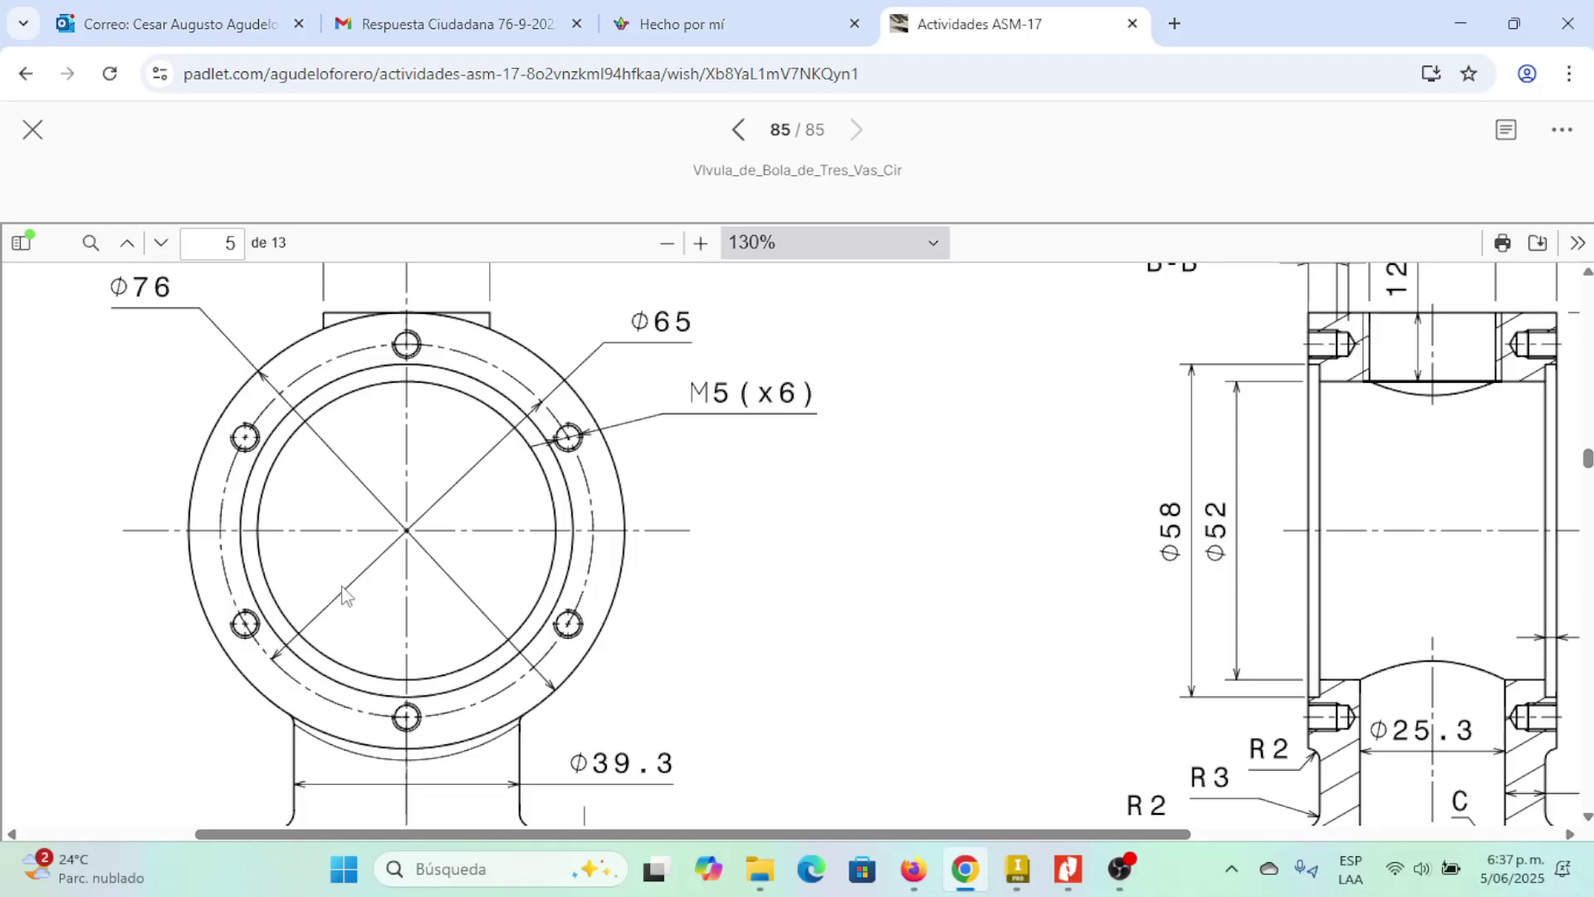
{"action": "scroll", "coordinate": [344, 544], "scroll_direction": "down", "scroll_amount": 1}
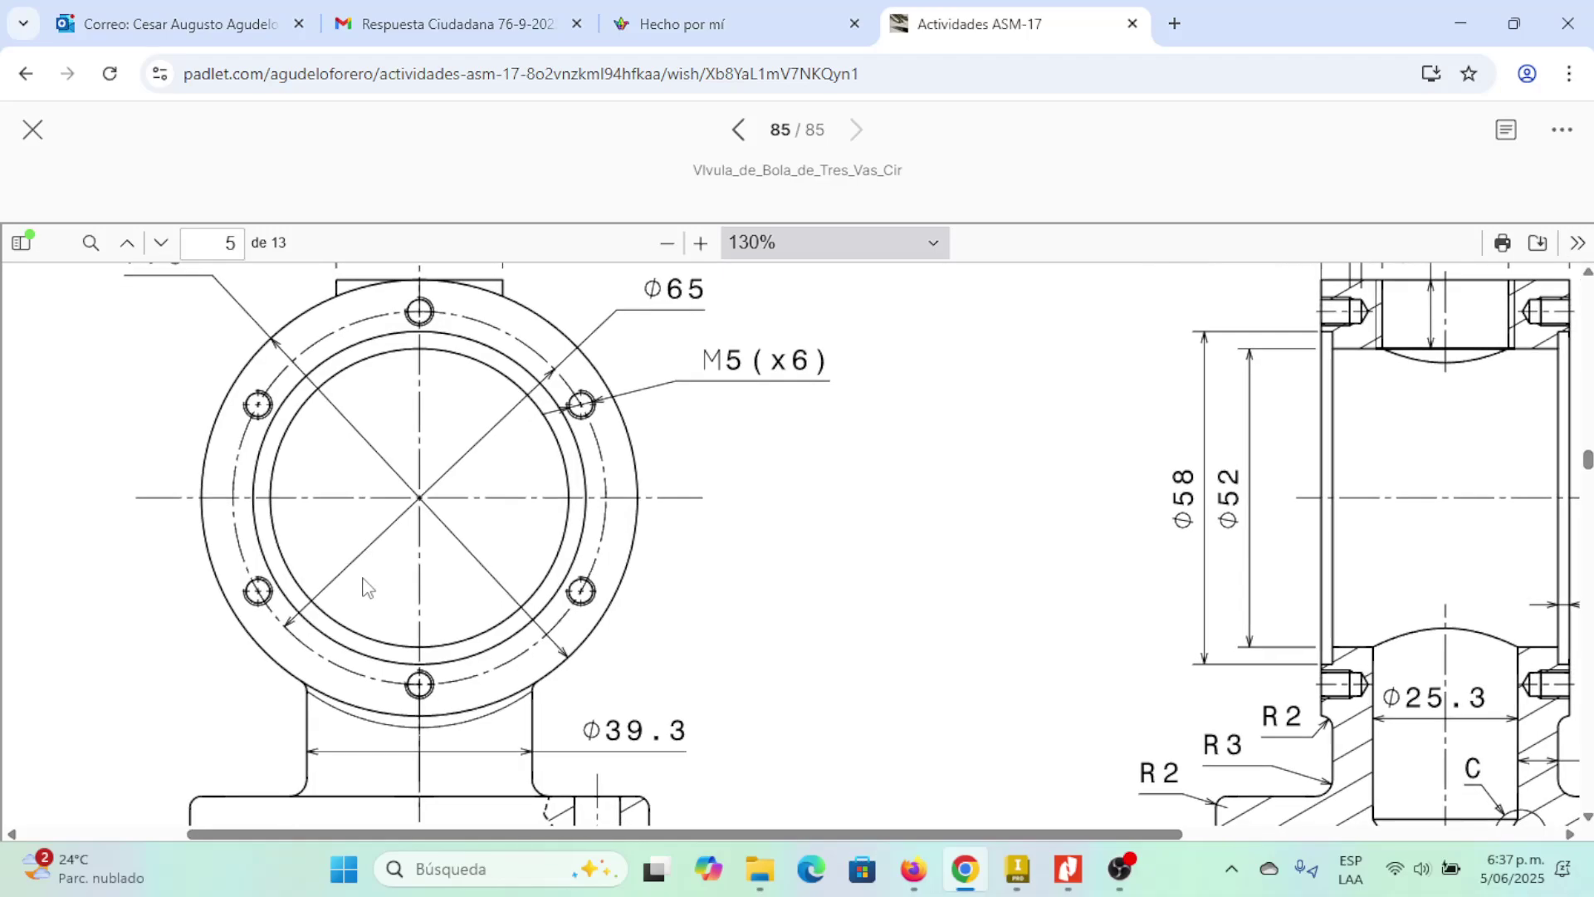
{"action": "scroll", "coordinate": [415, 573], "scroll_direction": "right", "scroll_amount": 1}
{"action": "scroll", "coordinate": [379, 559], "scroll_direction": "up", "scroll_amount": 1}
{"action": "scroll", "coordinate": [381, 568], "scroll_direction": "up", "scroll_amount": 1}
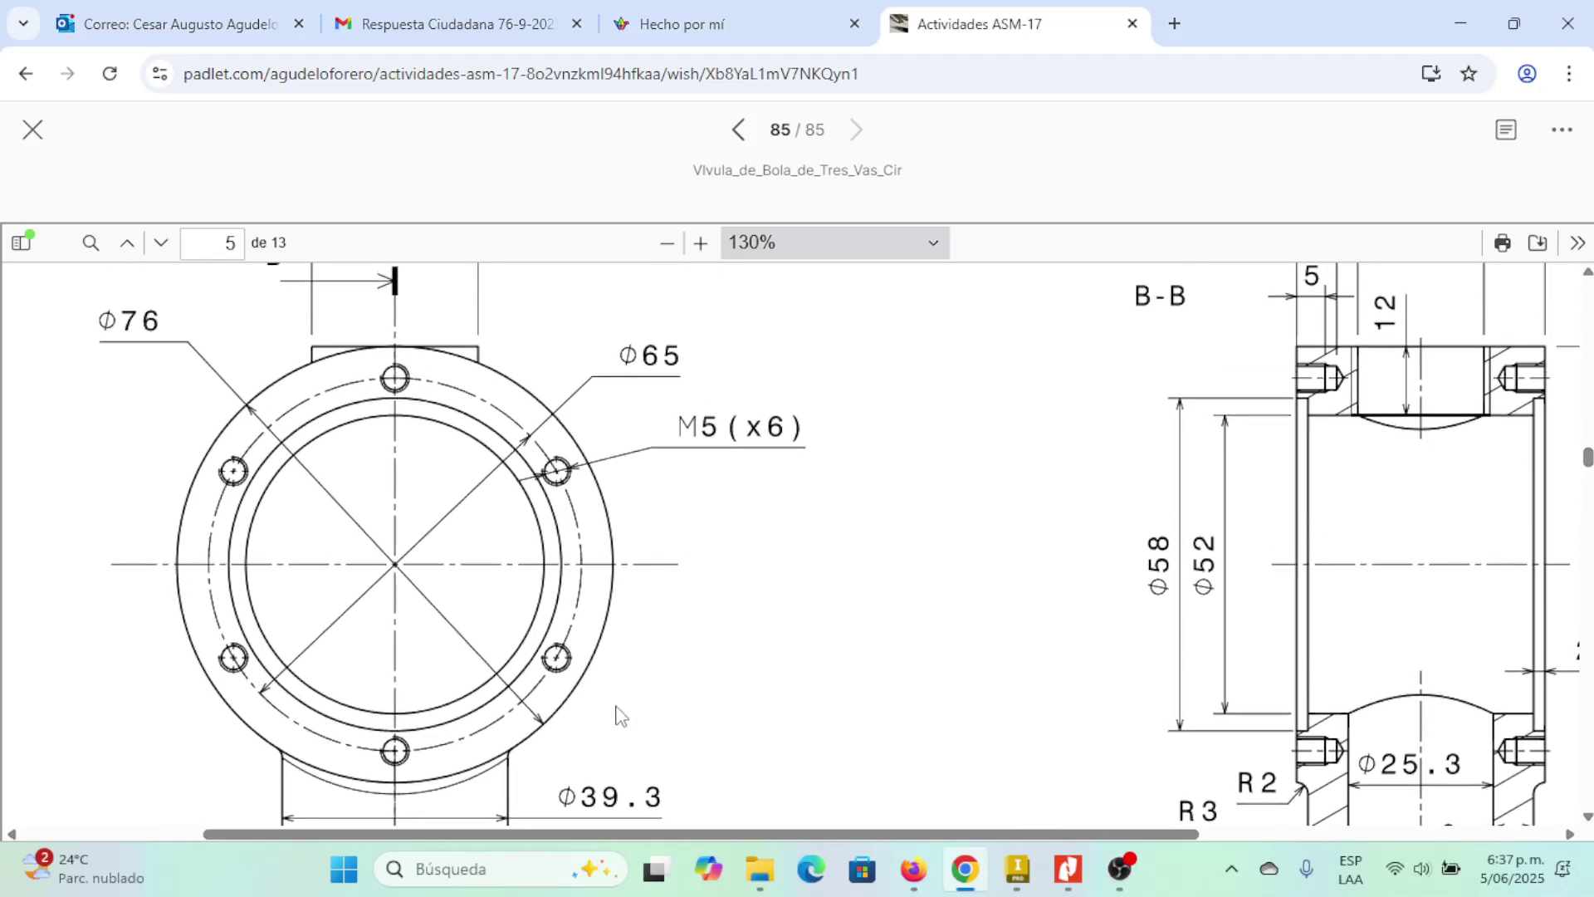
{"action": "scroll", "coordinate": [469, 722], "scroll_direction": "right", "scroll_amount": 3}
{"action": "scroll", "coordinate": [506, 743], "scroll_direction": "right", "scroll_amount": 1}
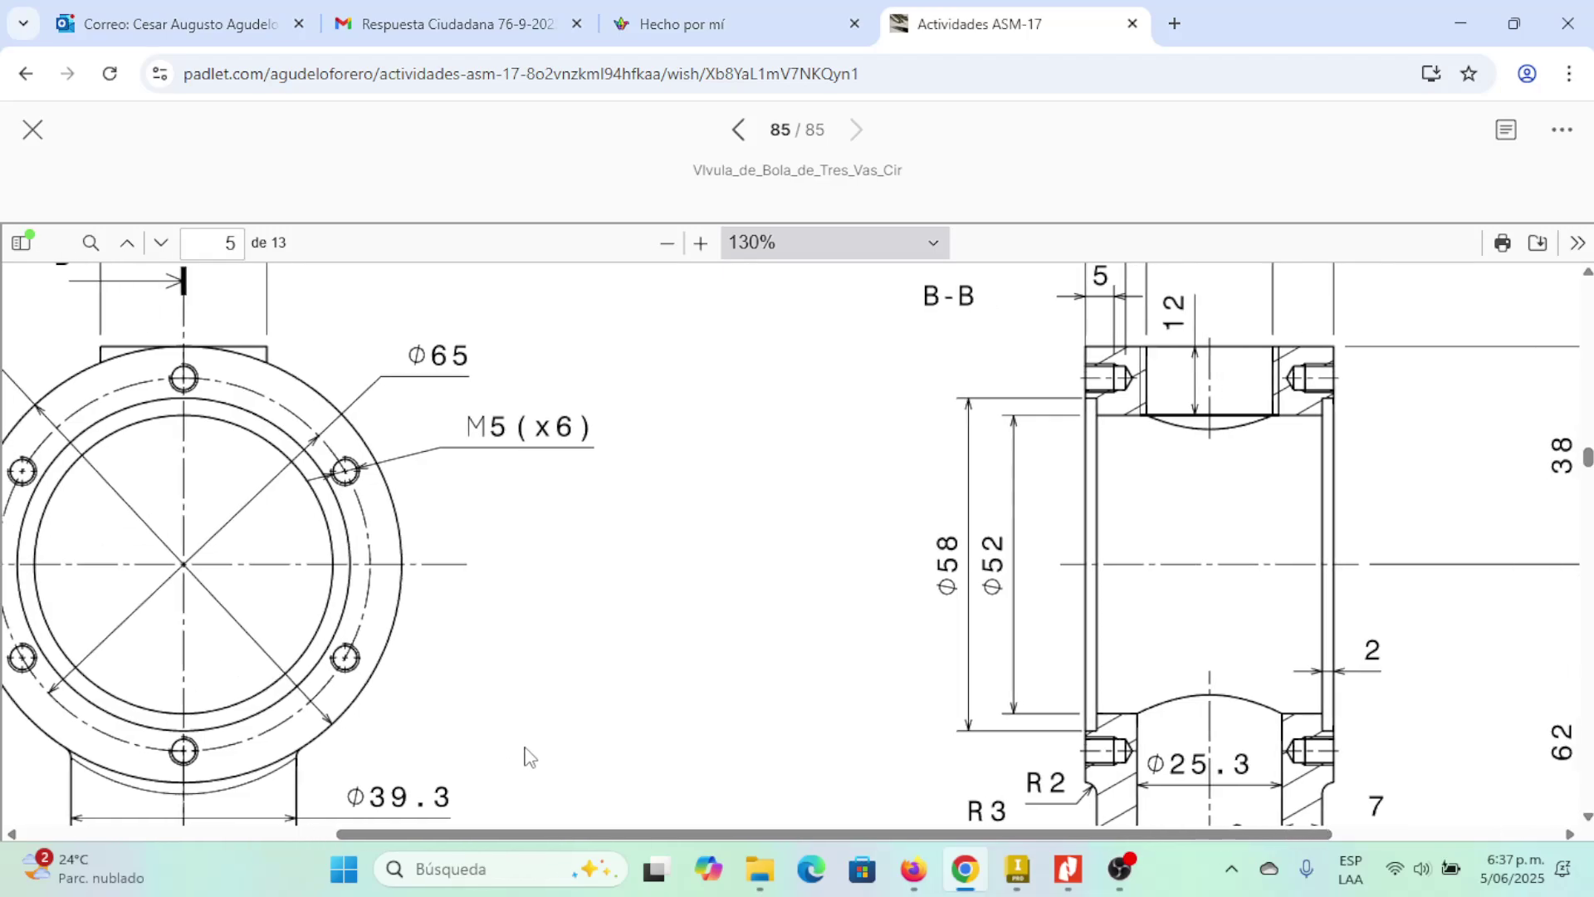
{"action": "scroll", "coordinate": [927, 606], "scroll_direction": "up", "scroll_amount": 2}
- Review the Cuerpo's front view and section B-B at 103%, from the upper M22 opening down to the base flange dimensions
{"action": "scroll", "coordinate": [927, 607], "scroll_direction": "down", "scroll_amount": 3, "text": "ctrl"}
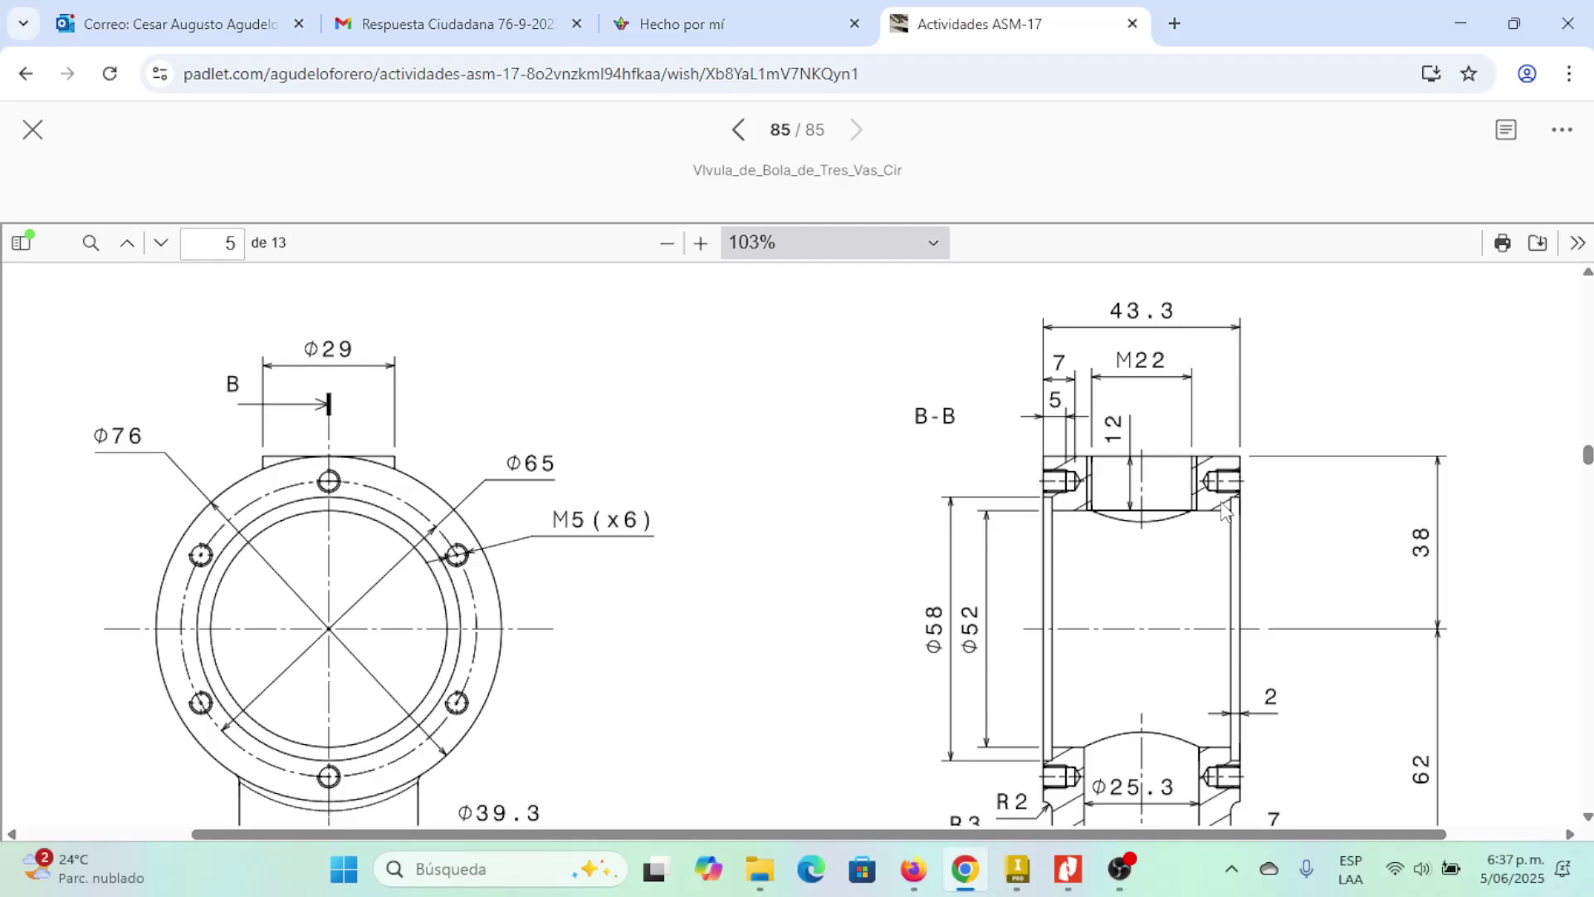
{"action": "scroll", "coordinate": [1235, 473], "scroll_direction": "down", "scroll_amount": 3}
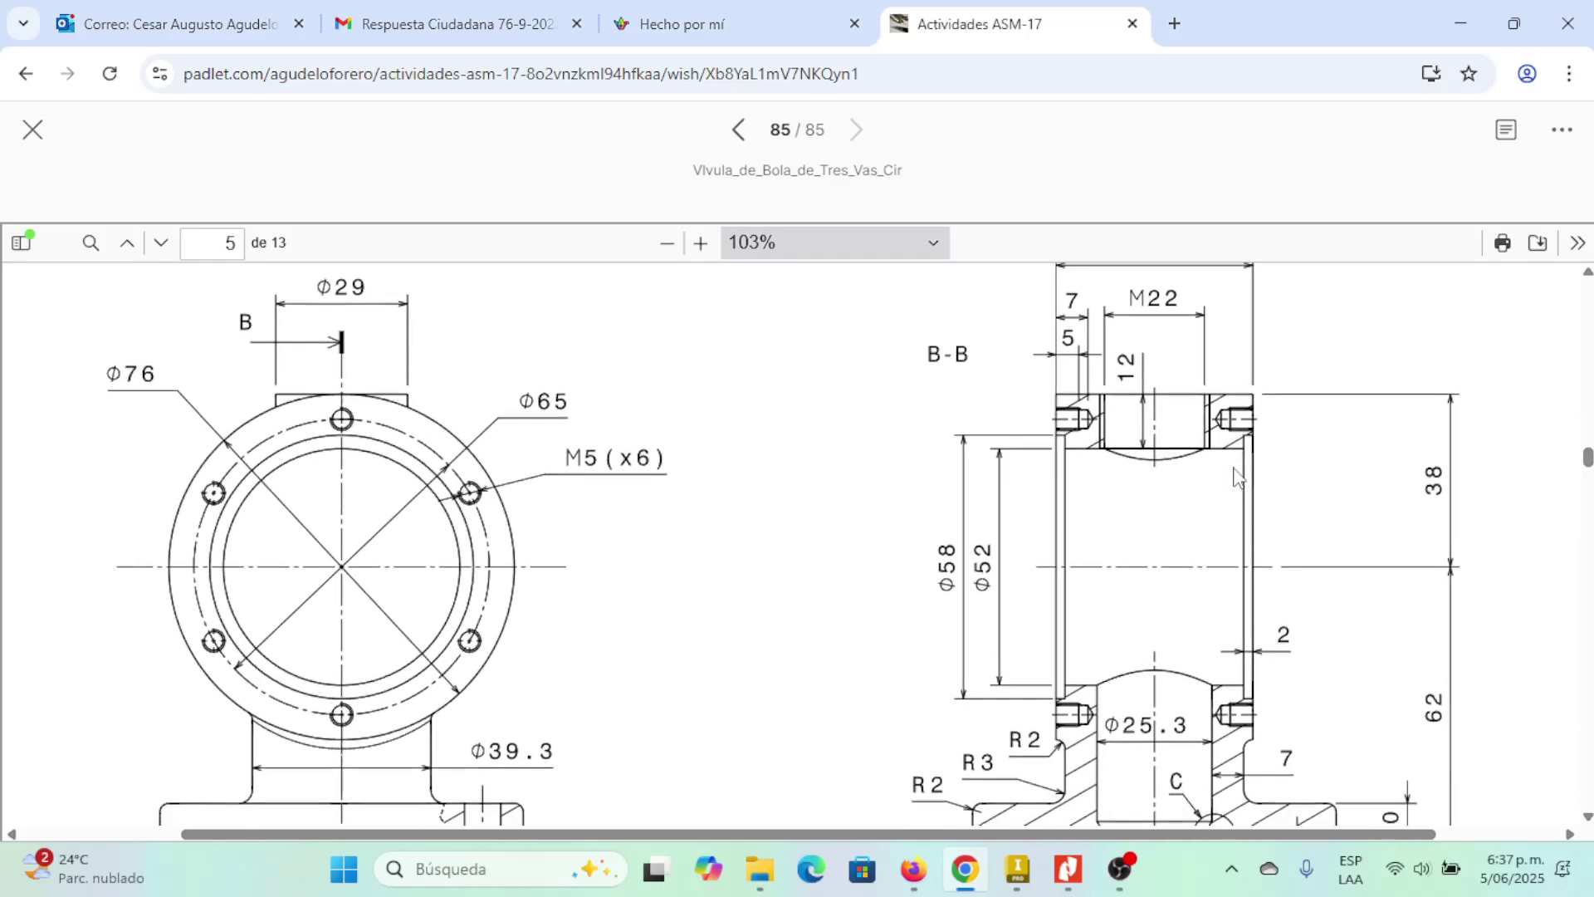
{"action": "scroll", "coordinate": [738, 463], "scroll_direction": "up", "scroll_amount": 1}
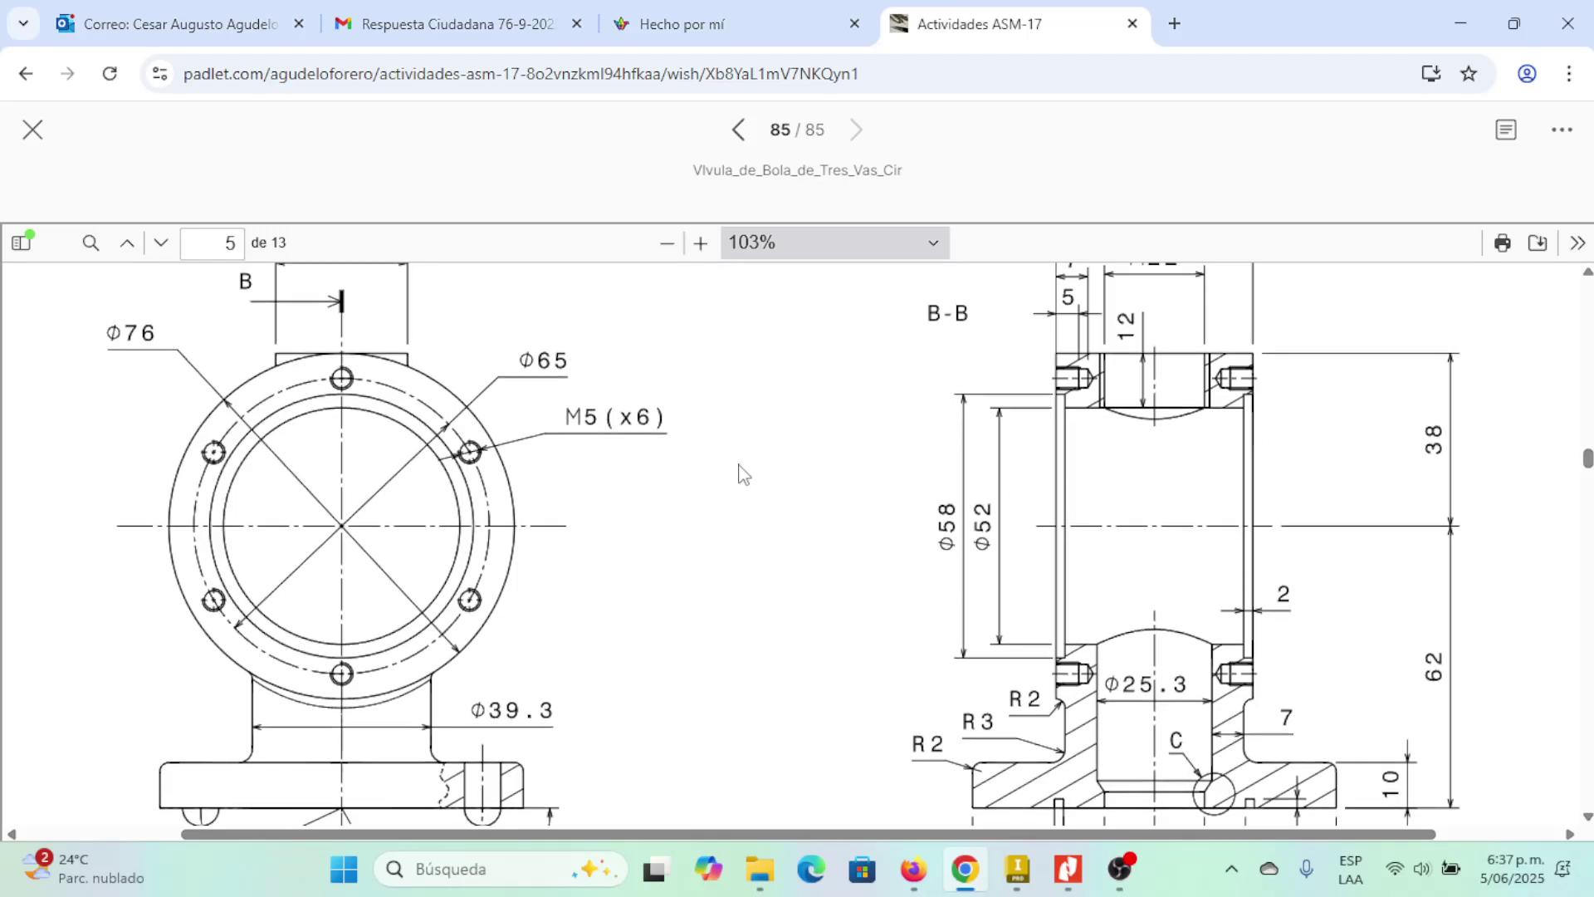
{"action": "scroll", "coordinate": [660, 488], "scroll_direction": "down", "scroll_amount": 1}
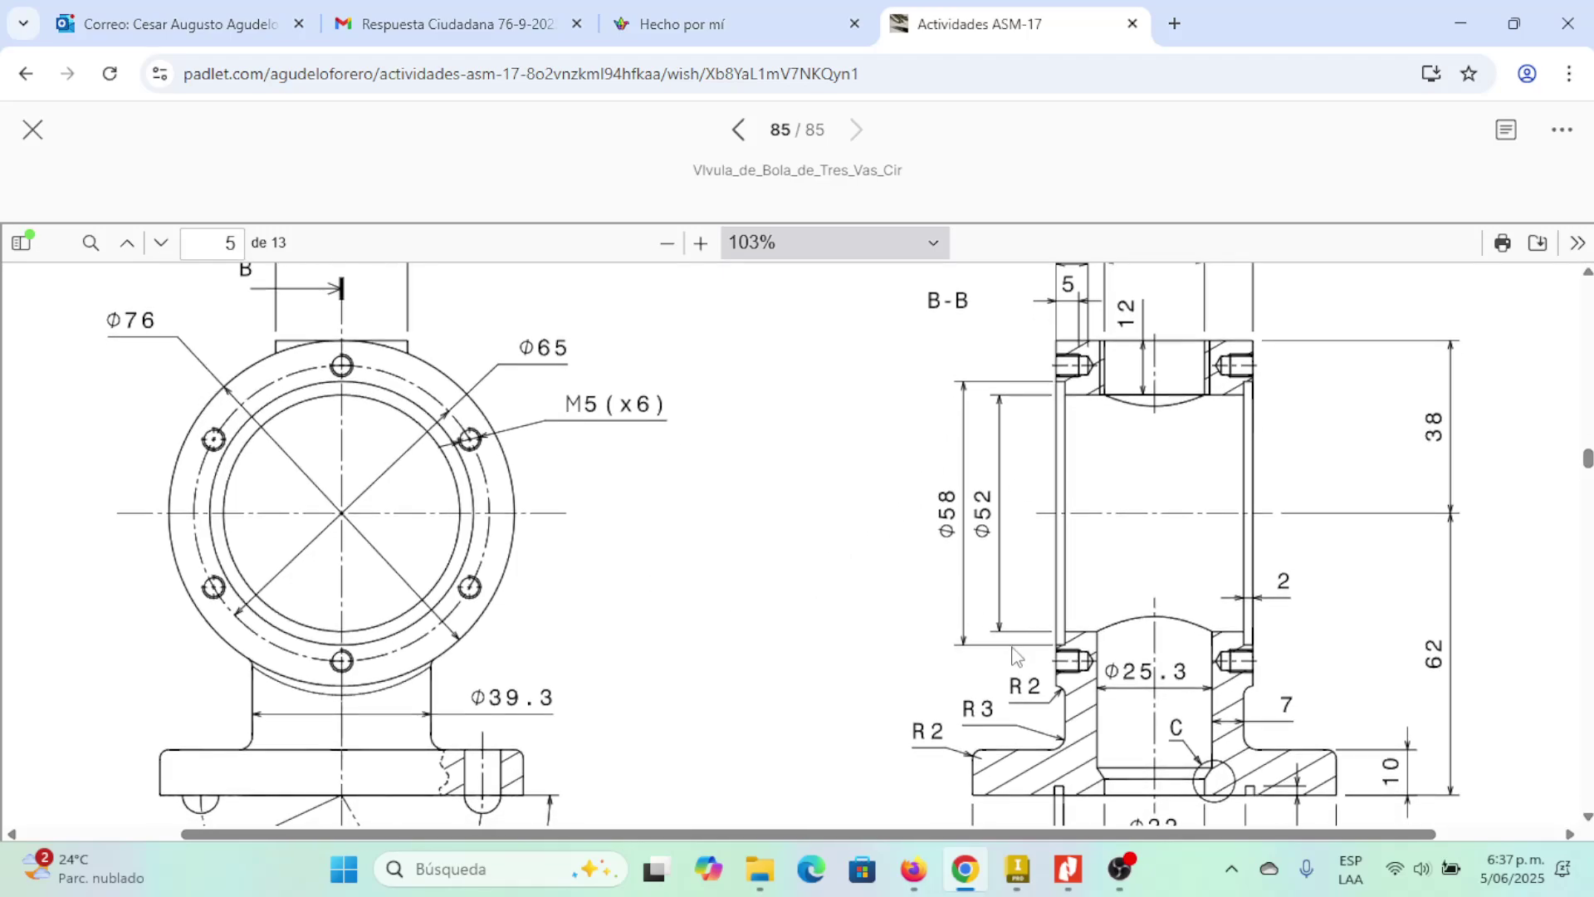
{"action": "scroll", "coordinate": [1017, 656], "scroll_direction": "down", "scroll_amount": 1}
{"action": "scroll", "coordinate": [922, 655], "scroll_direction": "down", "scroll_amount": 2}
{"action": "scroll", "coordinate": [911, 650], "scroll_direction": "down", "scroll_amount": 2}
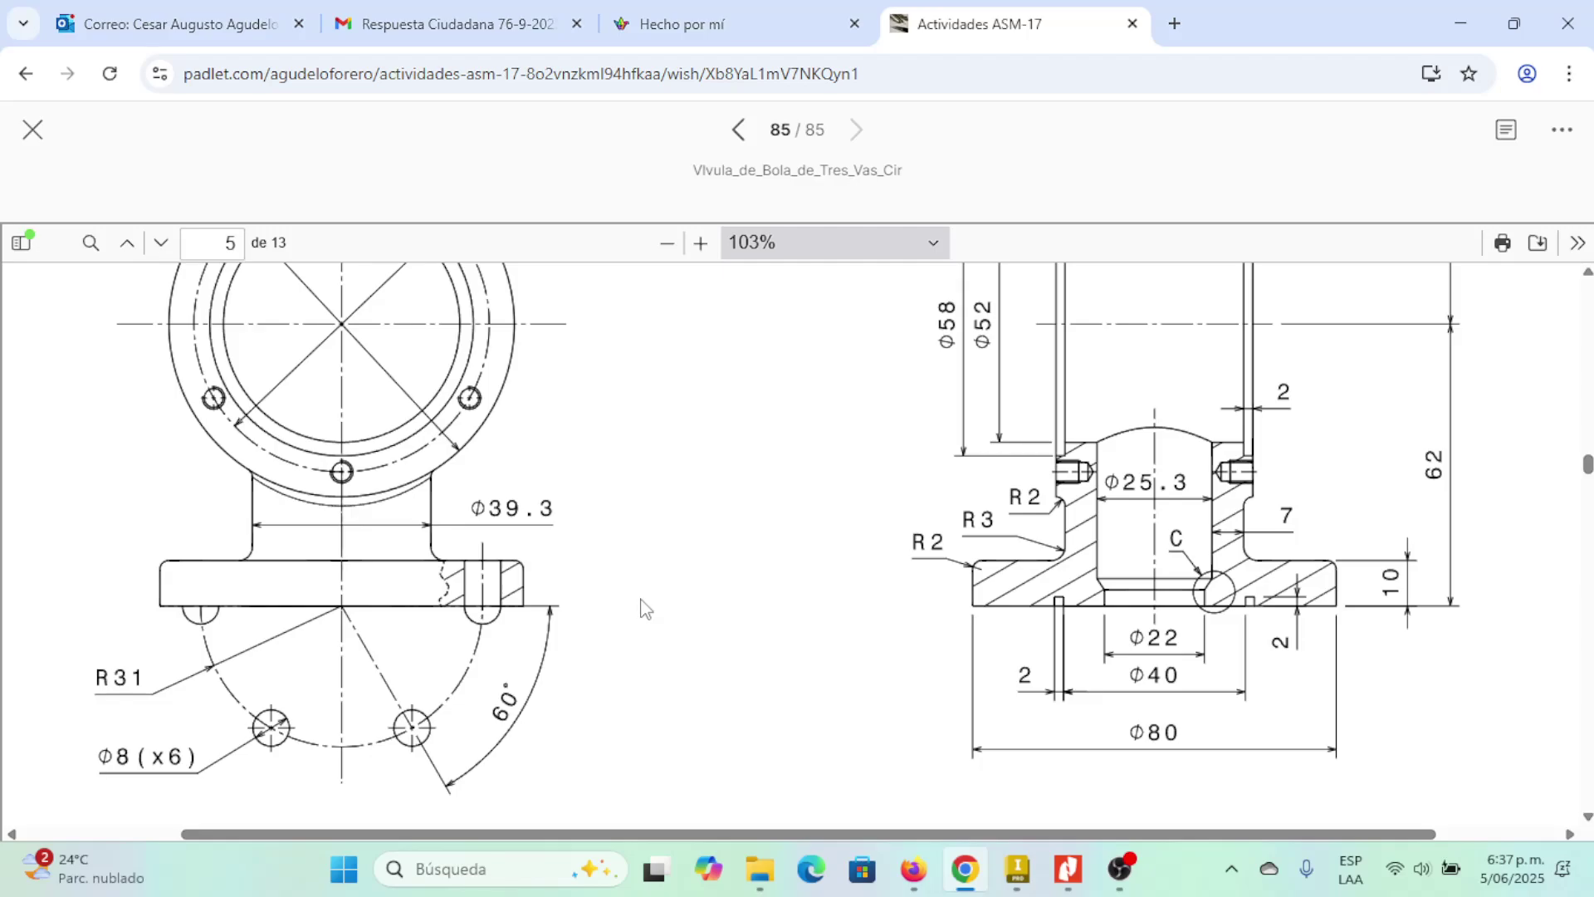
{"action": "scroll", "coordinate": [646, 609], "scroll_direction": "up", "scroll_amount": 3}
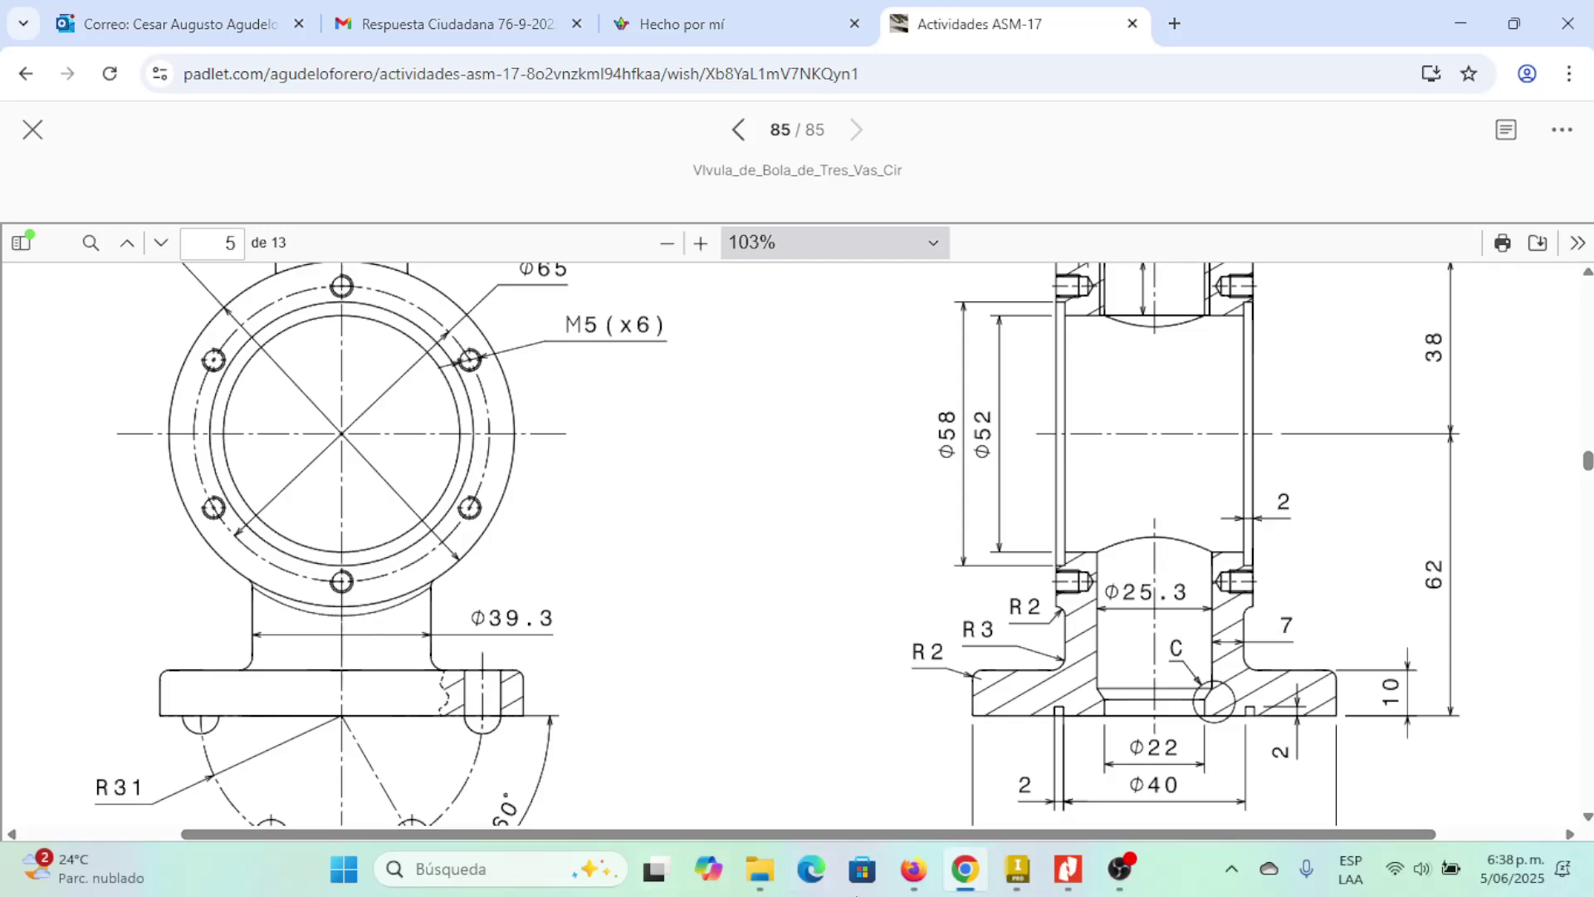
- Switch to Inventor and start a 2D sketch on the XY origin plane of the new part
{"action": "left_click", "coordinate": [1016, 869]}
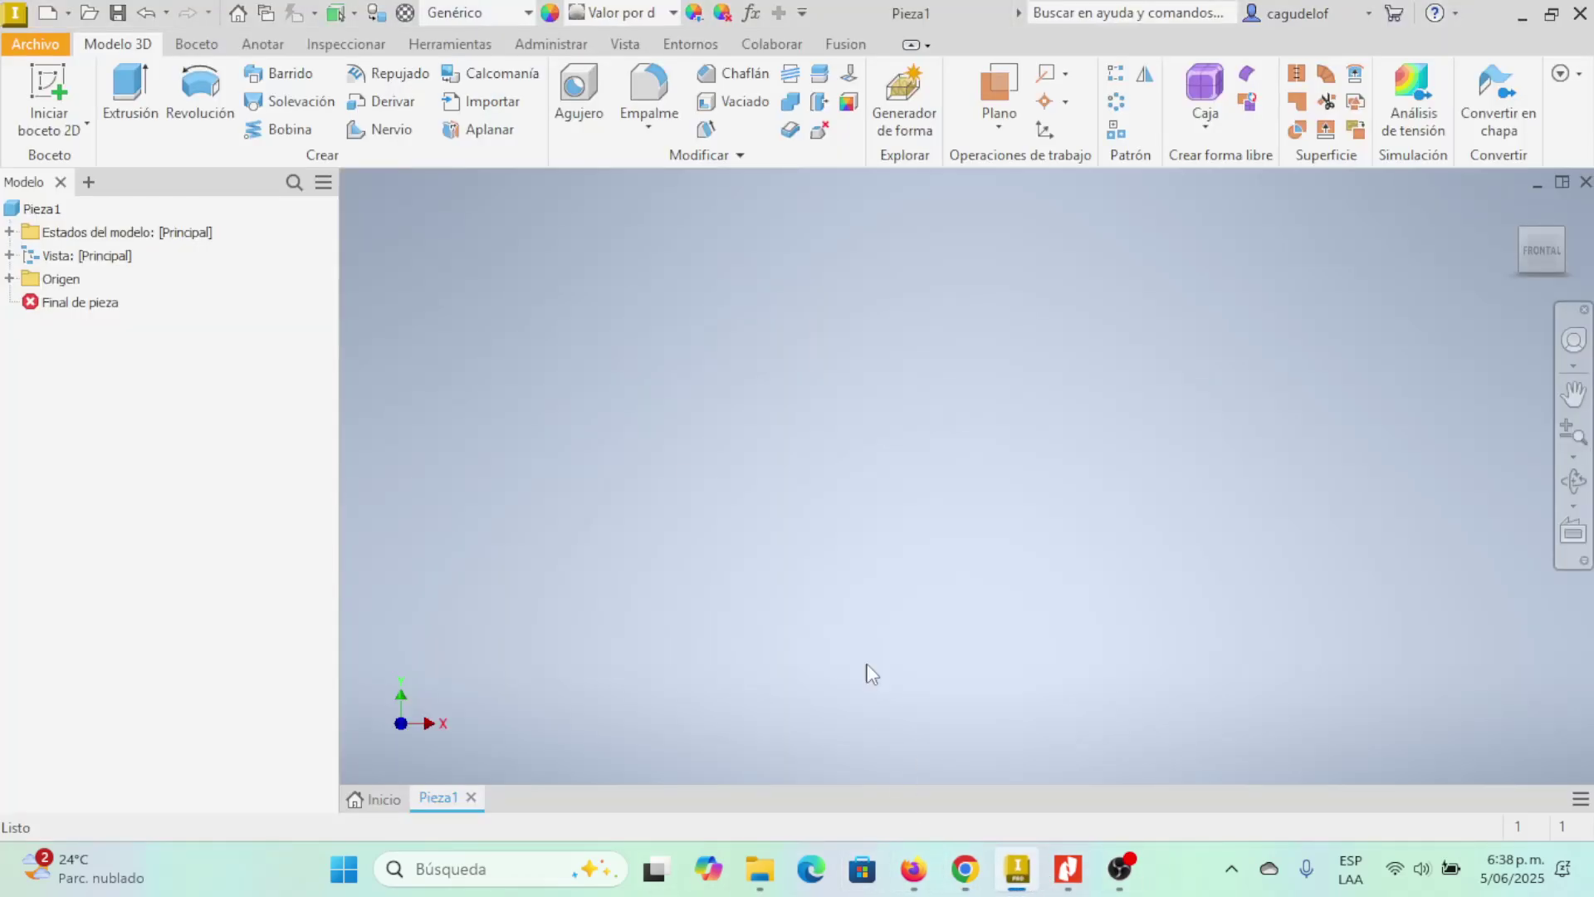
{"action": "left_click", "coordinate": [45, 83]}
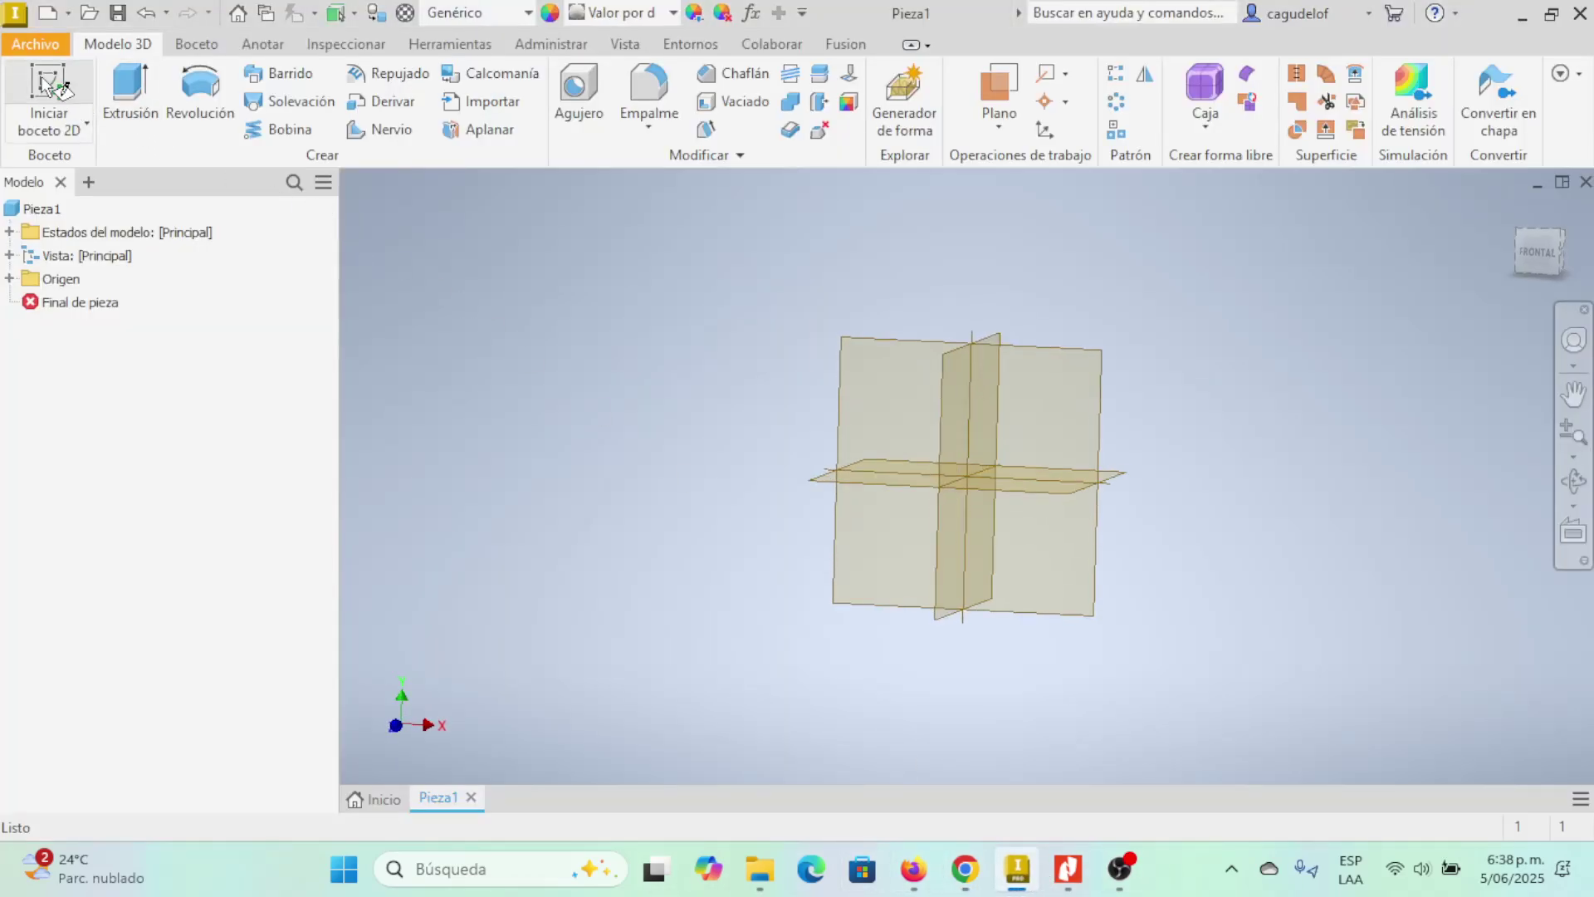
{"action": "left_click", "coordinate": [9, 279]}
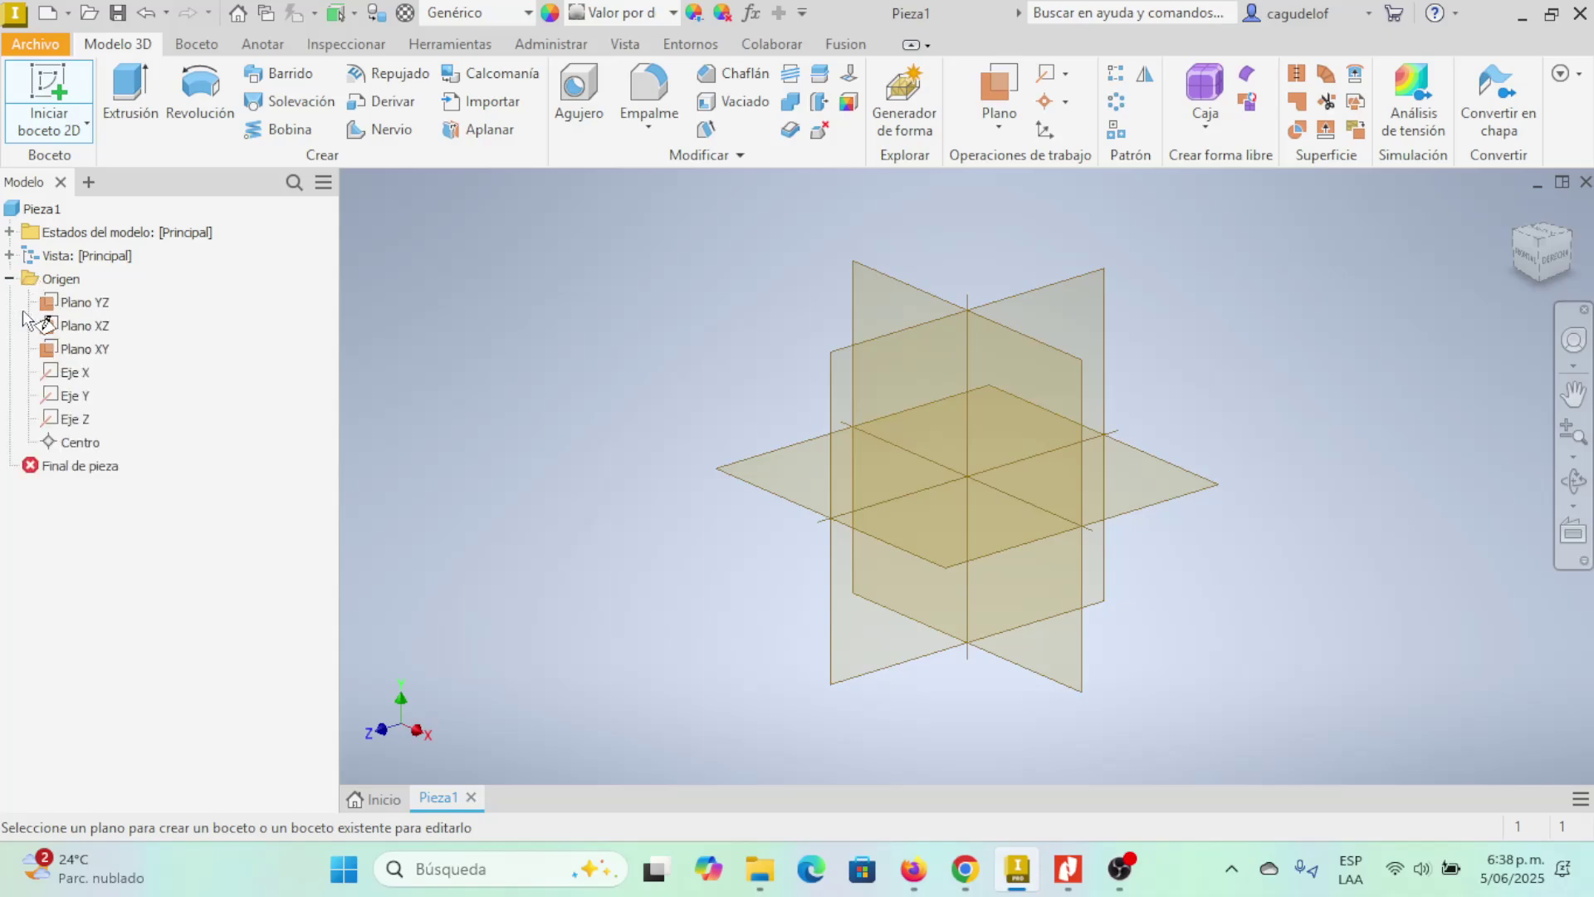
{"action": "left_click", "coordinate": [860, 301]}
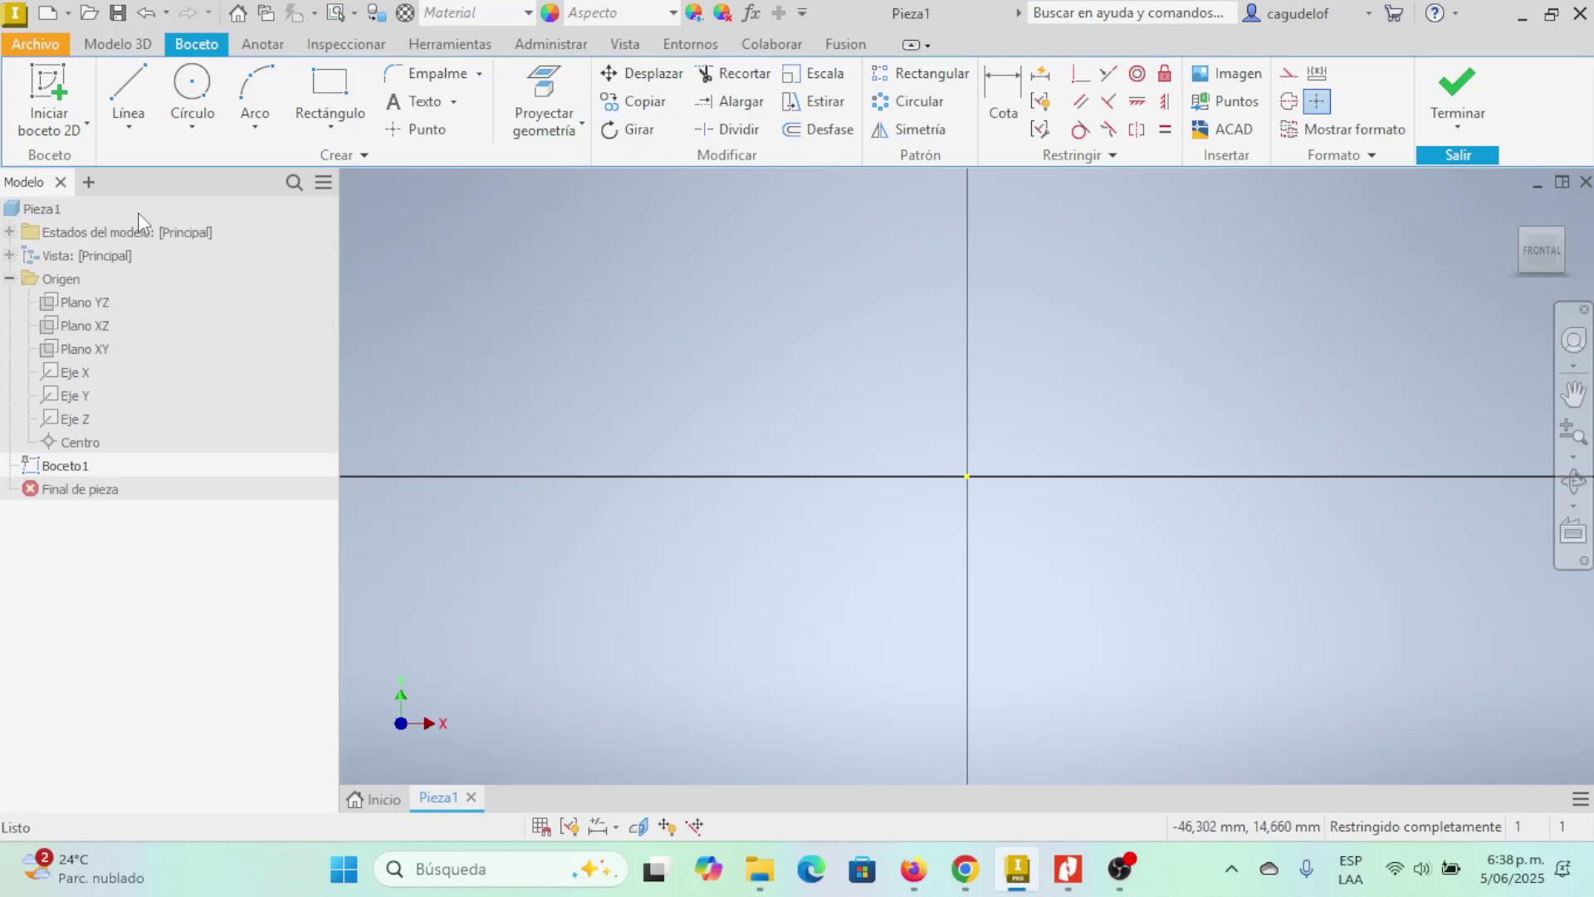
- Sketch a centre-point circle about 37 mm in diameter centred on the sketch origin
{"action": "left_click", "coordinate": [196, 100]}
{"action": "left_click", "coordinate": [206, 135]}
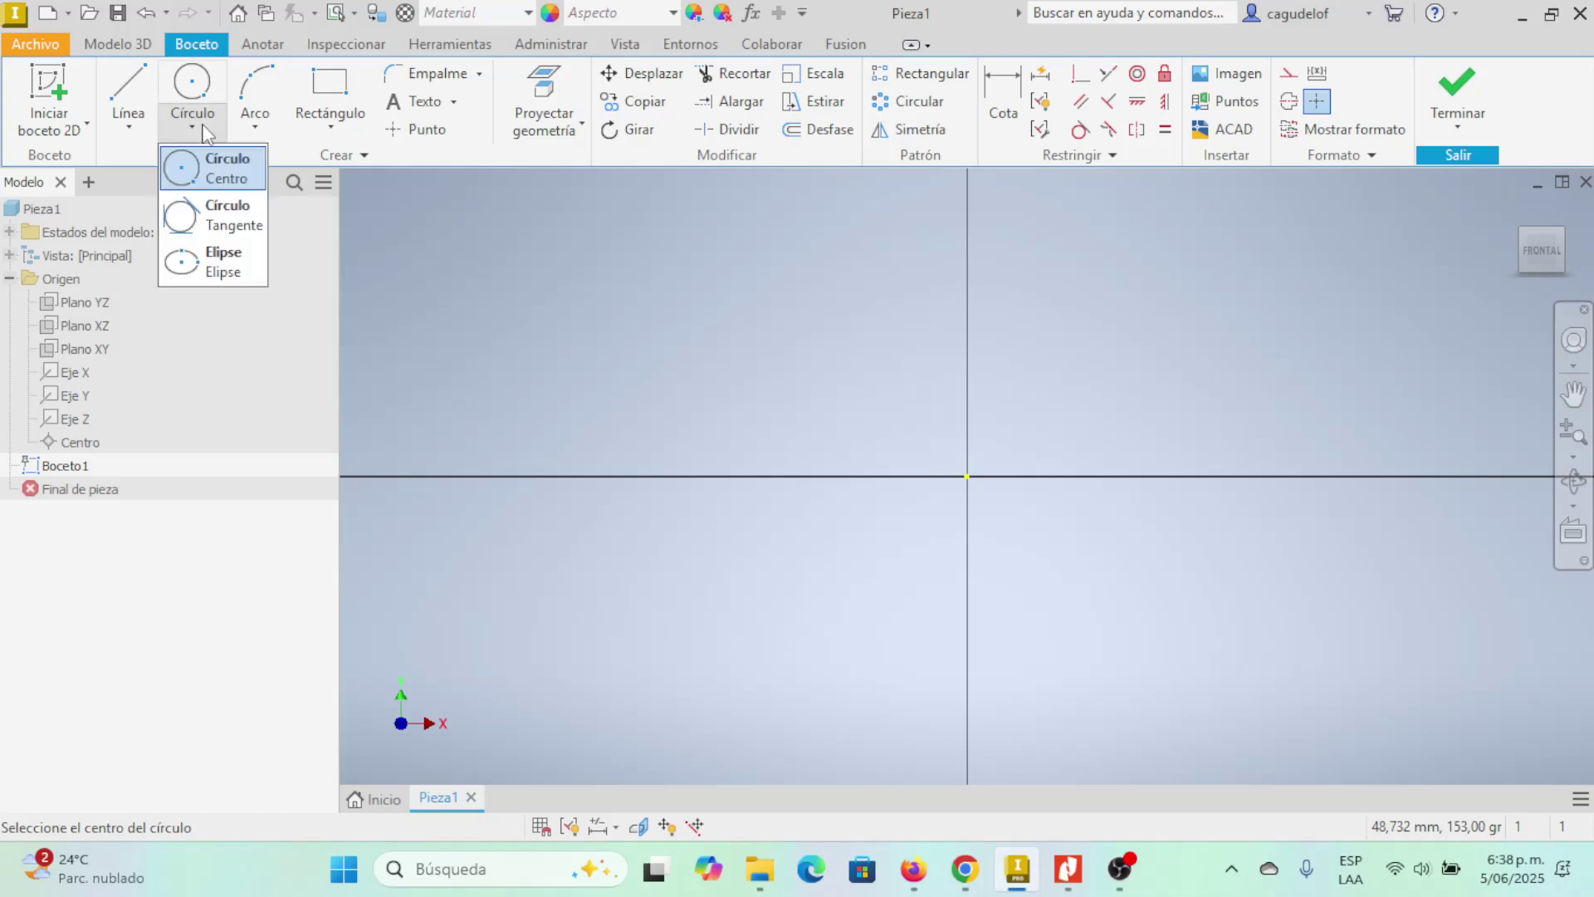
{"action": "left_click", "coordinate": [222, 166]}
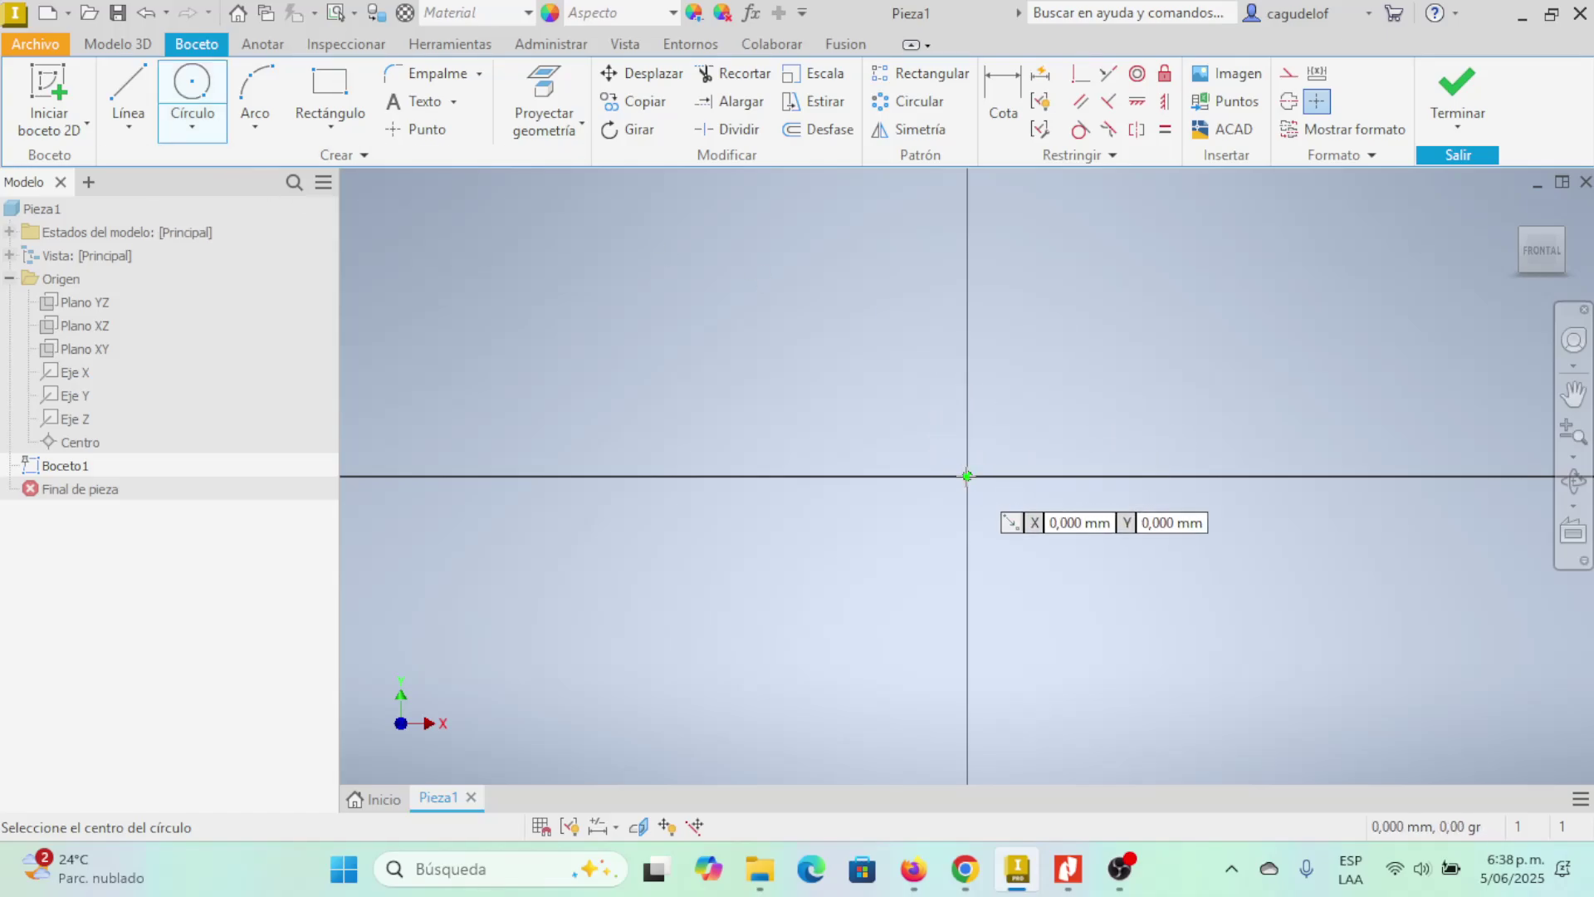
{"action": "left_click", "coordinate": [967, 476]}
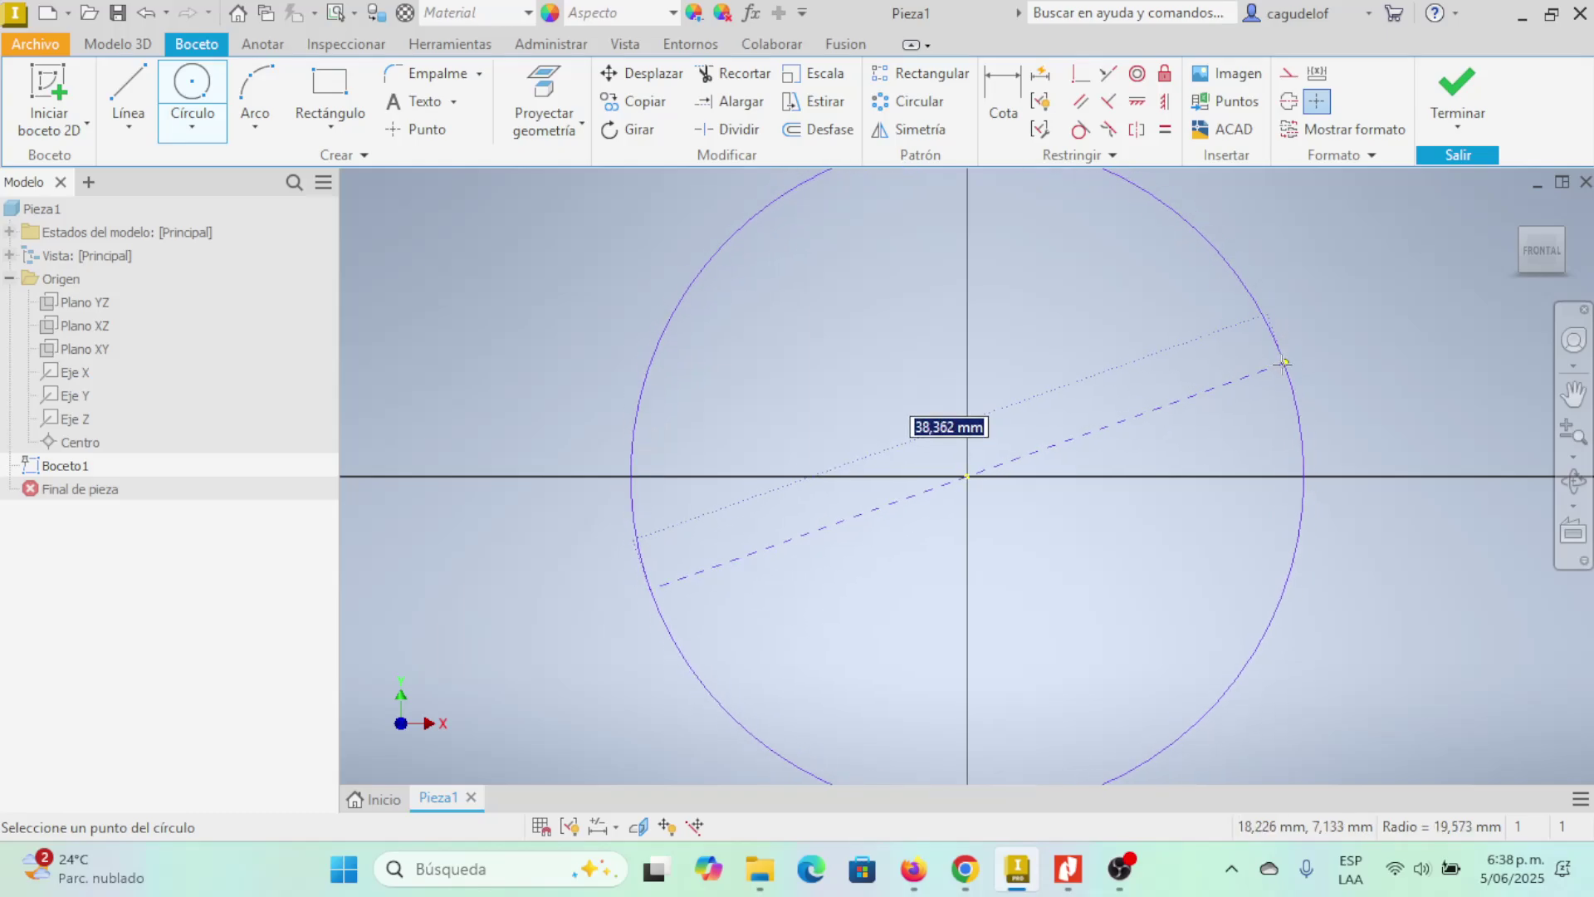
{"action": "left_click", "coordinate": [1271, 373]}
{"action": "scroll", "coordinate": [1212, 398], "scroll_direction": "down", "scroll_amount": 3}
{"action": "middle_click_drag", "start_coordinate": [1210, 402], "coordinate": [1105, 433]}
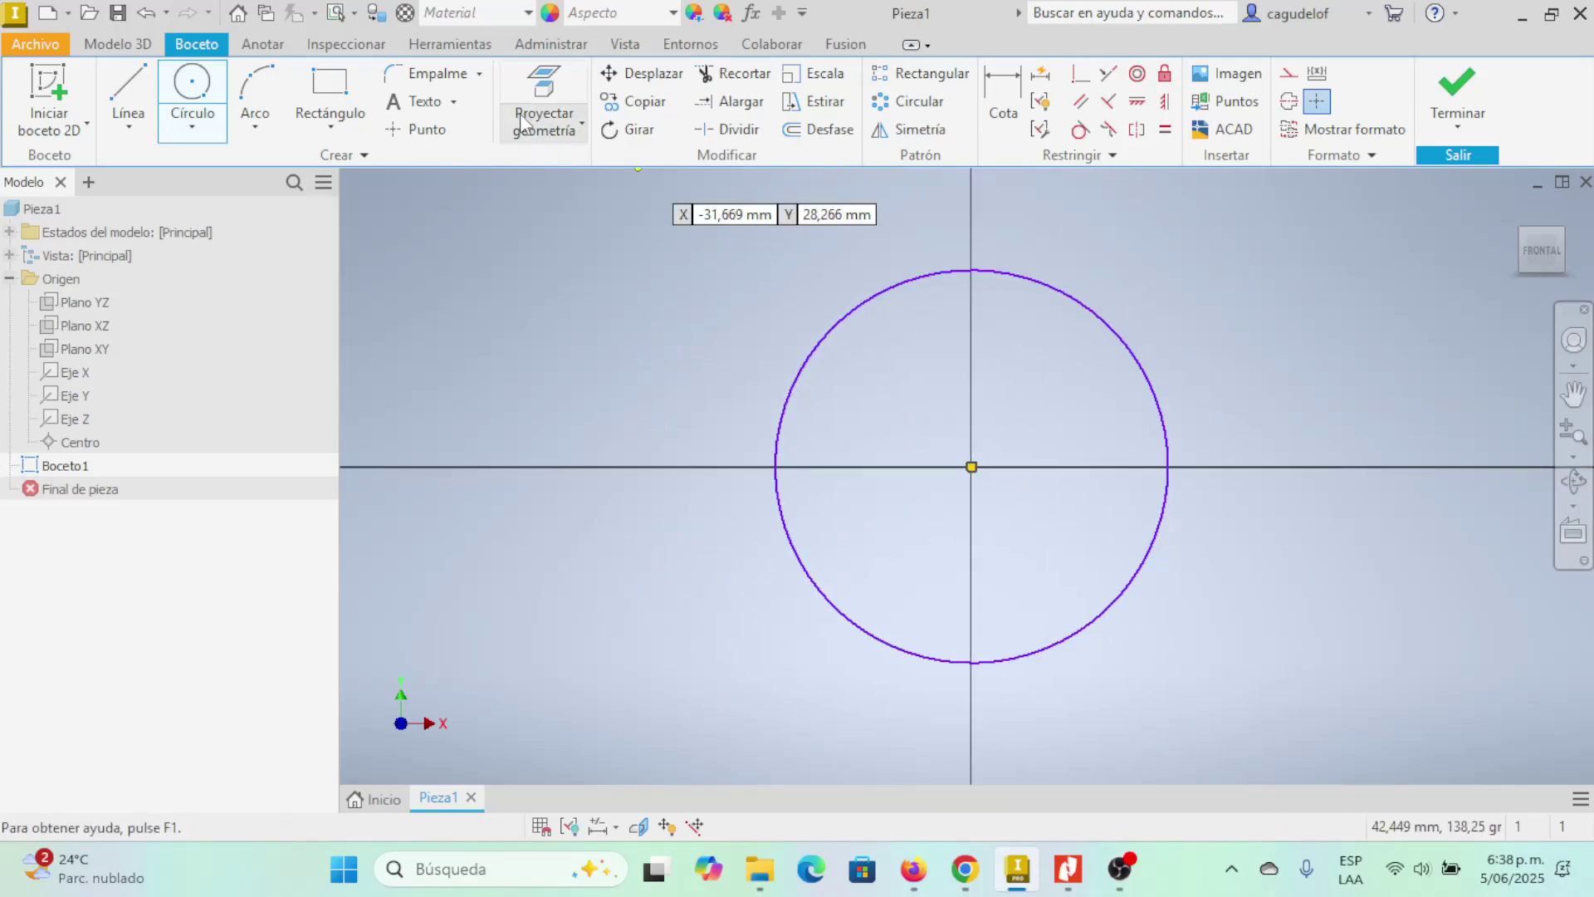
- Dimension the circle's diameter as 76 mm, checking the outer diameter on the Cuerpo drawing in Chrome
{"action": "left_click", "coordinate": [1021, 101]}
{"action": "left_click", "coordinate": [1101, 314]}
{"action": "left_click", "coordinate": [1172, 296]}
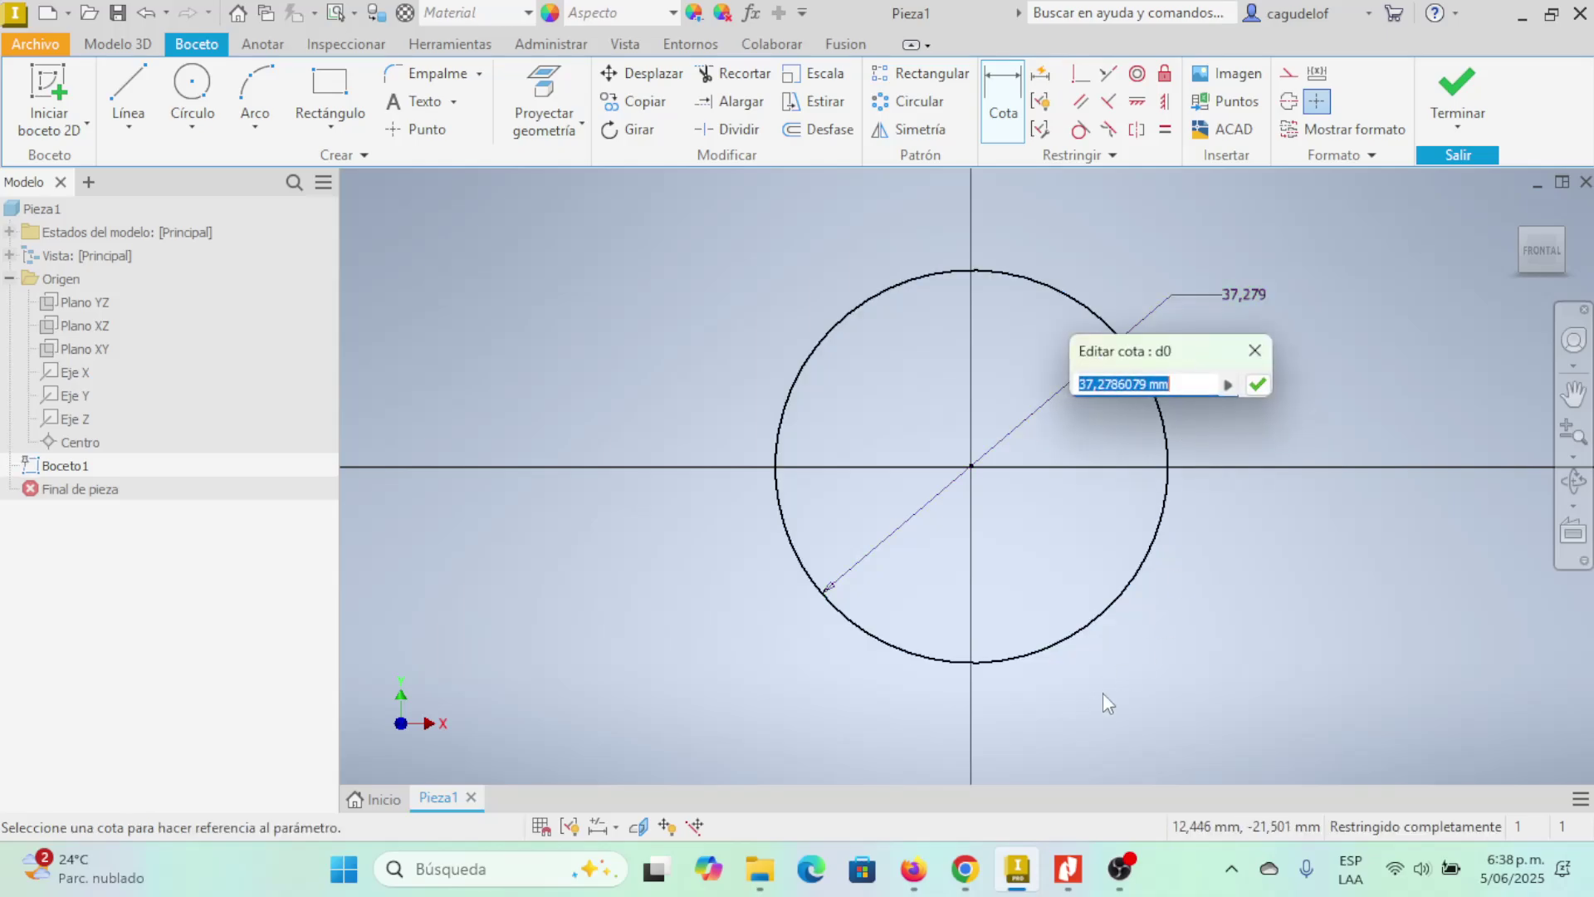
{"action": "mouse_move", "coordinate": [965, 868]}
{"action": "left_click", "coordinate": [967, 747]}
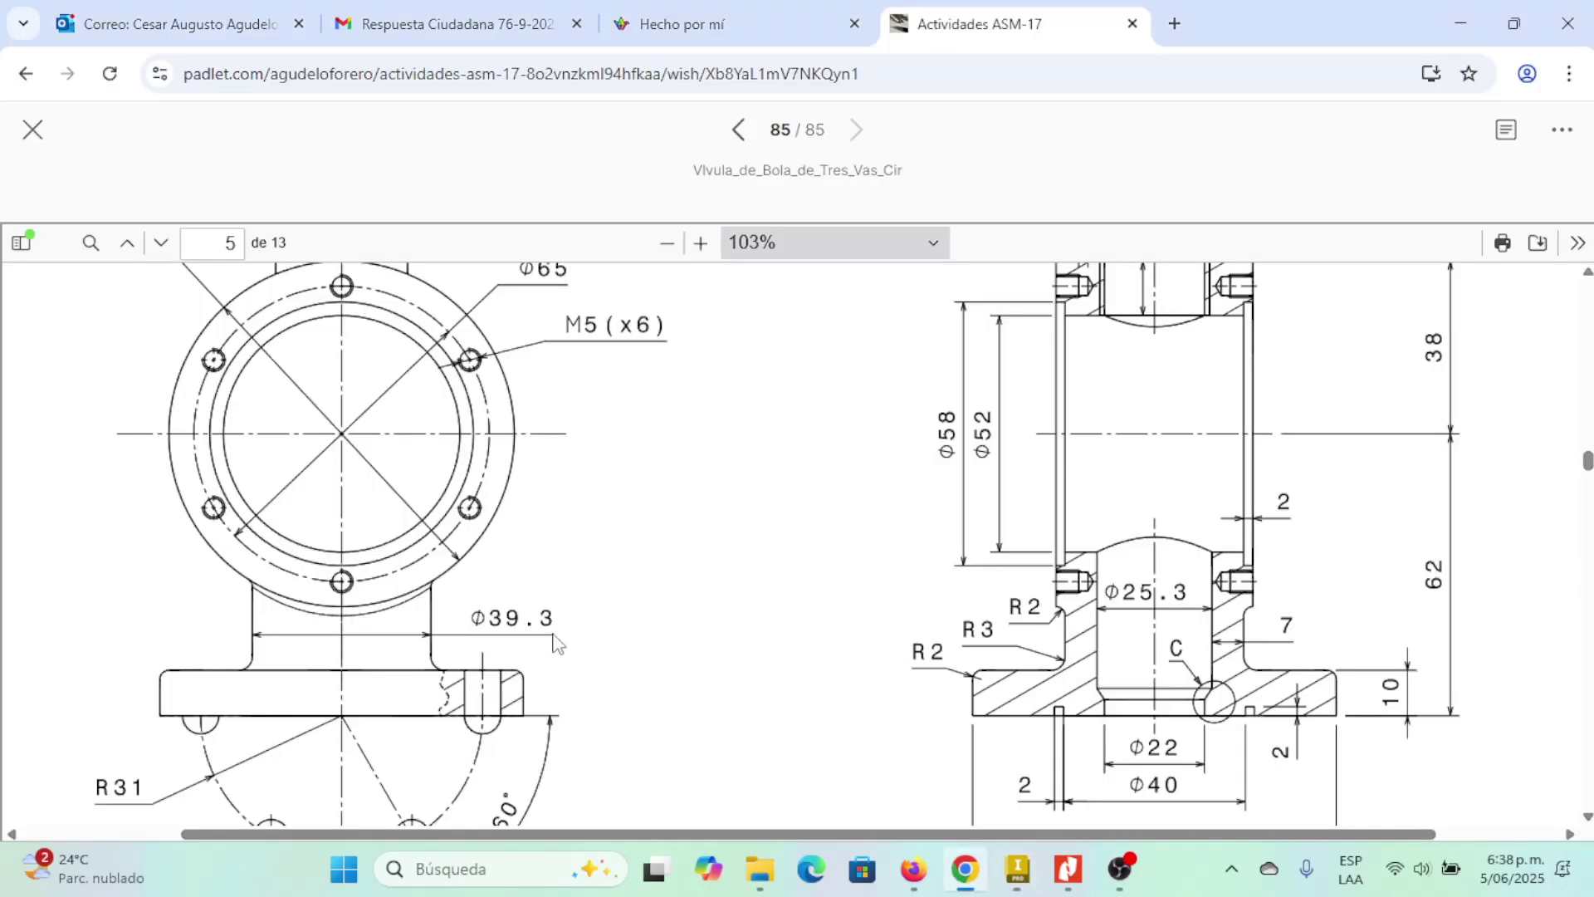
{"action": "scroll", "coordinate": [243, 564], "scroll_direction": "up", "scroll_amount": 3}
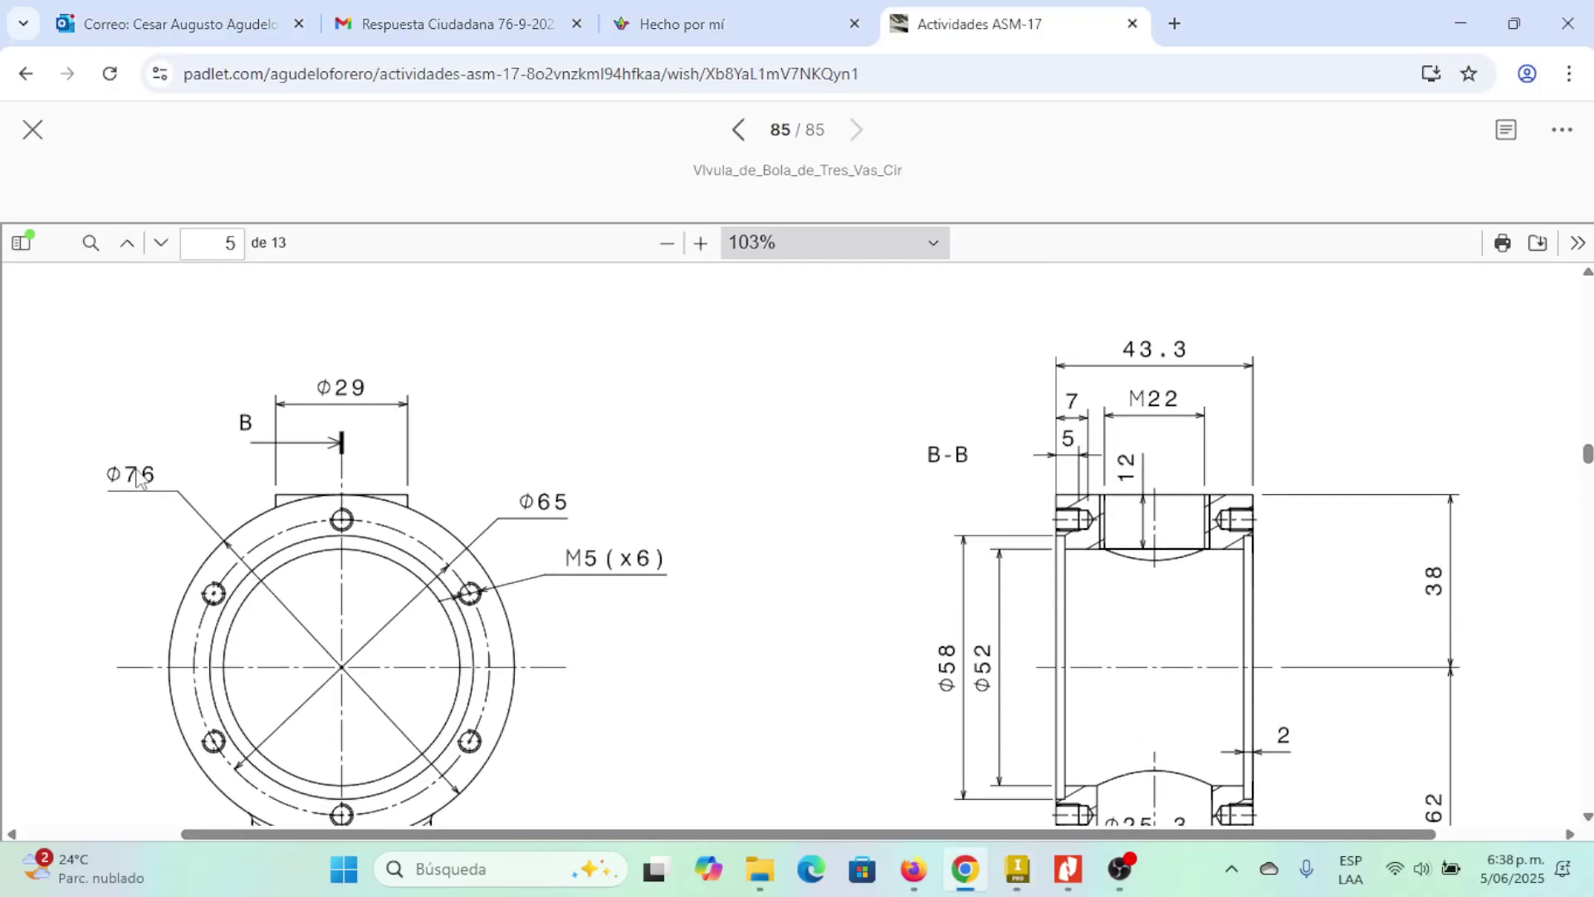
{"action": "key", "text": "alt+Tab"}
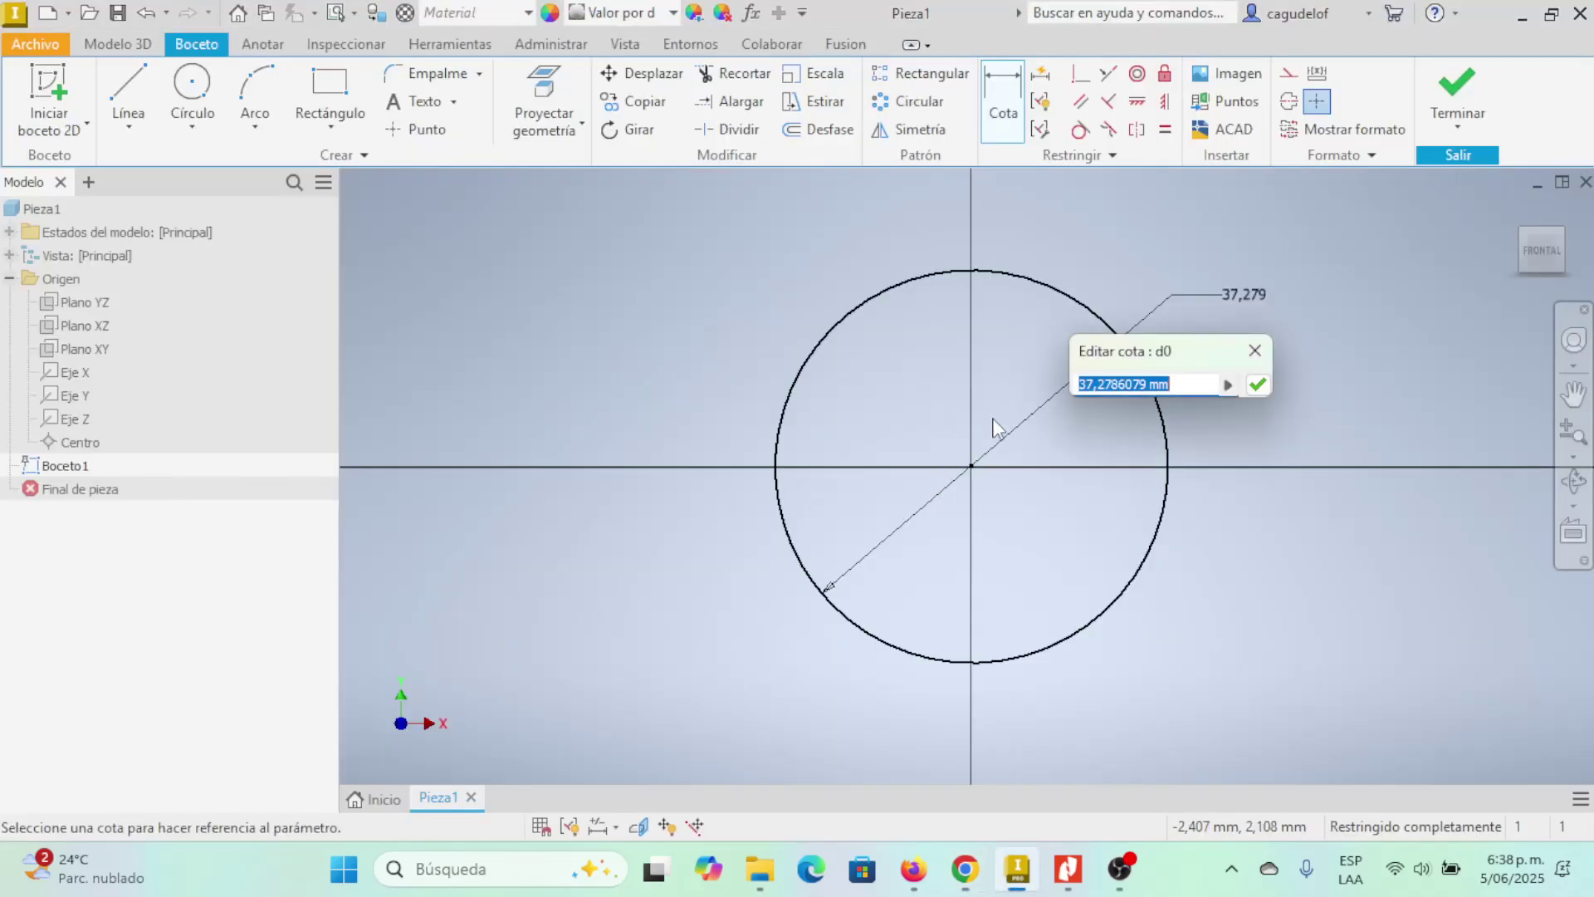
{"action": "type", "text": "76"}
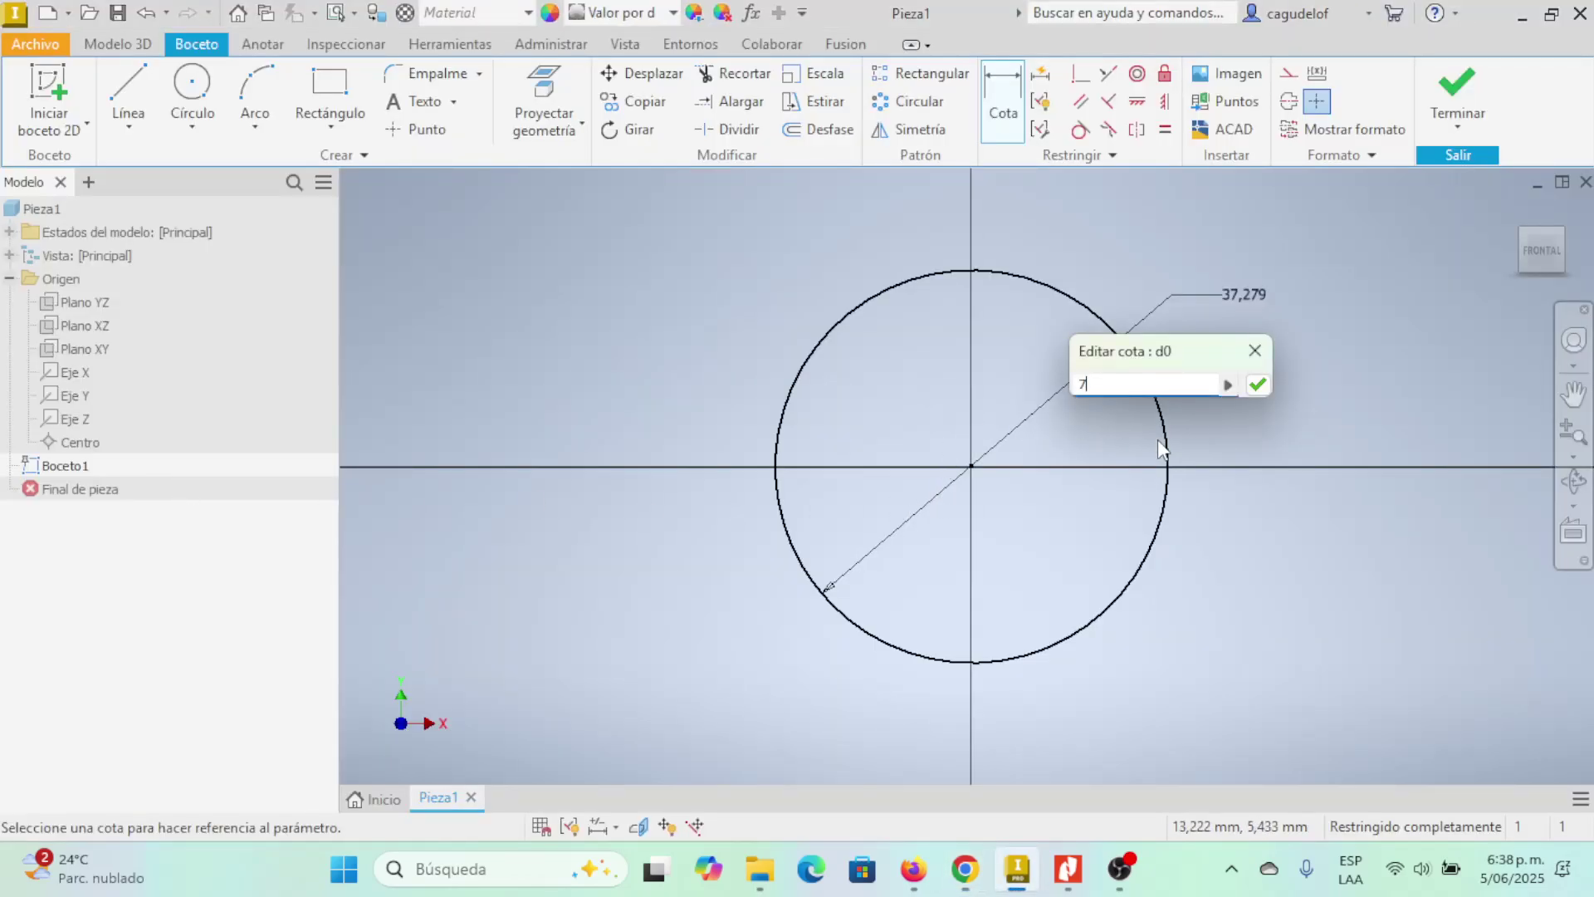
{"action": "left_click", "coordinate": [1257, 383]}
{"action": "key", "text": "Home"}
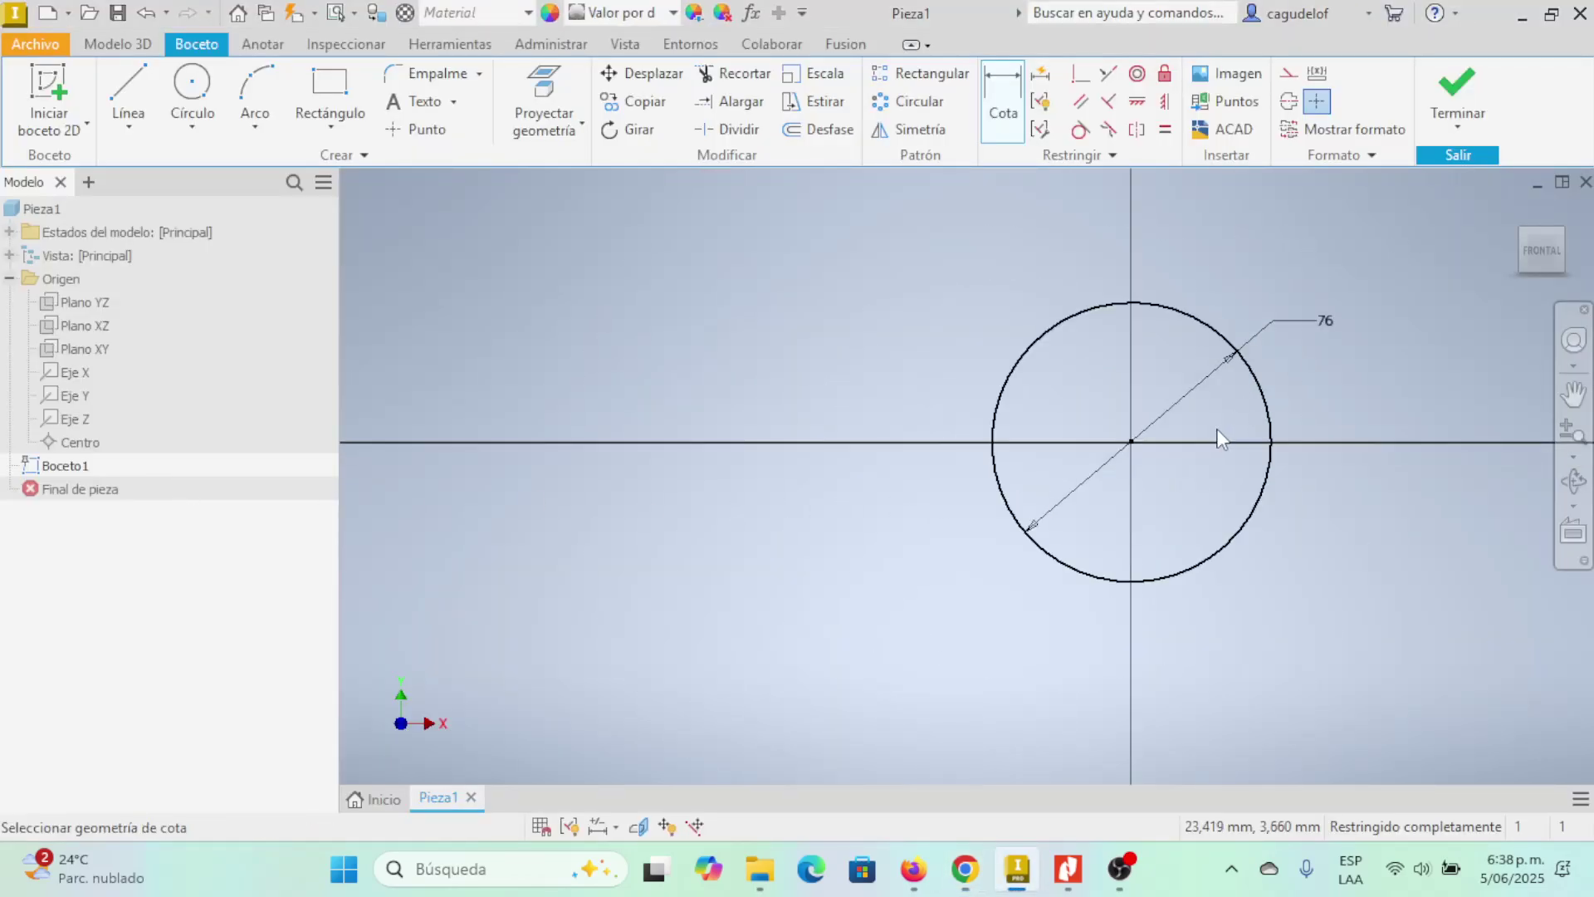
{"action": "key", "text": "Escape"}
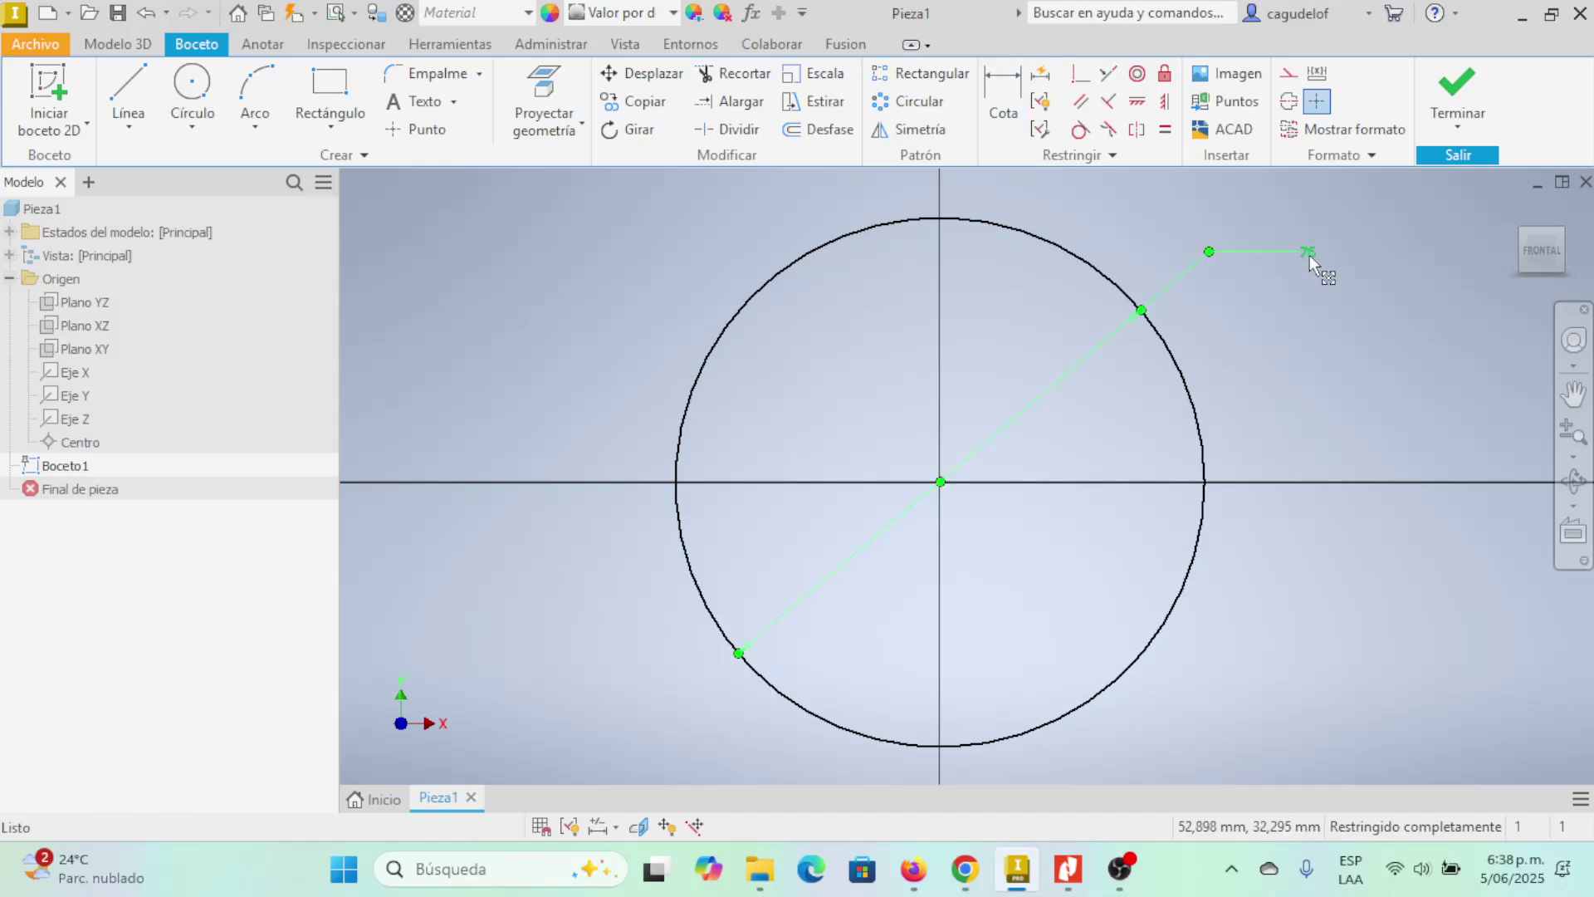
- Reposition the circle's diameter dimension text and set up a symmetric extrusion of the circular profile
{"action": "left_click_drag", "start_coordinate": [1308, 255], "coordinate": [1186, 276]}
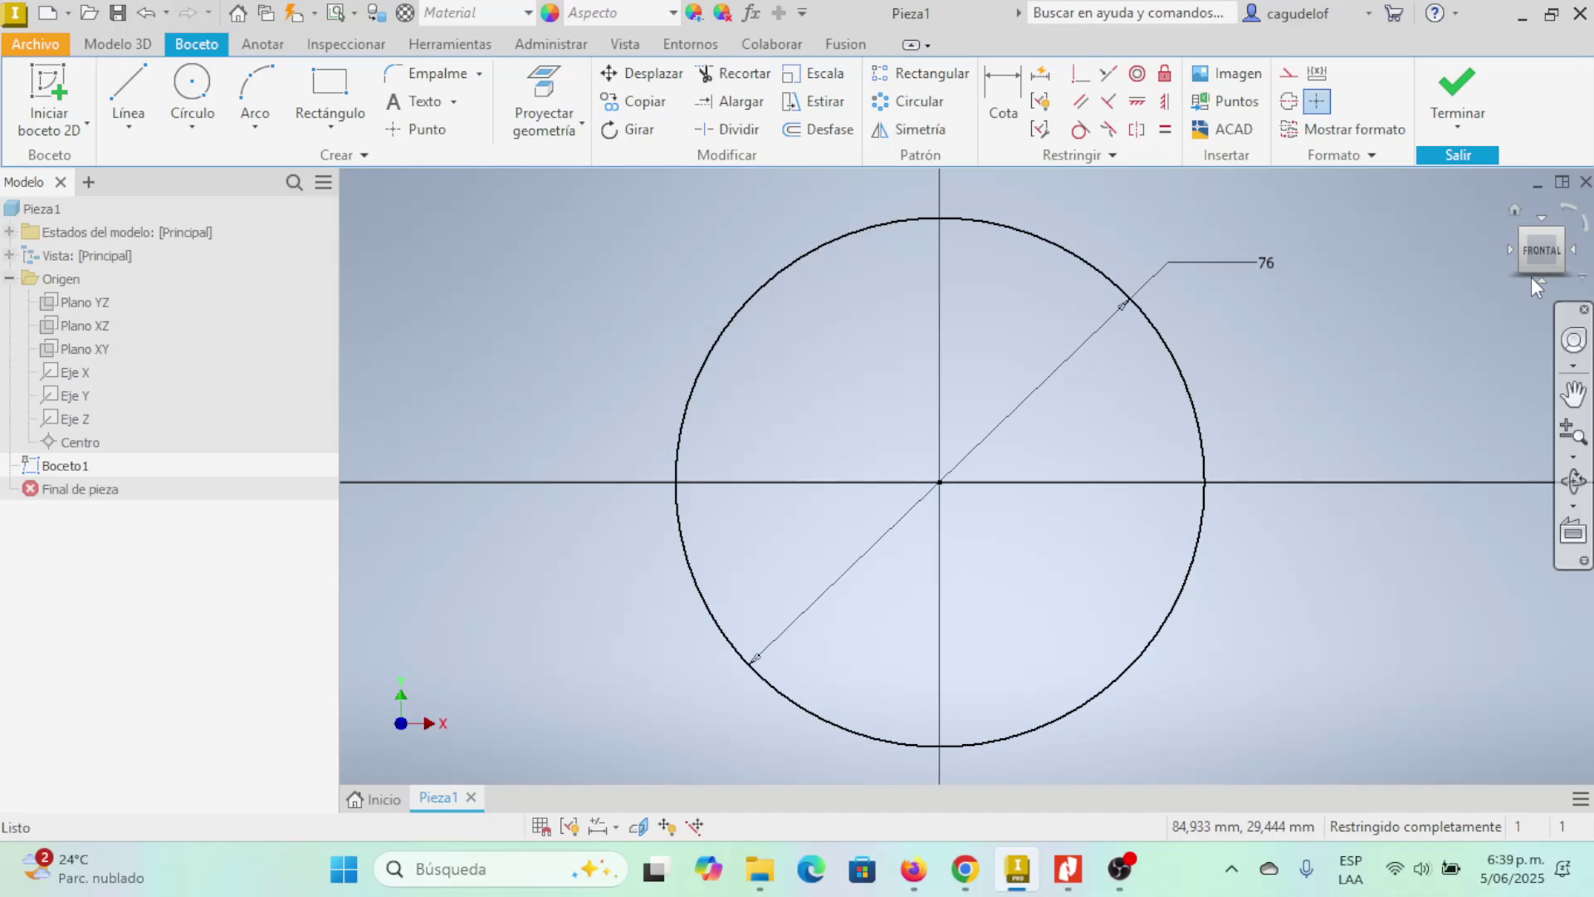
{"action": "left_click", "coordinate": [124, 44]}
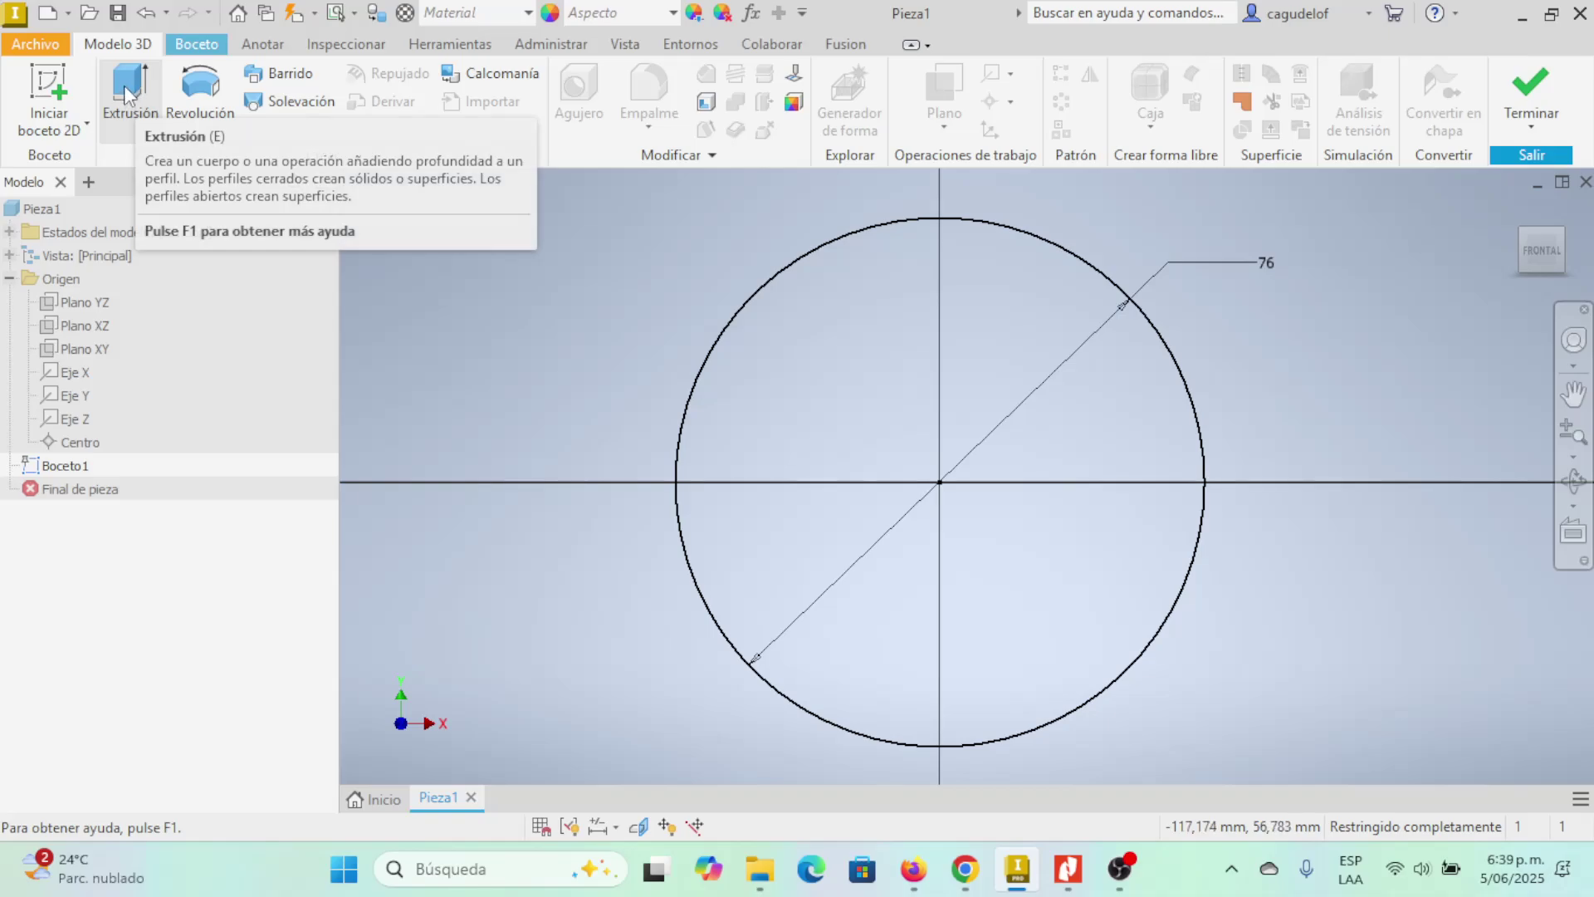
{"action": "left_click", "coordinate": [123, 85]}
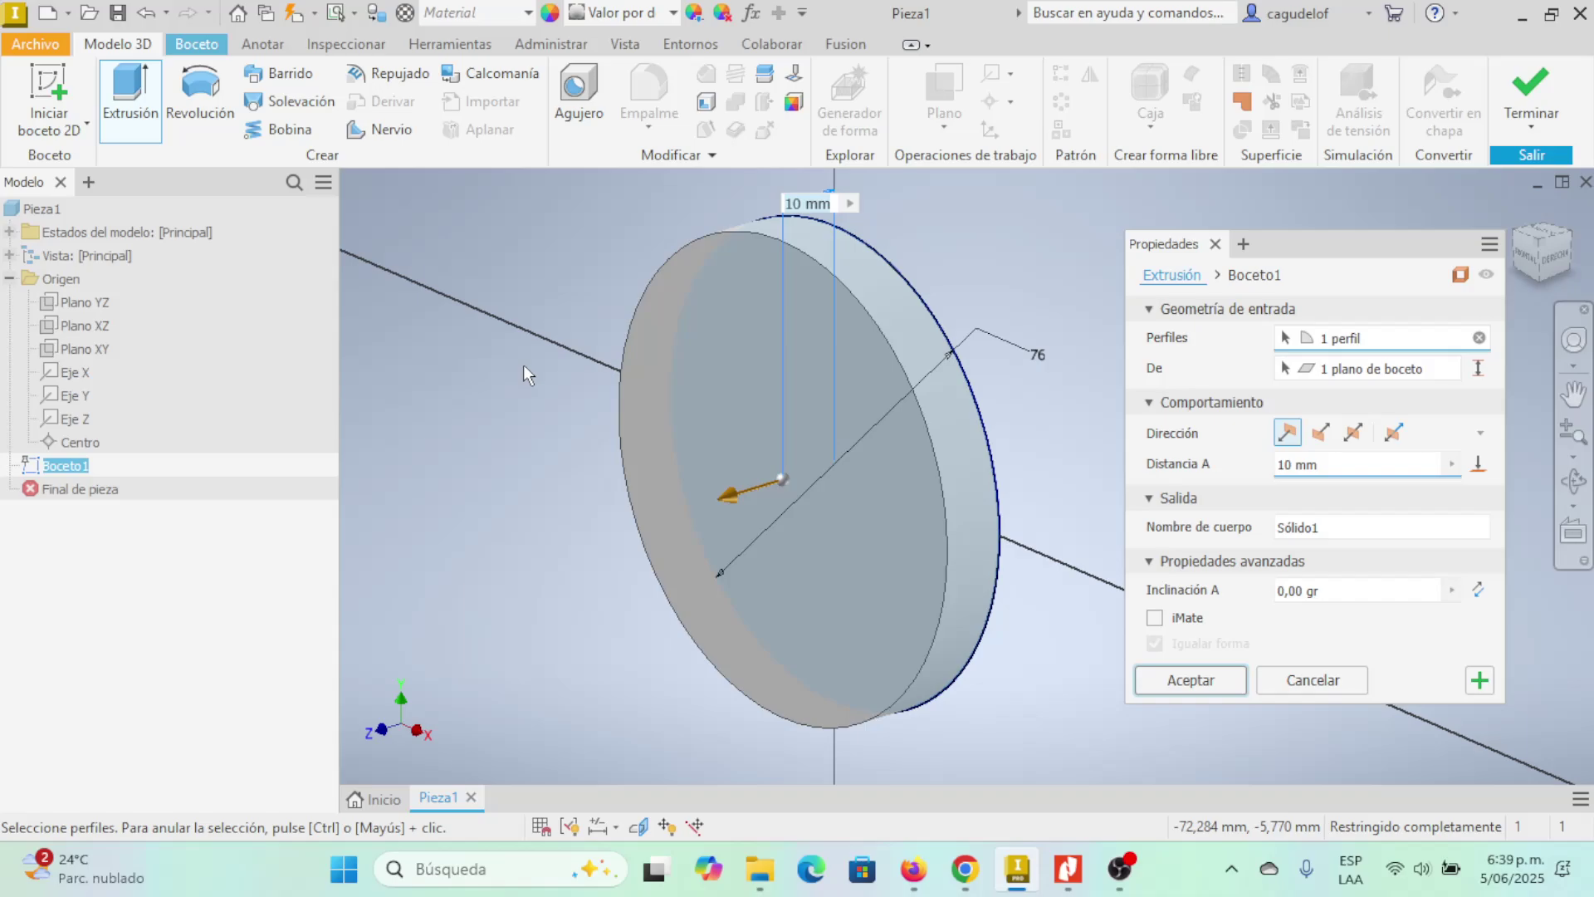
{"action": "key", "text": "alt+Tab"}
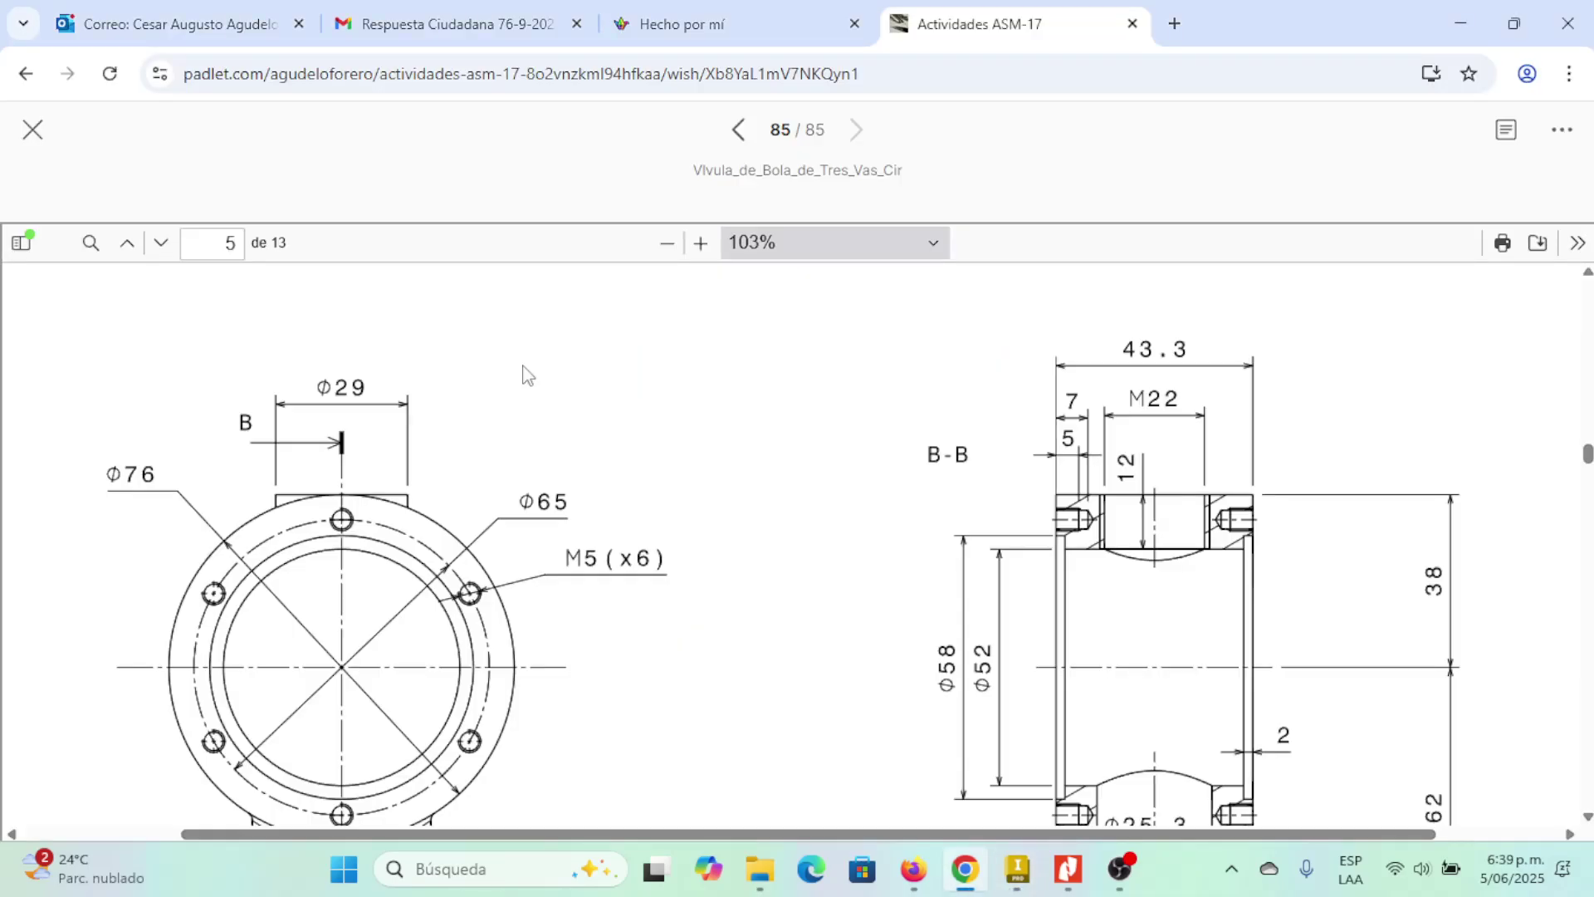
{"action": "key", "text": "alt+Tab"}
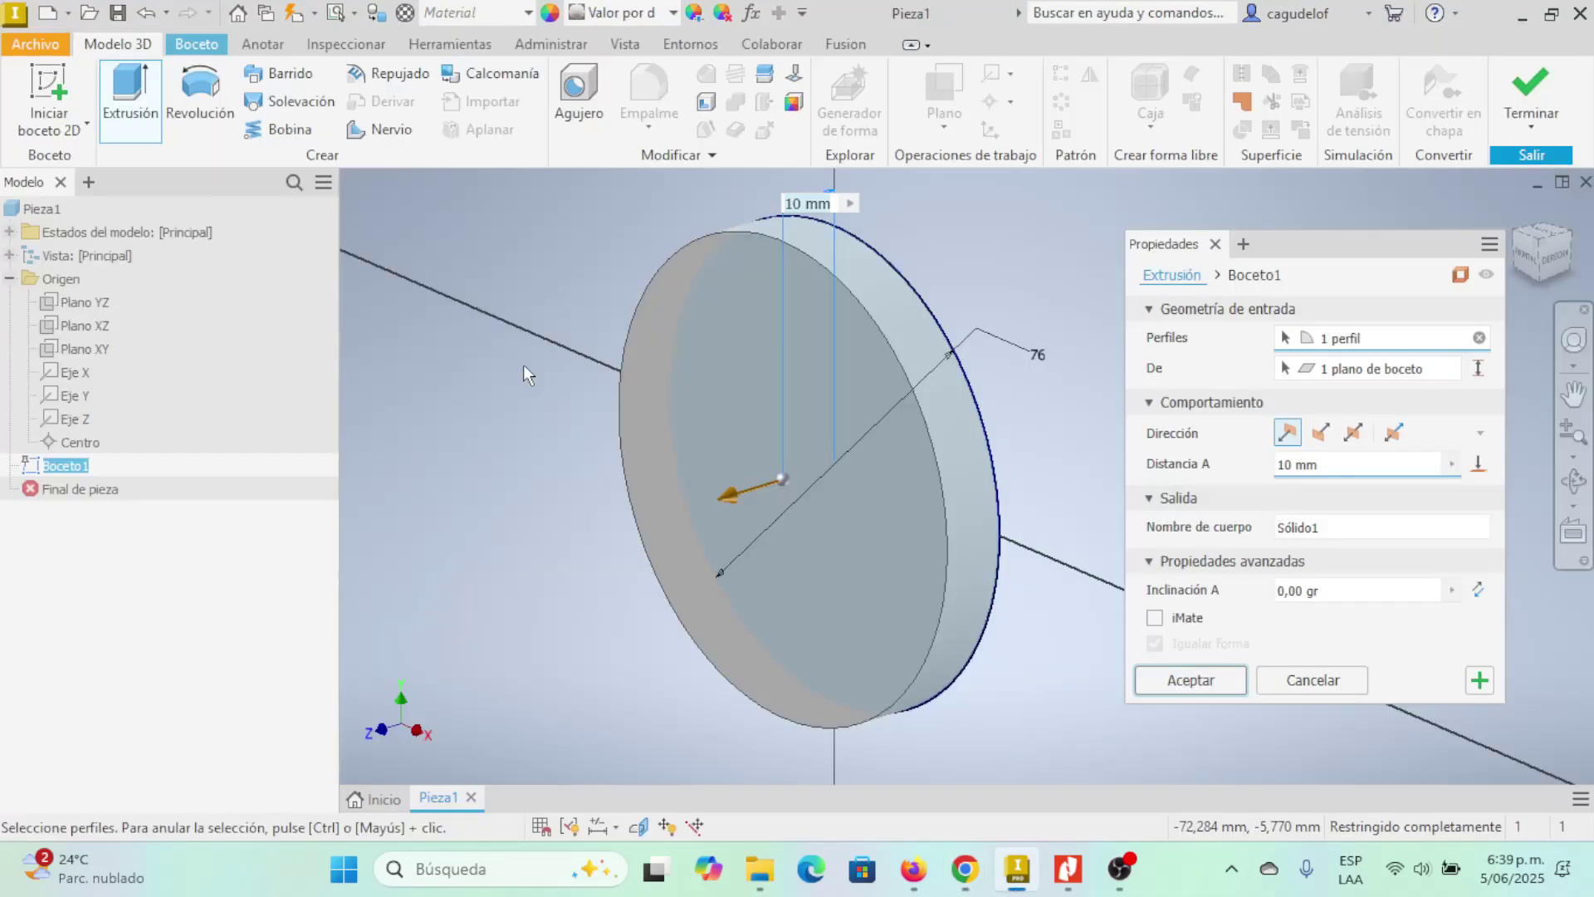
{"action": "left_click", "coordinate": [1320, 433]}
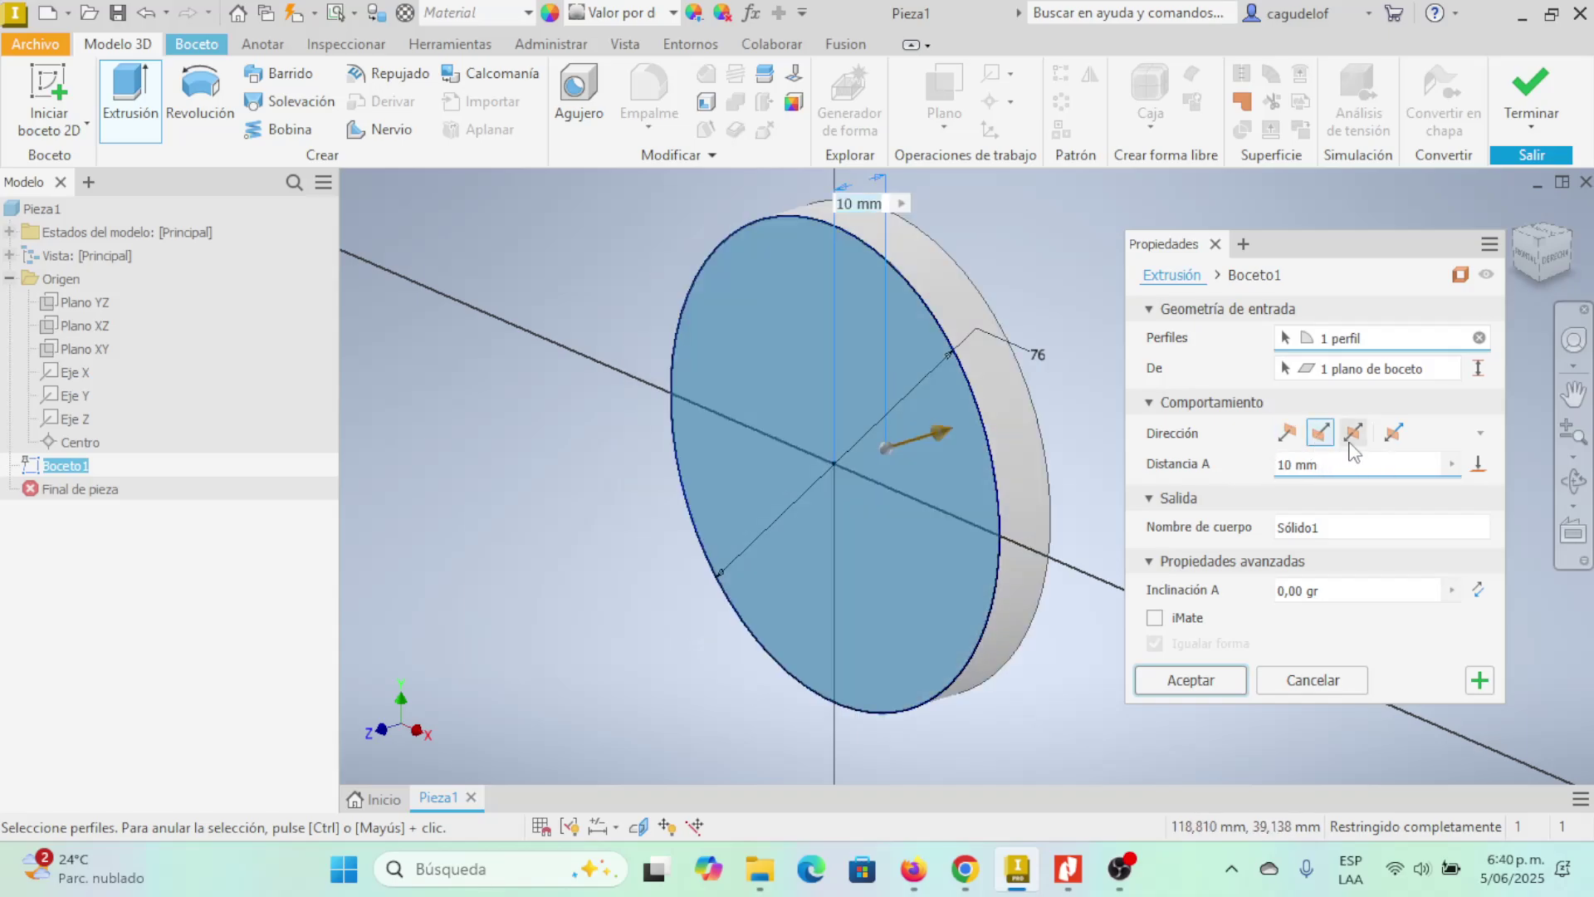
{"action": "left_click", "coordinate": [1351, 447]}
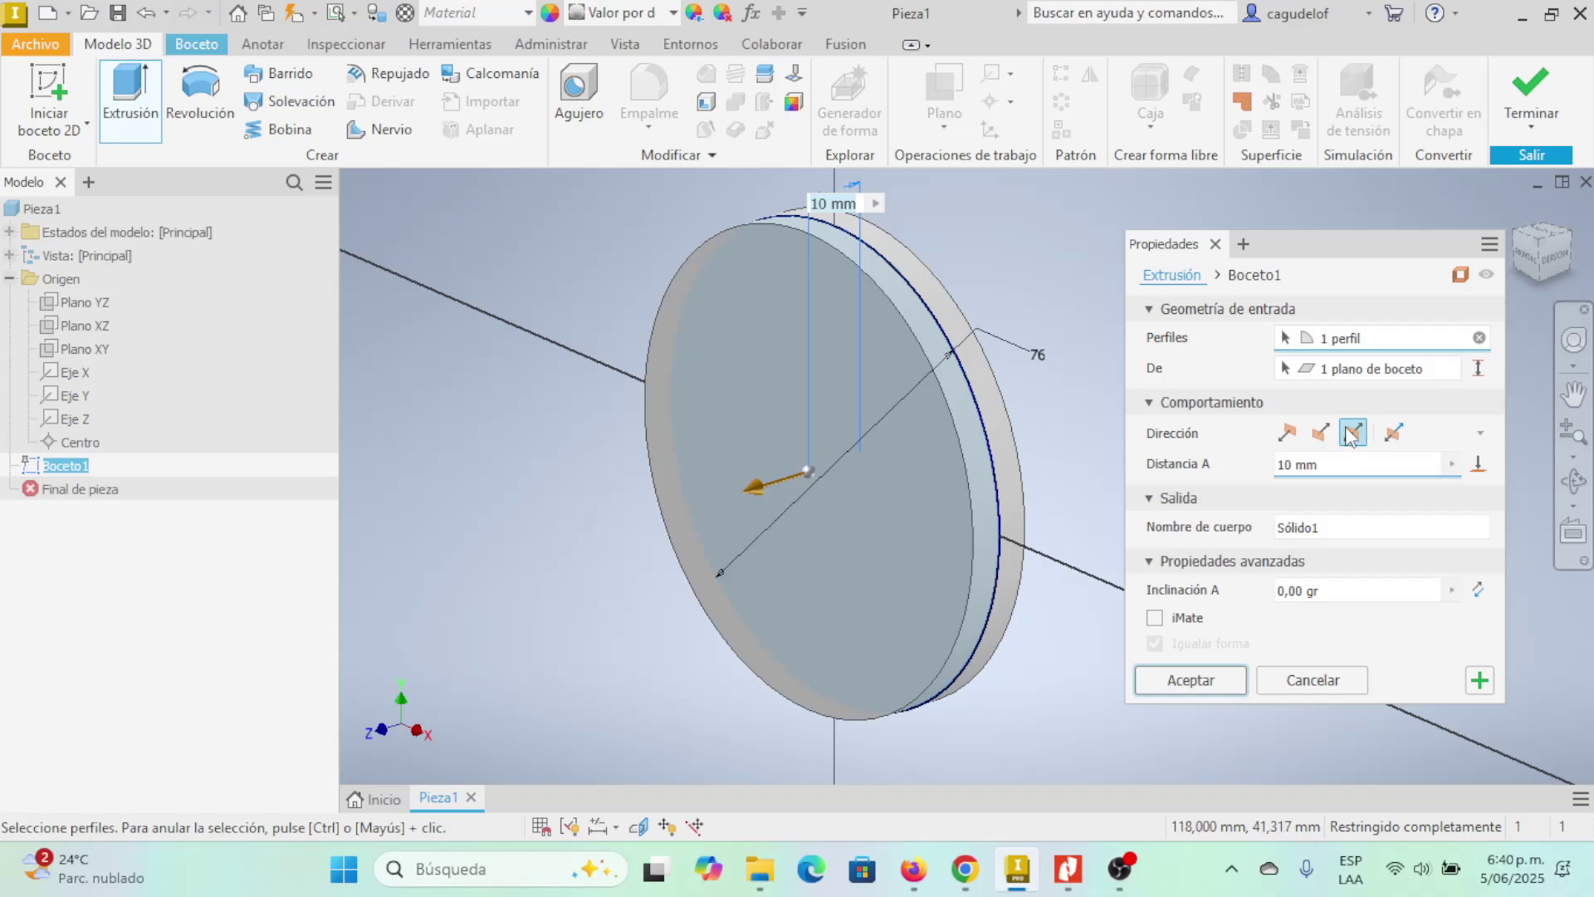
- Switch to Chrome and study the Cuerpo's front view and section B-B, from the body diameters down to the base flange dimensions
{"action": "key", "text": "alt+Tab"}
{"action": "scroll", "coordinate": [876, 656], "scroll_direction": "down", "scroll_amount": 3}
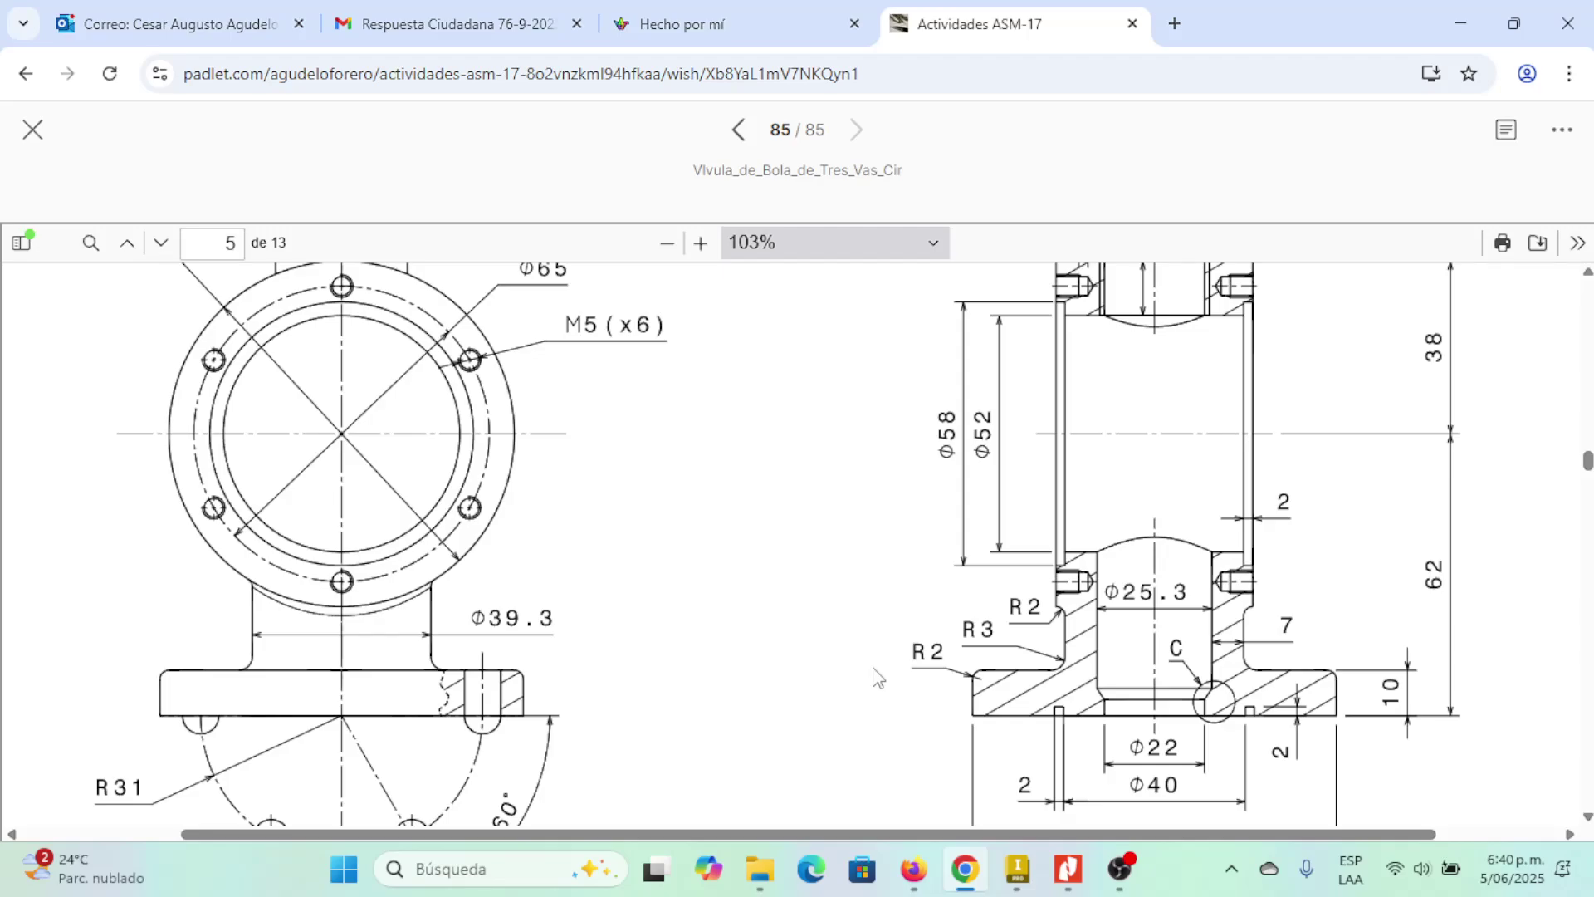
{"action": "scroll", "coordinate": [875, 674], "scroll_direction": "up", "scroll_amount": 1}
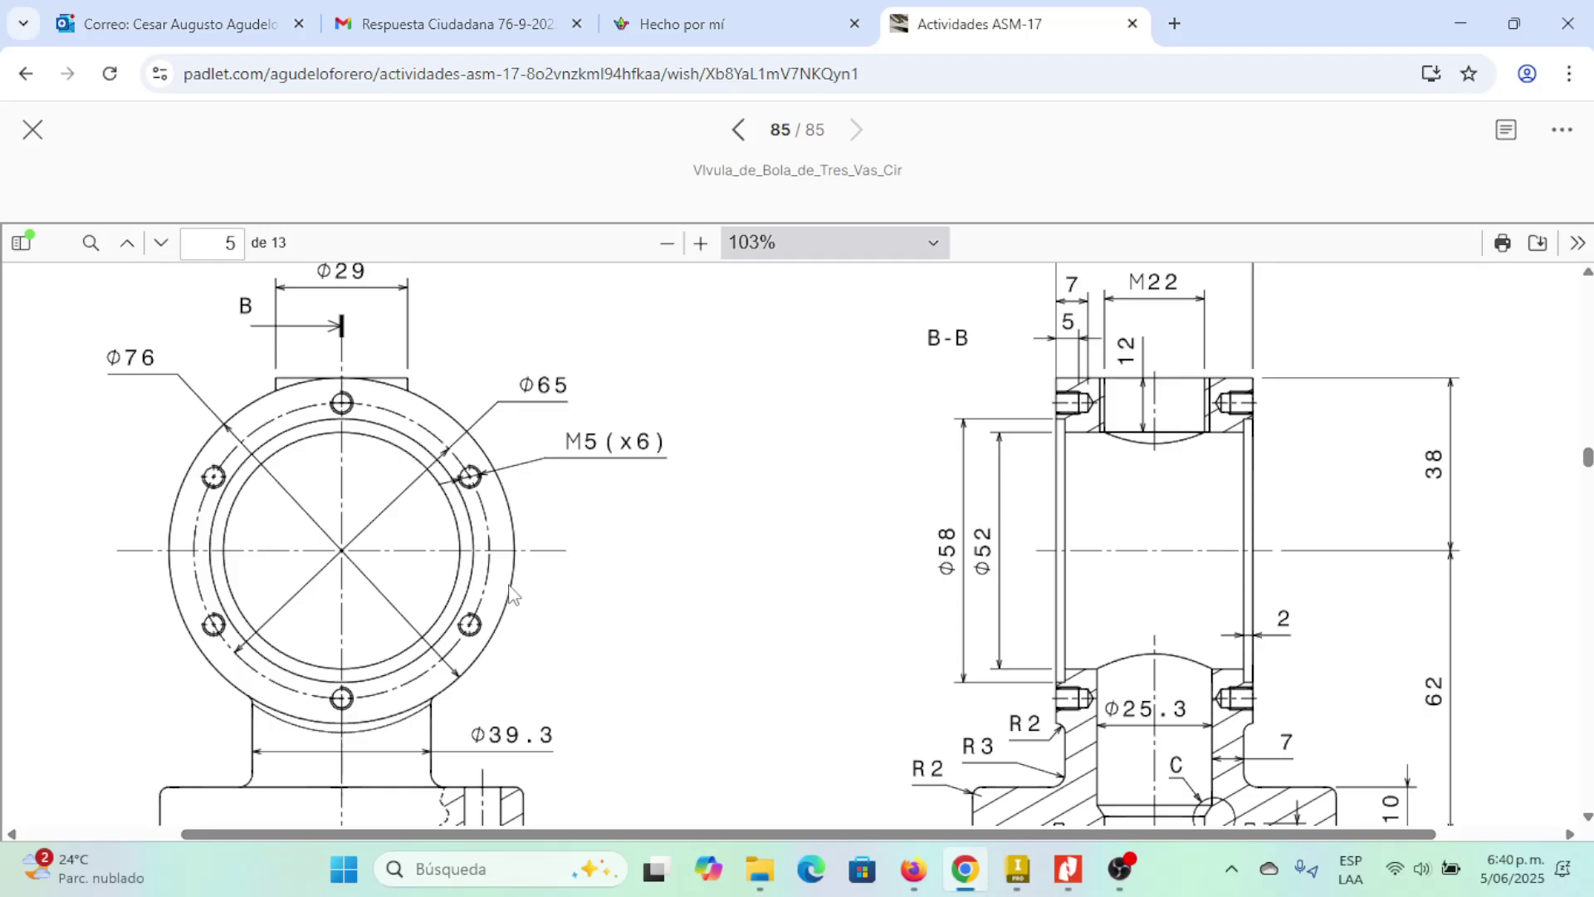
{"action": "left_click", "coordinate": [700, 242]}
{"action": "left_click", "coordinate": [701, 242]}
{"action": "left_click", "coordinate": [700, 242]}
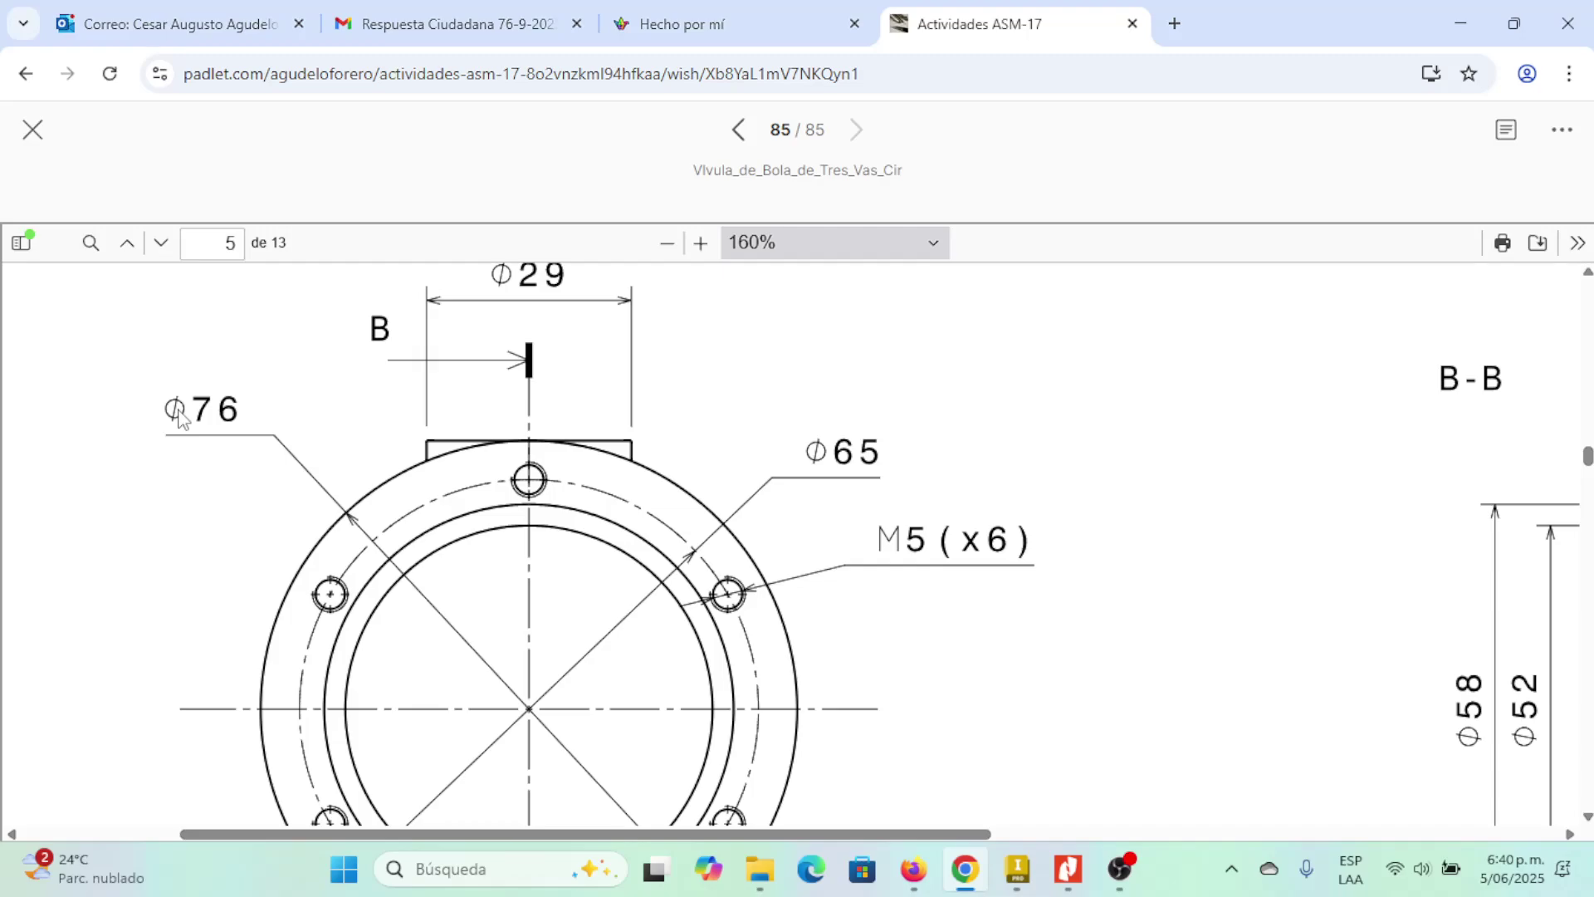
{"action": "left_click", "coordinate": [666, 243]}
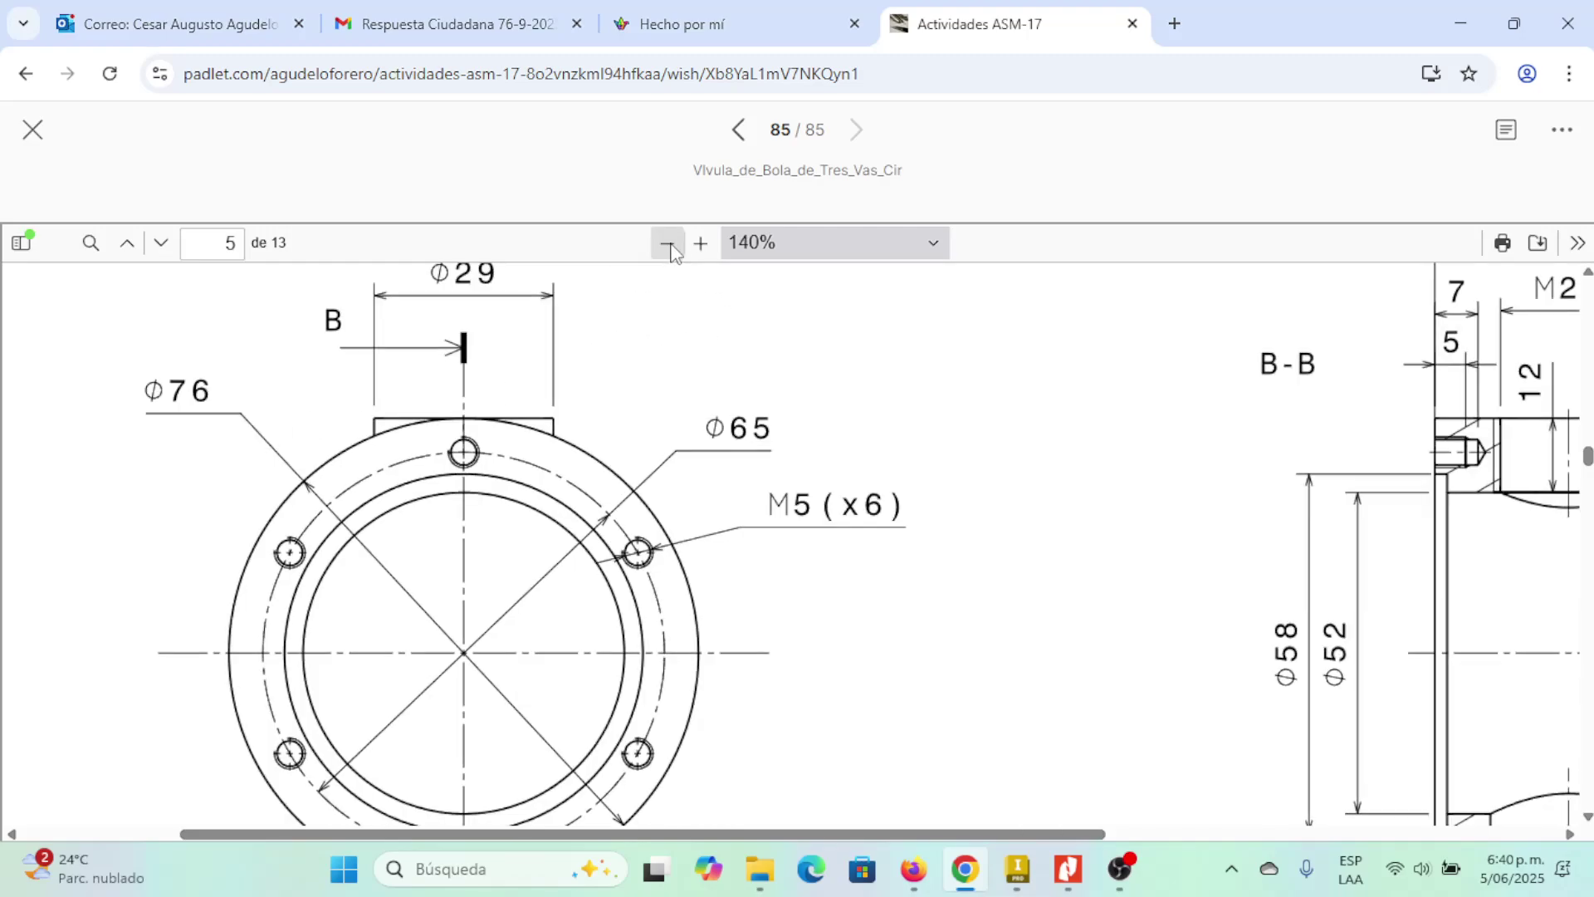
{"action": "left_click", "coordinate": [668, 243]}
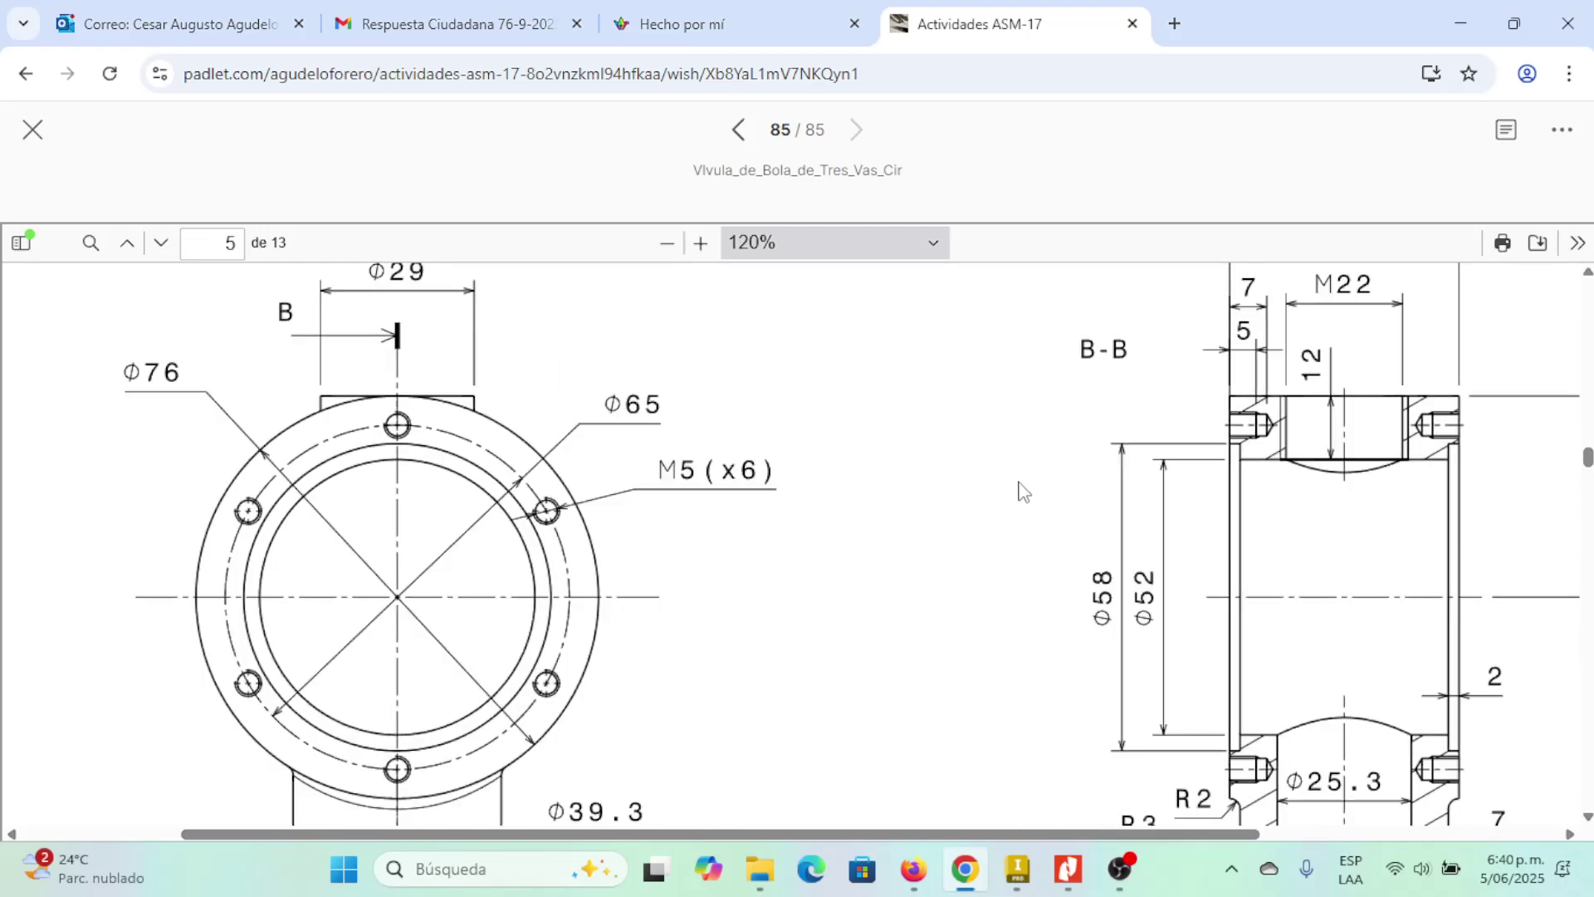
{"action": "scroll", "coordinate": [1113, 560], "scroll_direction": "down", "scroll_amount": 2}
{"action": "scroll", "coordinate": [1203, 573], "scroll_direction": "right", "scroll_amount": 2}
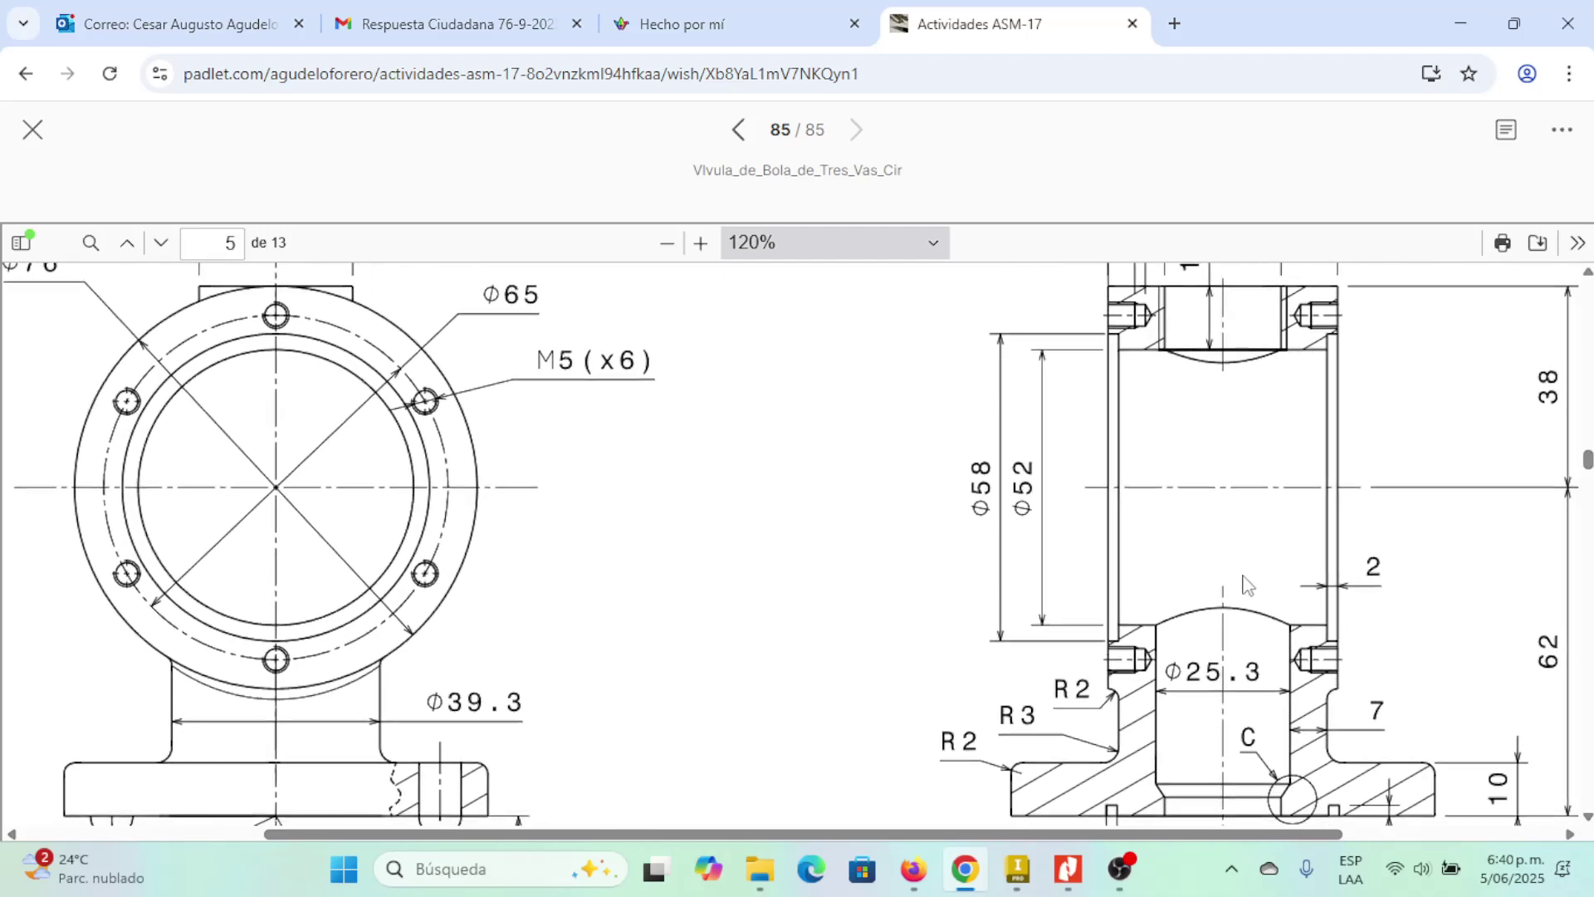
{"action": "scroll", "coordinate": [1248, 585], "scroll_direction": "right", "scroll_amount": 2}
{"action": "scroll", "coordinate": [1248, 586], "scroll_direction": "down", "scroll_amount": 1}
{"action": "scroll", "coordinate": [1122, 512], "scroll_direction": "up", "scroll_amount": 1}
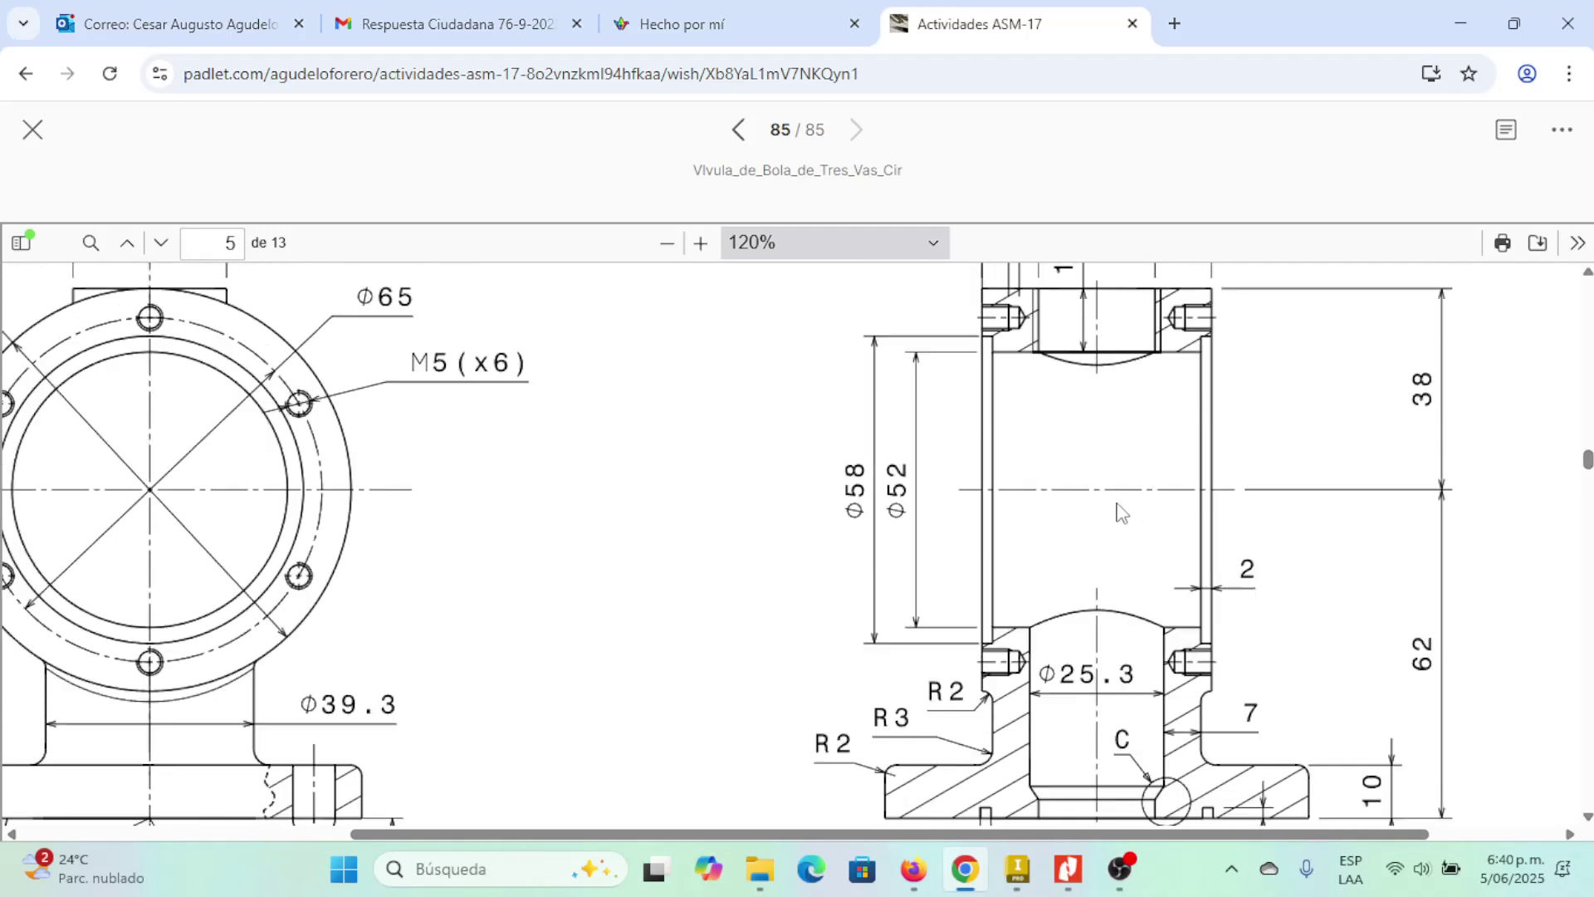
{"action": "scroll", "coordinate": [1121, 513], "scroll_direction": "up", "scroll_amount": 1}
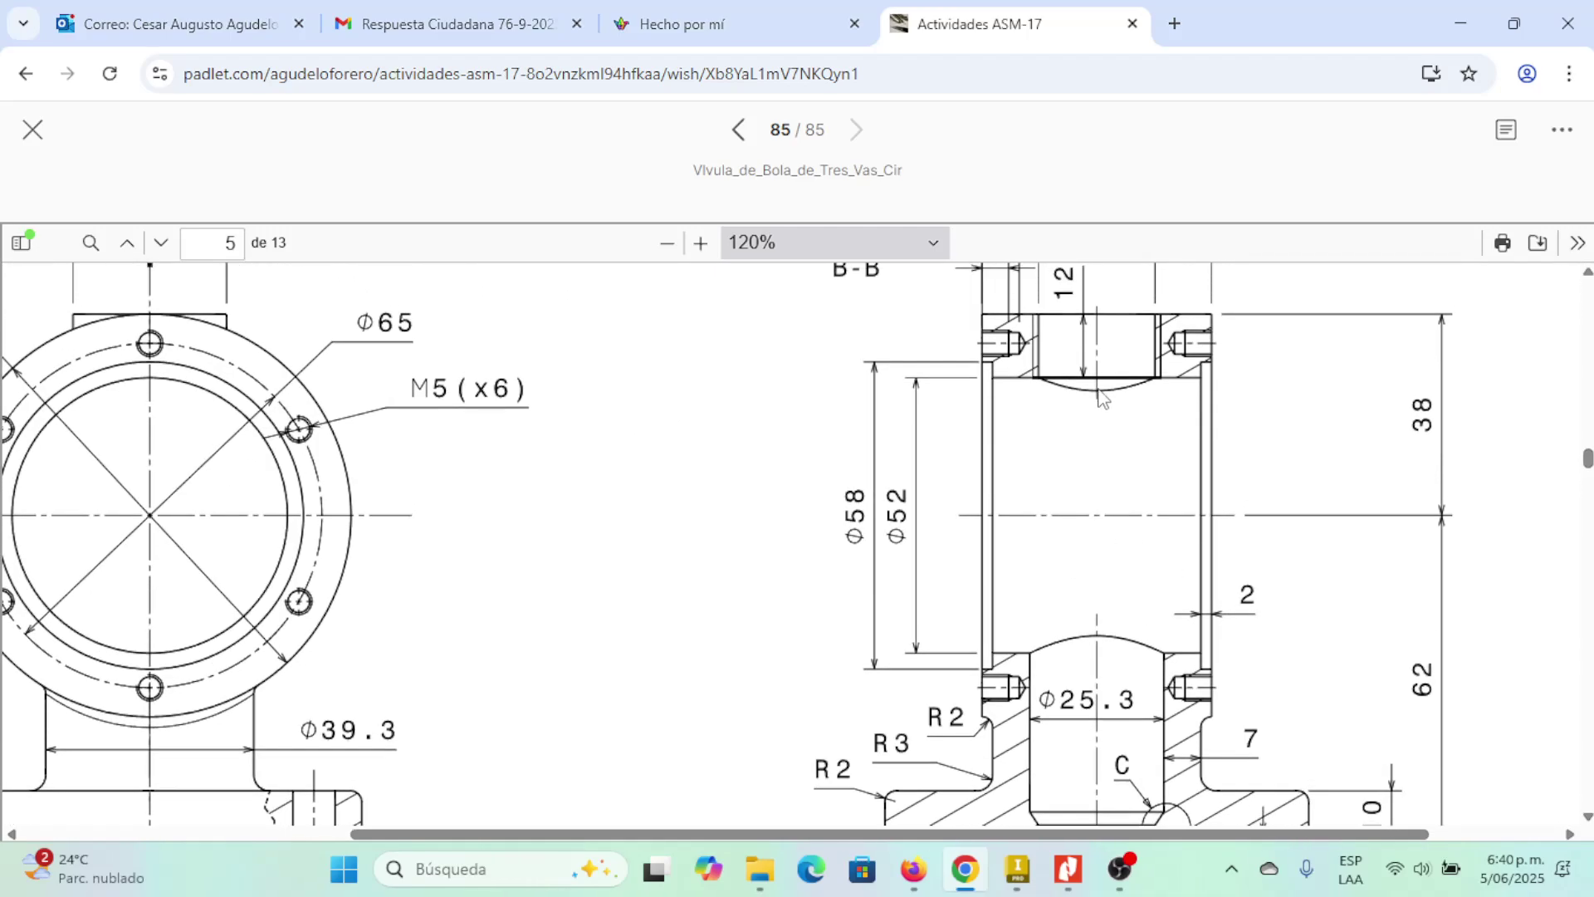
{"action": "left_click", "coordinate": [668, 243]}
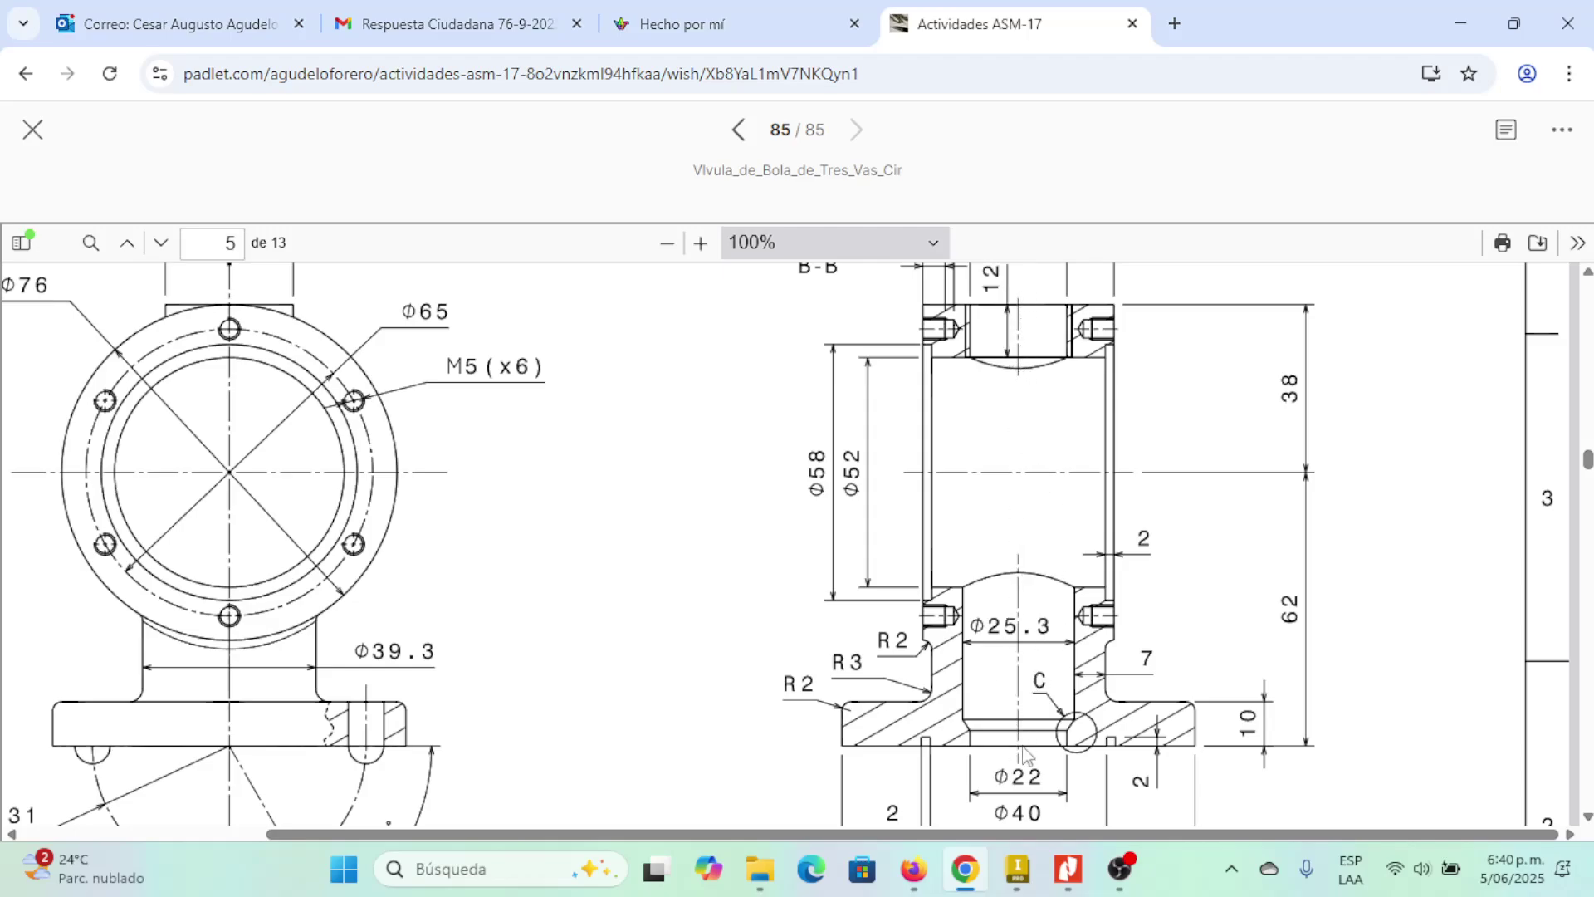
{"action": "scroll", "coordinate": [1027, 755], "scroll_direction": "down", "scroll_amount": 1}
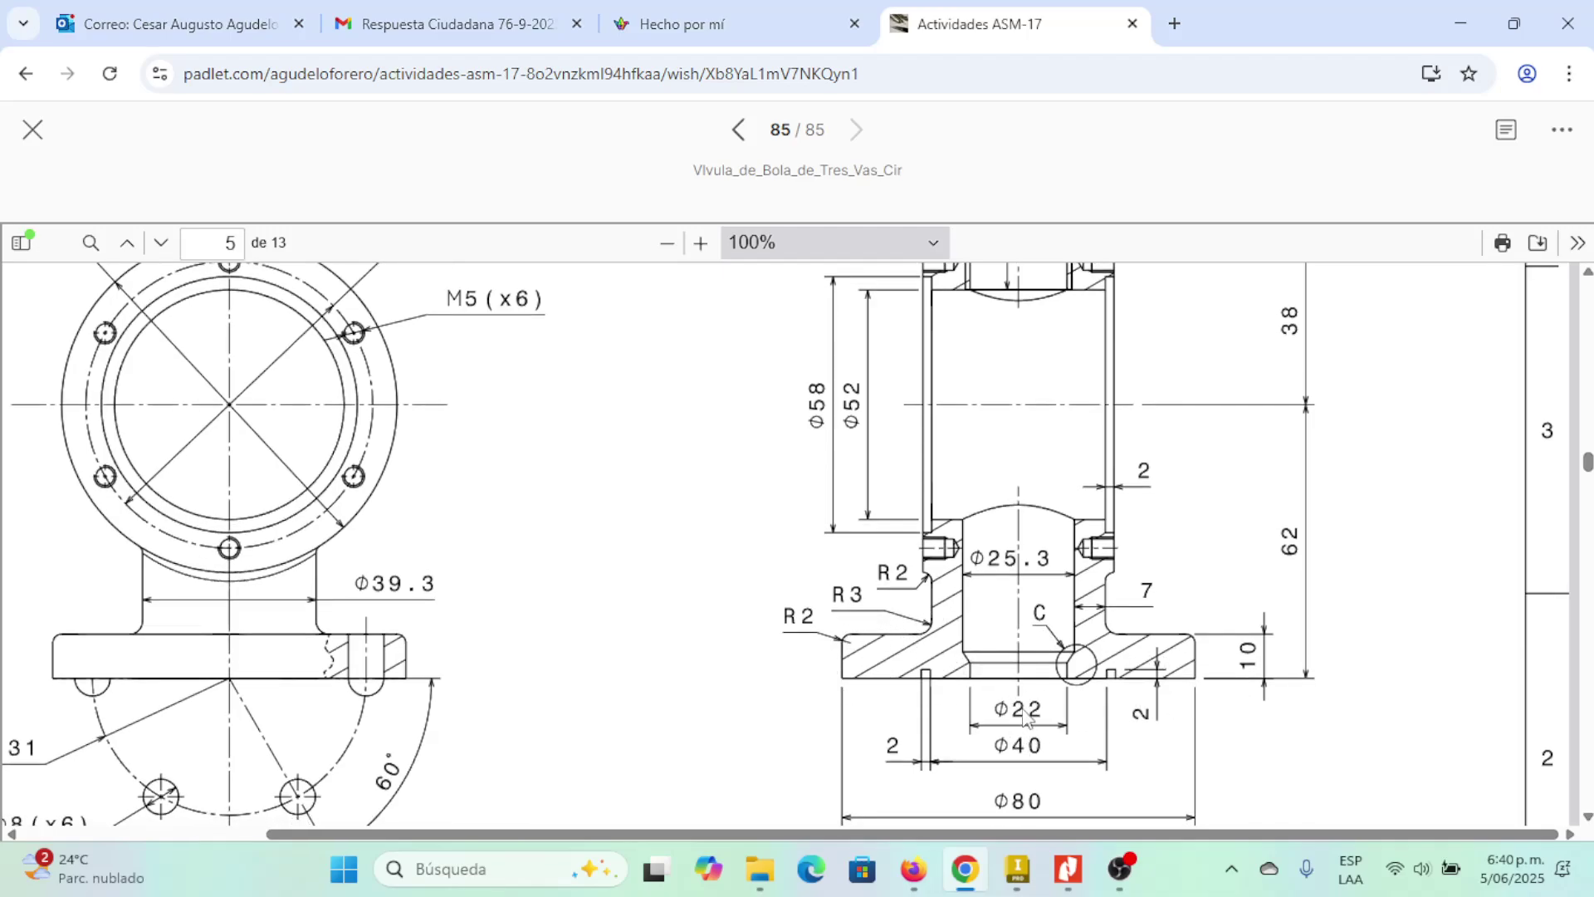
{"action": "key", "text": "alt+Tab"}
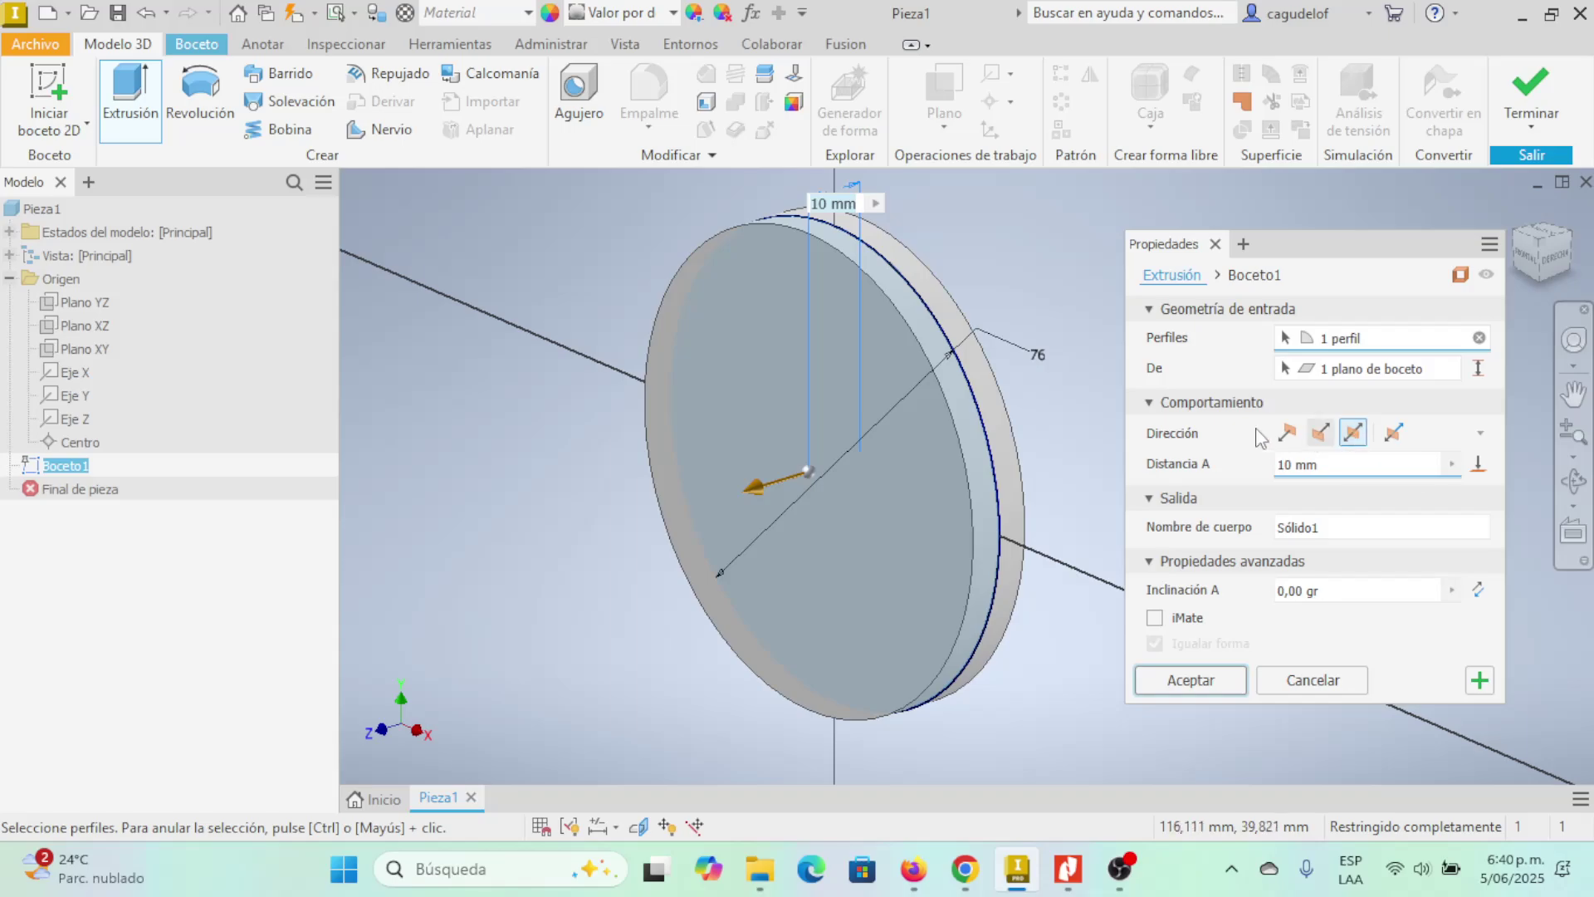
- Extrude the circle symmetrically to a total distance of 43.3 mm, taking the body width from section B-B in Chrome
{"action": "left_click", "coordinate": [1356, 464]}
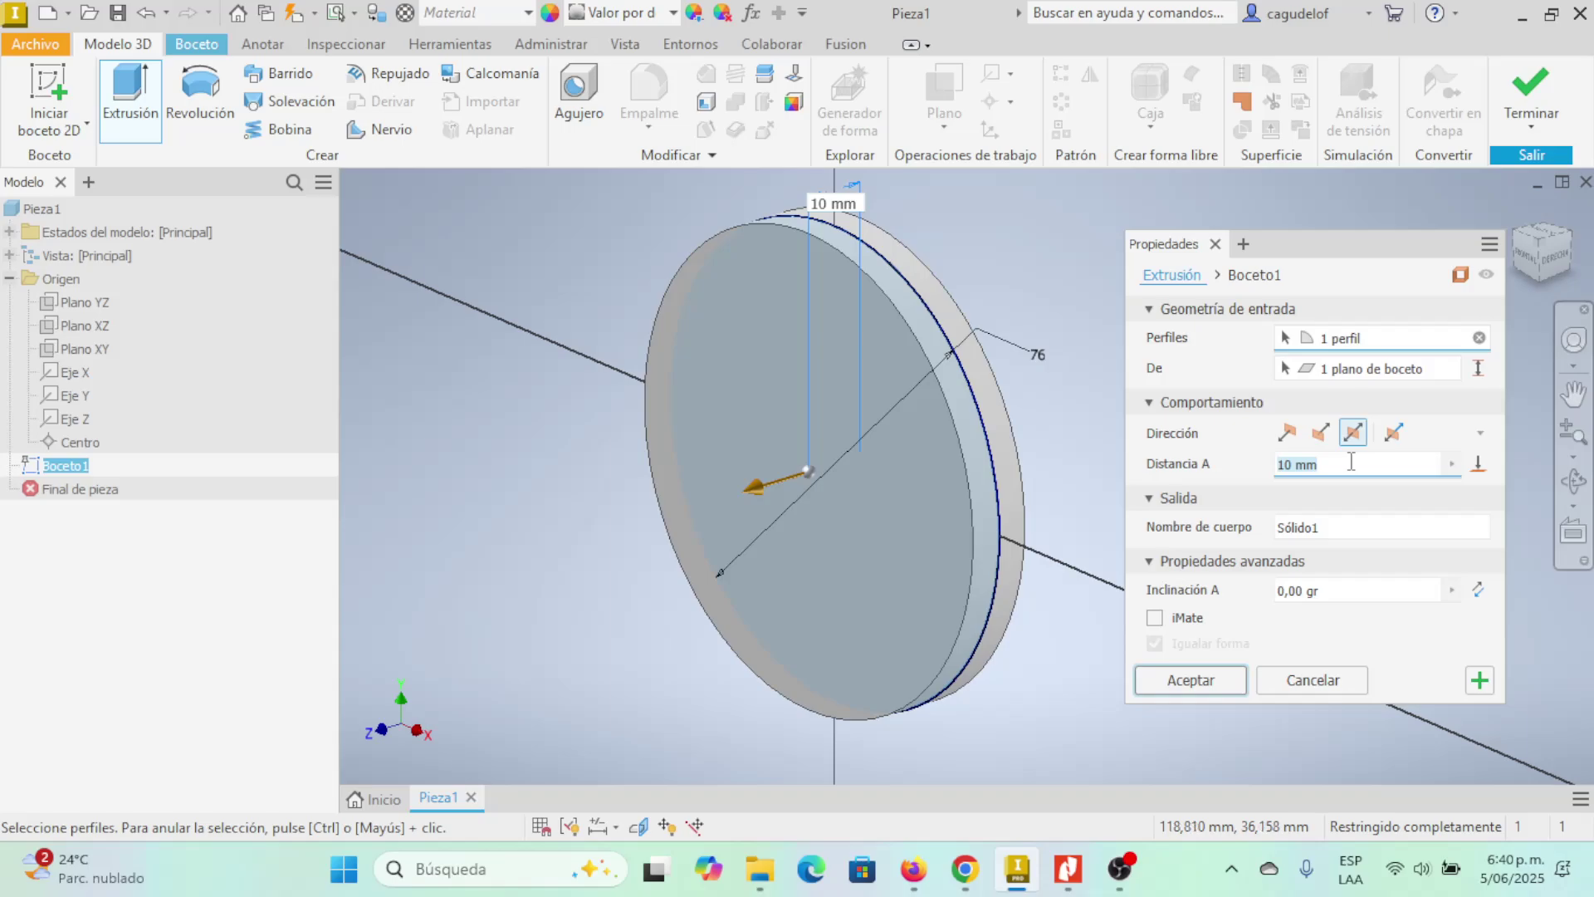
{"action": "key", "text": "alt+Tab"}
{"action": "scroll", "coordinate": [1059, 523], "scroll_direction": "up", "scroll_amount": 3}
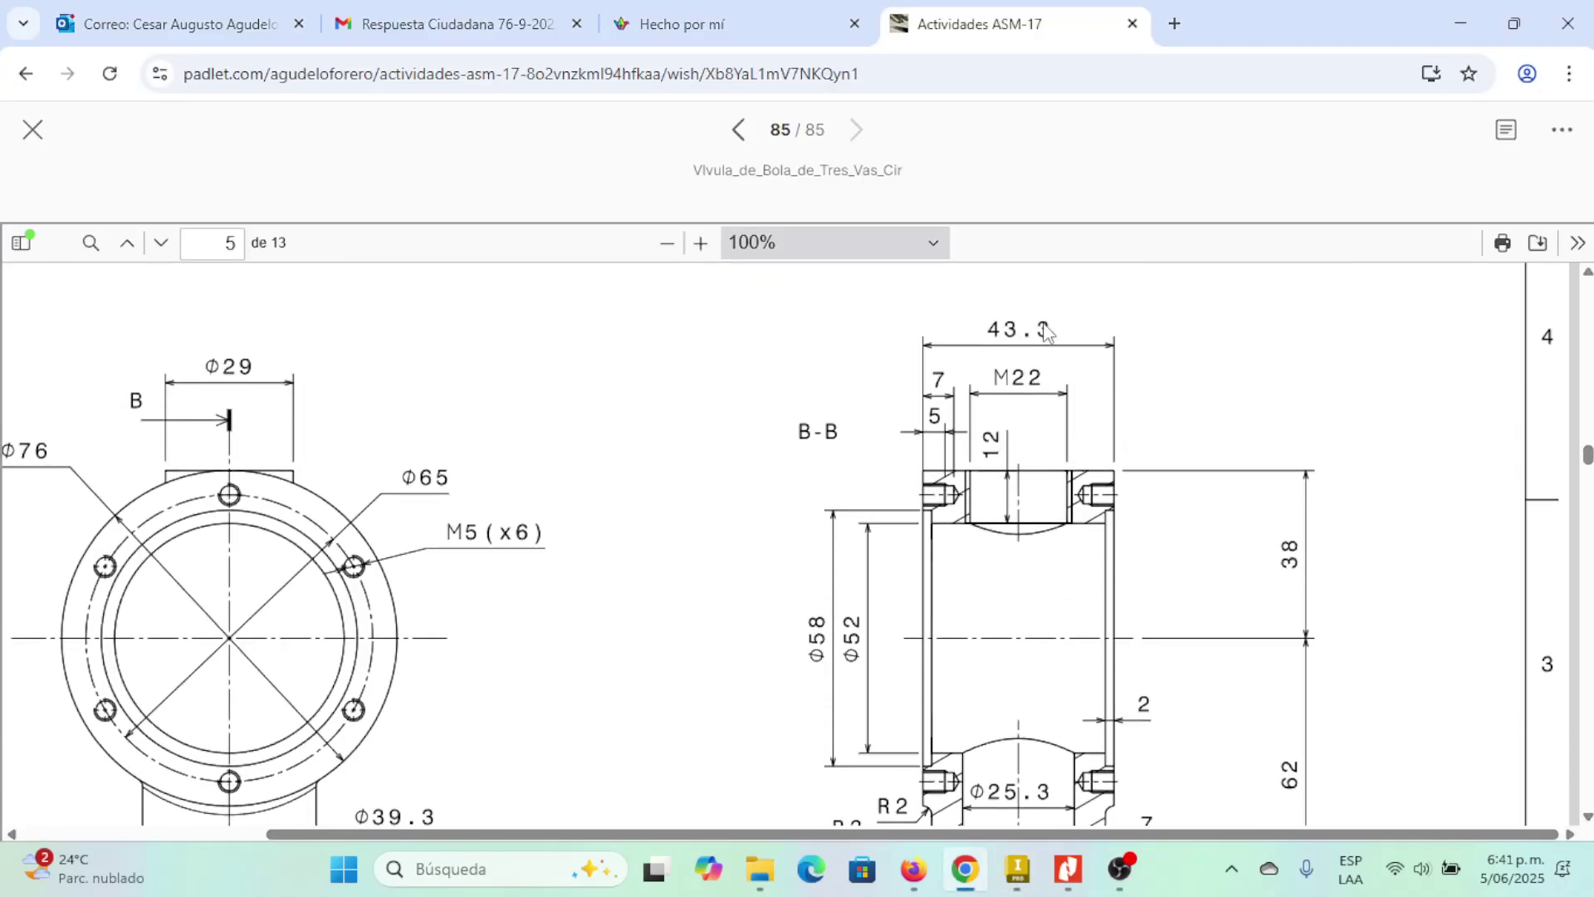
{"action": "key", "text": "alt+Tab"}
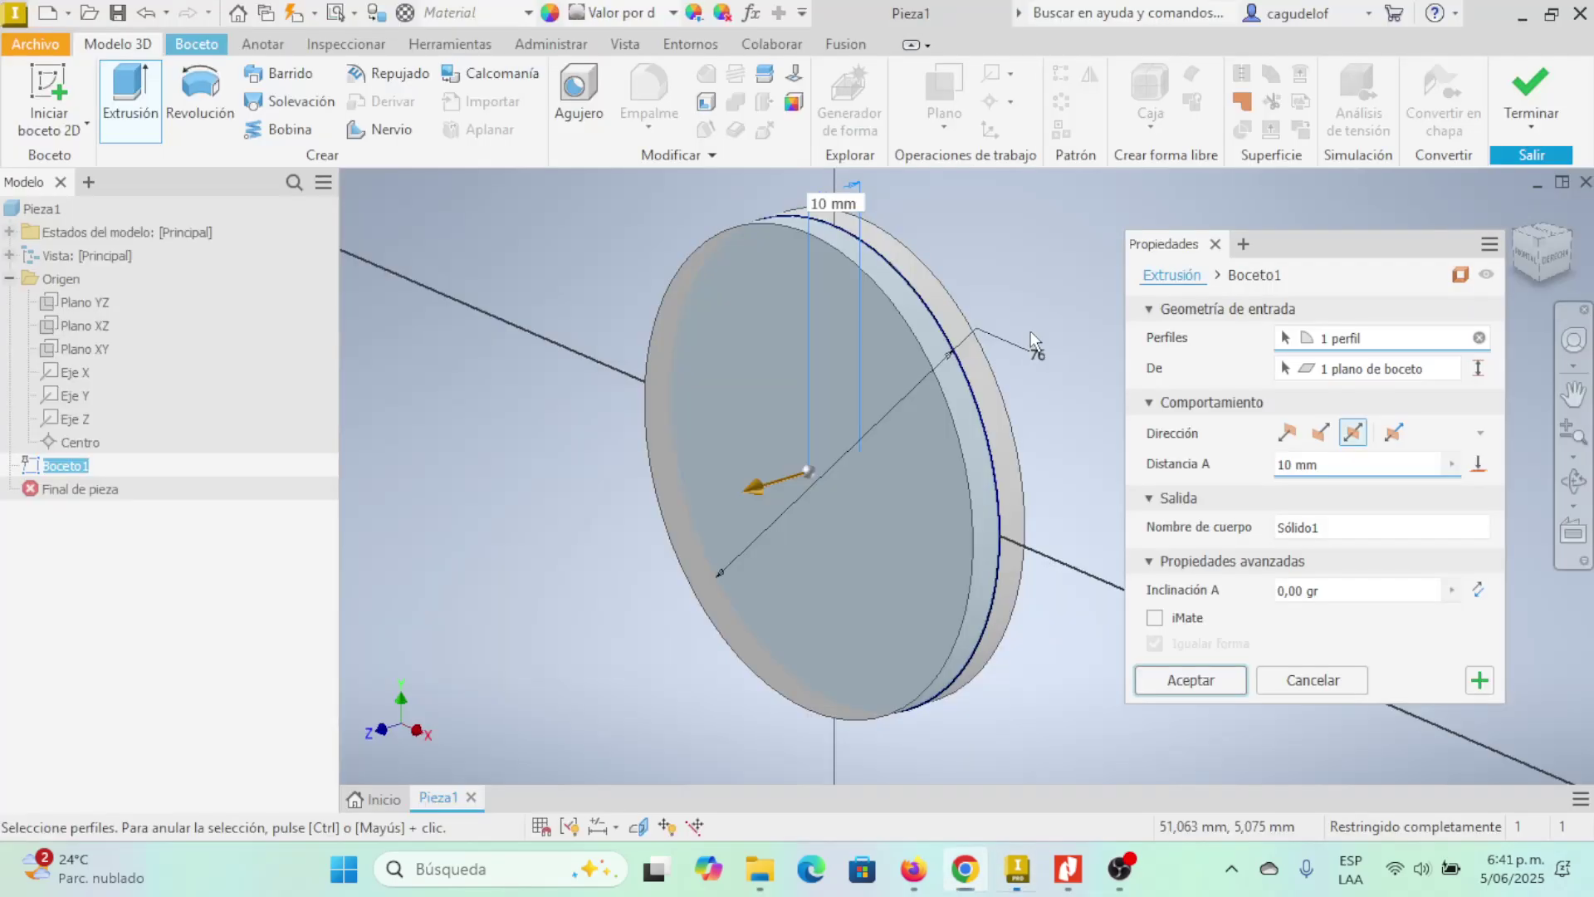
{"action": "type", "text": "43.3"}
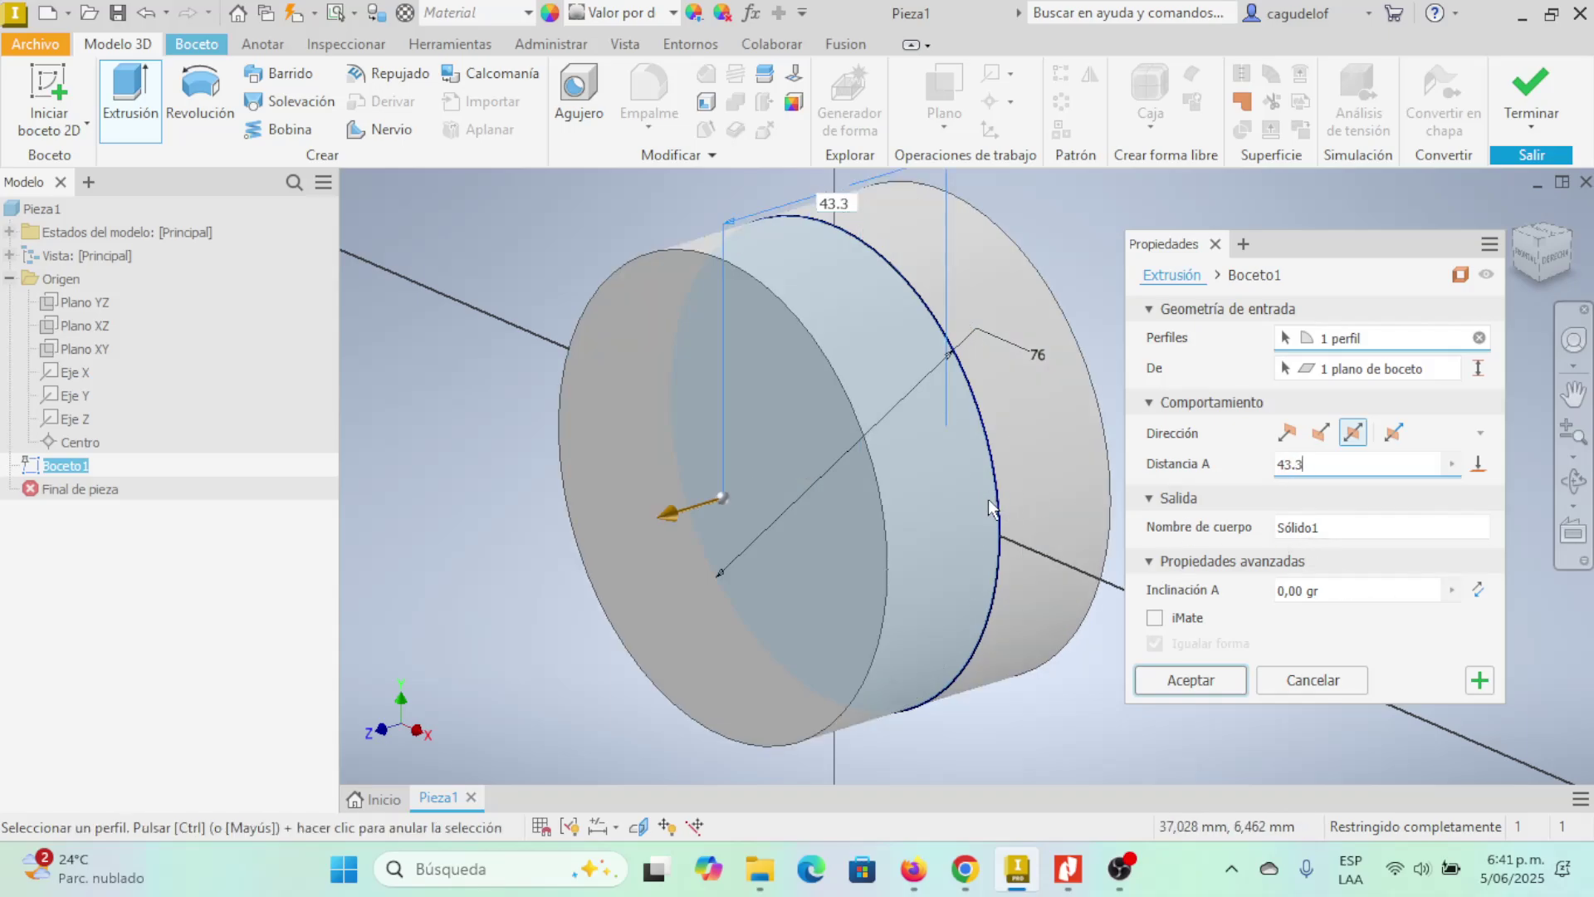
{"action": "scroll", "coordinate": [1027, 574], "scroll_direction": "down", "scroll_amount": 3}
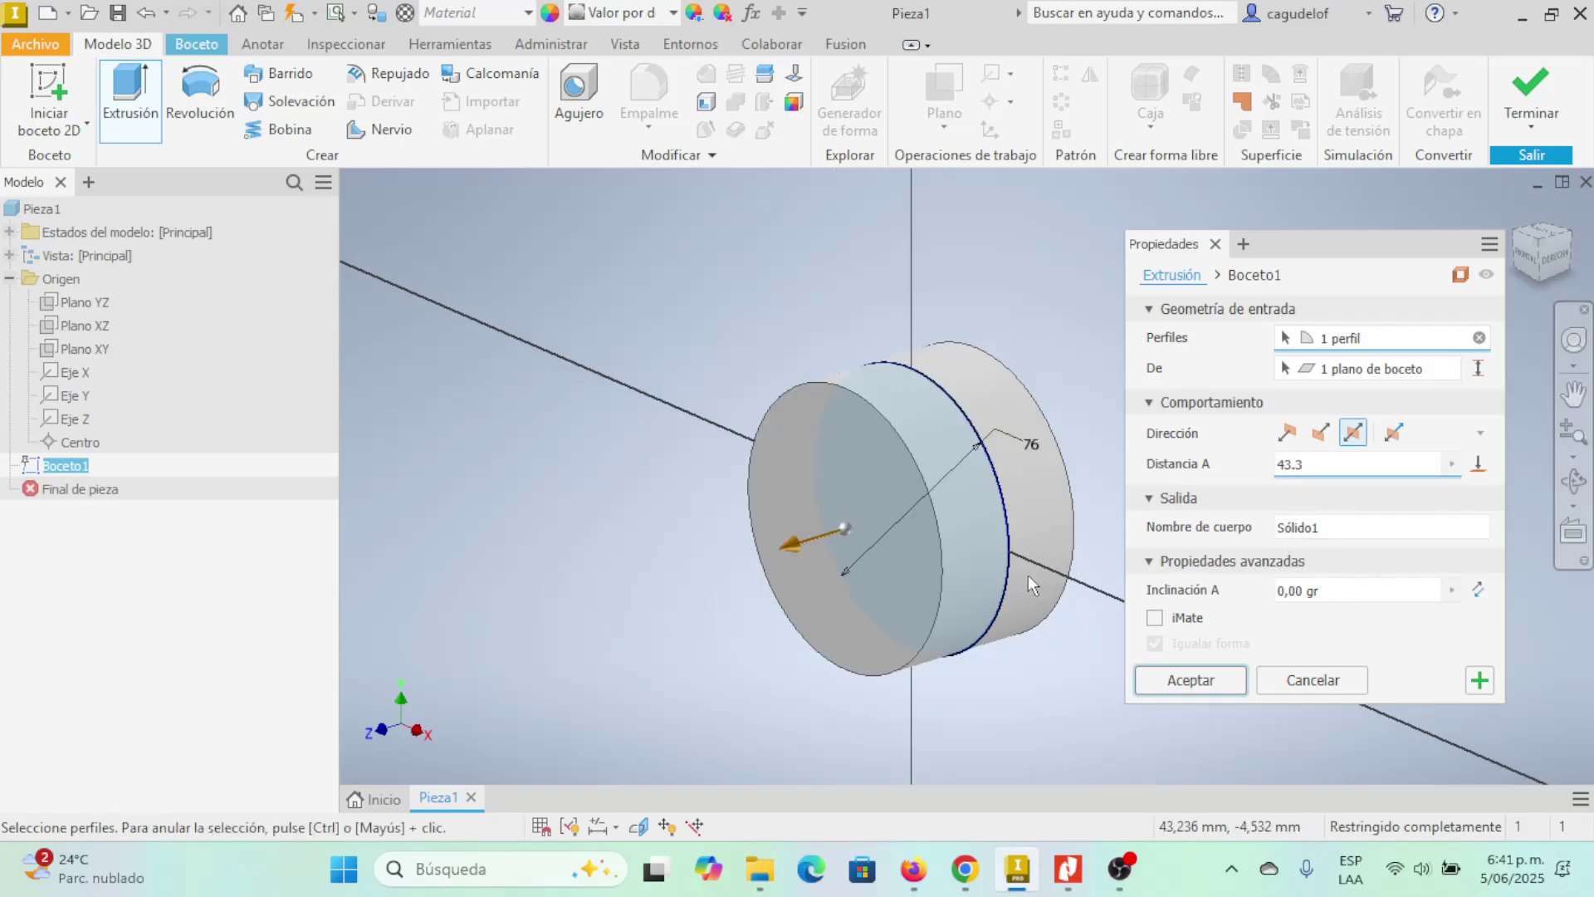
{"action": "scroll", "coordinate": [956, 520], "scroll_direction": "up", "scroll_amount": 2}
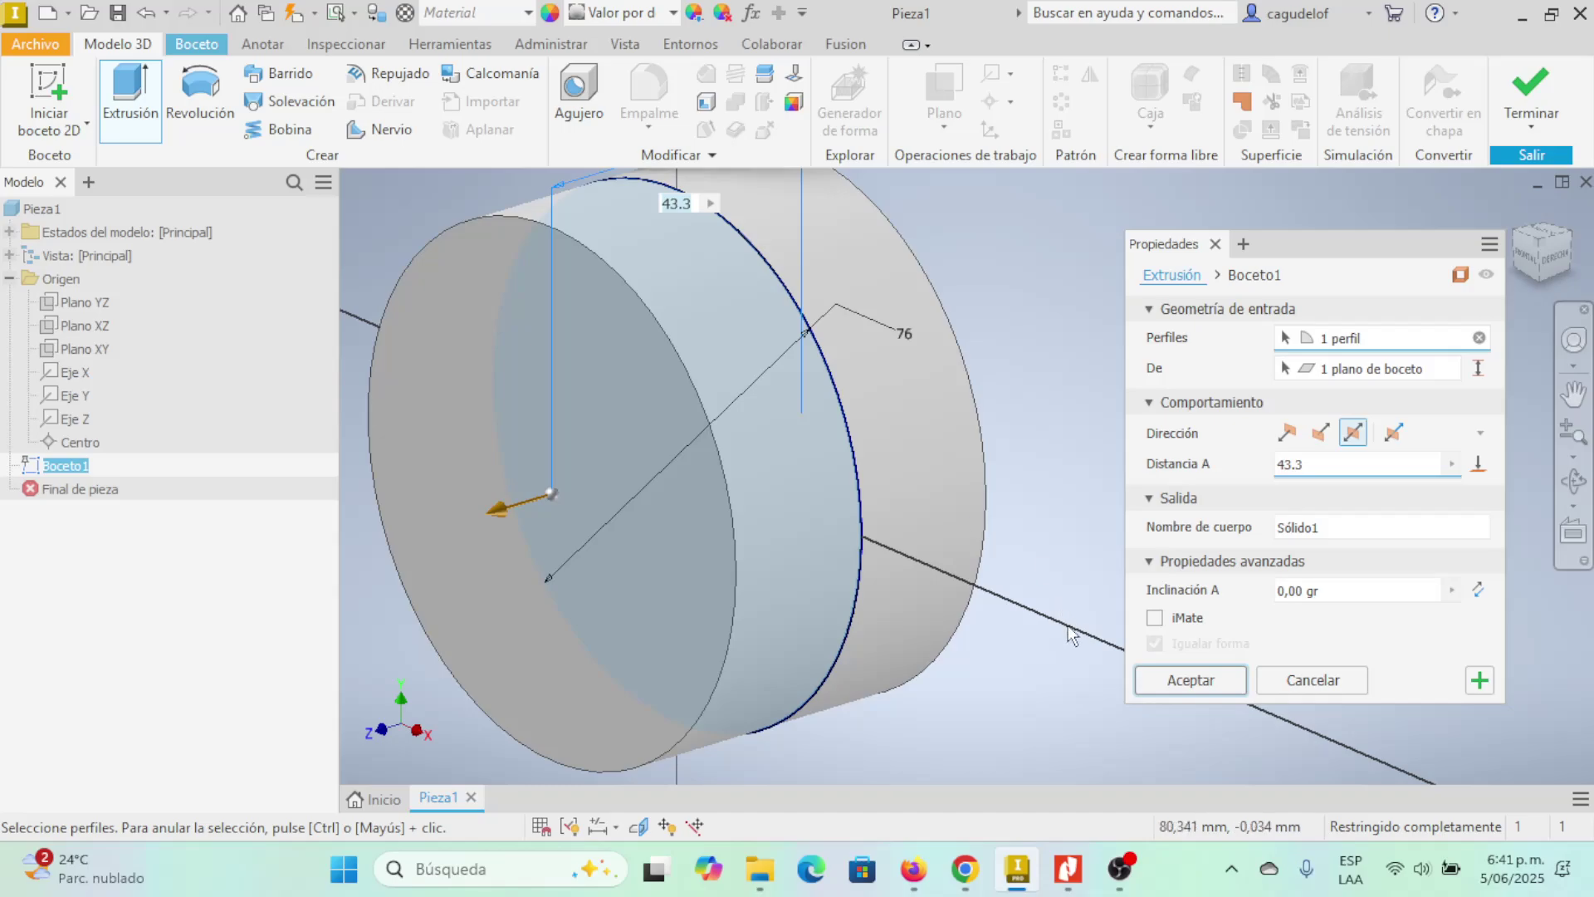
{"action": "left_click", "coordinate": [1193, 679]}
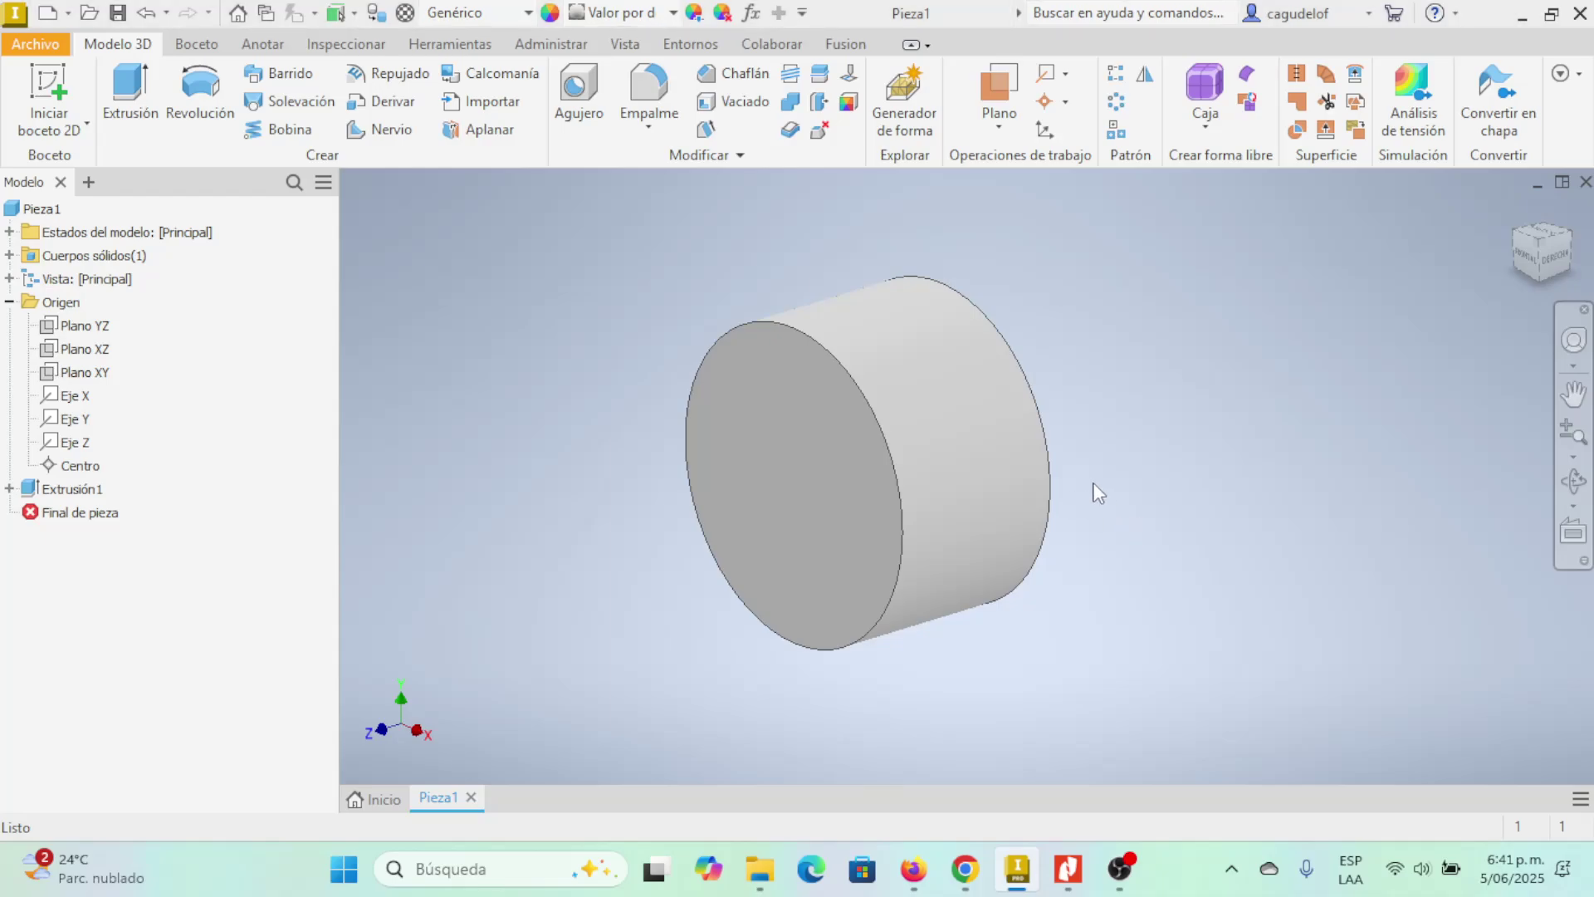
- Check the Cuerpo's neck and base flange in the Chrome drawing against the extruded cylinder in Inventor
{"action": "key", "text": "alt+Tab"}
{"action": "scroll", "coordinate": [1074, 559], "scroll_direction": "down", "scroll_amount": 3}
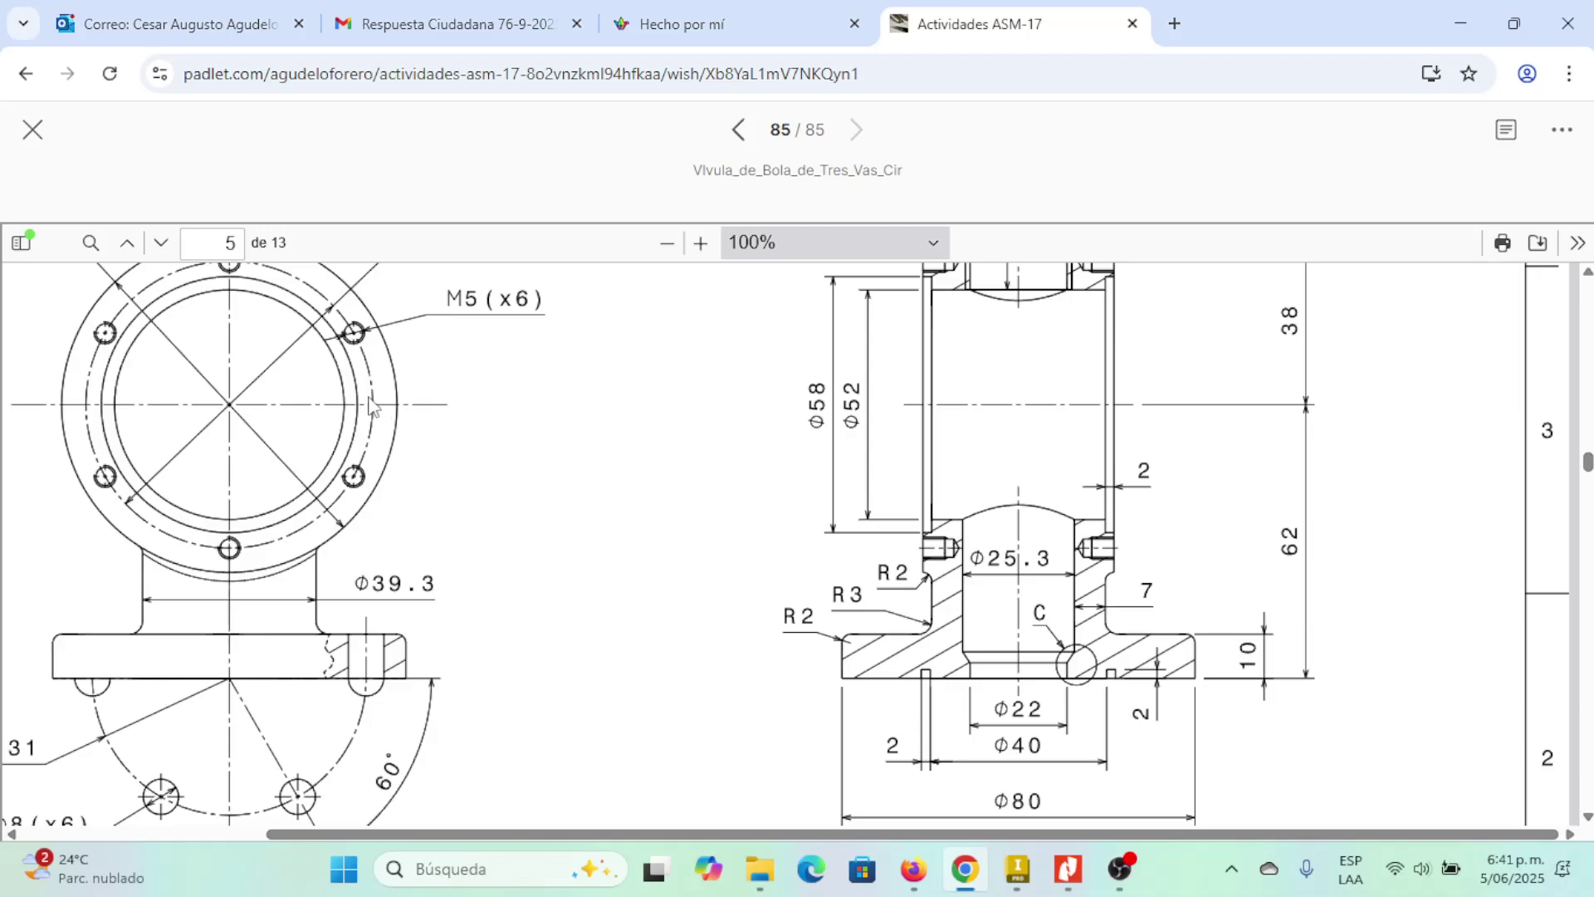
{"action": "key", "text": "alt+Tab"}
{"action": "key", "text": "alt+Tab"}
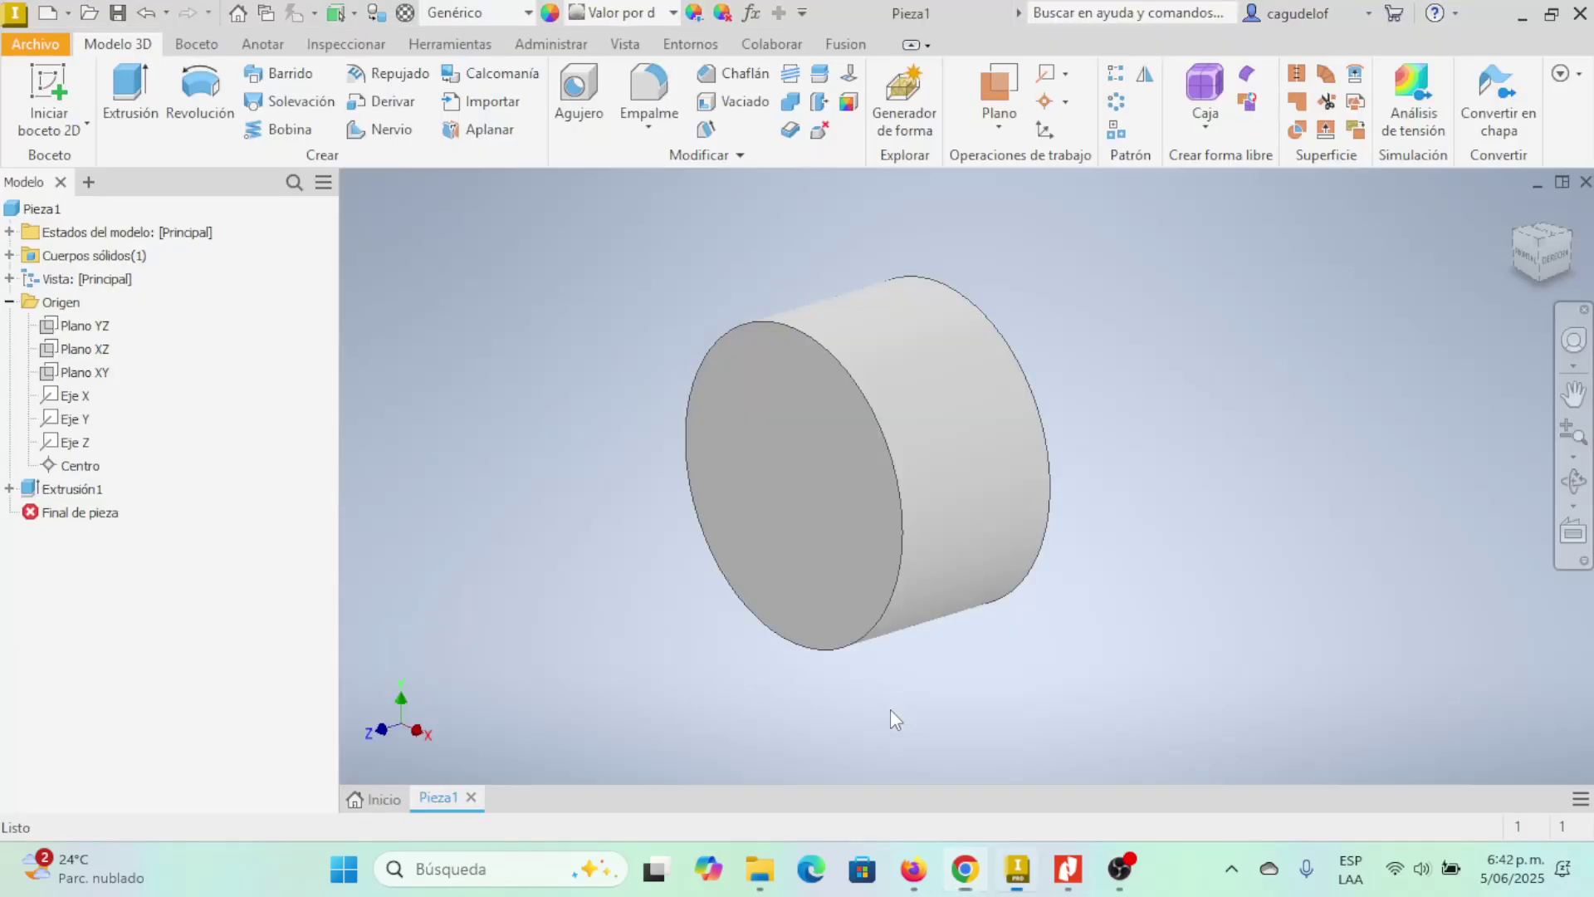
- Compare how the YZ, XZ and XY origin planes lie in the cylinder, ending on the XZ plane
{"action": "left_click", "coordinate": [90, 329]}
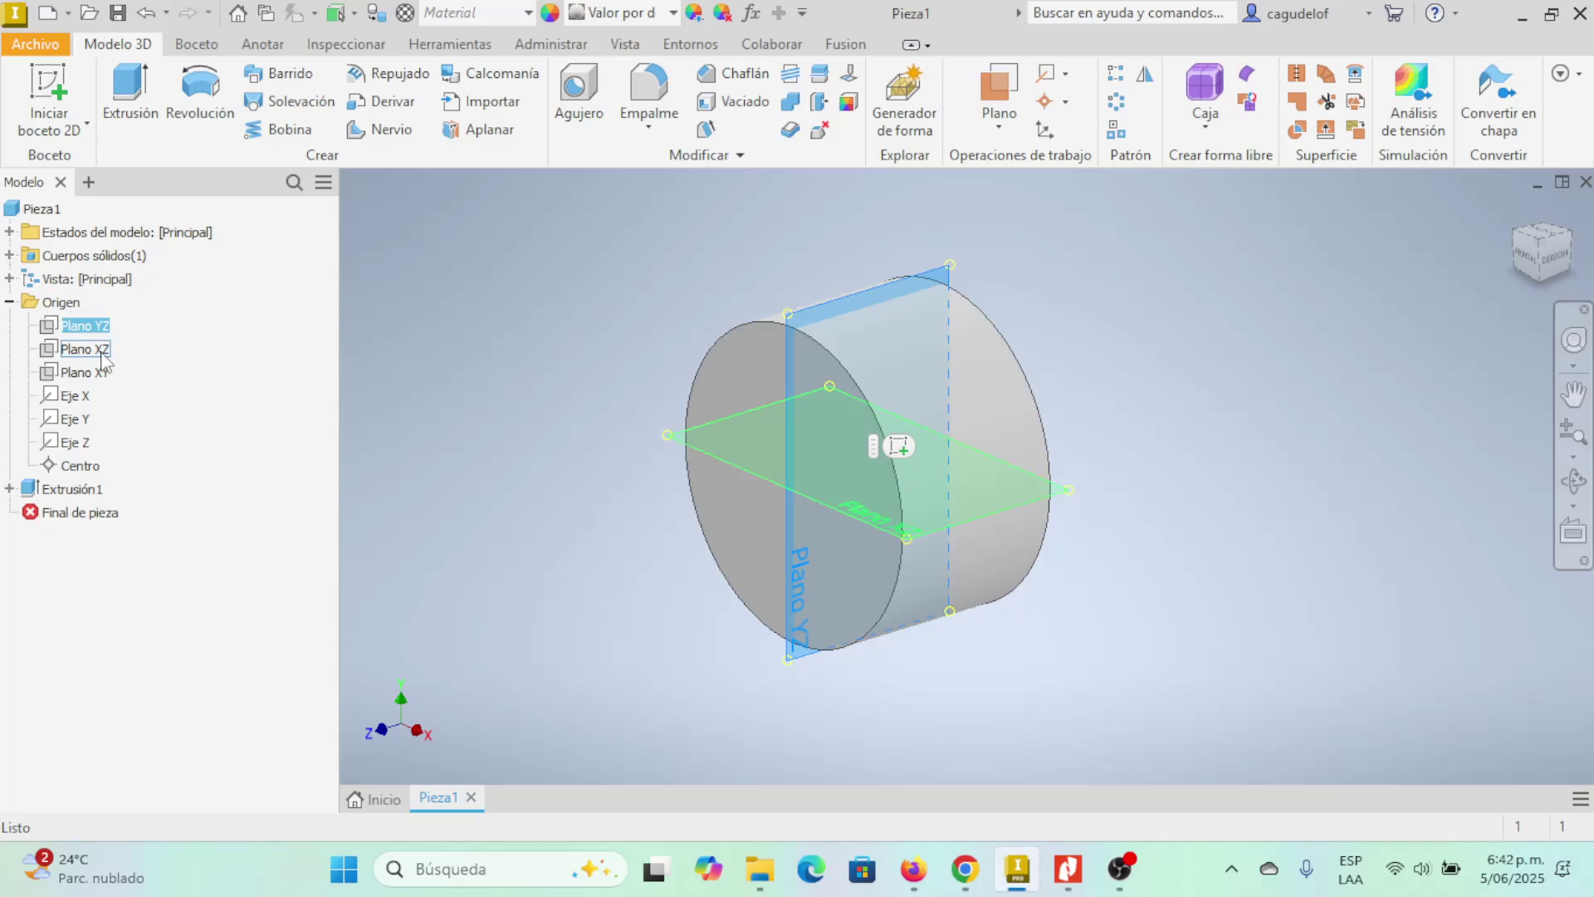
{"action": "left_click", "coordinate": [102, 354]}
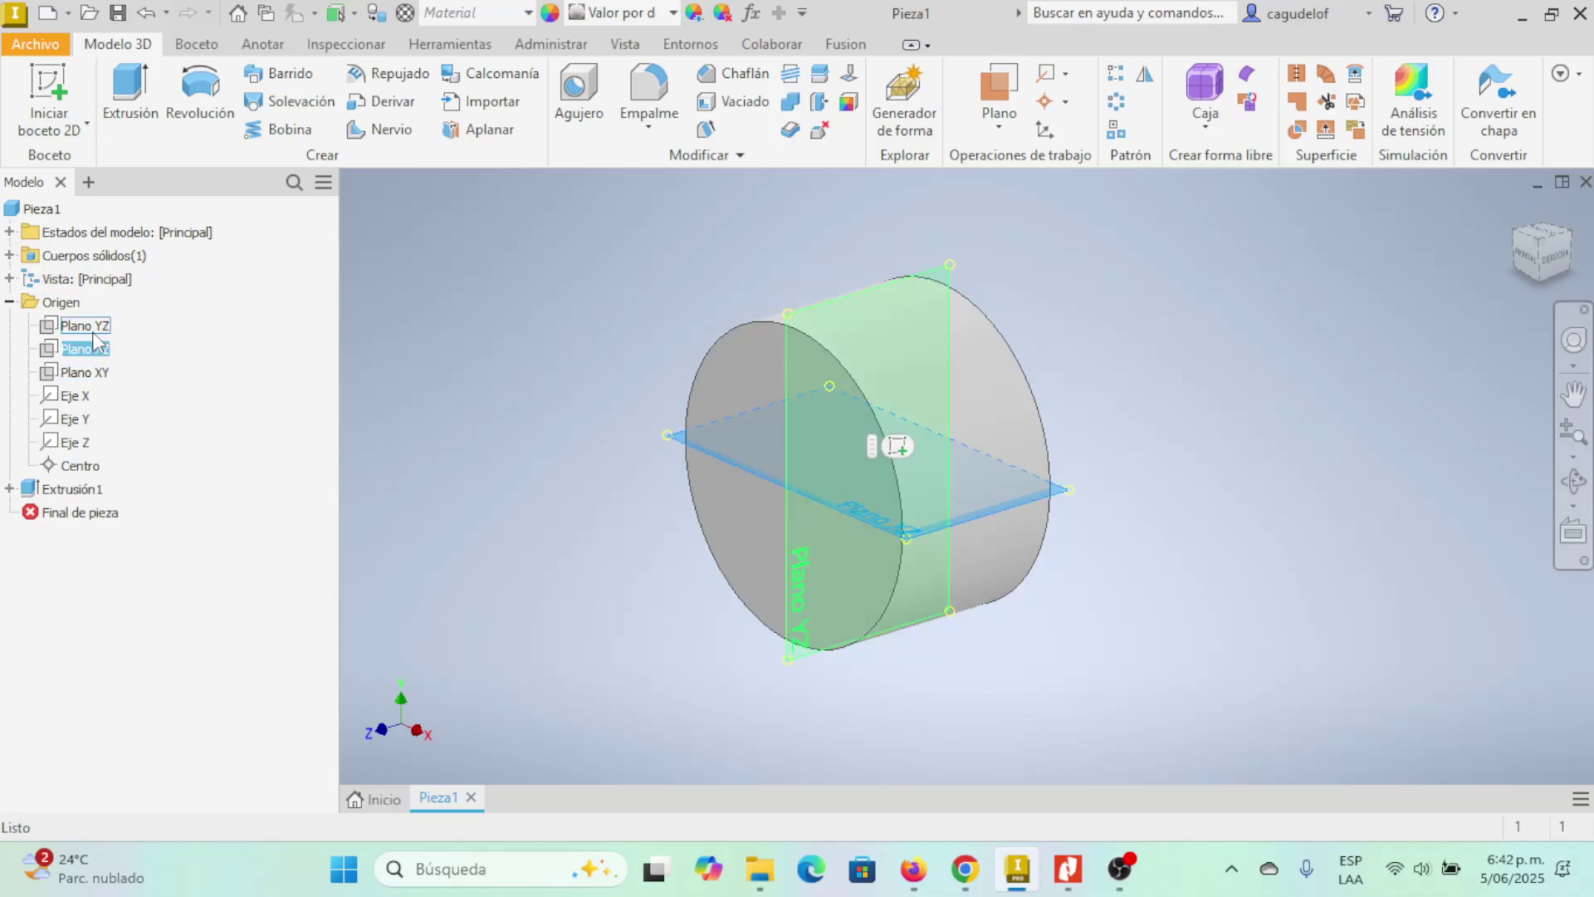
{"action": "left_click", "coordinate": [94, 330]}
{"action": "left_click", "coordinate": [102, 375]}
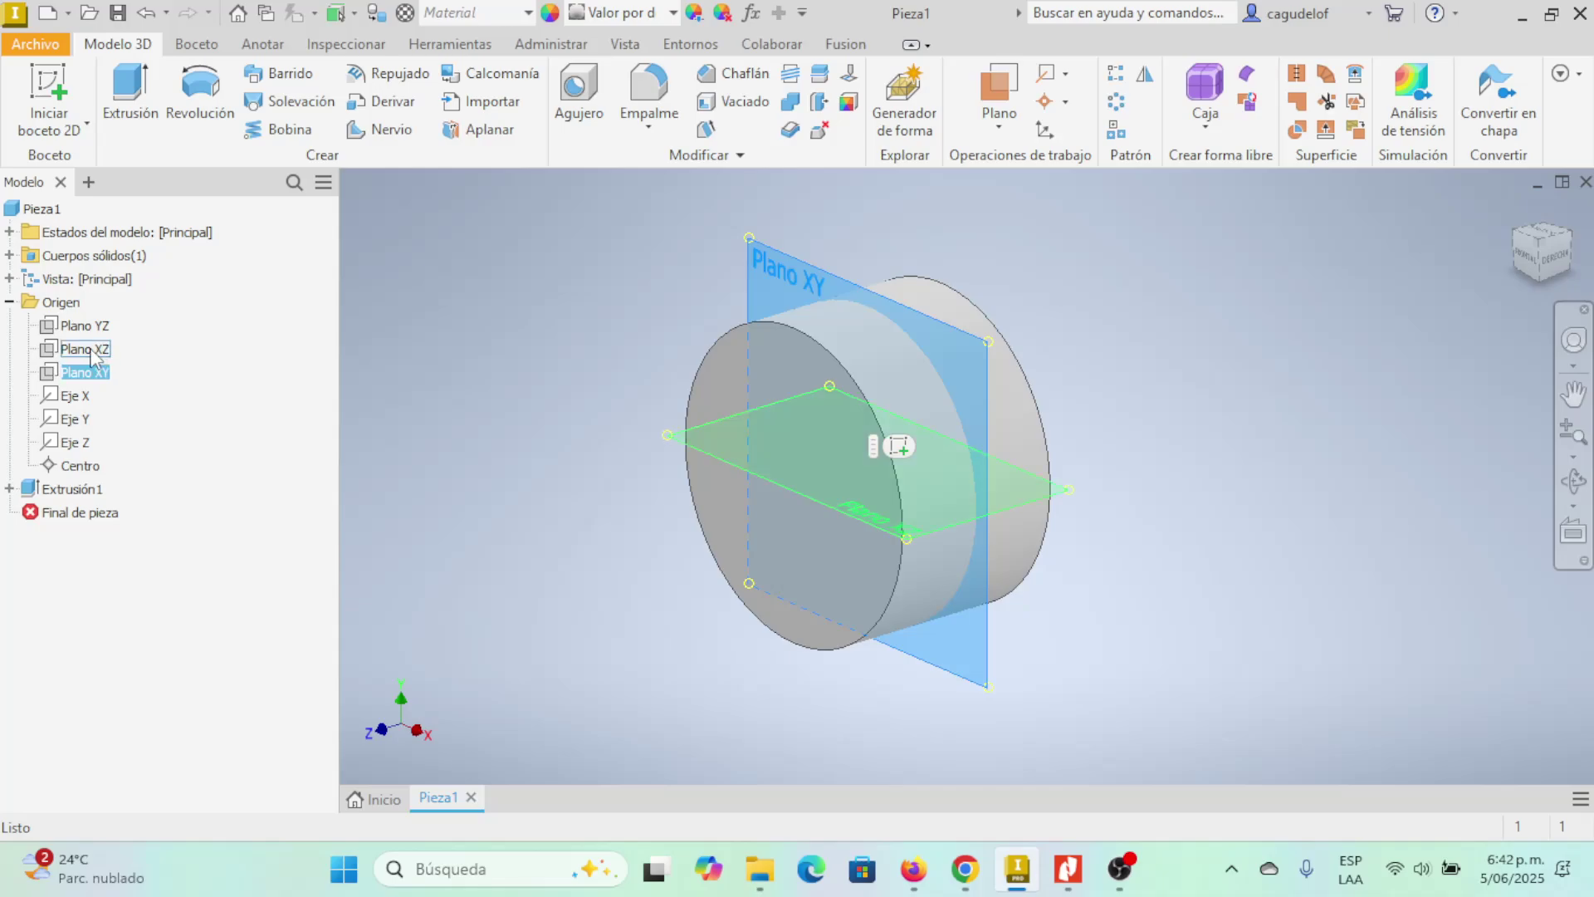
{"action": "left_click", "coordinate": [92, 353]}
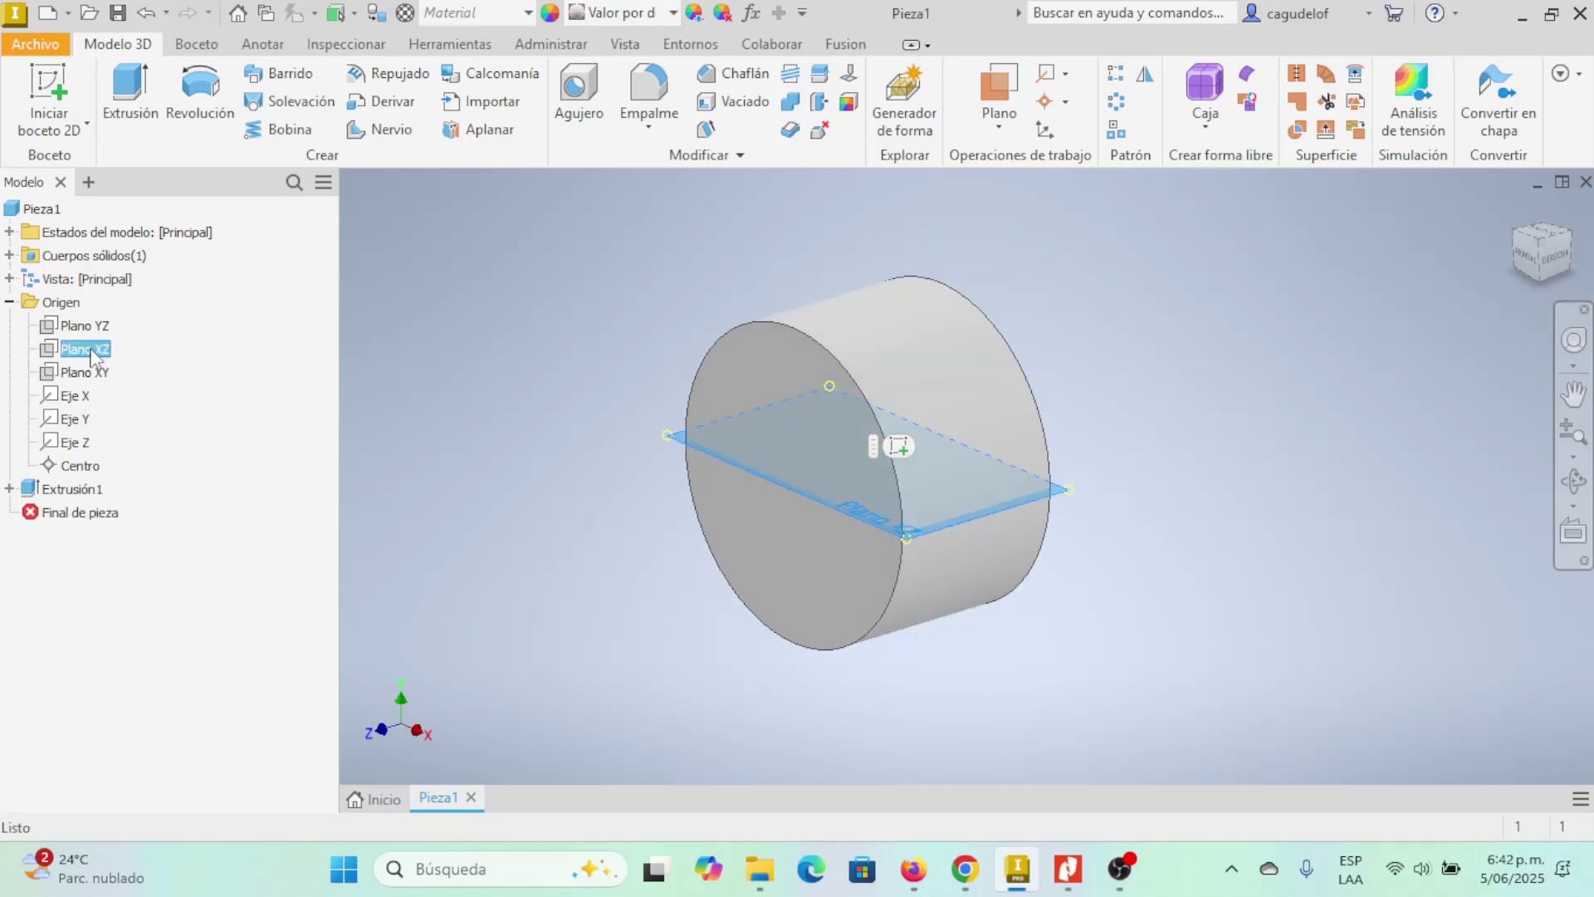
{"action": "left_click", "coordinate": [85, 325]}
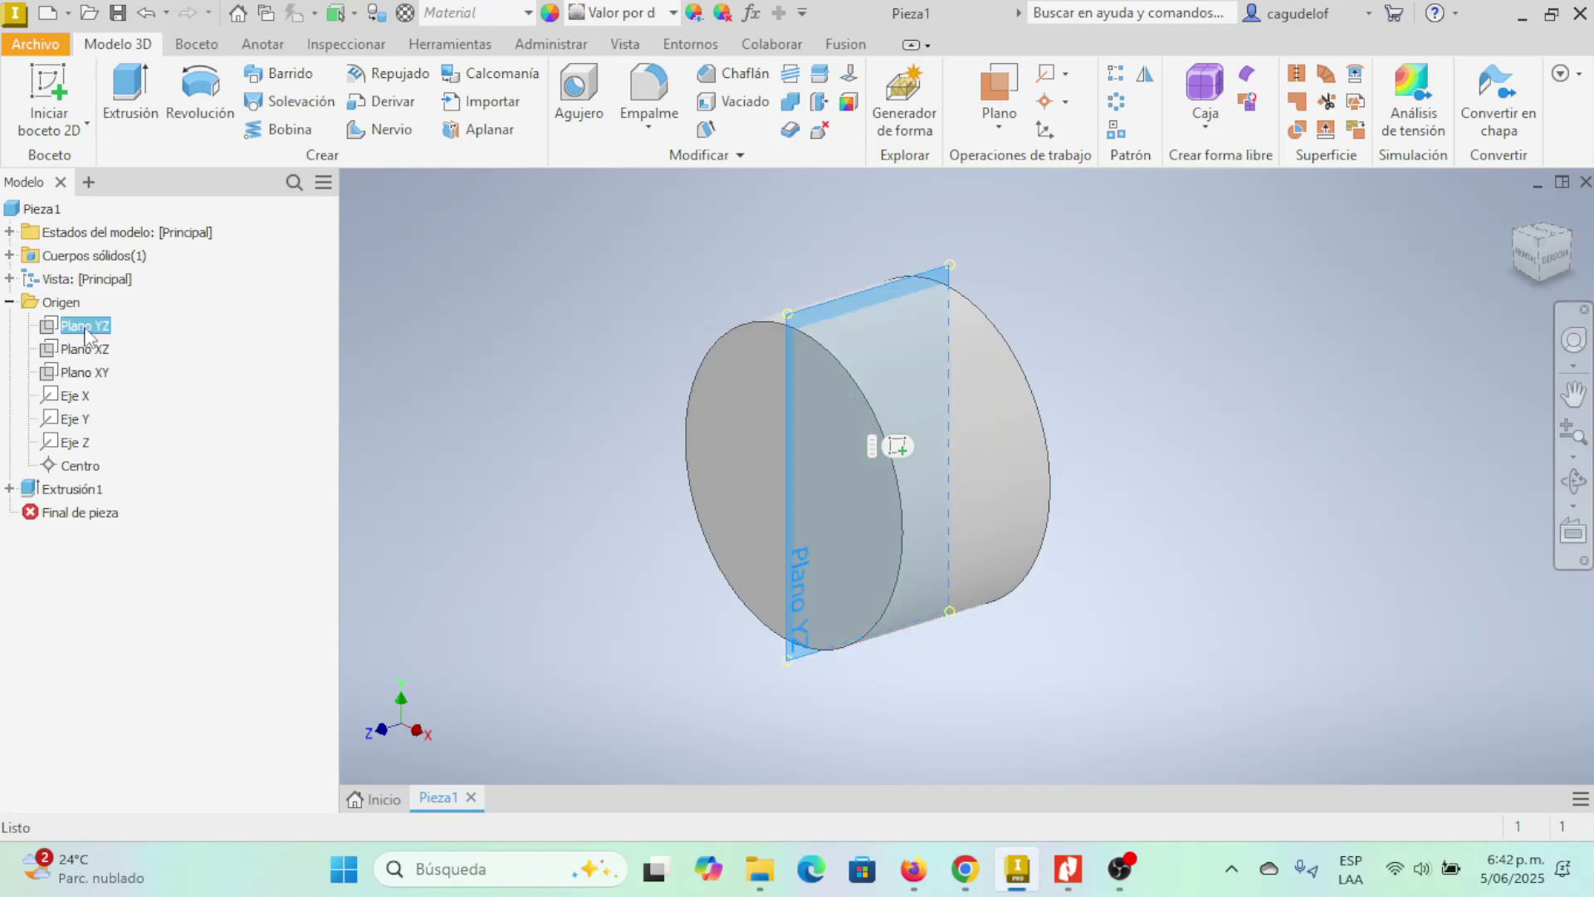
{"action": "left_click", "coordinate": [93, 357]}
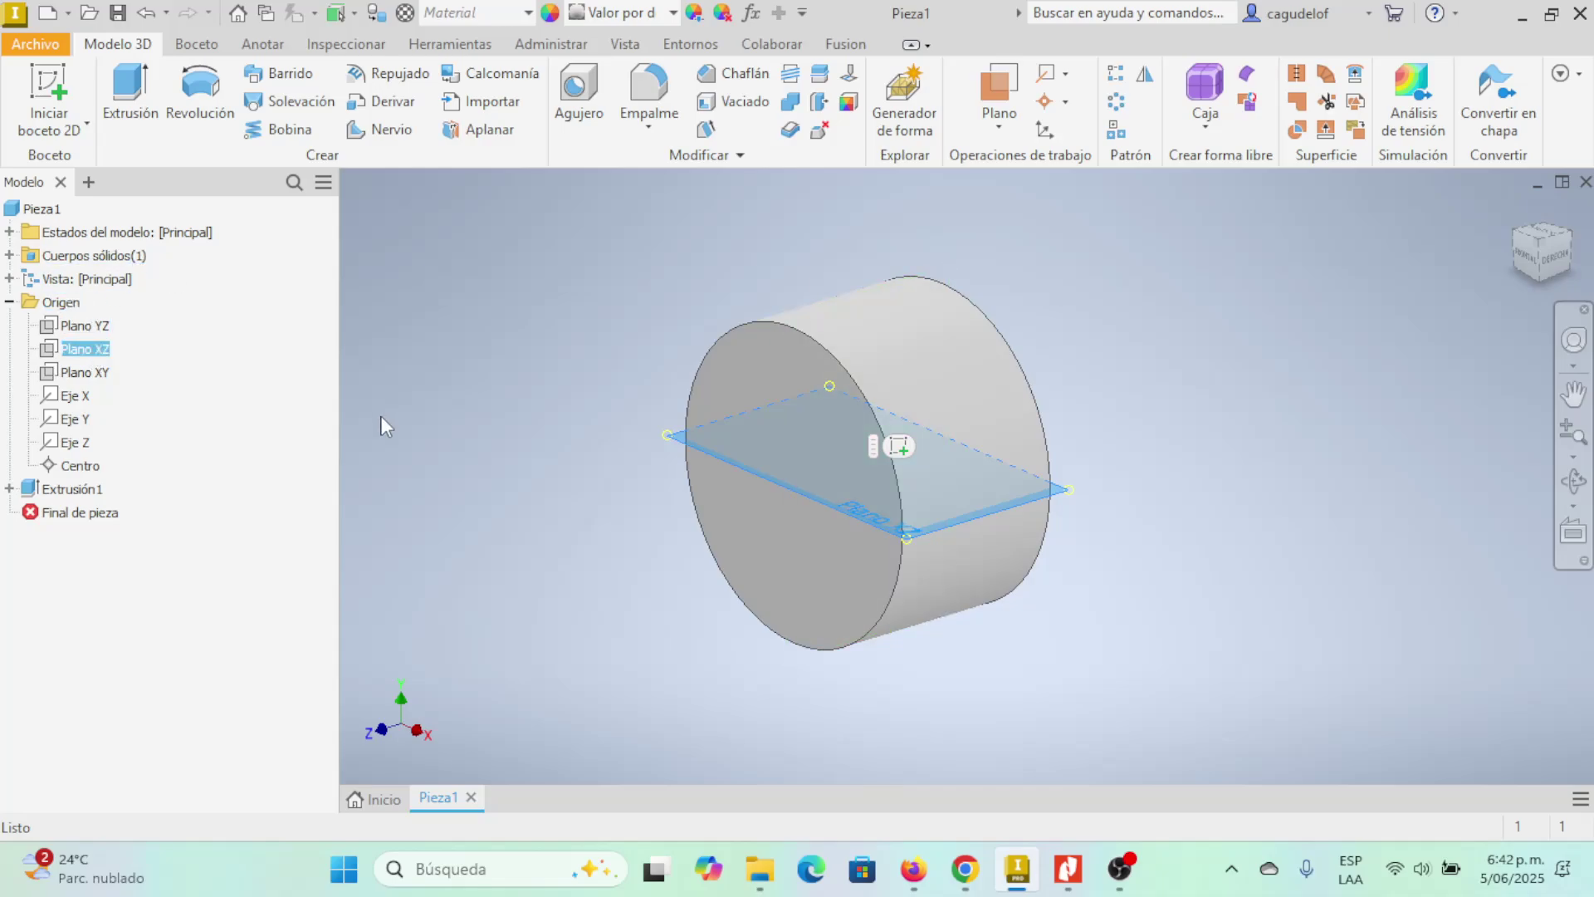
{"action": "left_click", "coordinate": [520, 480]}
{"action": "left_click", "coordinate": [111, 352]}
- Switch to Chrome and examine the valve body in the exploded view on page 4 of the PDF
{"action": "key", "text": "alt+Tab"}
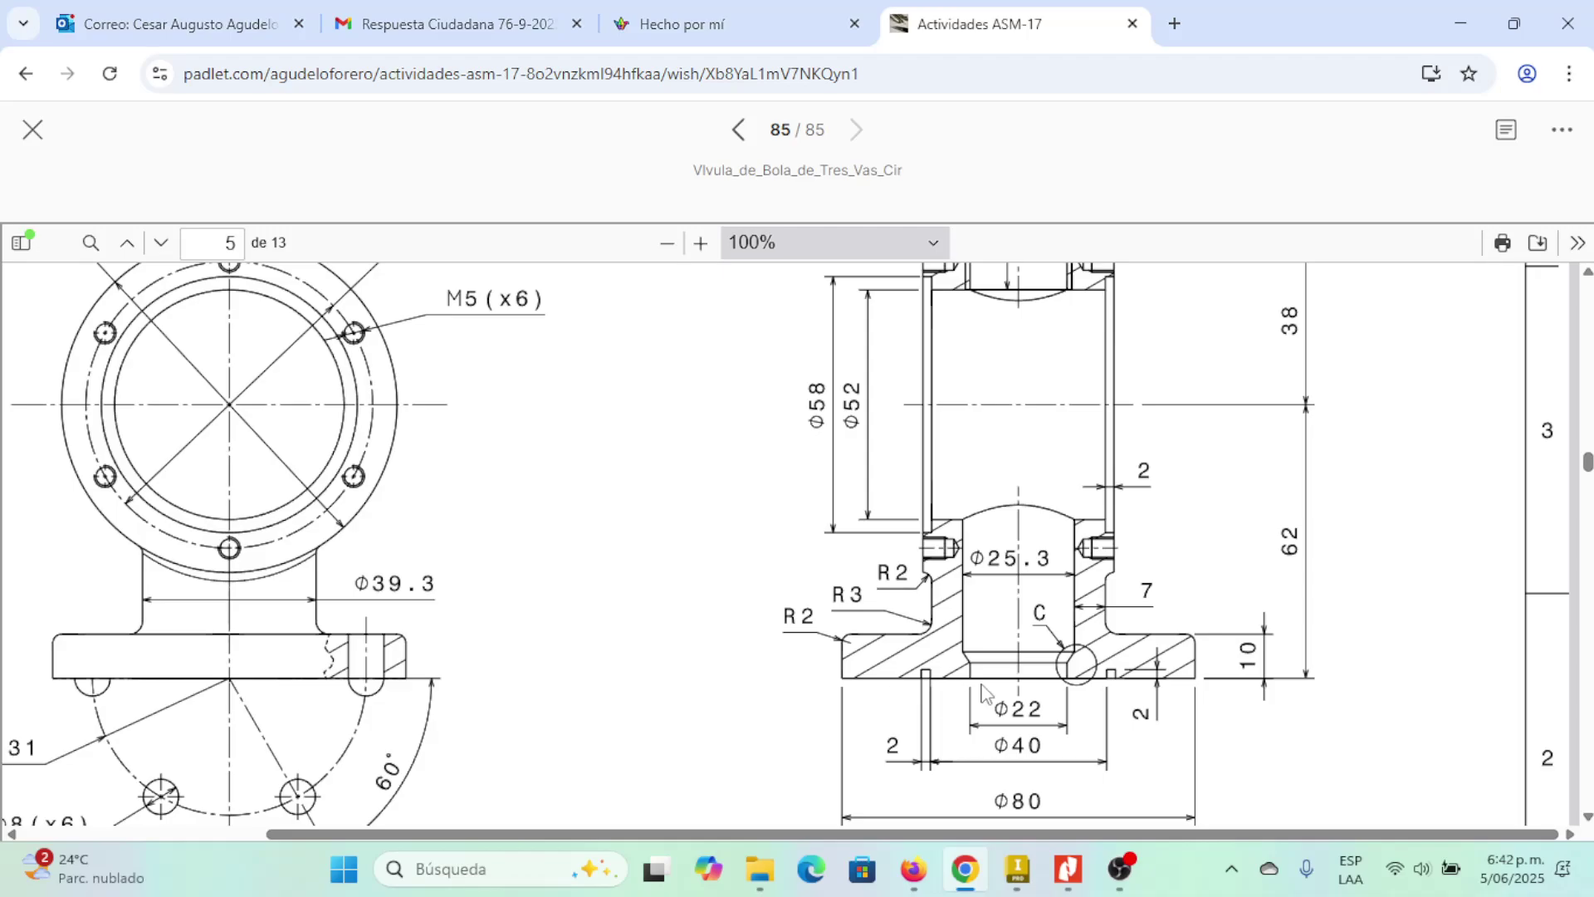
{"action": "scroll", "coordinate": [838, 618], "scroll_direction": "up", "scroll_amount": 1}
{"action": "scroll", "coordinate": [833, 615], "scroll_direction": "up", "scroll_amount": 15}
{"action": "scroll", "coordinate": [677, 595], "scroll_direction": "down", "scroll_amount": 4}
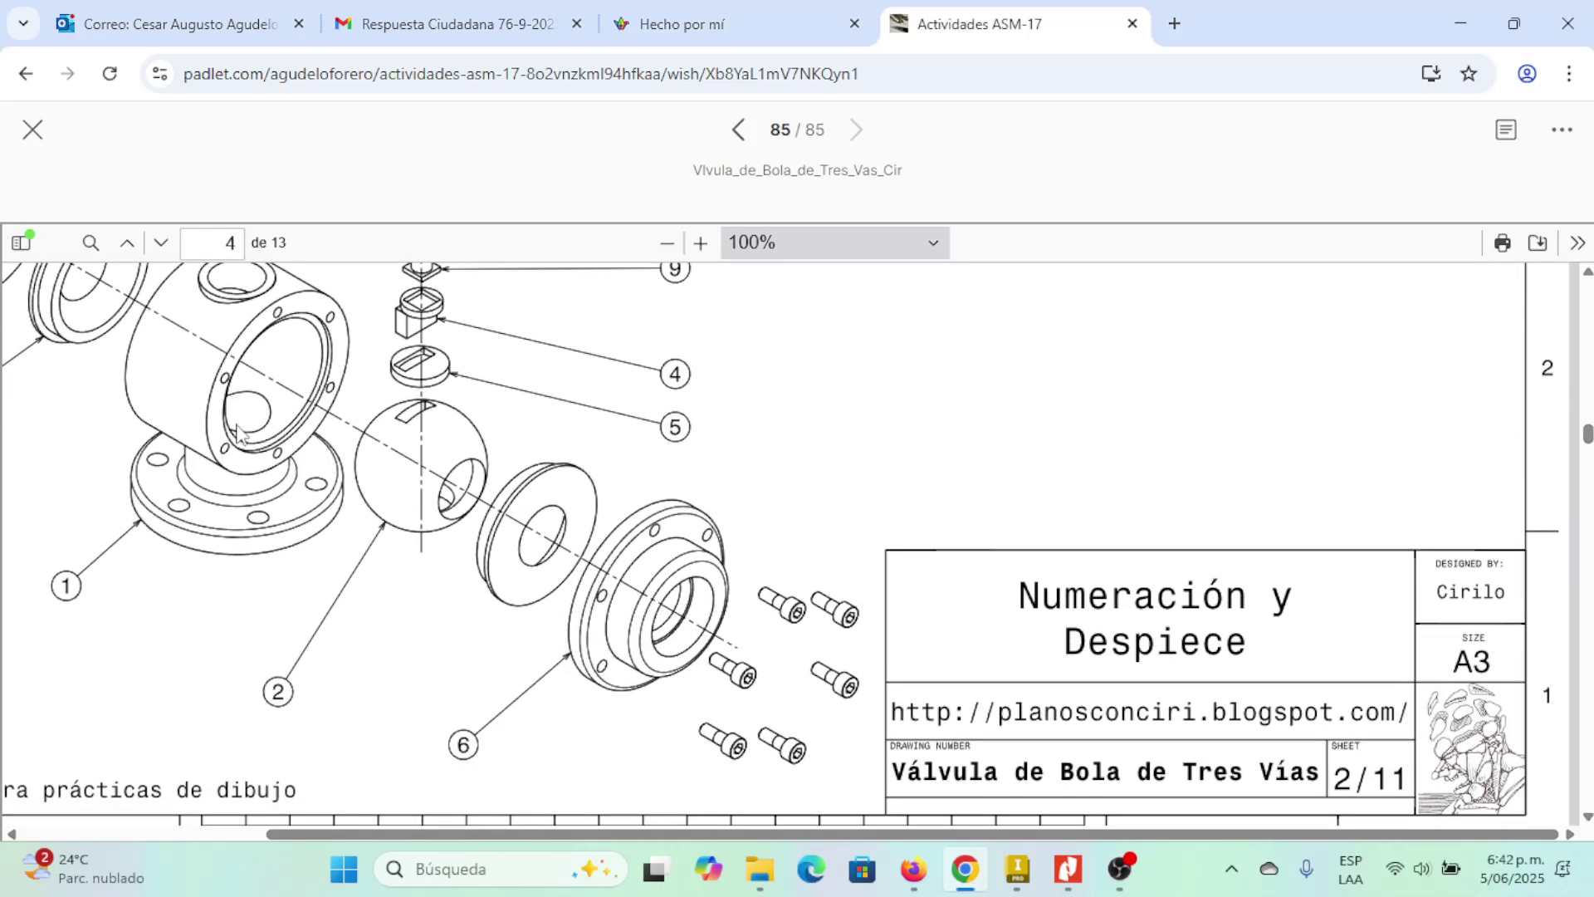
- Compare the valve body in the page 4 exploded view with its dimensions on page 5, then switch back to Inventor
{"action": "scroll", "coordinate": [710, 581], "scroll_direction": "down", "scroll_amount": 4}
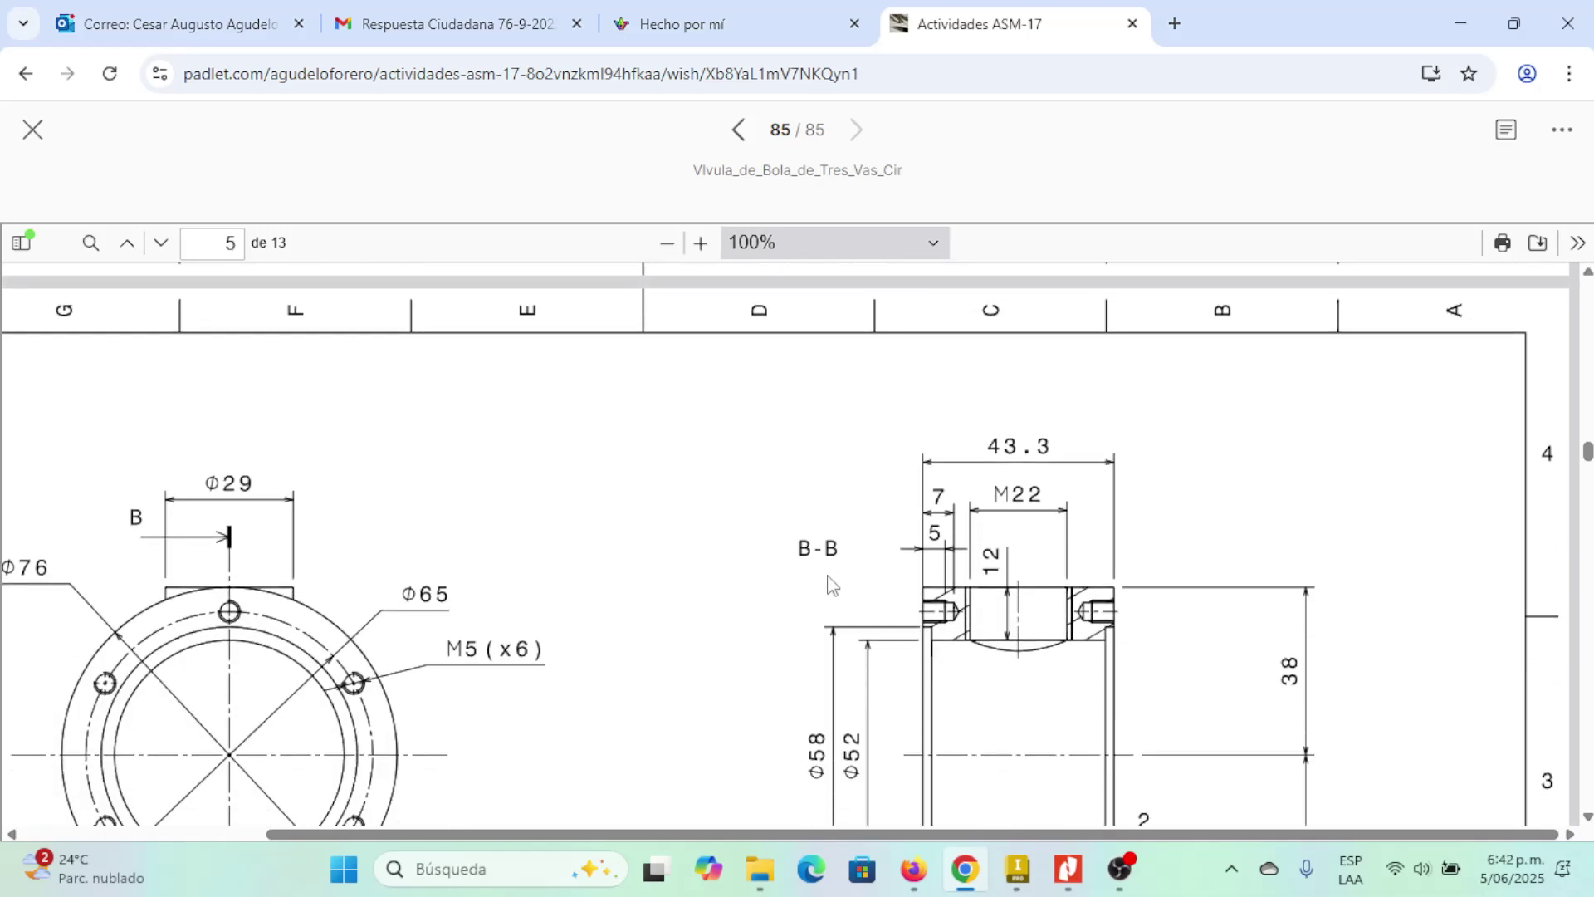
{"action": "scroll", "coordinate": [496, 581], "scroll_direction": "up", "scroll_amount": 5}
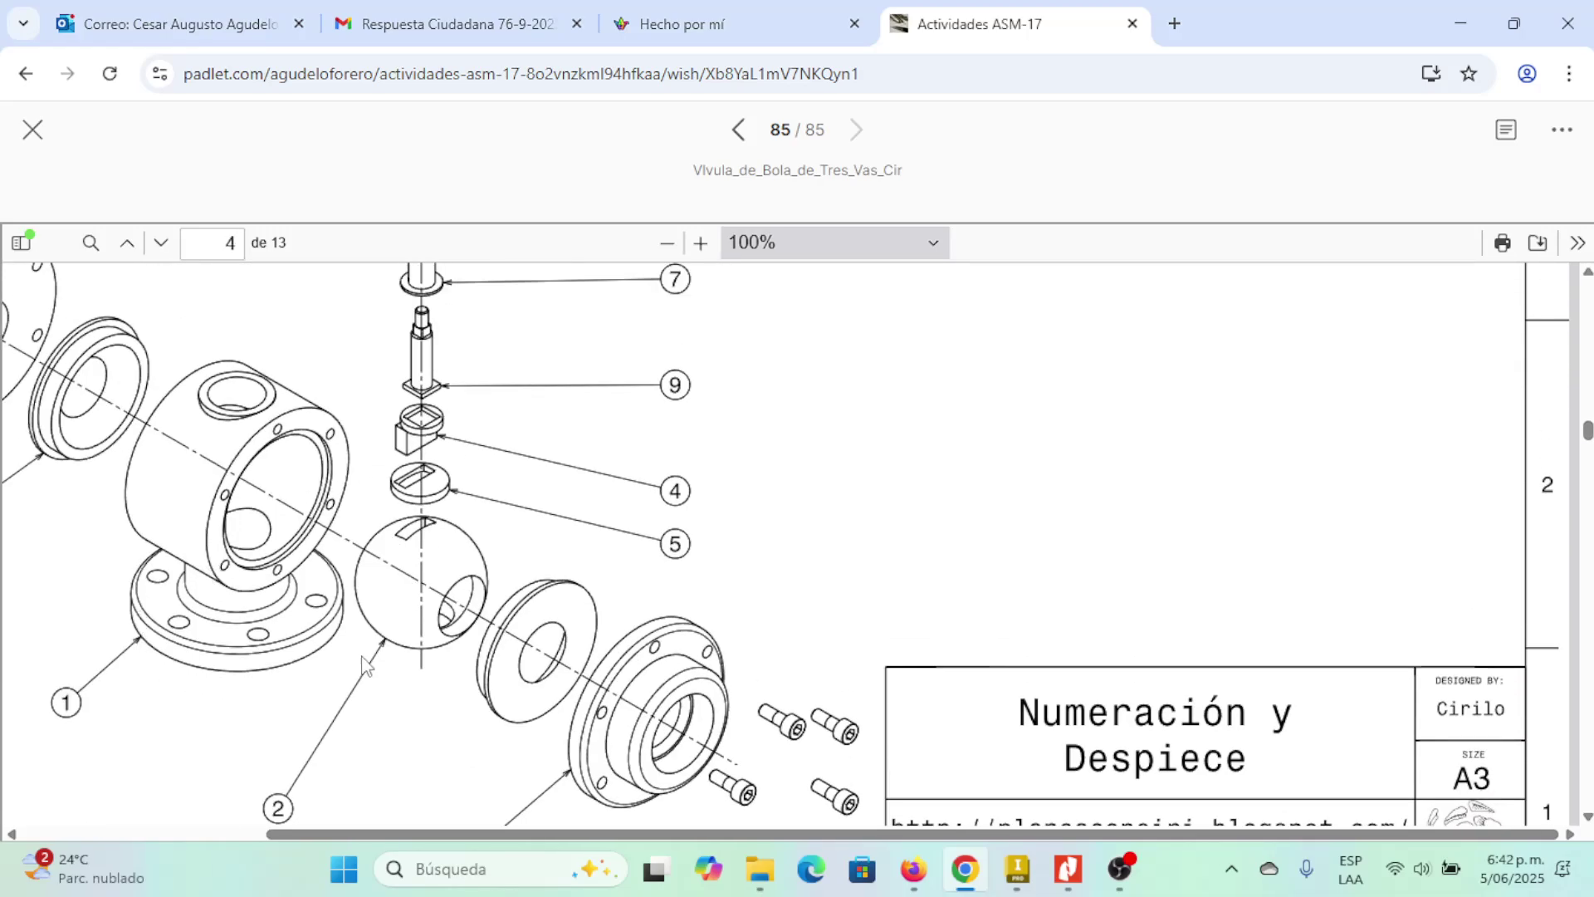
{"action": "scroll", "coordinate": [587, 634], "scroll_direction": "down", "scroll_amount": 12}
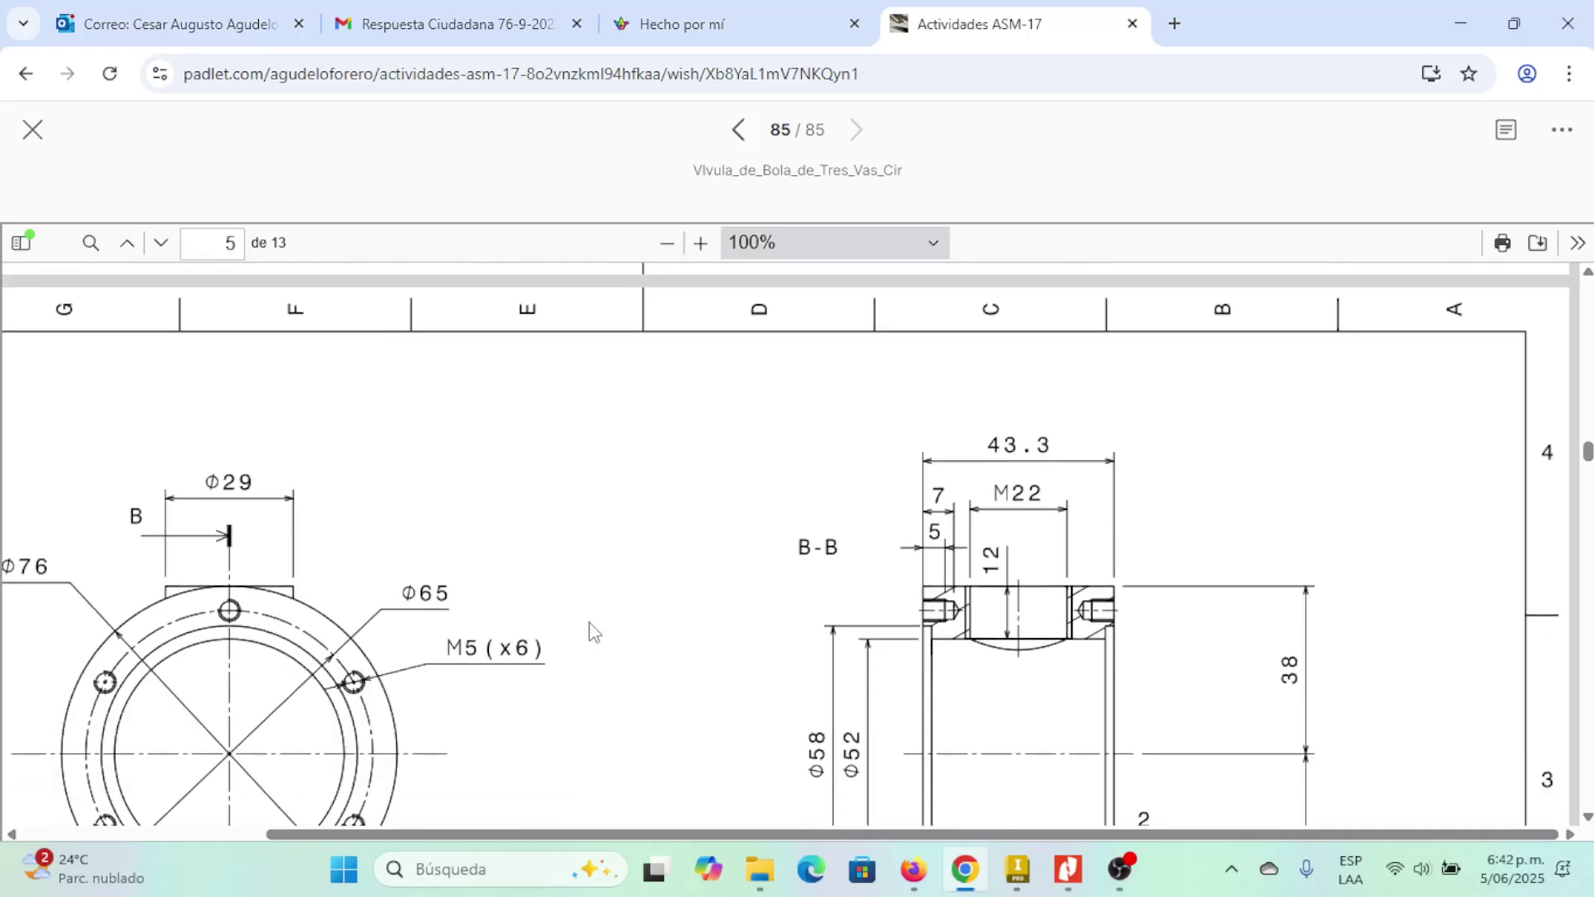
{"action": "scroll", "coordinate": [741, 656], "scroll_direction": "down", "scroll_amount": 1}
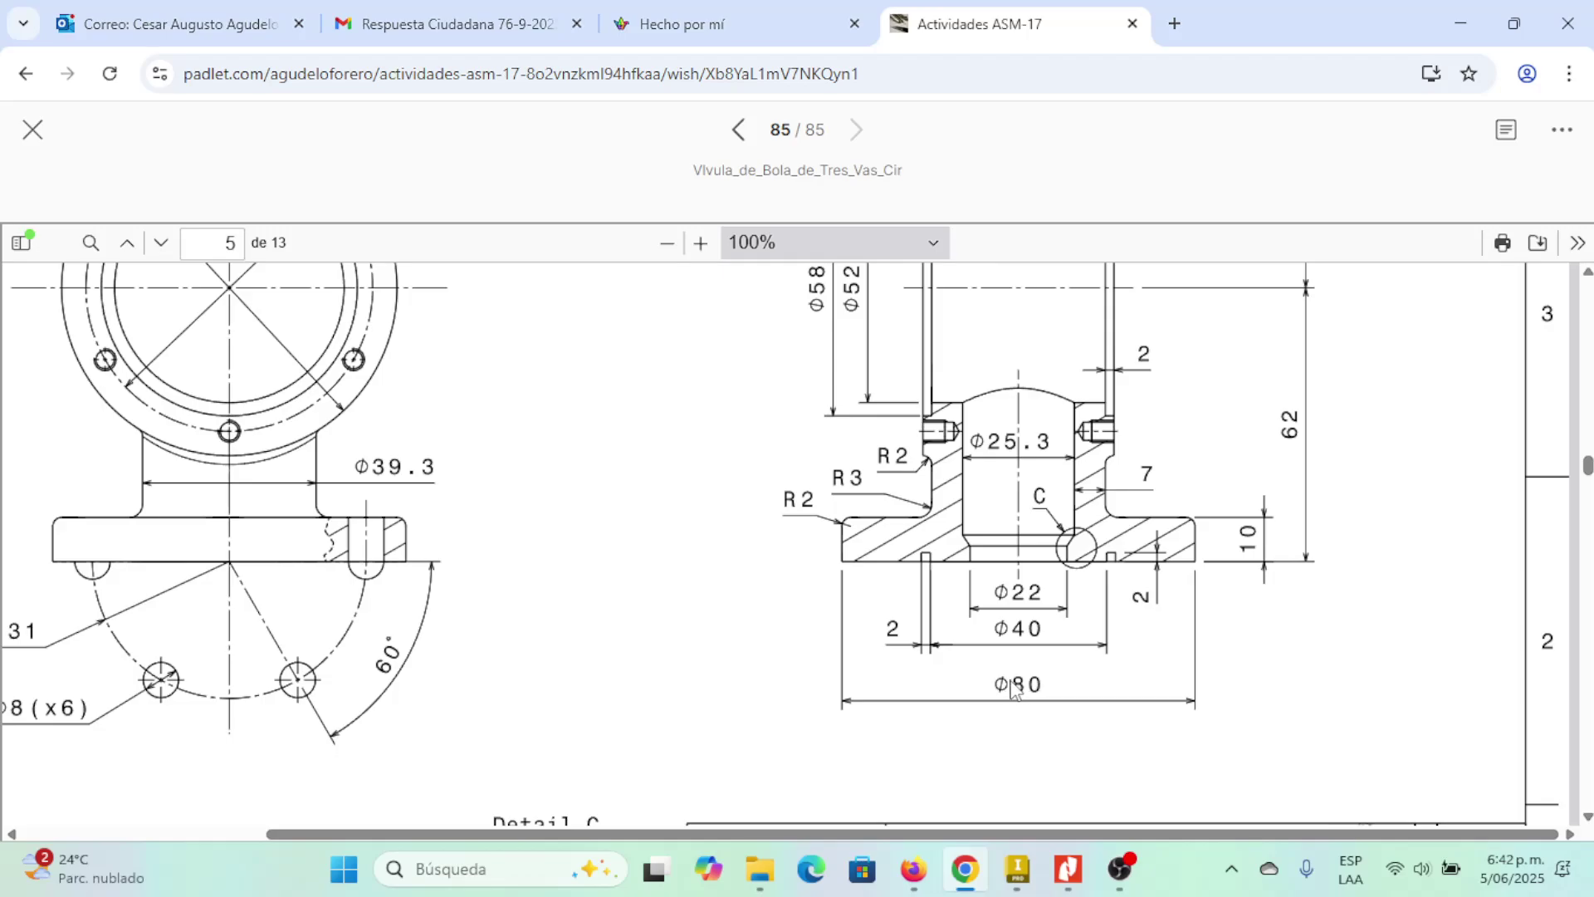
{"action": "key", "text": "alt+Tab"}
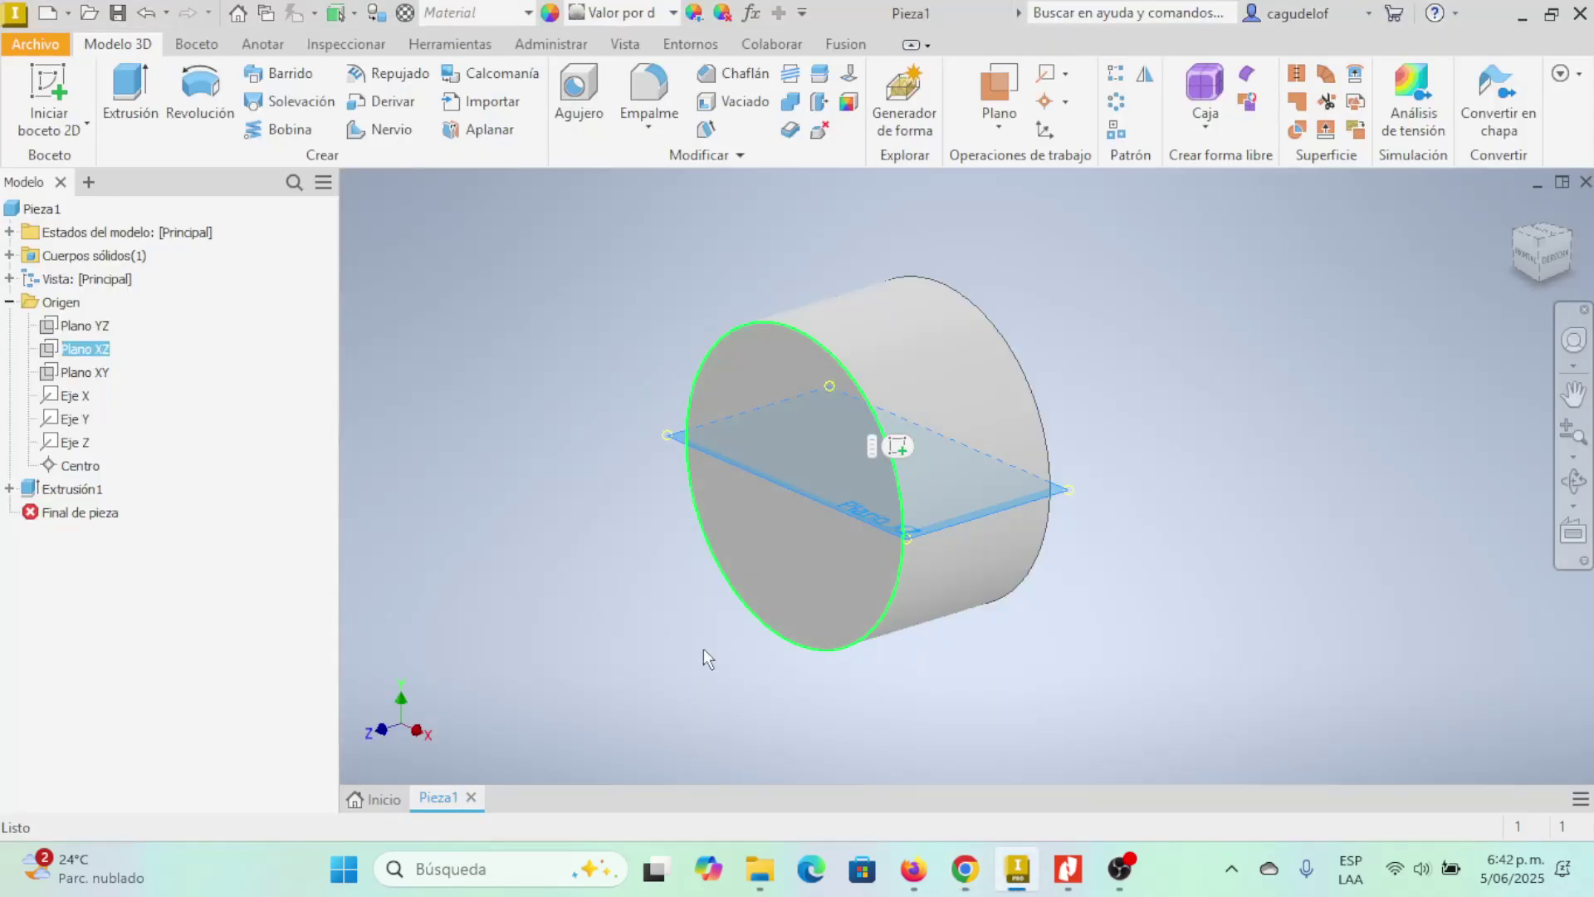
- Create a work plane offset -62 mm from the XZ origin plane, taking the distance from section B-B in Chrome
{"action": "left_click", "coordinate": [374, 466]}
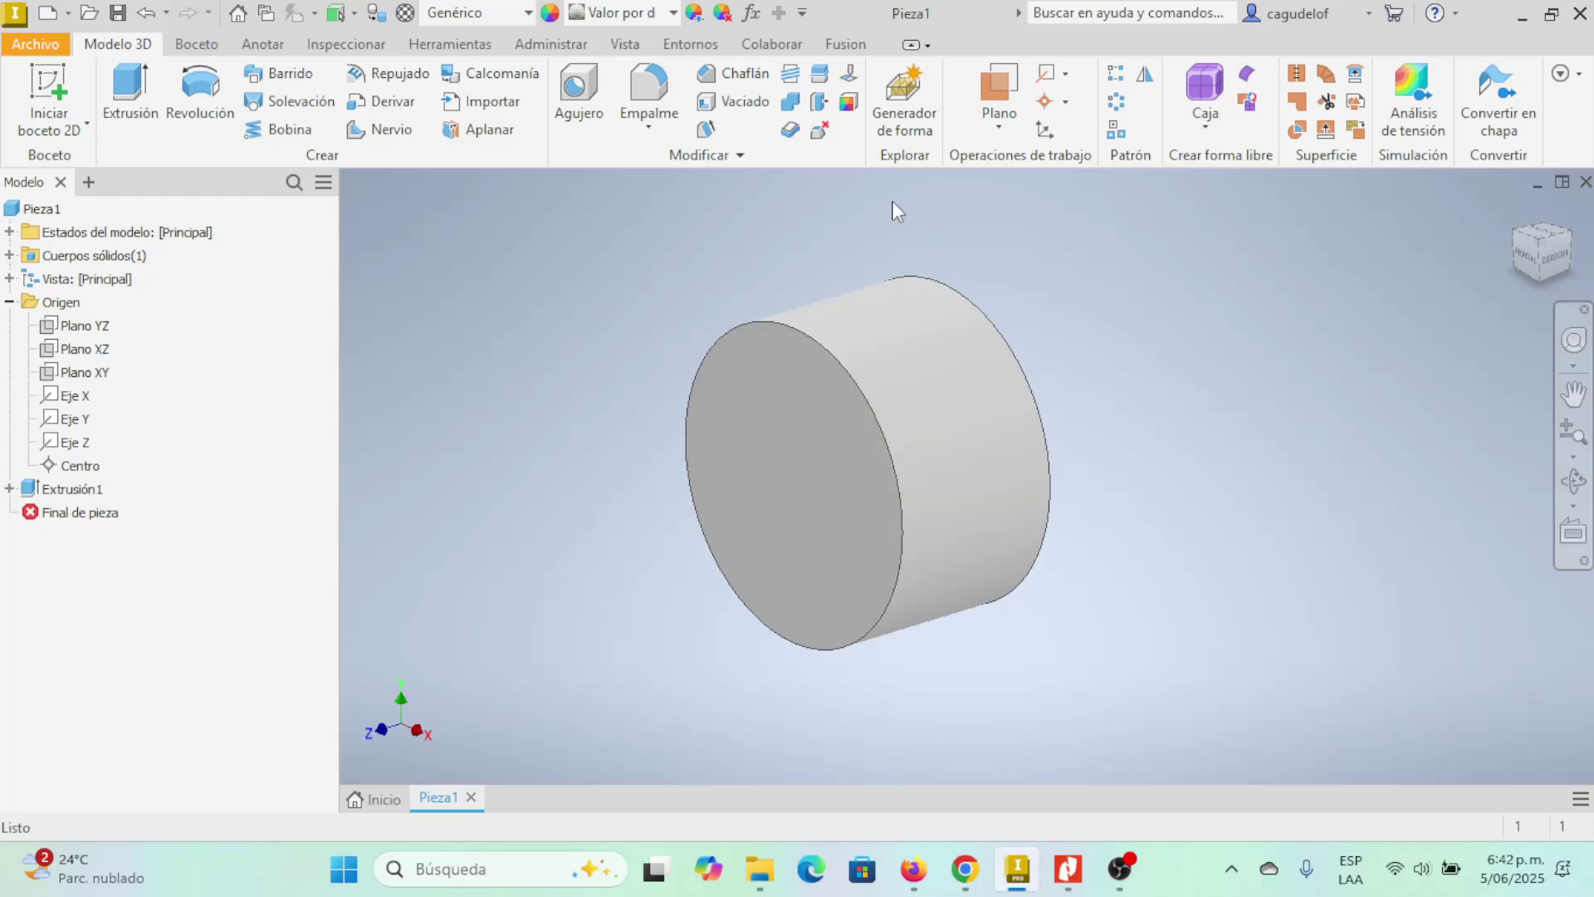
{"action": "left_click", "coordinate": [997, 133]}
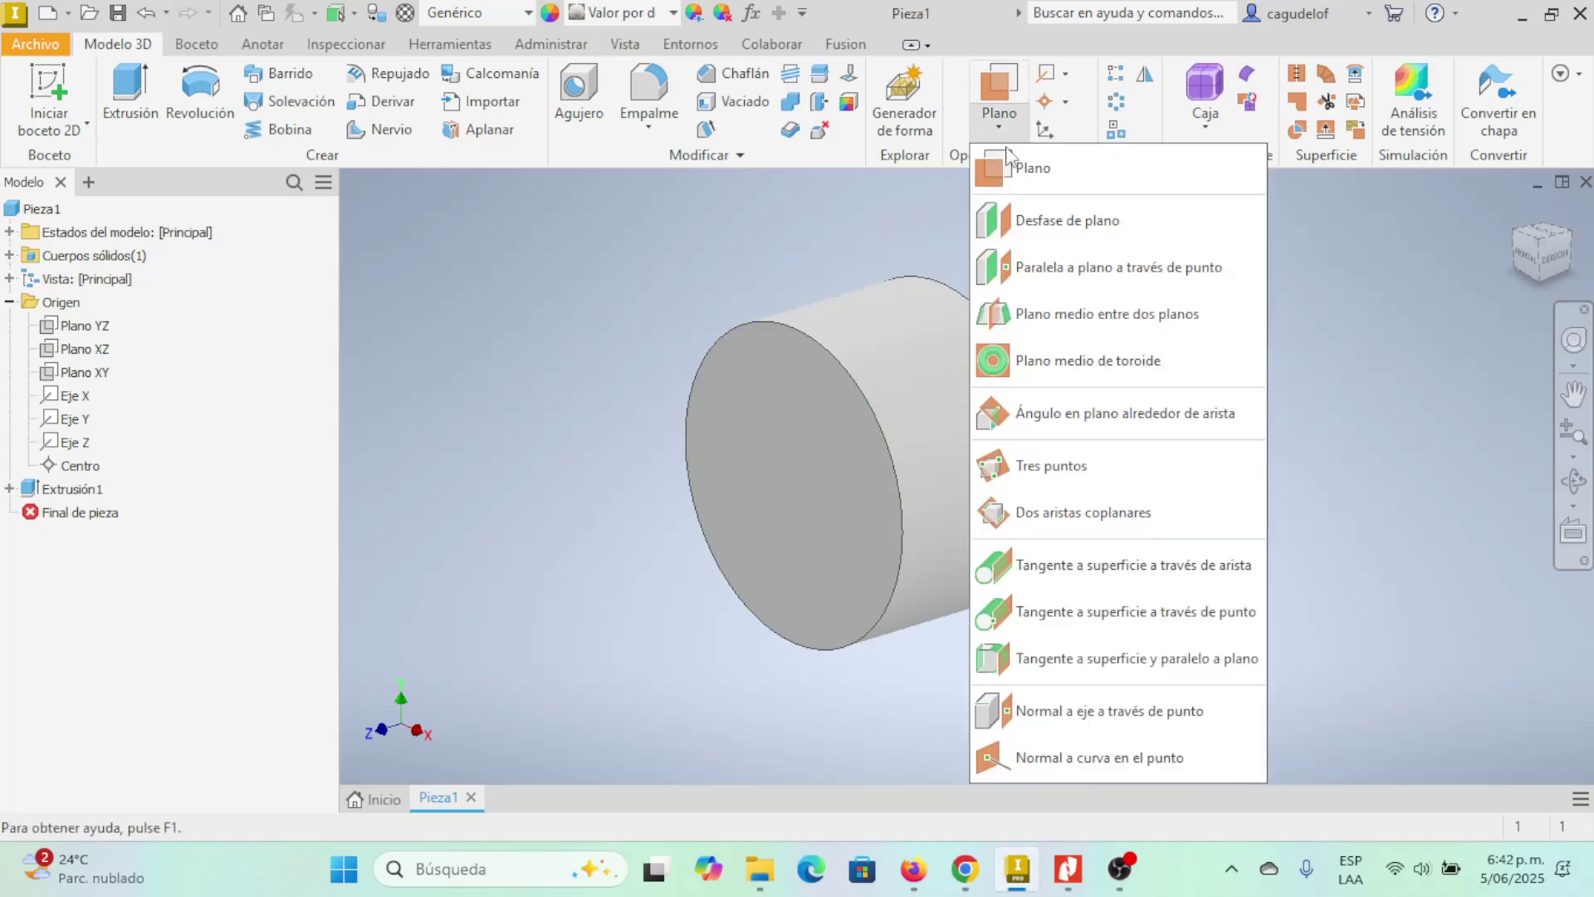
{"action": "left_click", "coordinate": [1080, 219]}
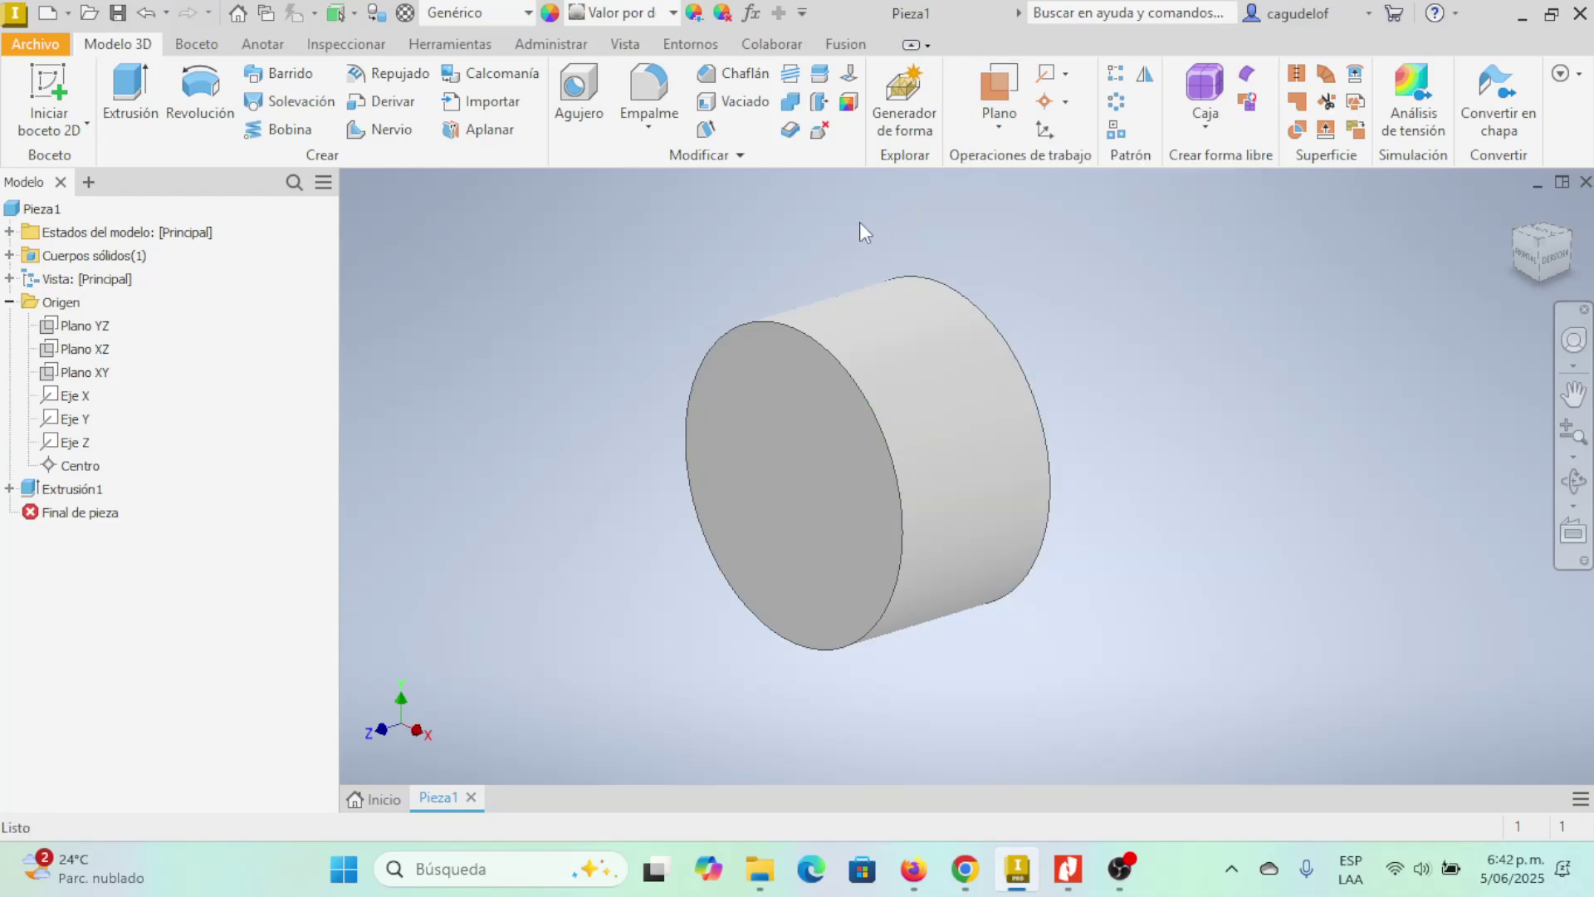
{"action": "left_click", "coordinate": [999, 138]}
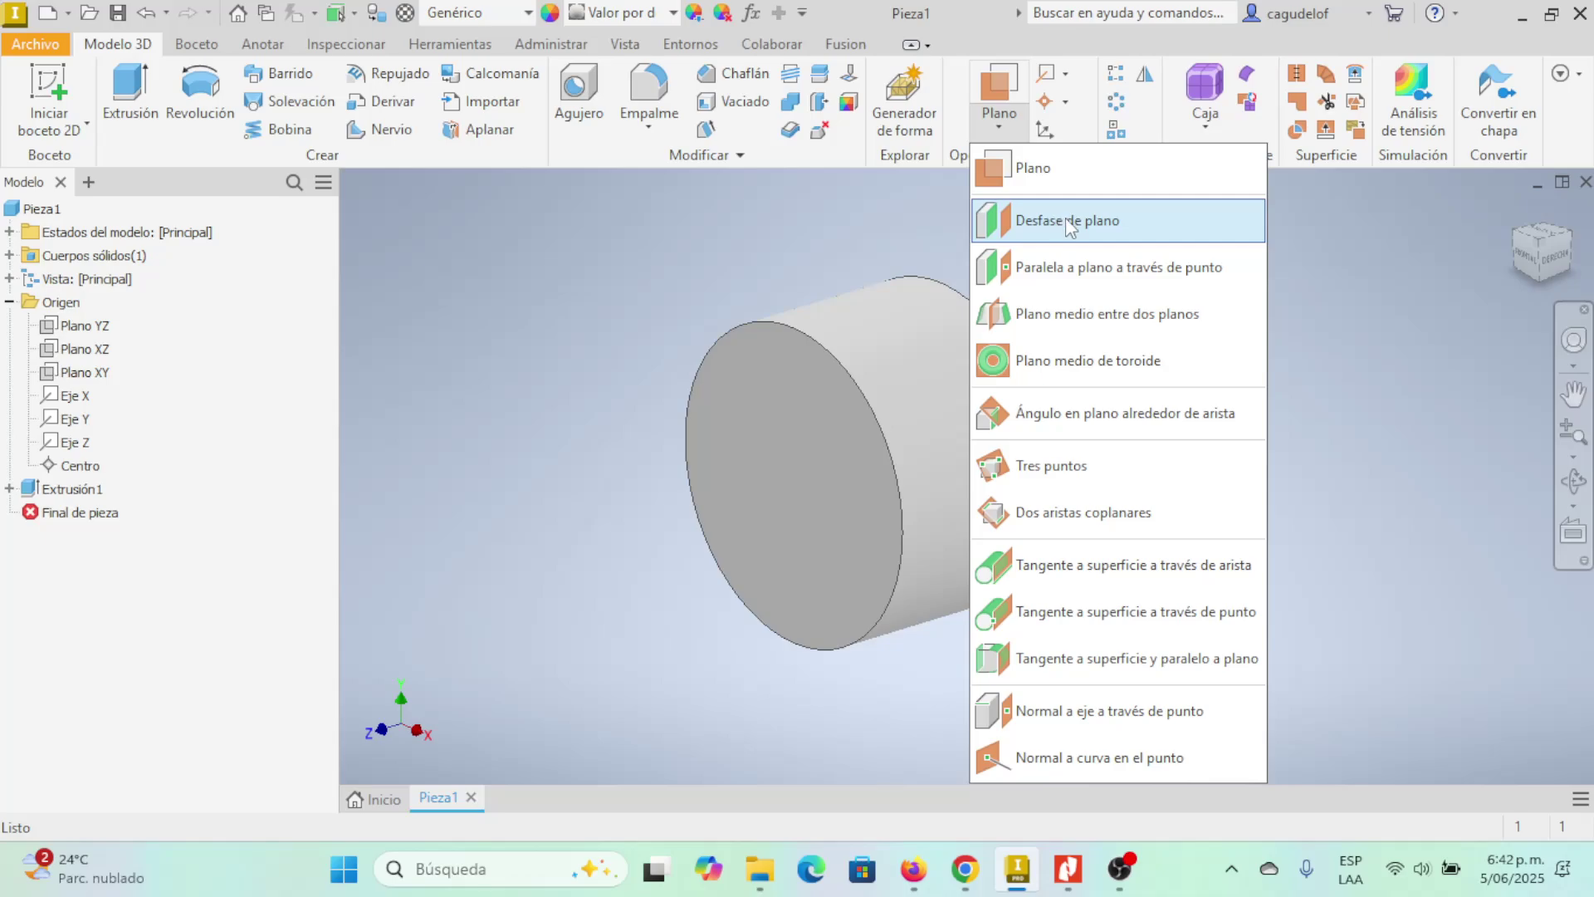
{"action": "left_click", "coordinate": [1117, 221]}
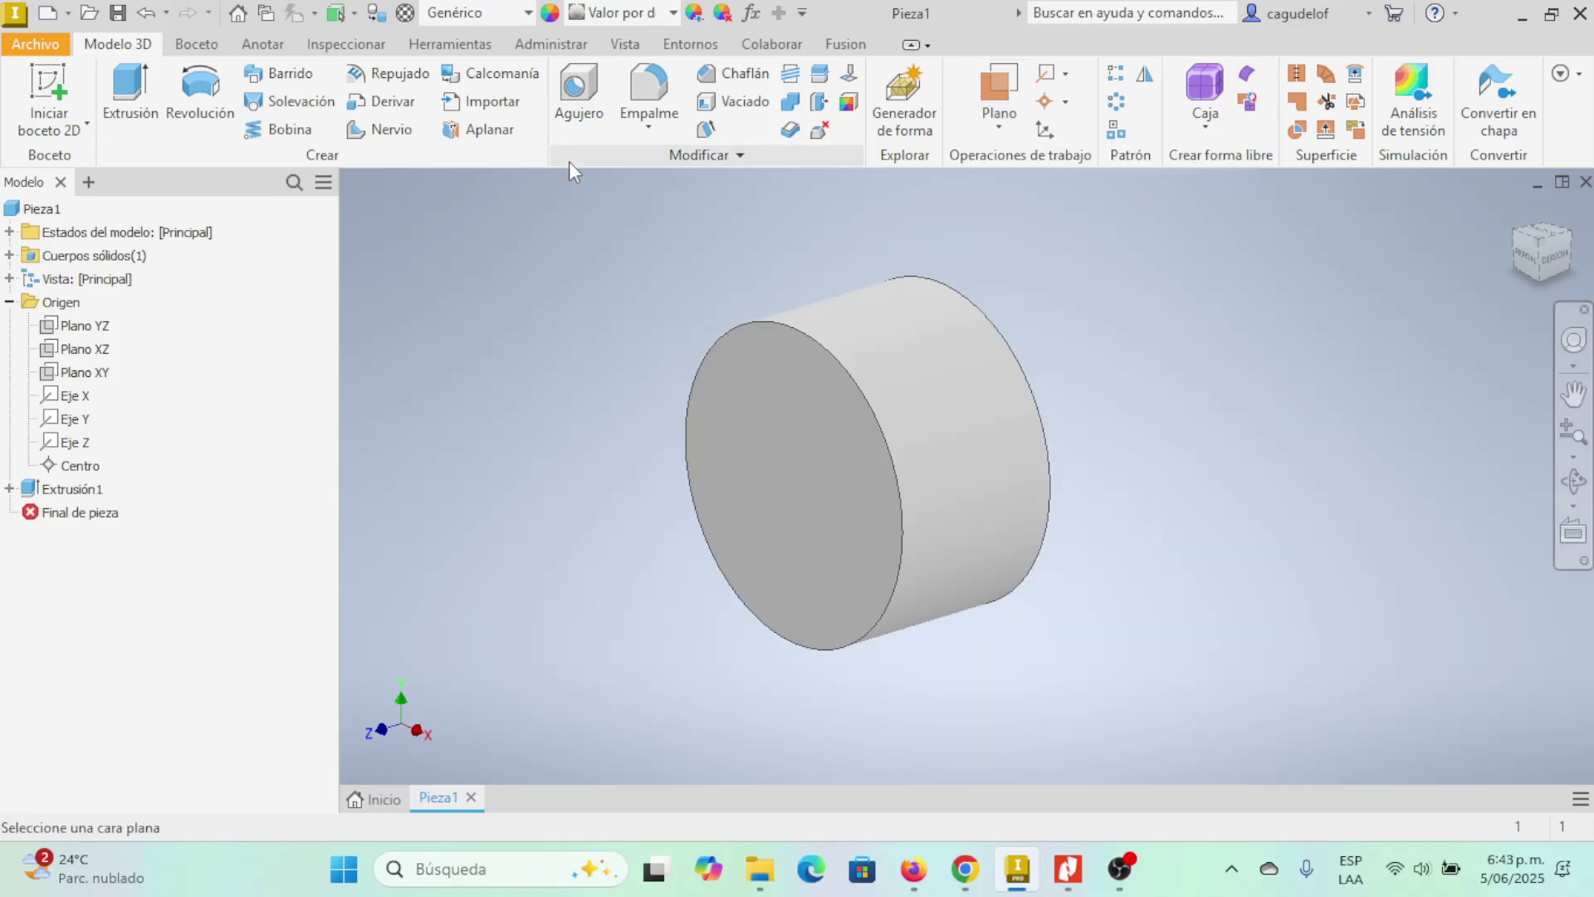
{"action": "left_click", "coordinate": [86, 355]}
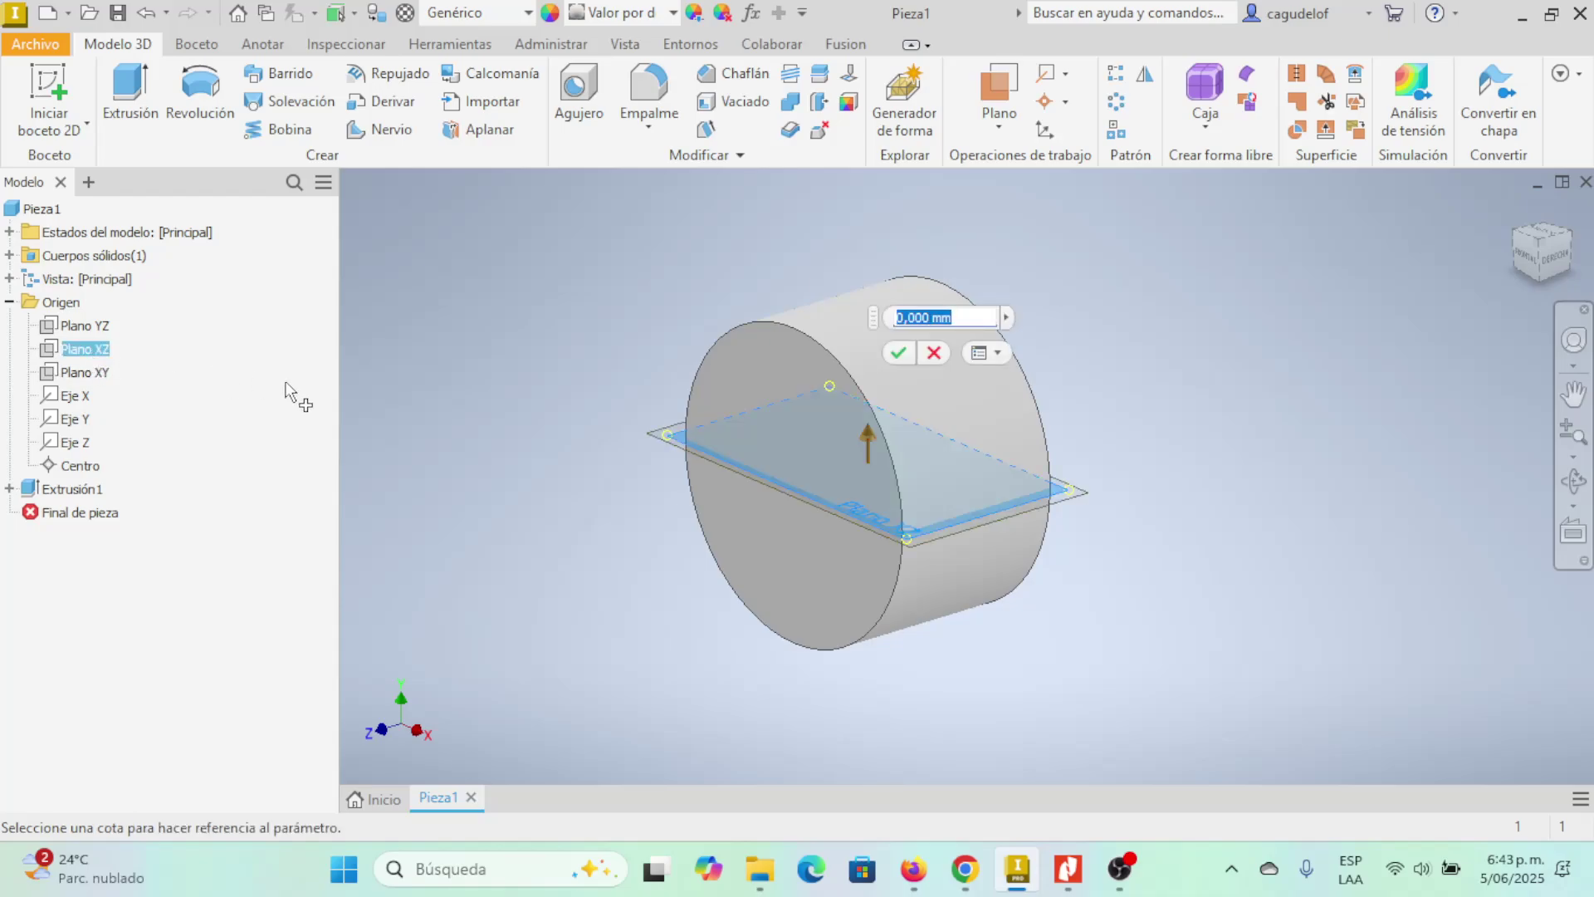
{"action": "left_click", "coordinate": [900, 319]}
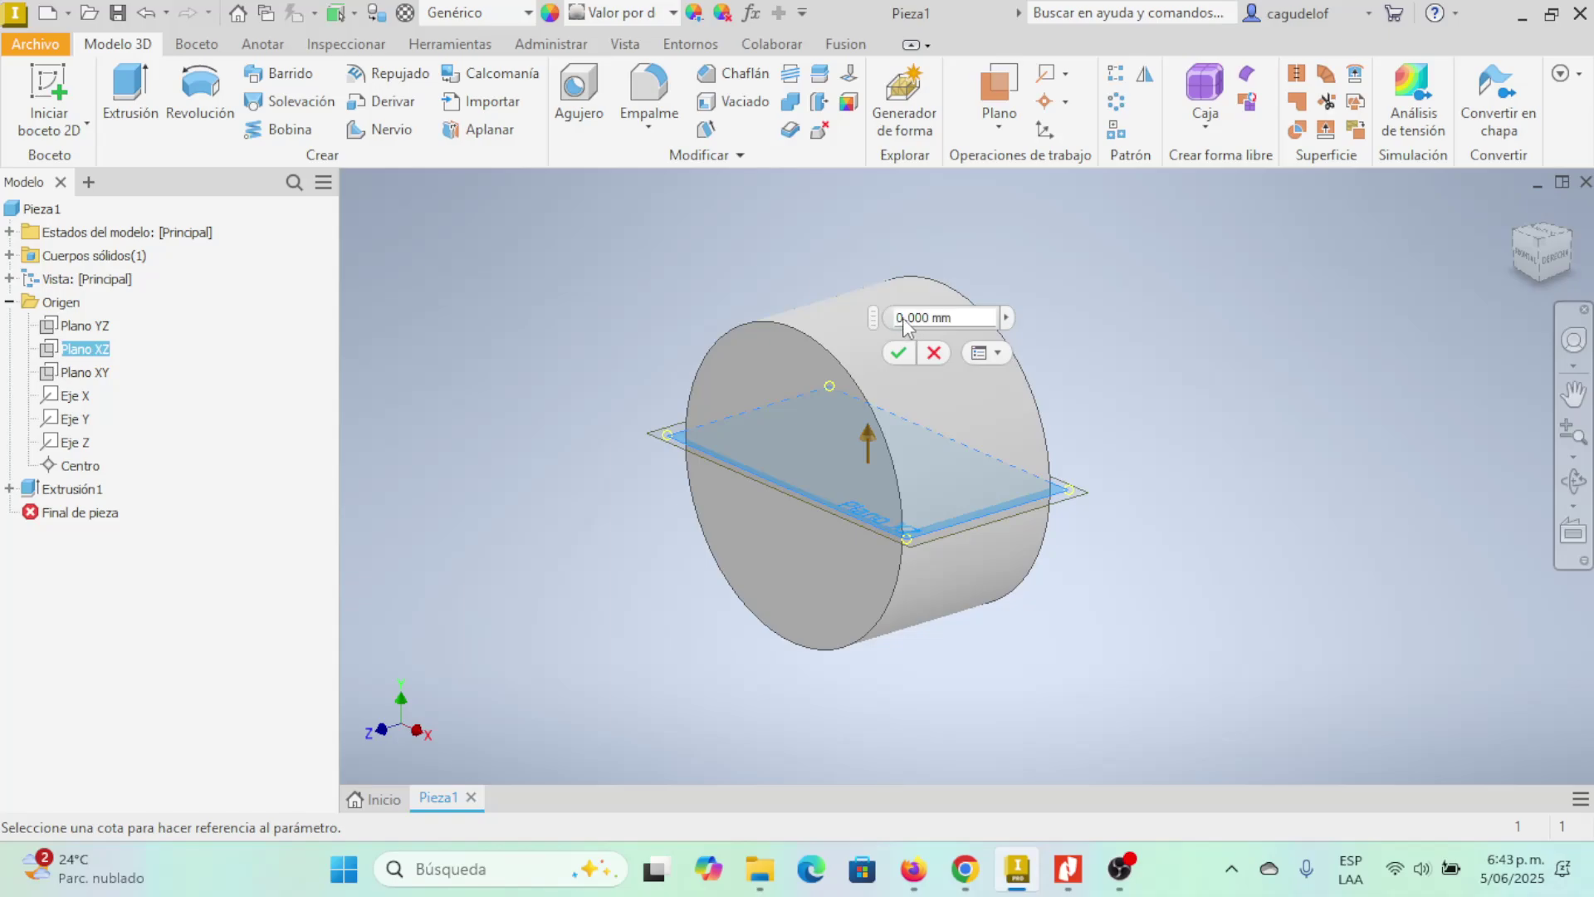
{"action": "key", "text": "alt+Tab"}
{"action": "scroll", "coordinate": [1131, 459], "scroll_direction": "up", "scroll_amount": 1}
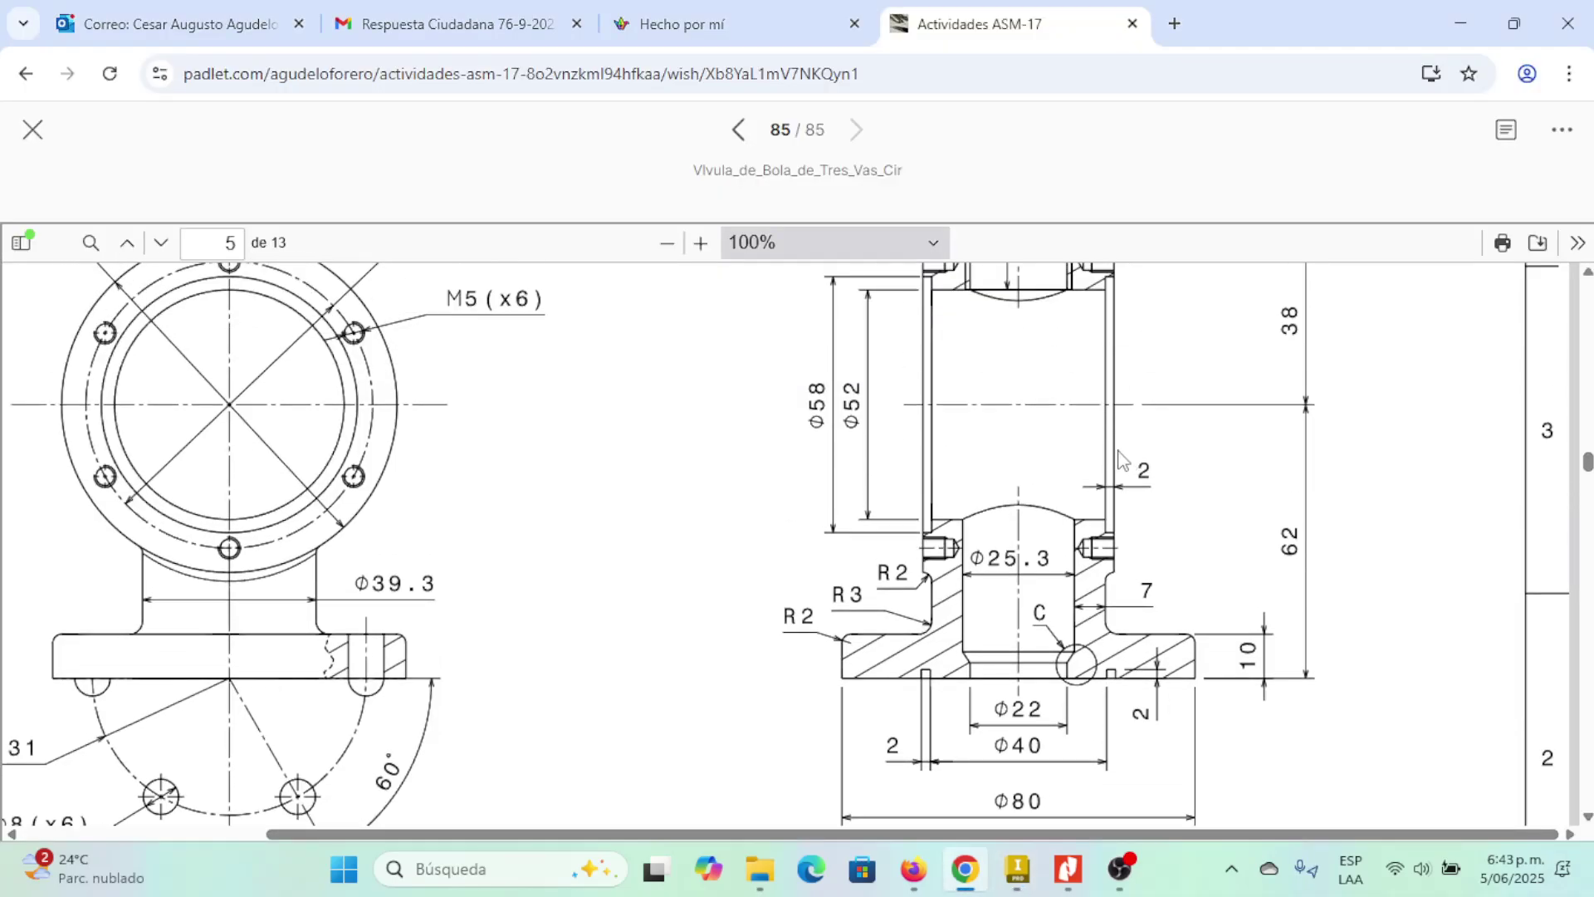
{"action": "key", "text": "alt+Tab"}
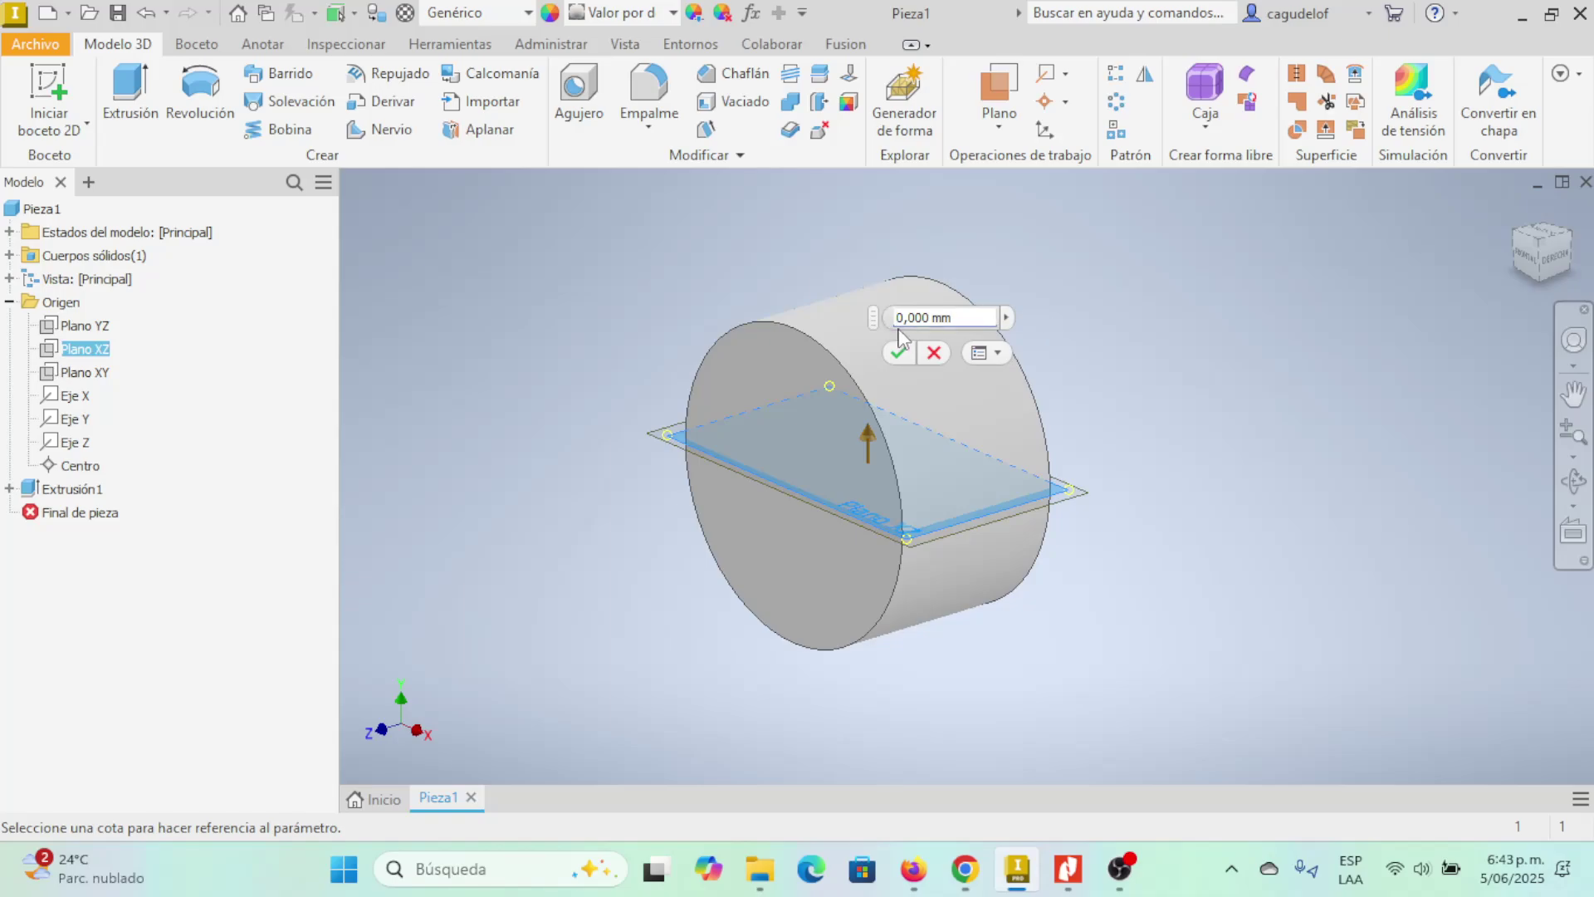
{"action": "type", "text": "-62"}
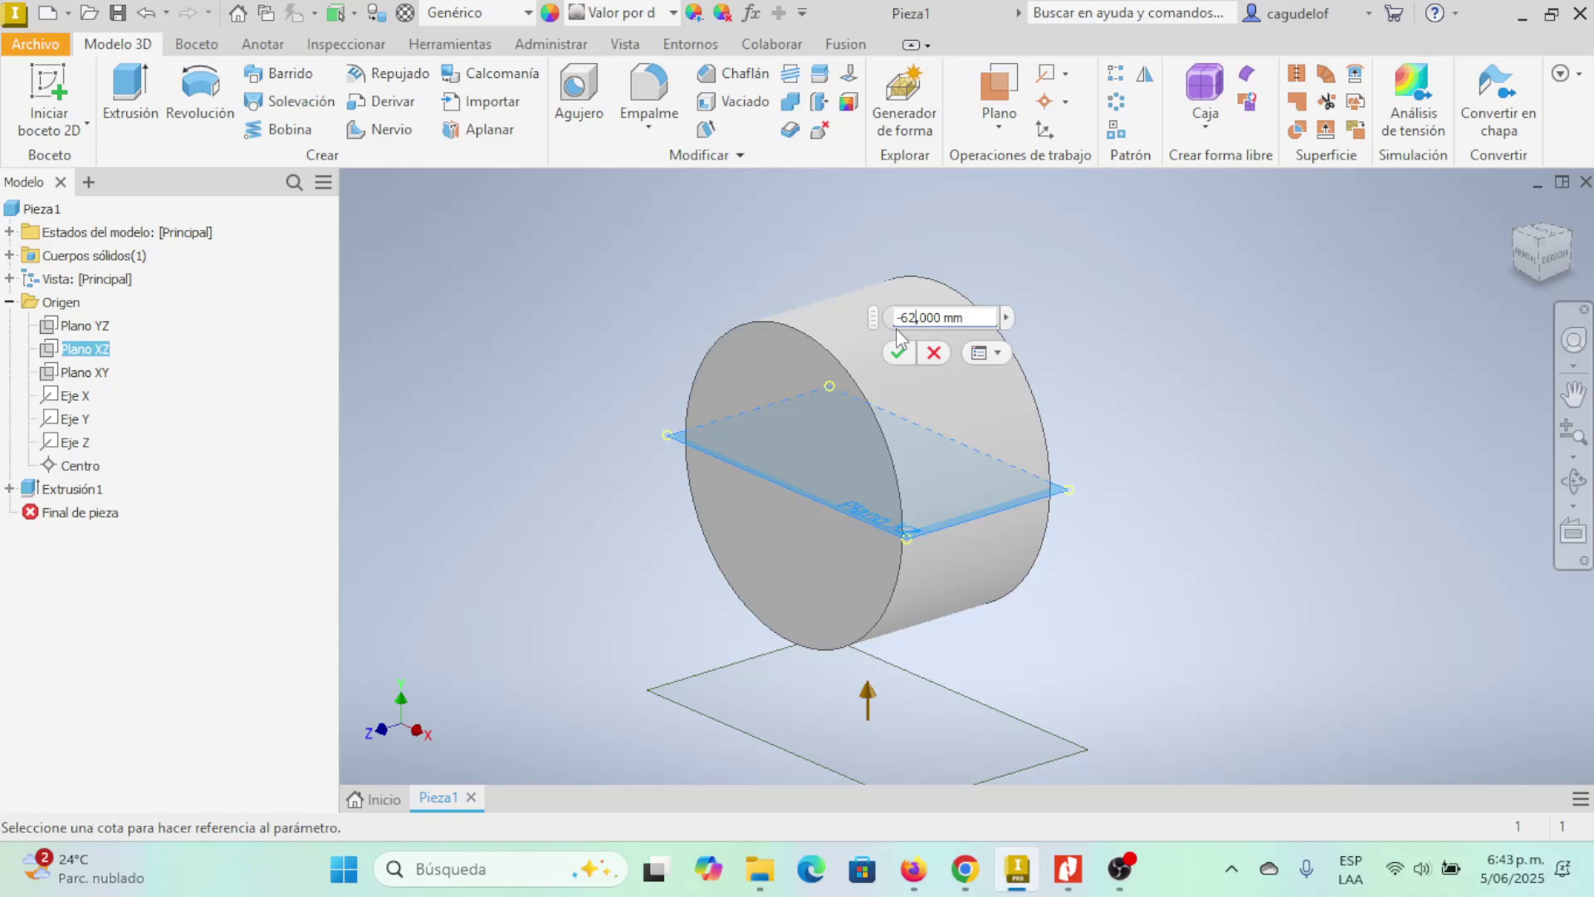
{"action": "left_click", "coordinate": [899, 353]}
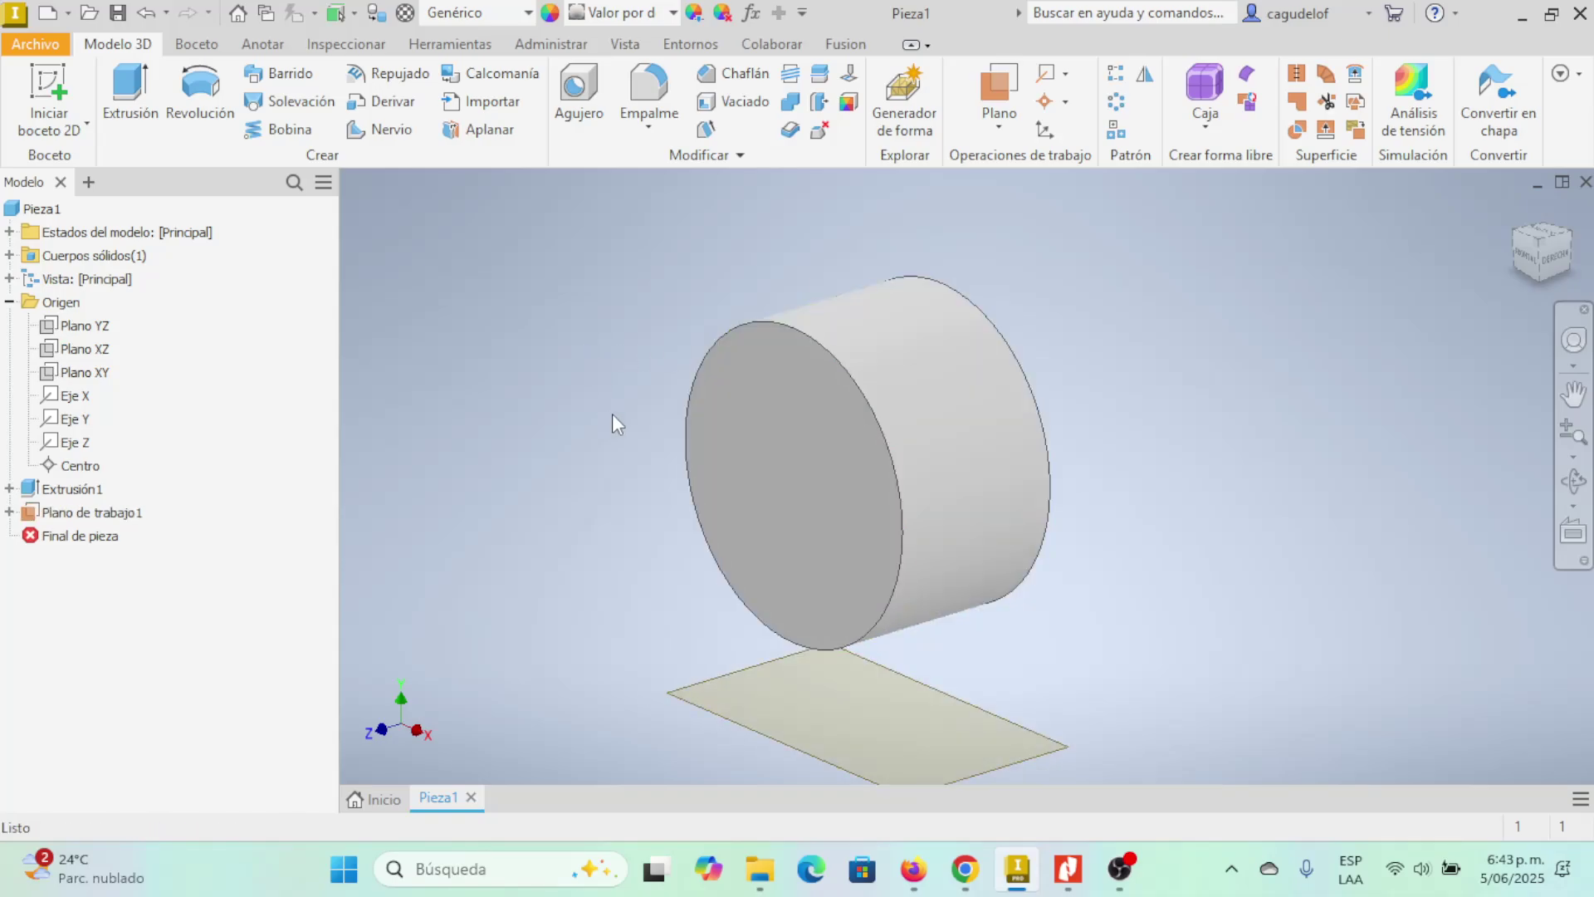
- Create a sketch on the offset work plane below the cylinder, rotate its view a quarter turn, and finish it empty
{"action": "middle_click_drag", "start_coordinate": [618, 372], "coordinate": [629, 282]}
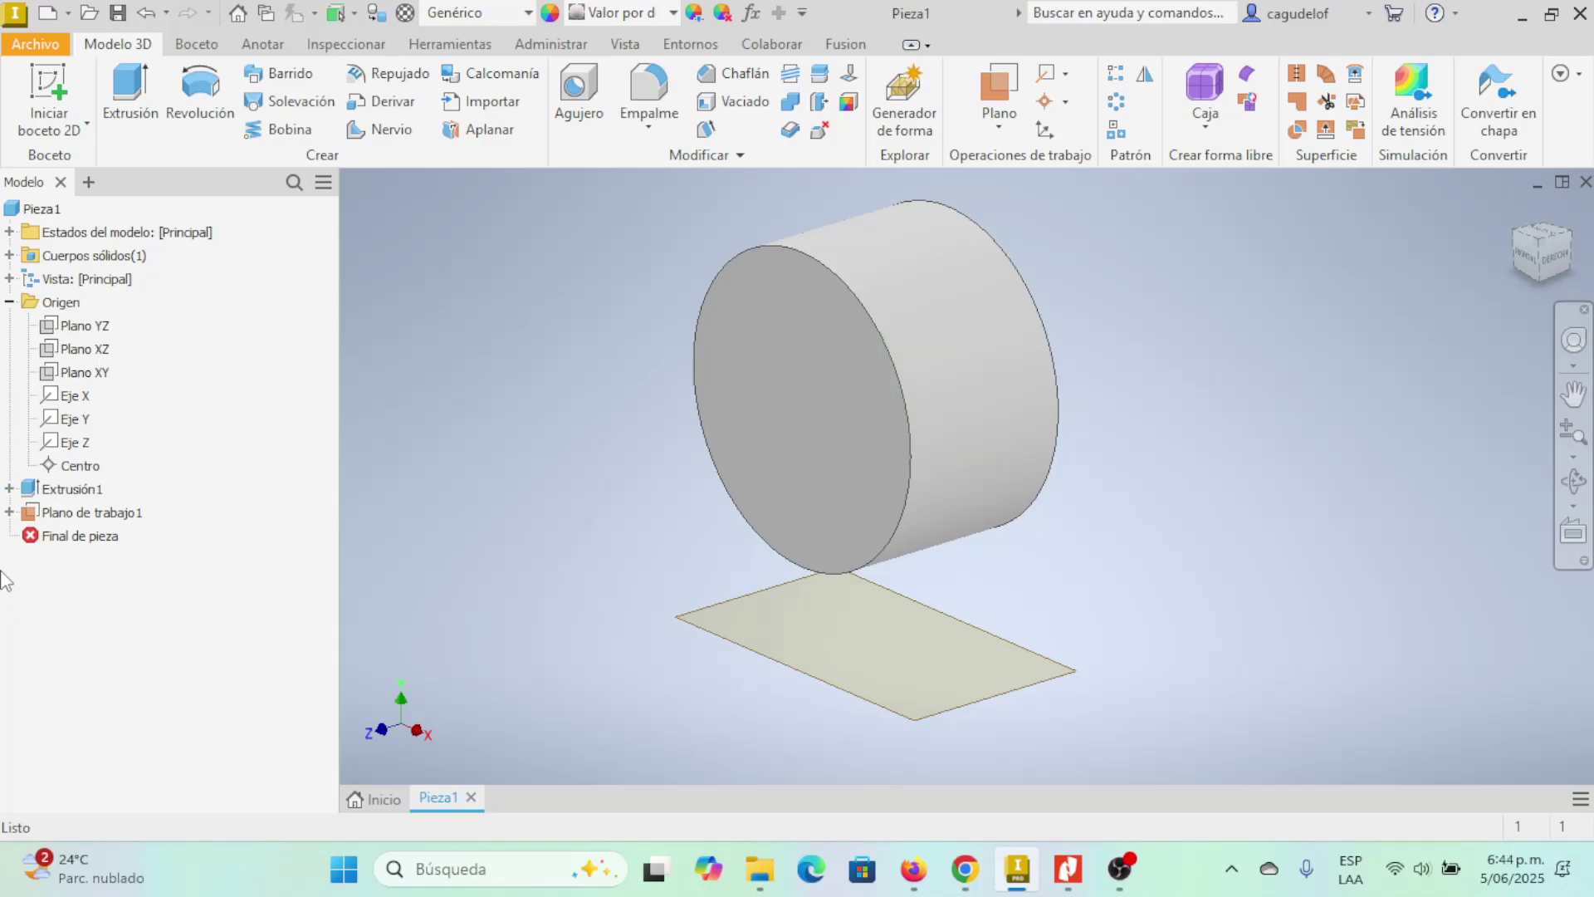
{"action": "left_click", "coordinate": [74, 512]}
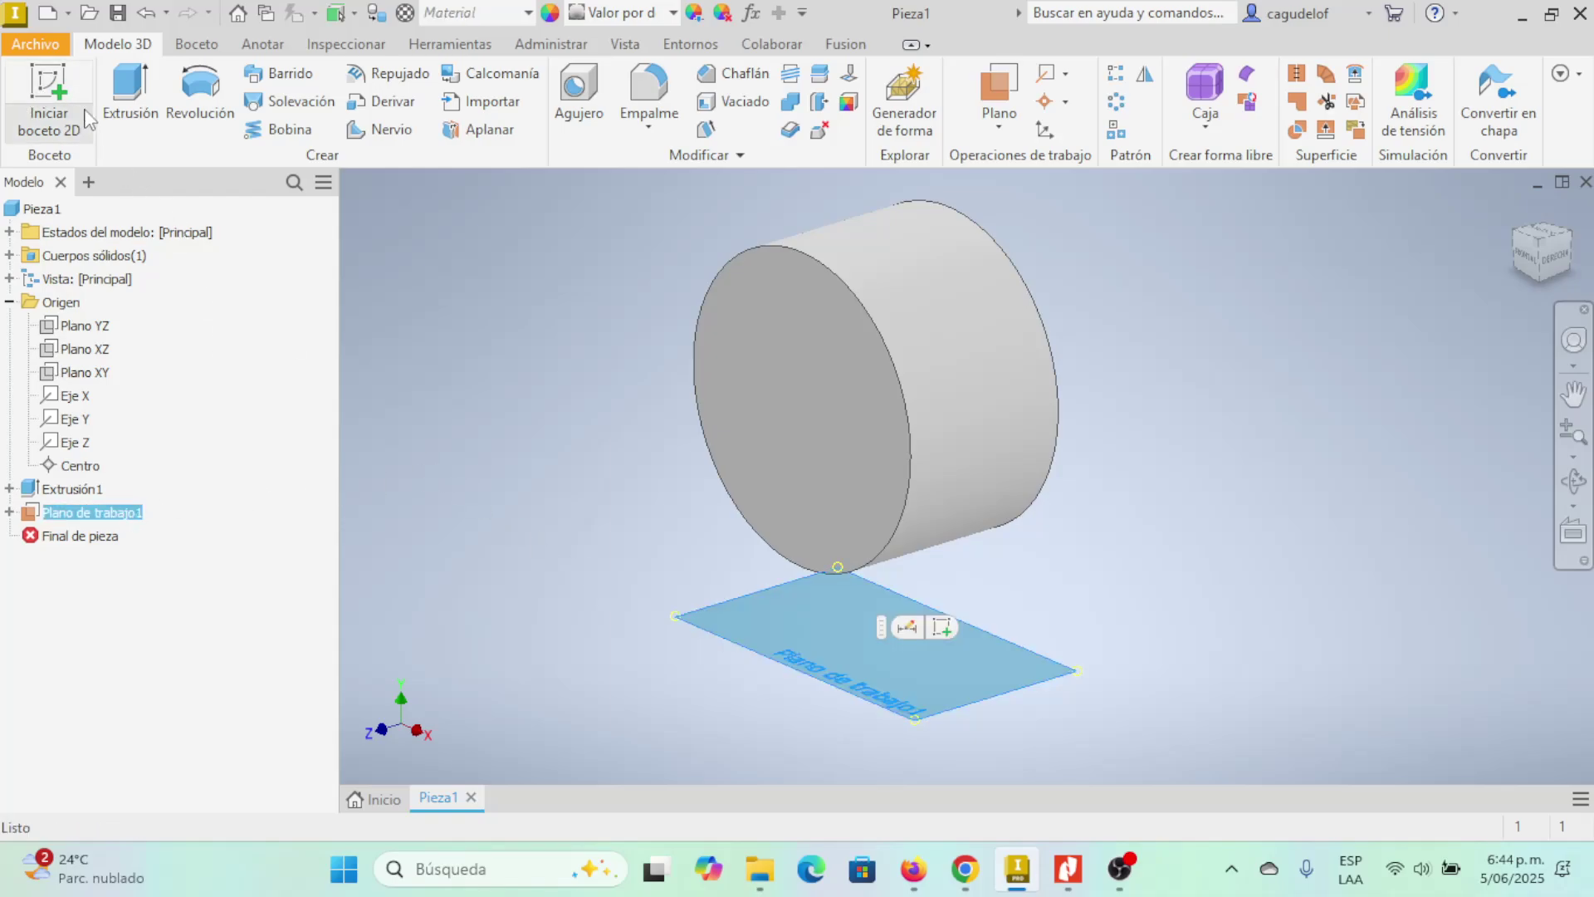
{"action": "left_click", "coordinate": [58, 96]}
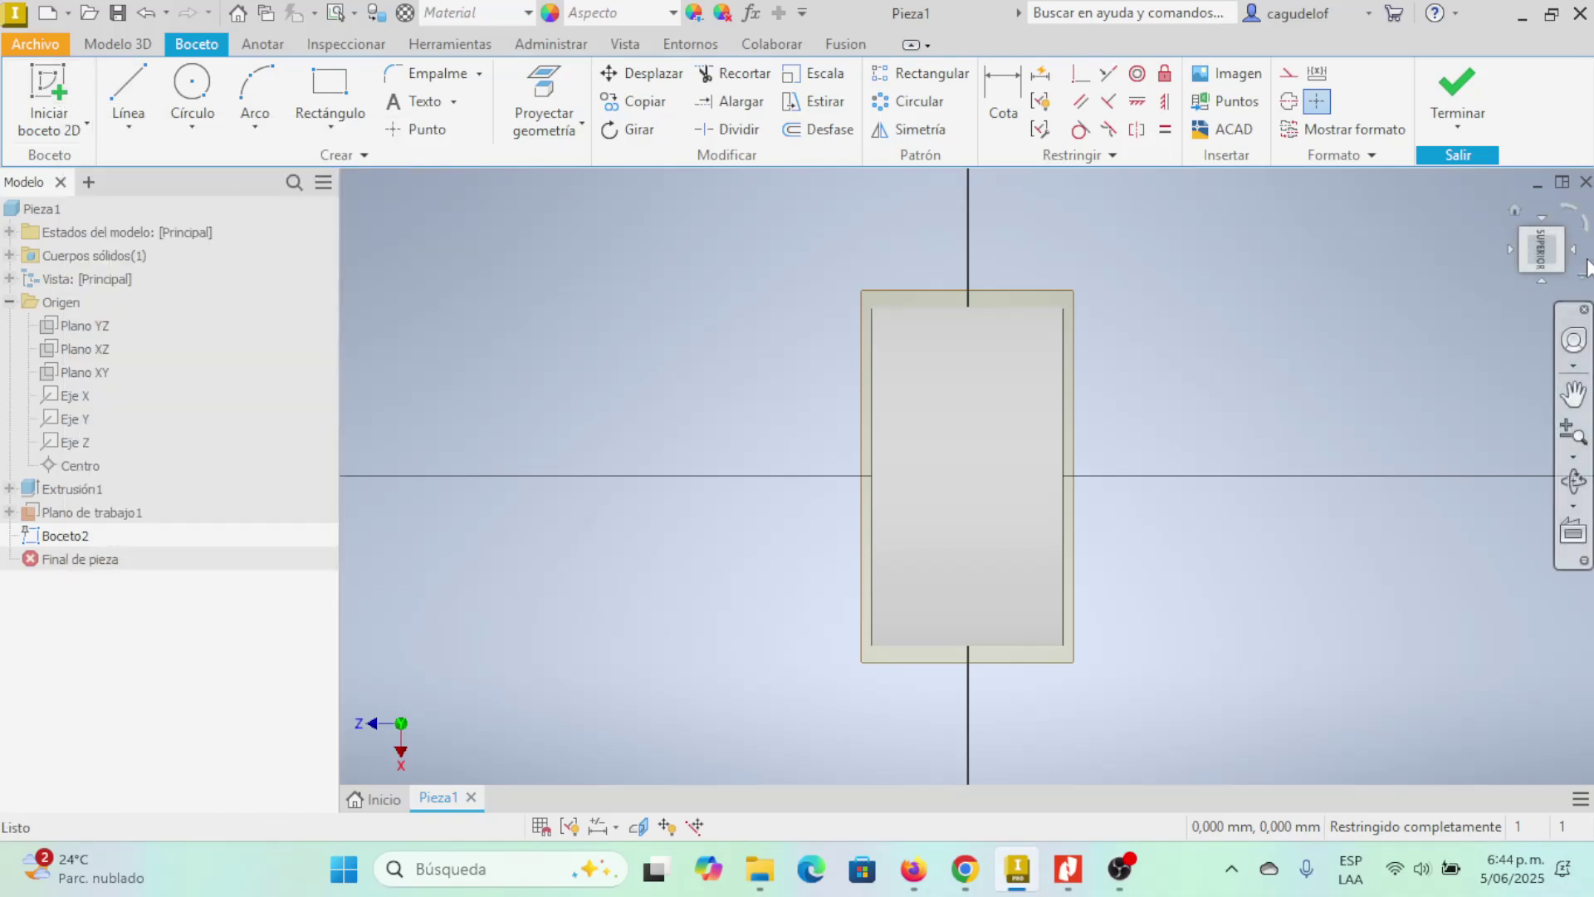
{"action": "left_click", "coordinate": [1571, 214]}
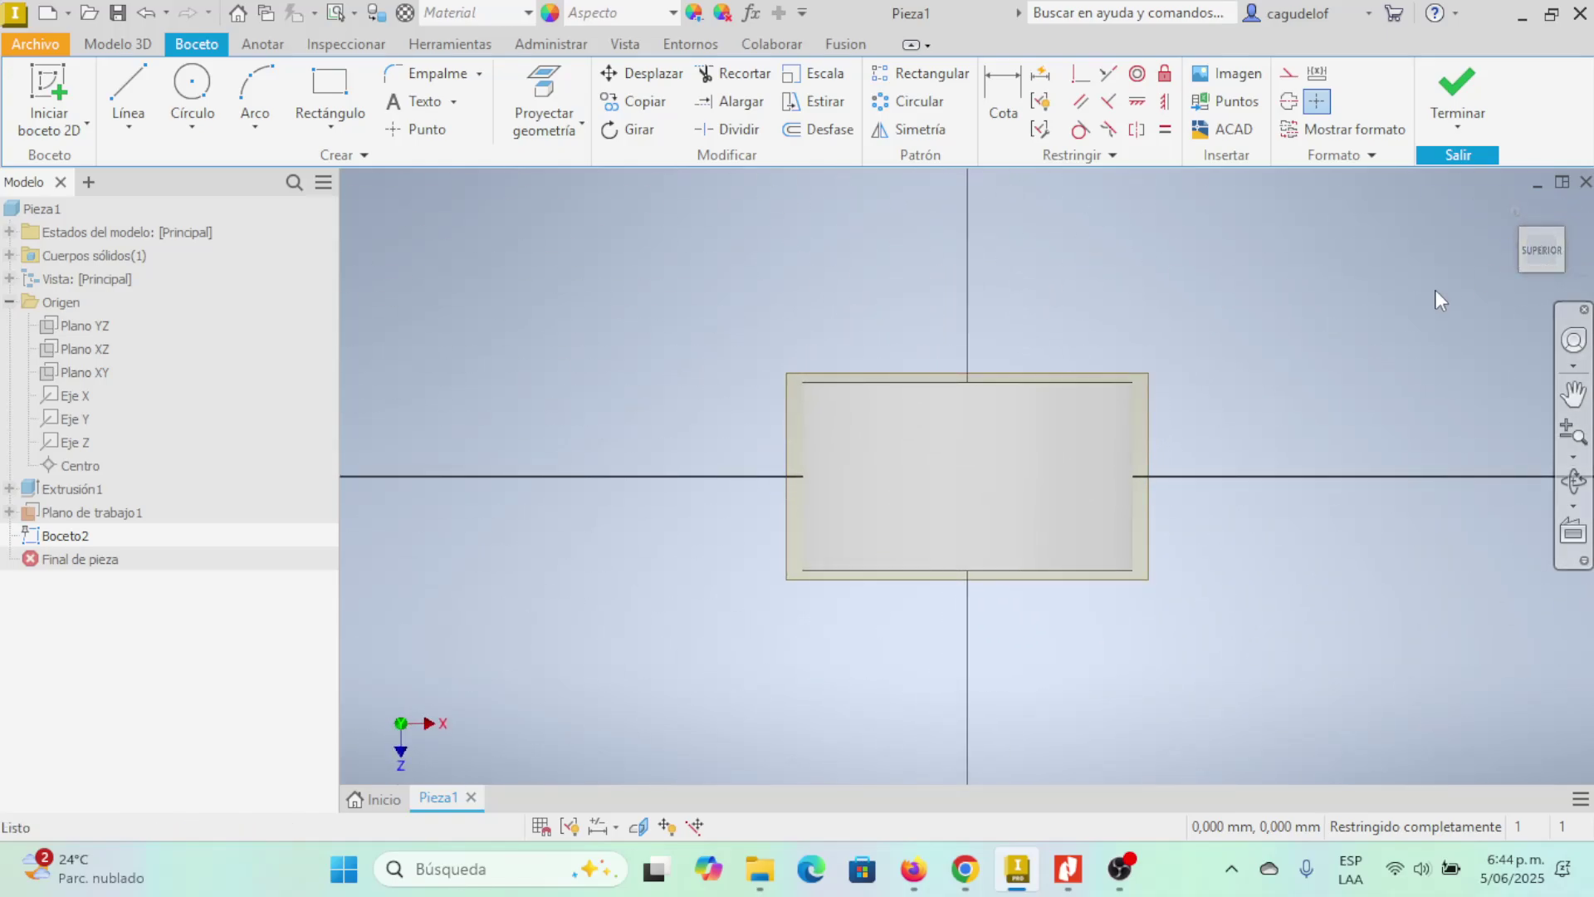
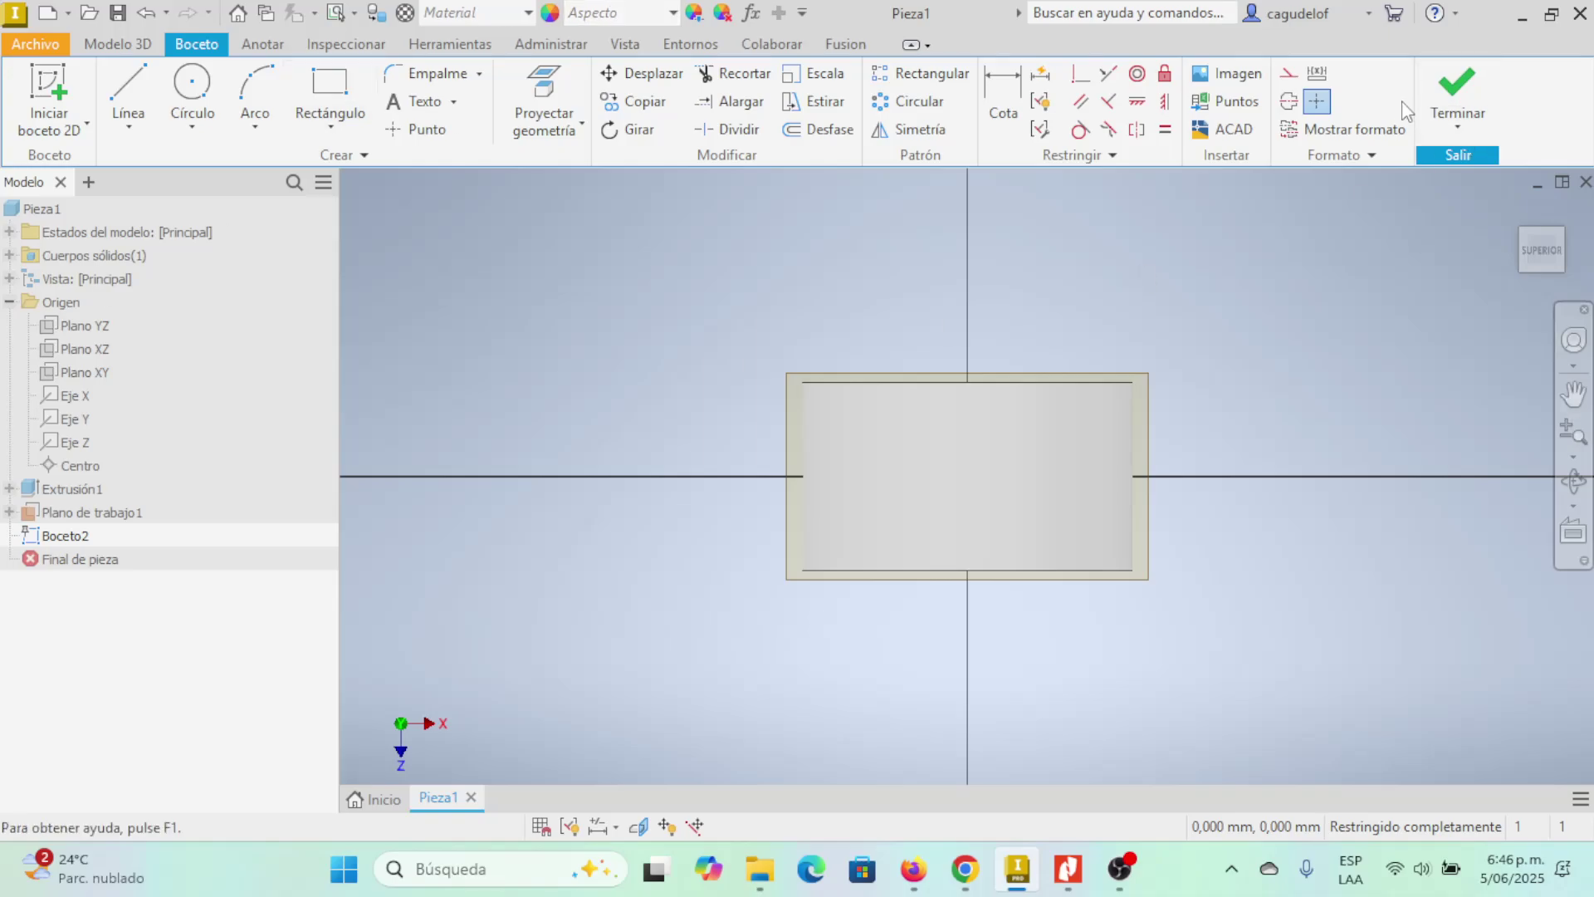
{"action": "left_click", "coordinate": [1457, 91]}
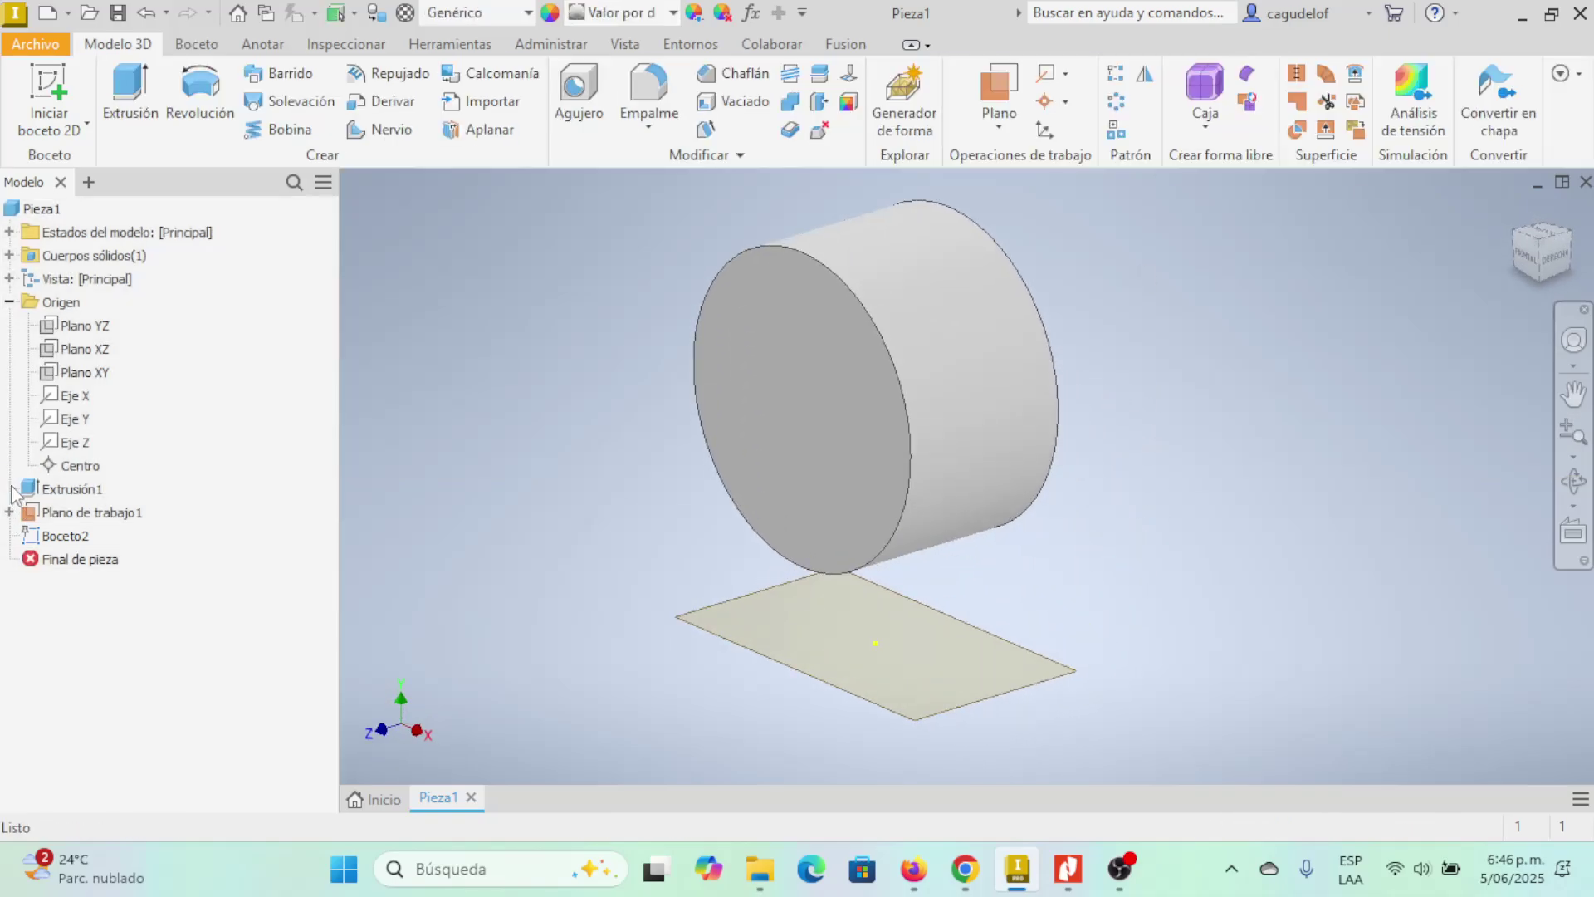
- Open the sketch inside Extrusión1 to review its diameter-dimensioned circle, and close it unedited
{"action": "left_click", "coordinate": [9, 489]}
{"action": "left_click", "coordinate": [54, 519]}
{"action": "right_click", "coordinate": [55, 516]}
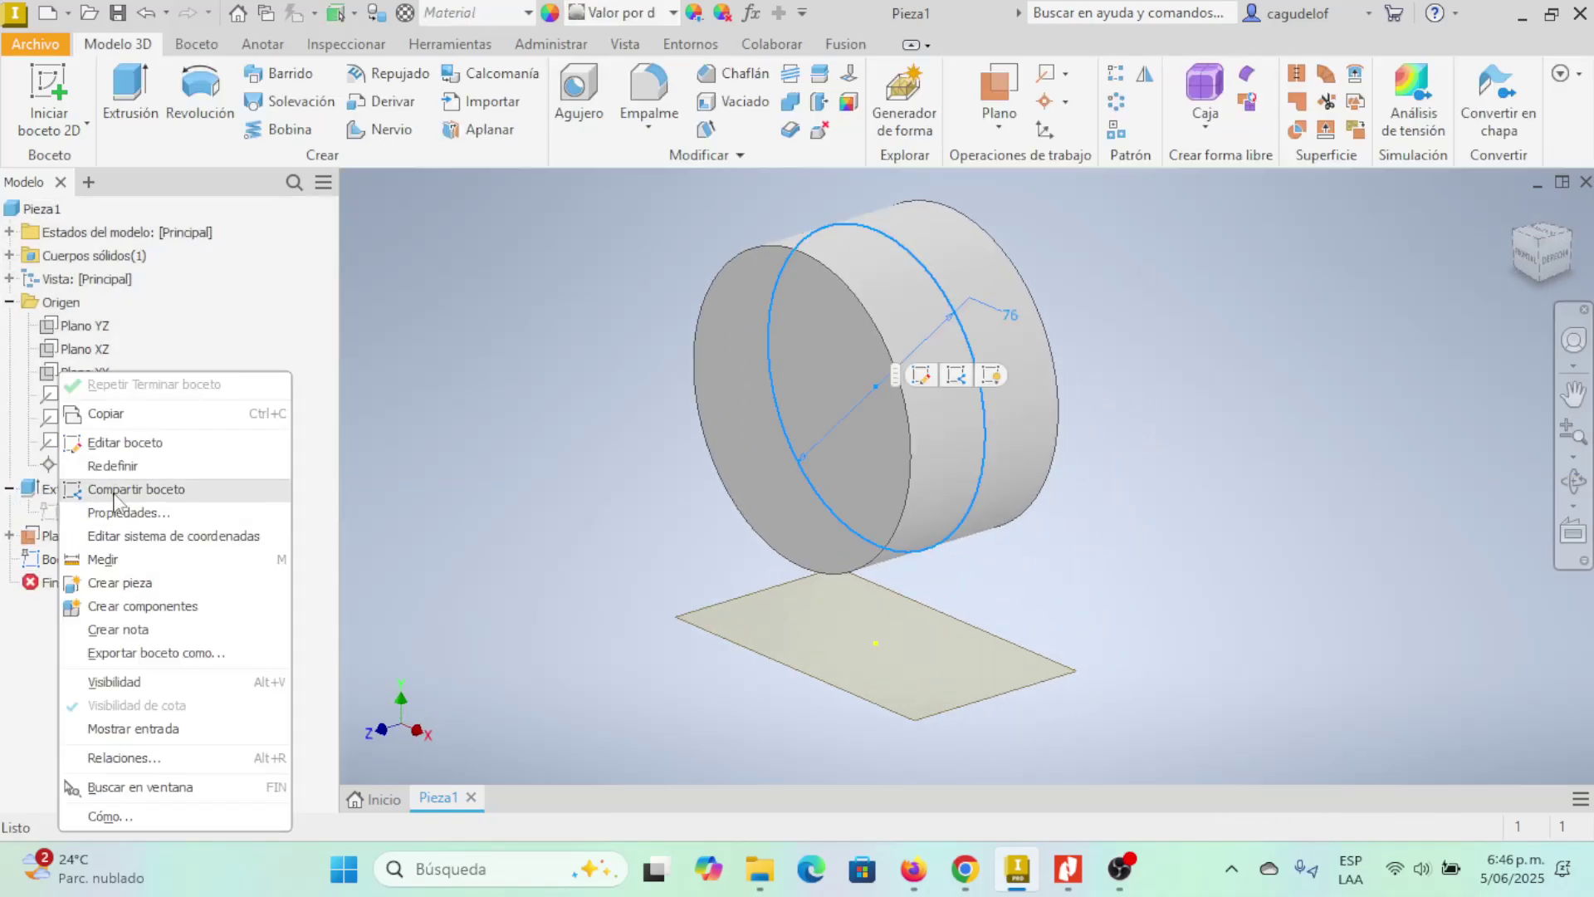
{"action": "left_click", "coordinate": [138, 450]}
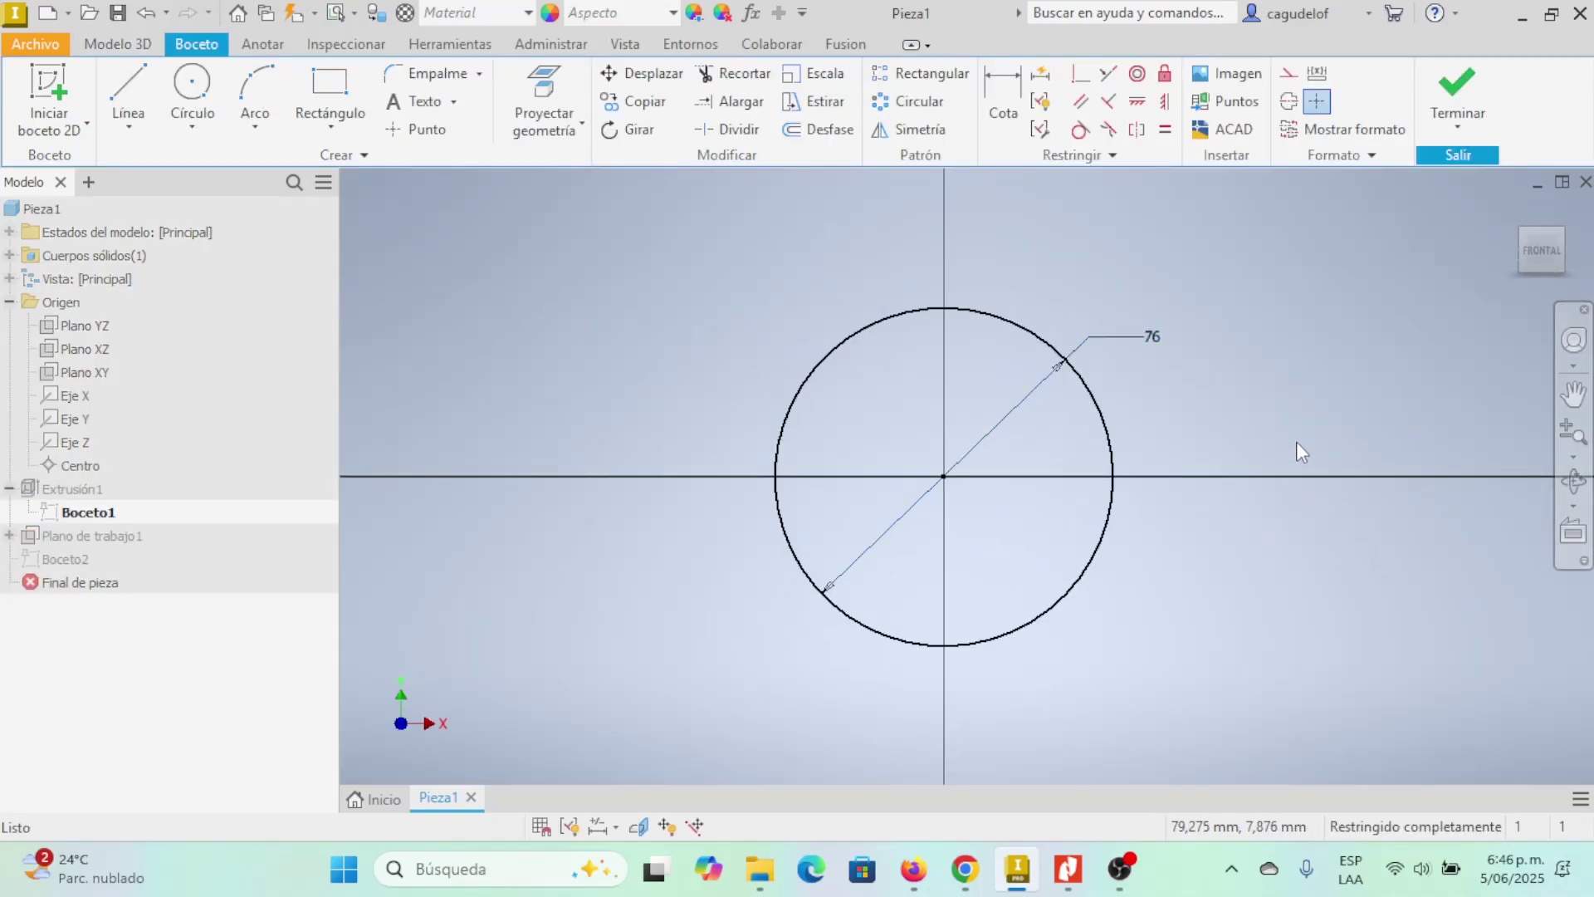
{"action": "left_click", "coordinate": [1454, 93]}
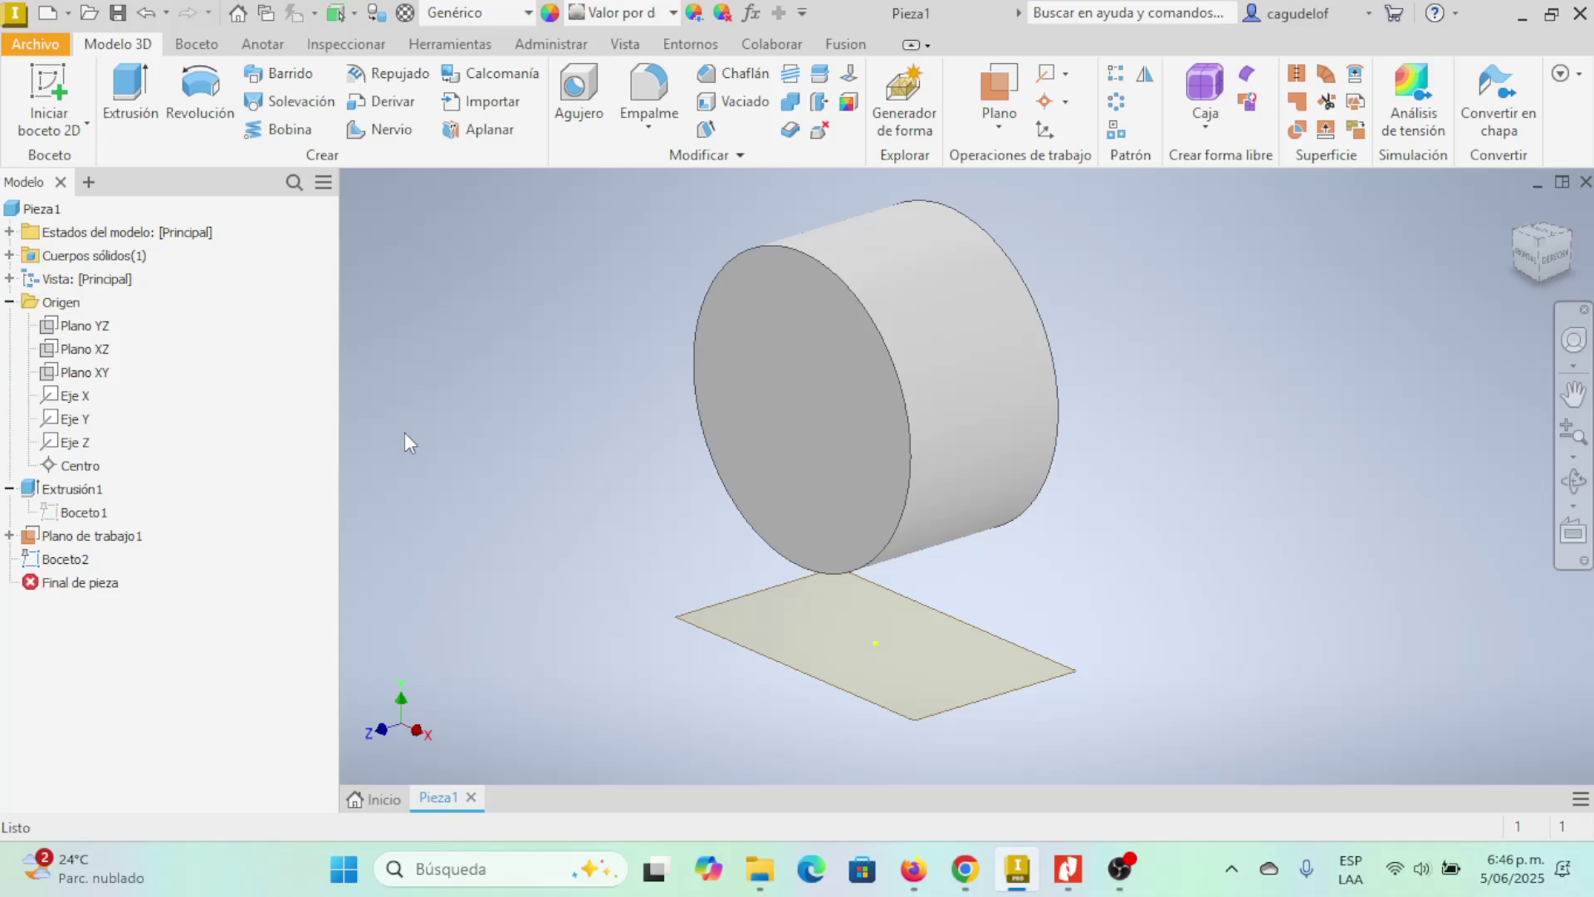
- Examine how Boceto1 is nested under Extrusión1 in the model tree, compared with the separate Boceto2
{"action": "left_click", "coordinate": [10, 489]}
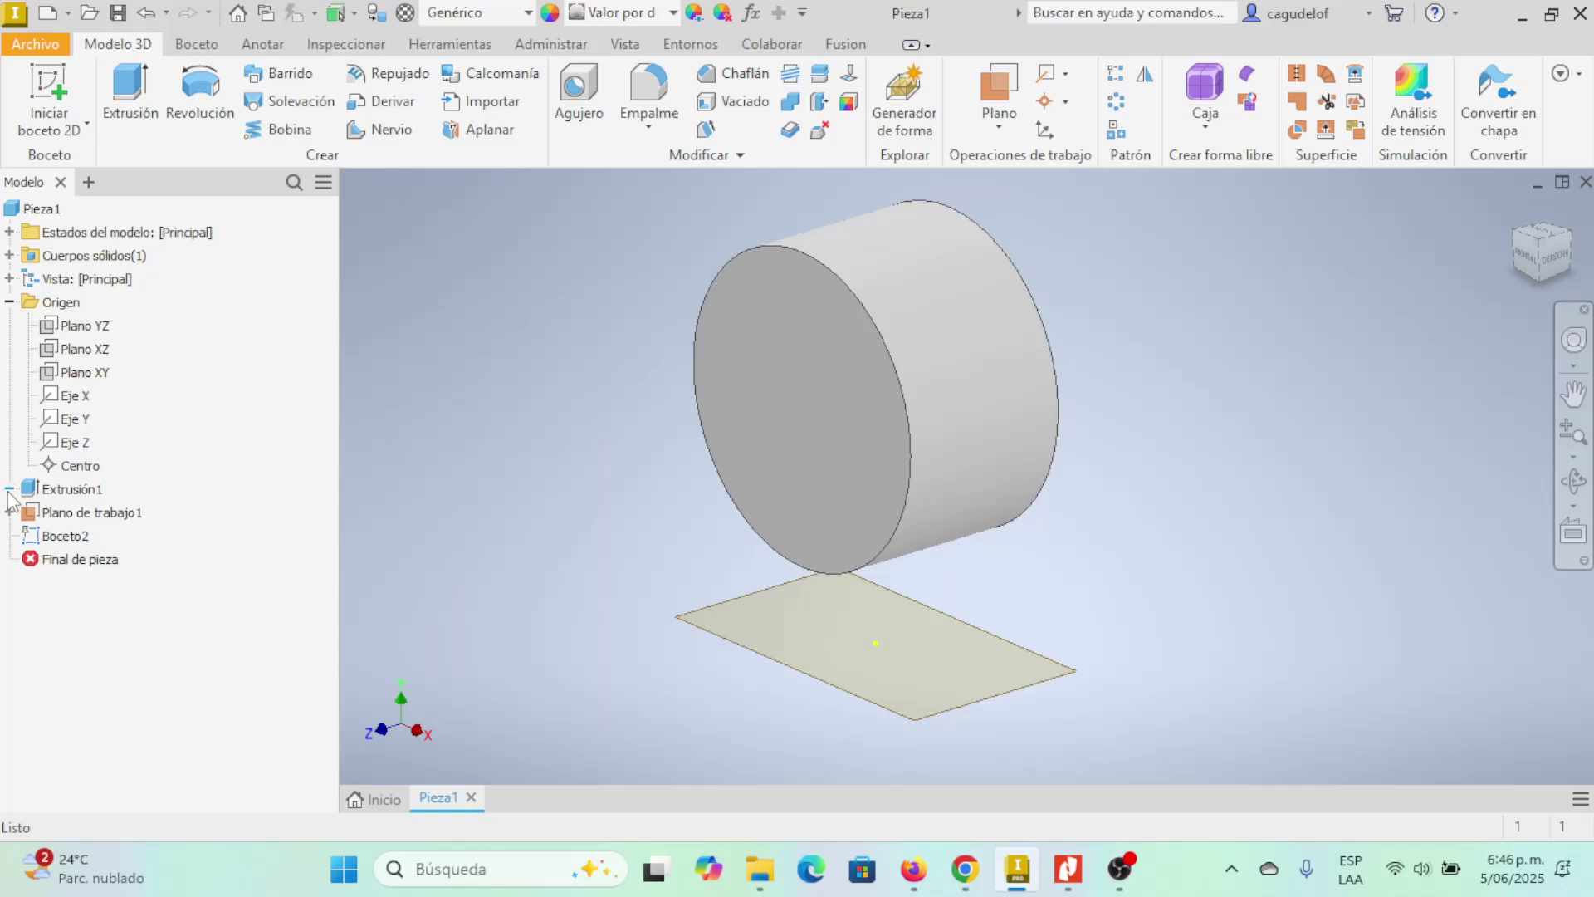
{"action": "left_click", "coordinate": [10, 489]}
{"action": "left_click", "coordinate": [9, 489]}
{"action": "left_click", "coordinate": [10, 489]}
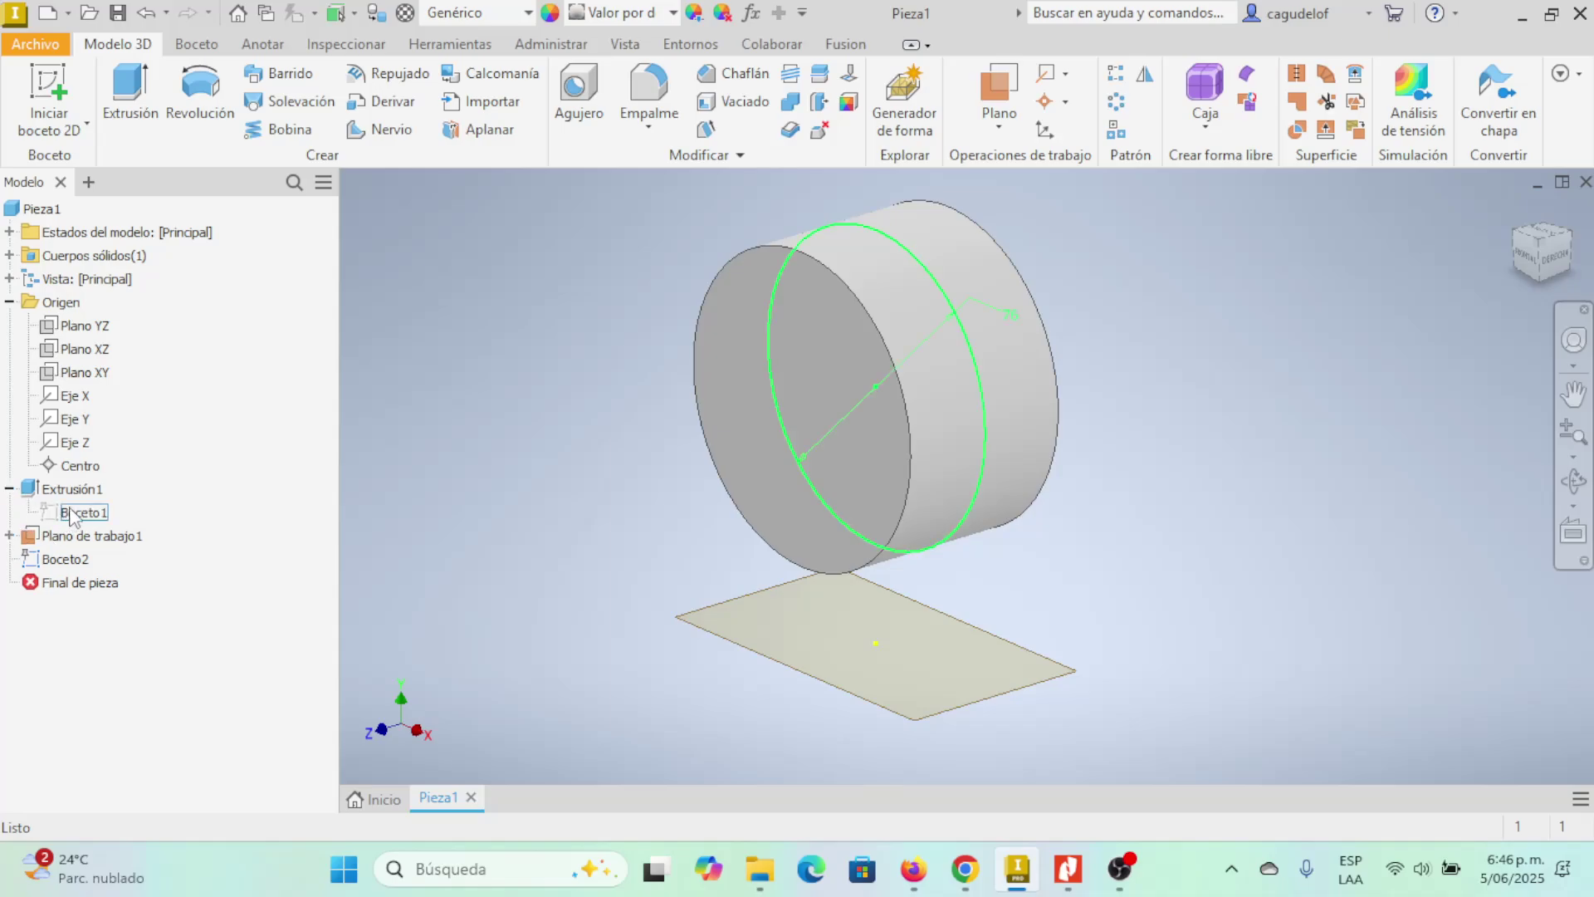
{"action": "left_click", "coordinate": [83, 513]}
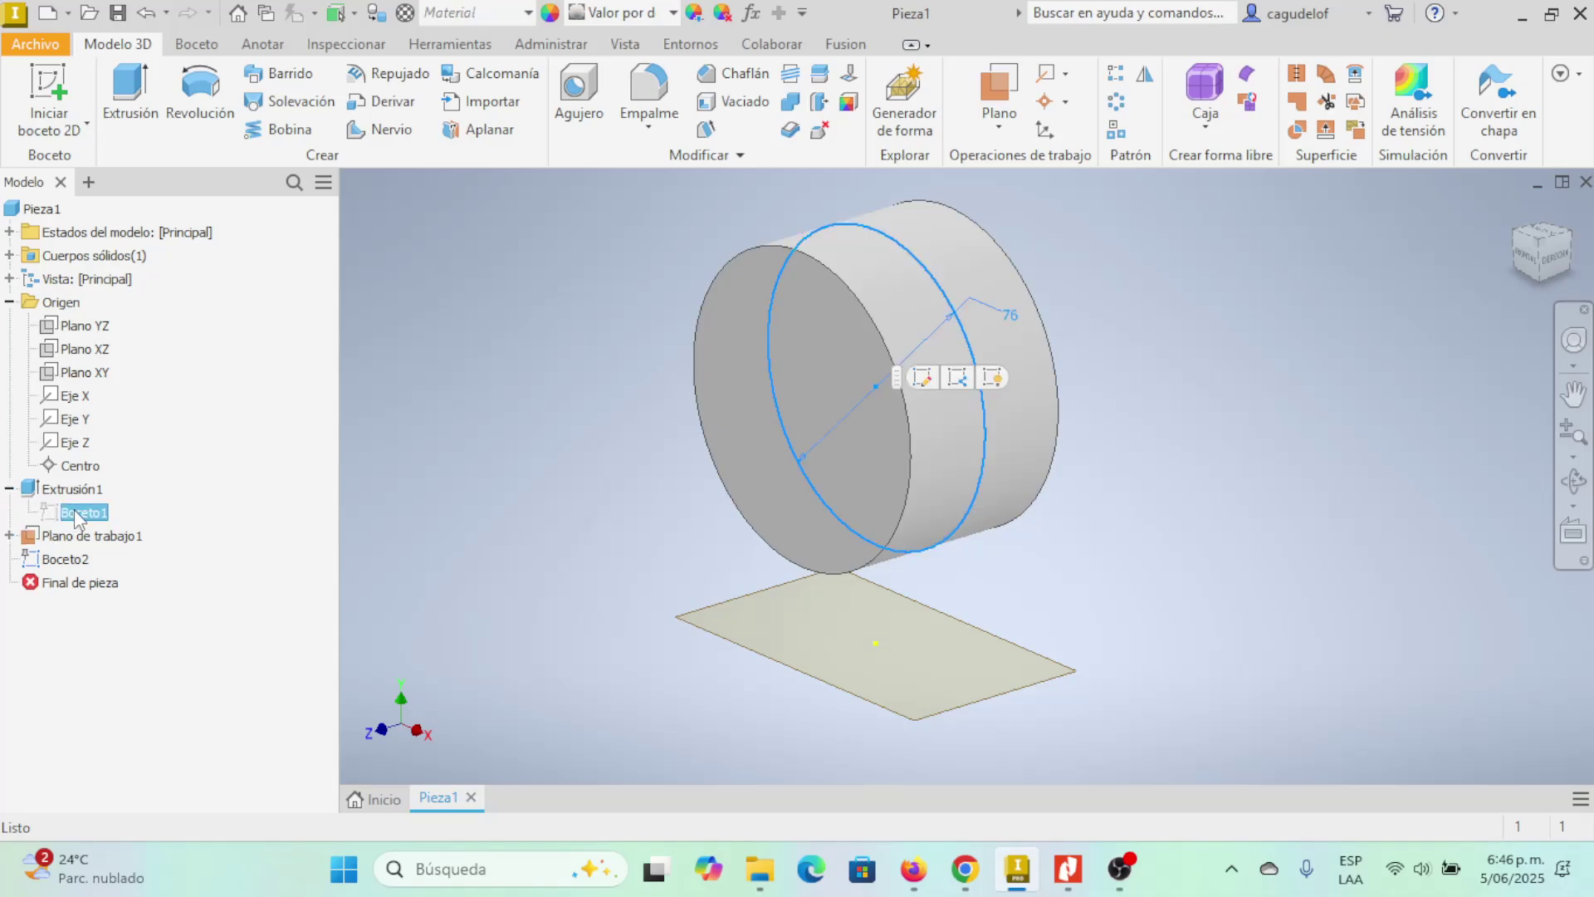
{"action": "left_click", "coordinate": [542, 386]}
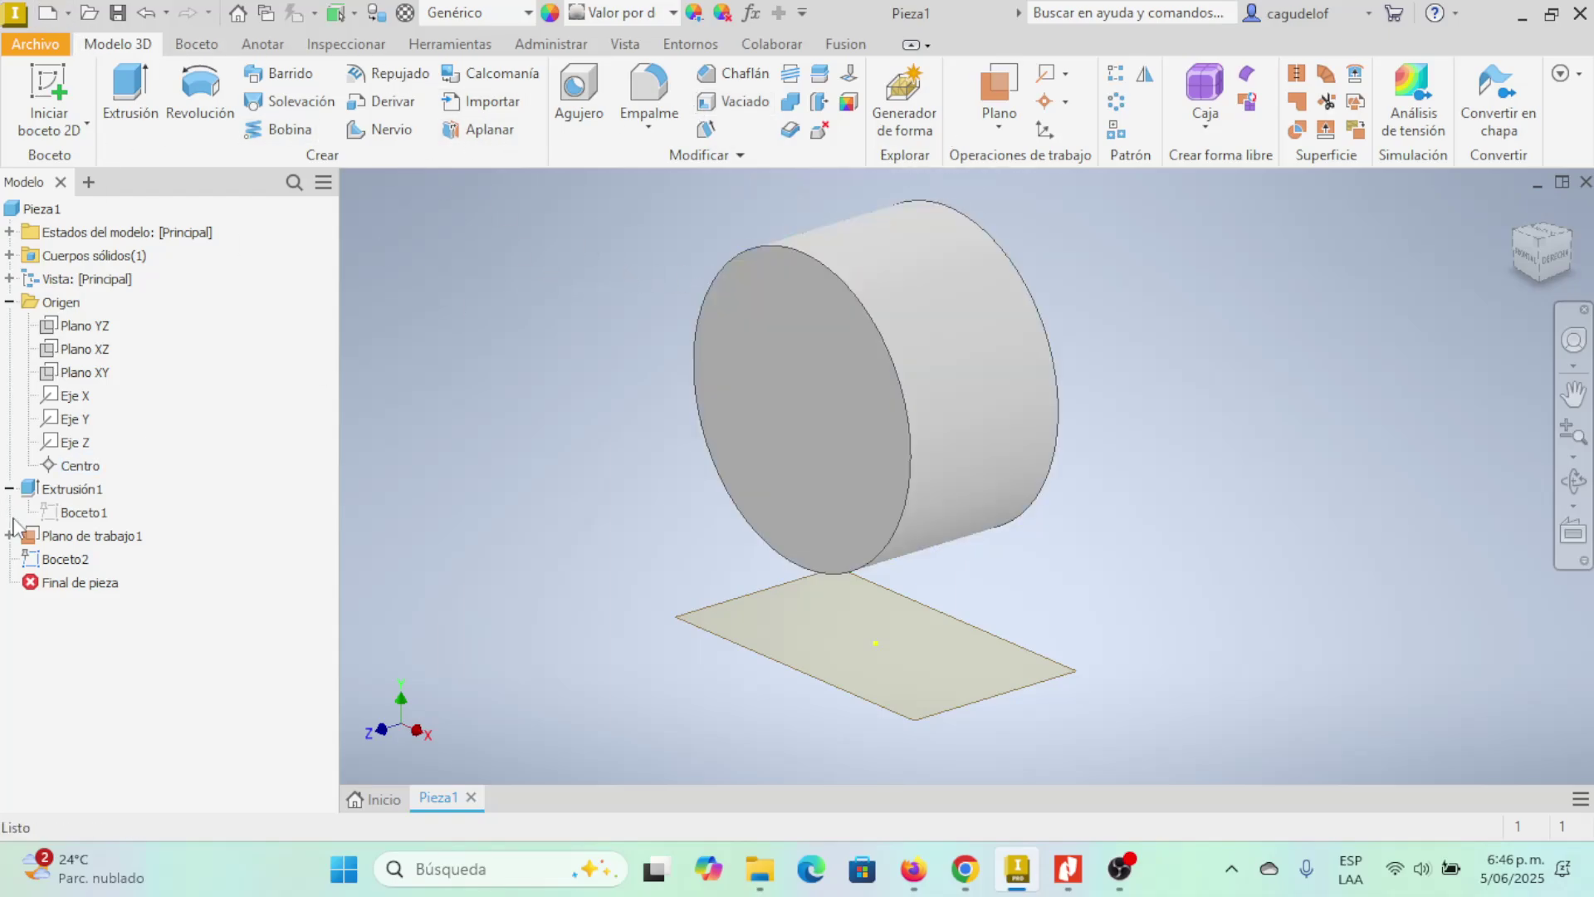
{"action": "left_click", "coordinate": [66, 558]}
{"action": "left_click", "coordinate": [450, 439]}
{"action": "right_click", "coordinate": [66, 512]}
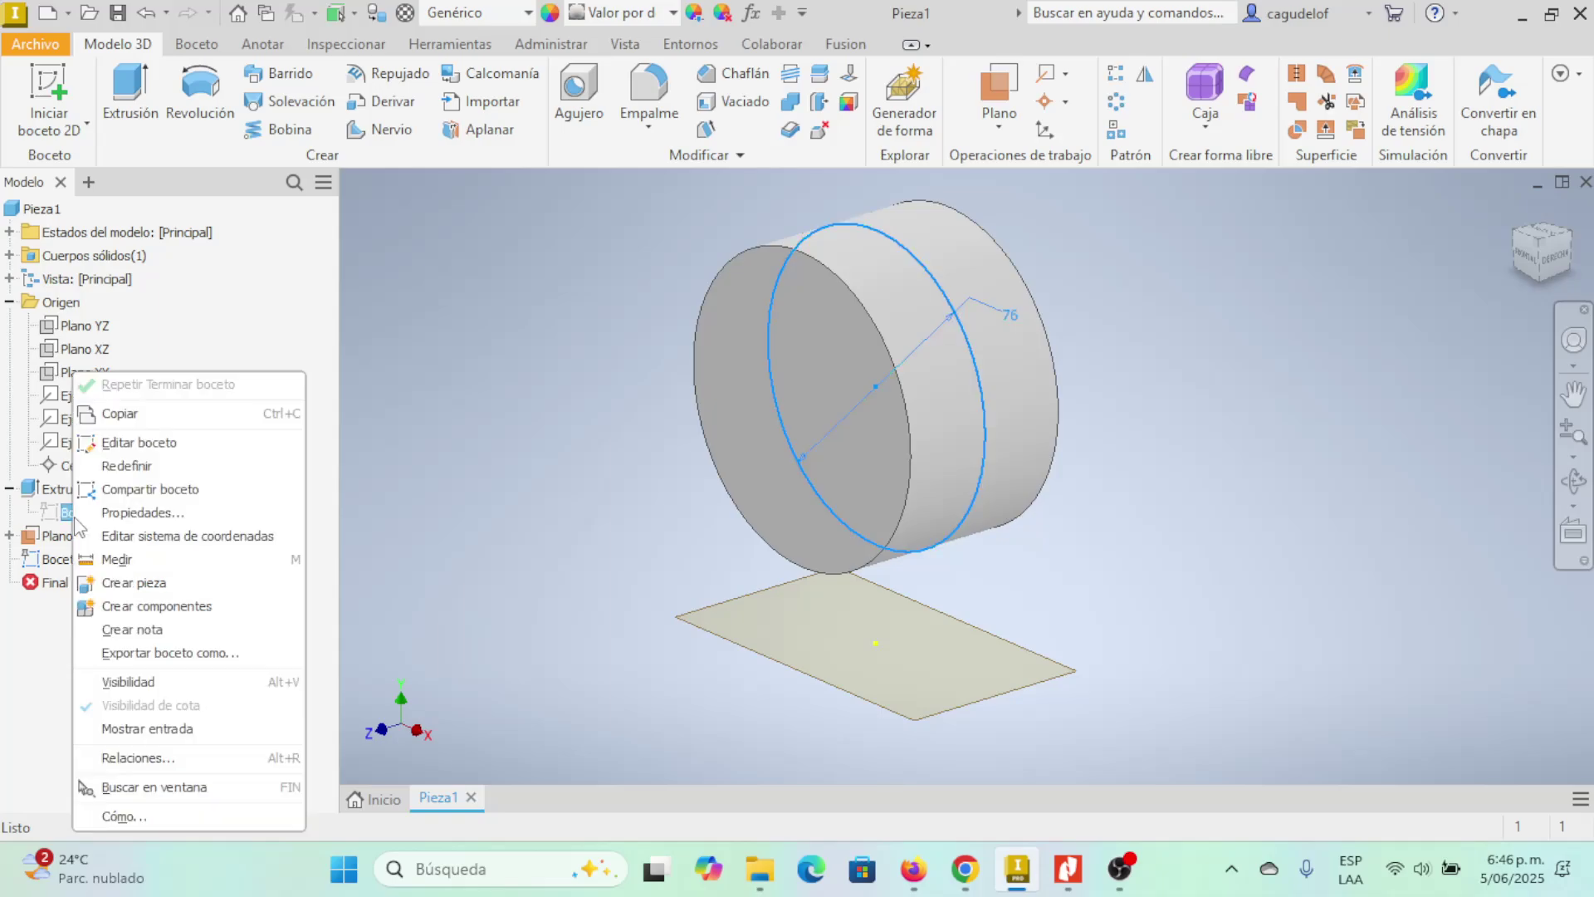
{"action": "left_click", "coordinate": [586, 359]}
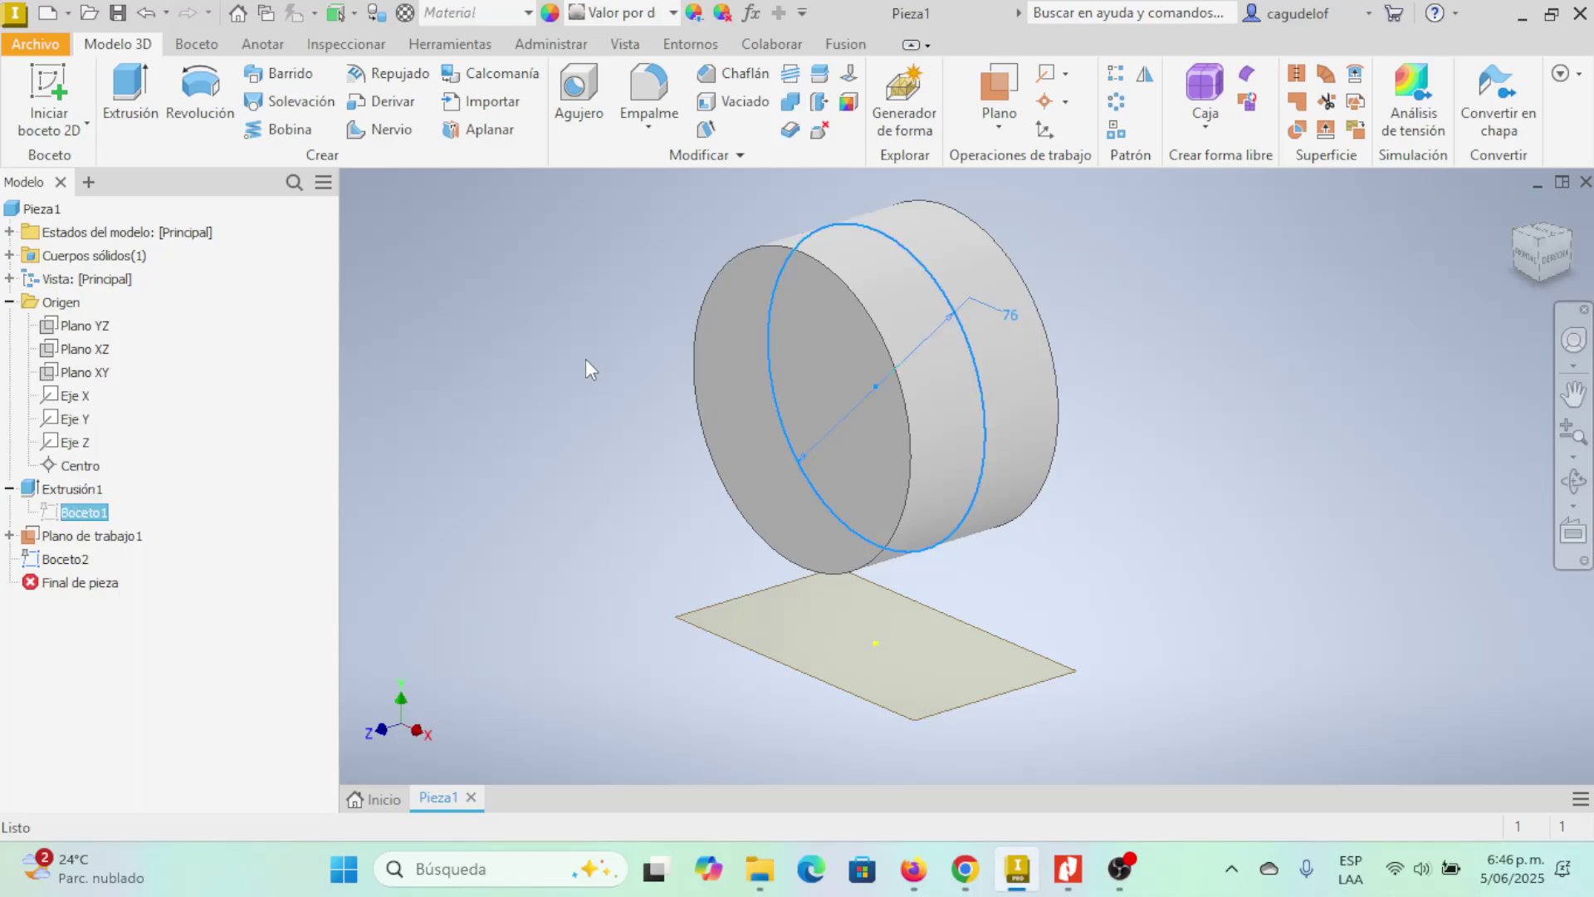
- Examine the offset work plane's place in the model tree and its position below the cylinder
{"action": "left_click", "coordinate": [836, 630]}
{"action": "left_click", "coordinate": [121, 538]}
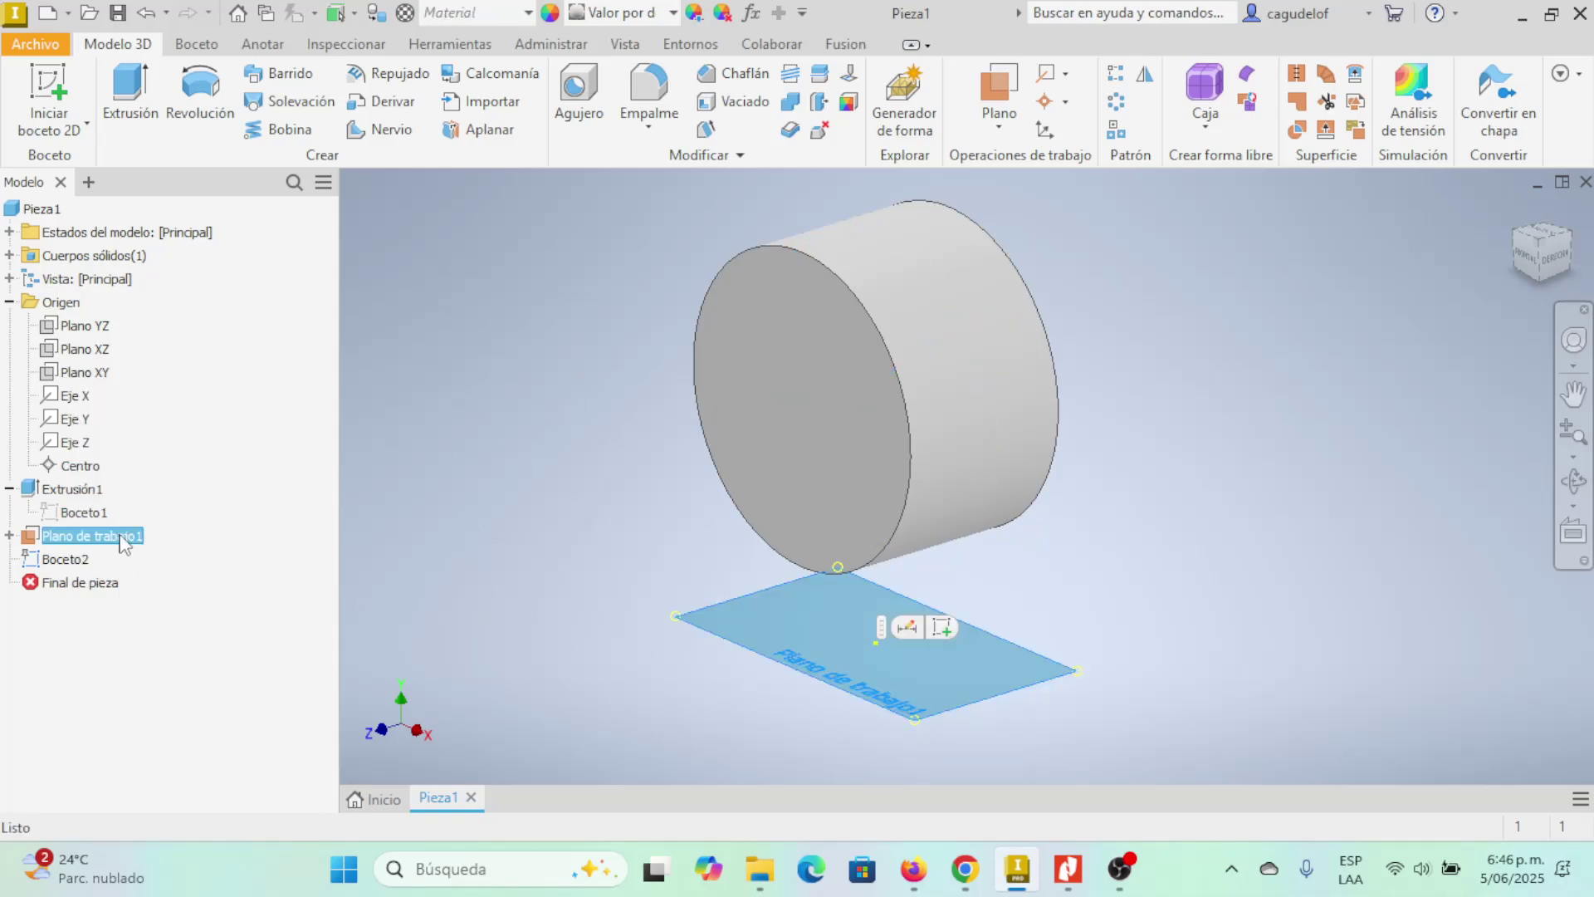
{"action": "left_click", "coordinate": [441, 477]}
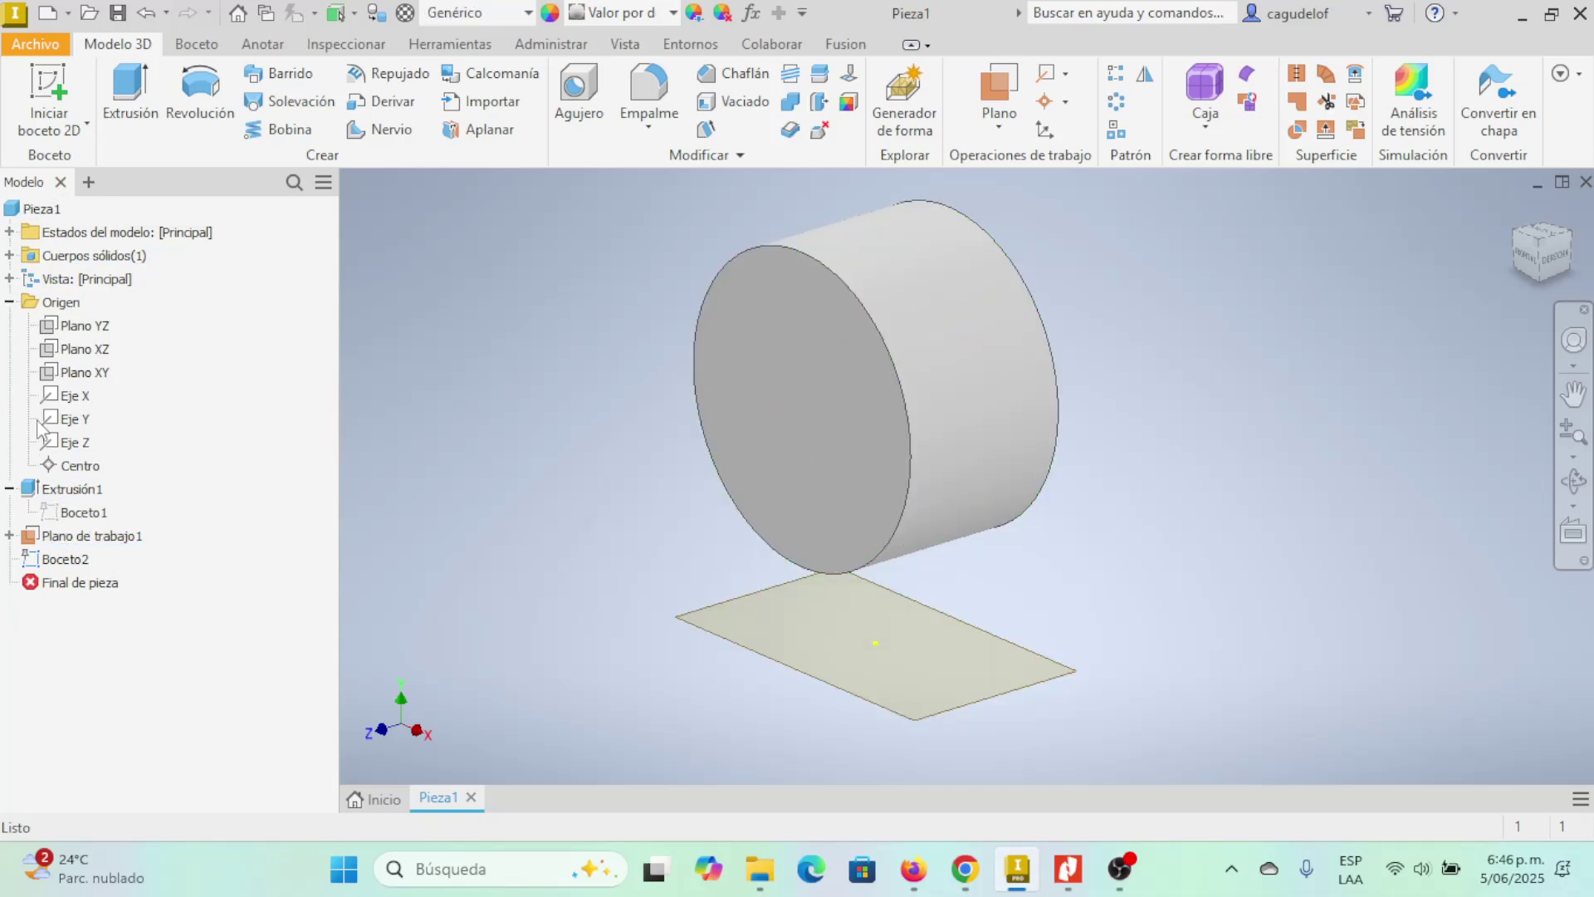
{"action": "left_click", "coordinate": [40, 538]}
{"action": "left_click", "coordinate": [385, 449]}
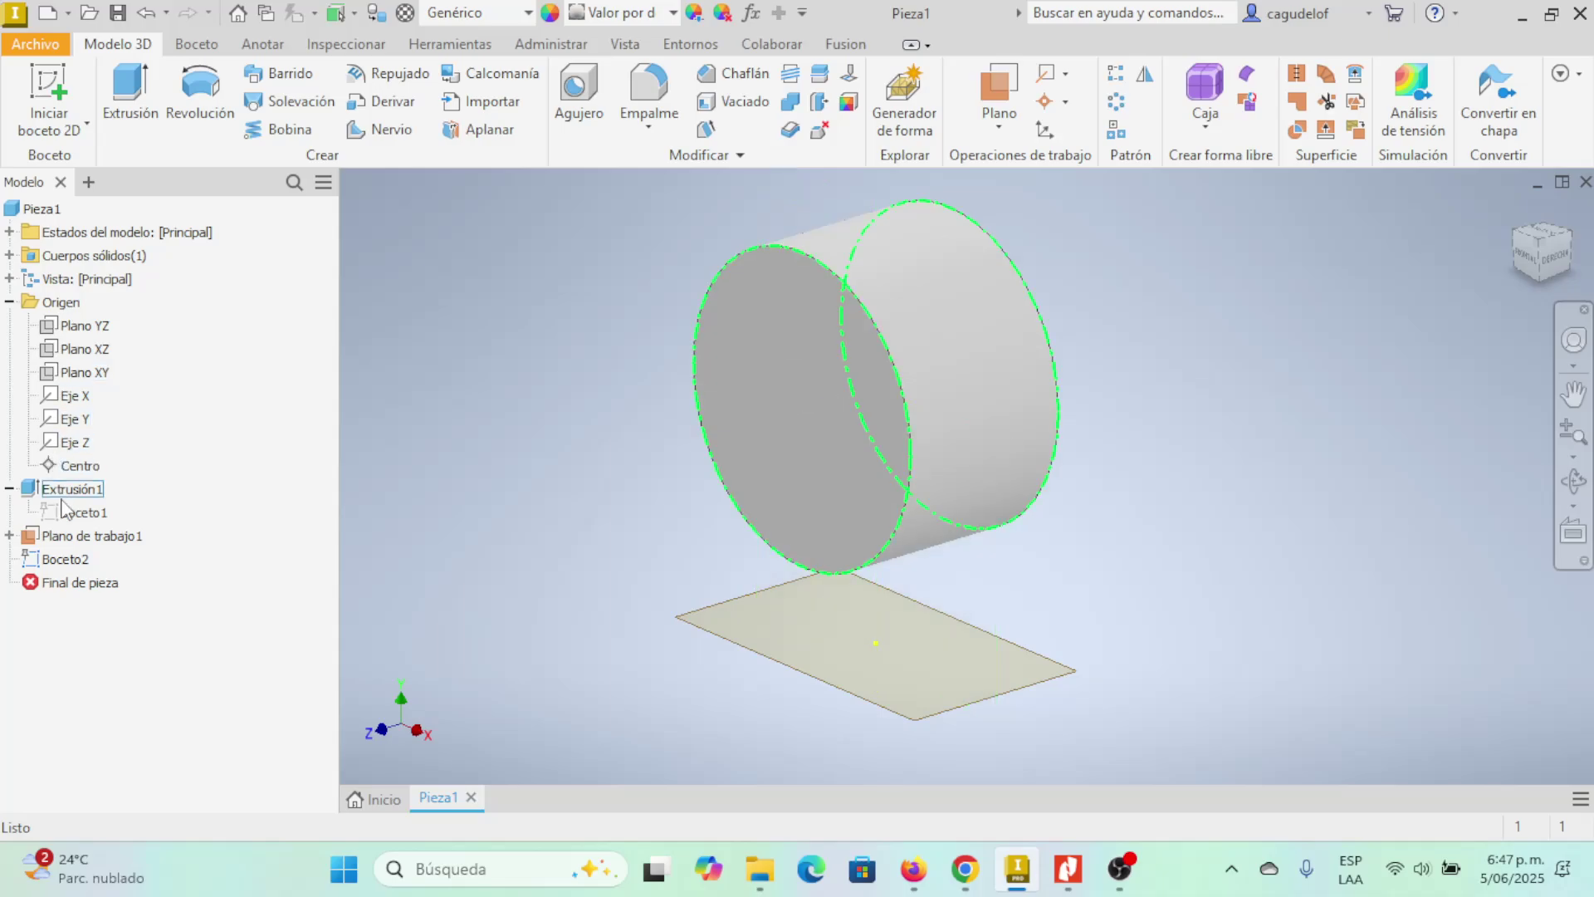
{"action": "left_click", "coordinate": [68, 544]}
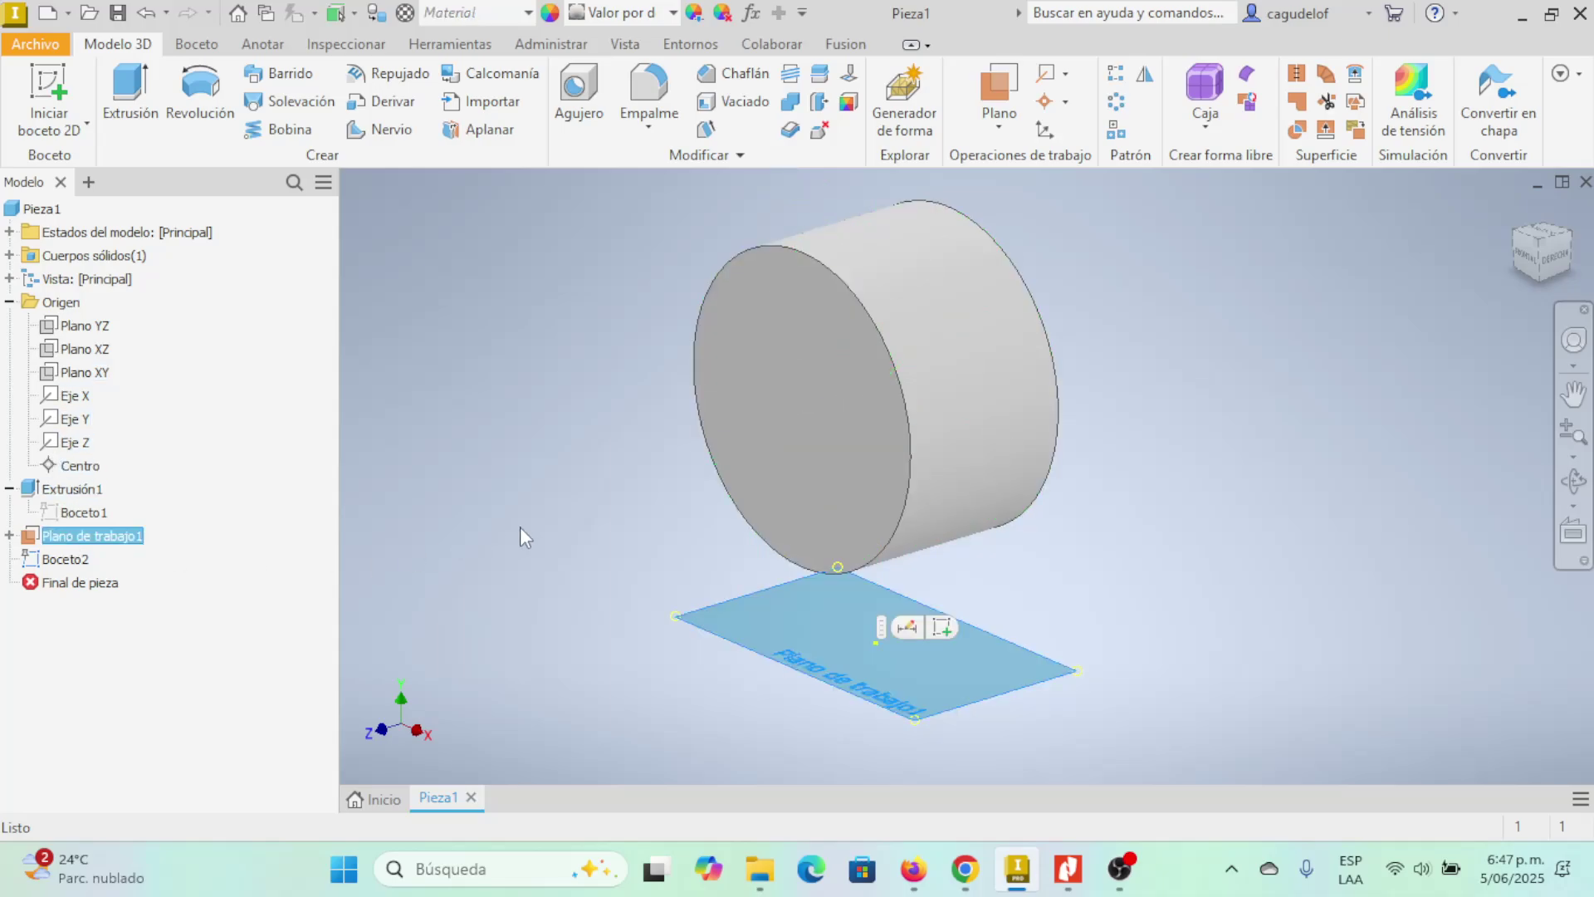
- Switch to the valve PDF in Nitro Pro and examine the base flange in section A-A of the assembly drawing
{"action": "left_click", "coordinate": [565, 511]}
{"action": "mouse_move", "coordinate": [1069, 866]}
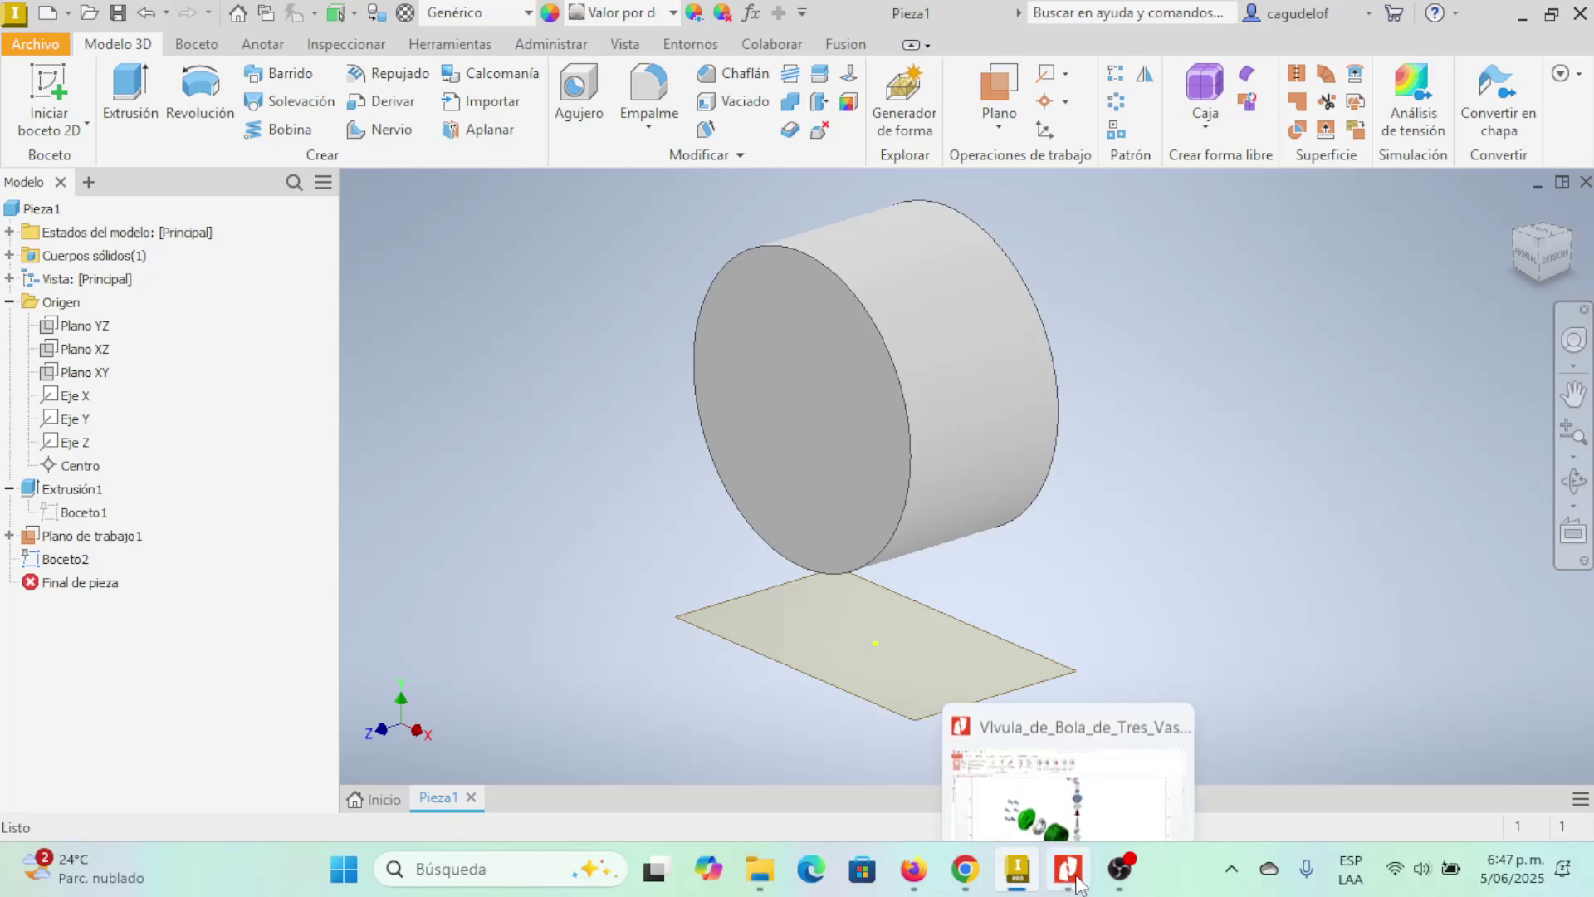
{"action": "left_click", "coordinate": [1068, 797]}
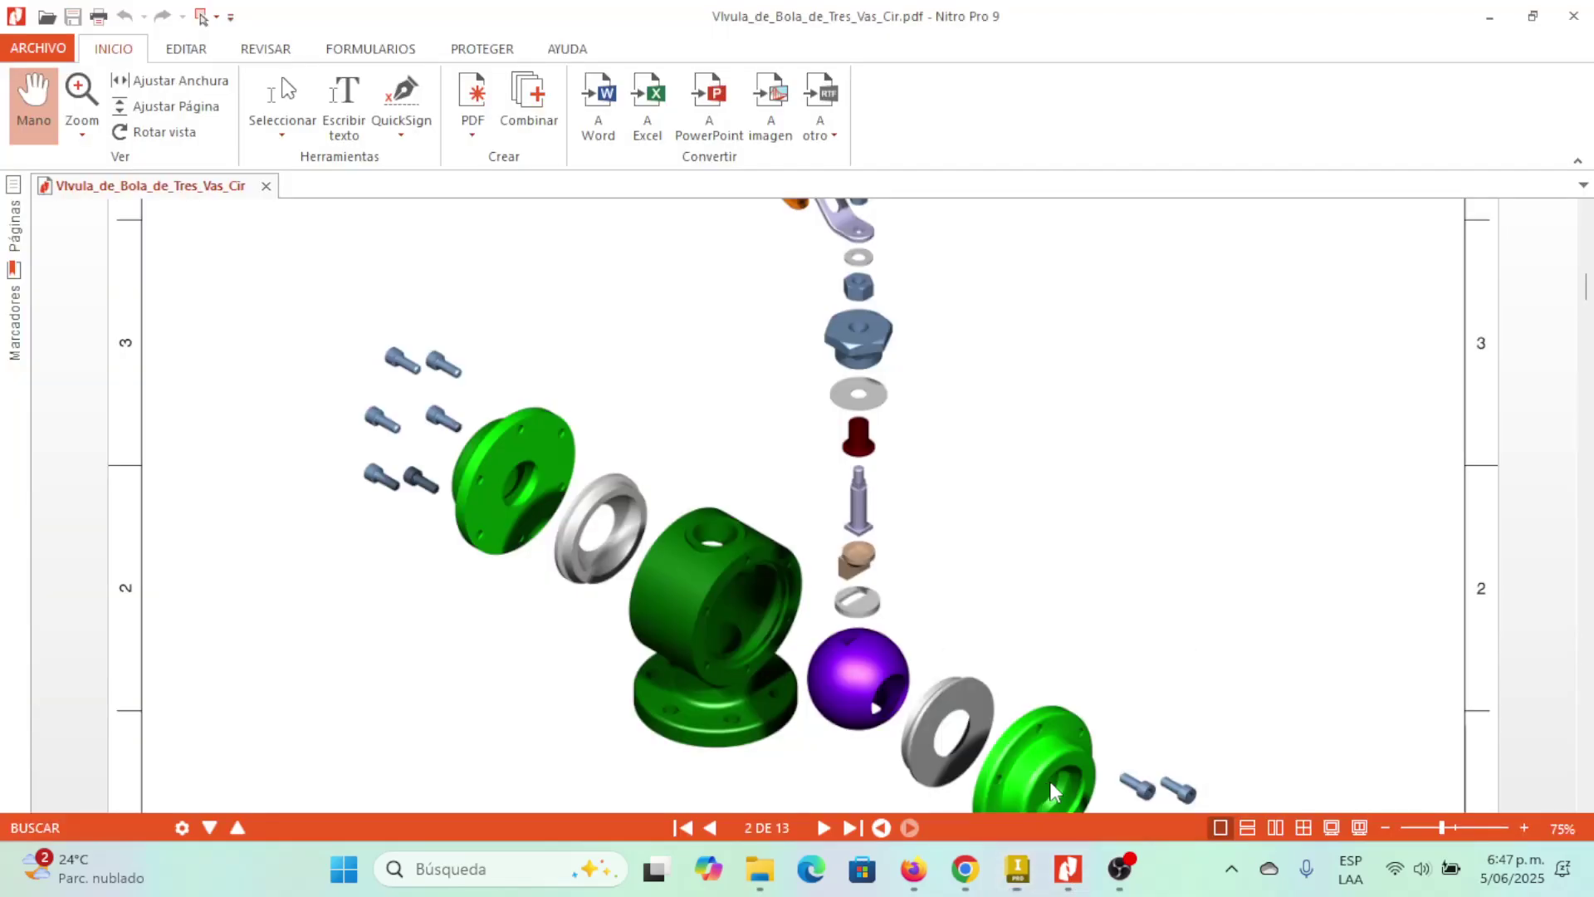
{"action": "scroll", "coordinate": [801, 594], "scroll_direction": "down", "scroll_amount": 10}
{"action": "scroll", "coordinate": [801, 595], "scroll_direction": "down", "scroll_amount": 2}
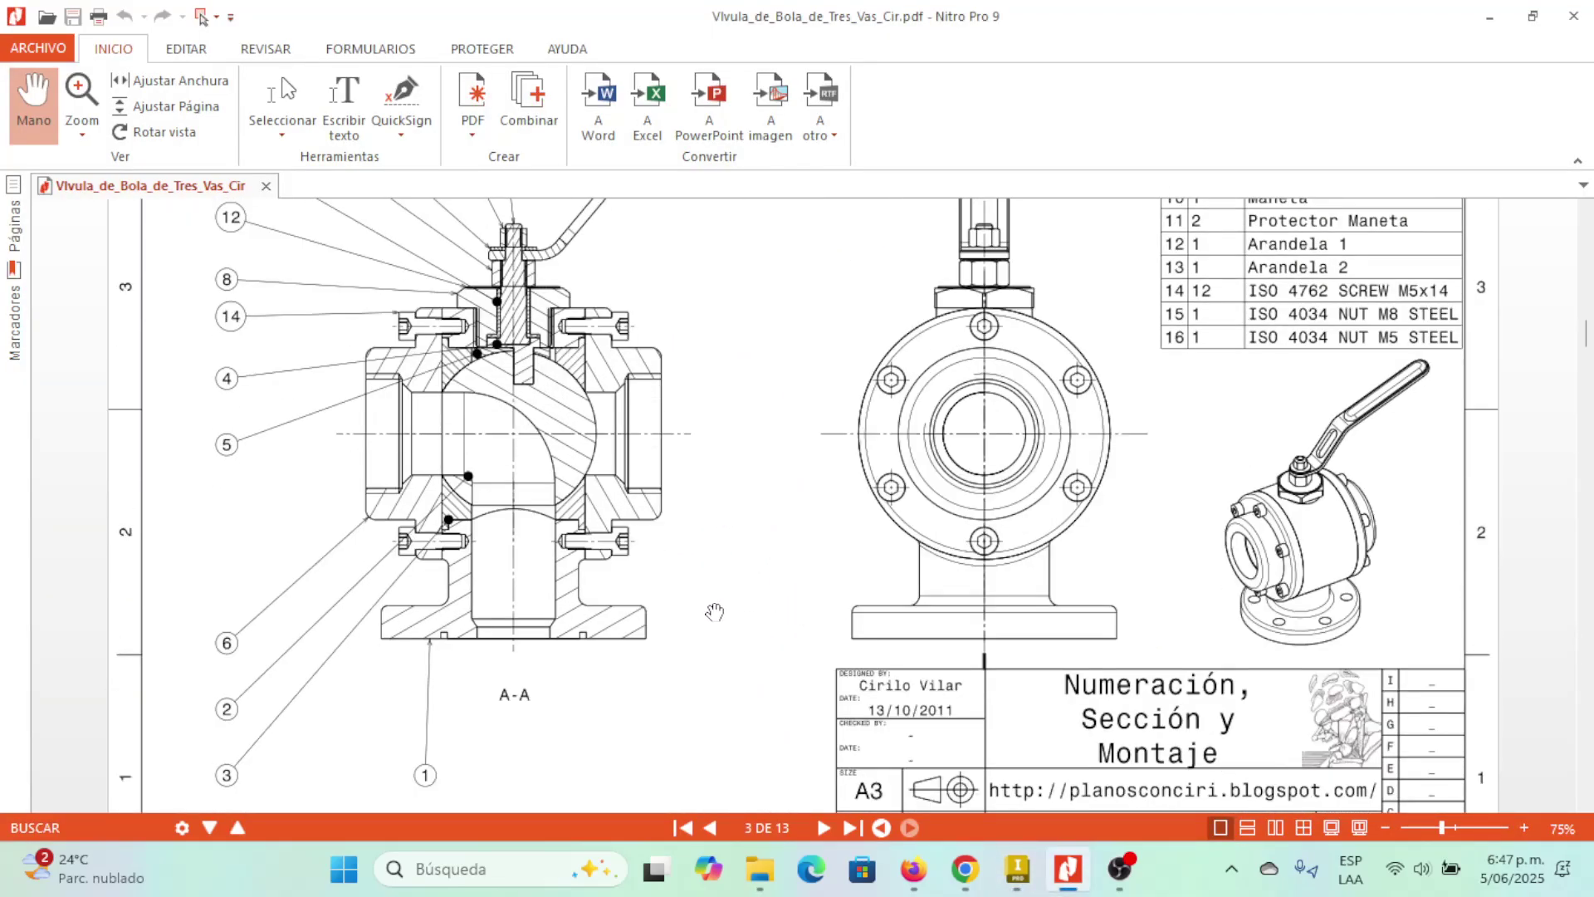
{"action": "scroll", "coordinate": [710, 613], "scroll_direction": "down", "scroll_amount": 5}
{"action": "scroll", "coordinate": [710, 613], "scroll_direction": "up", "scroll_amount": 4}
{"action": "scroll", "coordinate": [708, 608], "scroll_direction": "up", "scroll_amount": 1, "text": "ctrl"}
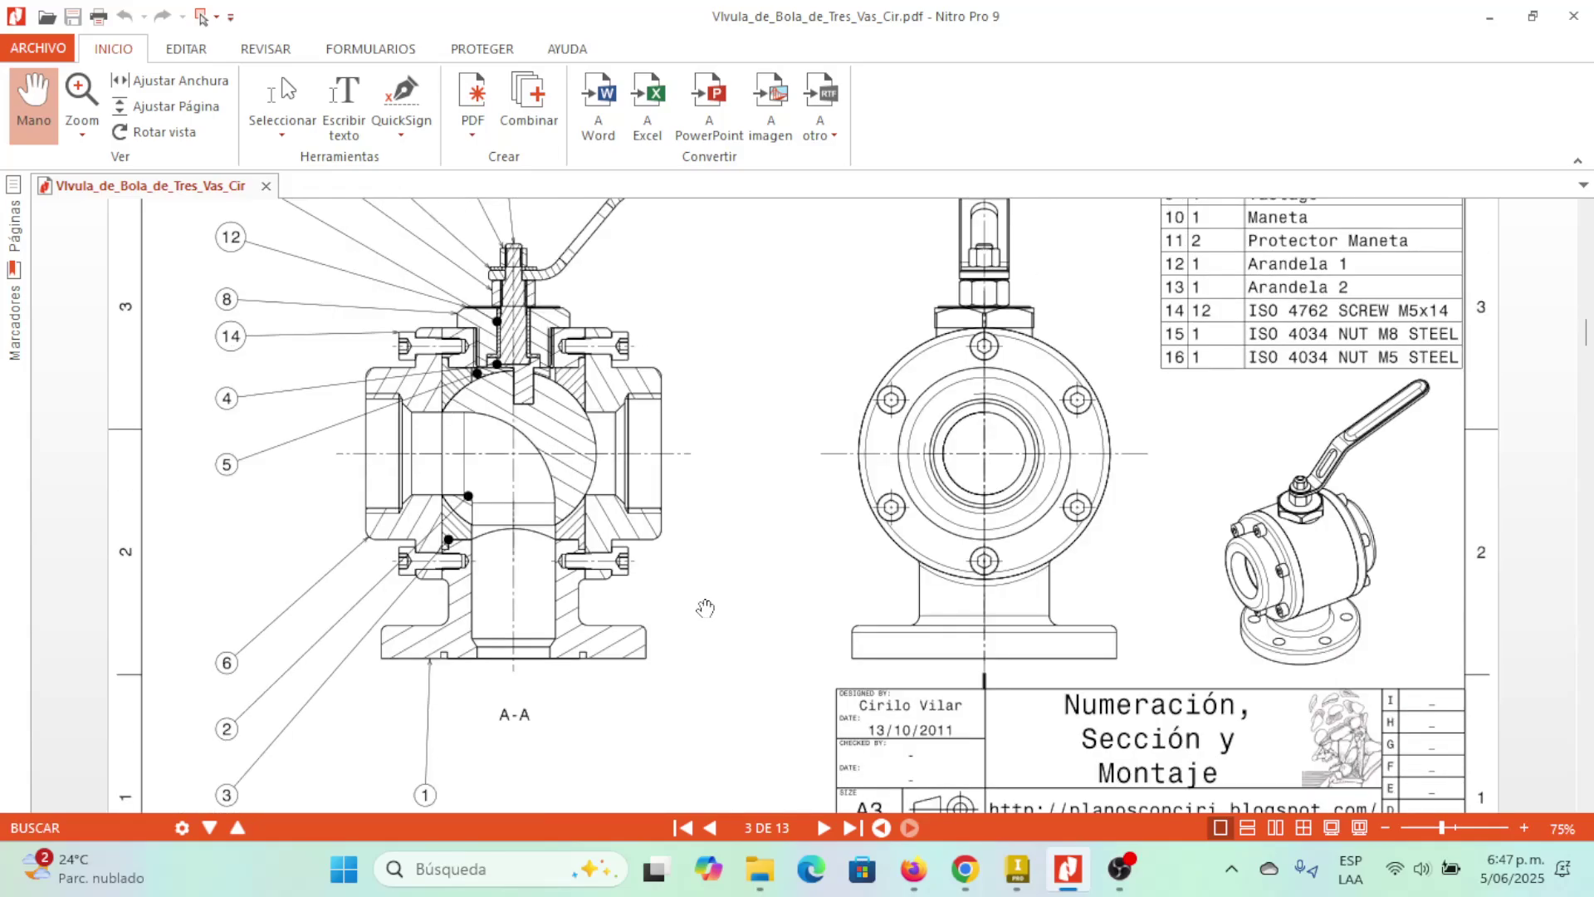
{"action": "scroll", "coordinate": [639, 643], "scroll_direction": "up", "scroll_amount": 1, "text": "ctrl"}
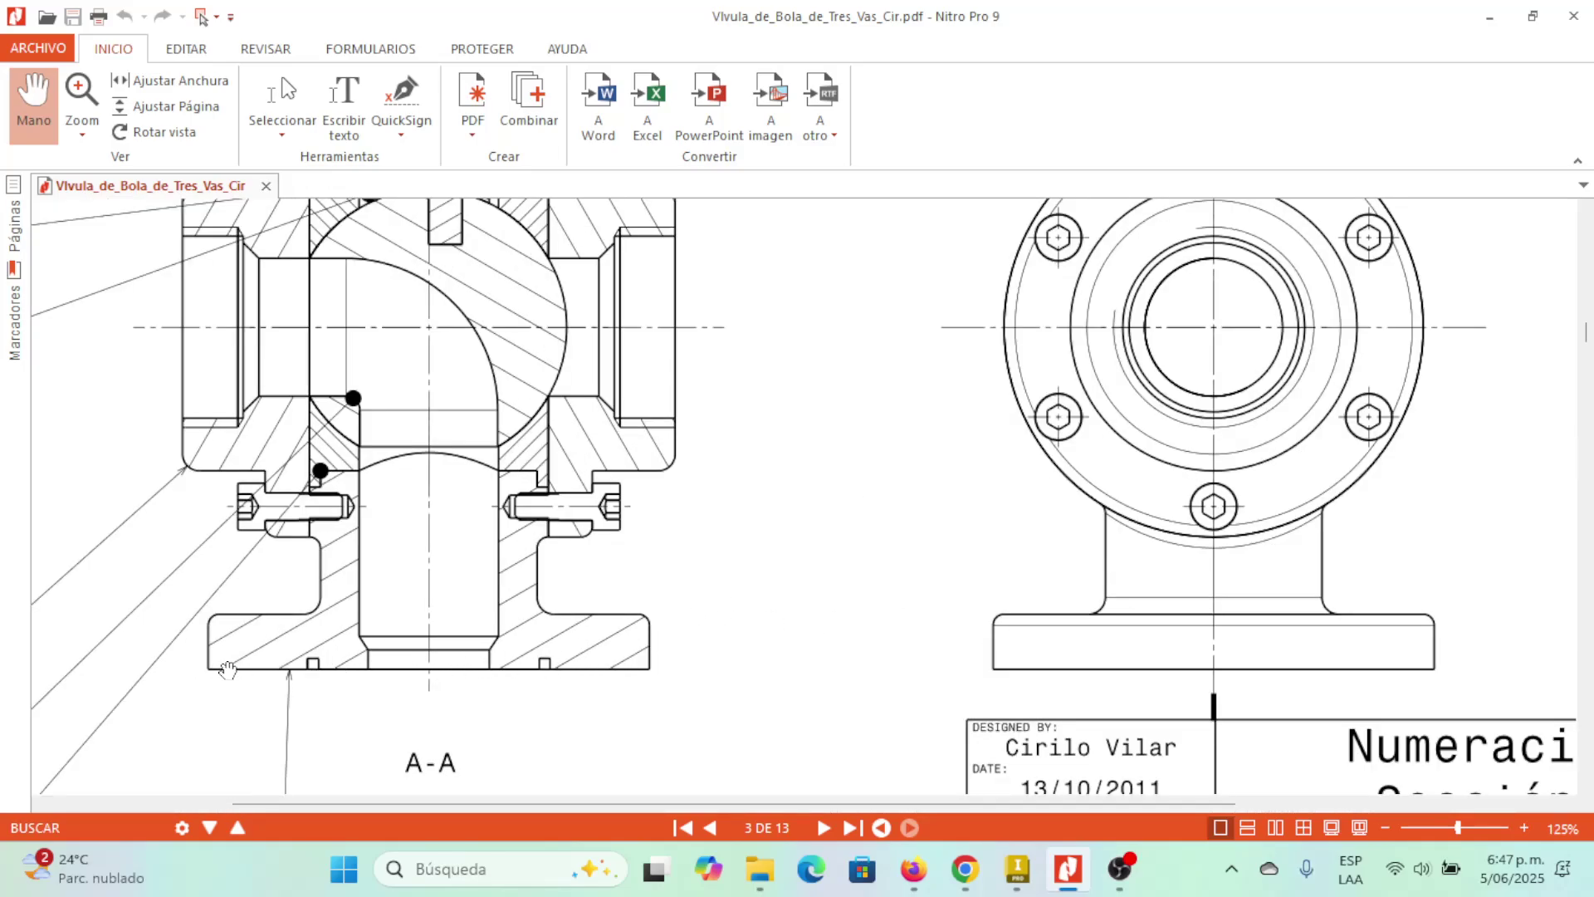
{"action": "scroll", "coordinate": [1093, 677], "scroll_direction": "down", "scroll_amount": 1, "text": "ctrl"}
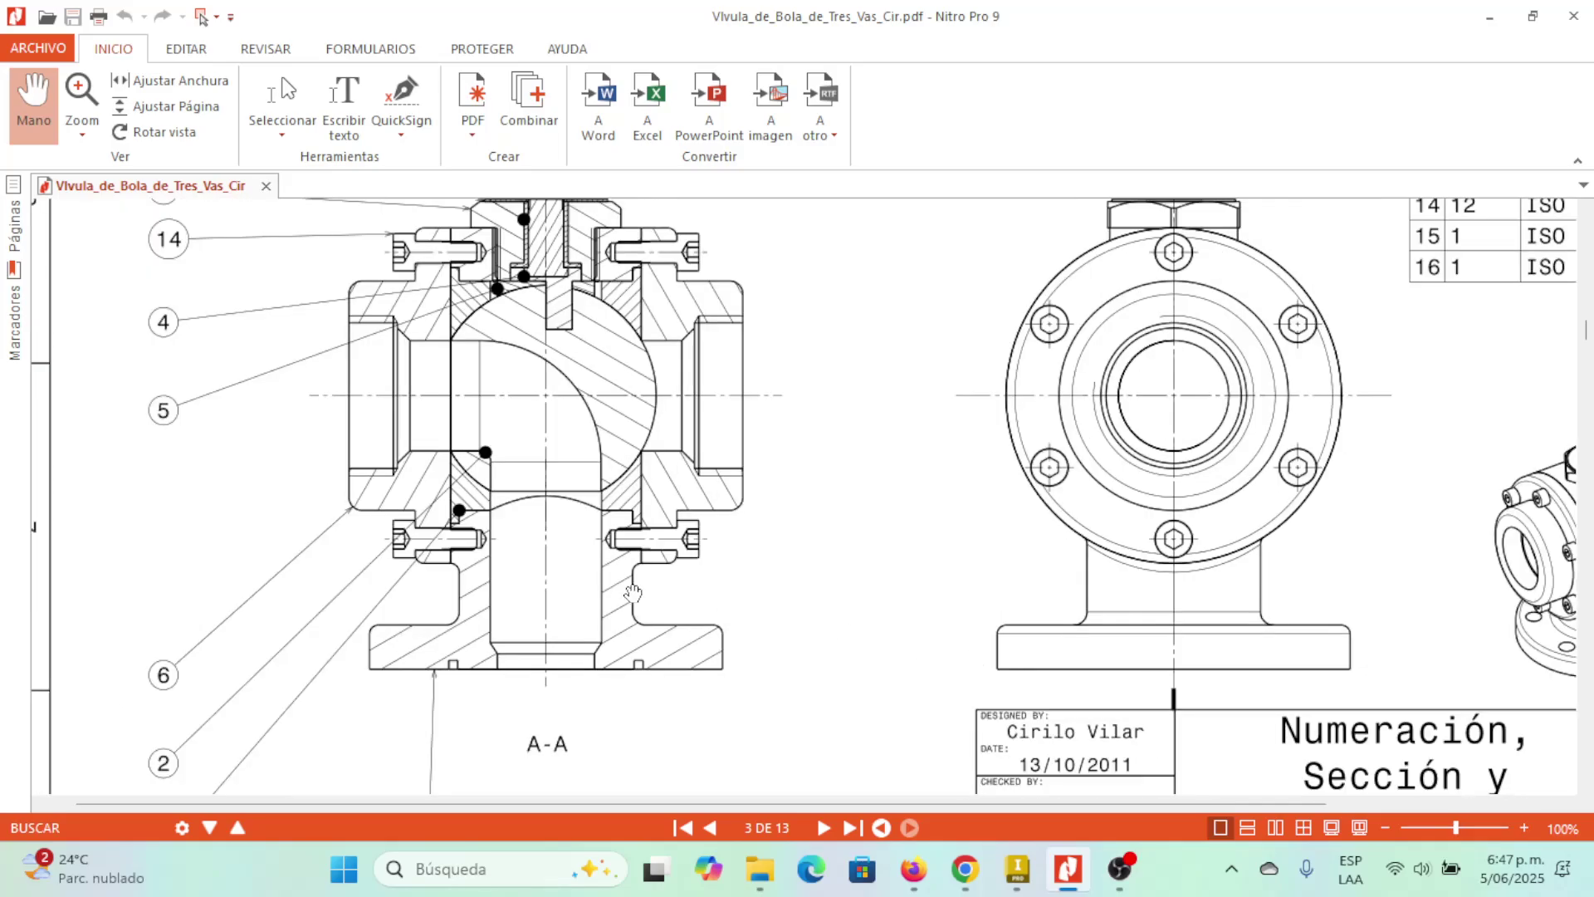
- Compare the body and its base flange in the coloured exploded view, the section and the numbered exploded drawing
{"action": "scroll", "coordinate": [631, 594], "scroll_direction": "up", "scroll_amount": 6}
{"action": "scroll", "coordinate": [630, 595], "scroll_direction": "up", "scroll_amount": 3}
{"action": "scroll", "coordinate": [623, 595], "scroll_direction": "up", "scroll_amount": 1}
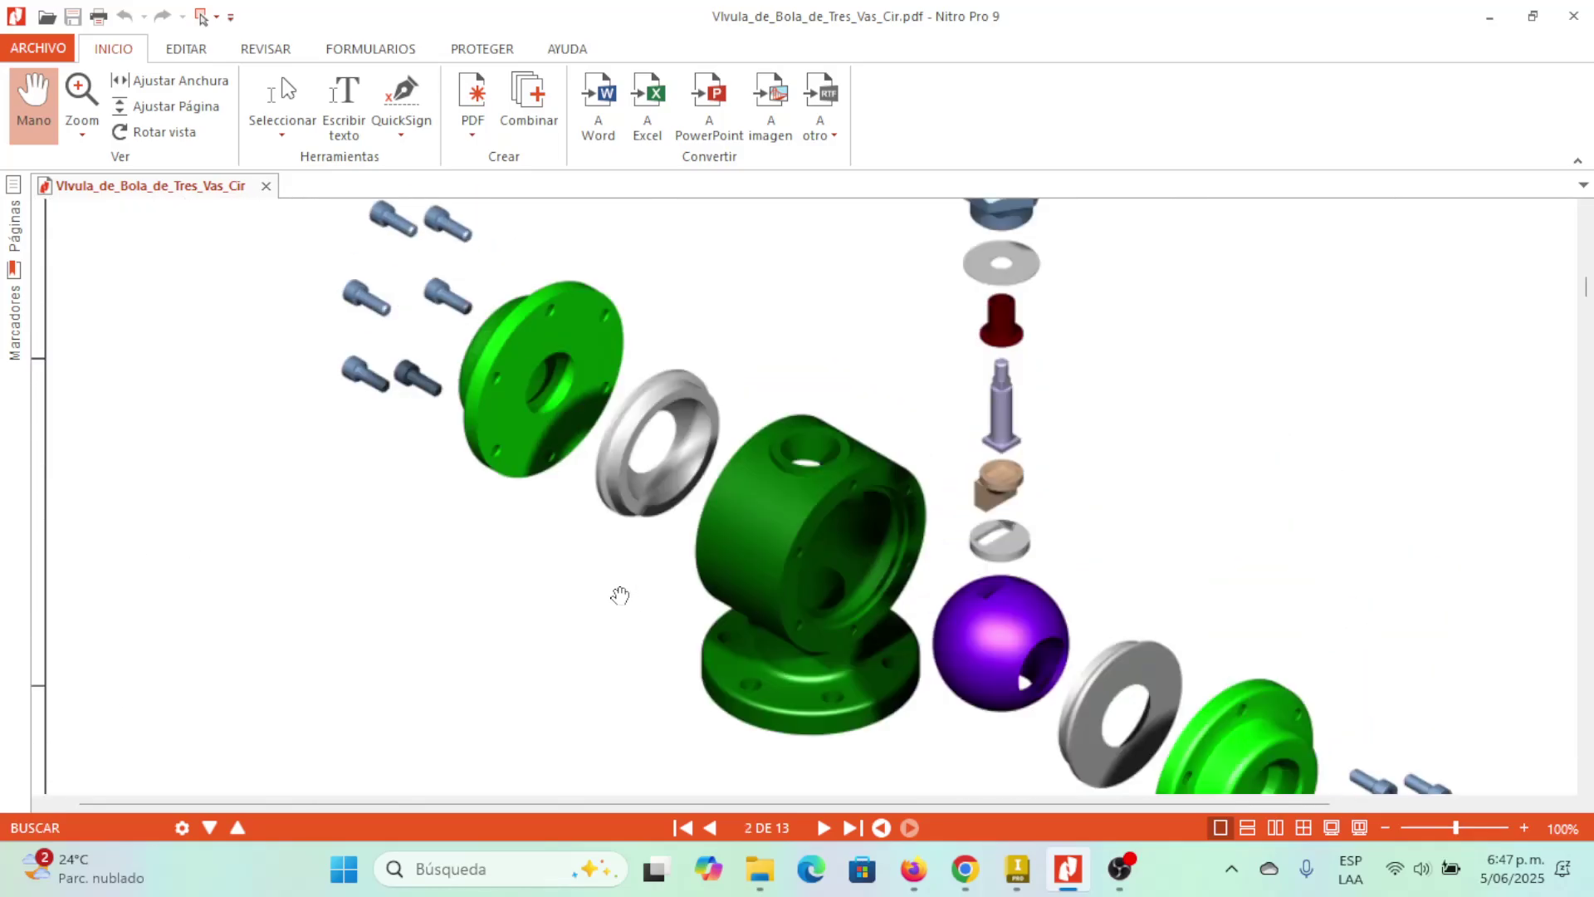
{"action": "scroll", "coordinate": [635, 604], "scroll_direction": "down", "scroll_amount": 2}
{"action": "scroll", "coordinate": [643, 604], "scroll_direction": "down", "scroll_amount": 6}
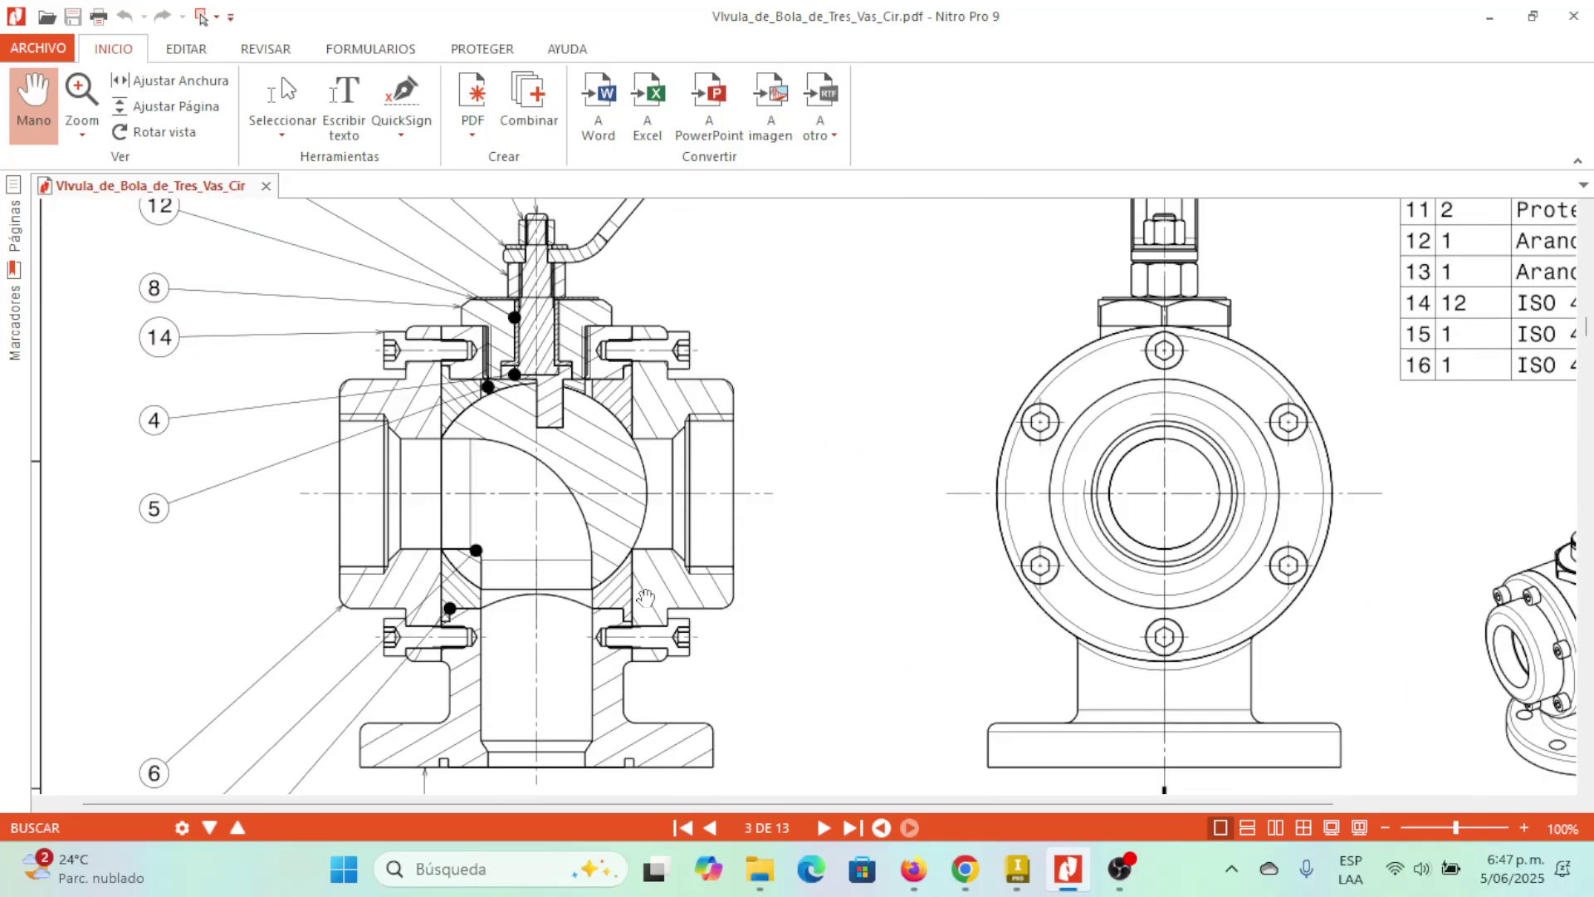
{"action": "left_click_drag", "start_coordinate": [1409, 569], "coordinate": [1306, 376]}
{"action": "scroll", "coordinate": [775, 570], "scroll_direction": "down", "scroll_amount": 10}
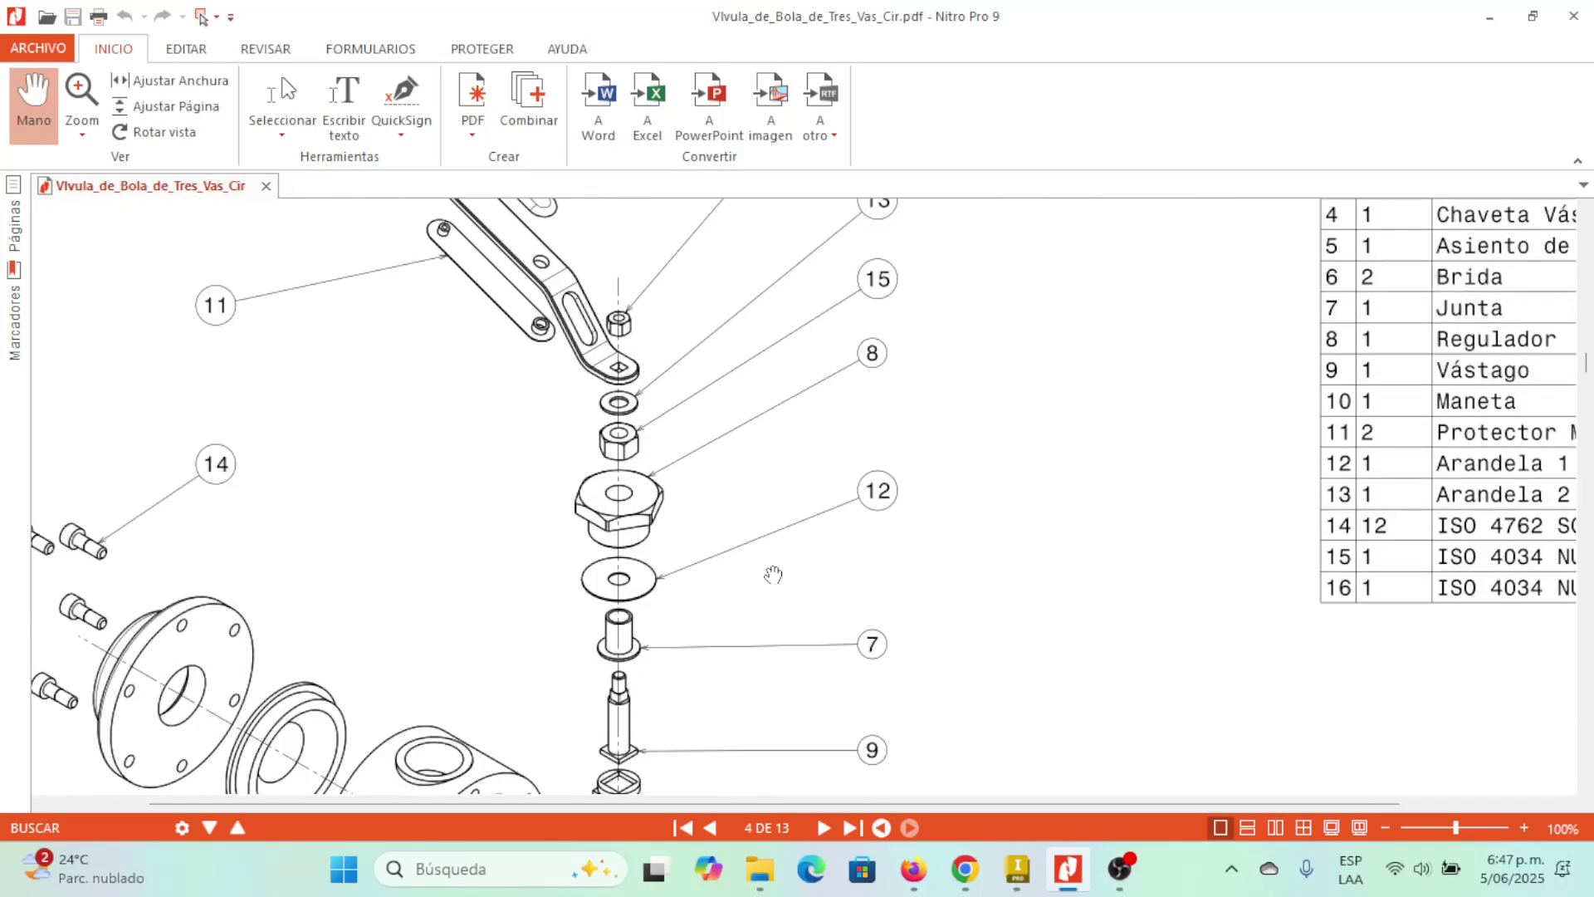
{"action": "scroll", "coordinate": [495, 648], "scroll_direction": "up", "scroll_amount": 2, "text": "ctrl"}
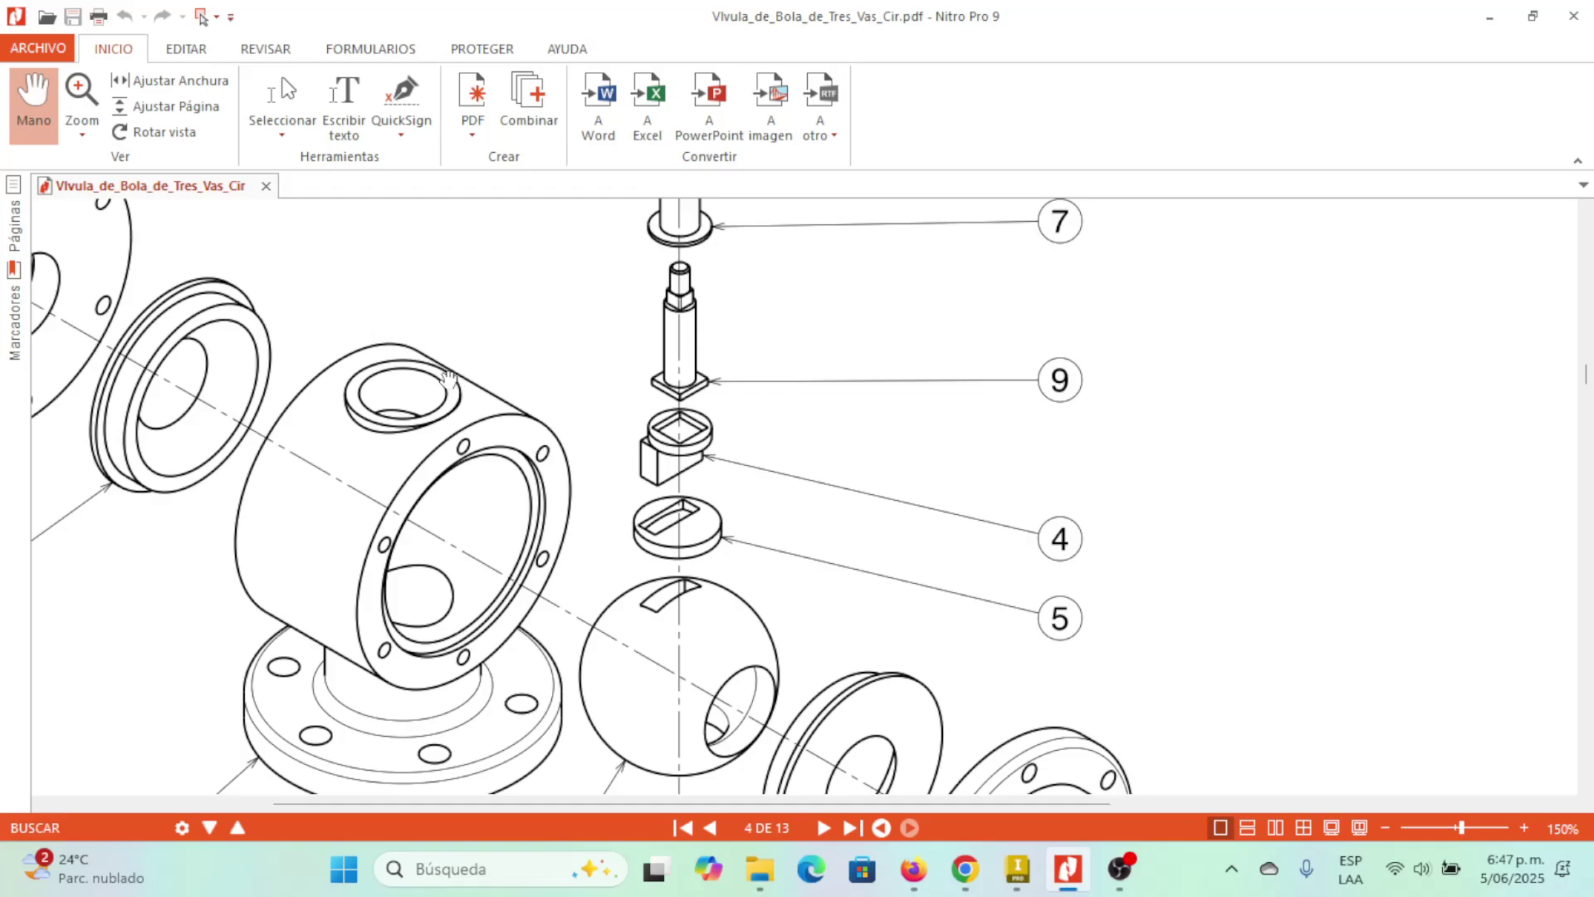
{"action": "left_click_drag", "start_coordinate": [622, 446], "coordinate": [640, 340]}
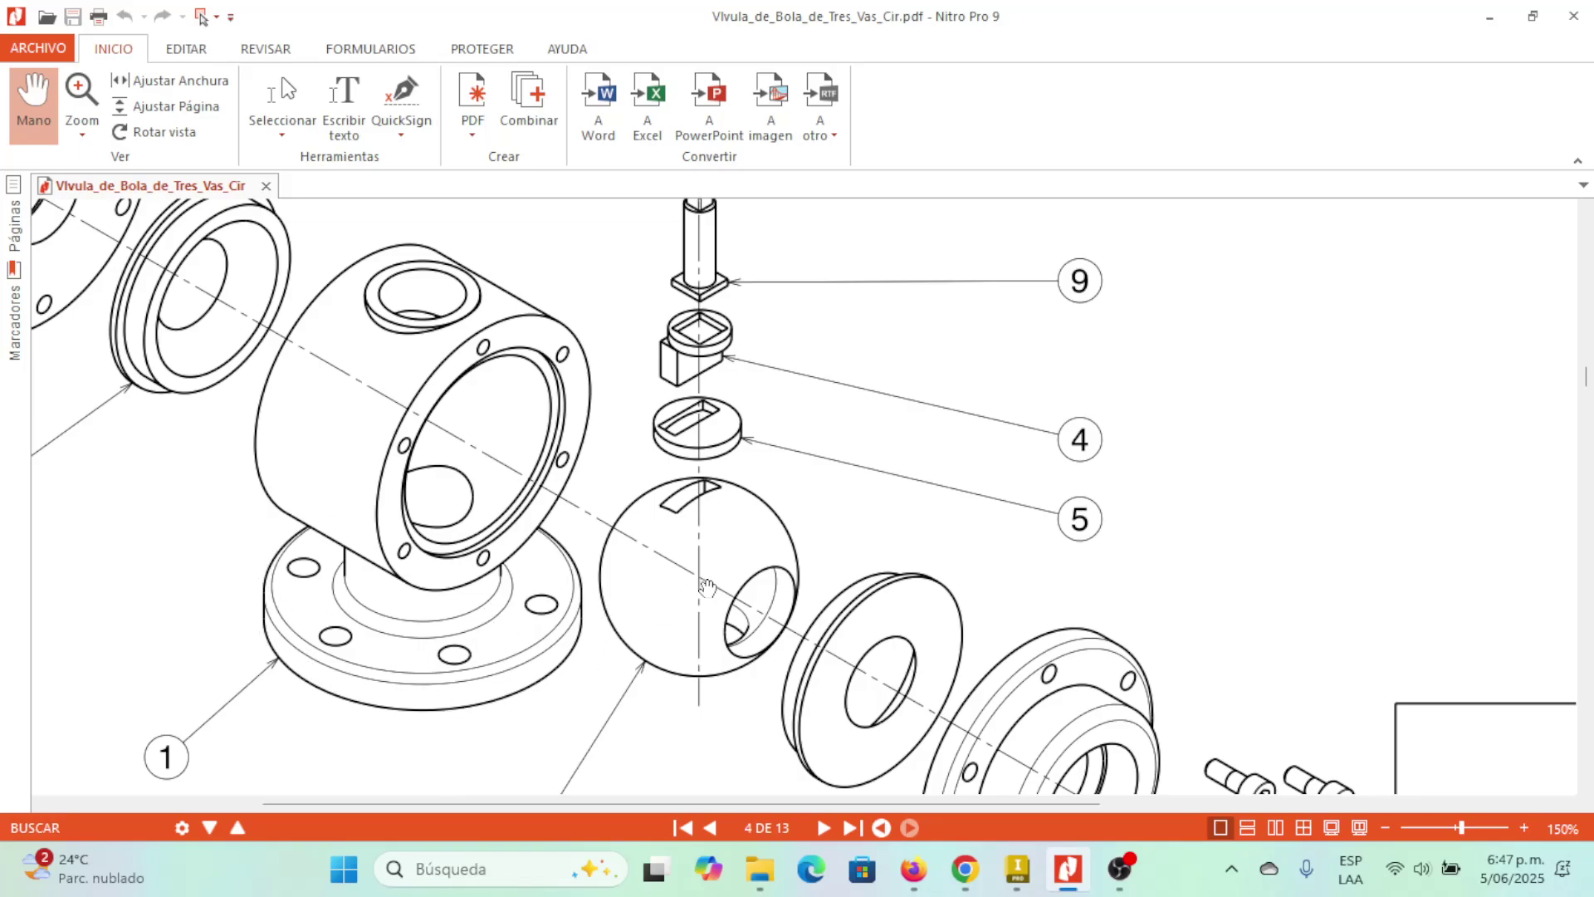
{"action": "scroll", "coordinate": [747, 605], "scroll_direction": "down", "scroll_amount": 1, "text": "ctrl"}
{"action": "scroll", "coordinate": [831, 642], "scroll_direction": "down", "scroll_amount": 2, "text": "ctrl"}
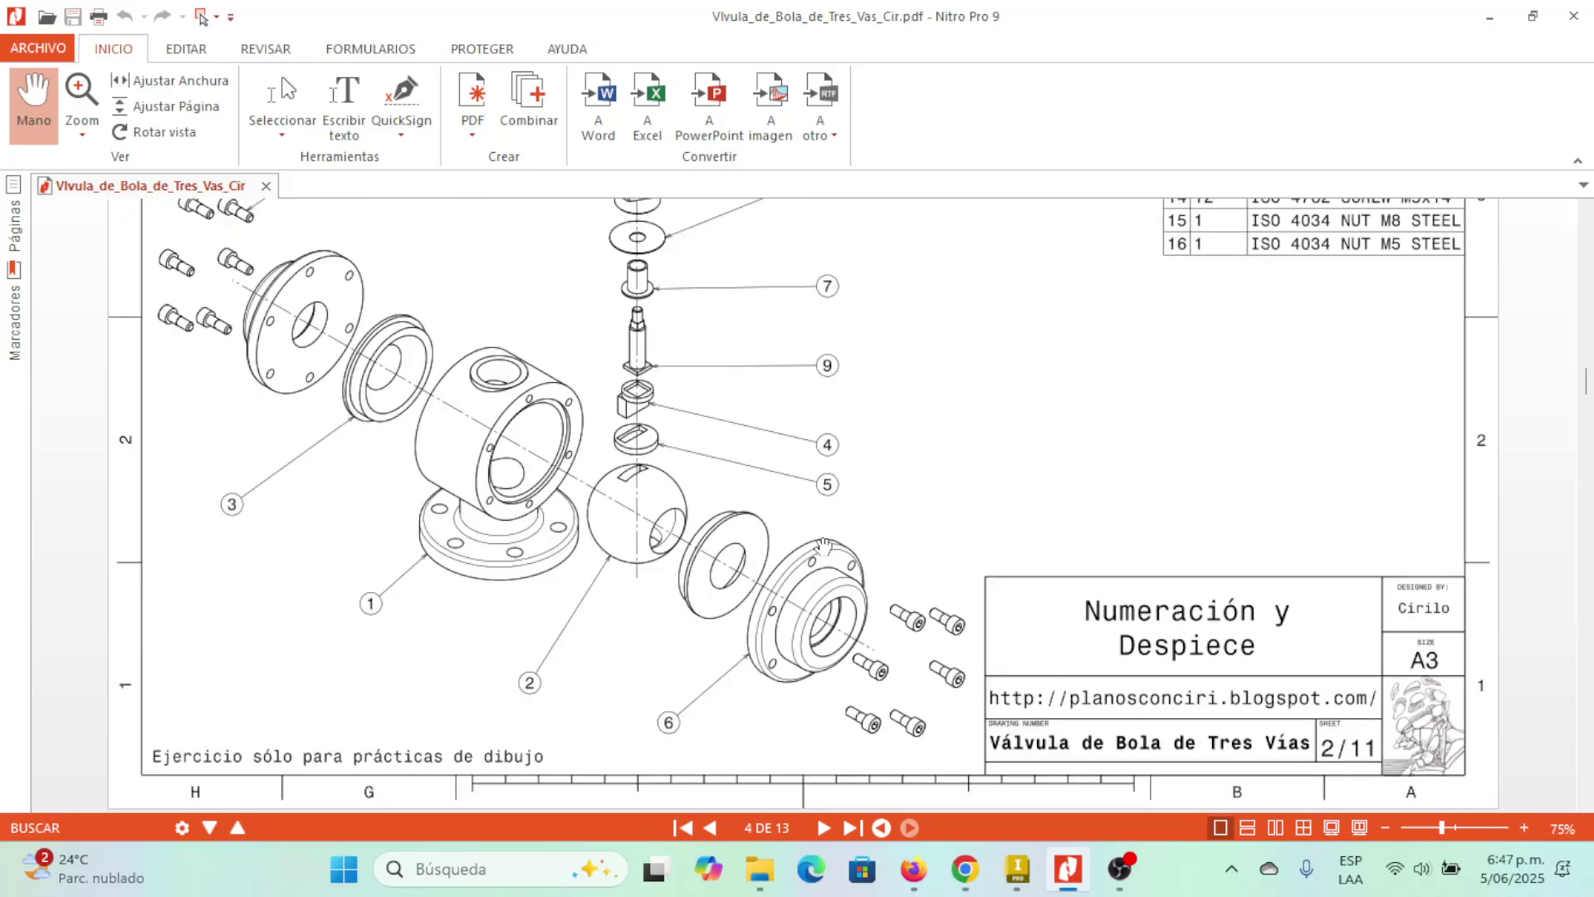
- Examine the body's detail drawing for the base flange's diameter, thickness and distance from the cylinder's axis
{"action": "scroll", "coordinate": [810, 598], "scroll_direction": "down", "scroll_amount": 2}
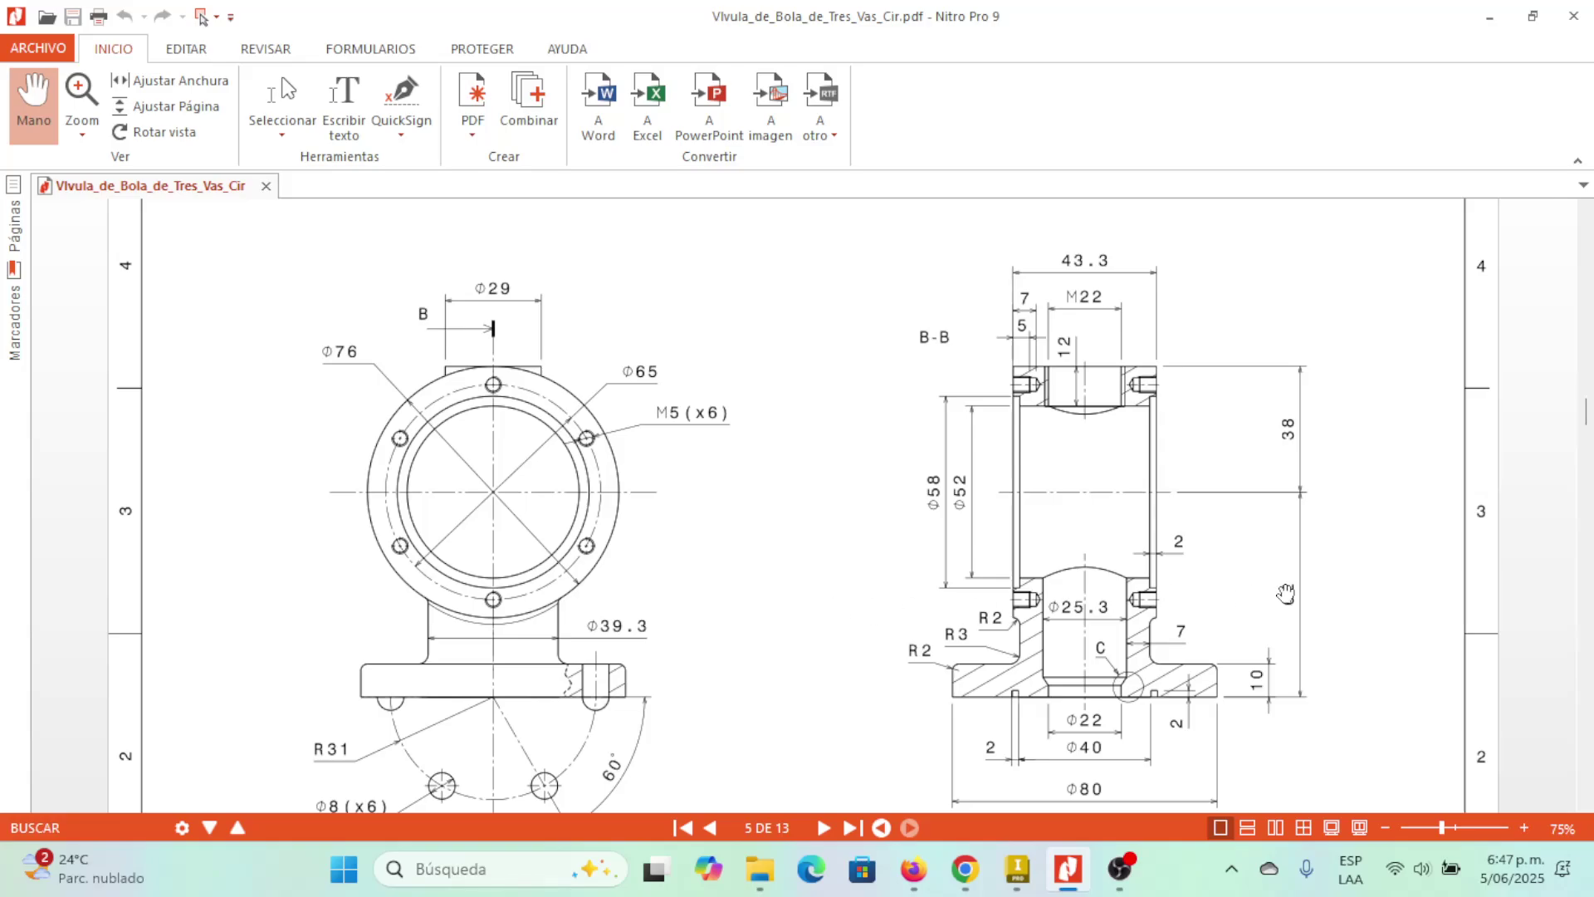
{"action": "scroll", "coordinate": [1285, 592], "scroll_direction": "up", "scroll_amount": 1, "text": "ctrl"}
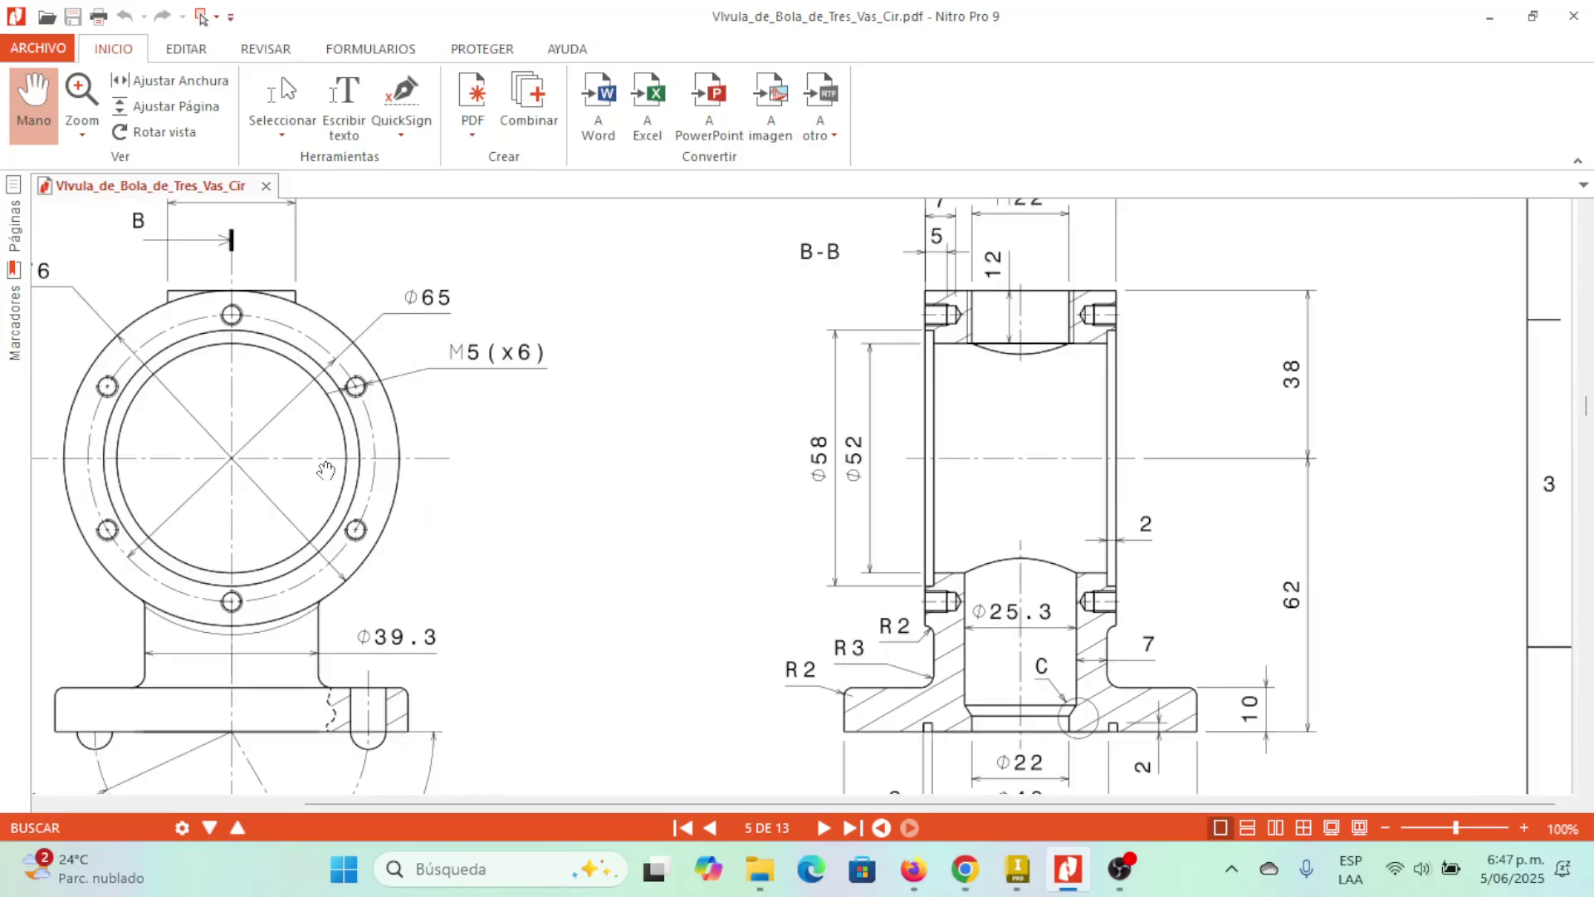
{"action": "left_click_drag", "start_coordinate": [326, 471], "coordinate": [561, 401]}
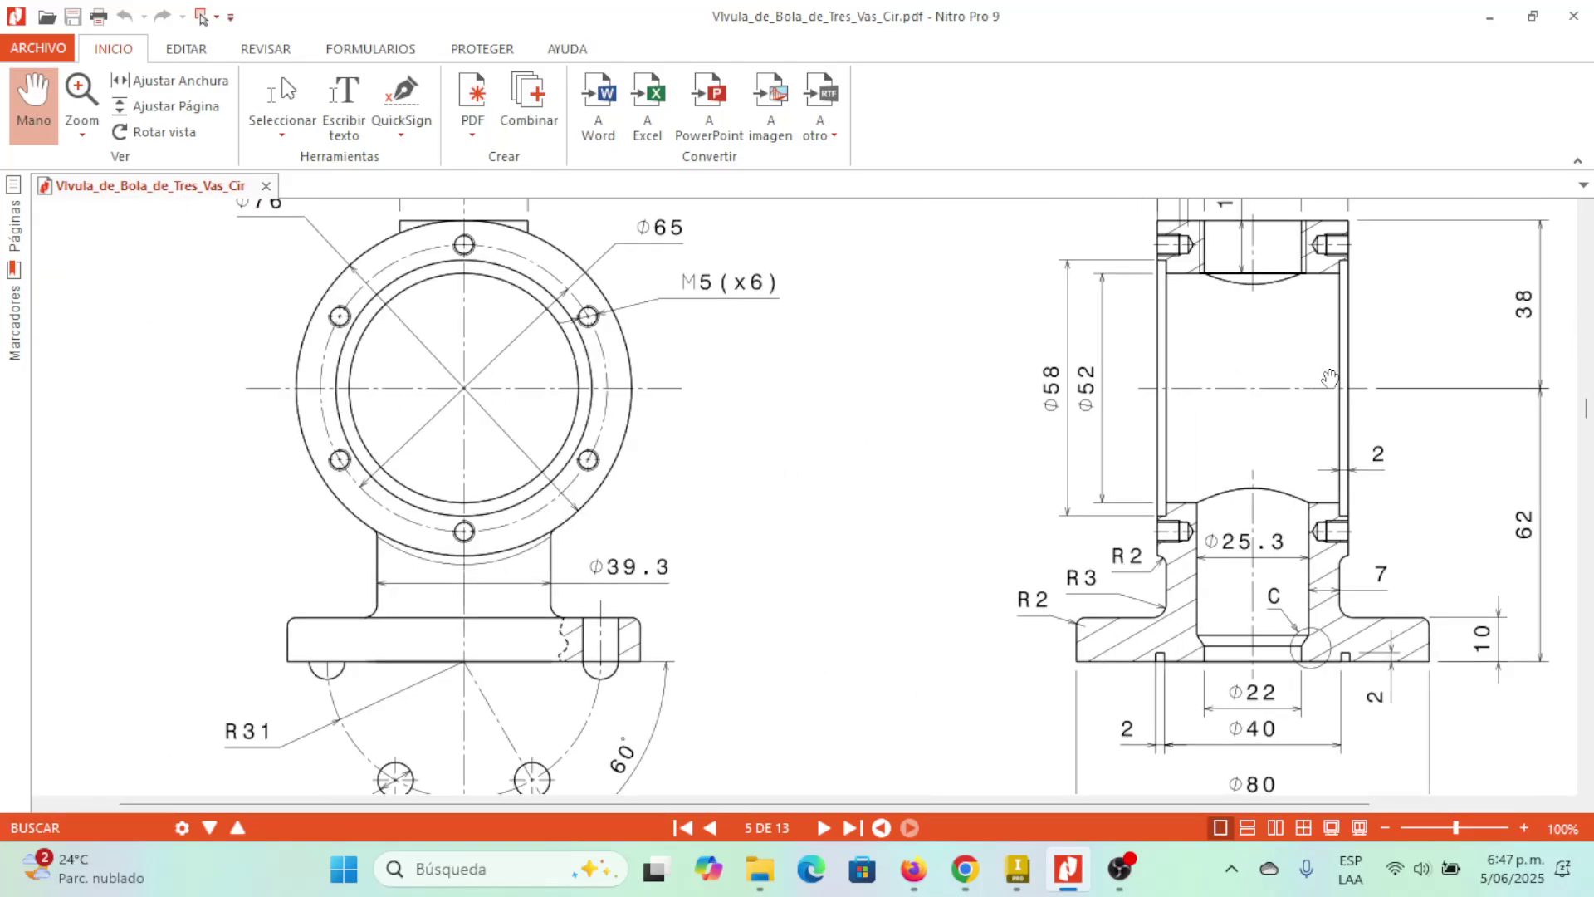
{"action": "left_click_drag", "start_coordinate": [1238, 392], "coordinate": [1023, 399]}
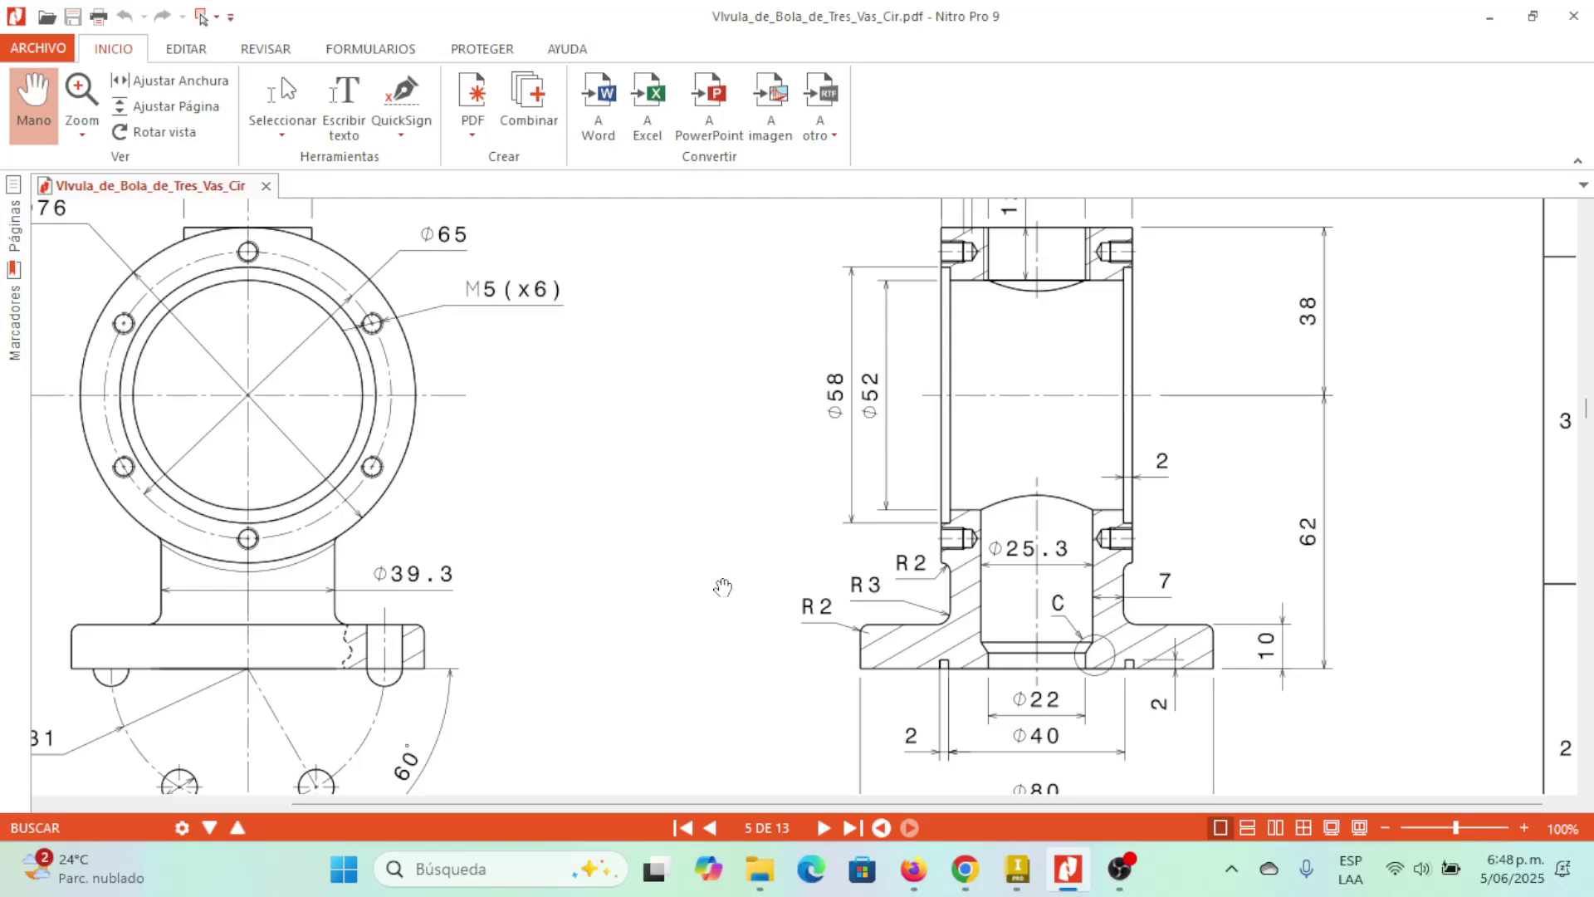
{"action": "left_click_drag", "start_coordinate": [657, 572], "coordinate": [833, 572]}
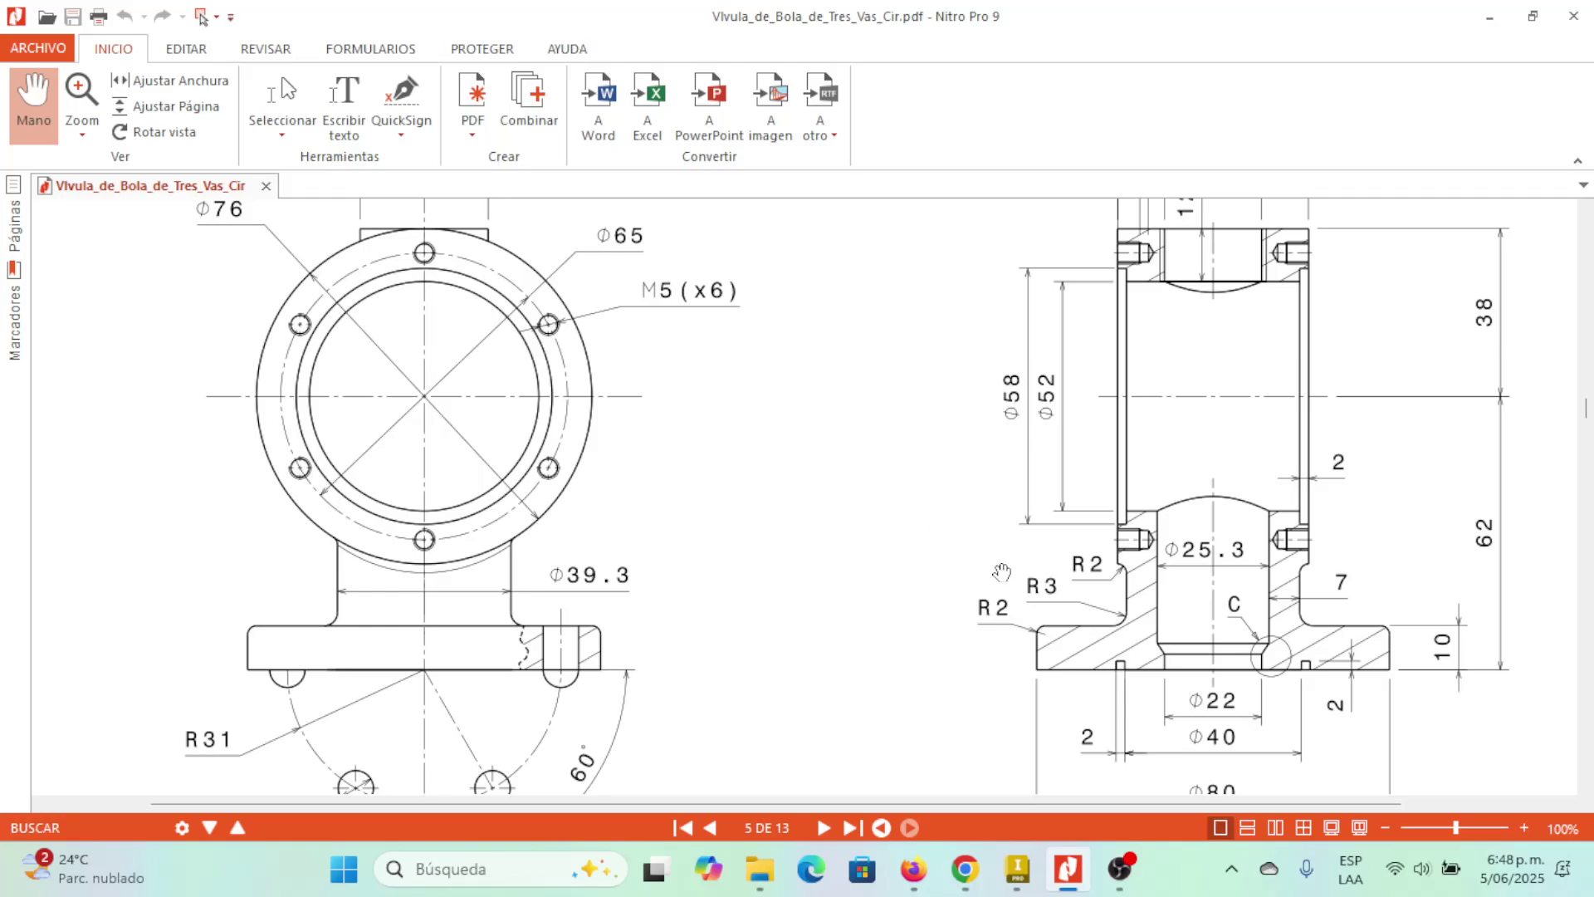
{"action": "left_click", "coordinate": [1386, 829]}
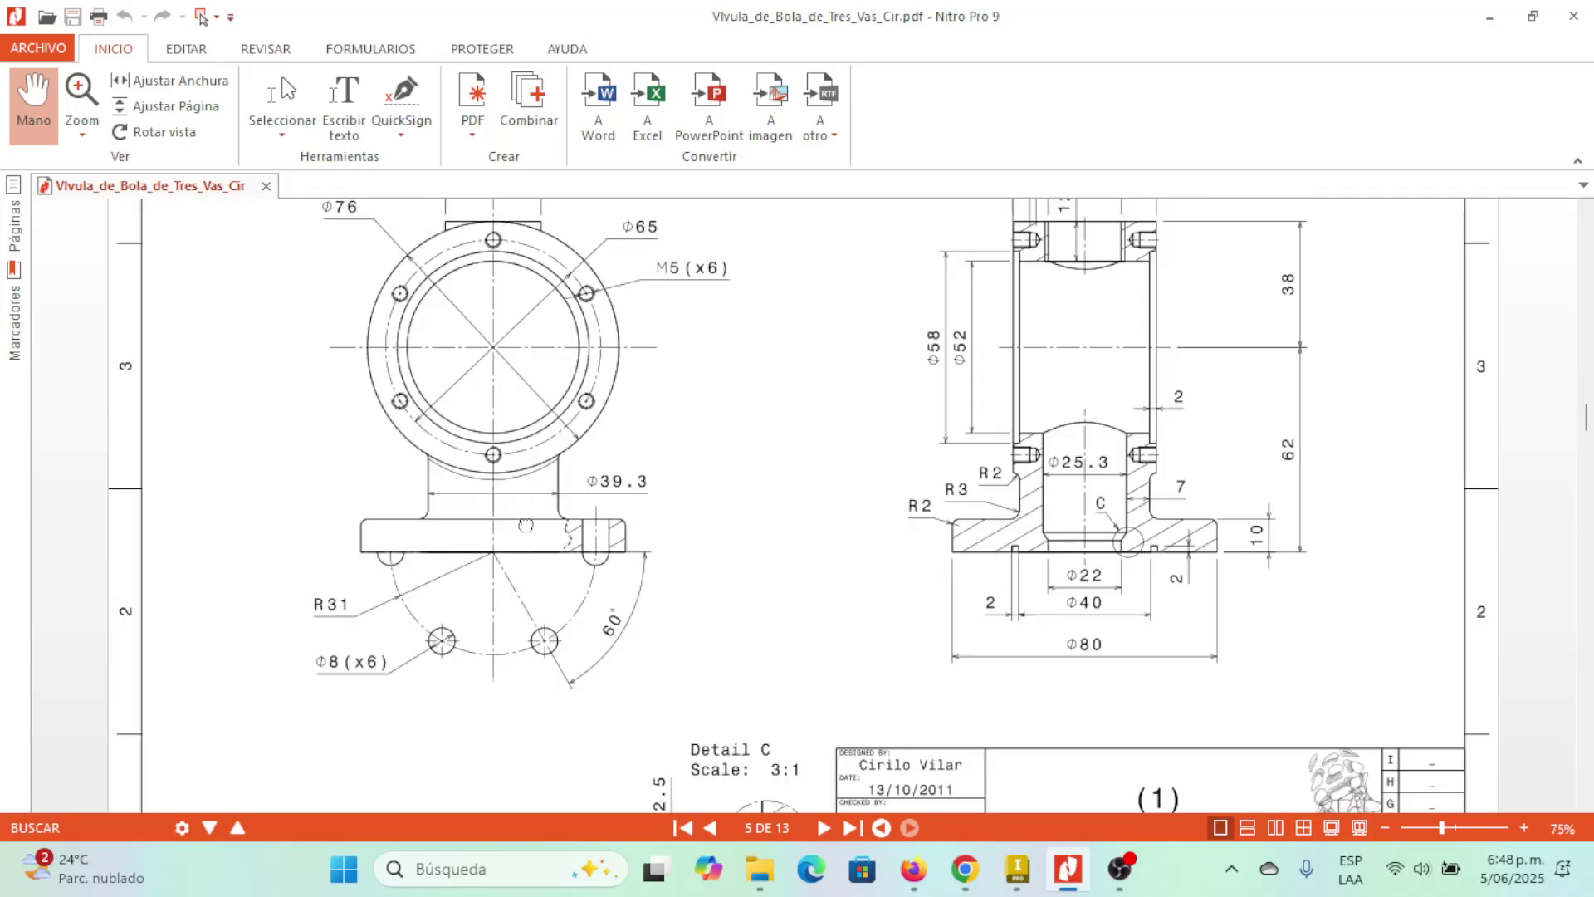
{"action": "scroll", "coordinate": [523, 514], "scroll_direction": "up", "scroll_amount": 2}
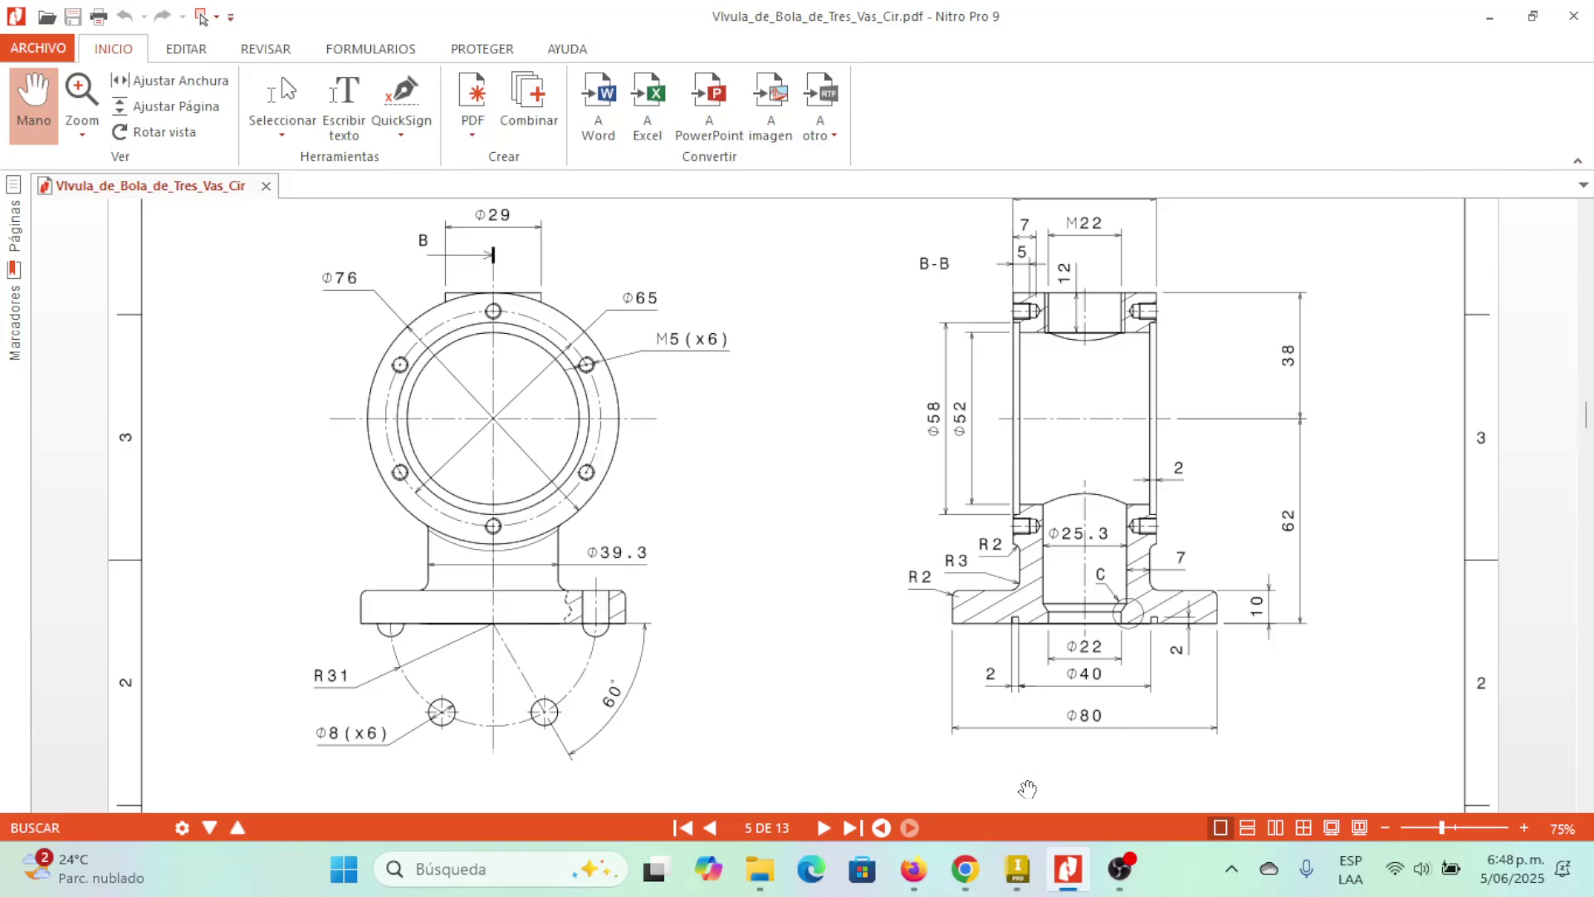
- Return to Inventor, reopen Boceto2 on the offset work plane for editing, and rotate its view a quarter turn
{"action": "left_click", "coordinate": [1017, 868]}
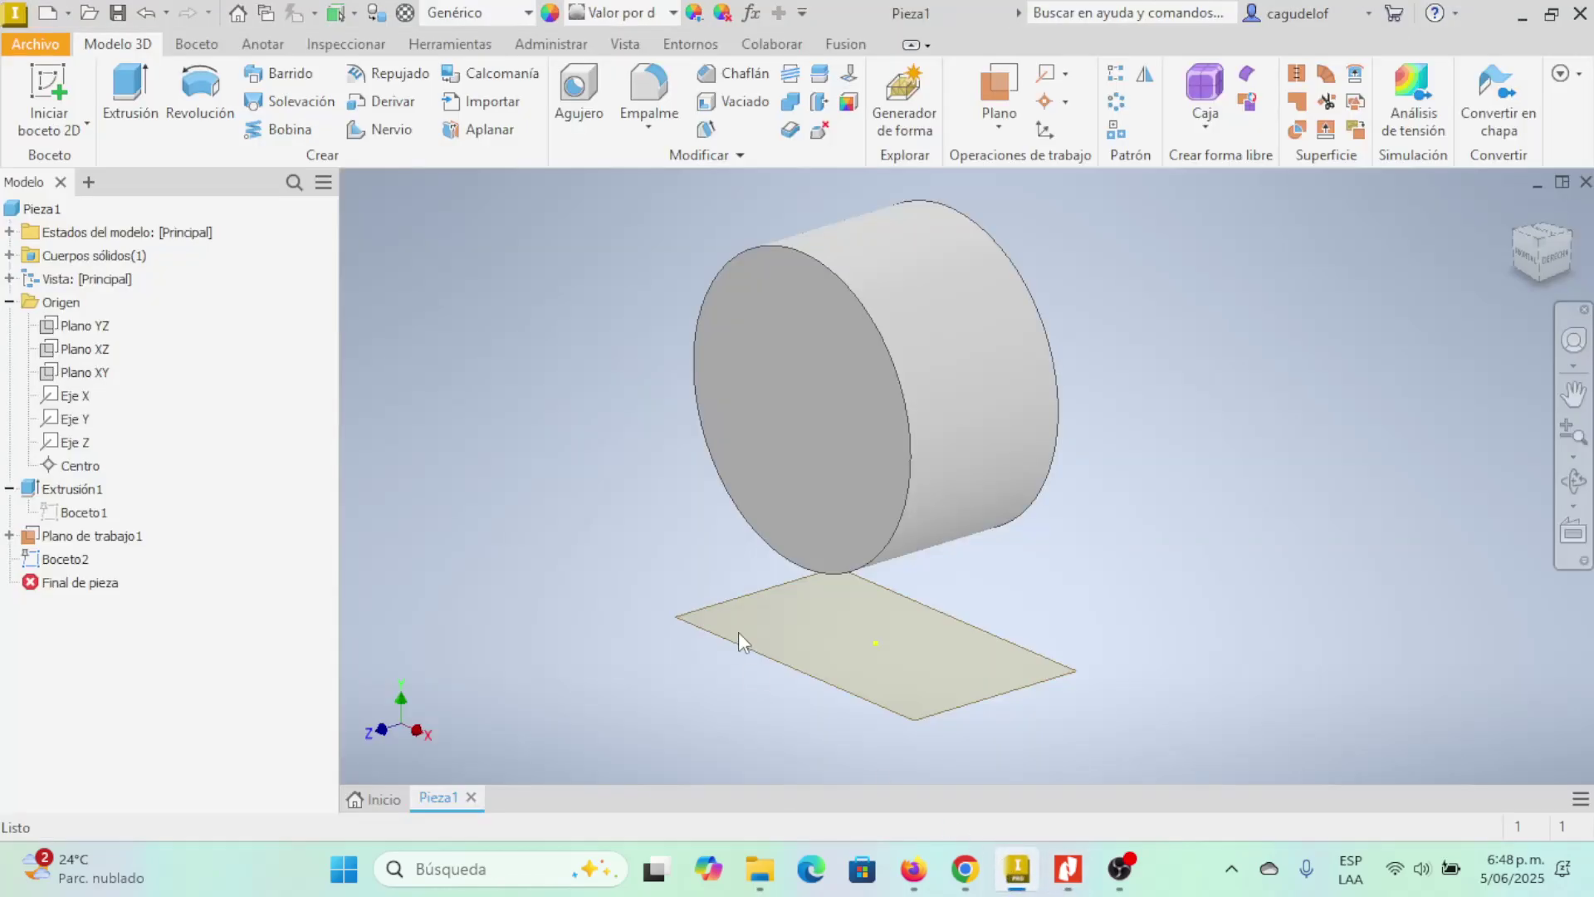
{"action": "right_click", "coordinate": [65, 559]}
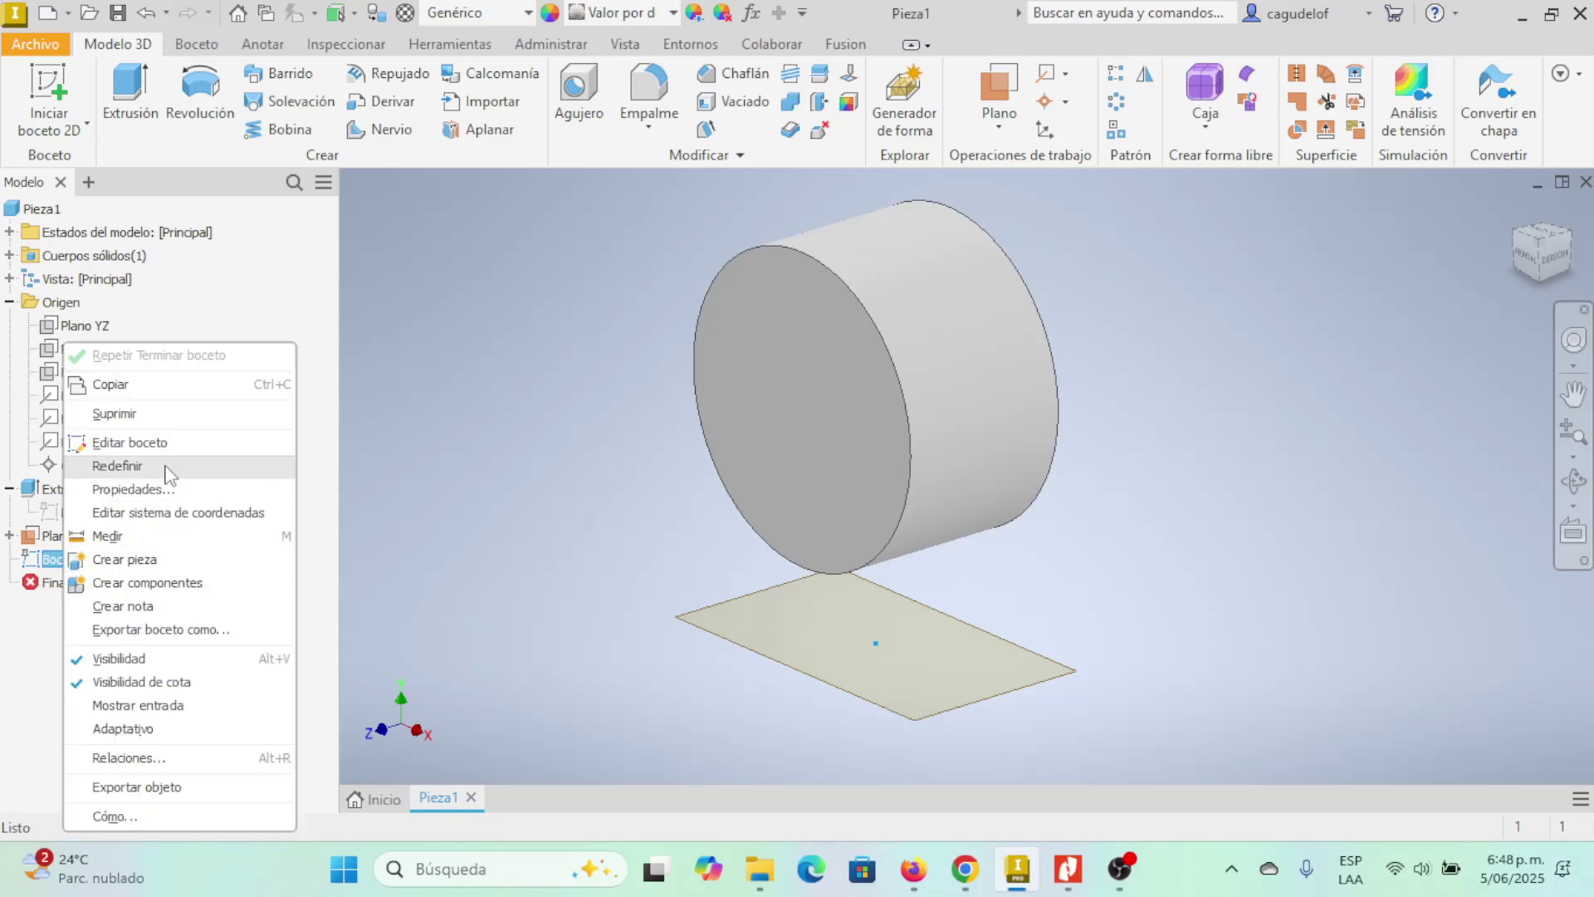
{"action": "left_click", "coordinate": [125, 441]}
{"action": "key", "text": "Return"}
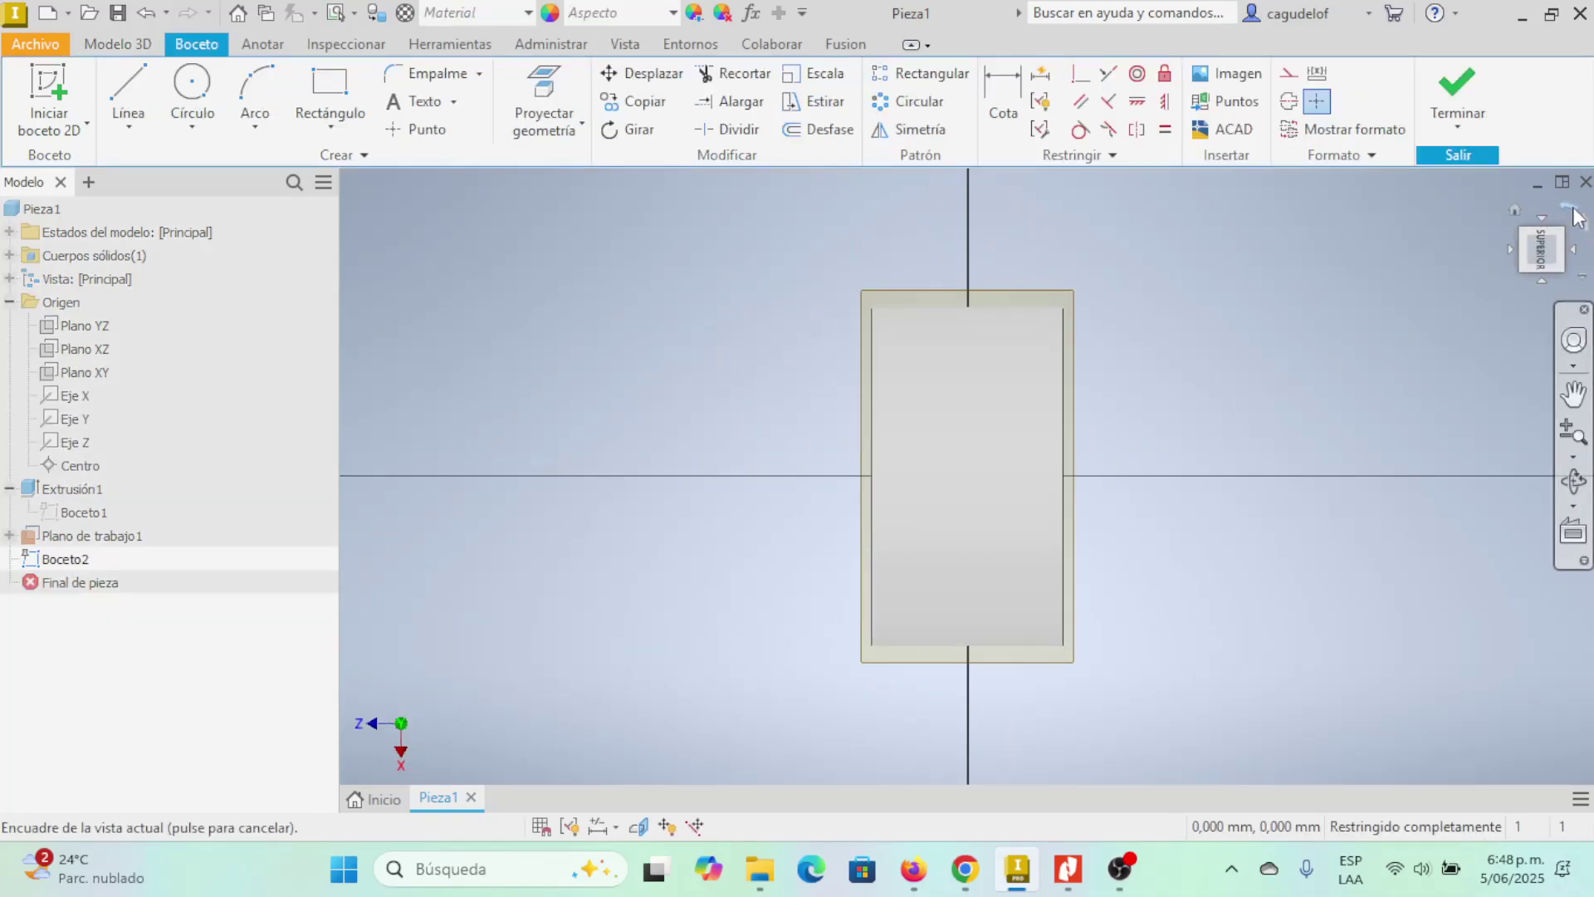
{"action": "left_click", "coordinate": [1571, 217]}
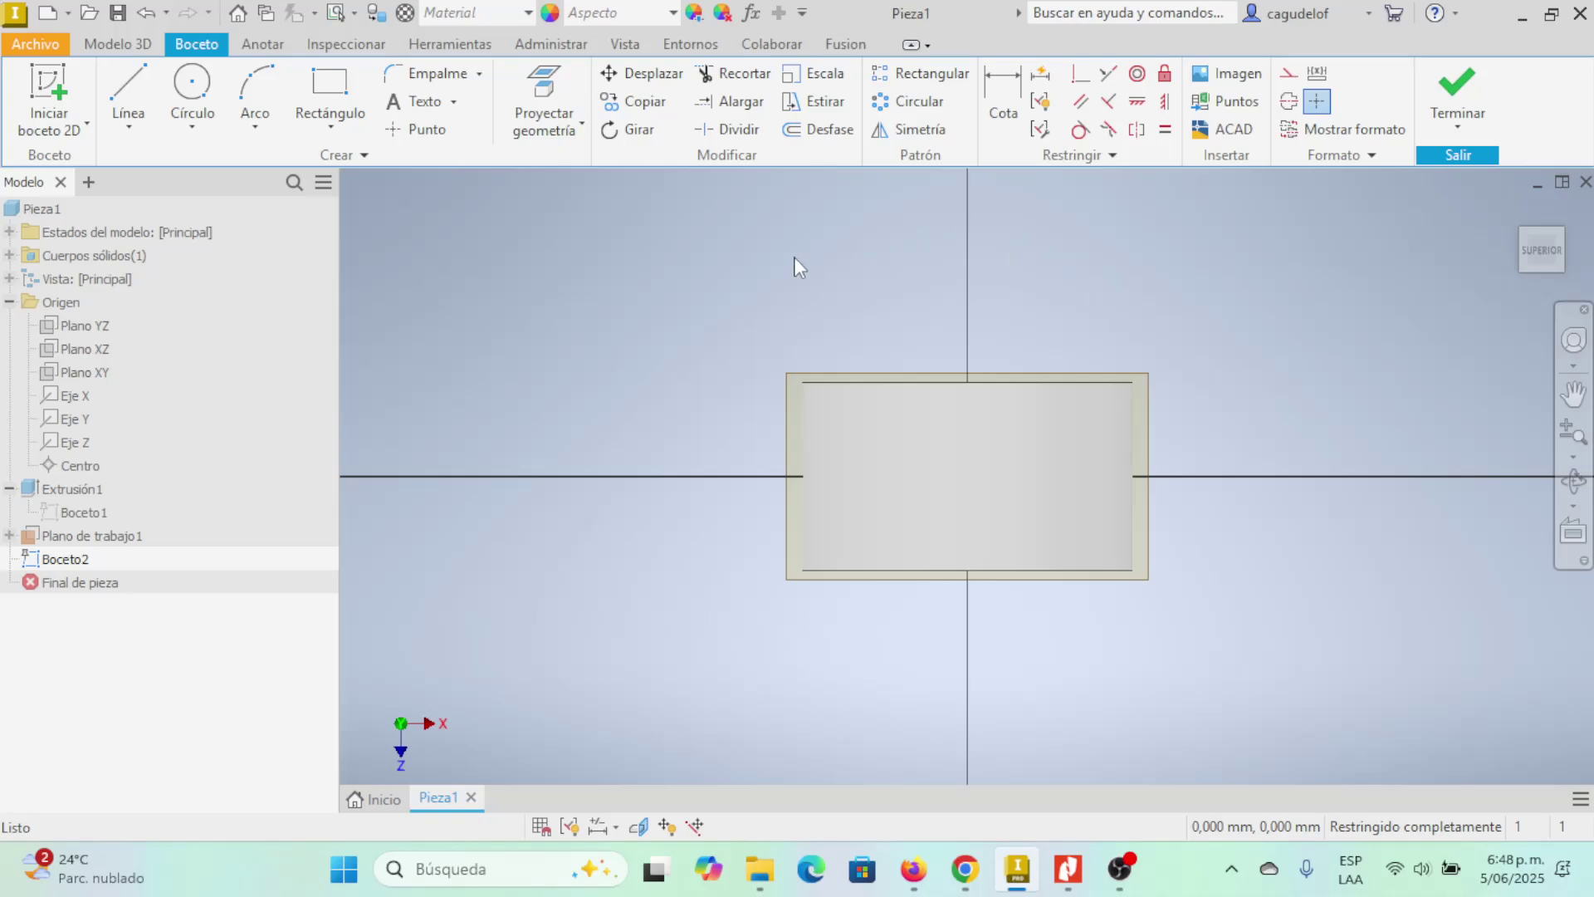
{"action": "middle_click_drag", "start_coordinate": [747, 259], "coordinate": [651, 274]}
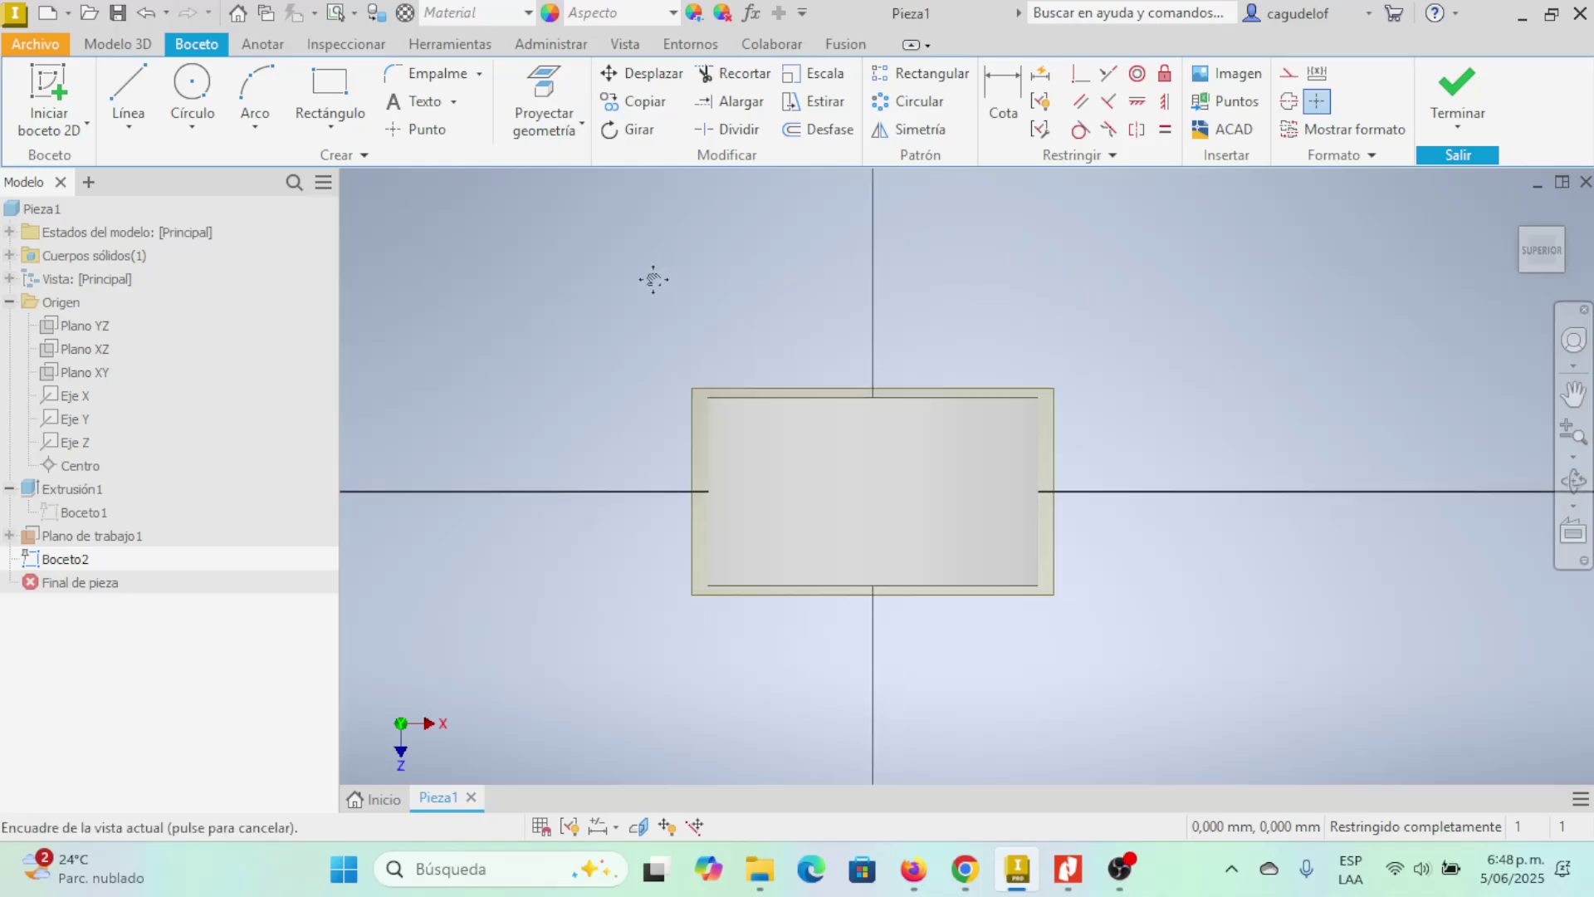
- Change the model's visual style to wireframe (Representación alámbrica)
{"action": "left_click", "coordinate": [624, 45]}
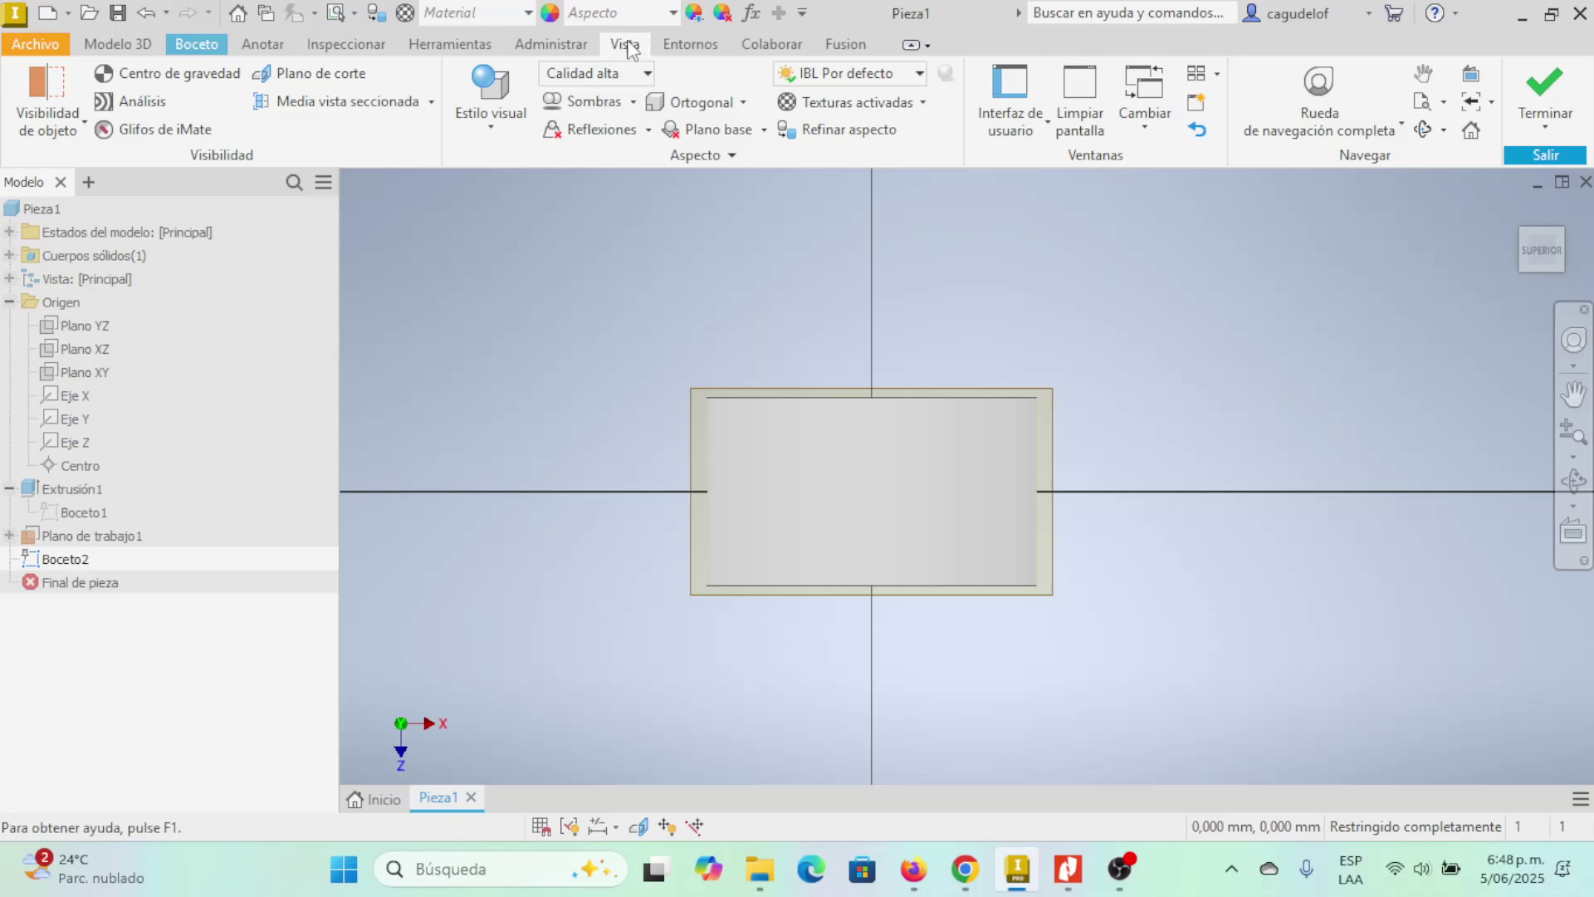
{"action": "left_click", "coordinate": [503, 116]}
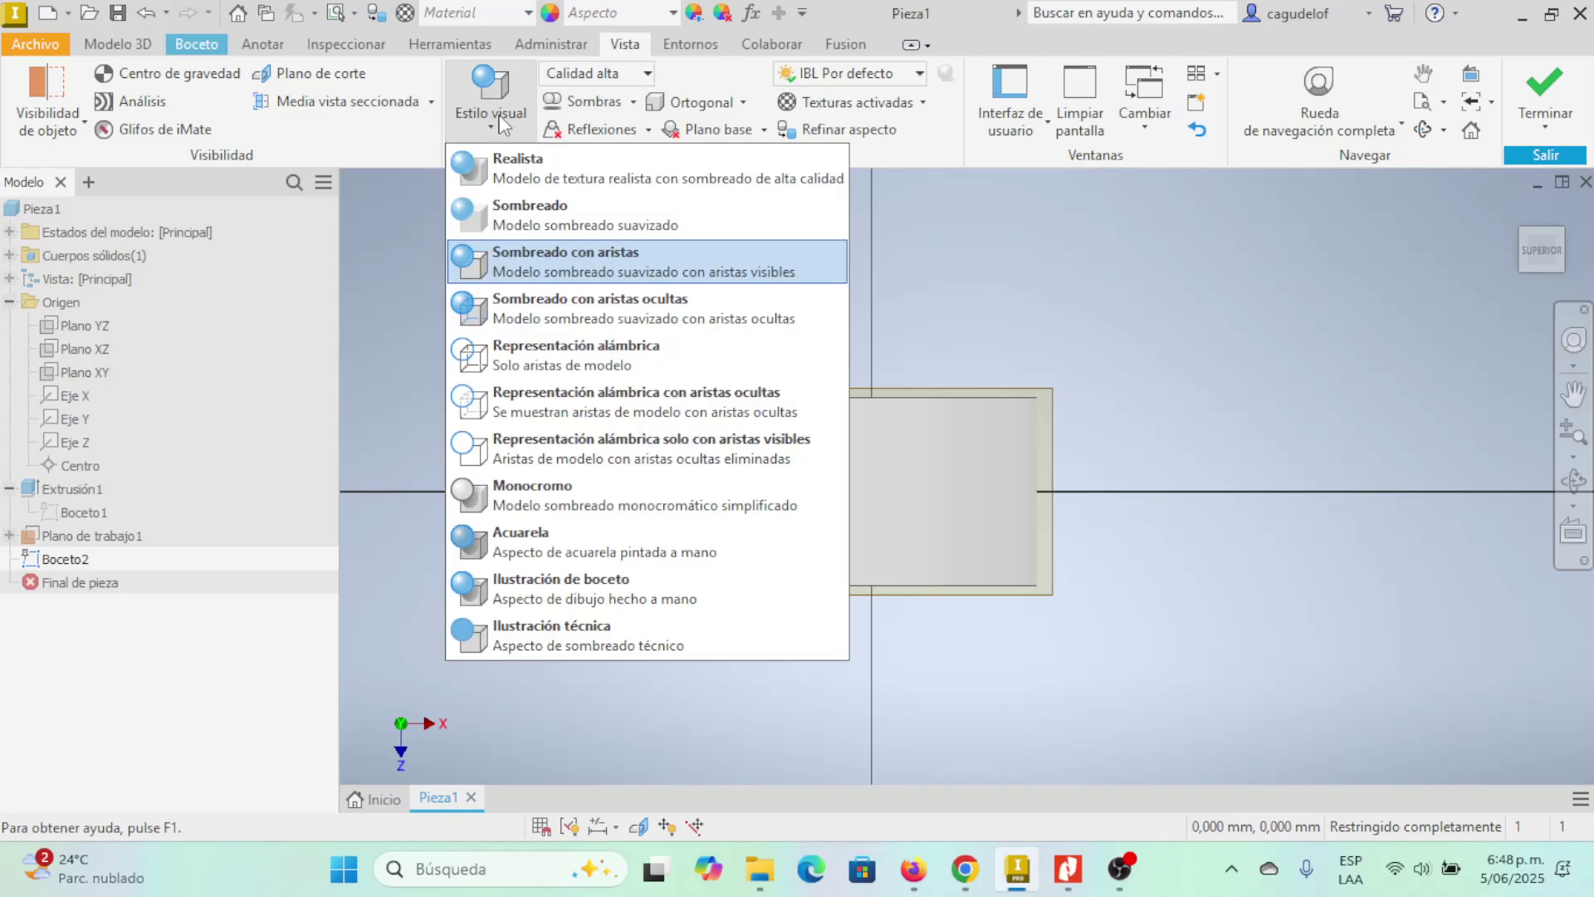
{"action": "left_click", "coordinate": [580, 352]}
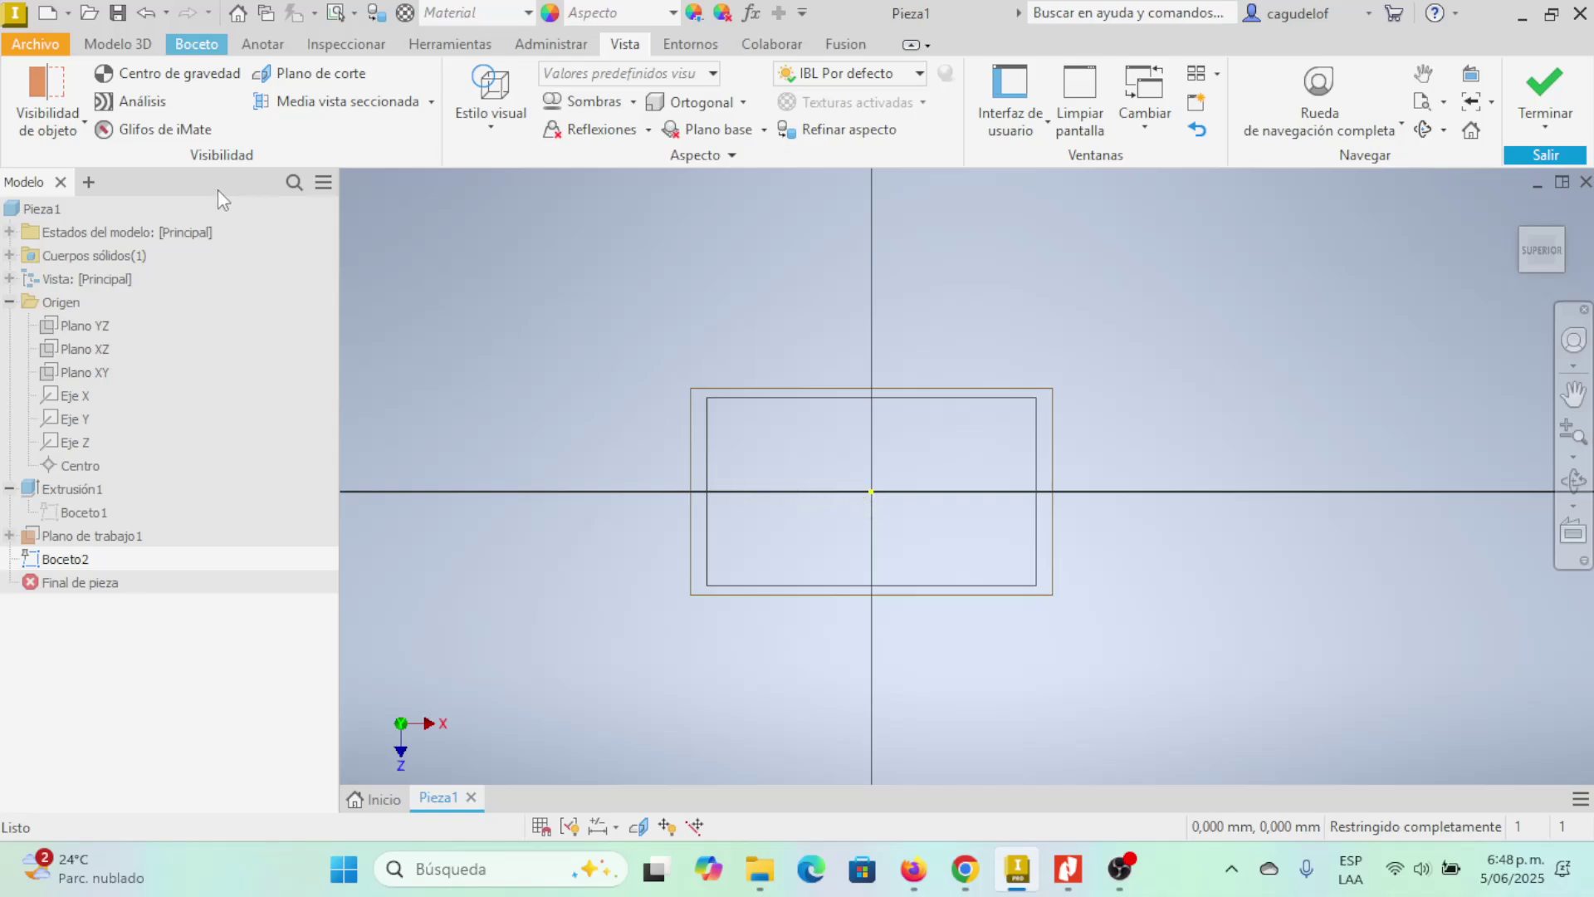
- Sketch a circle about 104 mm in diameter centred on the sketch origin
{"action": "left_click", "coordinate": [196, 44]}
{"action": "left_click", "coordinate": [192, 91]}
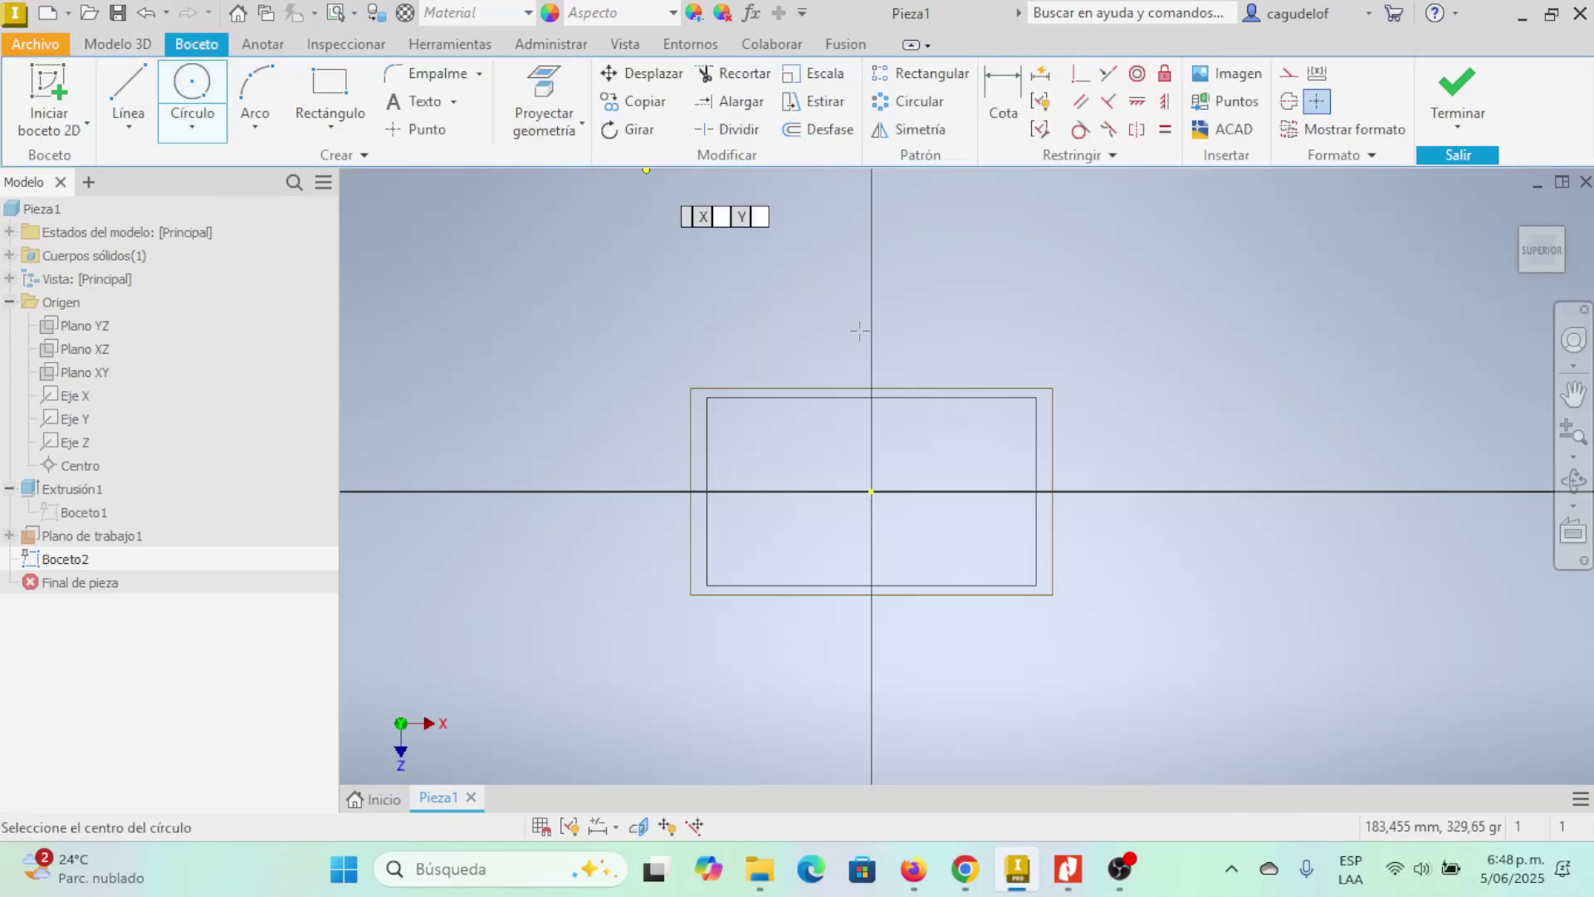
{"action": "left_click", "coordinate": [871, 492]}
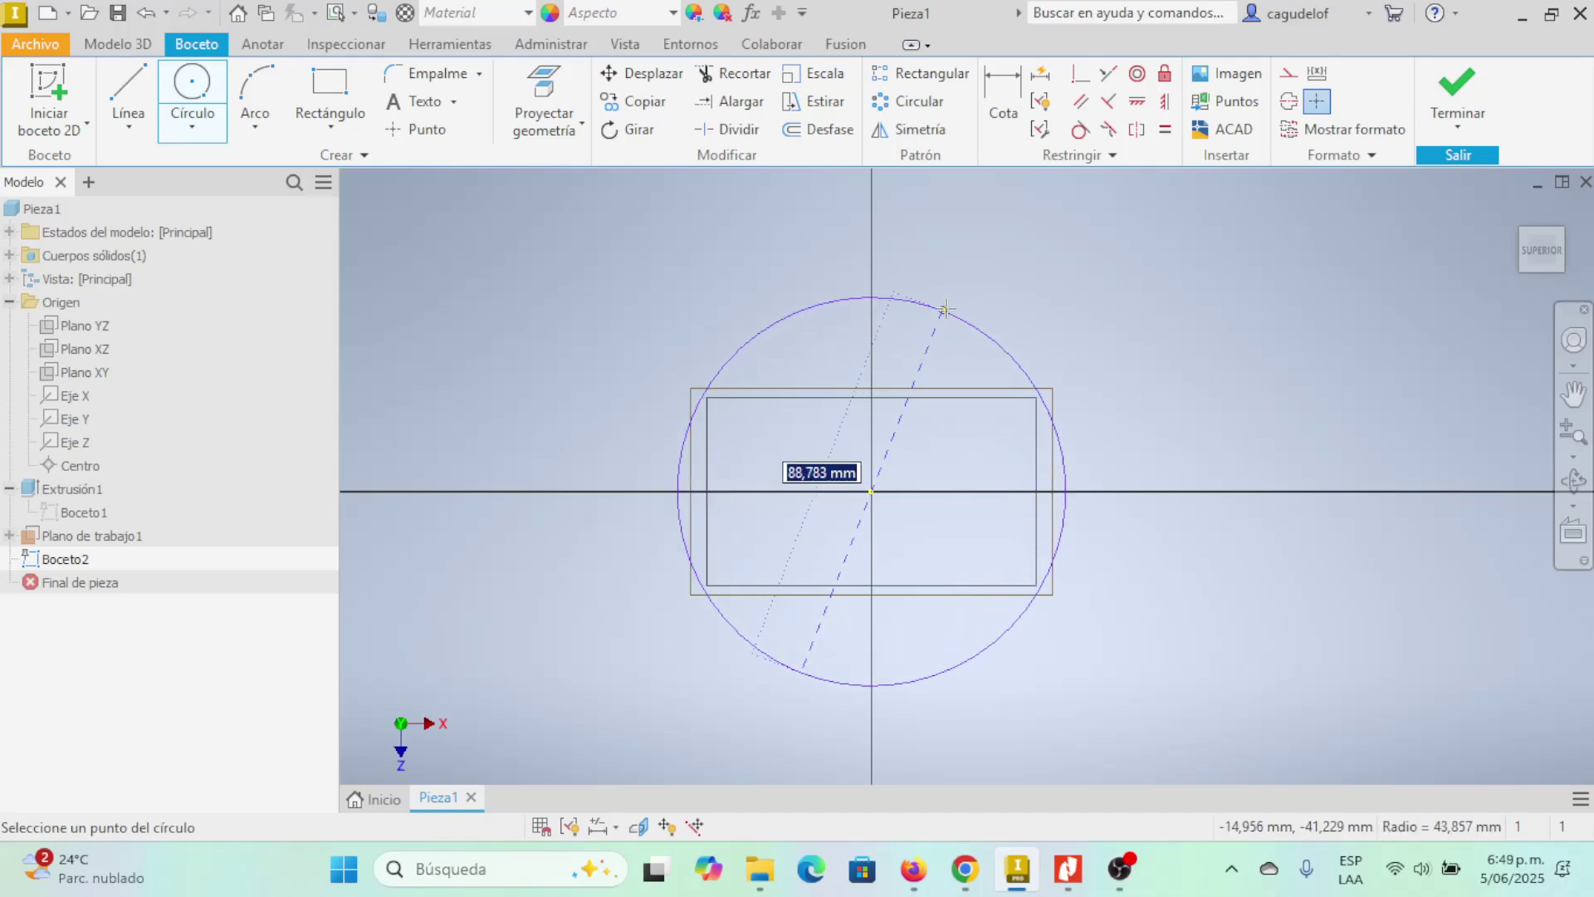
{"action": "left_click", "coordinate": [985, 292]}
{"action": "key", "text": "Escape"}
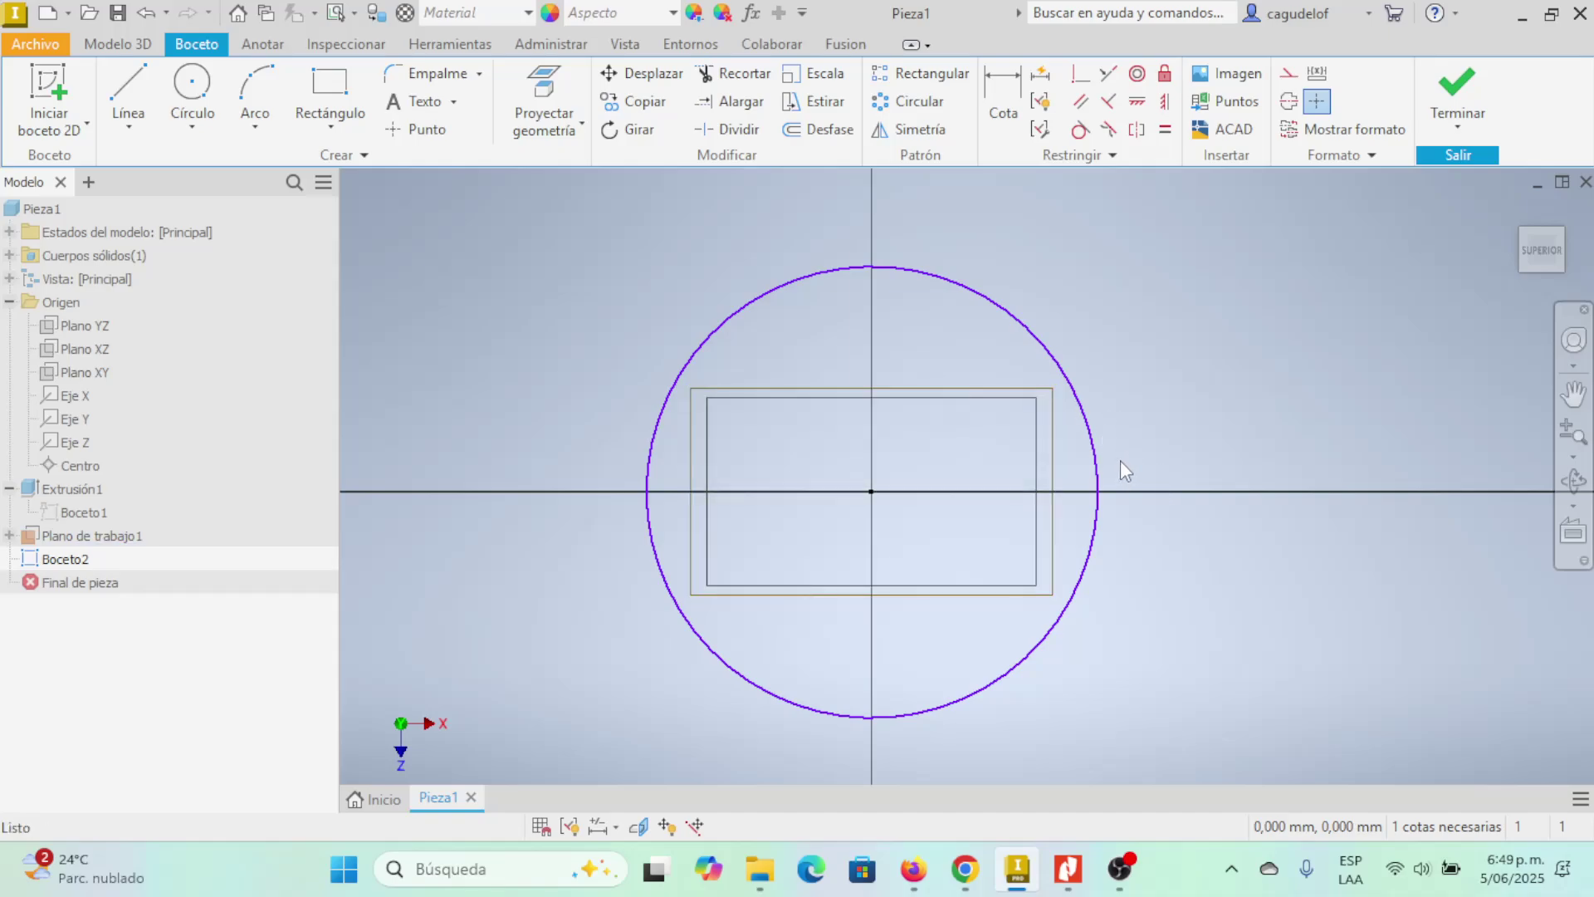
- Check the flange diameter in the PDF drawing and dimension the circle's diameter as 80 mm
{"action": "key", "text": "alt+Tab"}
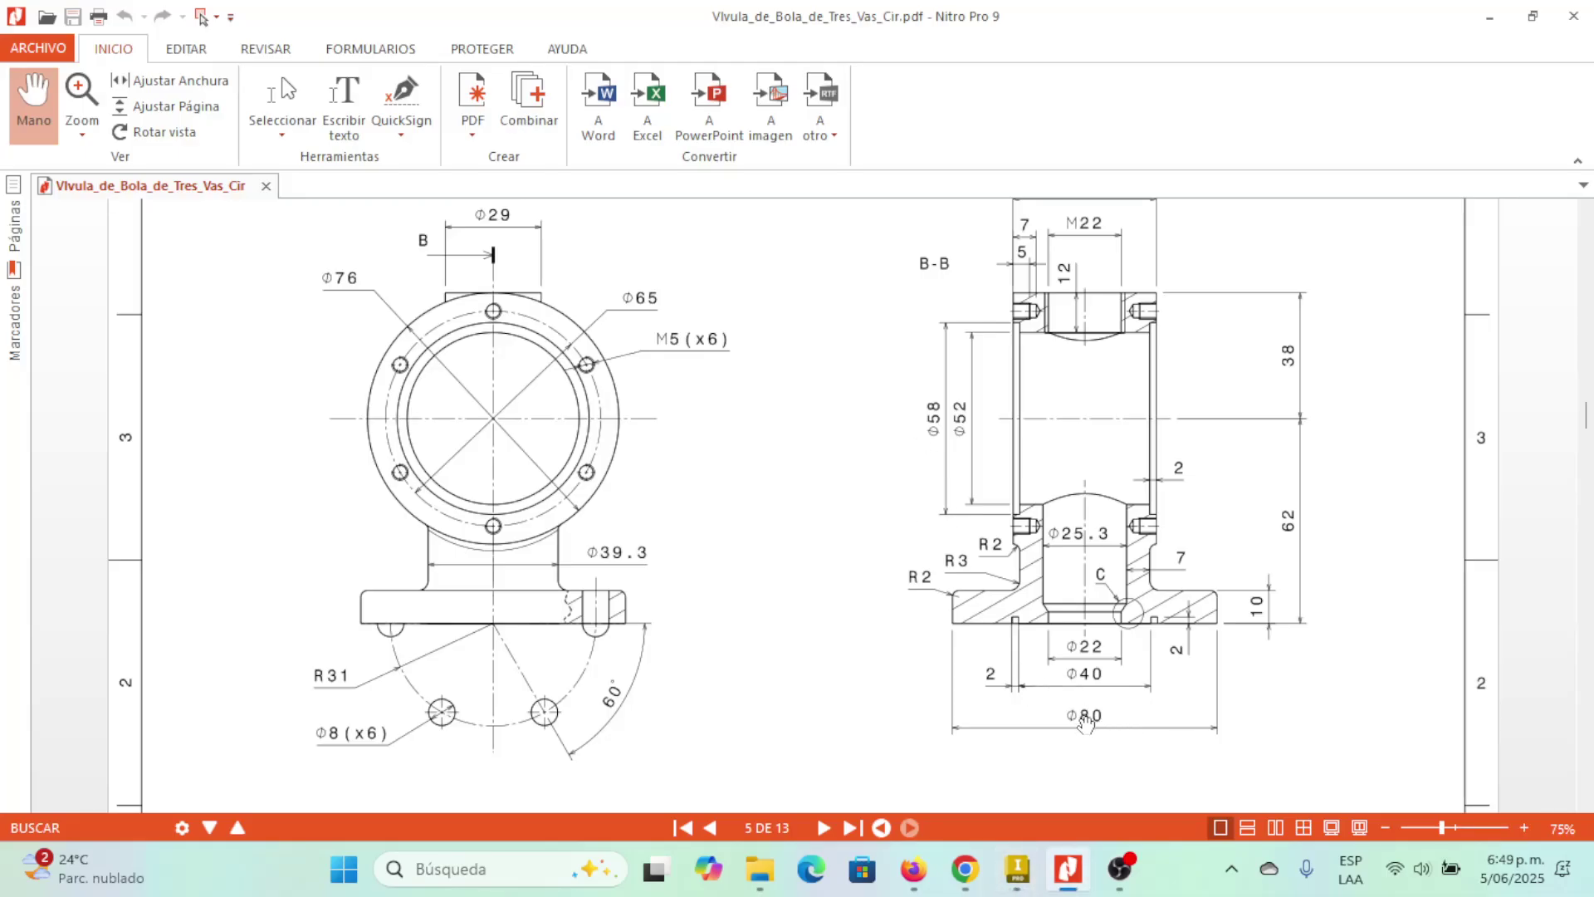
{"action": "key", "text": "alt+Tab"}
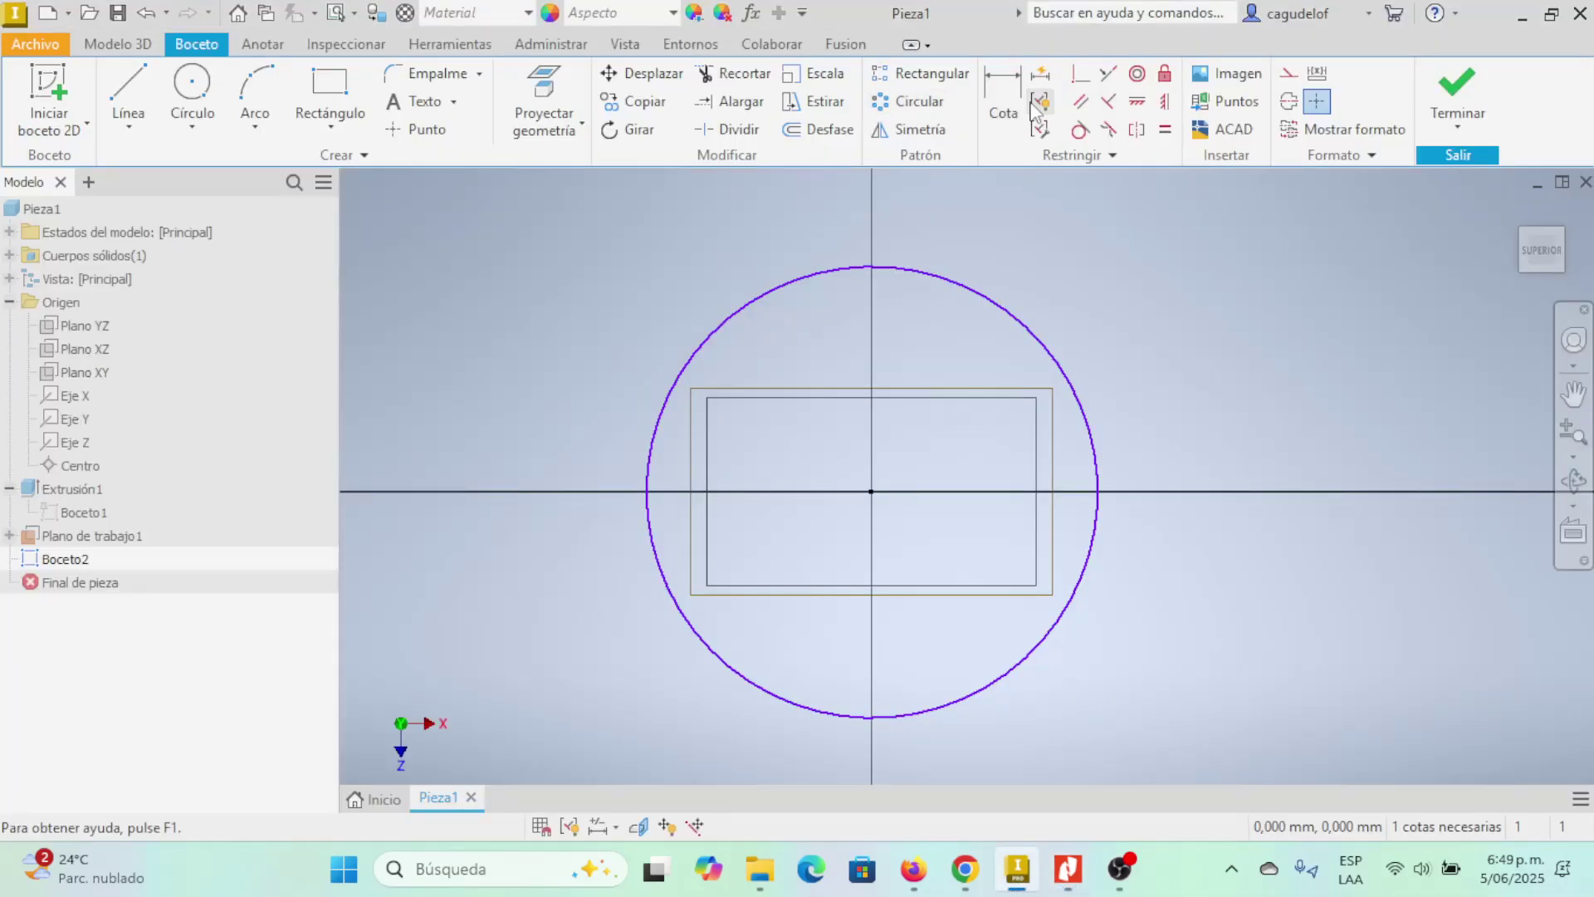
{"action": "left_click", "coordinate": [1003, 99]}
{"action": "left_click", "coordinate": [1037, 346]}
{"action": "left_click", "coordinate": [1060, 323]}
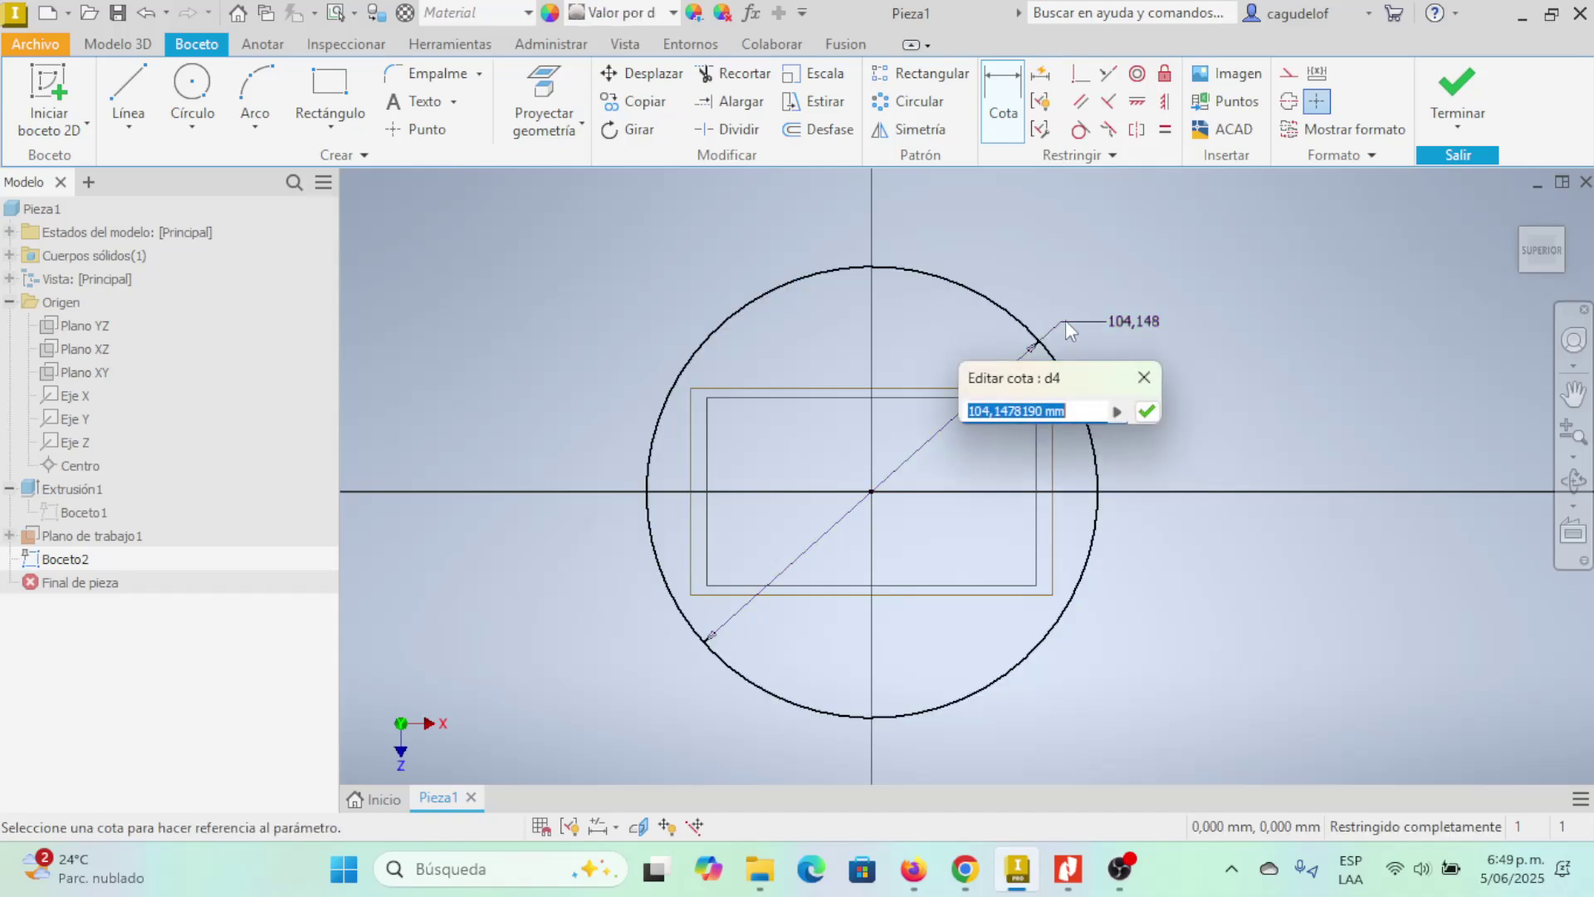
{"action": "type", "text": "80"}
{"action": "key", "text": "Return"}
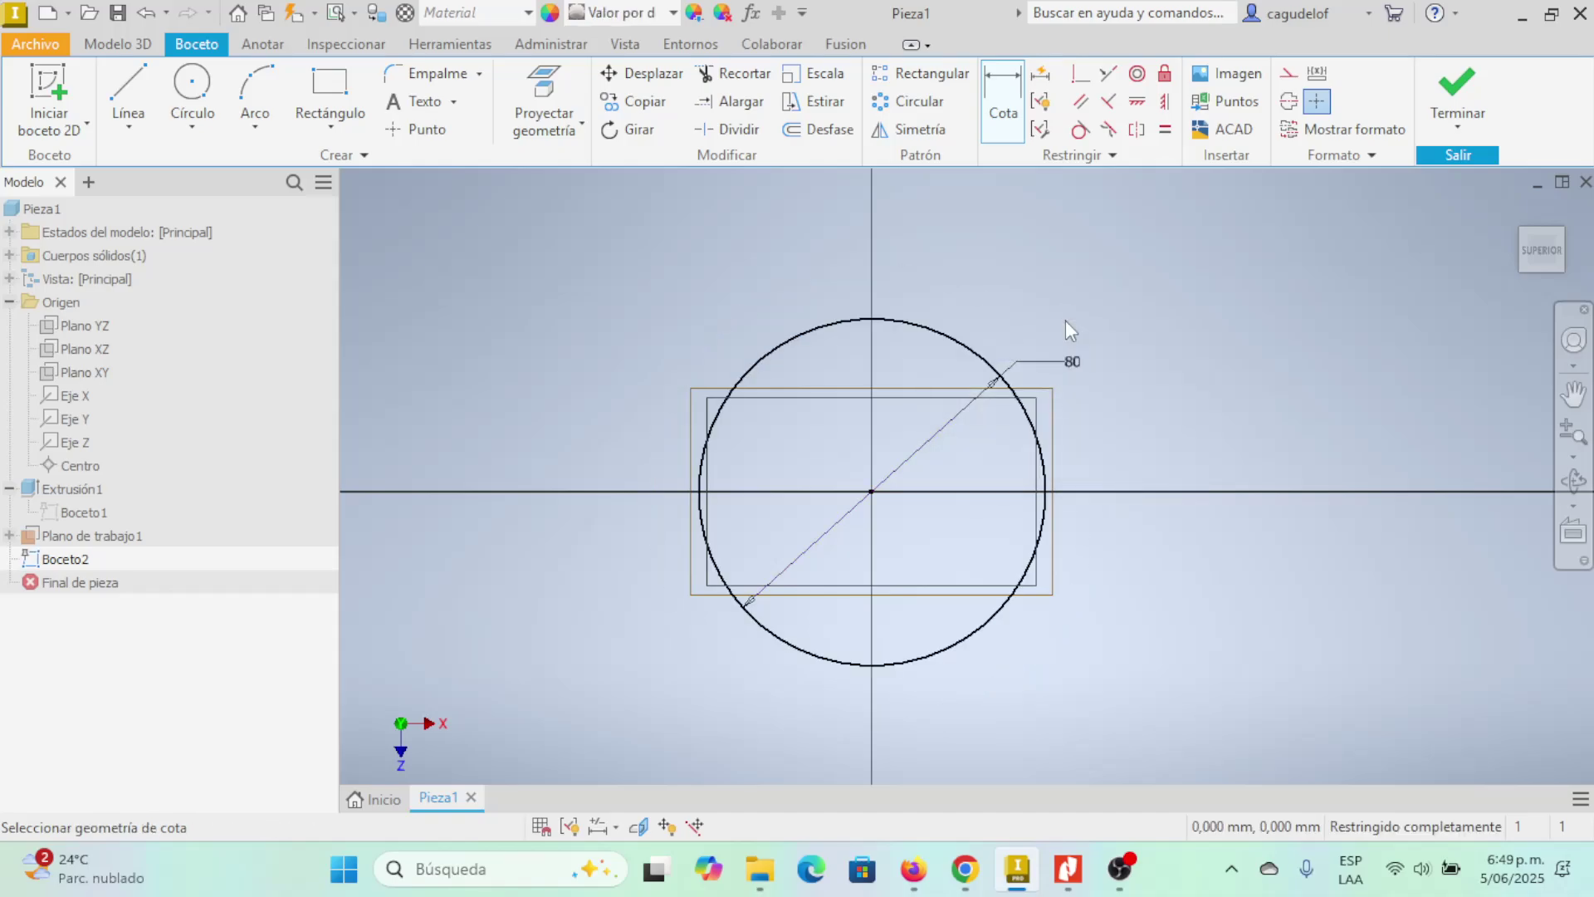
{"action": "key", "text": "Escape"}
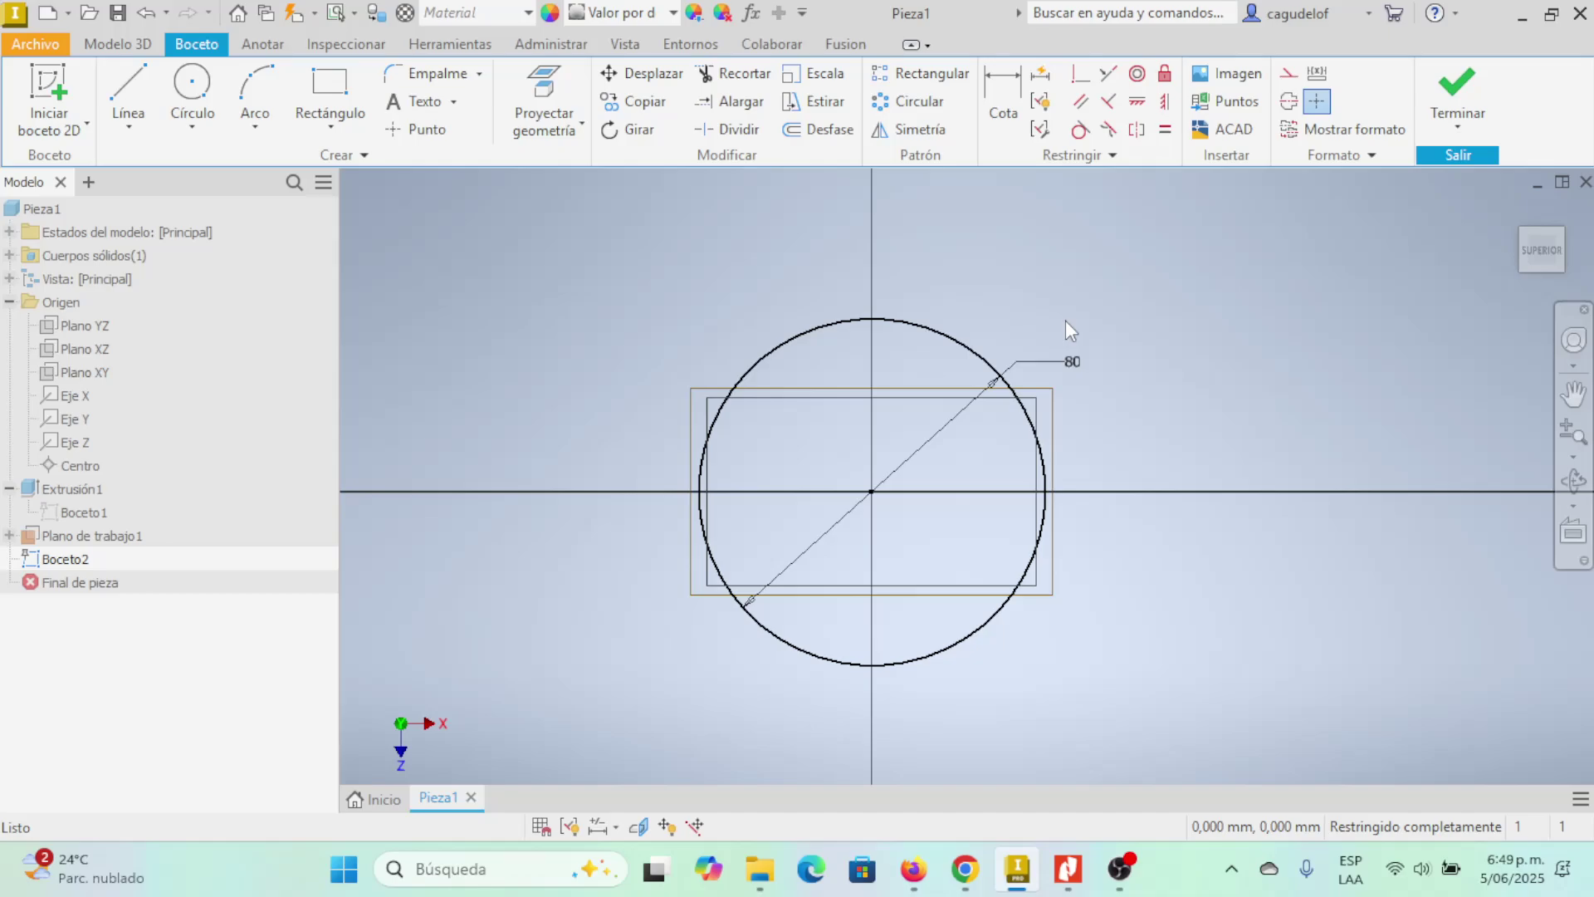
- Undo the flange circle and its diameter dimension, restore the empty Boceto2, and return the model to the isometric home view
{"action": "key", "text": "ctrl+z"}
{"action": "key", "text": "ctrl+z"}
{"action": "key", "text": "ctrl+z"}
{"action": "key", "text": "ctrl+z"}
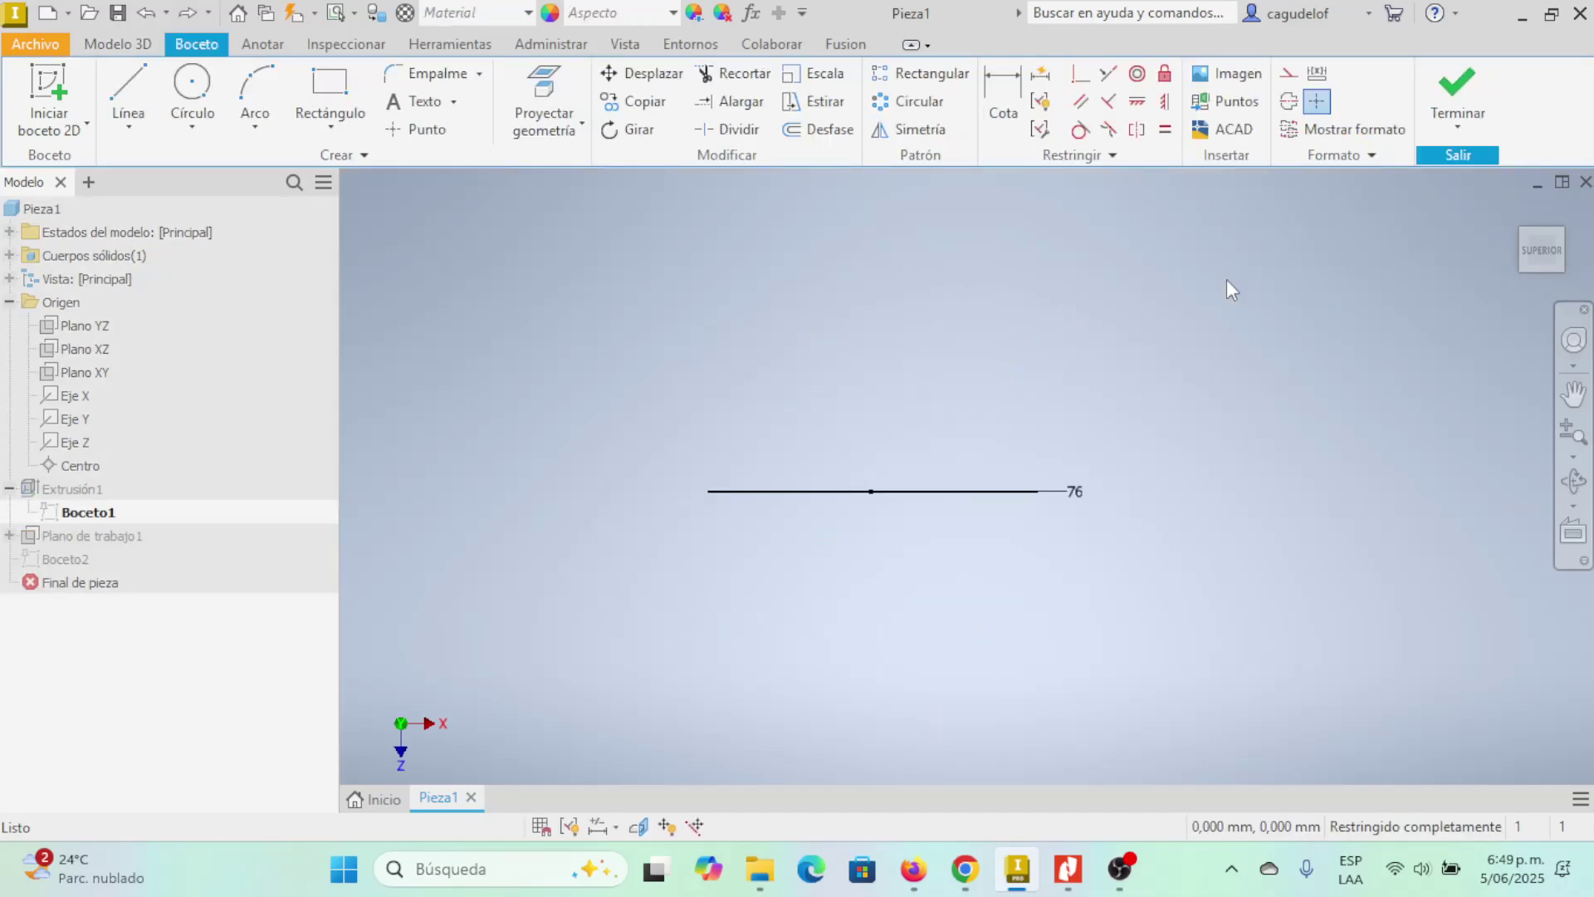
{"action": "left_click", "coordinate": [189, 16]}
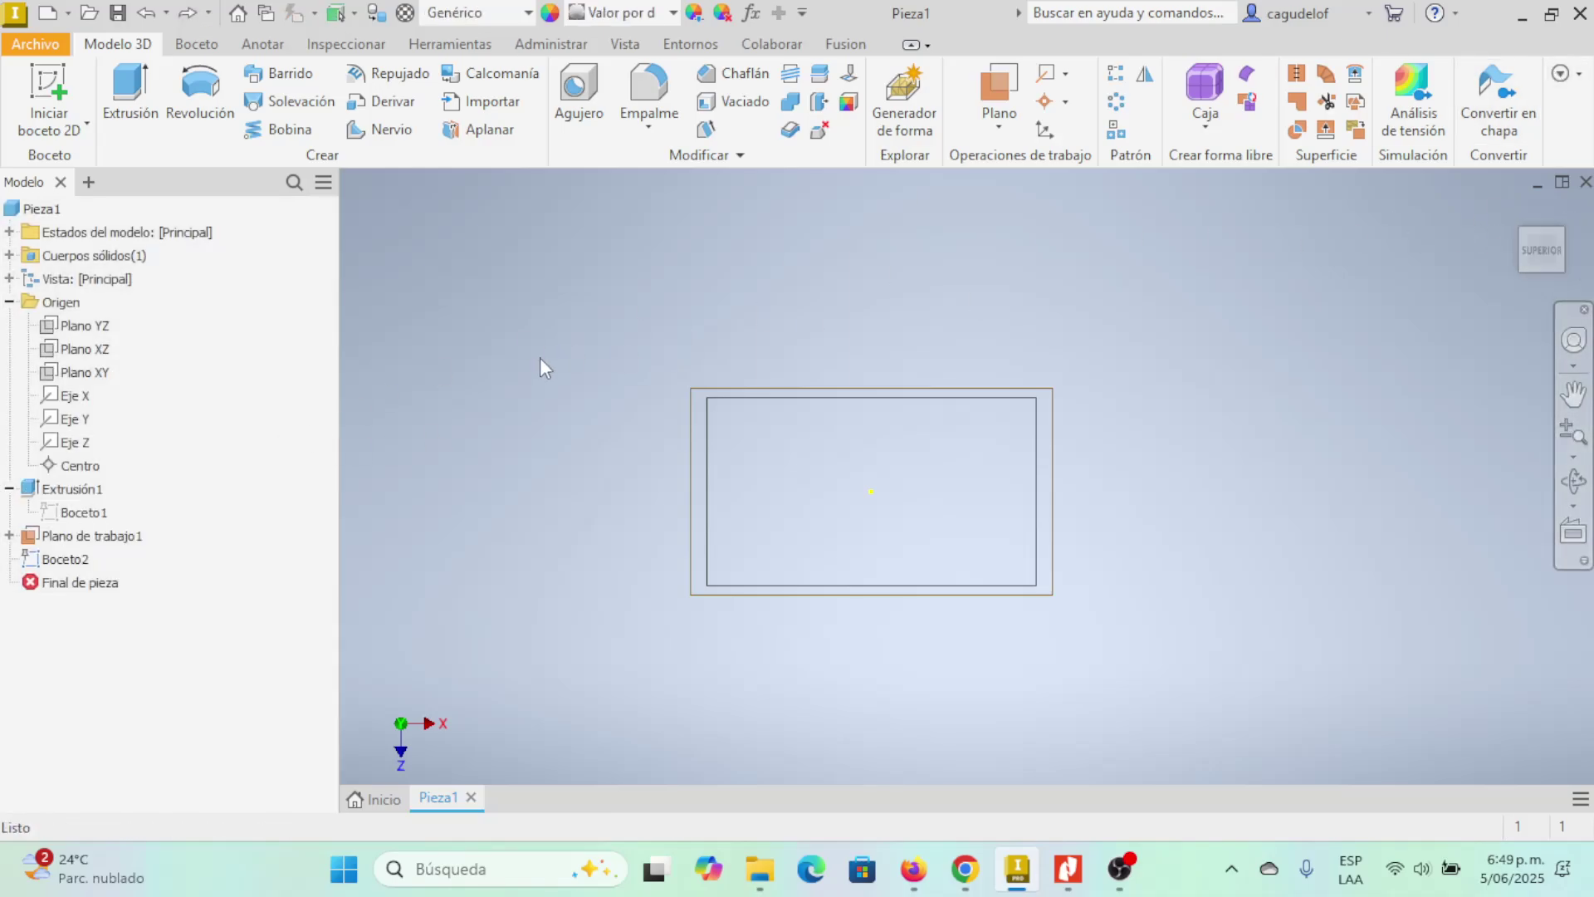
{"action": "left_click", "coordinate": [1514, 211]}
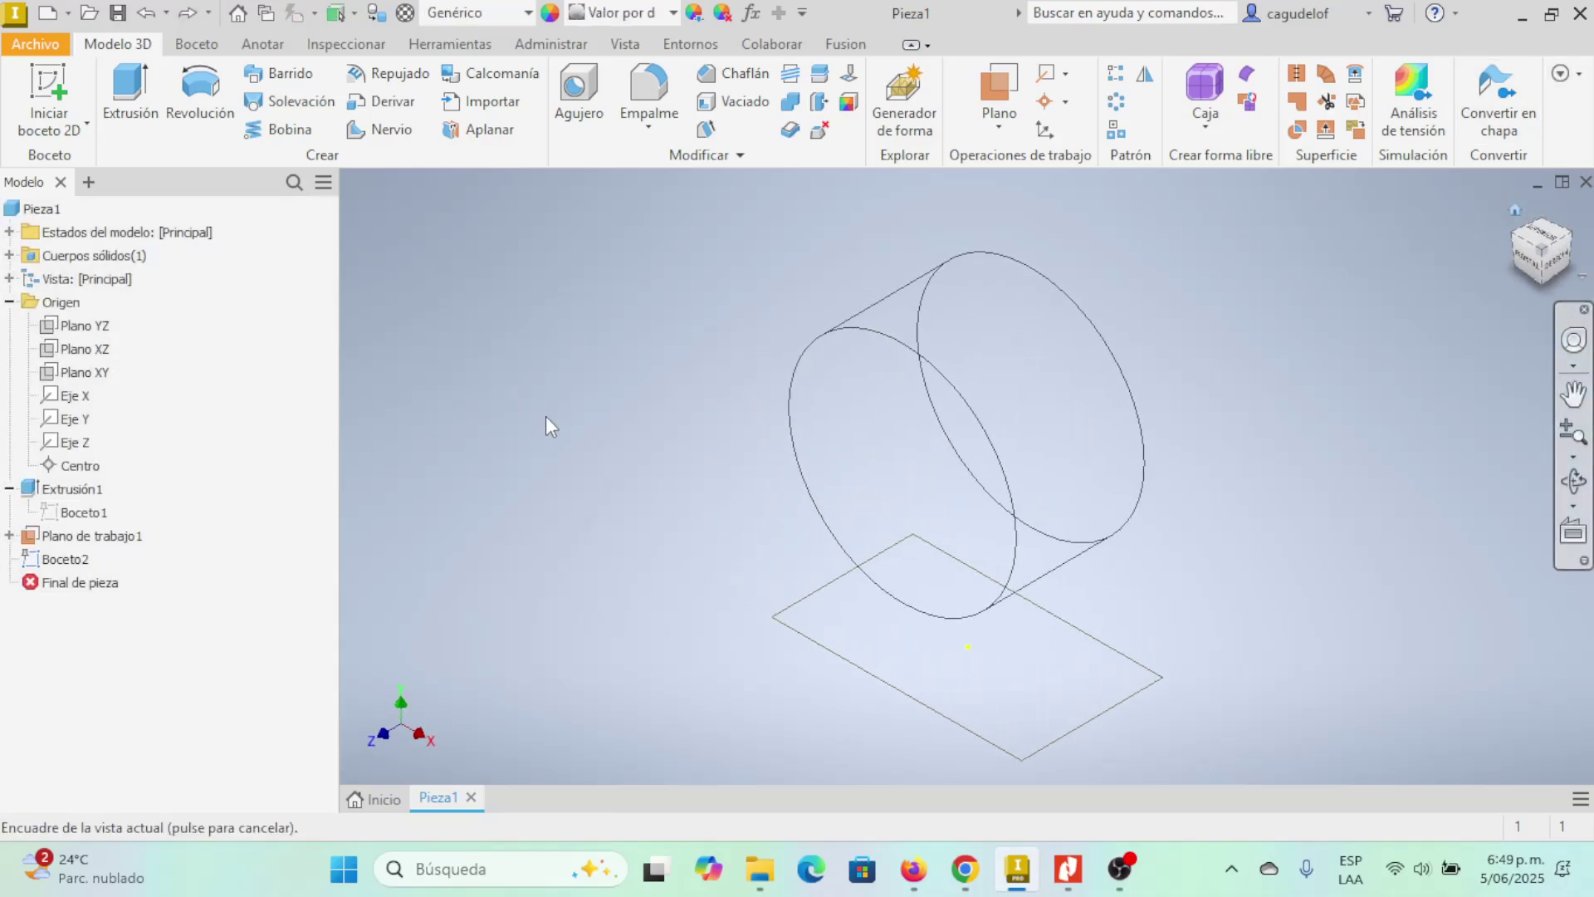
- Highlight Plano de trabajo1 and Boceto2 alternately to examine how the sketch relates to the offset work plane
{"action": "left_click", "coordinate": [133, 537]}
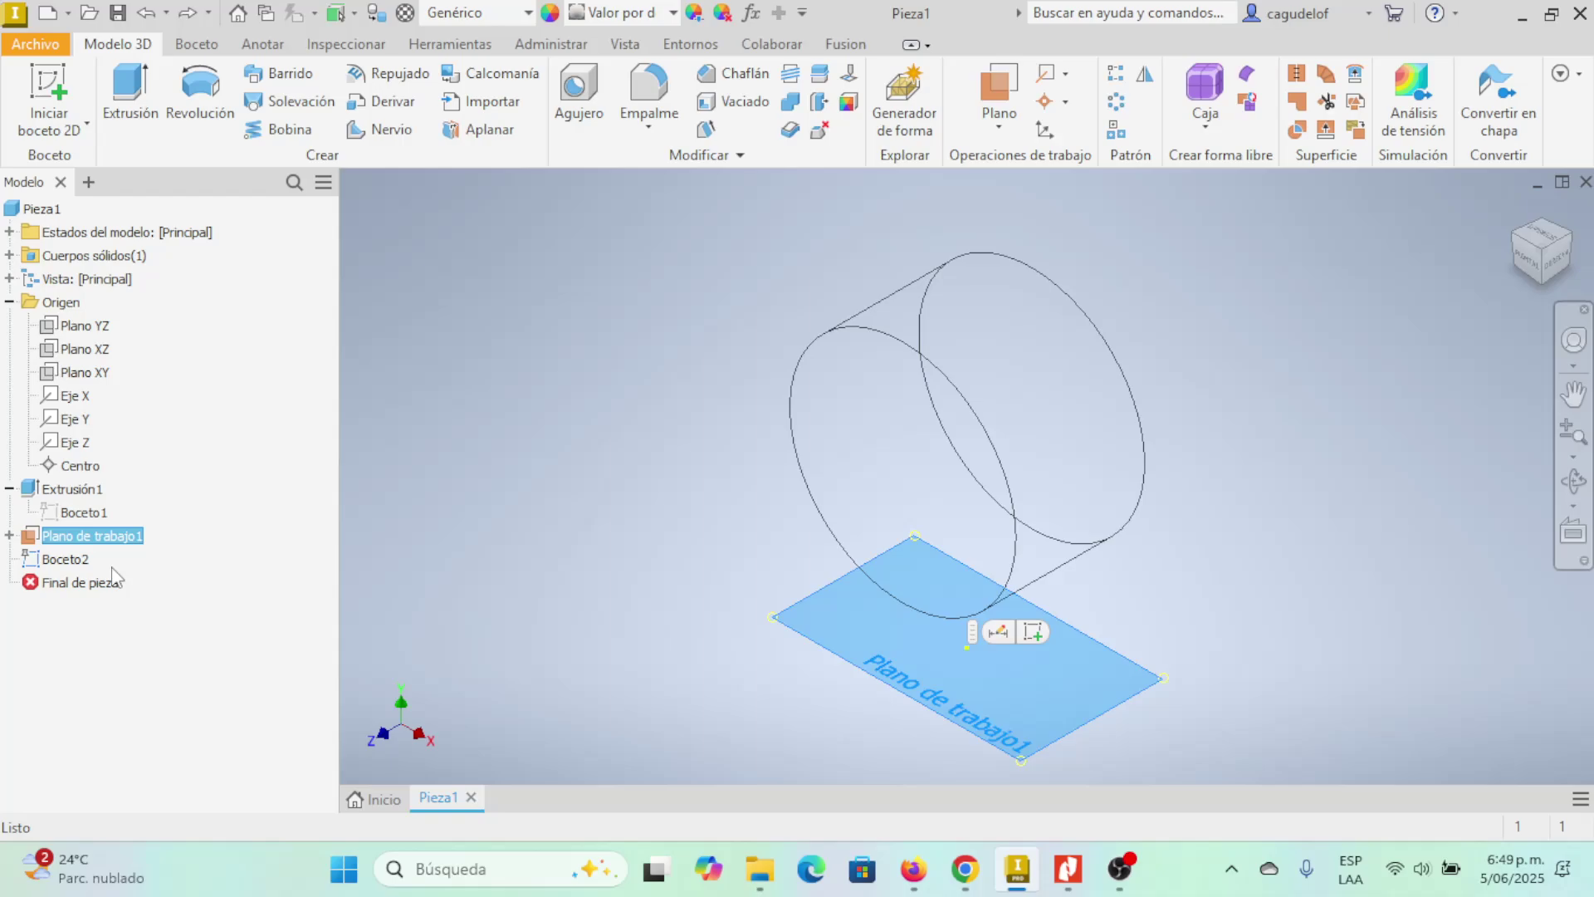
{"action": "left_click", "coordinate": [68, 561]}
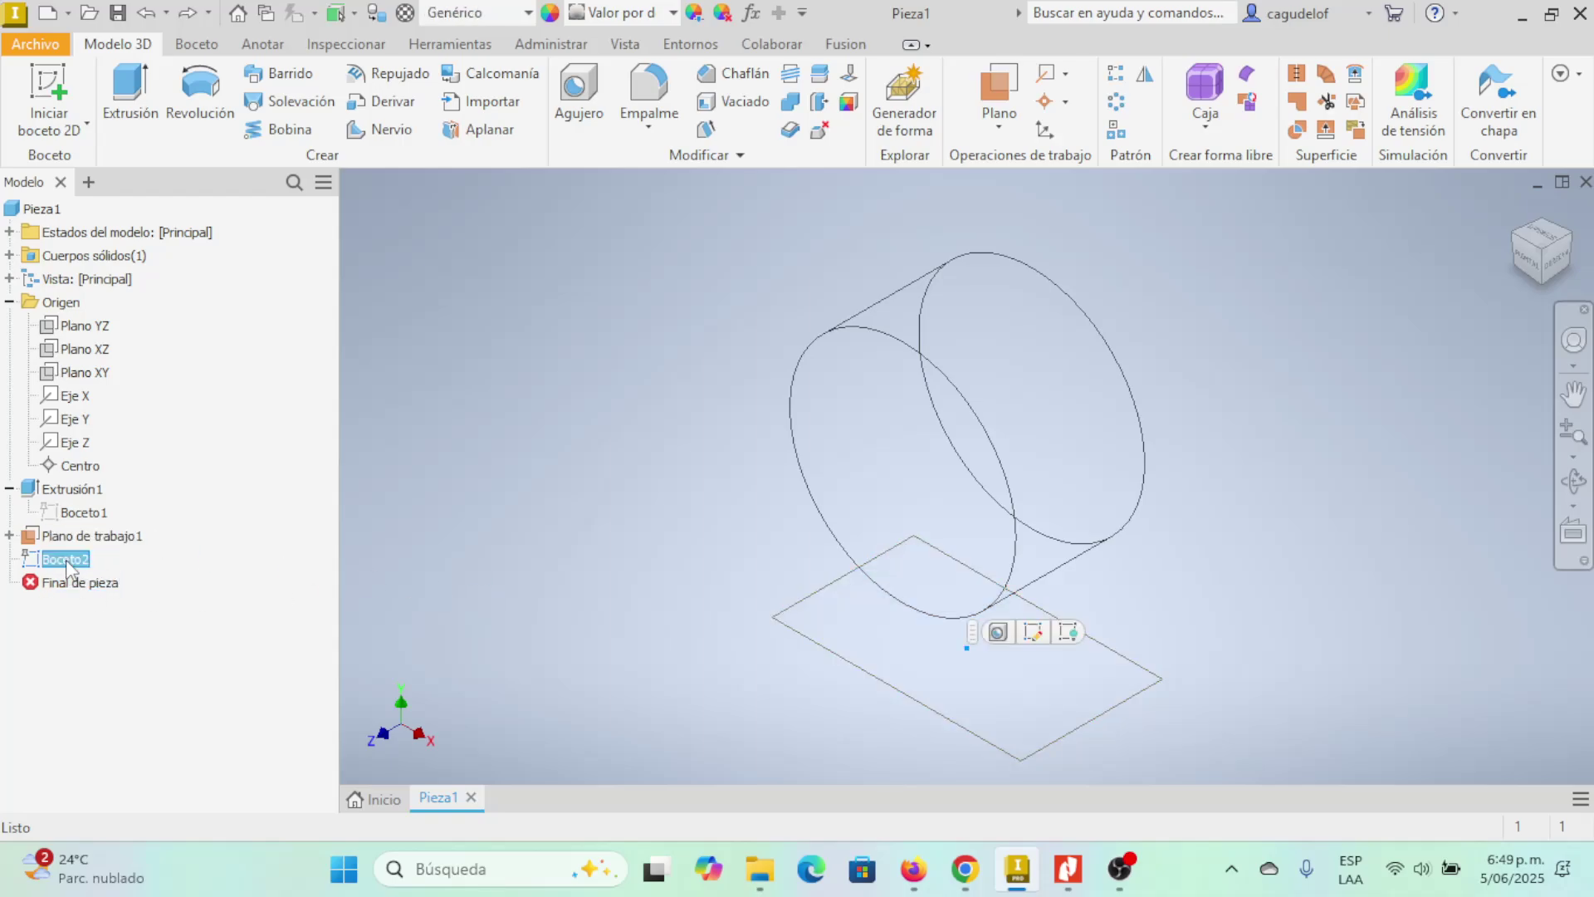
{"action": "right_click", "coordinate": [66, 562]}
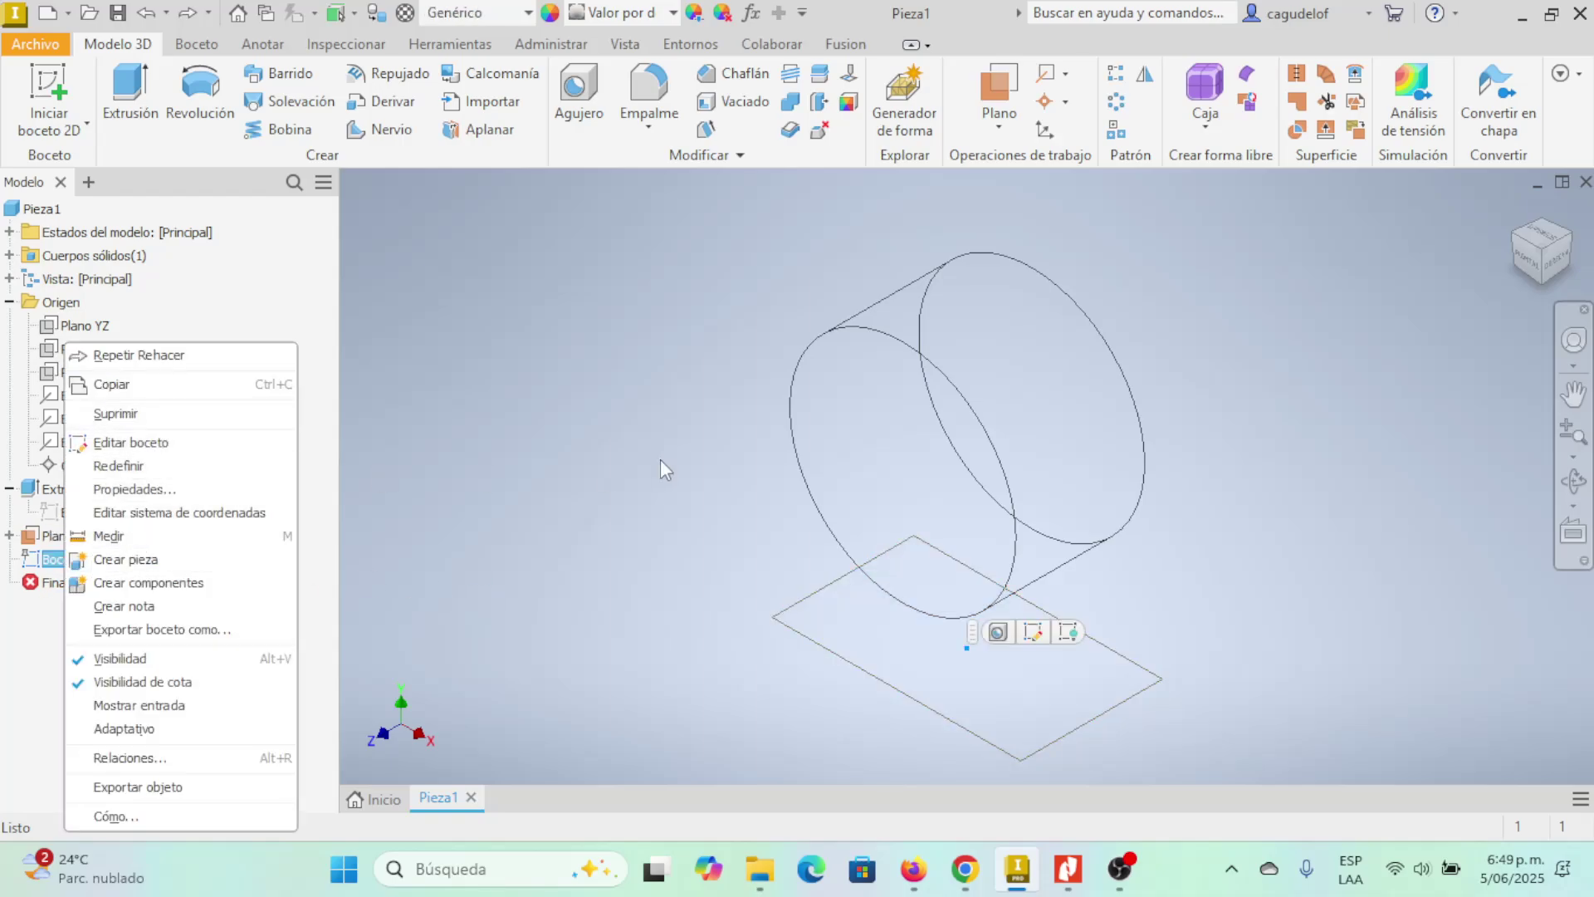
{"action": "left_click", "coordinate": [664, 469]}
{"action": "left_click", "coordinate": [72, 540]}
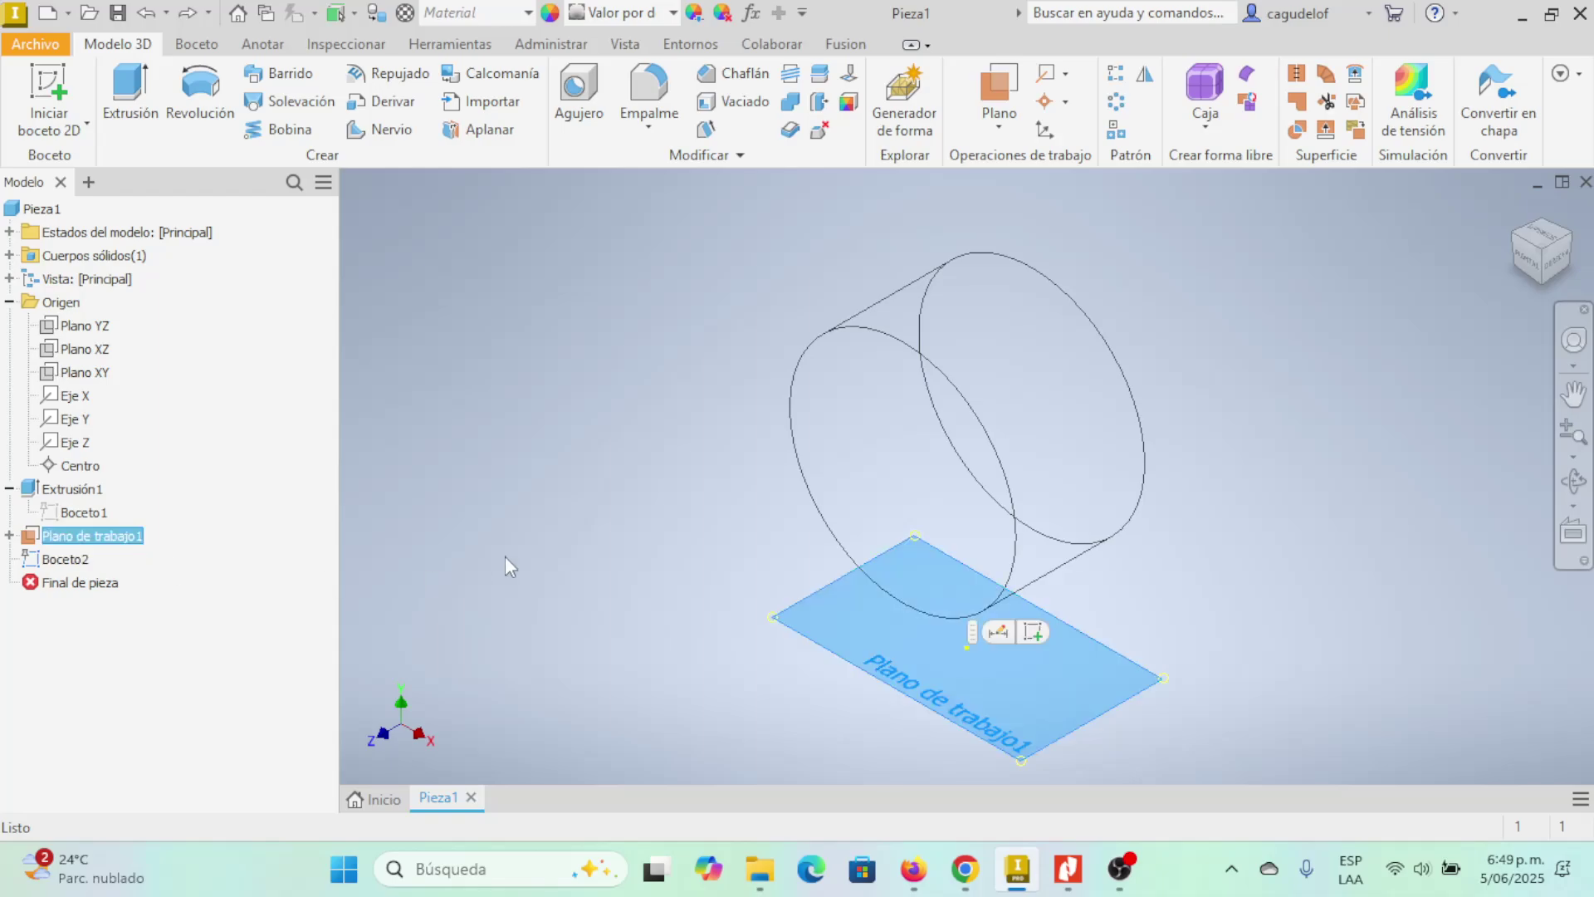
{"action": "left_click", "coordinate": [505, 556]}
{"action": "left_click", "coordinate": [76, 553]}
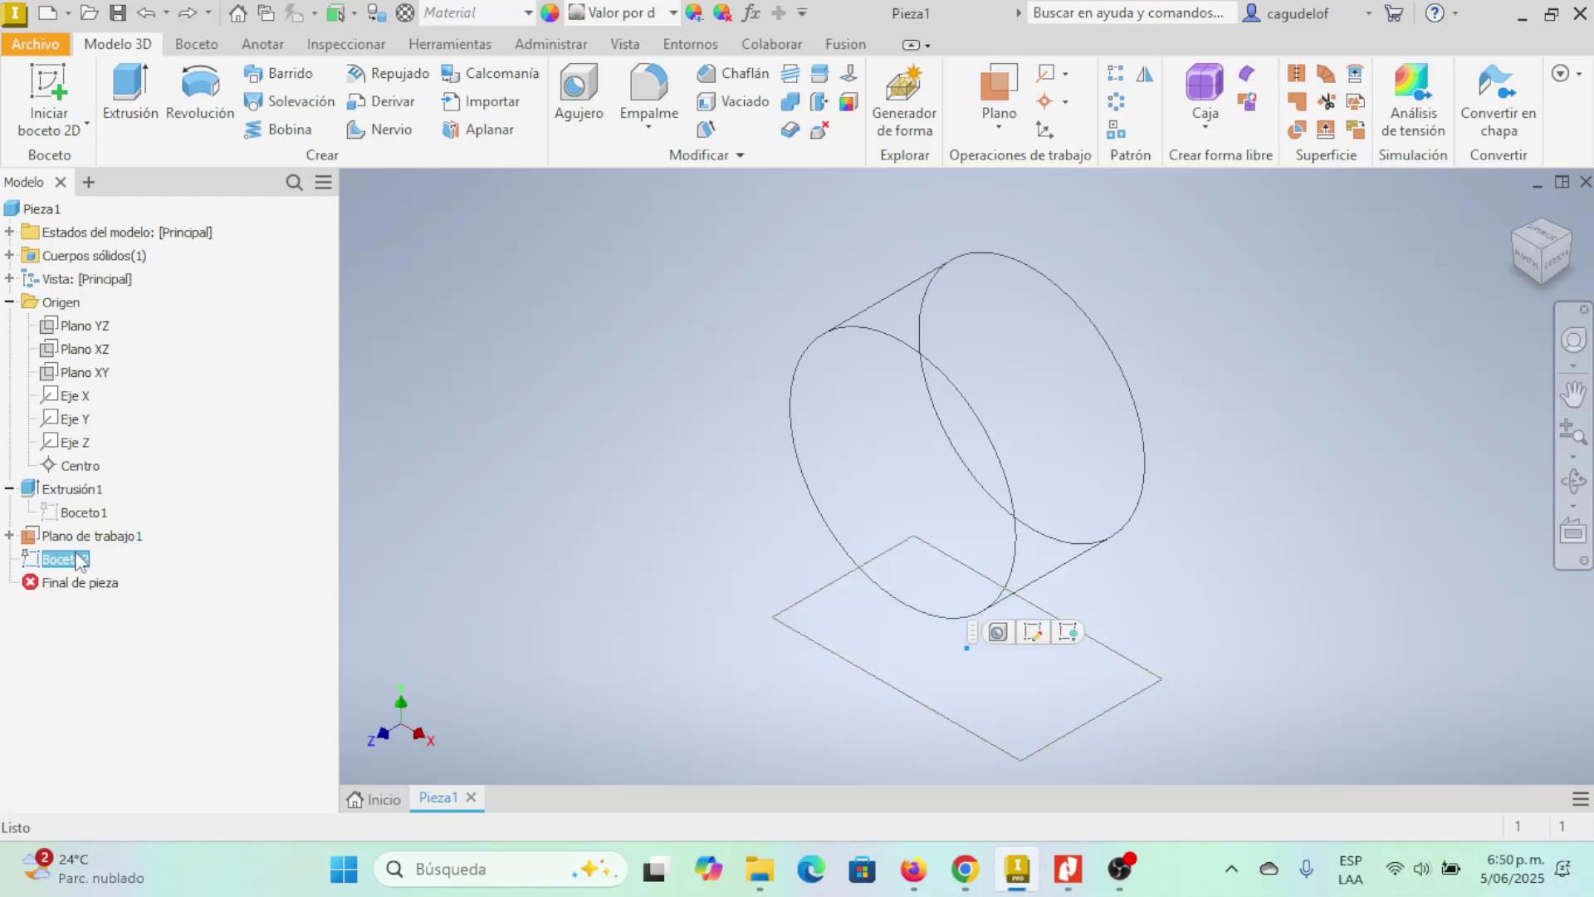
{"action": "left_click", "coordinate": [500, 492]}
{"action": "left_click", "coordinate": [117, 536]}
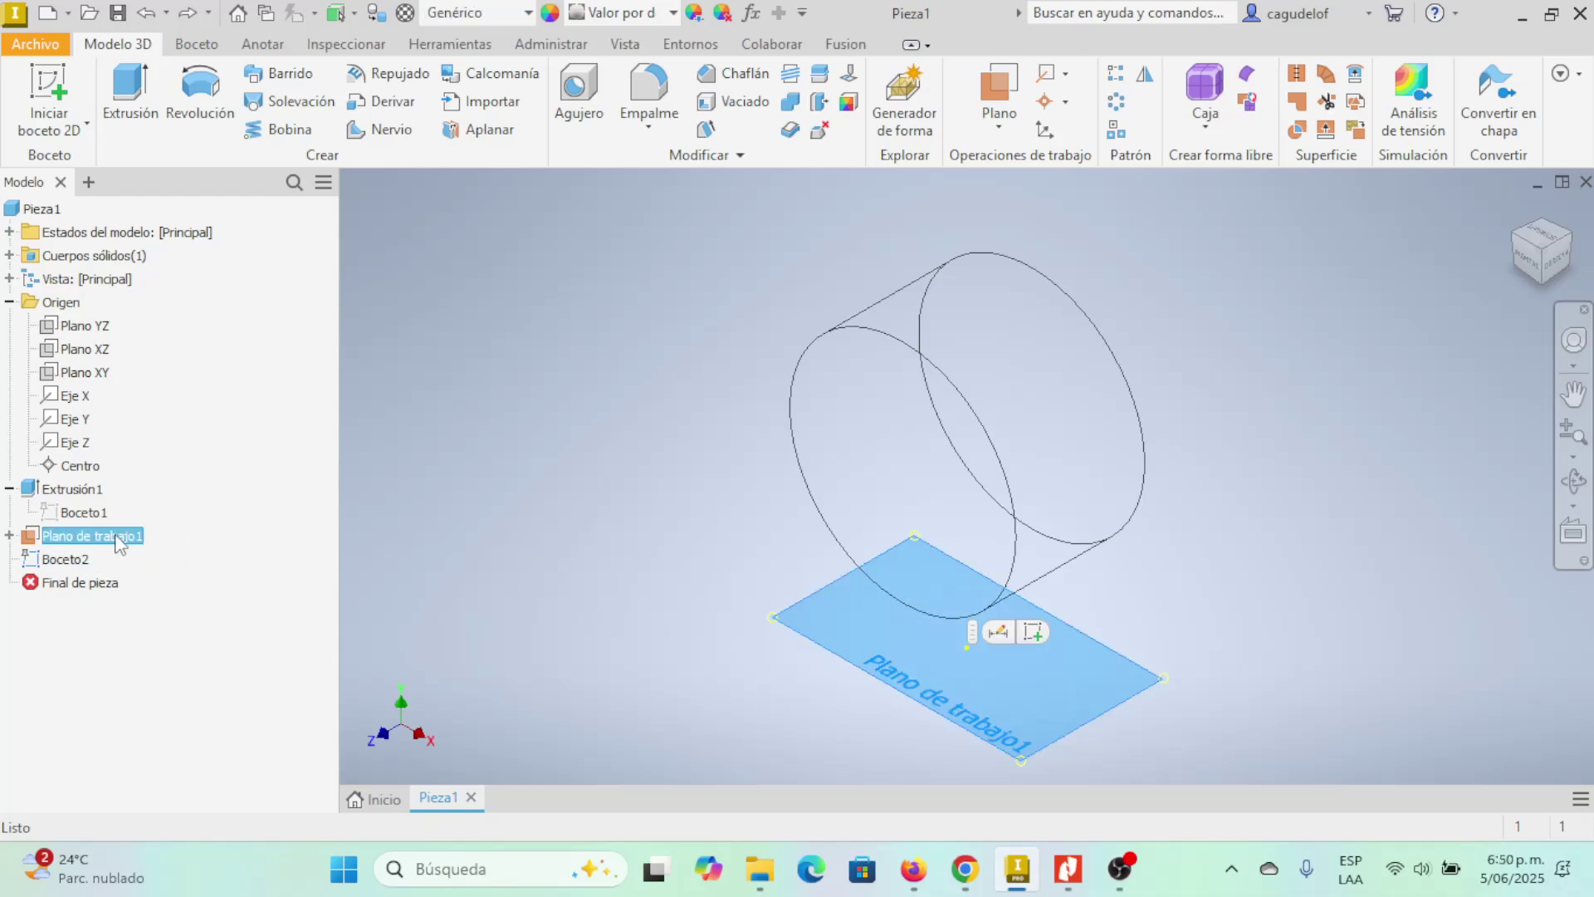
{"action": "right_click", "coordinate": [117, 540]}
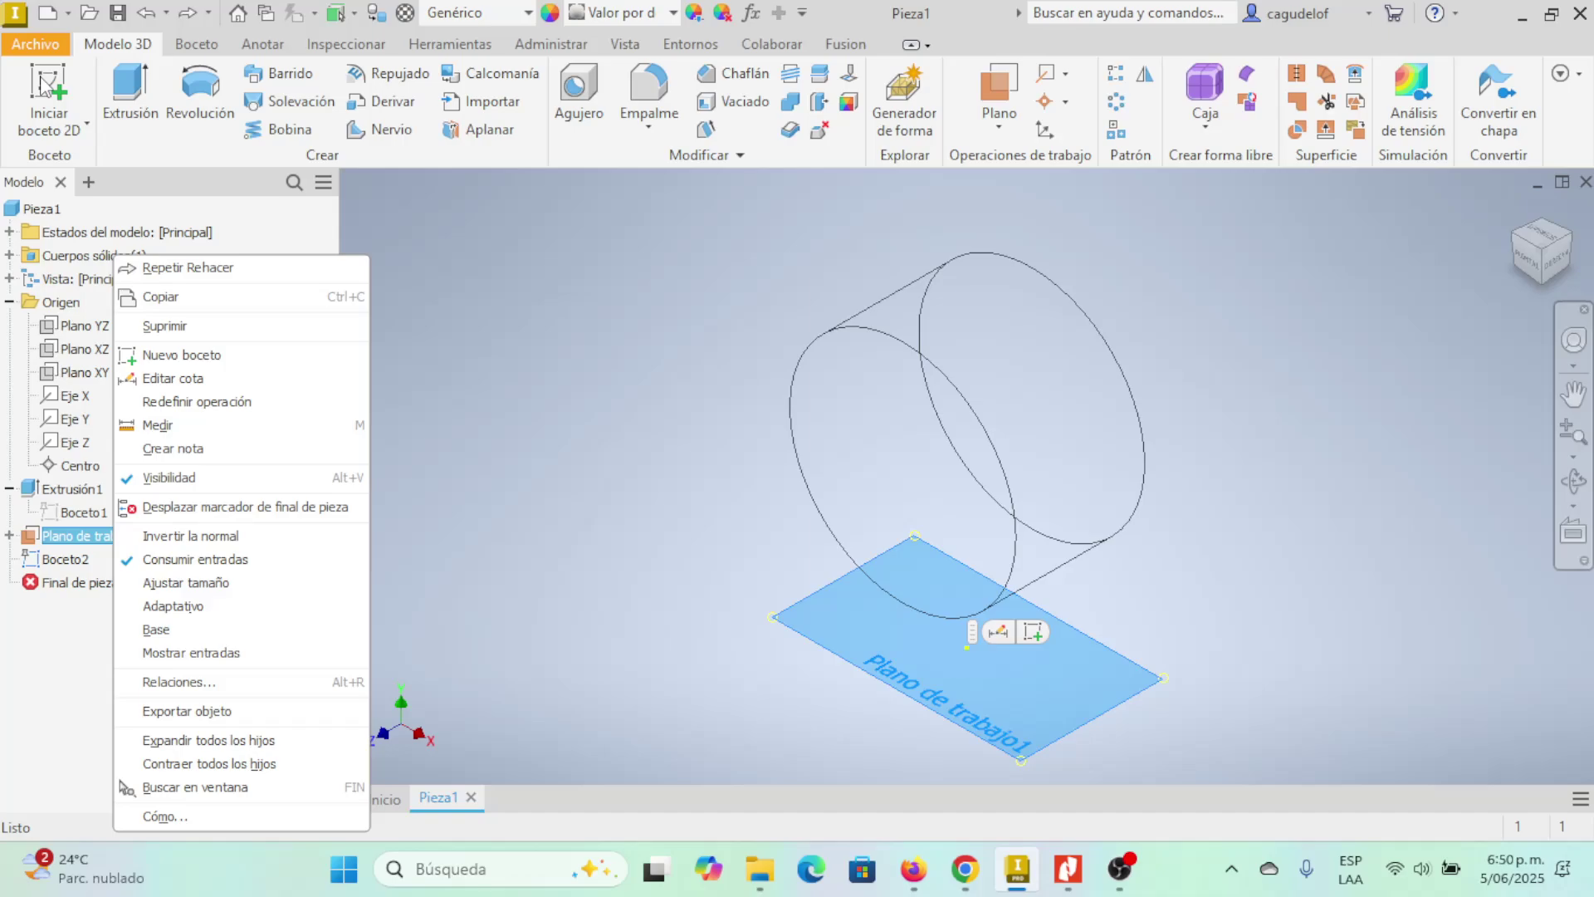
{"action": "left_click", "coordinate": [730, 332]}
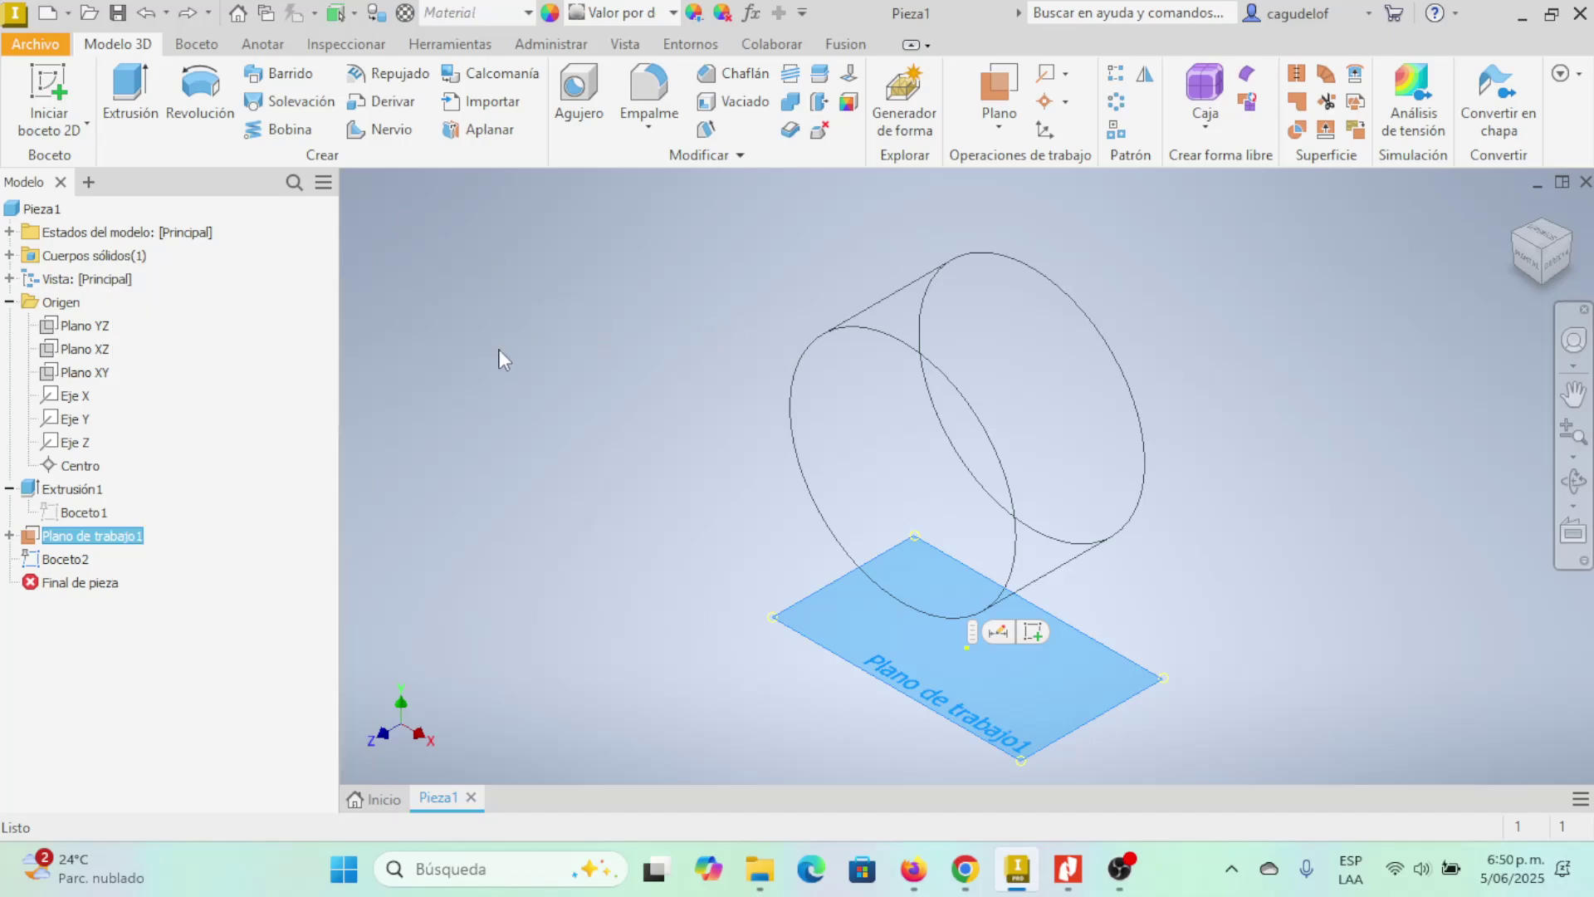
- Reopen Boceto2 for editing and sketch a circle about 123 mm in diameter centred on the sketch origin
{"action": "left_click", "coordinate": [66, 560]}
{"action": "right_click", "coordinate": [75, 572]}
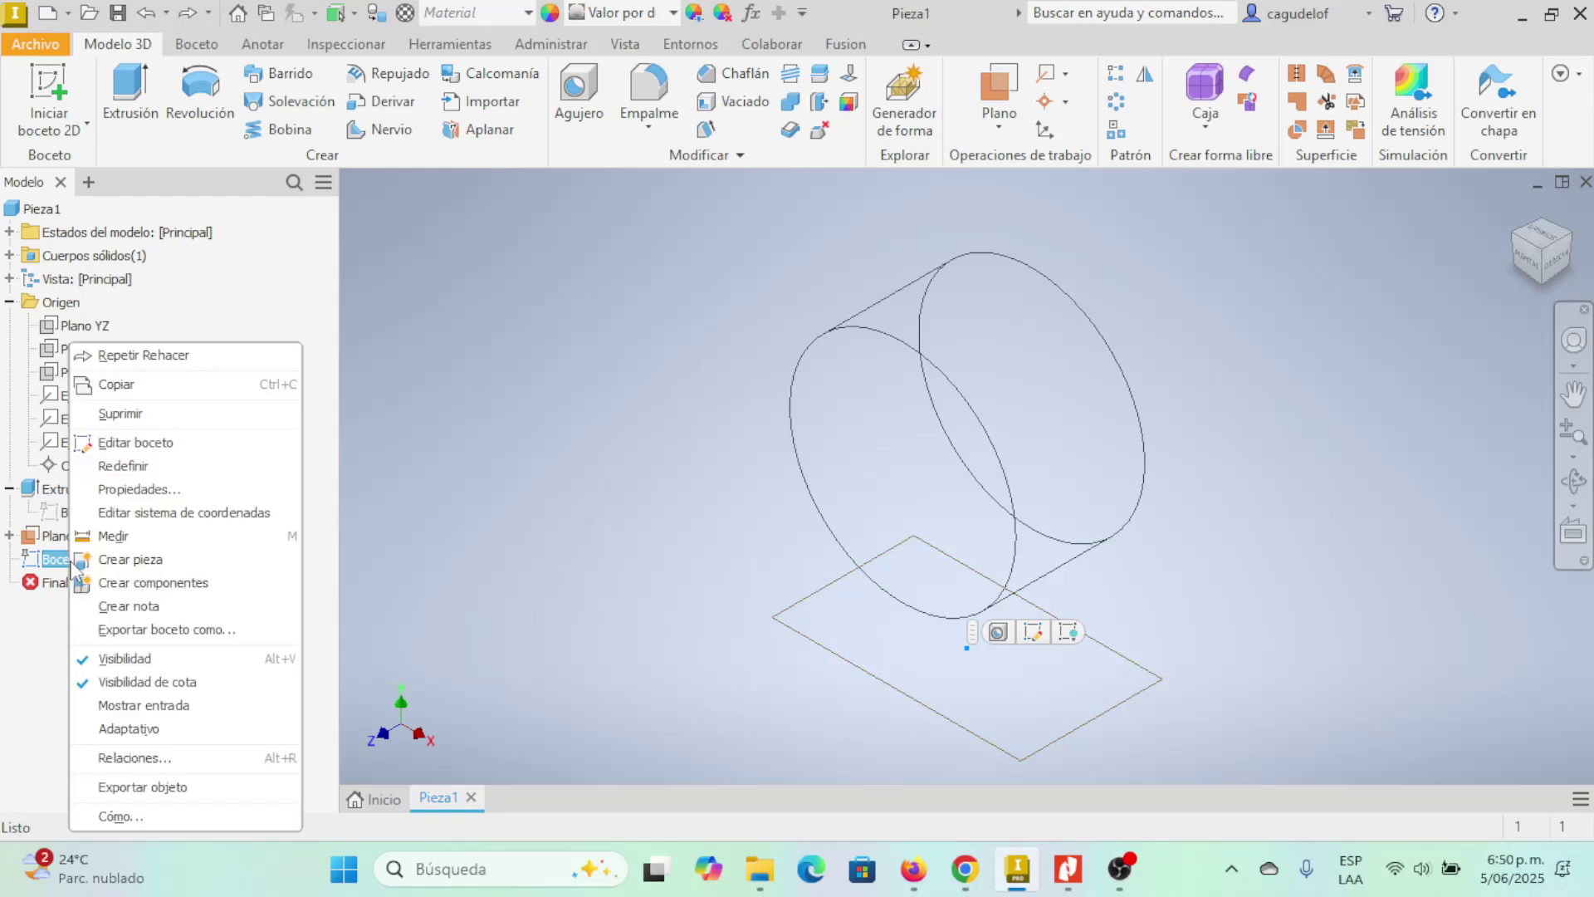
{"action": "left_click", "coordinate": [166, 443]}
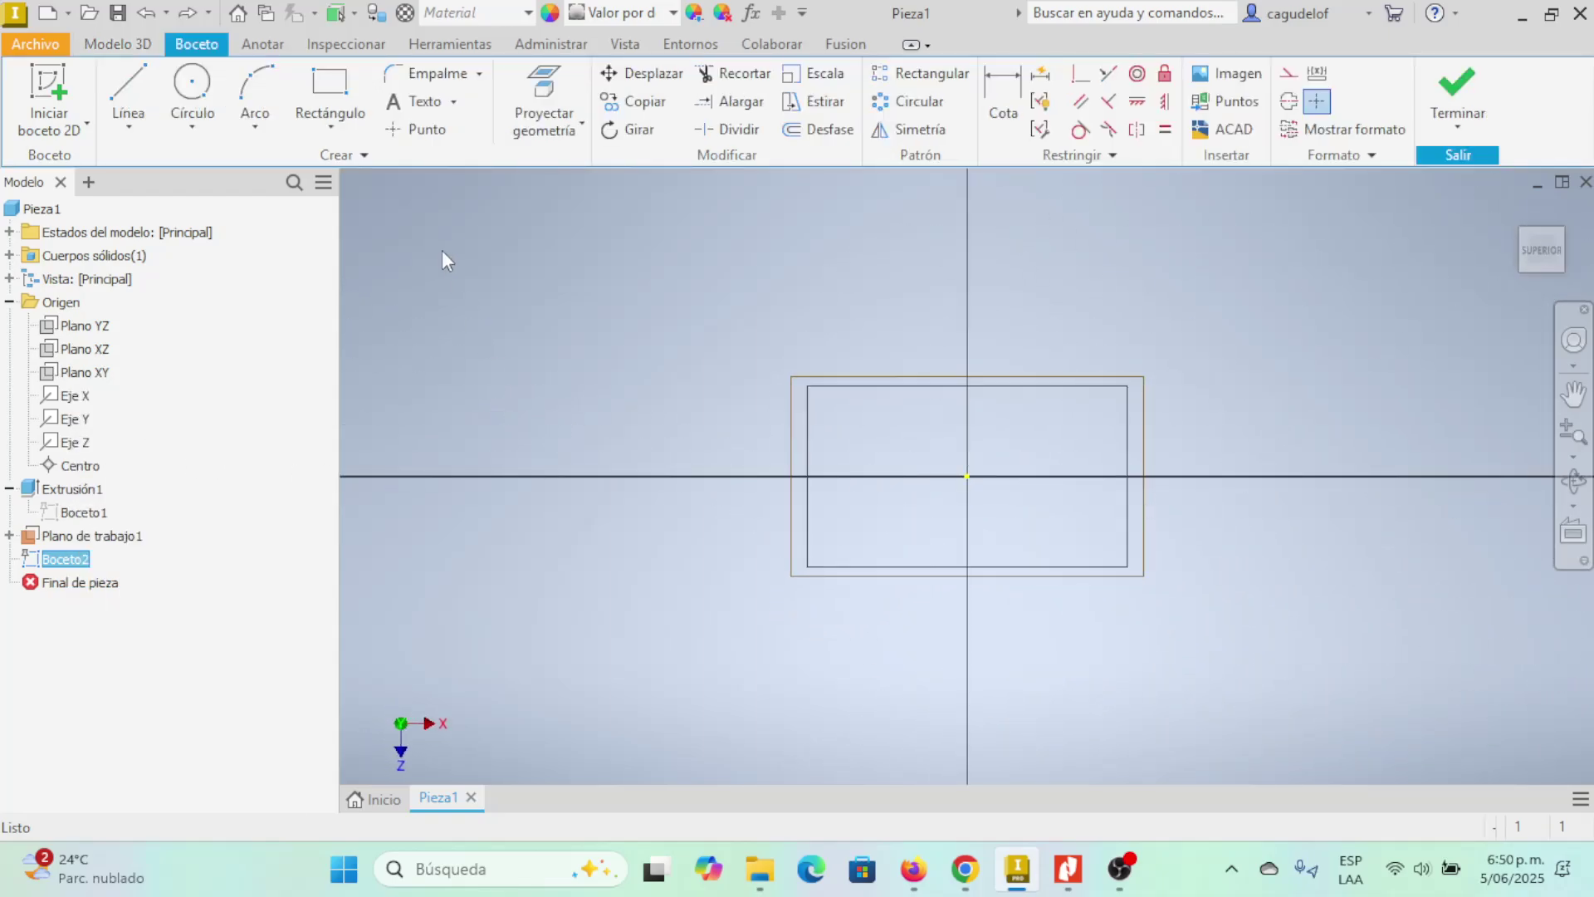
{"action": "middle_click_drag", "start_coordinate": [711, 342], "coordinate": [616, 352]}
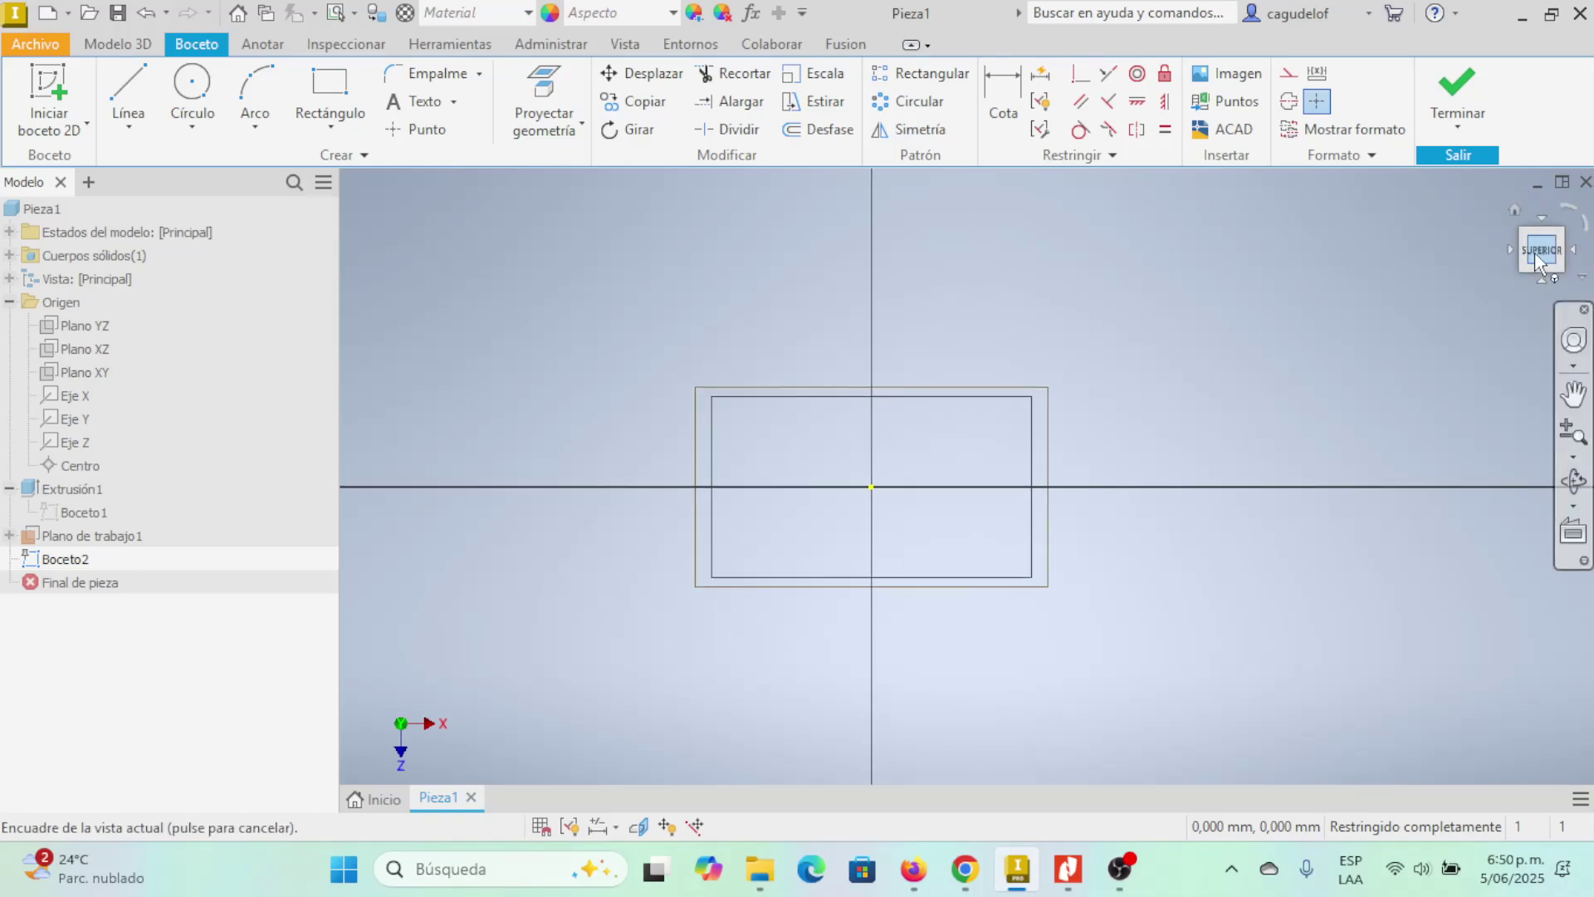
{"action": "left_click", "coordinate": [193, 83]}
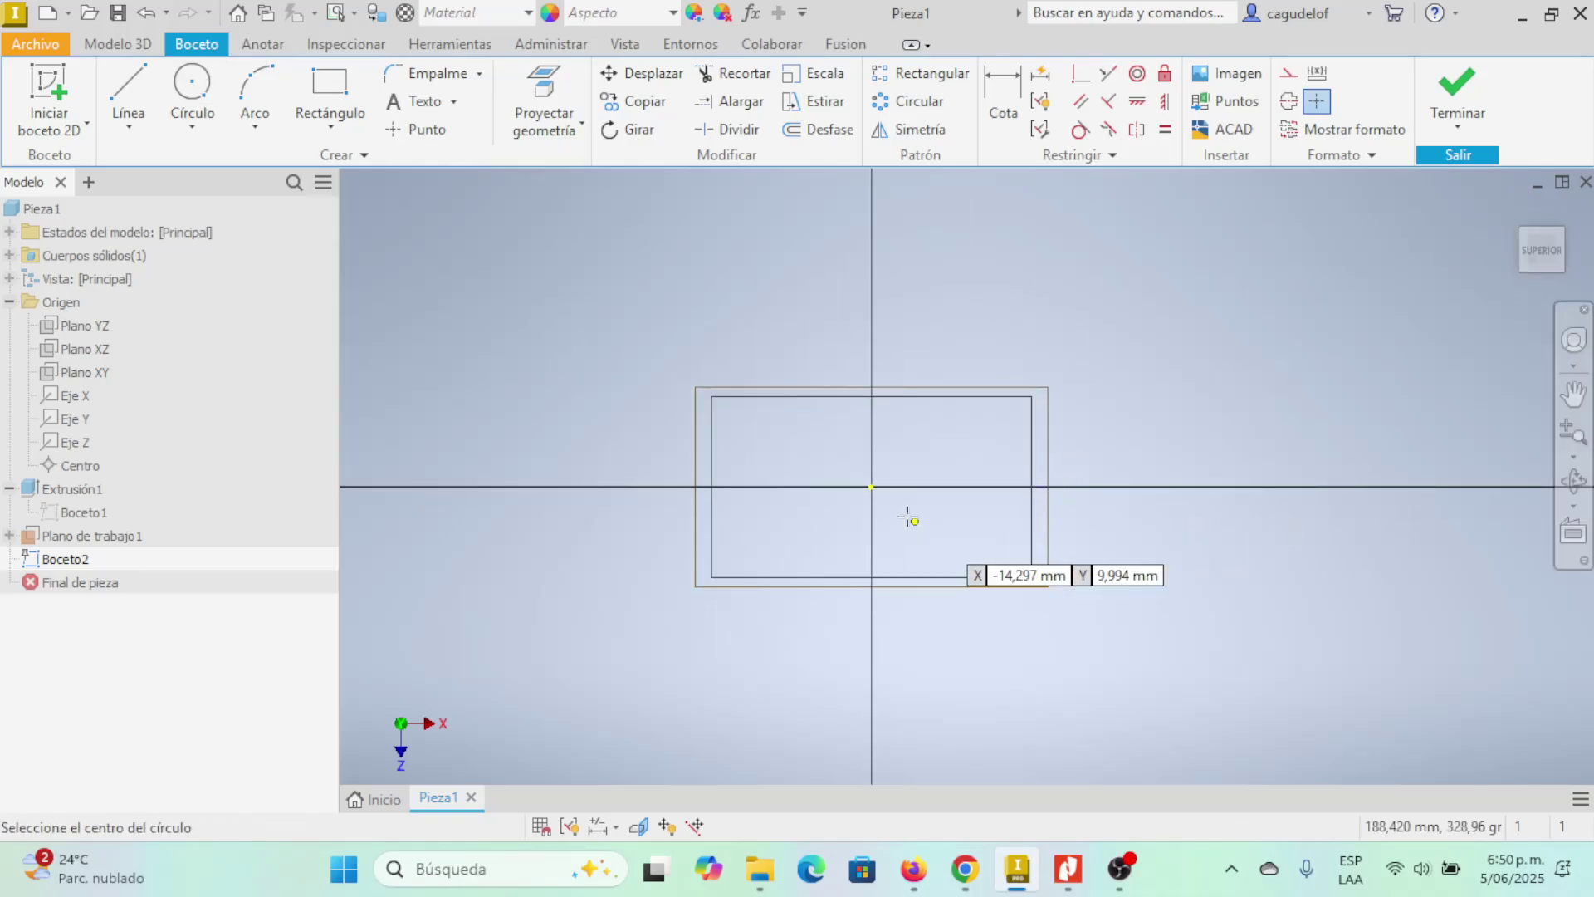
{"action": "left_click", "coordinate": [871, 486]}
{"action": "left_click", "coordinate": [1048, 299]}
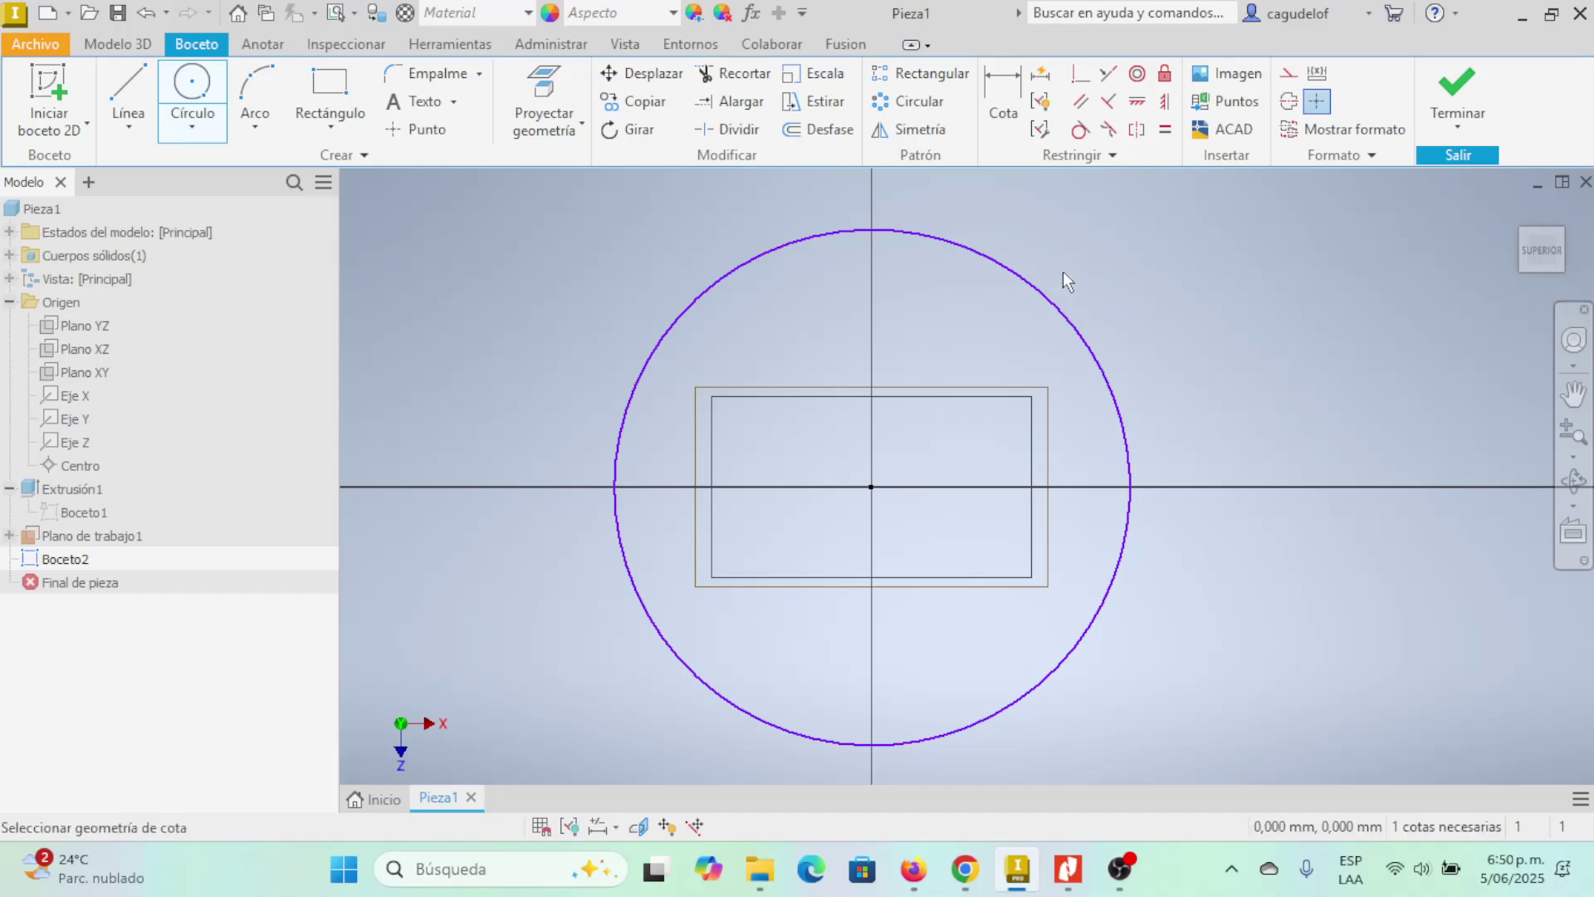
- Dimension the circle's diameter as 80 mm
{"action": "left_click", "coordinate": [1032, 282]}
{"action": "left_click", "coordinate": [1105, 261]}
{"action": "type", "text": "80"}
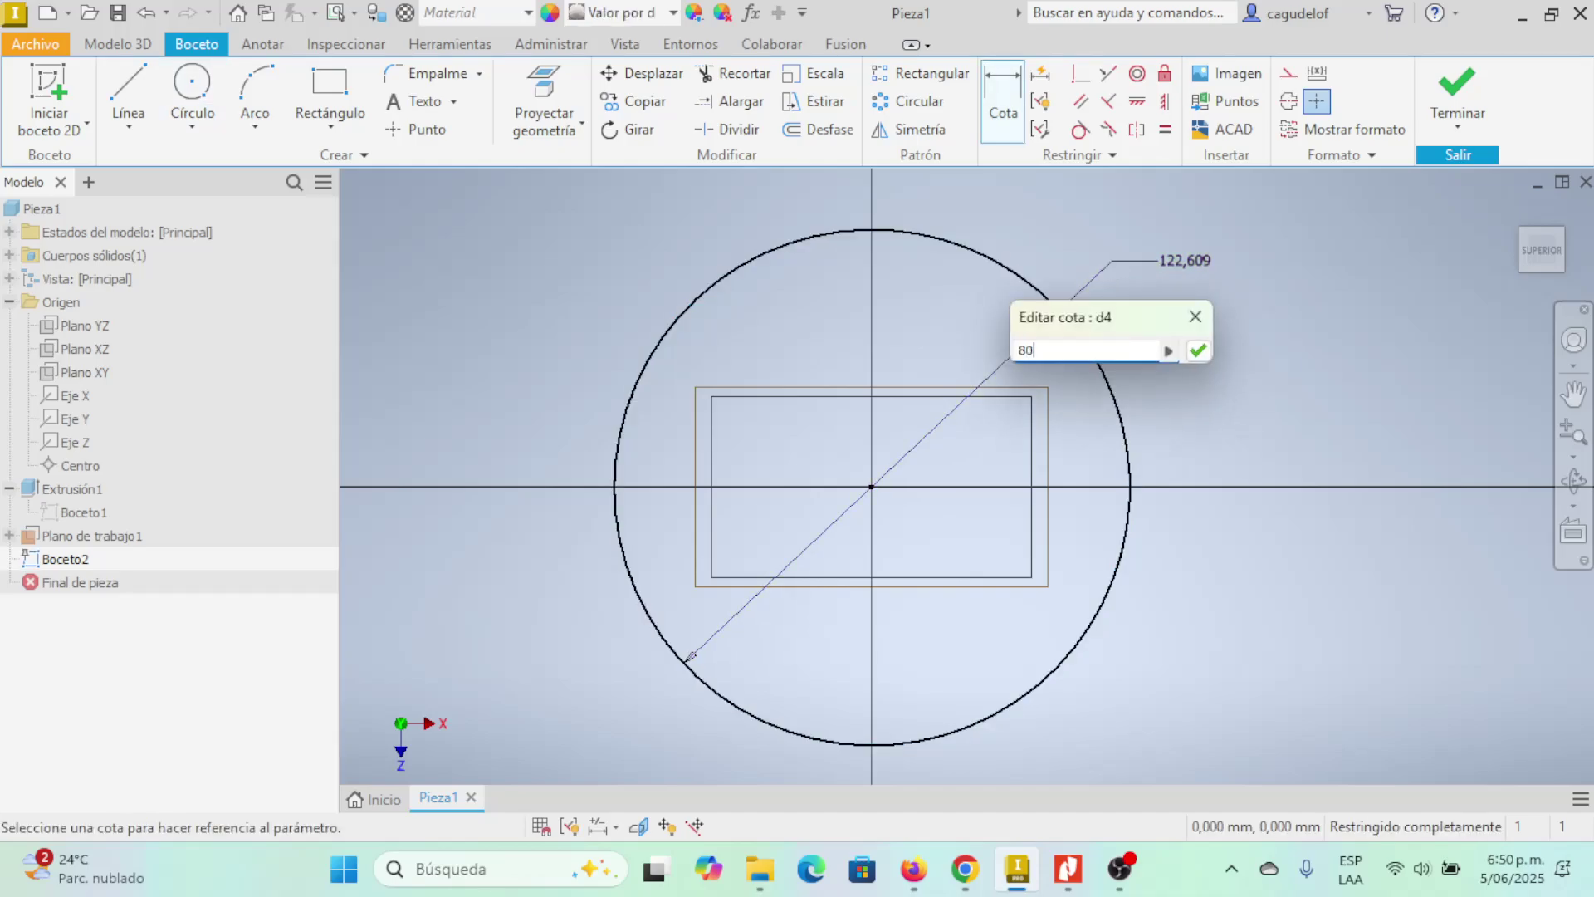
{"action": "key", "text": "Return"}
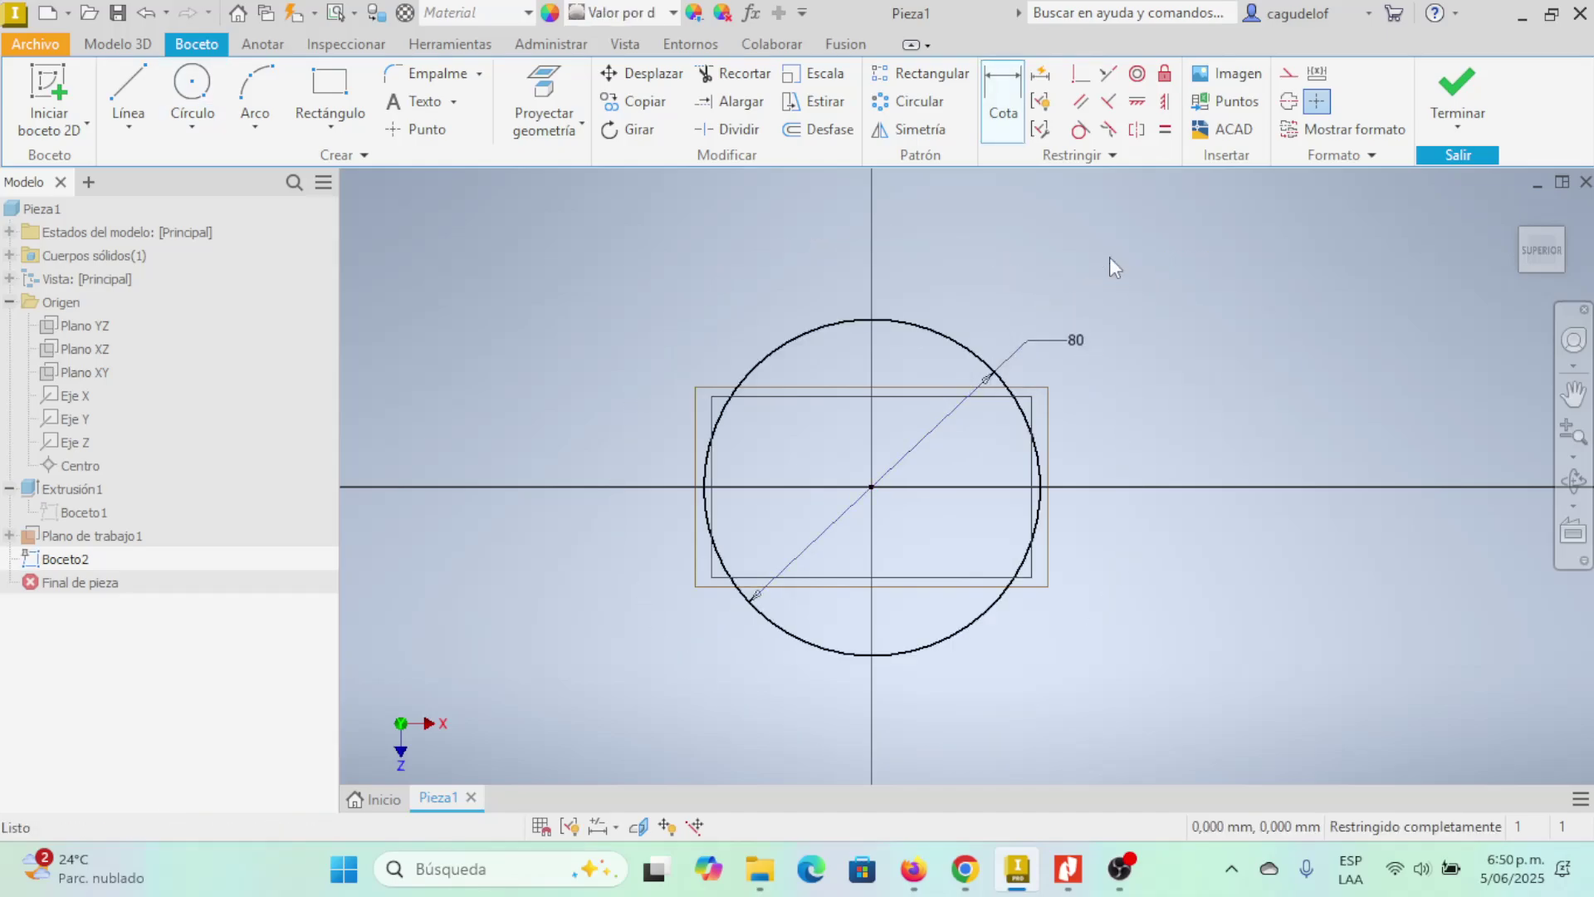
- Check the flange thickness in the PDF drawing and extrude the 80 mm circle 10 mm upward towards the cylinder
{"action": "left_click", "coordinate": [137, 45]}
{"action": "left_click", "coordinate": [128, 83]}
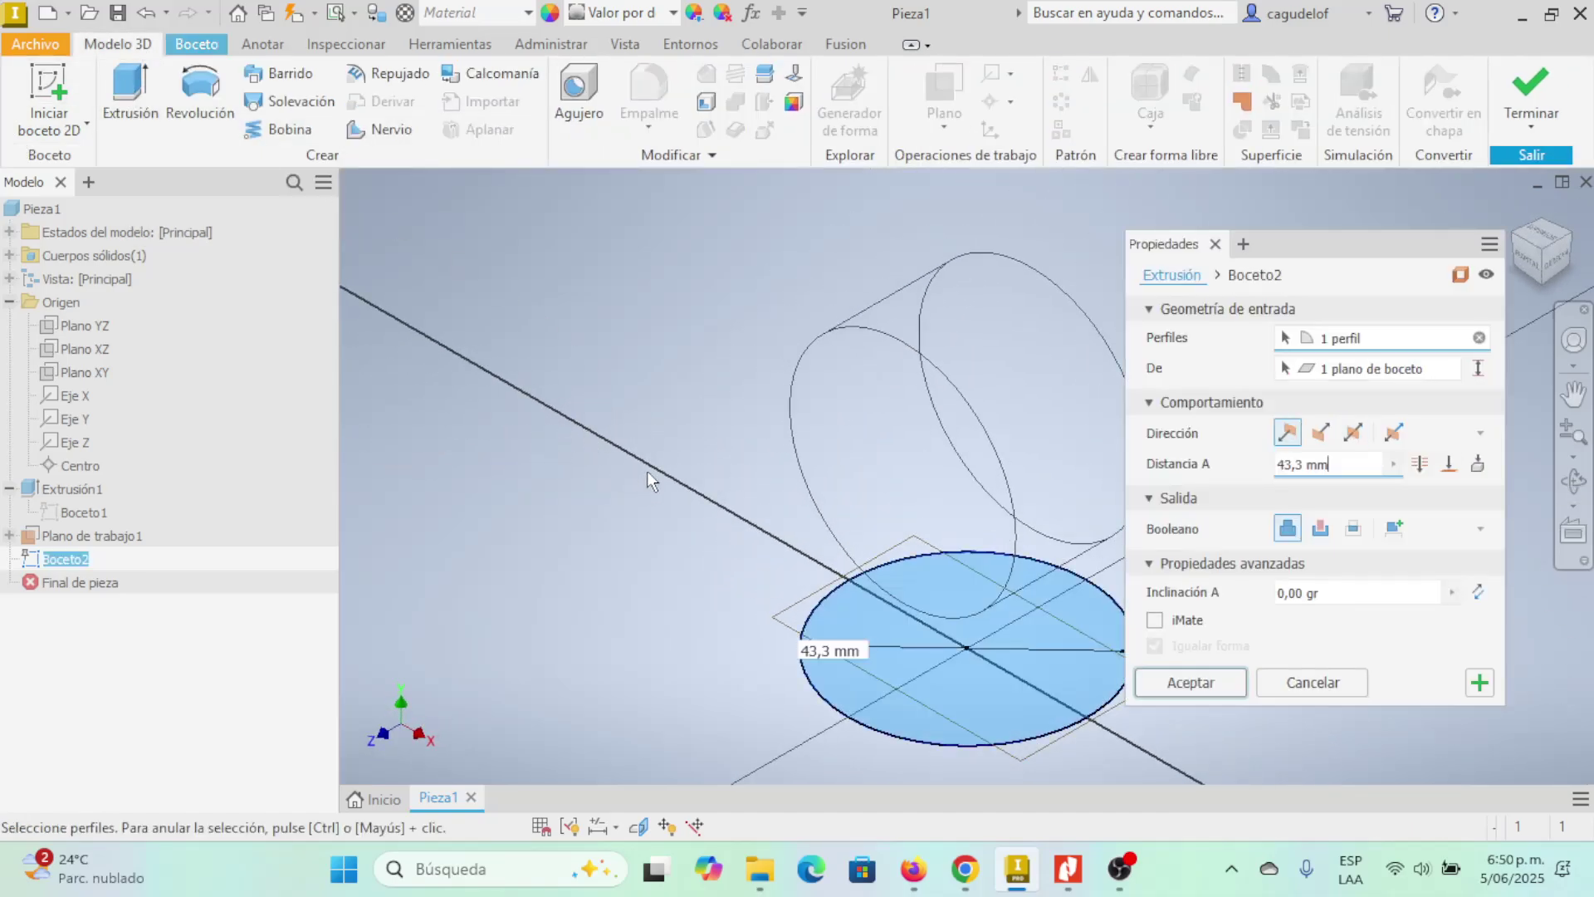
{"action": "scroll", "coordinate": [574, 374], "scroll_direction": "down", "scroll_amount": 2}
{"action": "scroll", "coordinate": [614, 439], "scroll_direction": "down", "scroll_amount": 2}
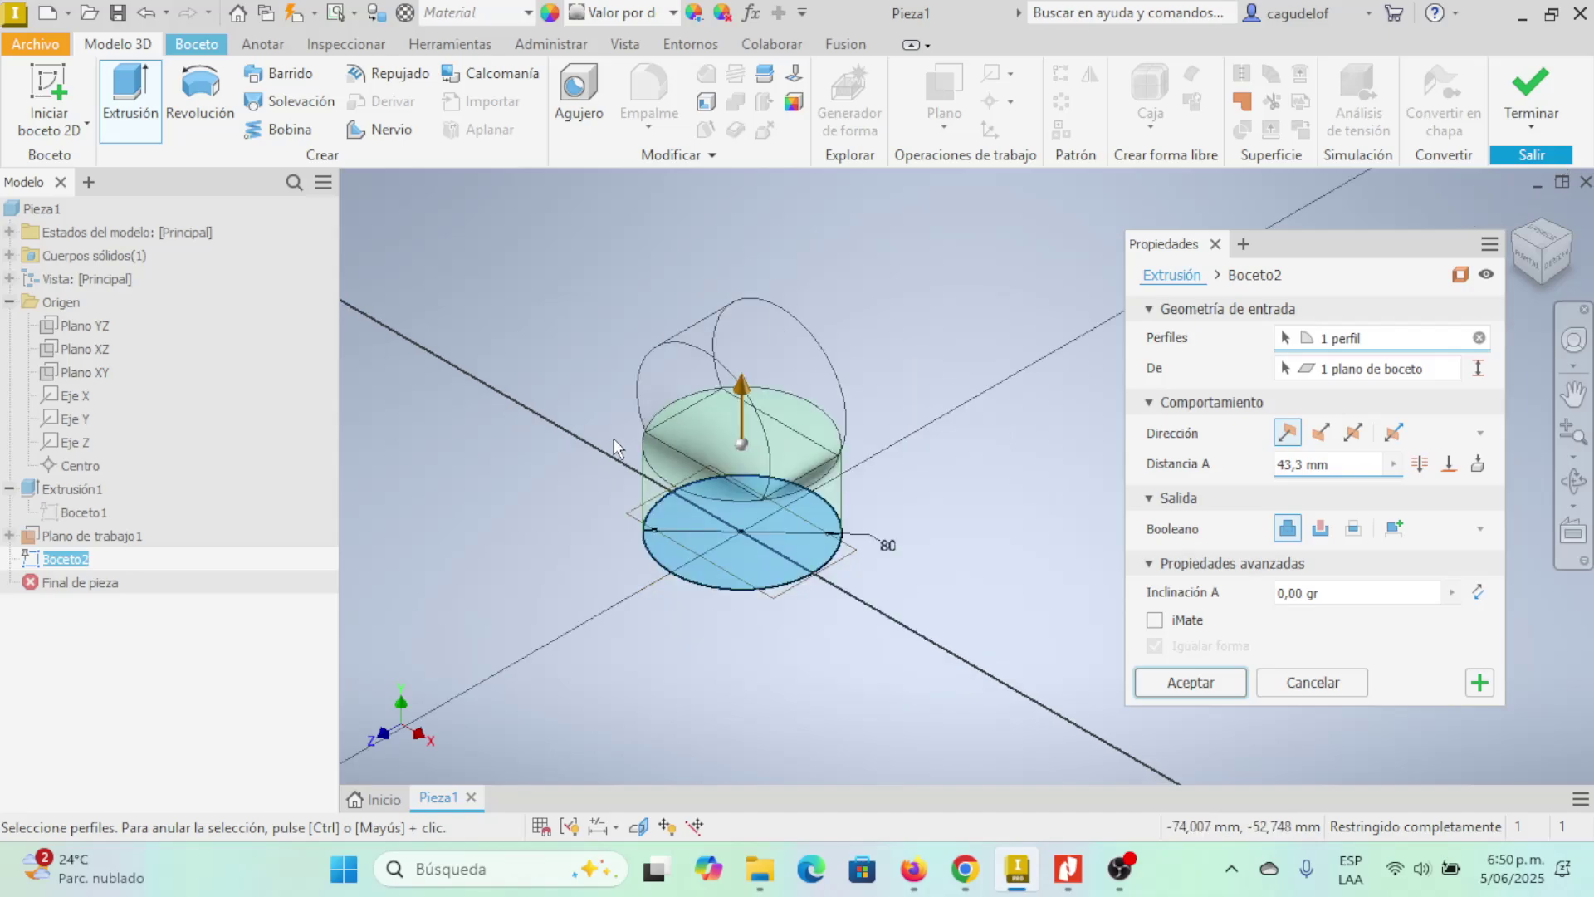
{"action": "scroll", "coordinate": [897, 528], "scroll_direction": "up", "scroll_amount": 2}
{"action": "scroll", "coordinate": [986, 540], "scroll_direction": "up", "scroll_amount": 2}
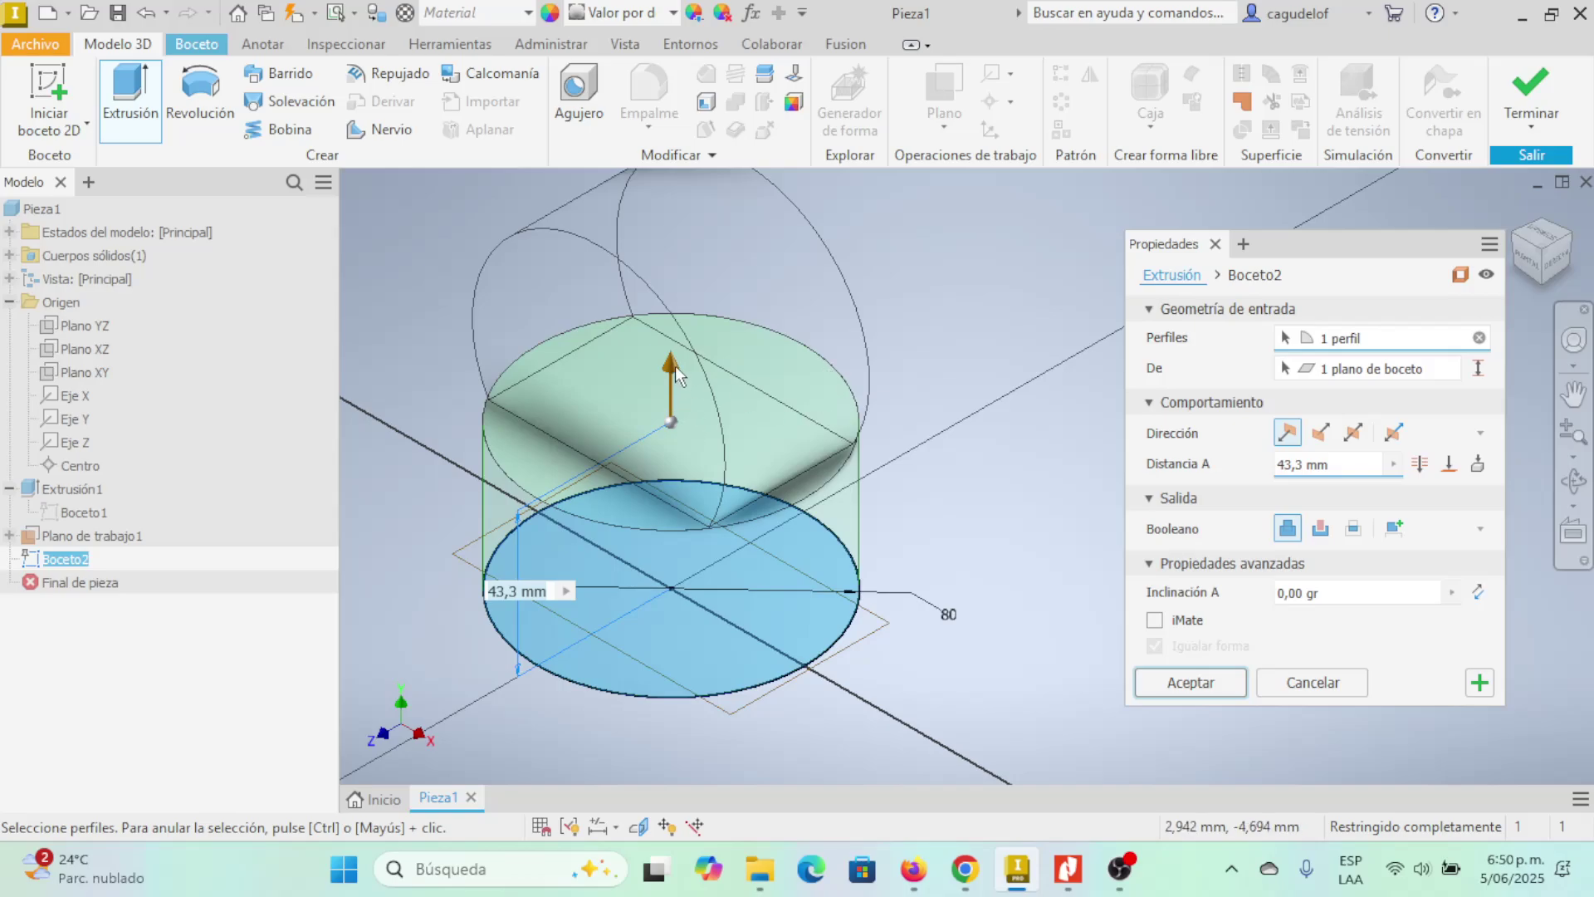
{"action": "left_click", "coordinate": [973, 872]}
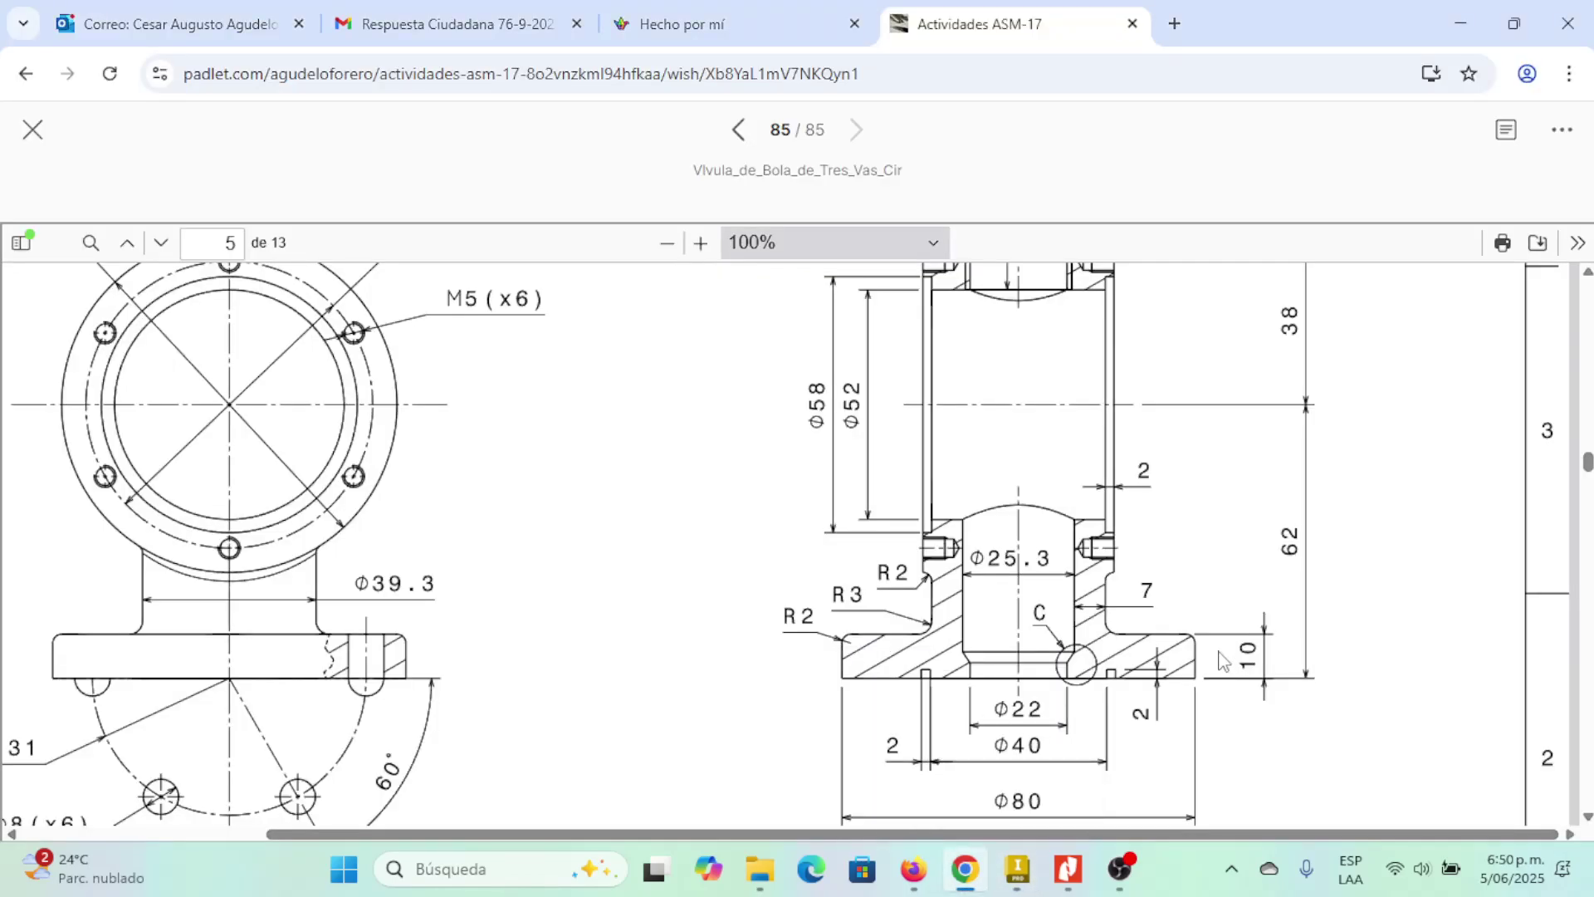
{"action": "key", "text": "alt+Tab"}
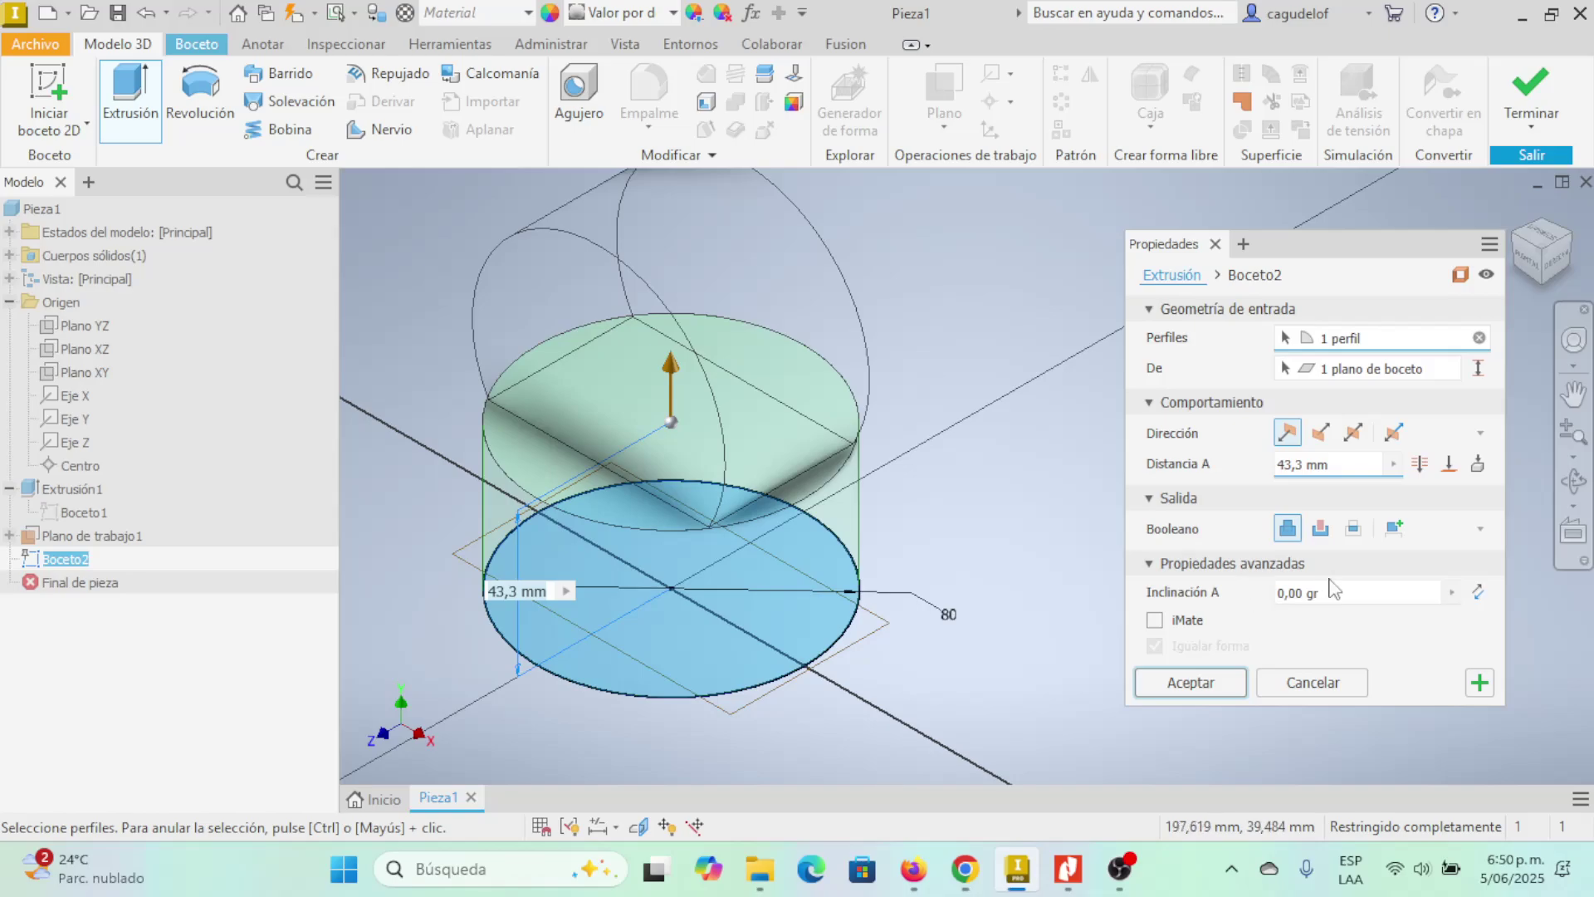
{"action": "type", "text": "10"}
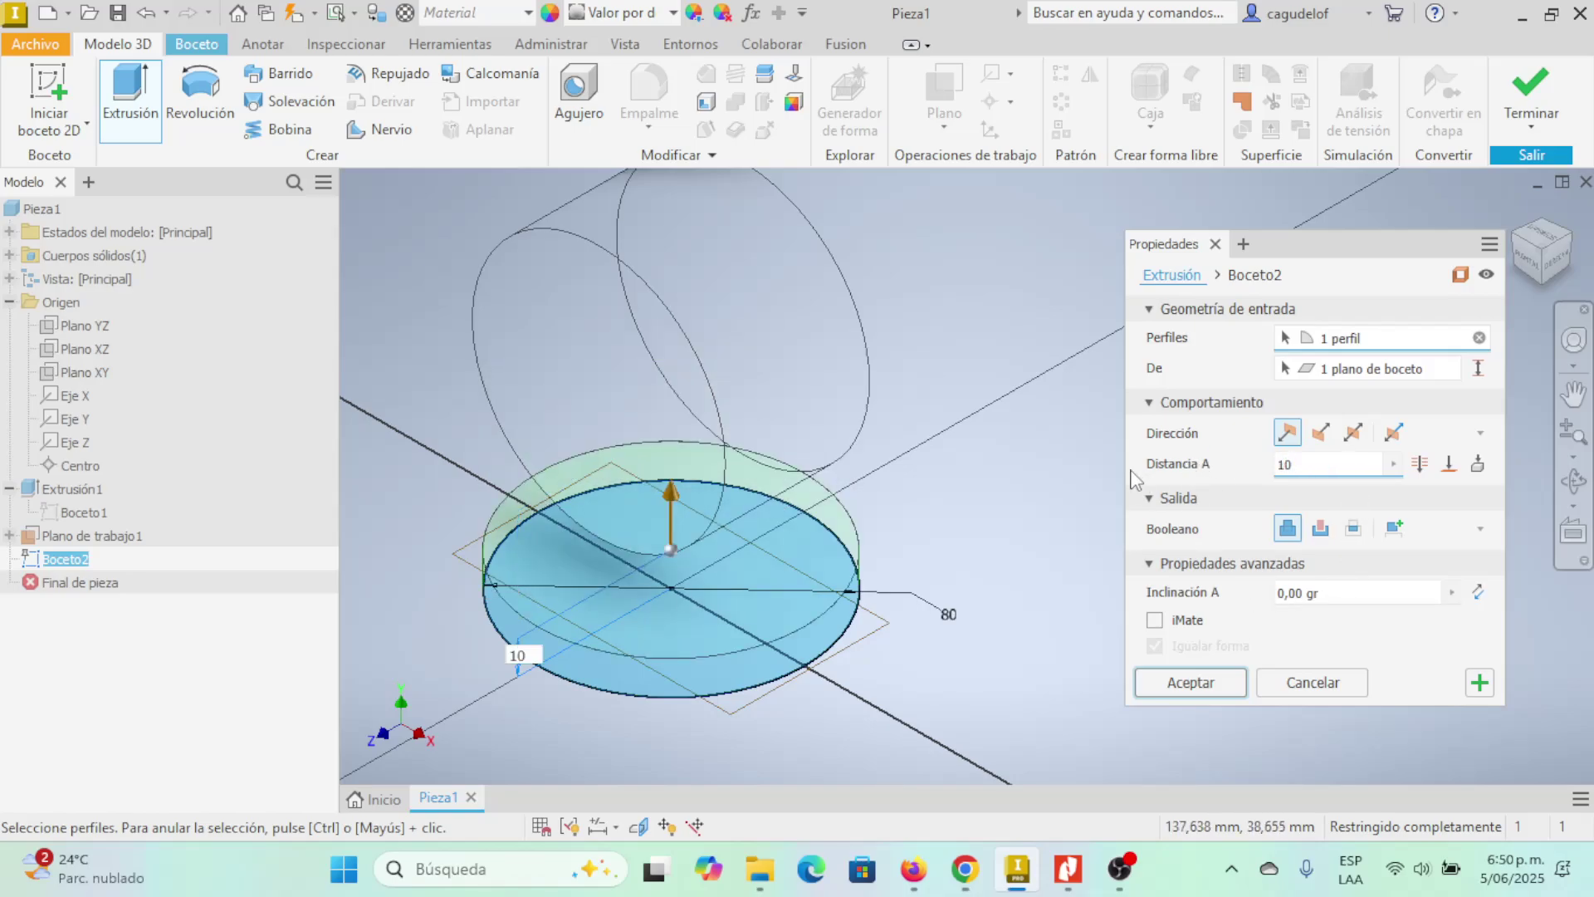
{"action": "left_click", "coordinate": [1195, 686]}
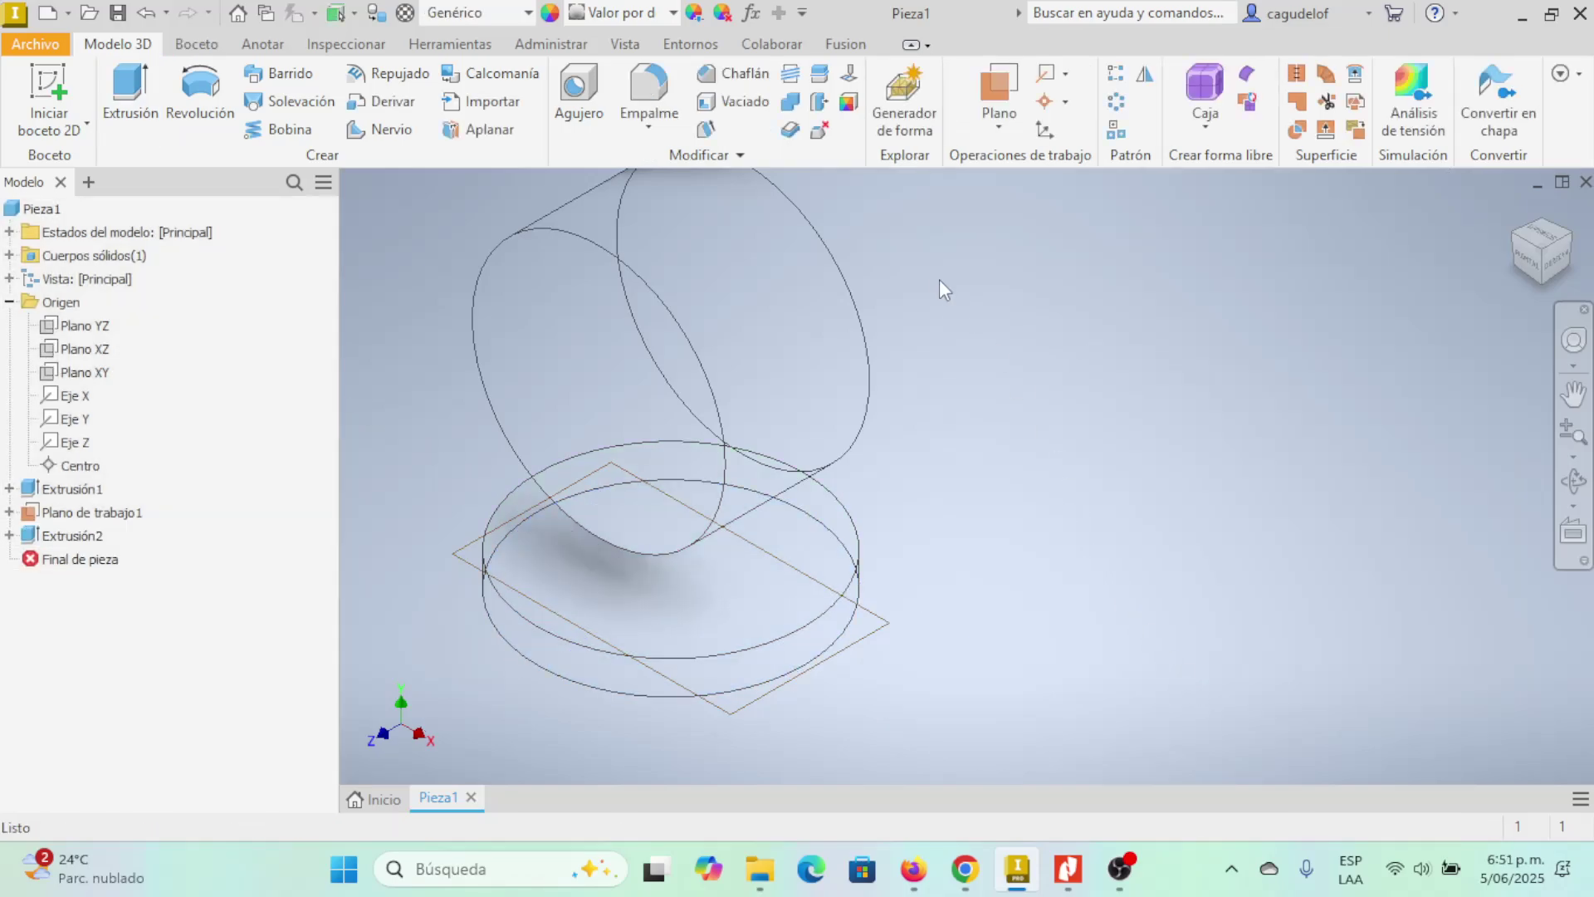
- Change the model's visual style to shaded with edges (Sombreado con aristas)
{"action": "left_click", "coordinate": [624, 44]}
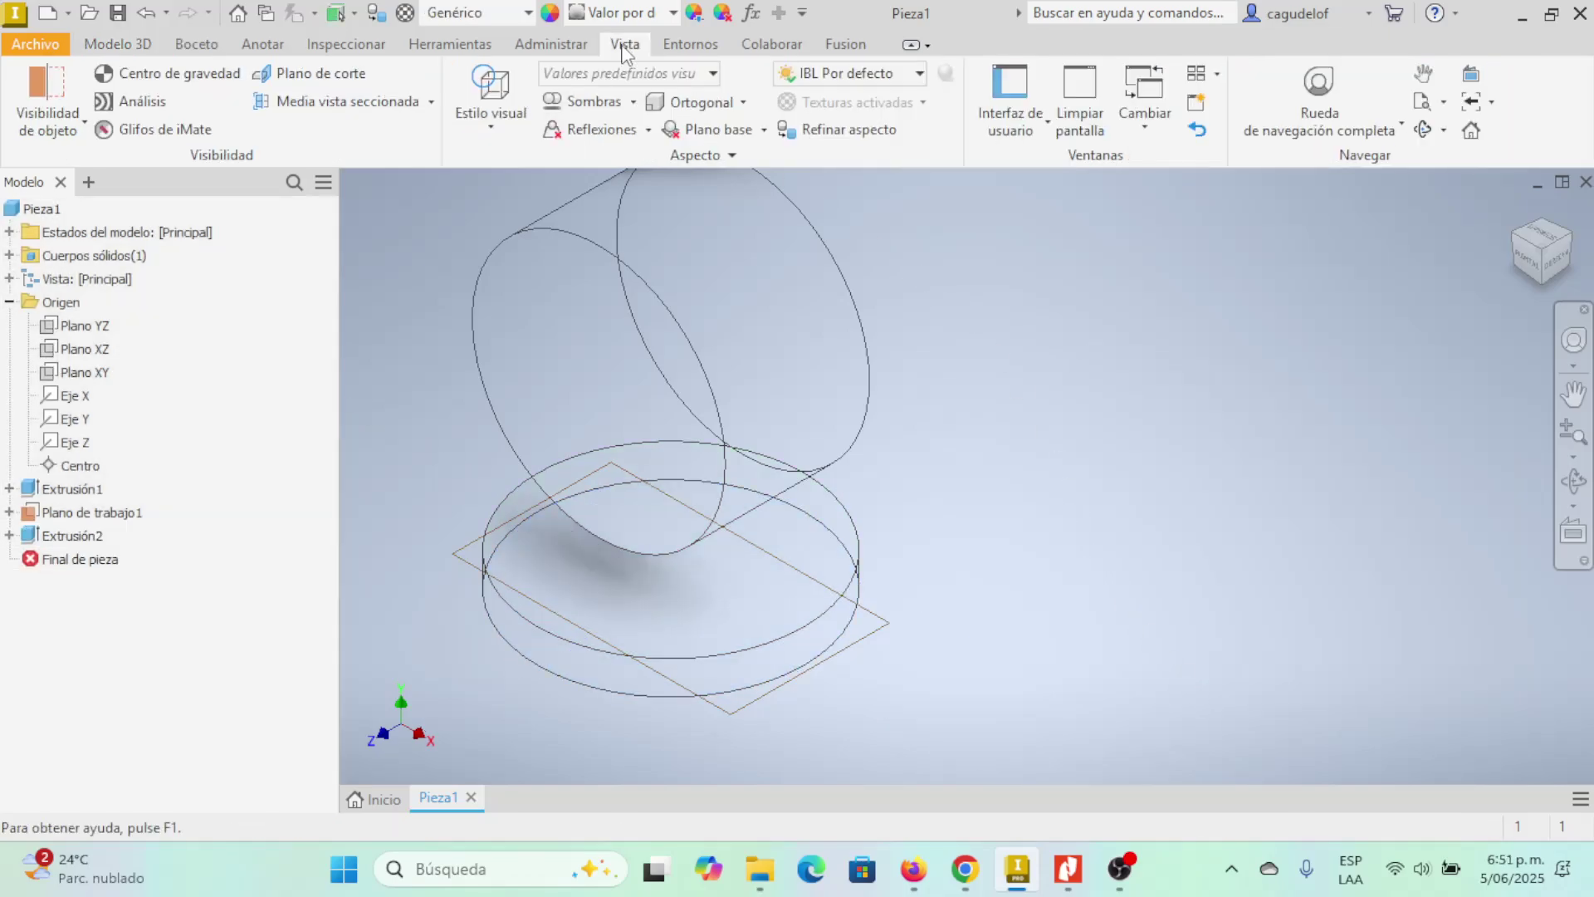
{"action": "left_click", "coordinate": [485, 127]}
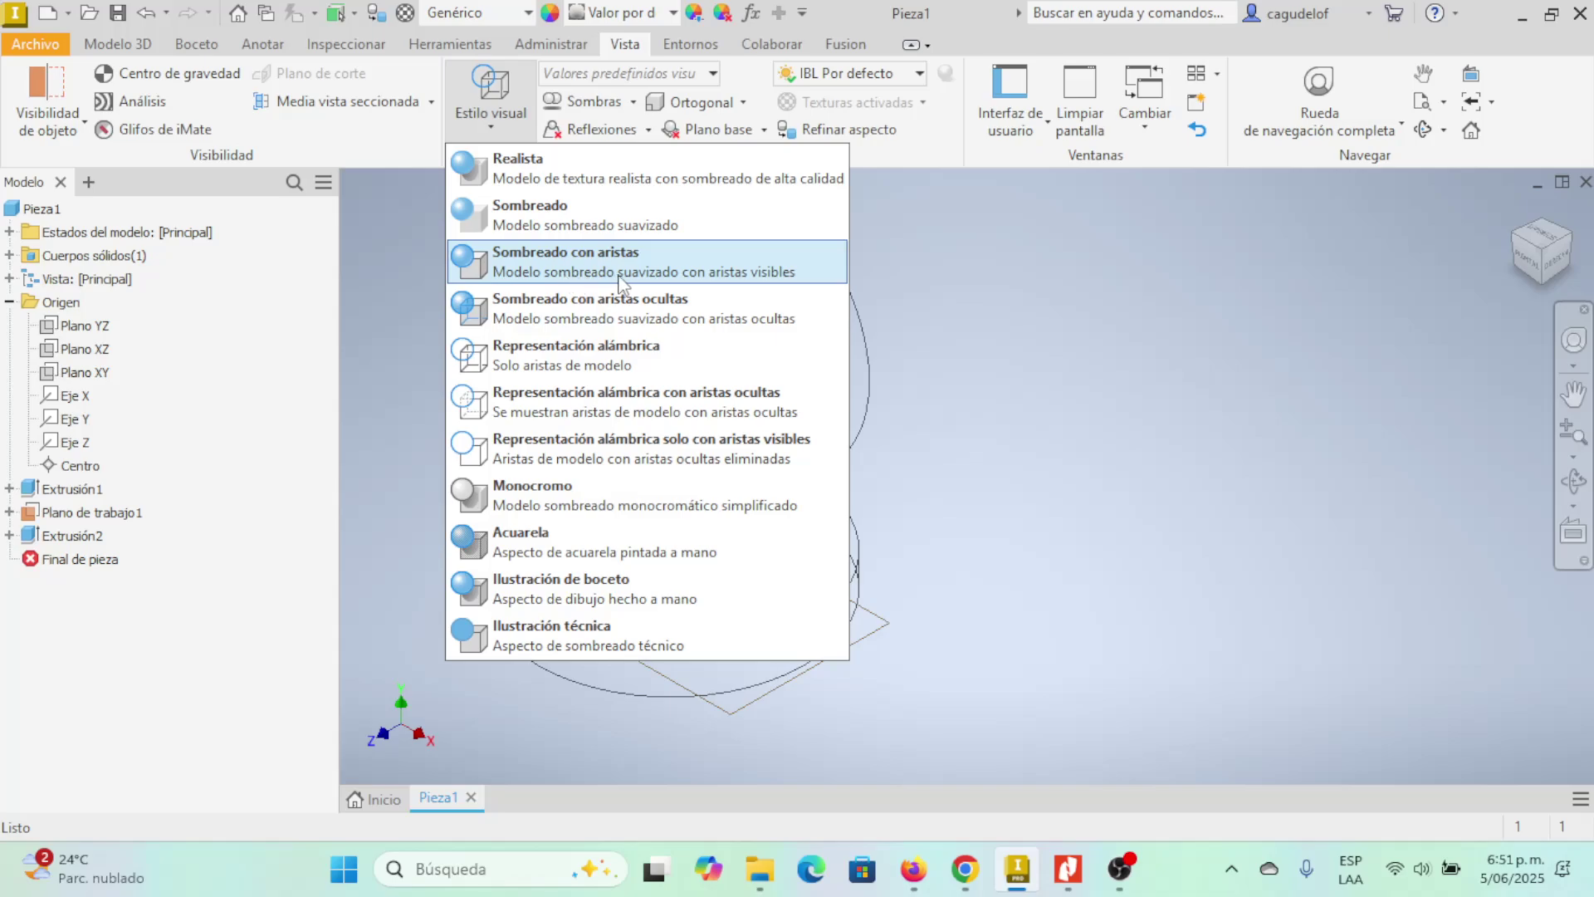
{"action": "left_click", "coordinate": [586, 270]}
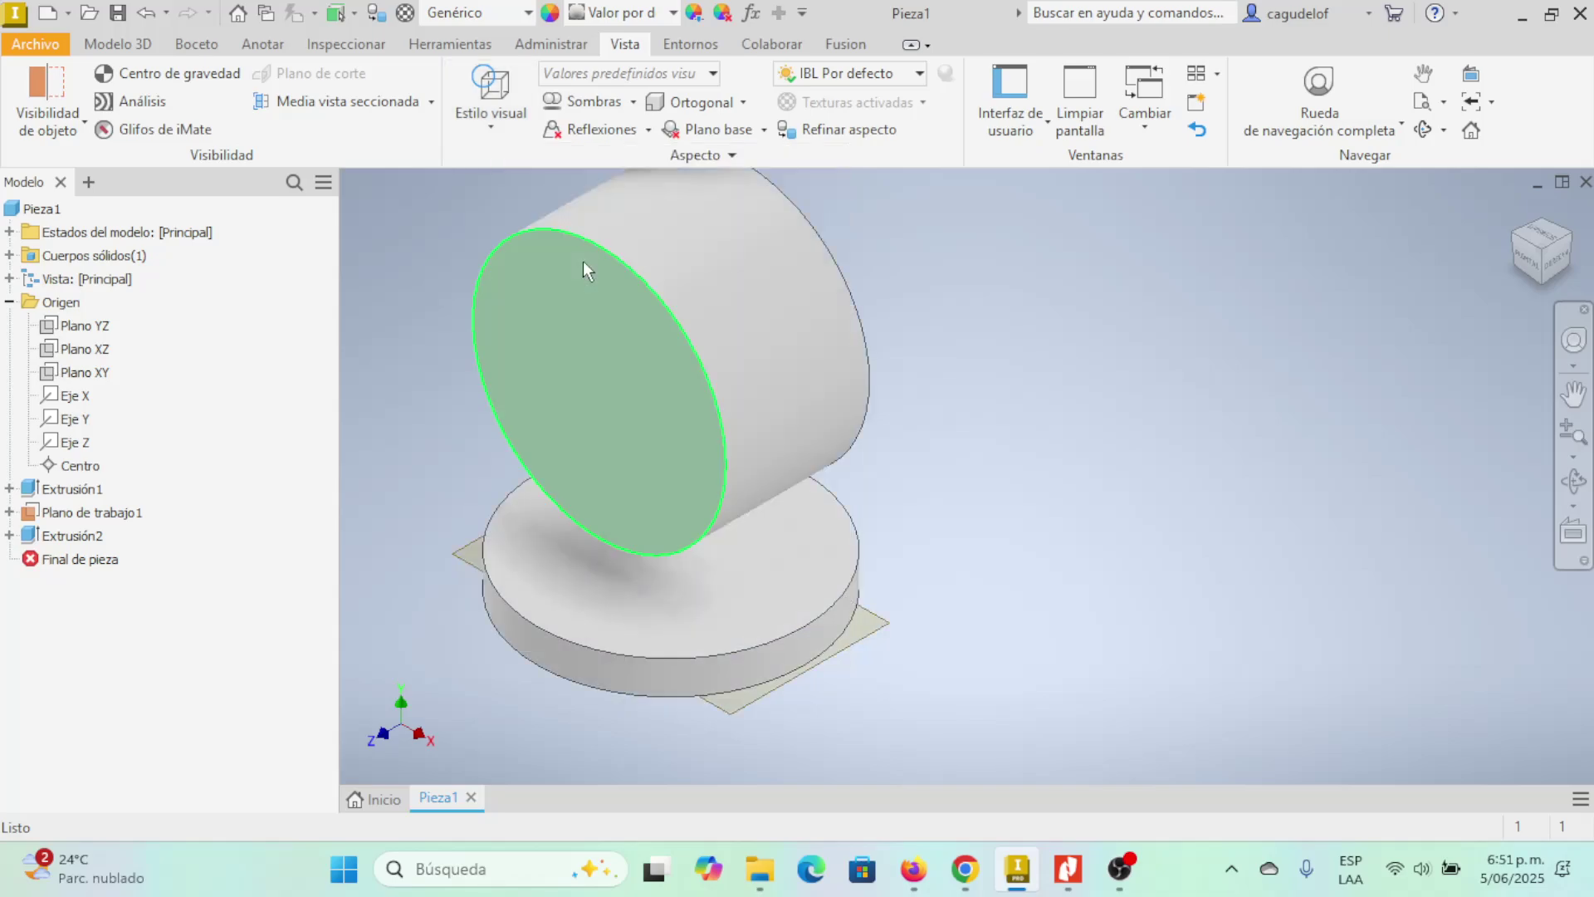
- Inspect the gap between the horizontal cylinder and the base flange from several angles
{"action": "mouse_move", "coordinate": [1160, 448]}
{"action": "middle_mouse_down", "text": "shift"}
{"action": "mouse_move", "coordinate": [1195, 482]}
{"action": "mouse_move", "coordinate": [1164, 438]}
{"action": "mouse_move", "coordinate": [1153, 452]}
{"action": "mouse_move", "coordinate": [1188, 466]}
{"action": "middle_mouse_up", "text": "shift"}
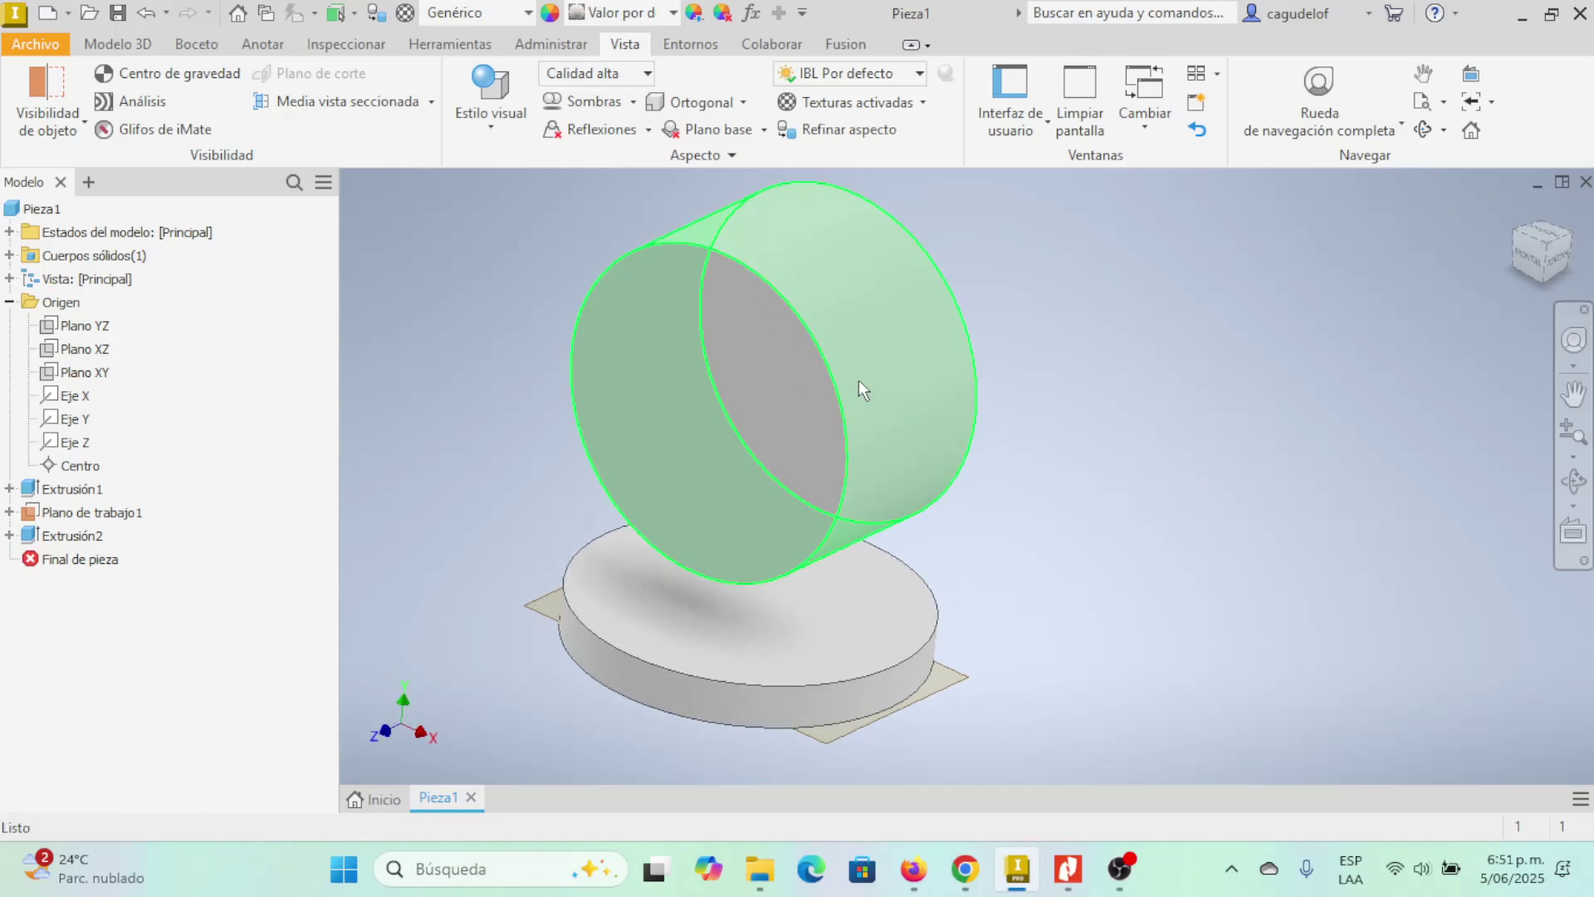
{"action": "left_click", "coordinate": [780, 346]}
{"action": "key", "text": "F5"}
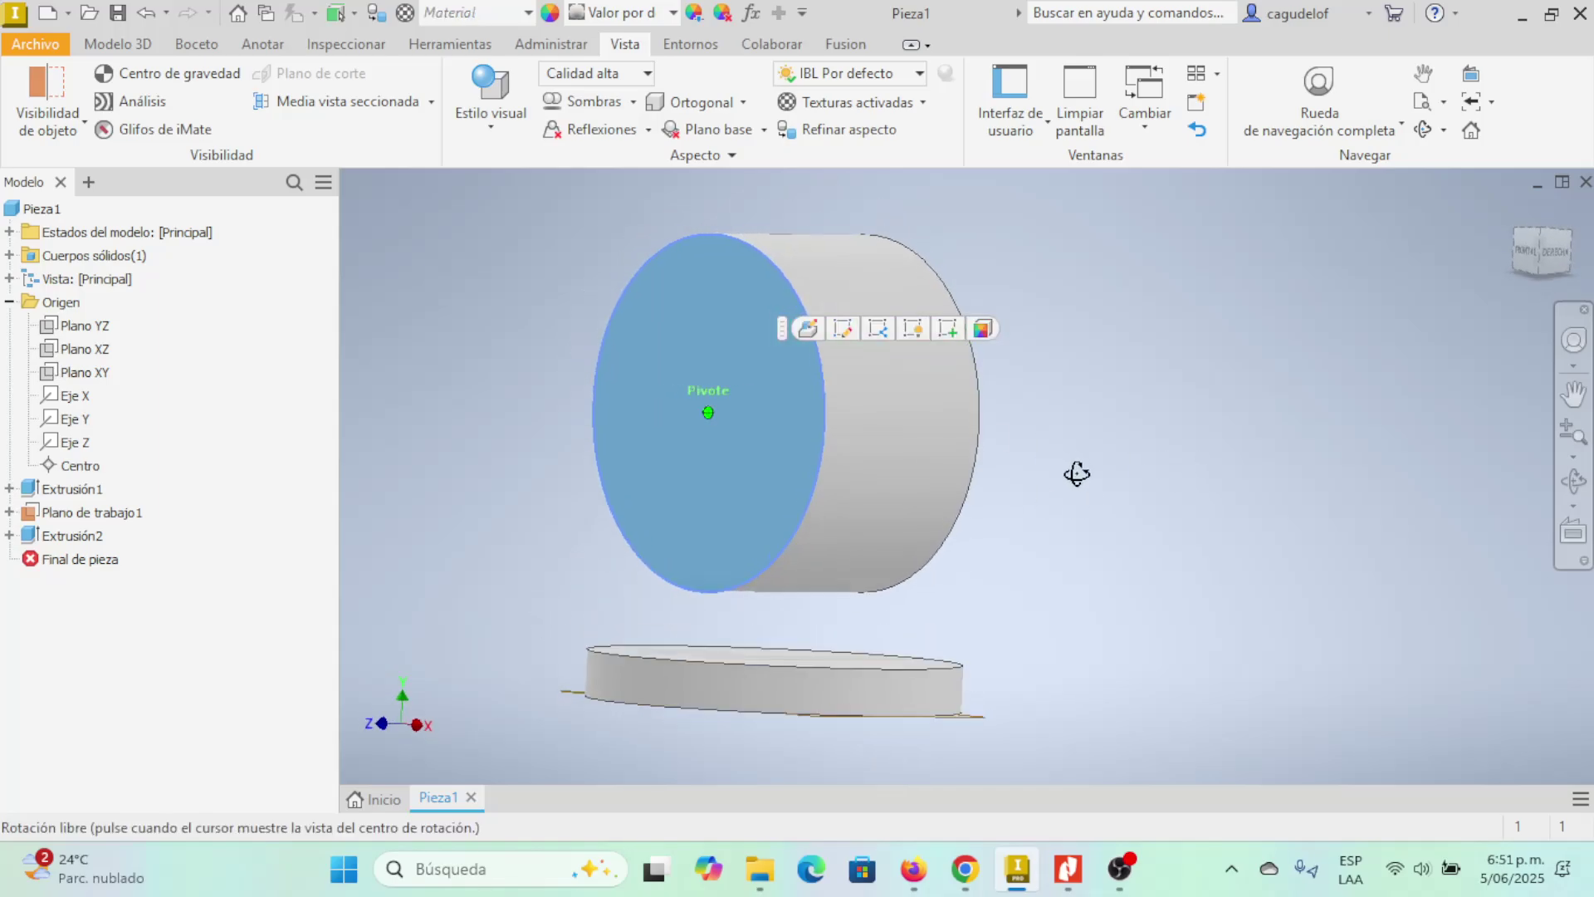
{"action": "left_click", "coordinate": [831, 656]}
{"action": "middle_click_drag", "start_coordinate": [1086, 556], "coordinate": [1110, 627], "text": "shift"}
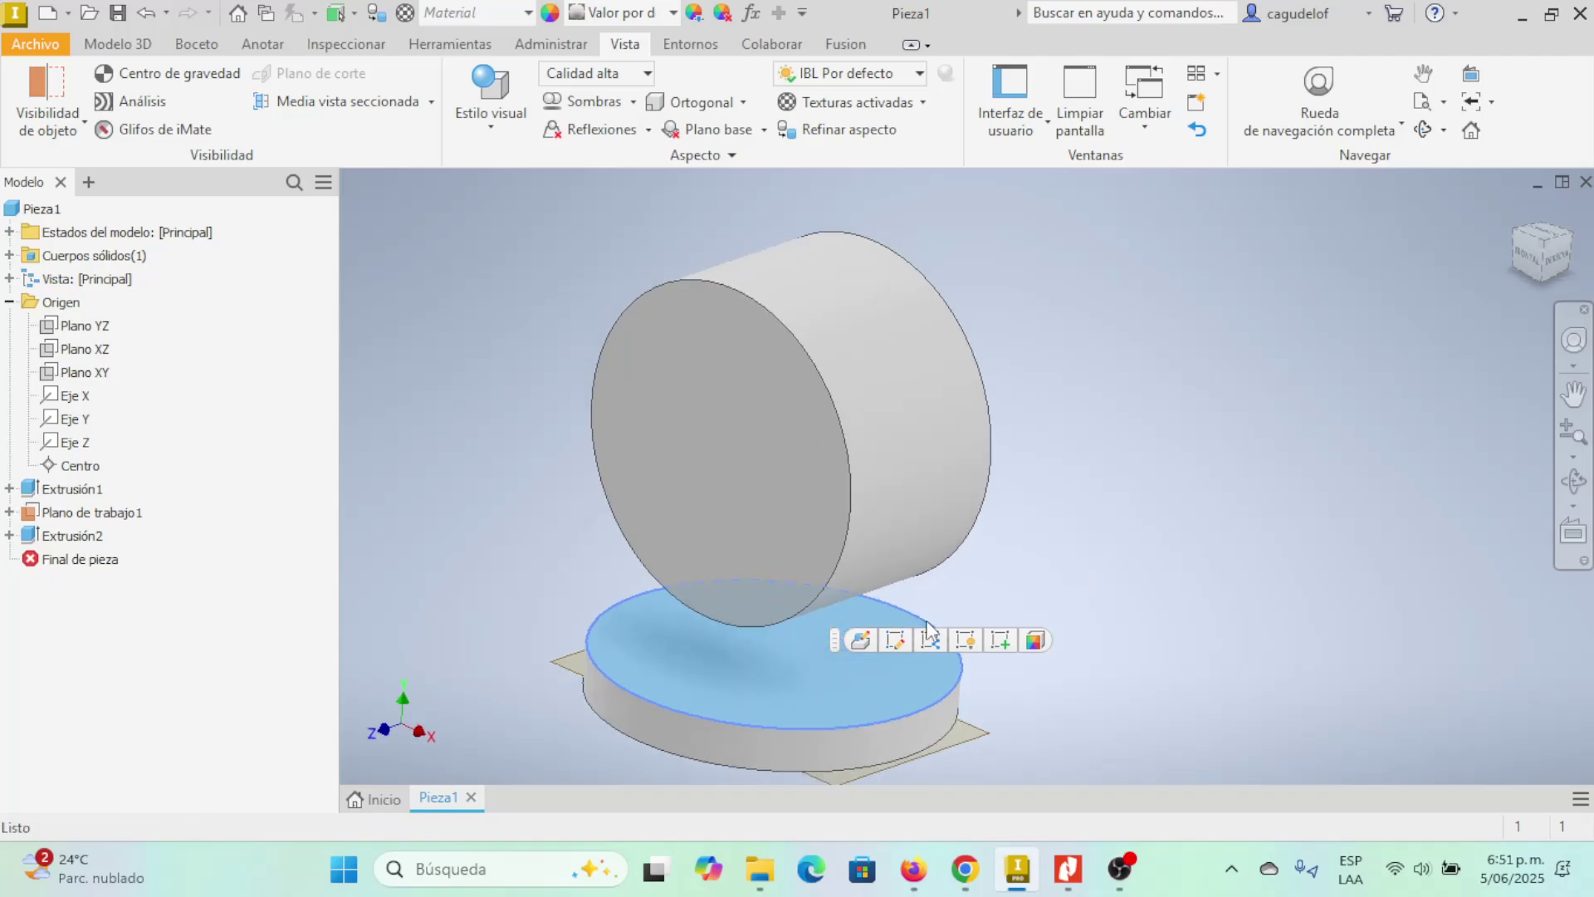
{"action": "middle_click_drag", "start_coordinate": [909, 573], "coordinate": [1095, 467]}
{"action": "scroll", "coordinate": [988, 558], "scroll_direction": "down", "scroll_amount": 3}
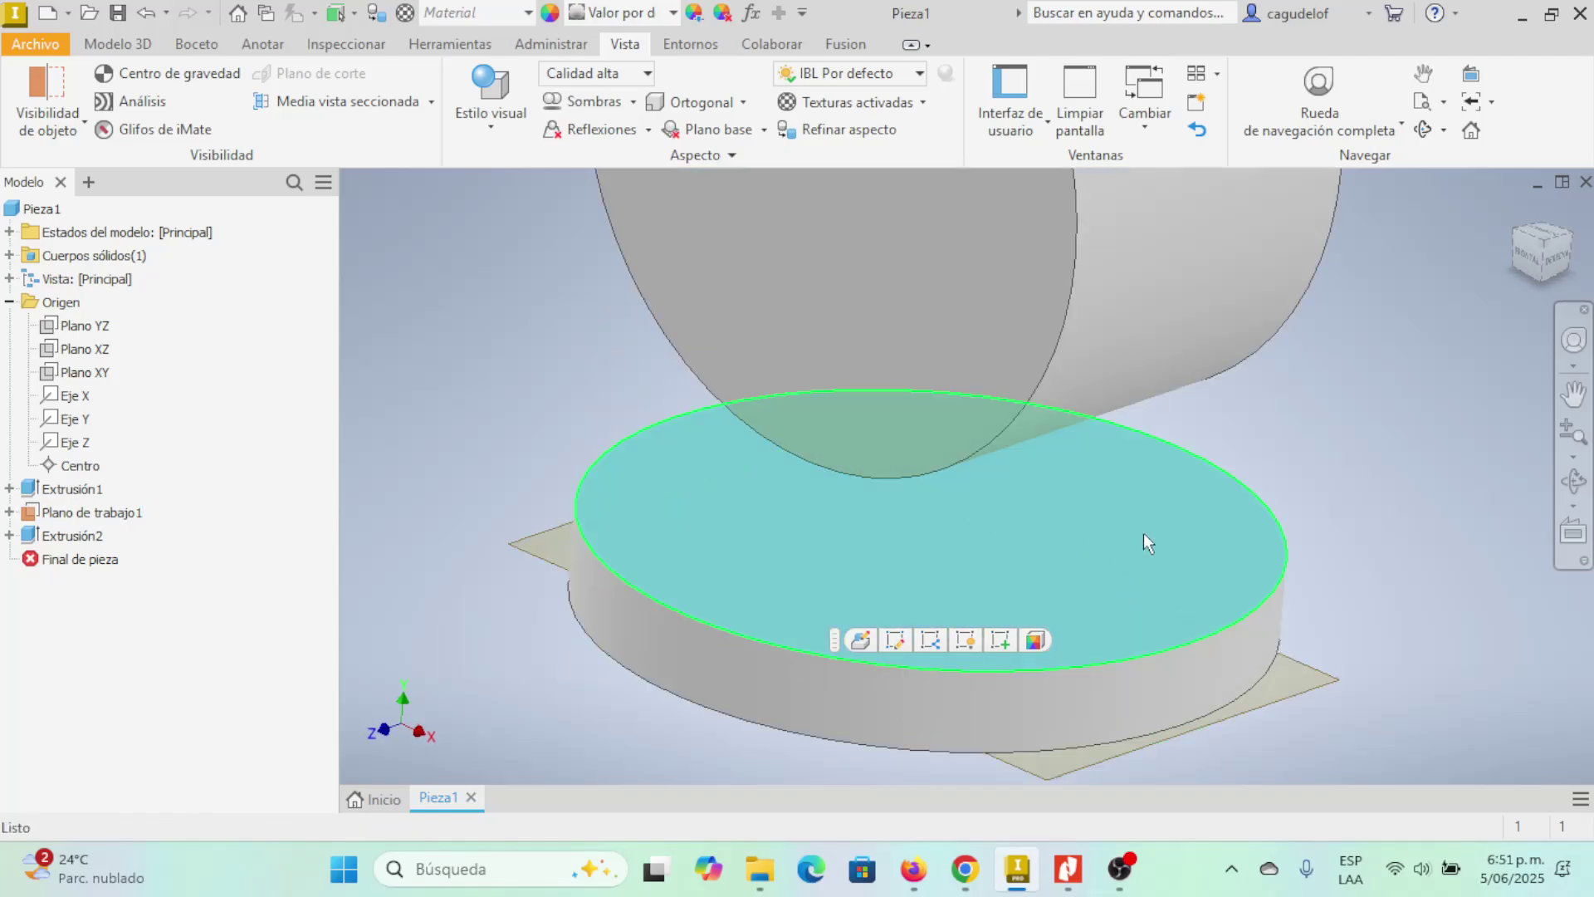
{"action": "mouse_move", "coordinate": [1142, 540]}
{"action": "middle_mouse_down", "text": "shift"}
{"action": "mouse_move", "coordinate": [1071, 505]}
{"action": "mouse_move", "coordinate": [1120, 527]}
{"action": "middle_mouse_up", "text": "shift"}
{"action": "left_click", "coordinate": [1290, 366]}
{"action": "mouse_move", "coordinate": [1291, 365]}
{"action": "middle_mouse_down", "text": "shift"}
{"action": "mouse_move", "coordinate": [1298, 410]}
{"action": "mouse_move", "coordinate": [1309, 402]}
{"action": "mouse_move", "coordinate": [1295, 388]}
{"action": "mouse_move", "coordinate": [1288, 413]}
{"action": "mouse_move", "coordinate": [1199, 459]}
{"action": "mouse_move", "coordinate": [1273, 459]}
{"action": "mouse_move", "coordinate": [1093, 526]}
{"action": "mouse_move", "coordinate": [1236, 493]}
{"action": "mouse_move", "coordinate": [1249, 435]}
{"action": "mouse_move", "coordinate": [1217, 455]}
{"action": "middle_mouse_up", "text": "shift"}
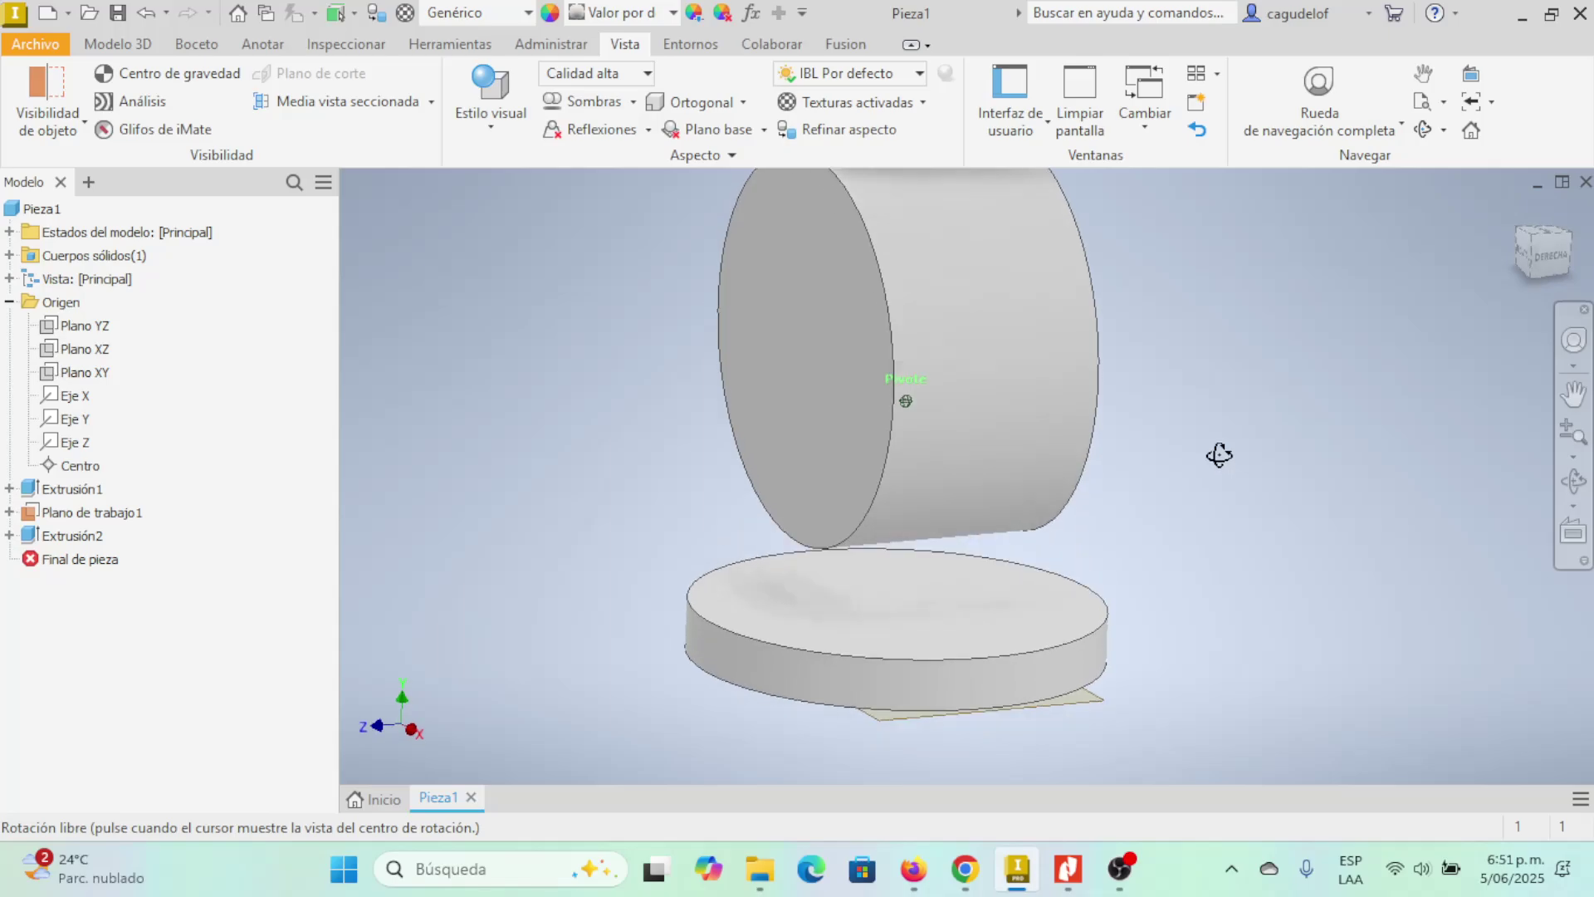
- Switch to the PDF and examine how the neck meets the cylinder and base flange in the Cuerpo drawing
{"action": "key", "text": "alt+Tab"}
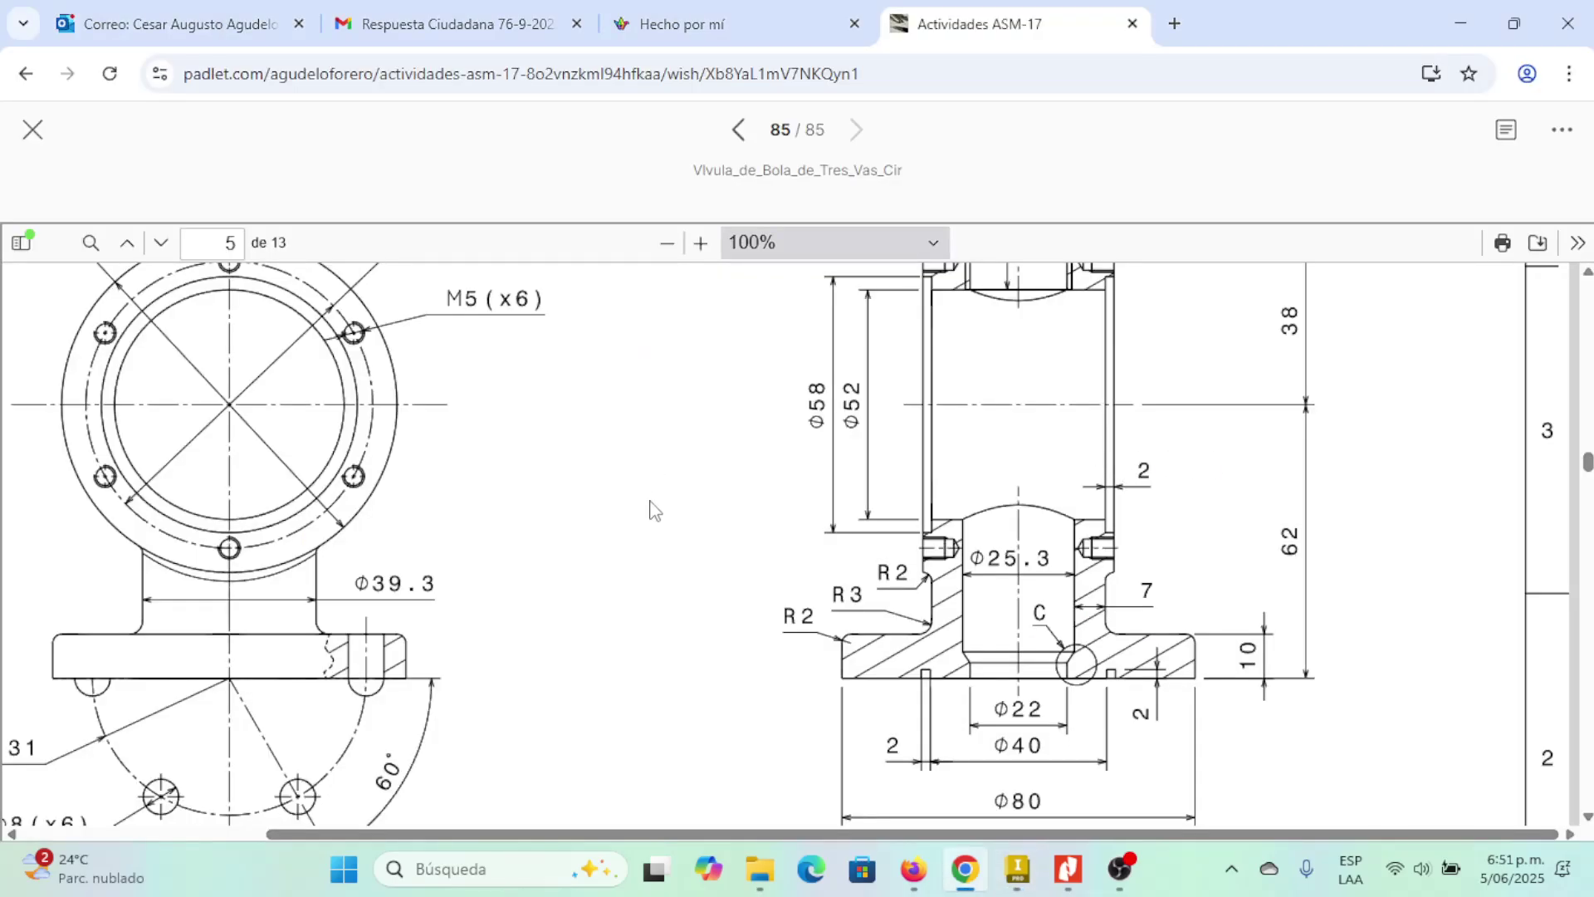
{"action": "scroll", "coordinate": [470, 588], "scroll_direction": "up", "scroll_amount": 2}
{"action": "scroll", "coordinate": [469, 588], "scroll_direction": "left", "scroll_amount": 1}
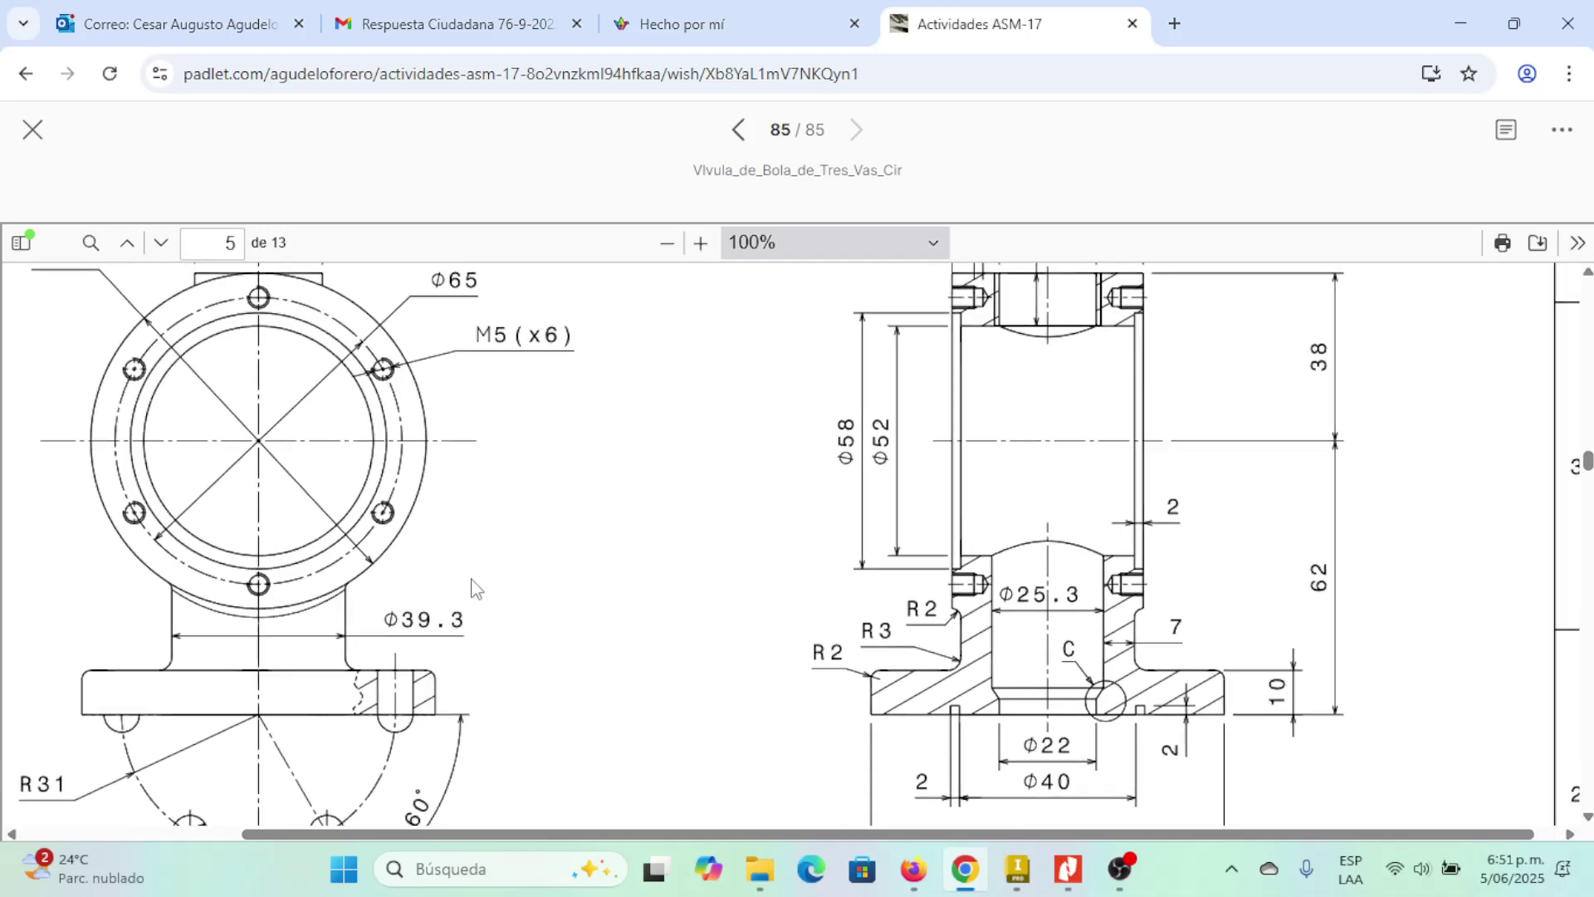
{"action": "scroll", "coordinate": [504, 599], "scroll_direction": "up", "scroll_amount": 1}
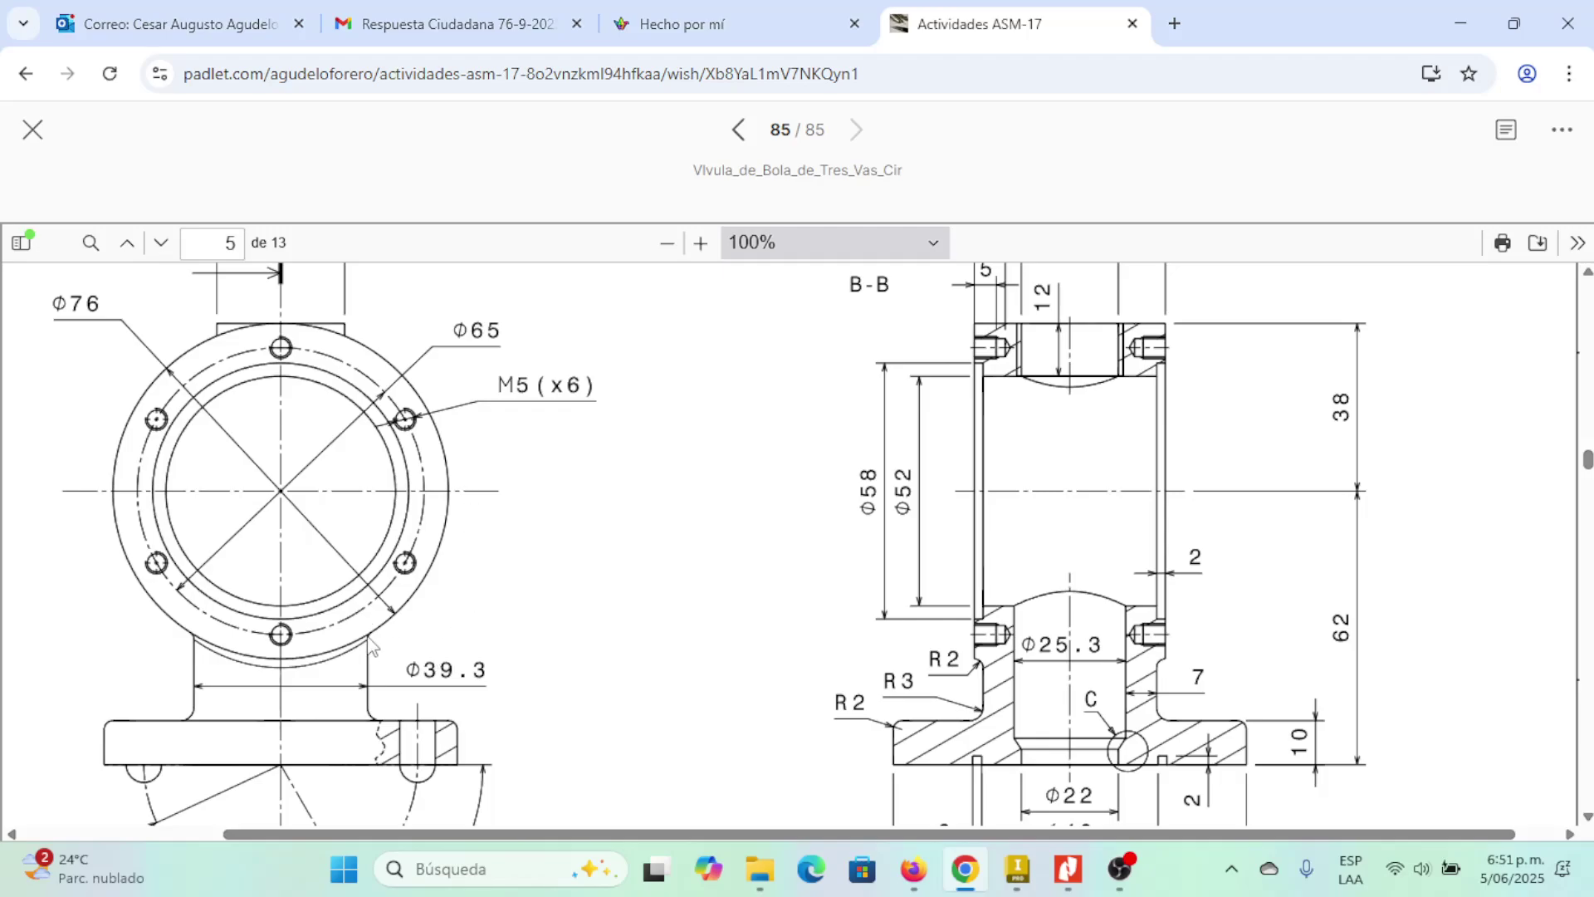
- Examine the exploded views and the rendered valve image in the PDF to see the shape of the neck between cylinder and flange
{"action": "scroll", "coordinate": [318, 679], "scroll_direction": "up", "scroll_amount": 12}
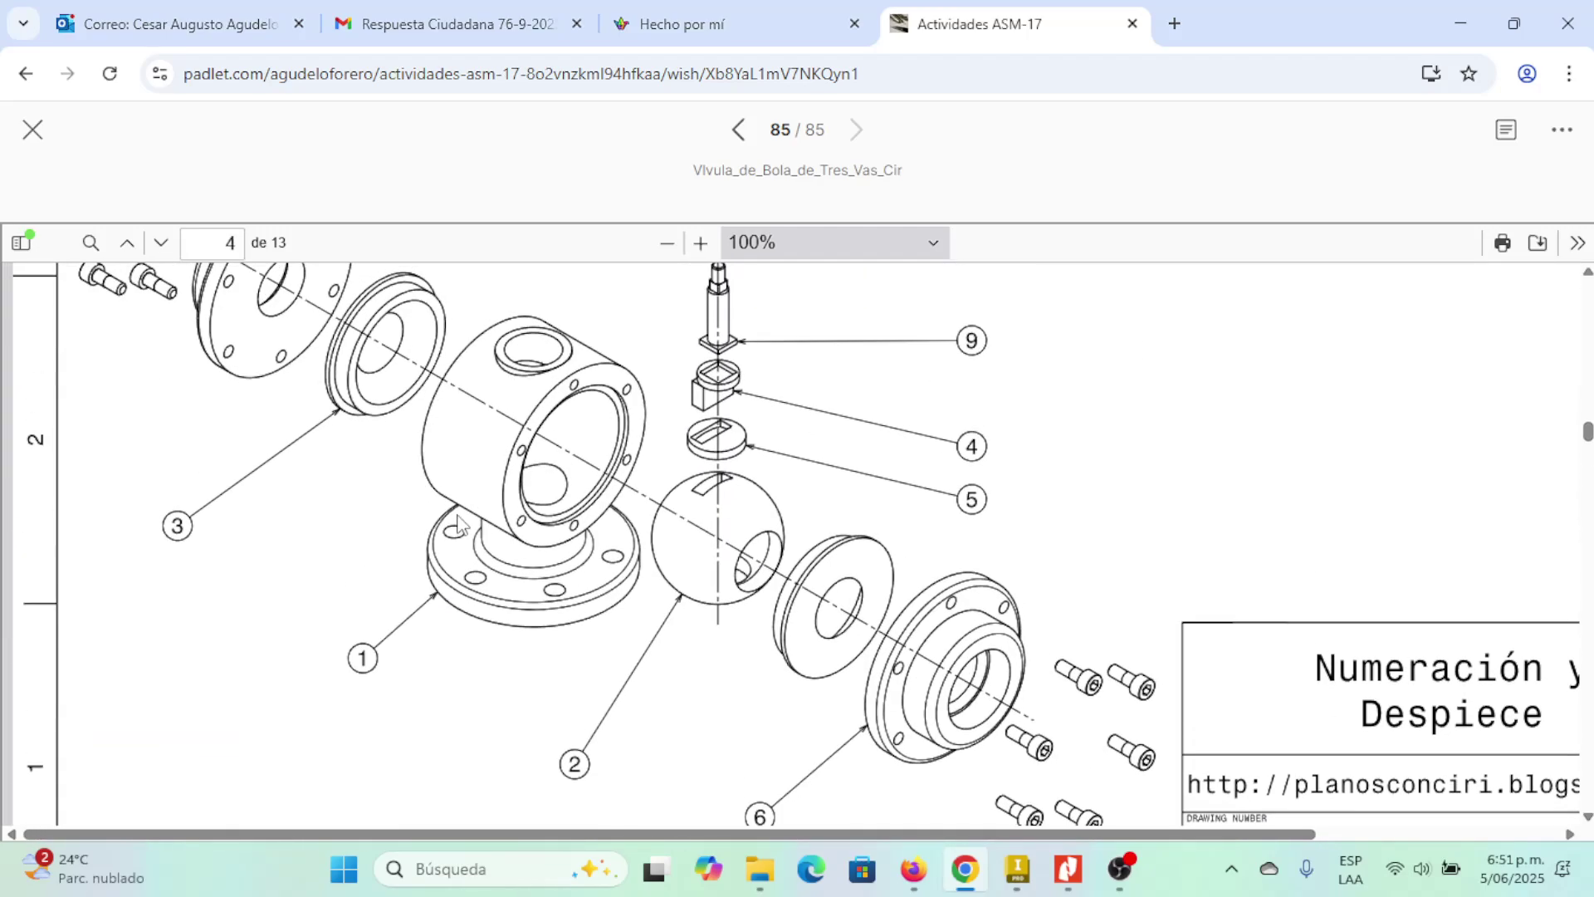
{"action": "scroll", "coordinate": [556, 560], "scroll_direction": "up", "scroll_amount": 10}
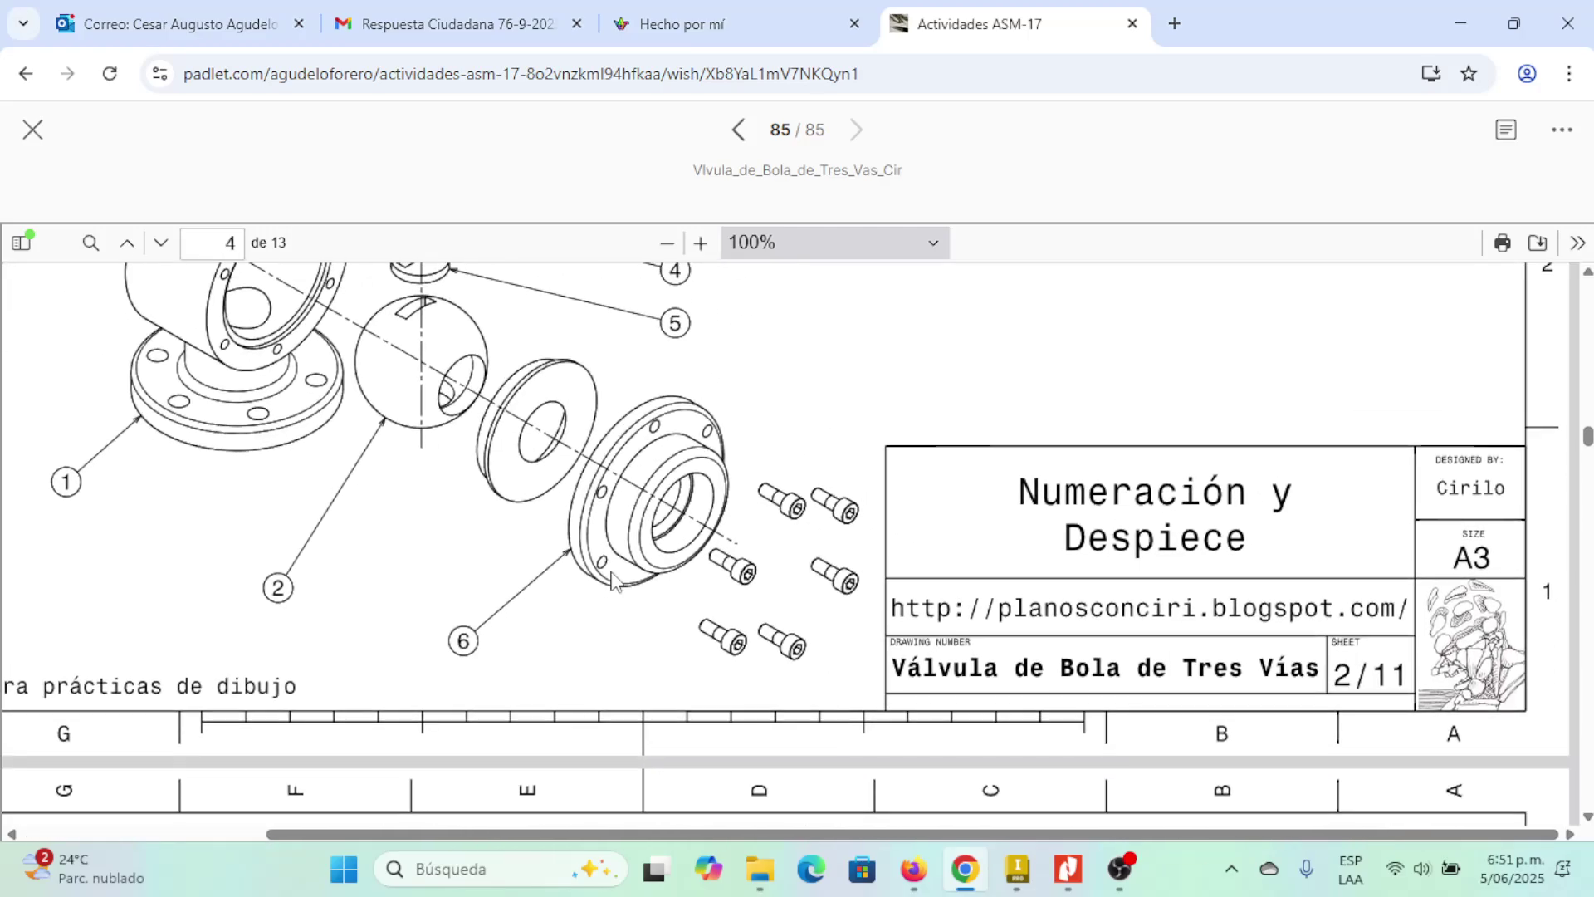
{"action": "scroll", "coordinate": [585, 564], "scroll_direction": "up", "scroll_amount": 10}
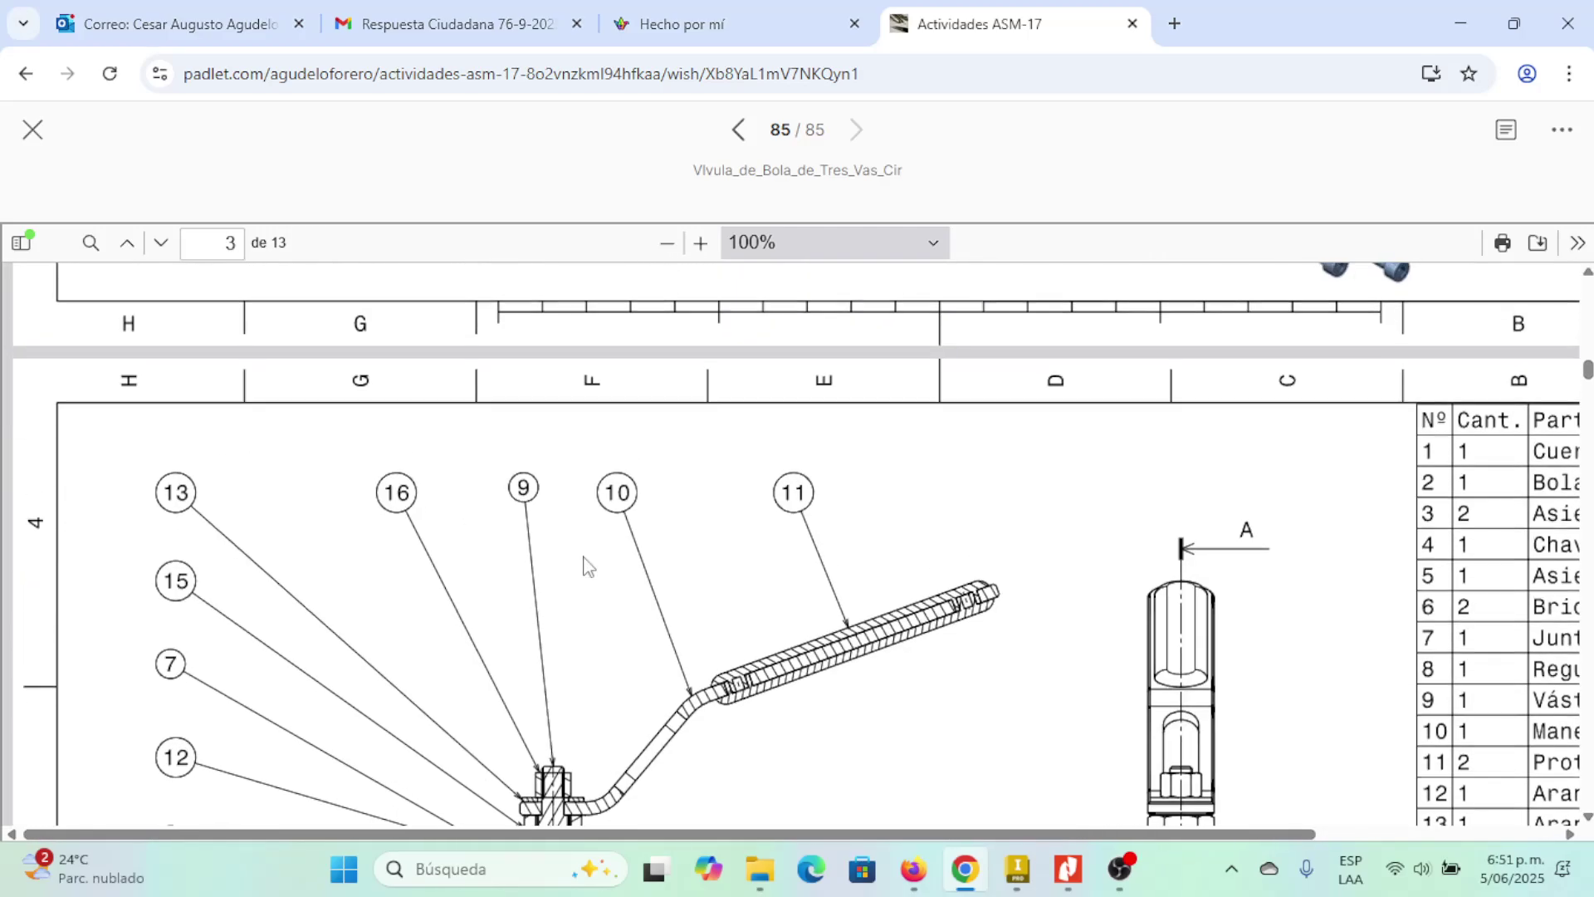
{"action": "scroll", "coordinate": [796, 556], "scroll_direction": "up", "scroll_amount": 10}
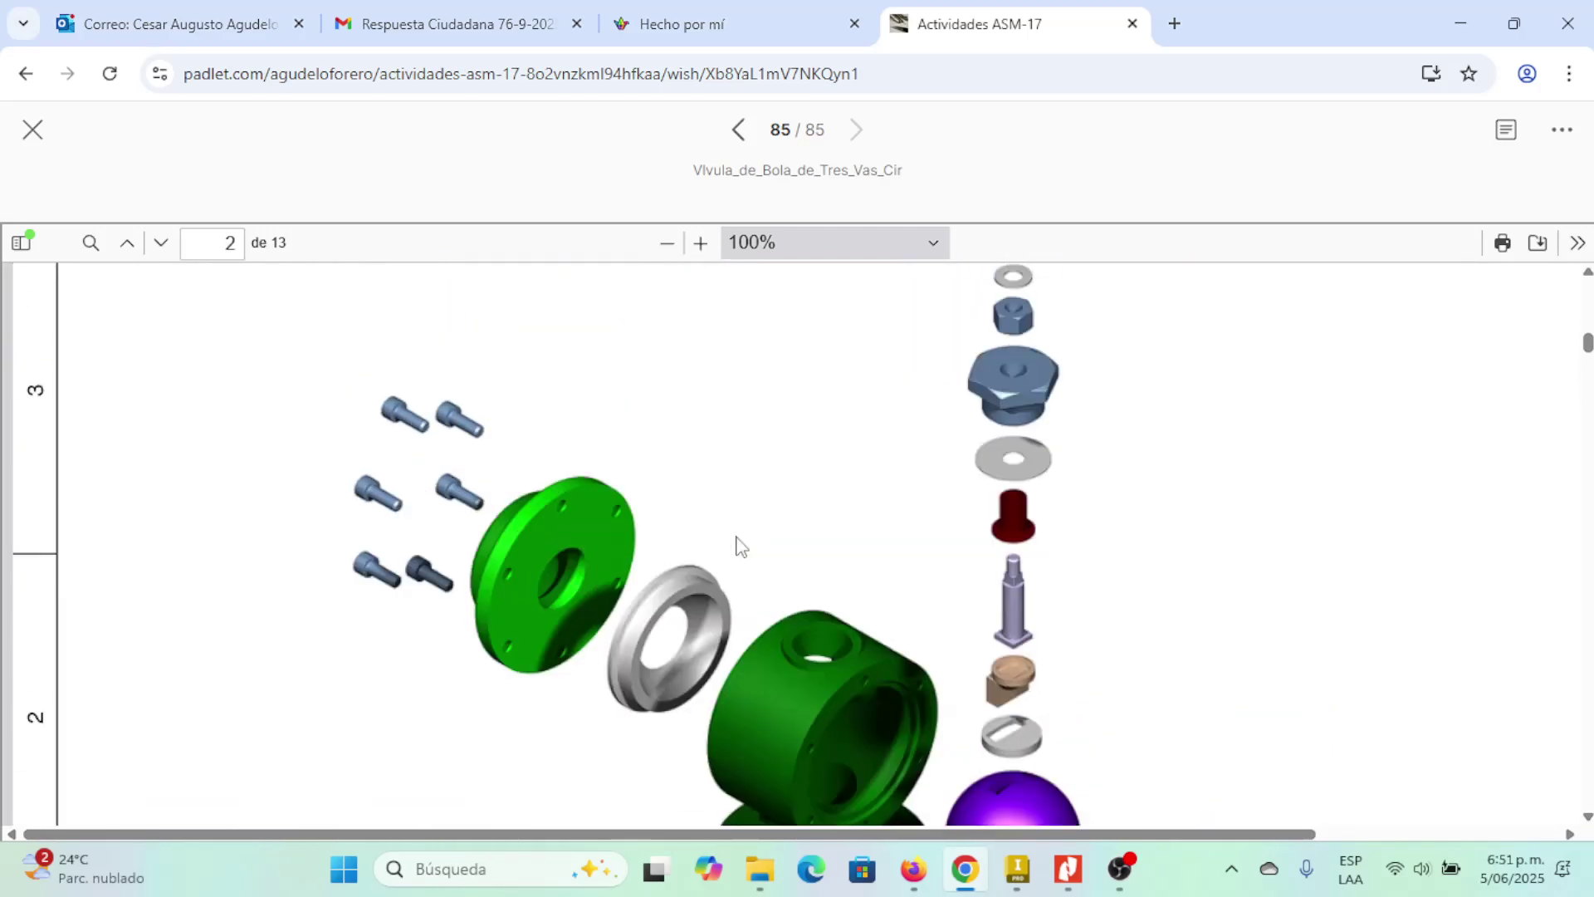
{"action": "scroll", "coordinate": [664, 573], "scroll_direction": "down", "scroll_amount": 2}
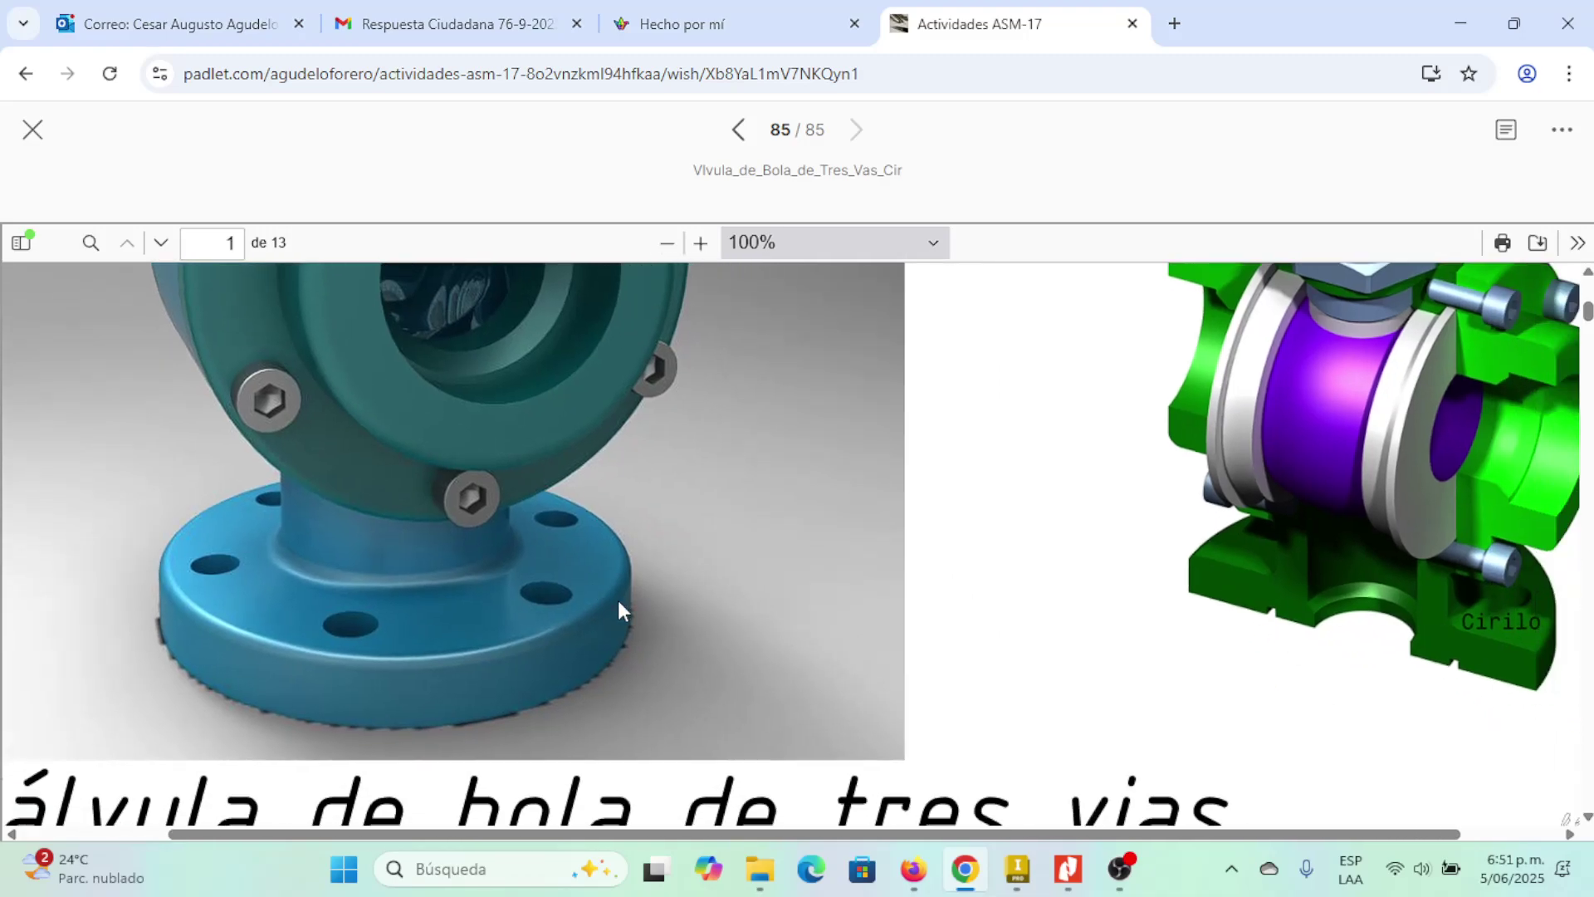
{"action": "scroll", "coordinate": [544, 635], "scroll_direction": "up", "scroll_amount": 3}
{"action": "scroll", "coordinate": [536, 635], "scroll_direction": "down", "scroll_amount": 1}
{"action": "scroll", "coordinate": [537, 634], "scroll_direction": "down", "scroll_amount": 1}
{"action": "scroll", "coordinate": [536, 635], "scroll_direction": "right", "scroll_amount": 1}
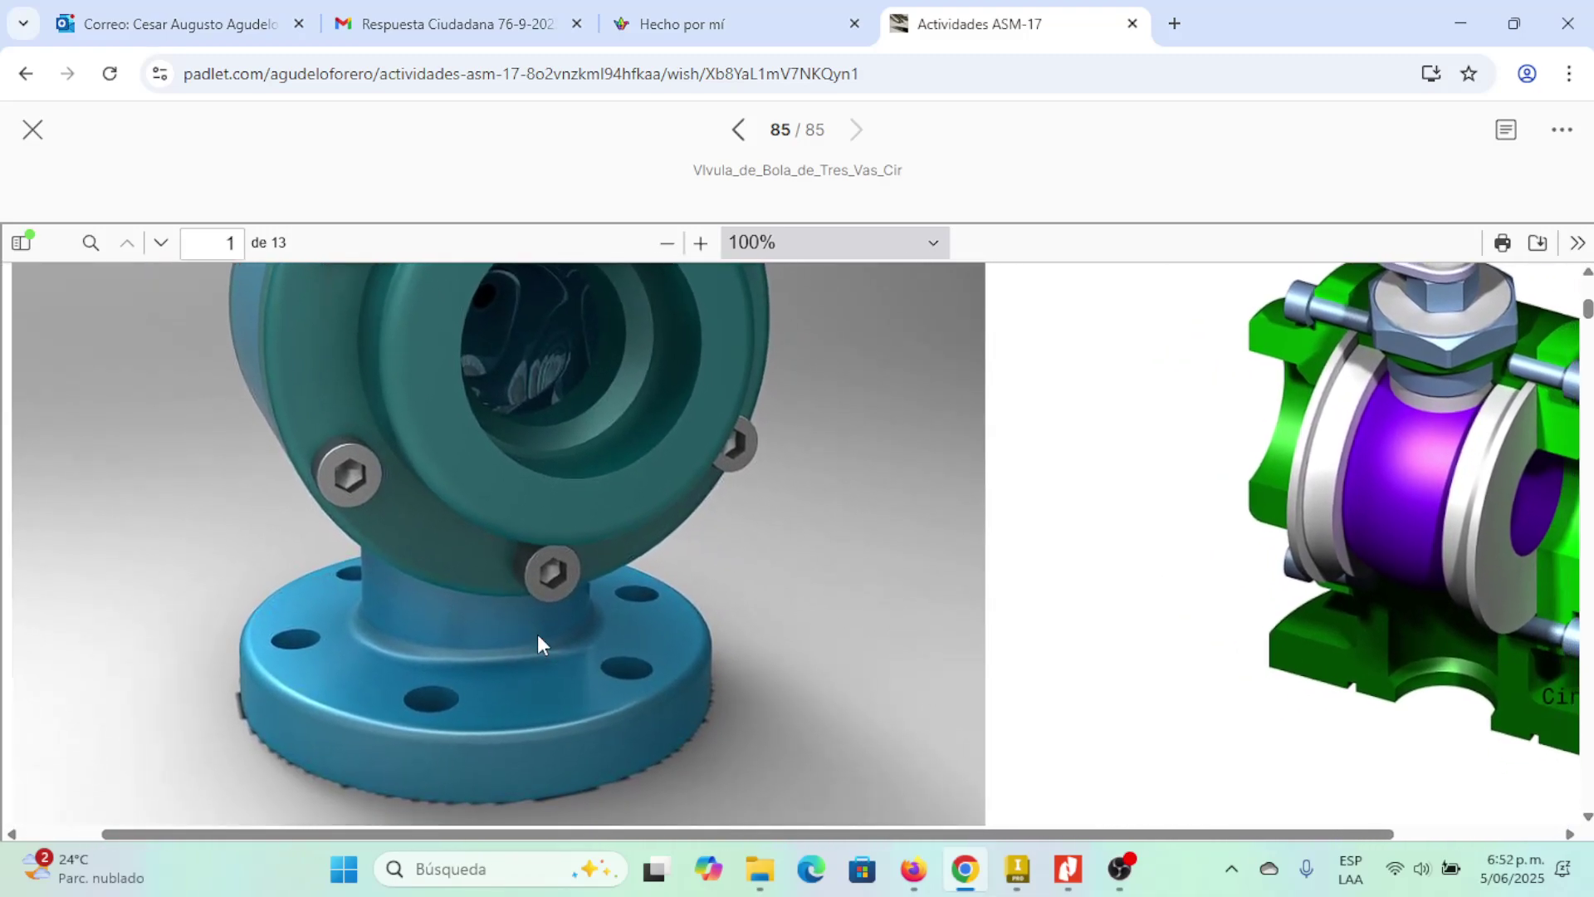
{"action": "scroll", "coordinate": [291, 373], "scroll_direction": "up", "scroll_amount": 1}
{"action": "scroll", "coordinate": [290, 373], "scroll_direction": "left", "scroll_amount": 1}
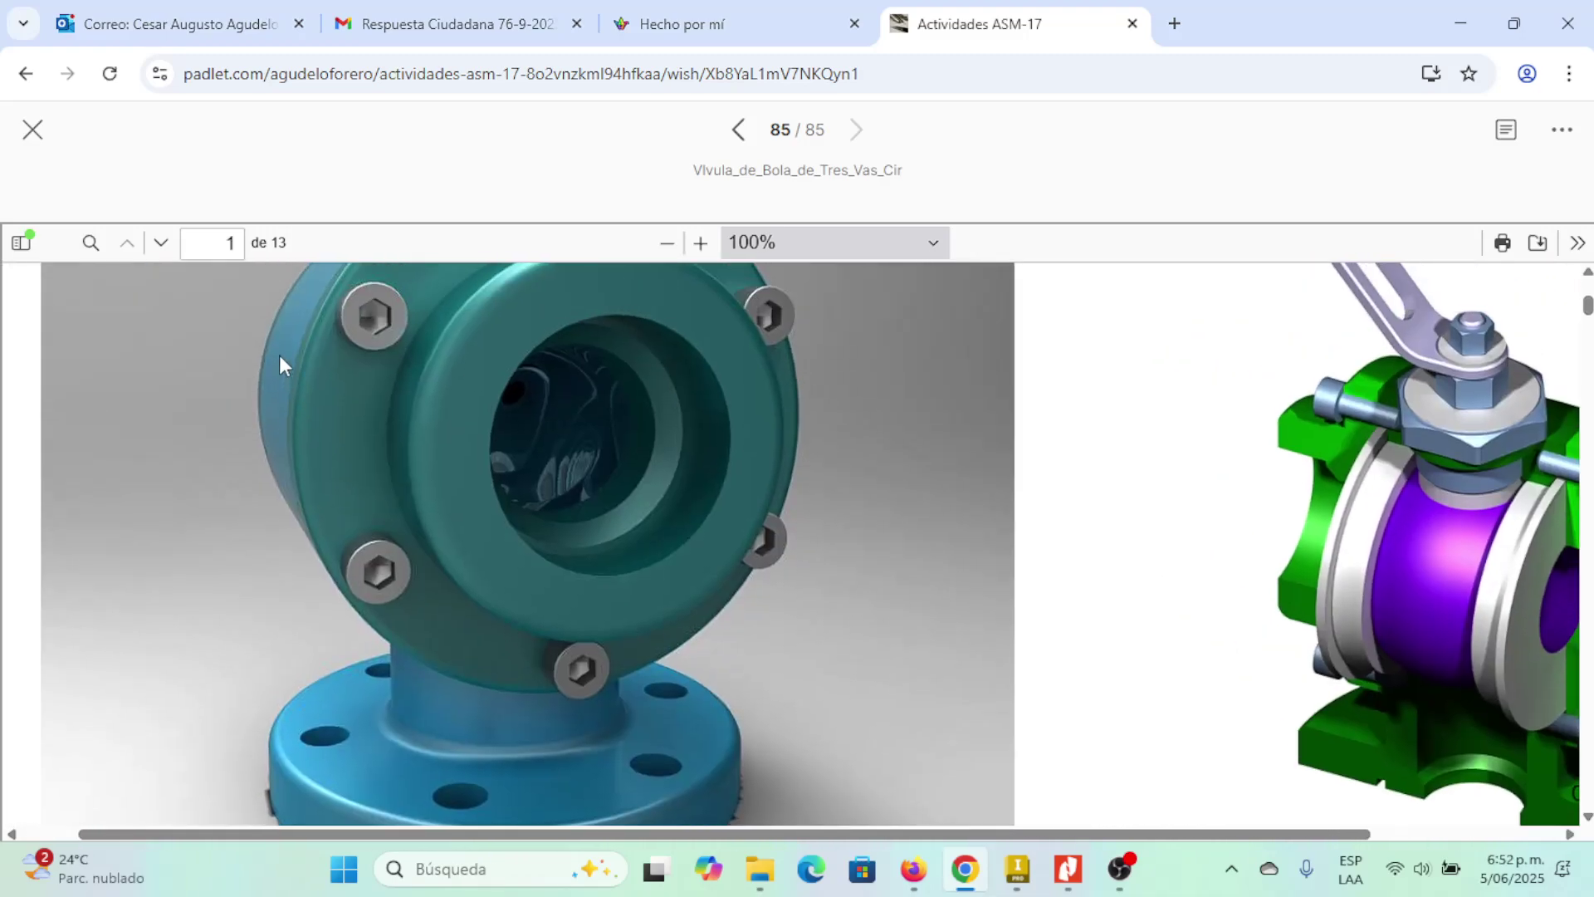
{"action": "scroll", "coordinate": [316, 503], "scroll_direction": "down", "scroll_amount": 1}
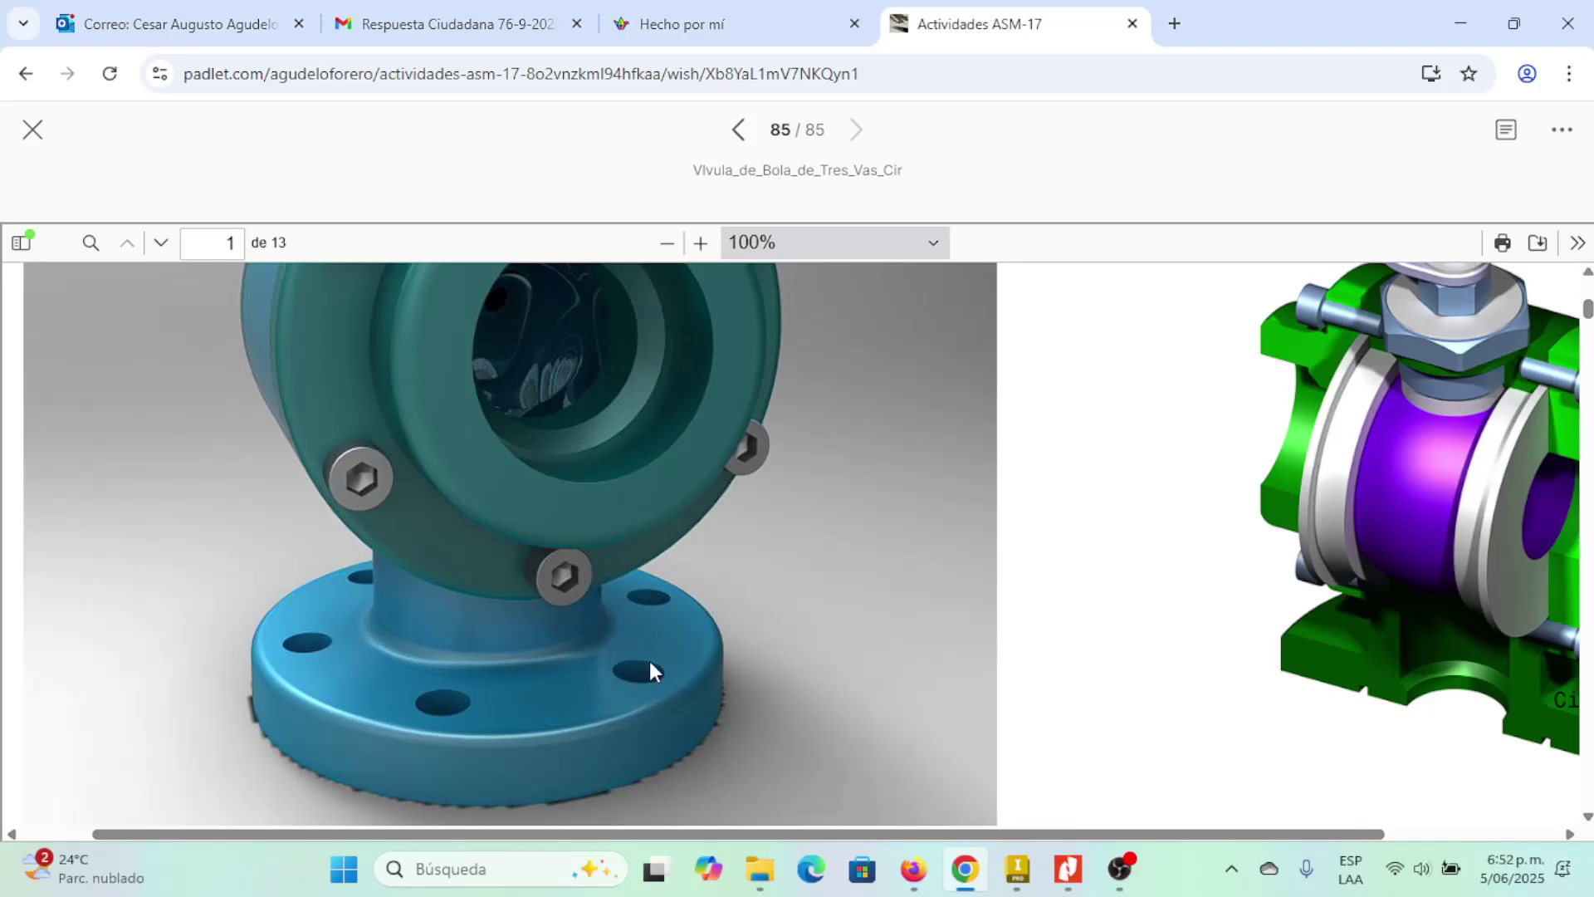
- Go back to the Cuerpo drawing on page 5, check the neck above the flange, and return to Inventor
{"action": "scroll", "coordinate": [531, 663], "scroll_direction": "down", "scroll_amount": 20}
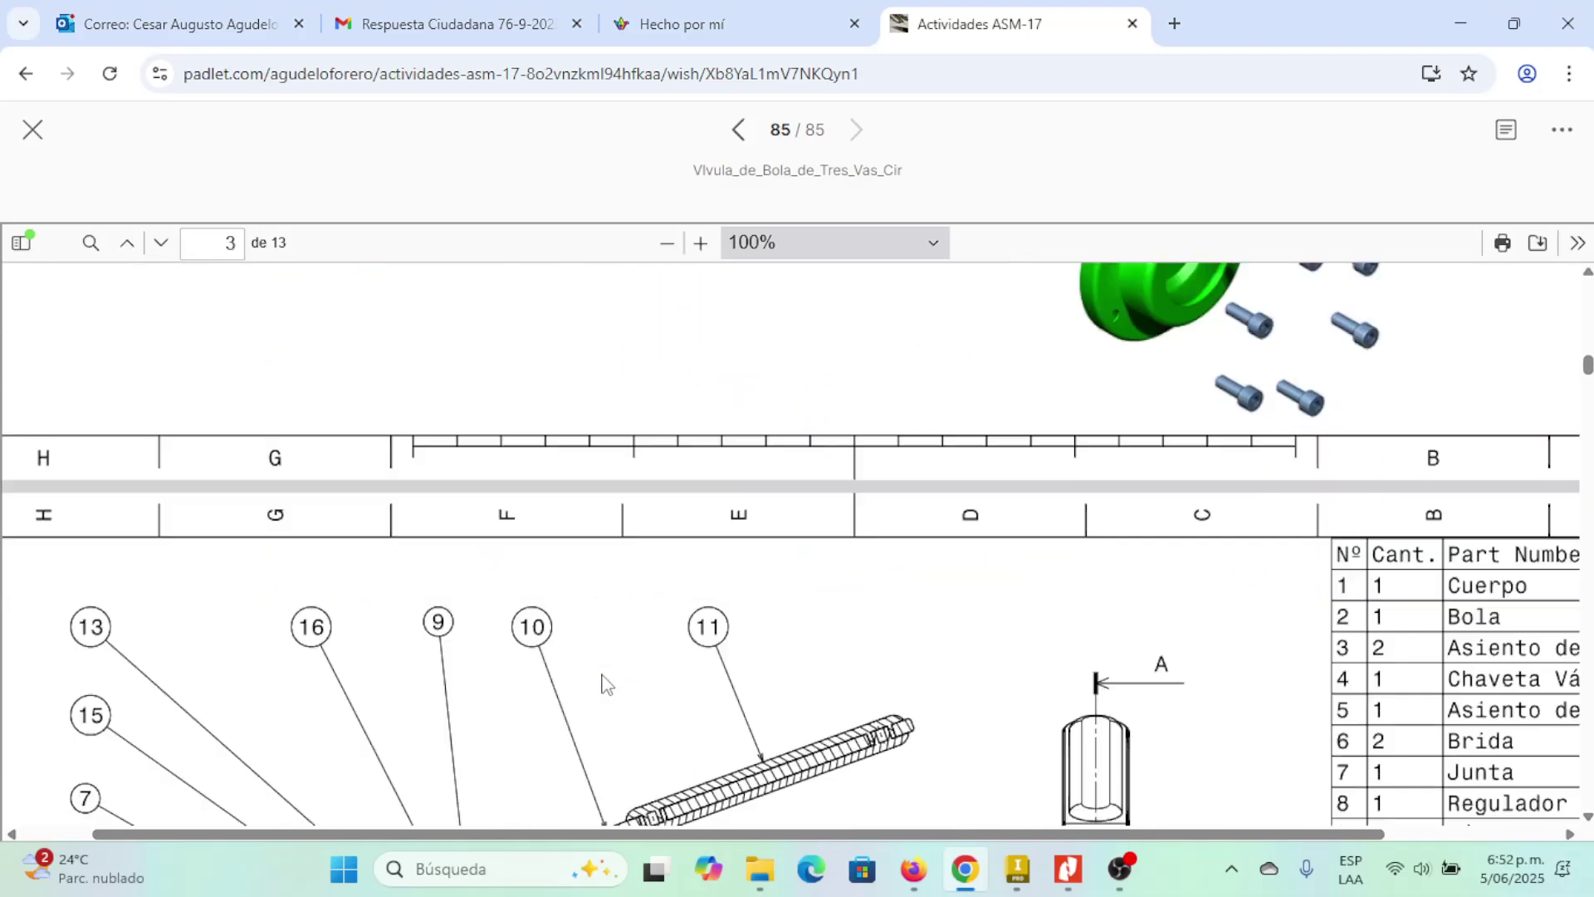
{"action": "scroll", "coordinate": [604, 683], "scroll_direction": "down", "scroll_amount": 20}
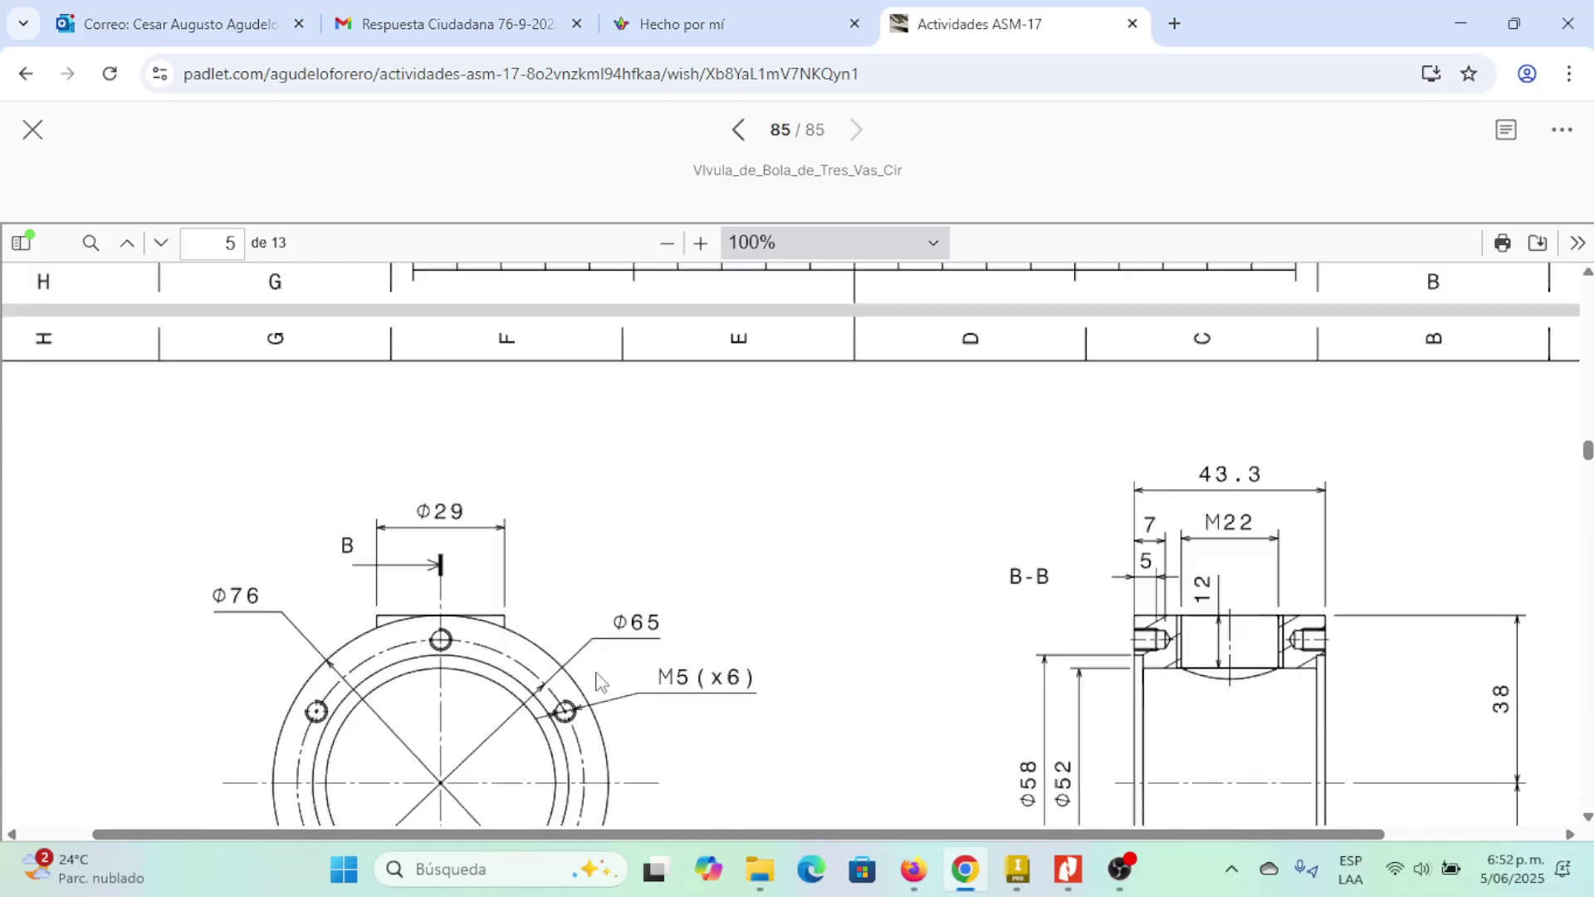
{"action": "scroll", "coordinate": [593, 681], "scroll_direction": "up", "scroll_amount": 4}
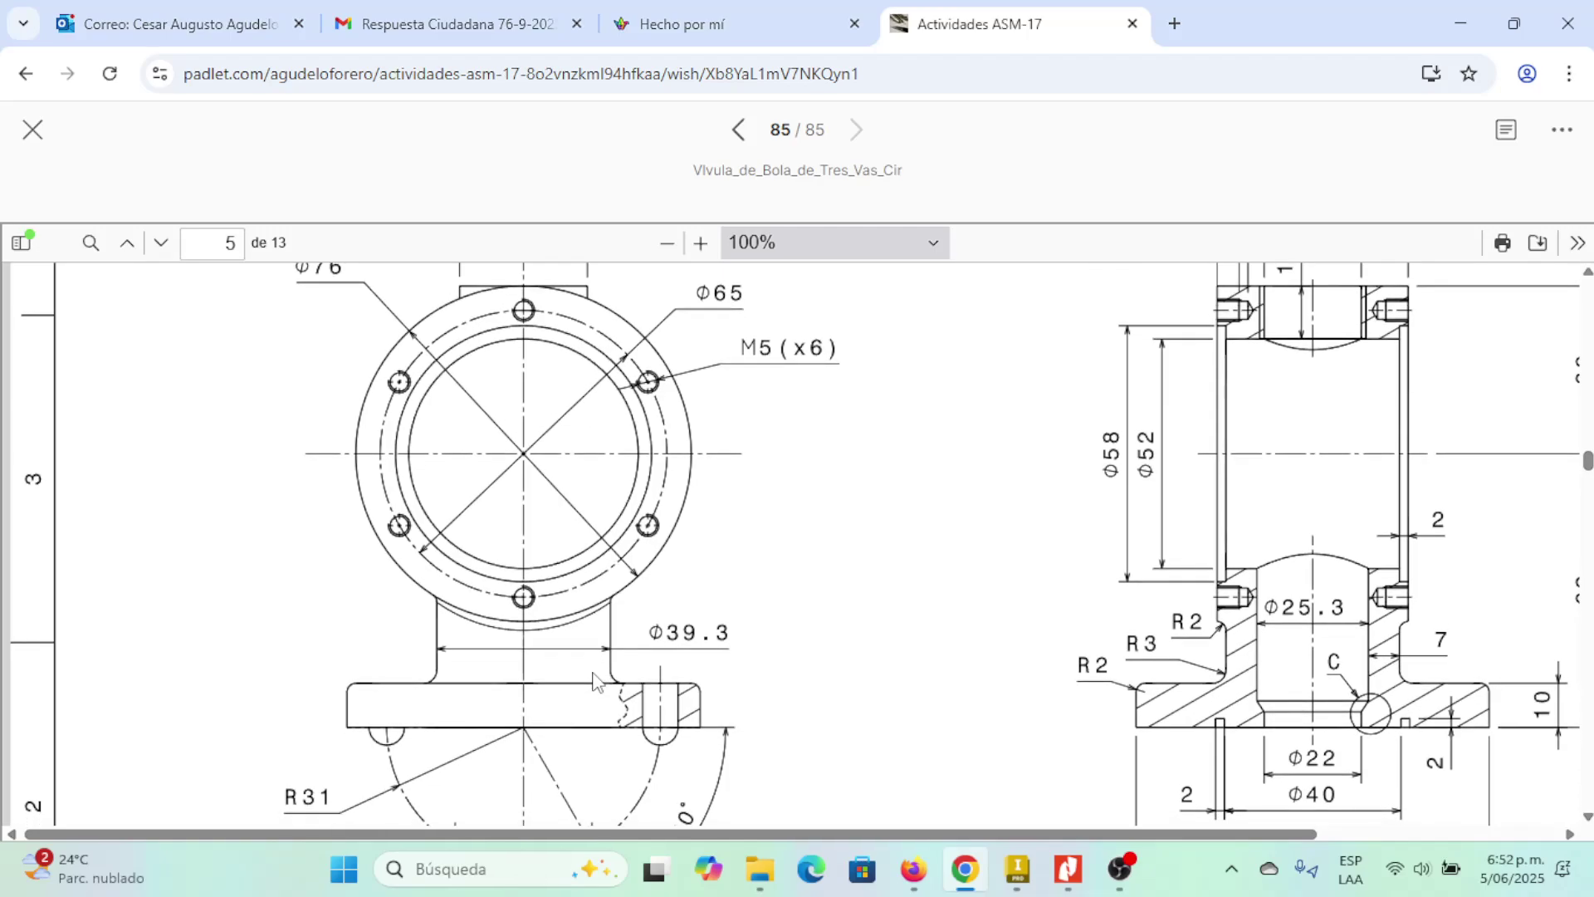
{"action": "scroll", "coordinate": [593, 680], "scroll_direction": "right", "scroll_amount": 1}
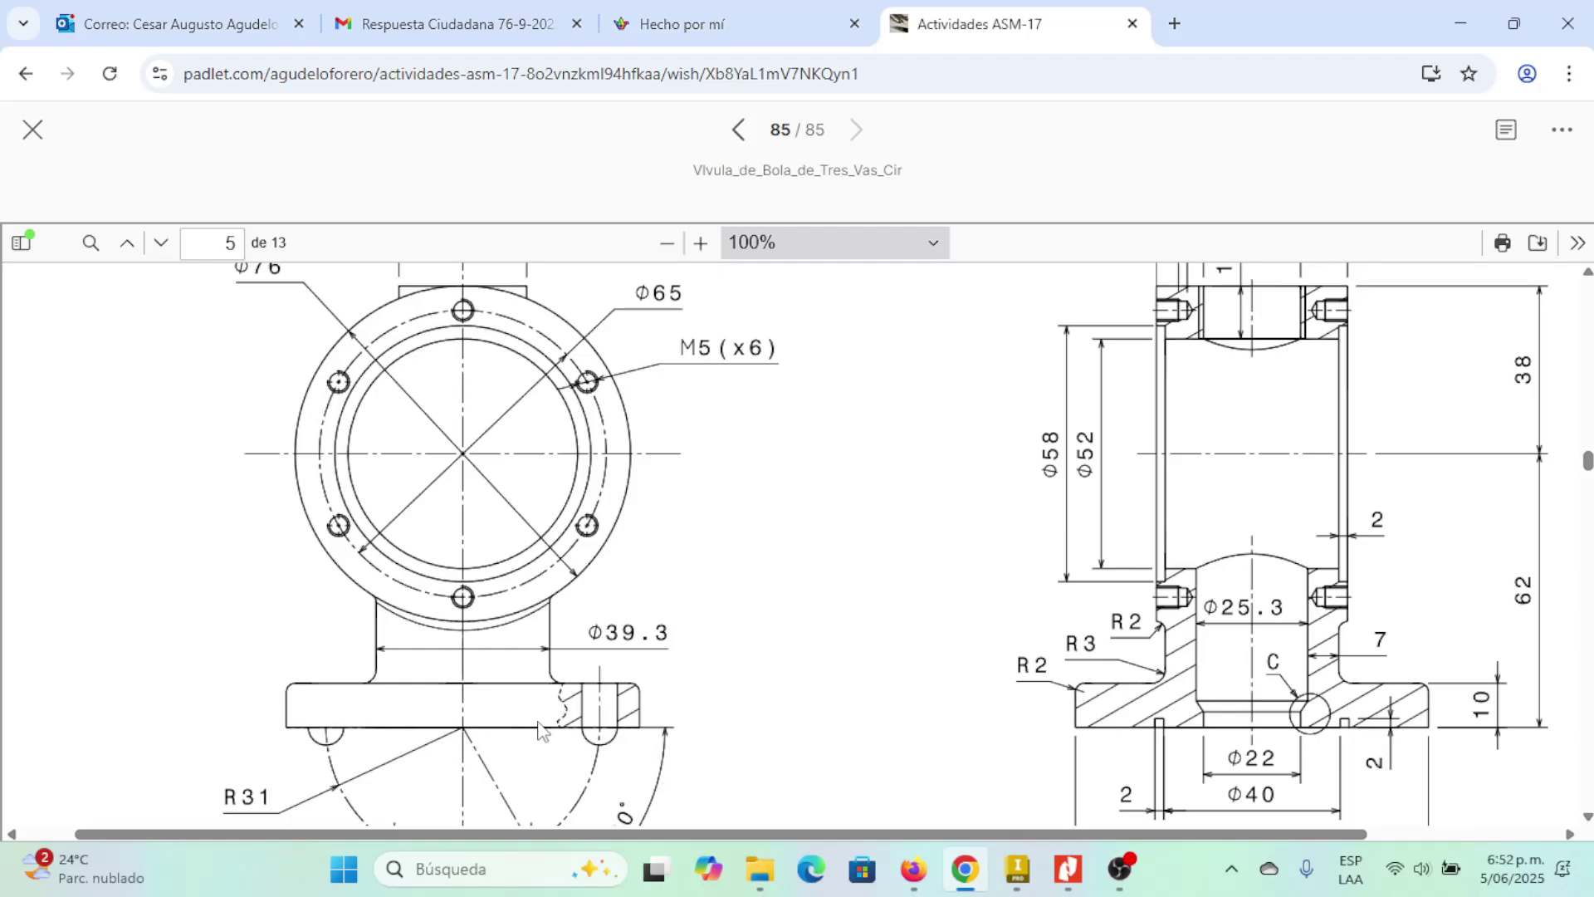
{"action": "key", "text": "alt+Tab"}
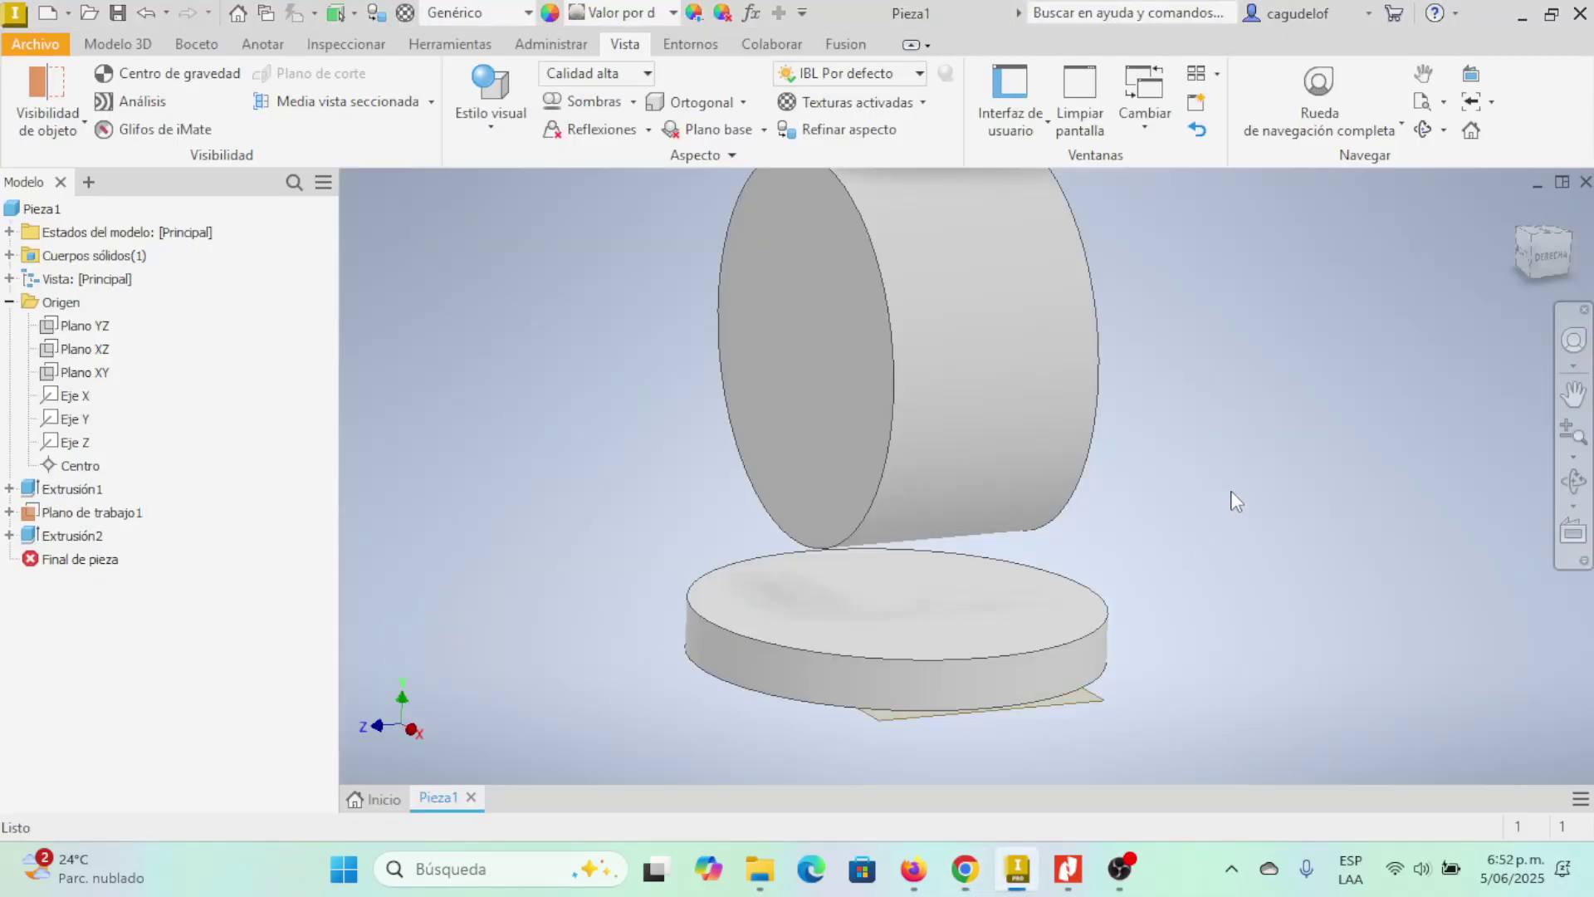
- Identify the base flange's upper face as the starting face for the neck and recheck the neck in the PDF drawing
{"action": "middle_click_drag", "start_coordinate": [1188, 522], "coordinate": [1248, 550], "text": "shift"}
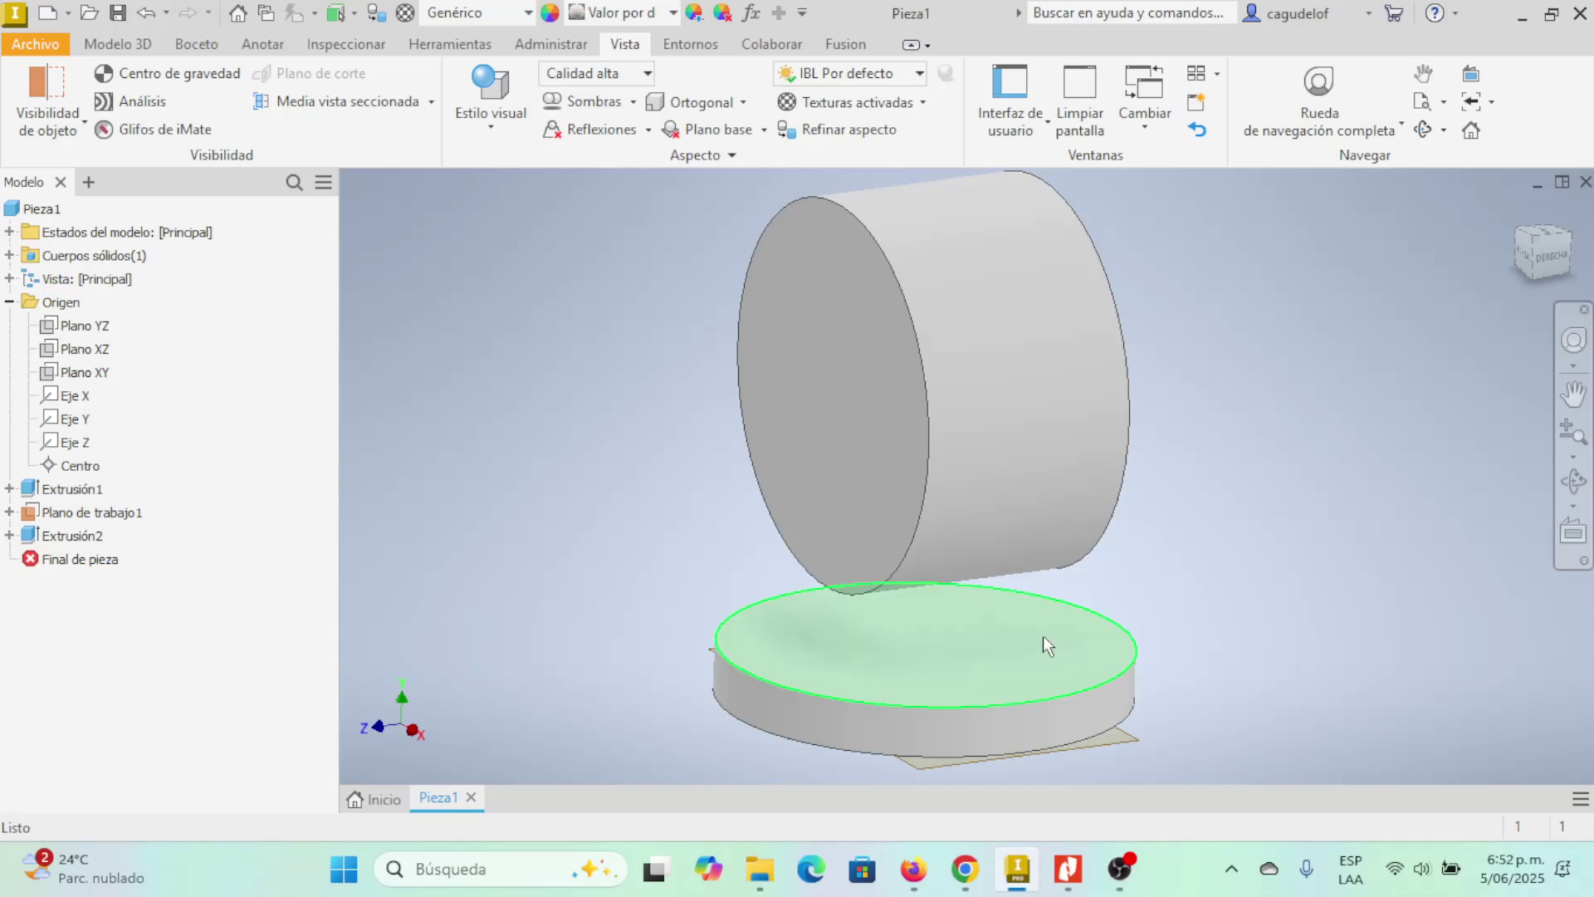
{"action": "left_click", "coordinate": [785, 651]}
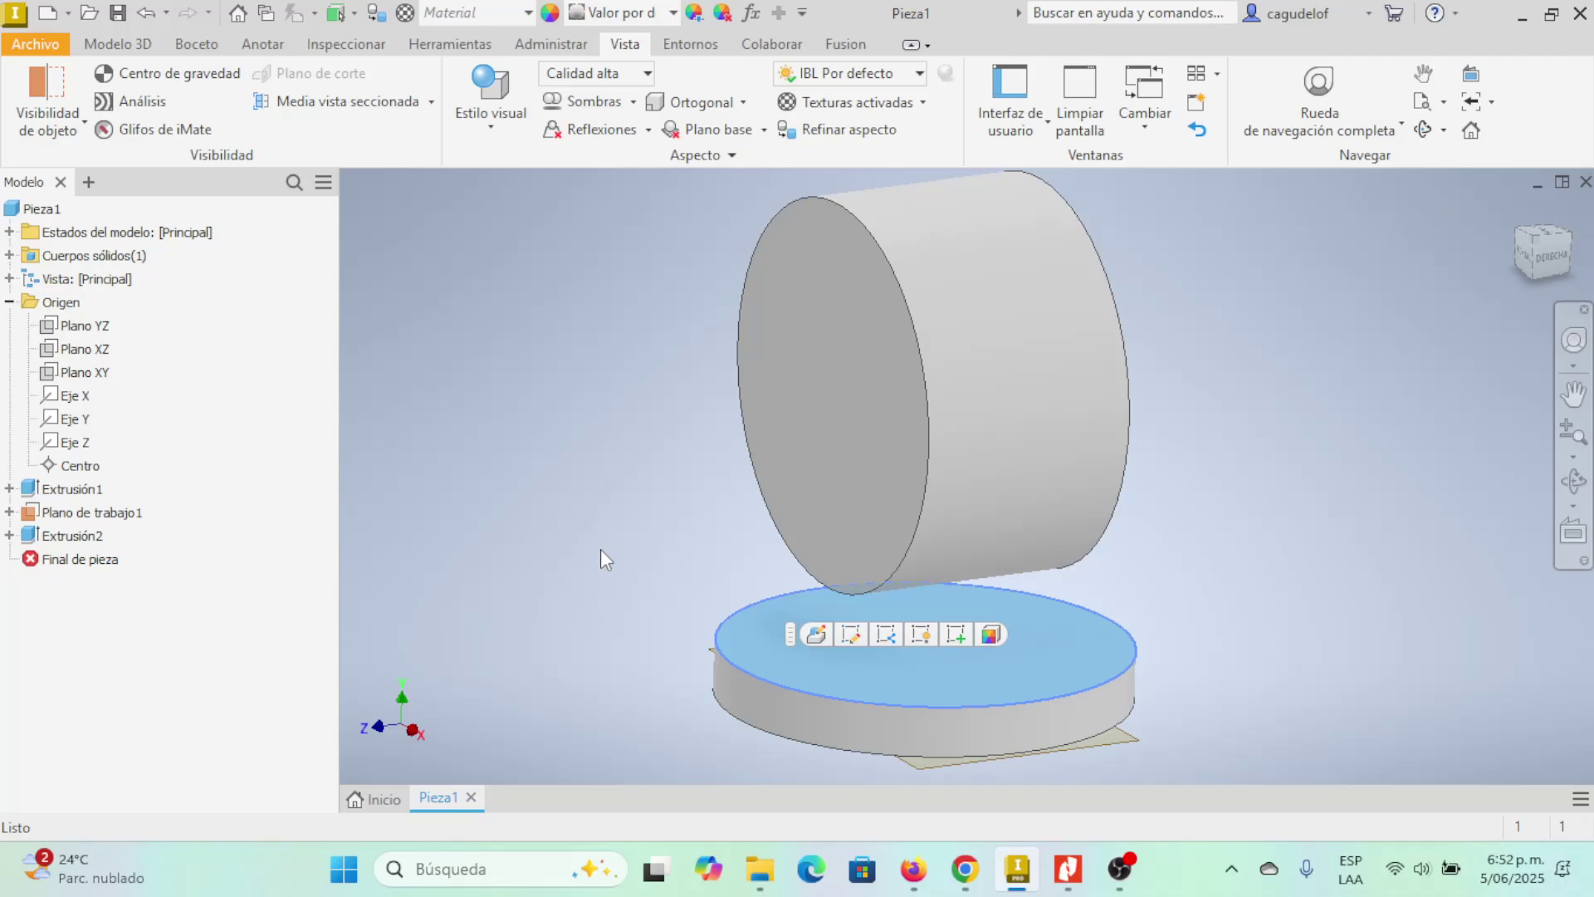
{"action": "left_click", "coordinate": [602, 549]}
{"action": "left_click", "coordinate": [71, 536]}
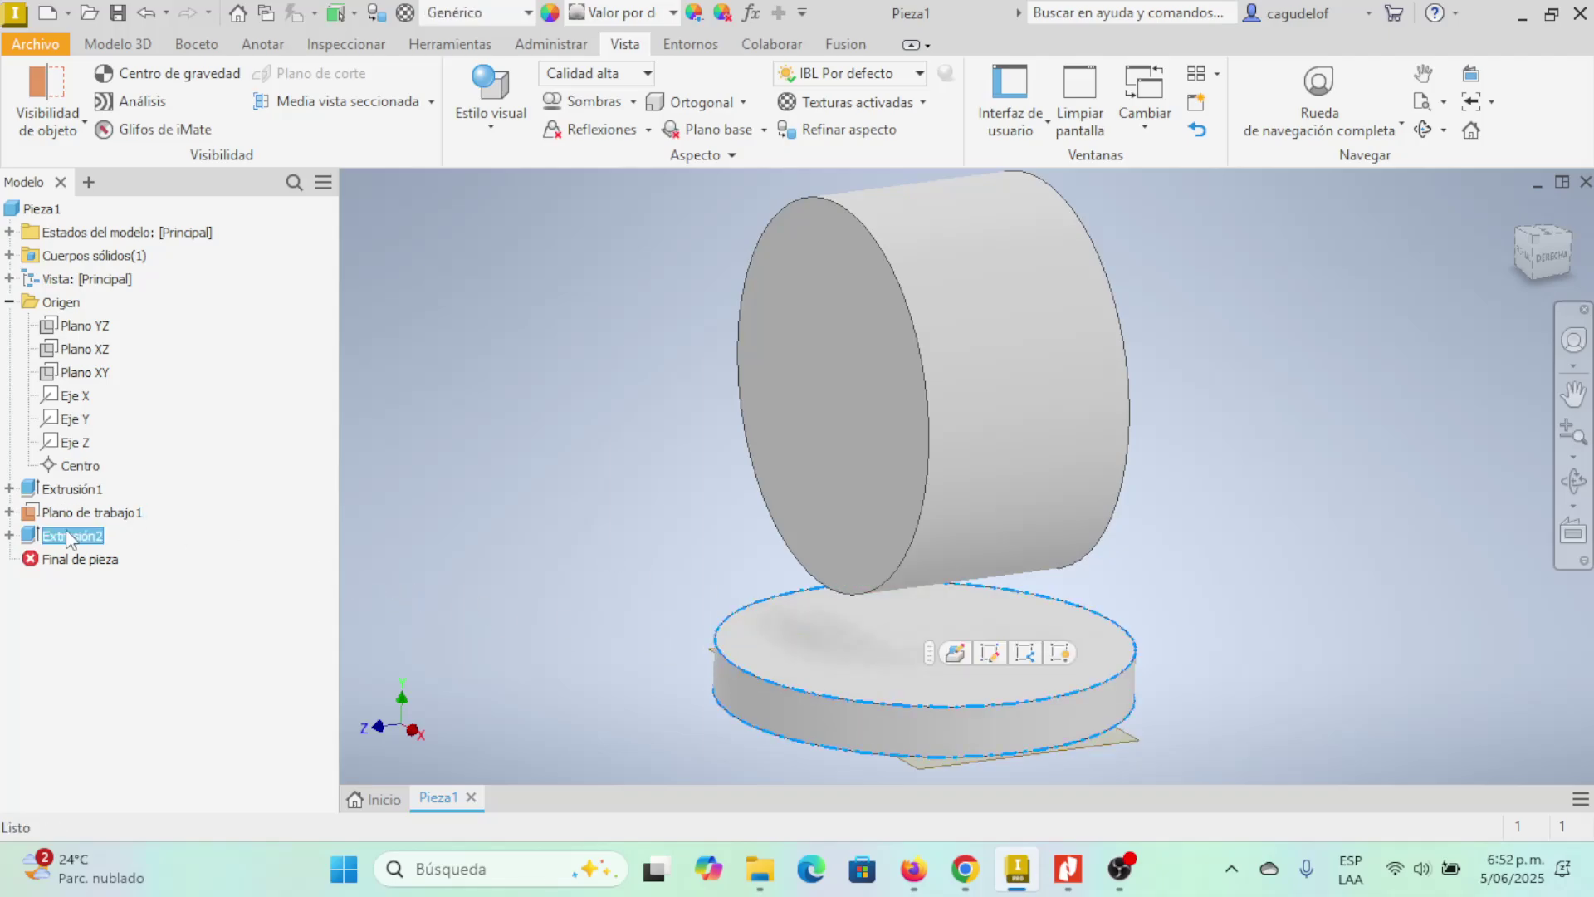
{"action": "left_click", "coordinate": [570, 516]}
{"action": "left_click", "coordinate": [819, 624]}
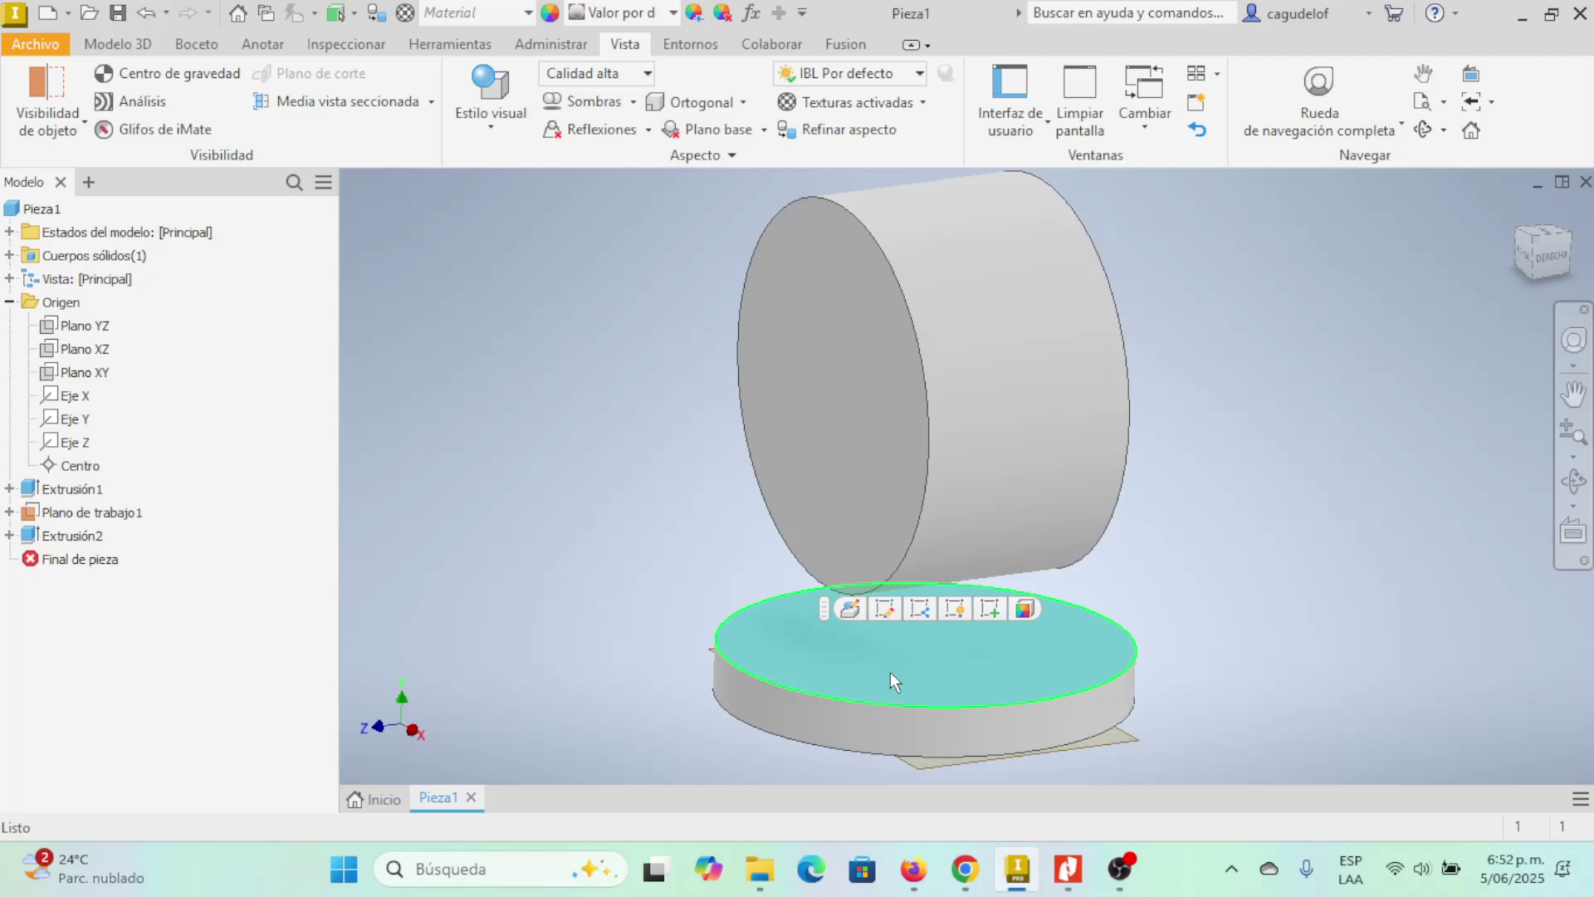
{"action": "key", "text": "alt+Tab"}
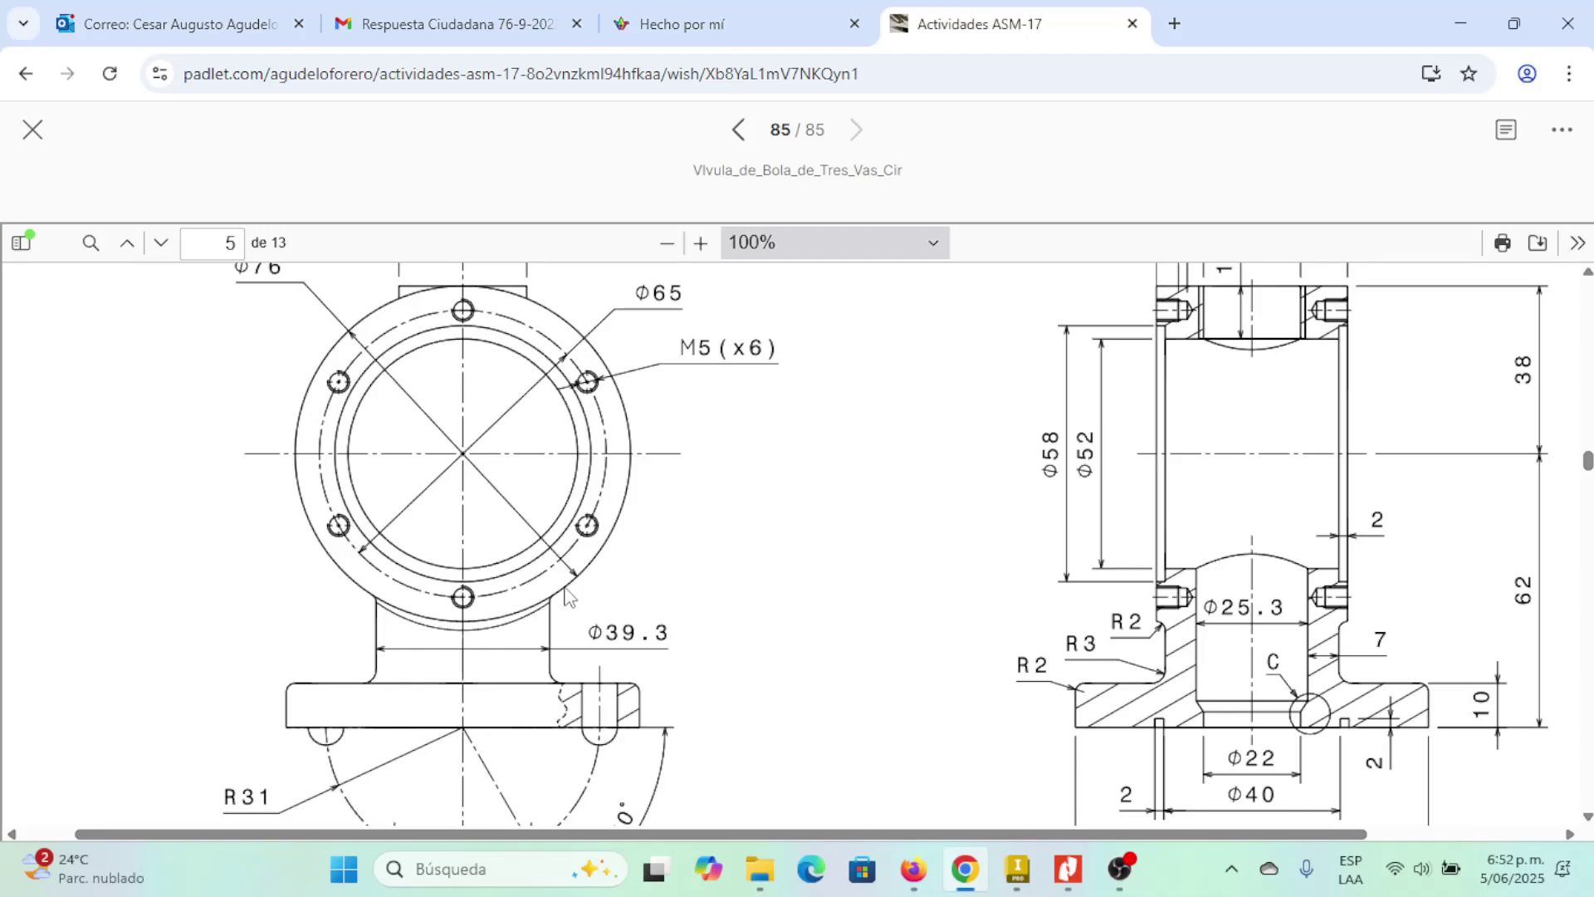
{"action": "key", "text": "alt+Tab"}
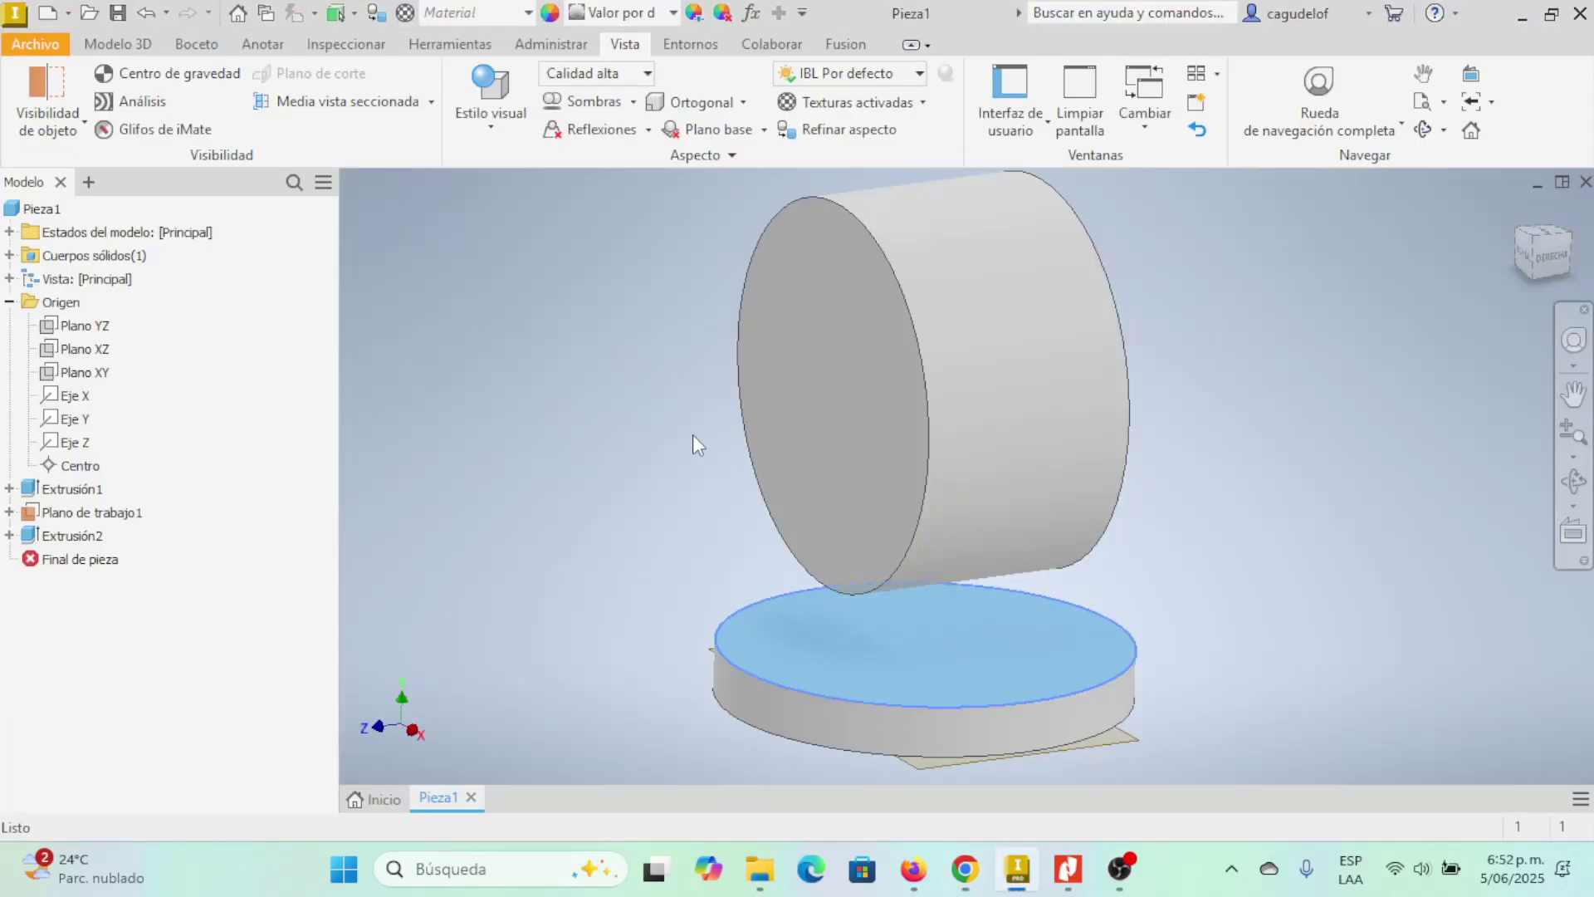
- Start a 2D sketch on the upper face of the base flange
{"action": "left_click", "coordinate": [693, 435]}
{"action": "left_click", "coordinate": [117, 44]}
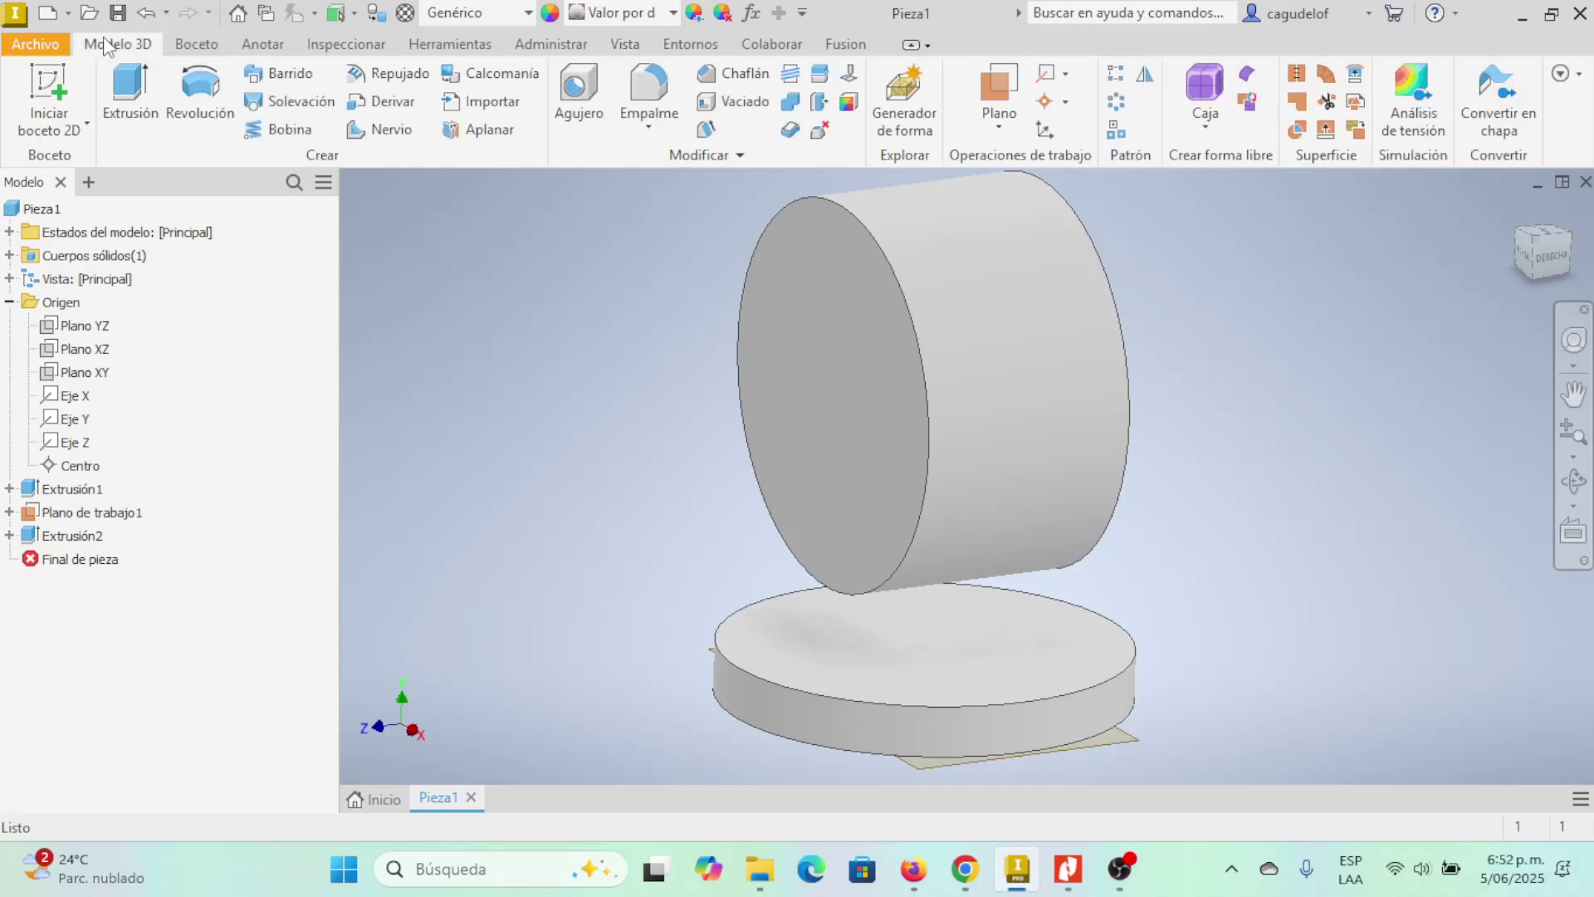
{"action": "left_click", "coordinate": [773, 621]}
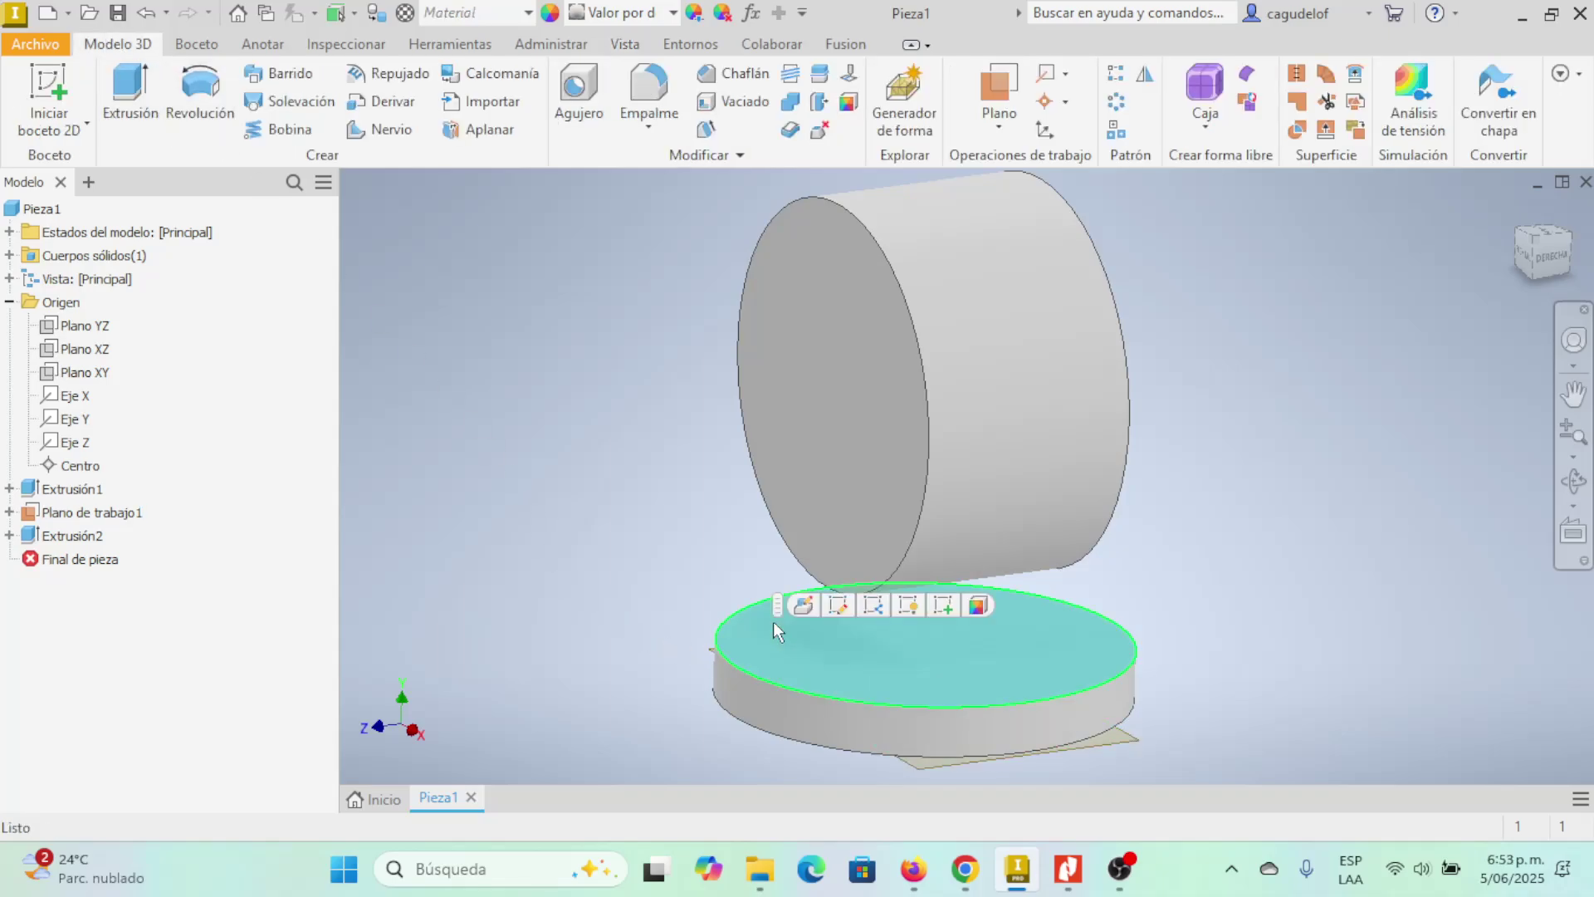
{"action": "left_click", "coordinate": [944, 608]}
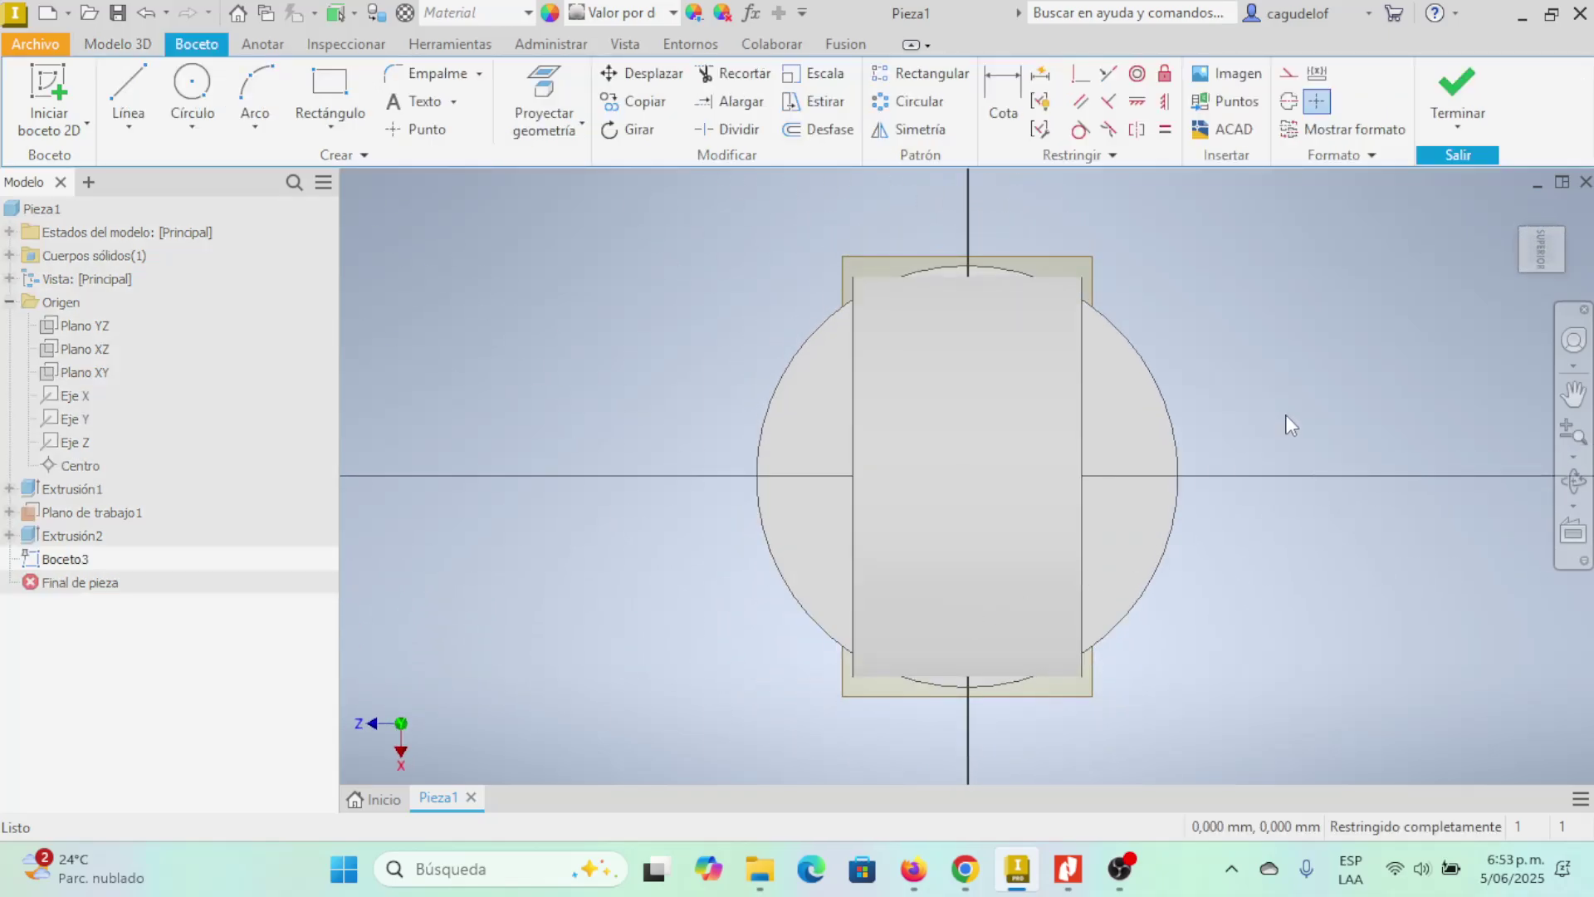
{"action": "left_click", "coordinate": [1571, 213]}
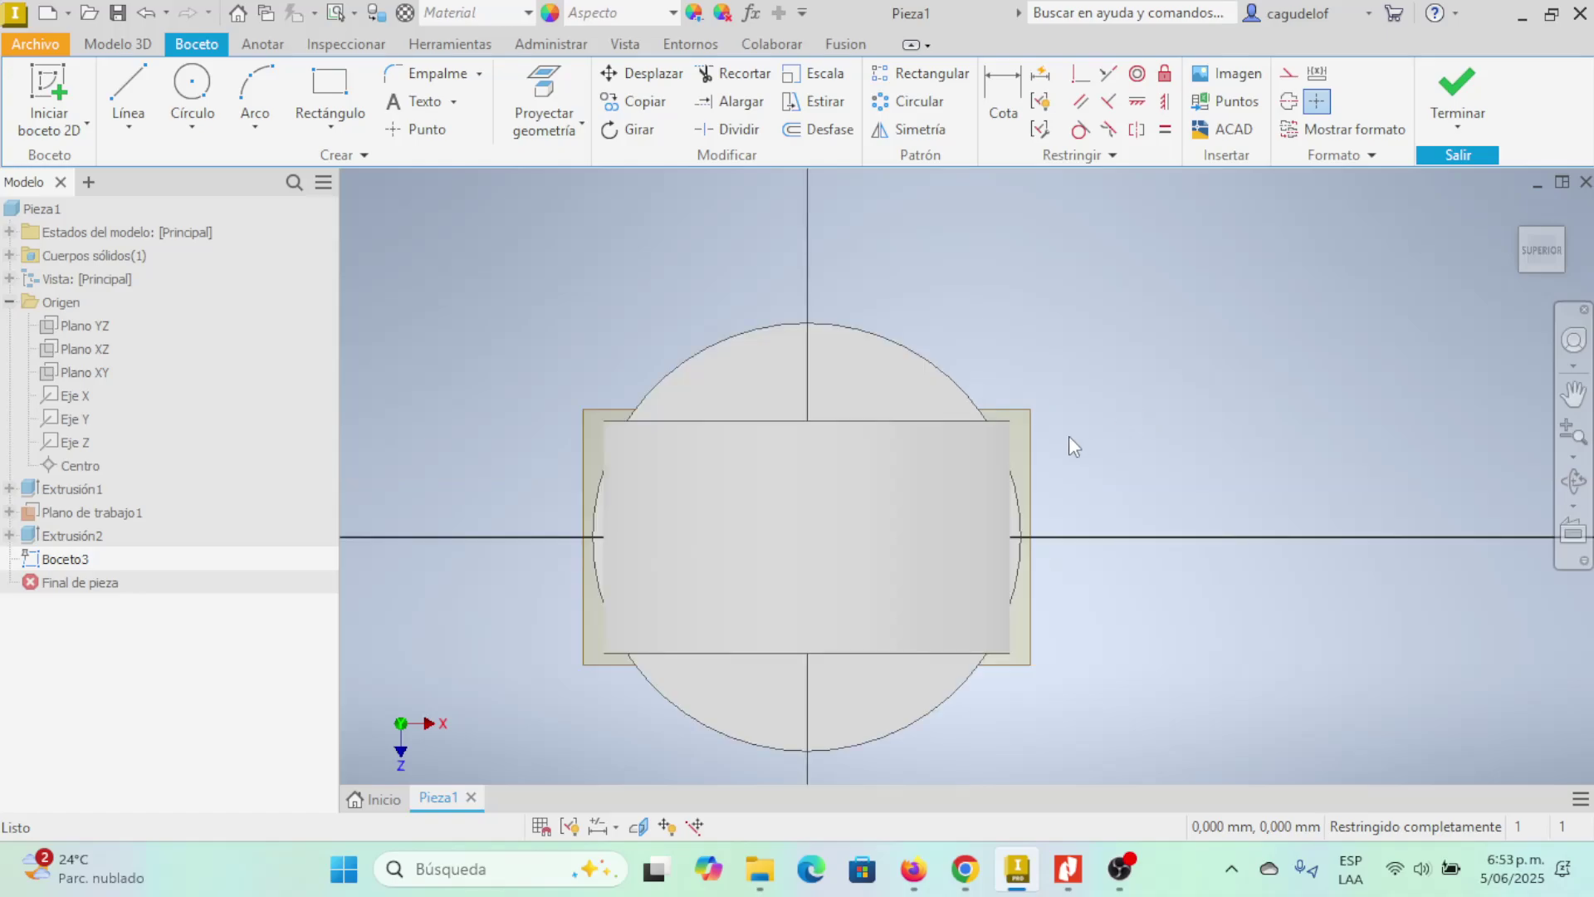
{"action": "middle_click_drag", "start_coordinate": [1094, 386], "coordinate": [1162, 370]}
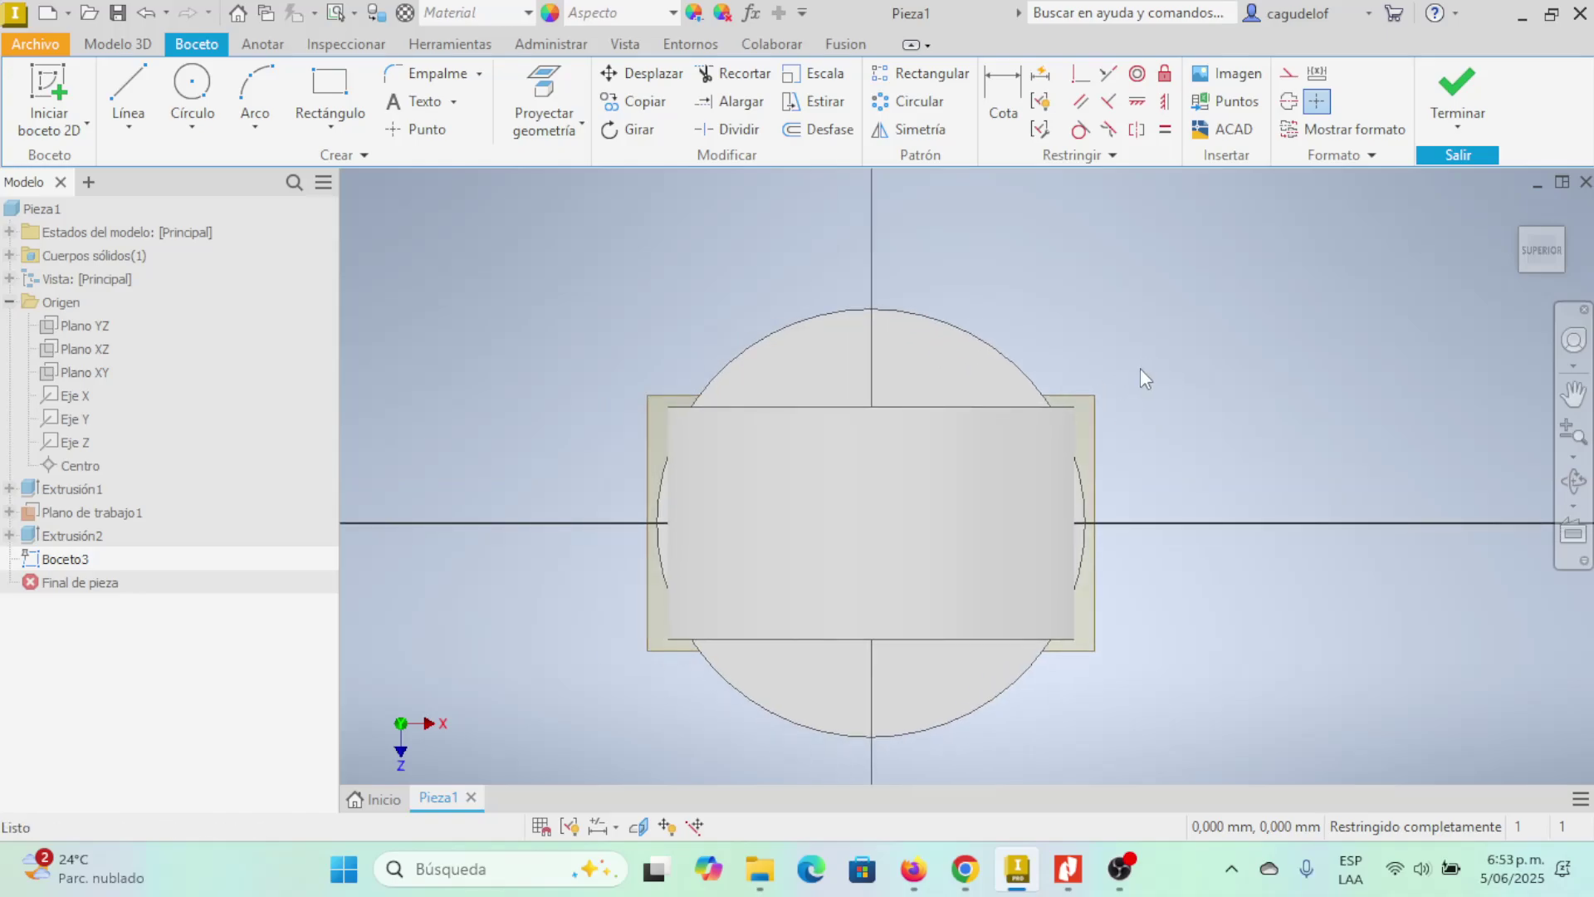
- Change the model's visual style to wireframe (Representación alámbrica)
{"action": "left_click", "coordinate": [626, 44]}
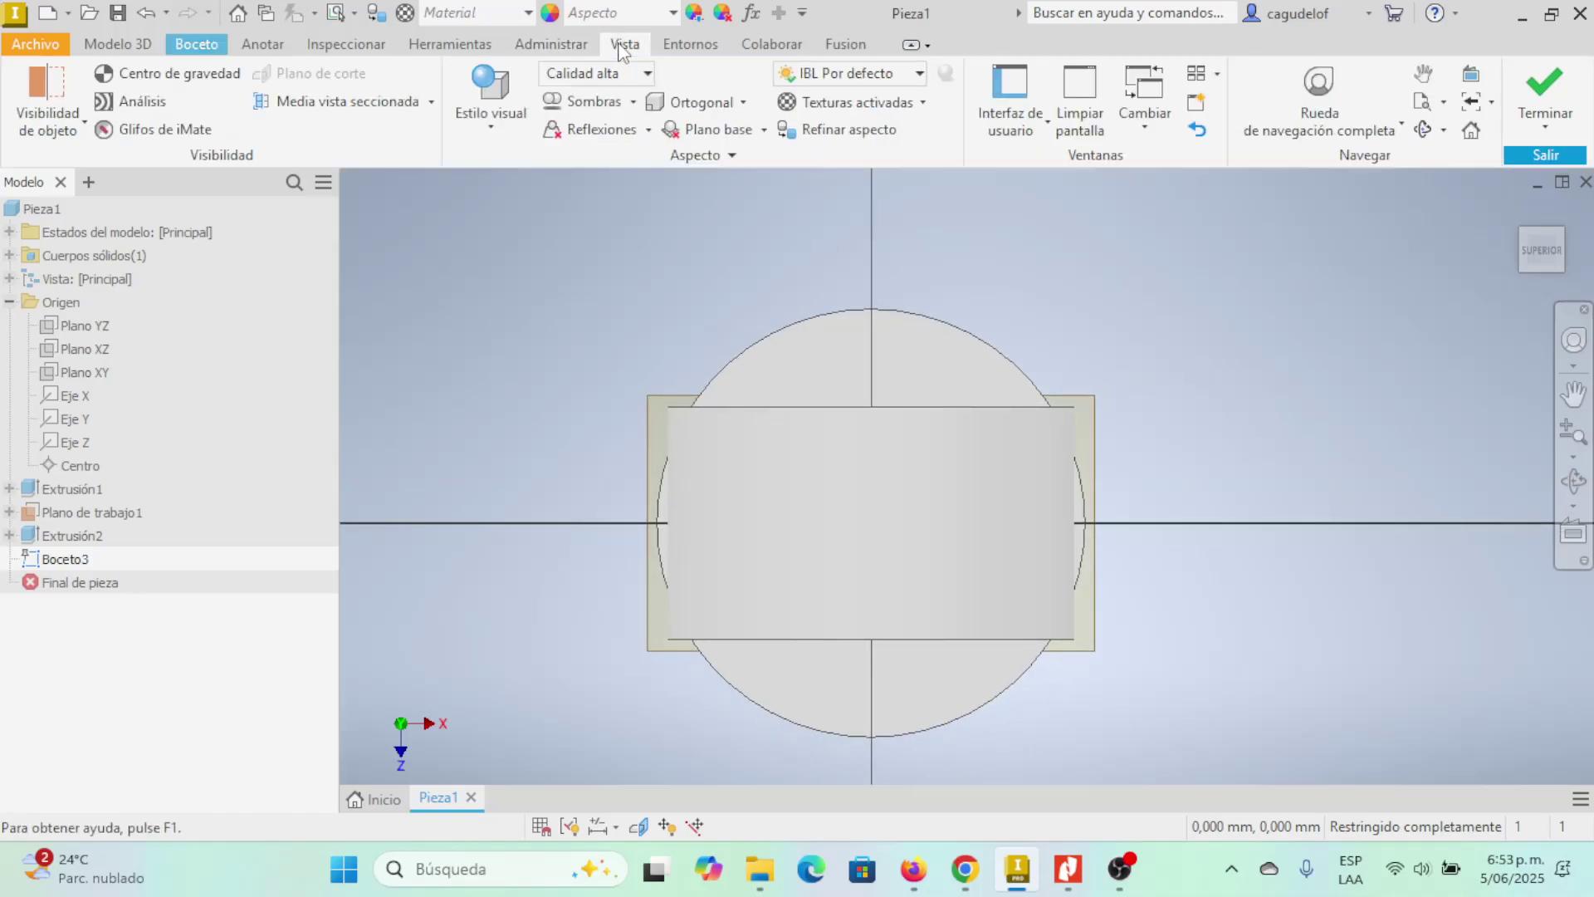
{"action": "left_click", "coordinate": [489, 128]}
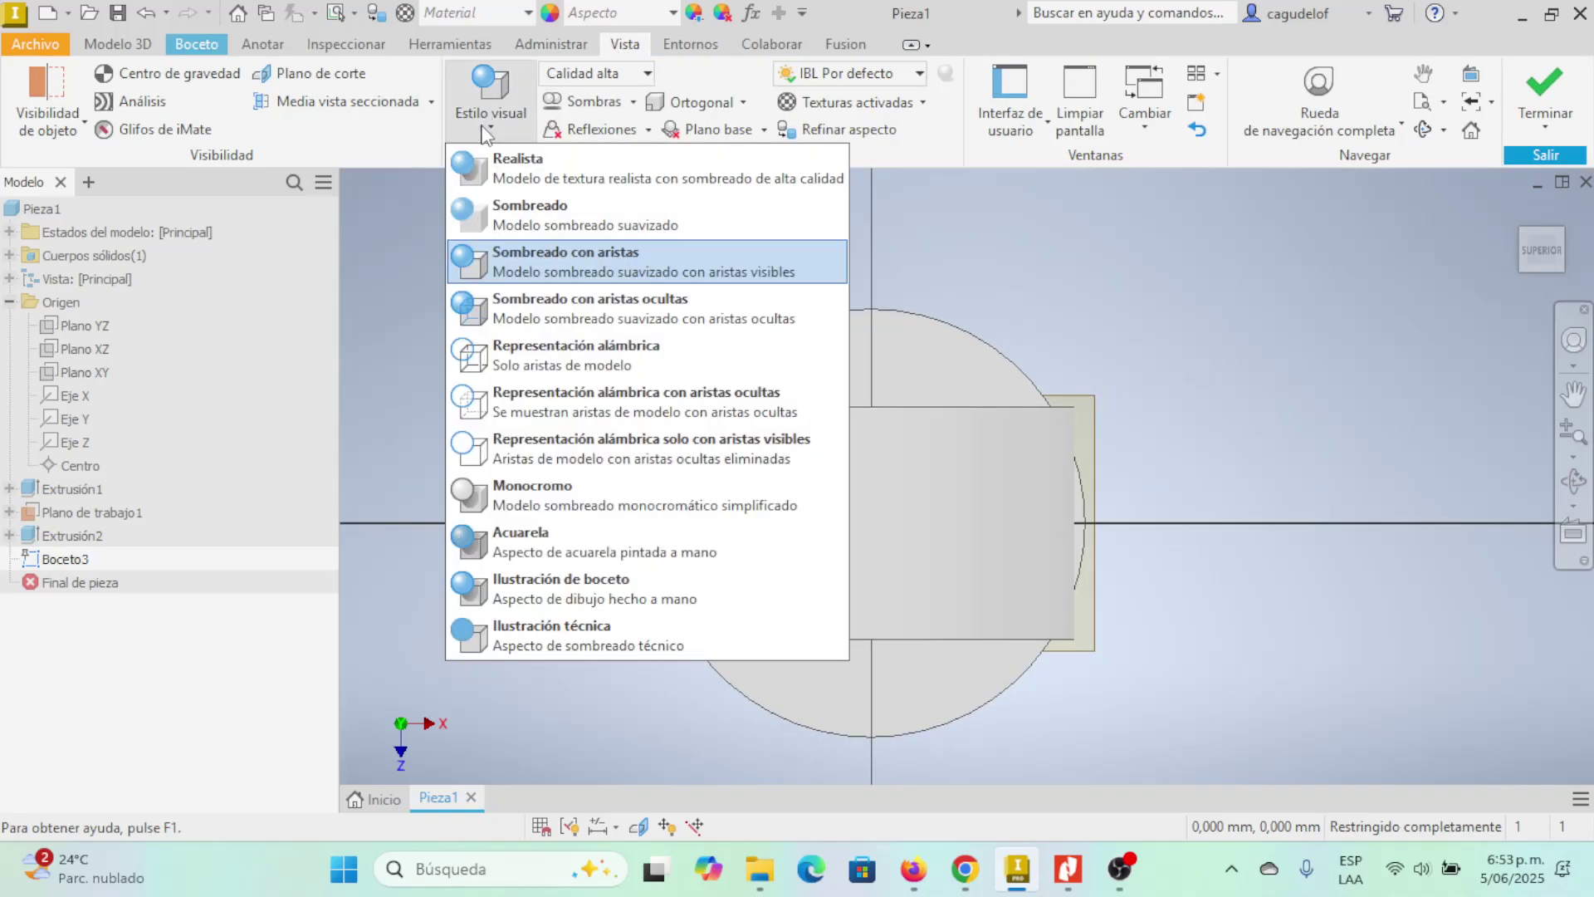
{"action": "left_click", "coordinate": [566, 349]}
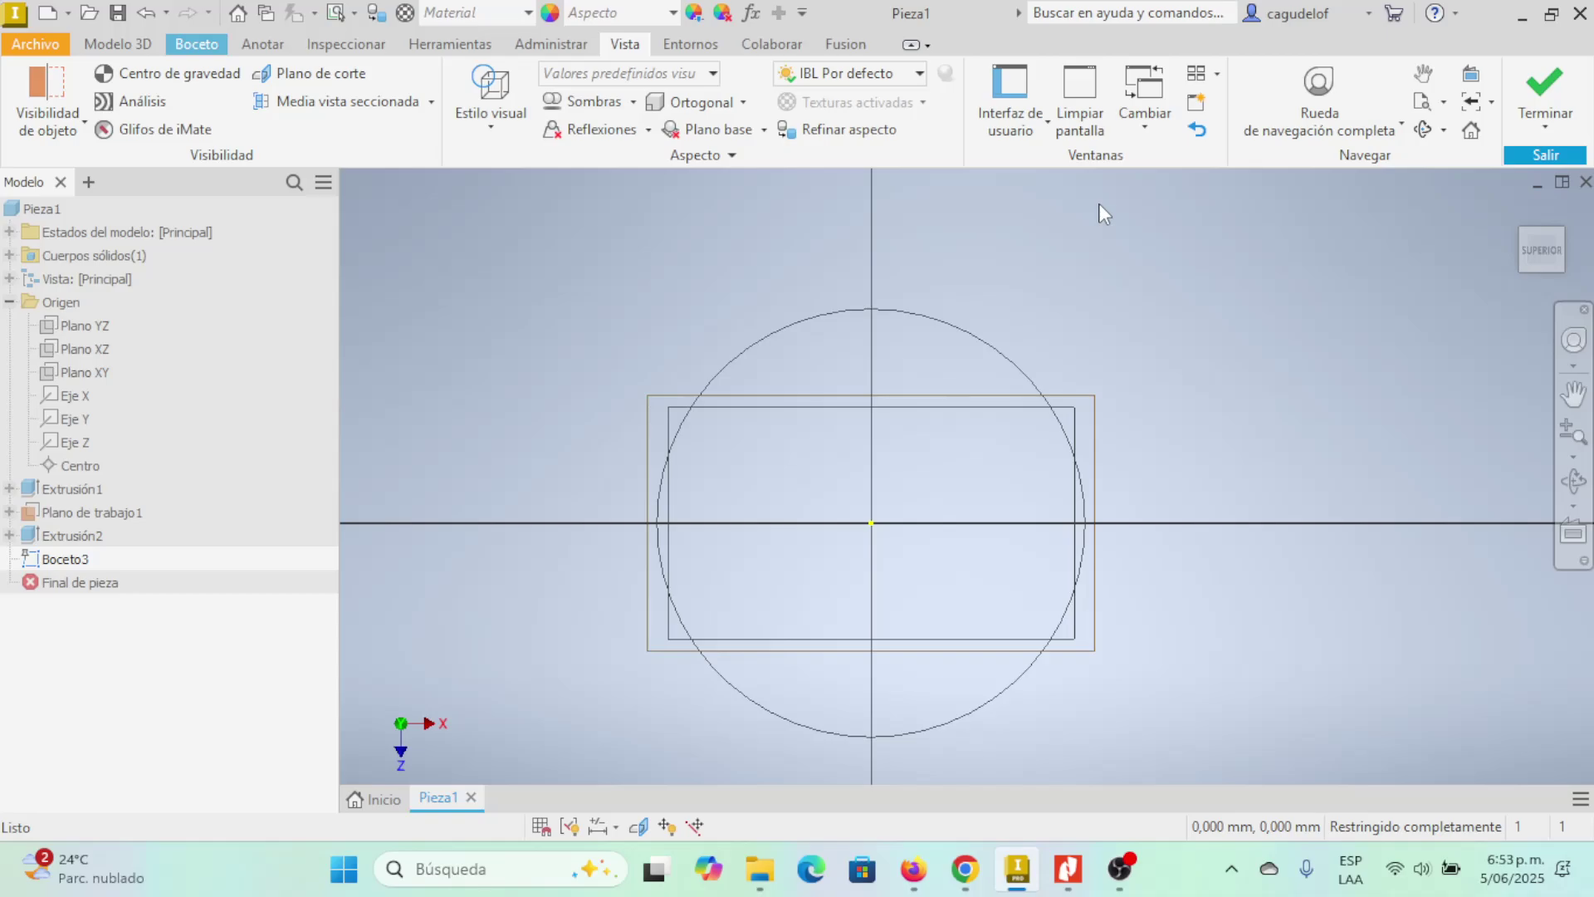
- Sketch a circle about 48 mm in diameter centred on the origin, inside the flange outline
{"action": "left_click", "coordinate": [196, 40]}
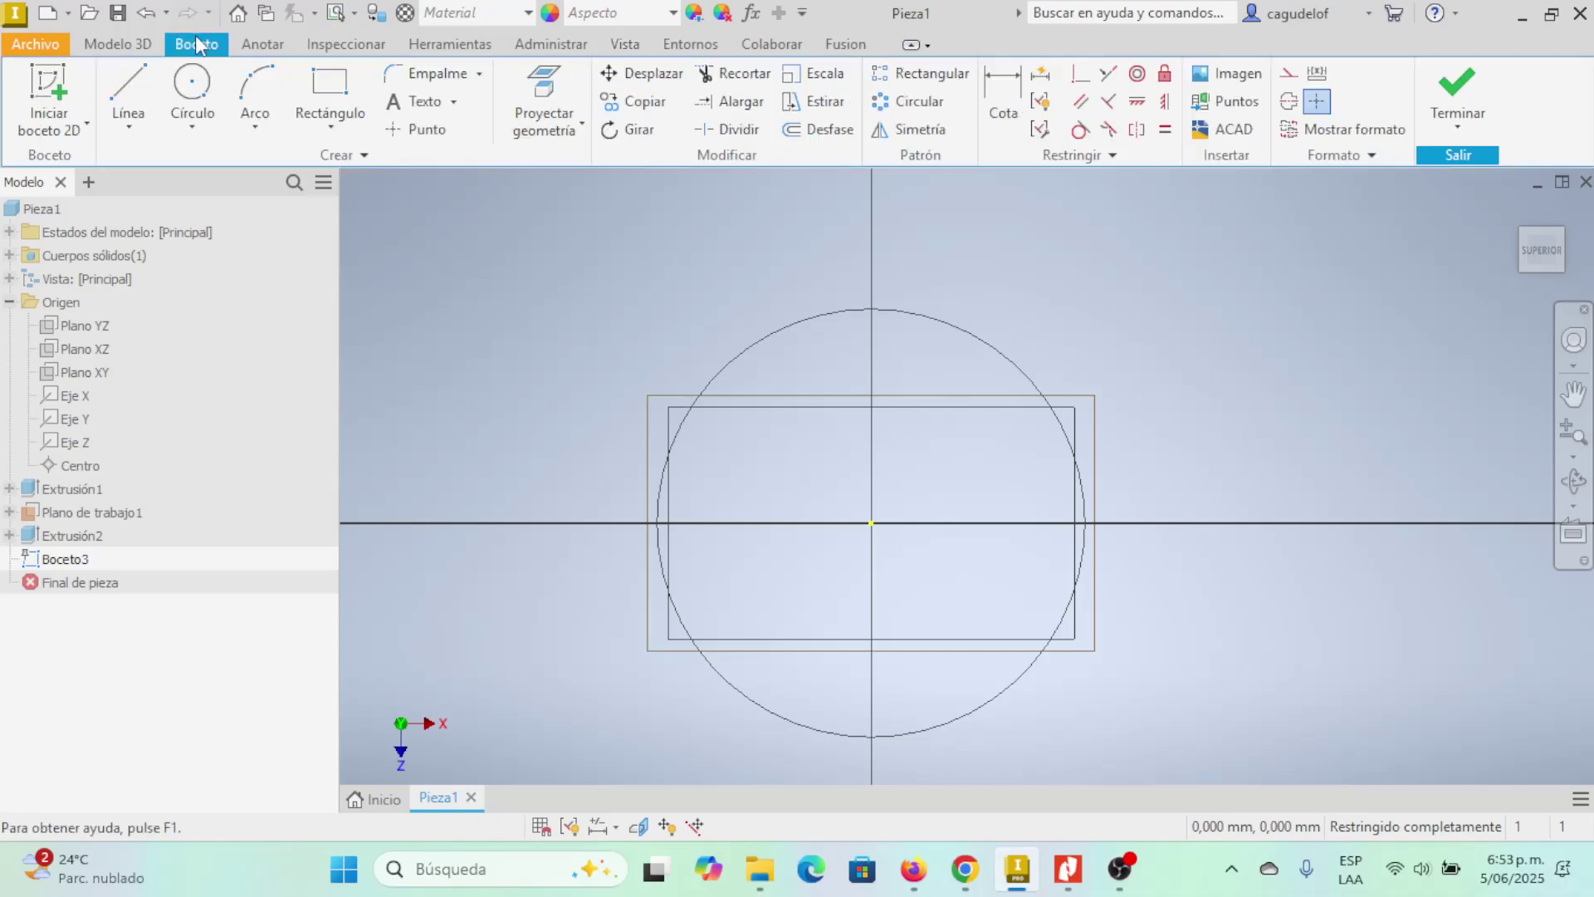
{"action": "left_click", "coordinate": [192, 83]}
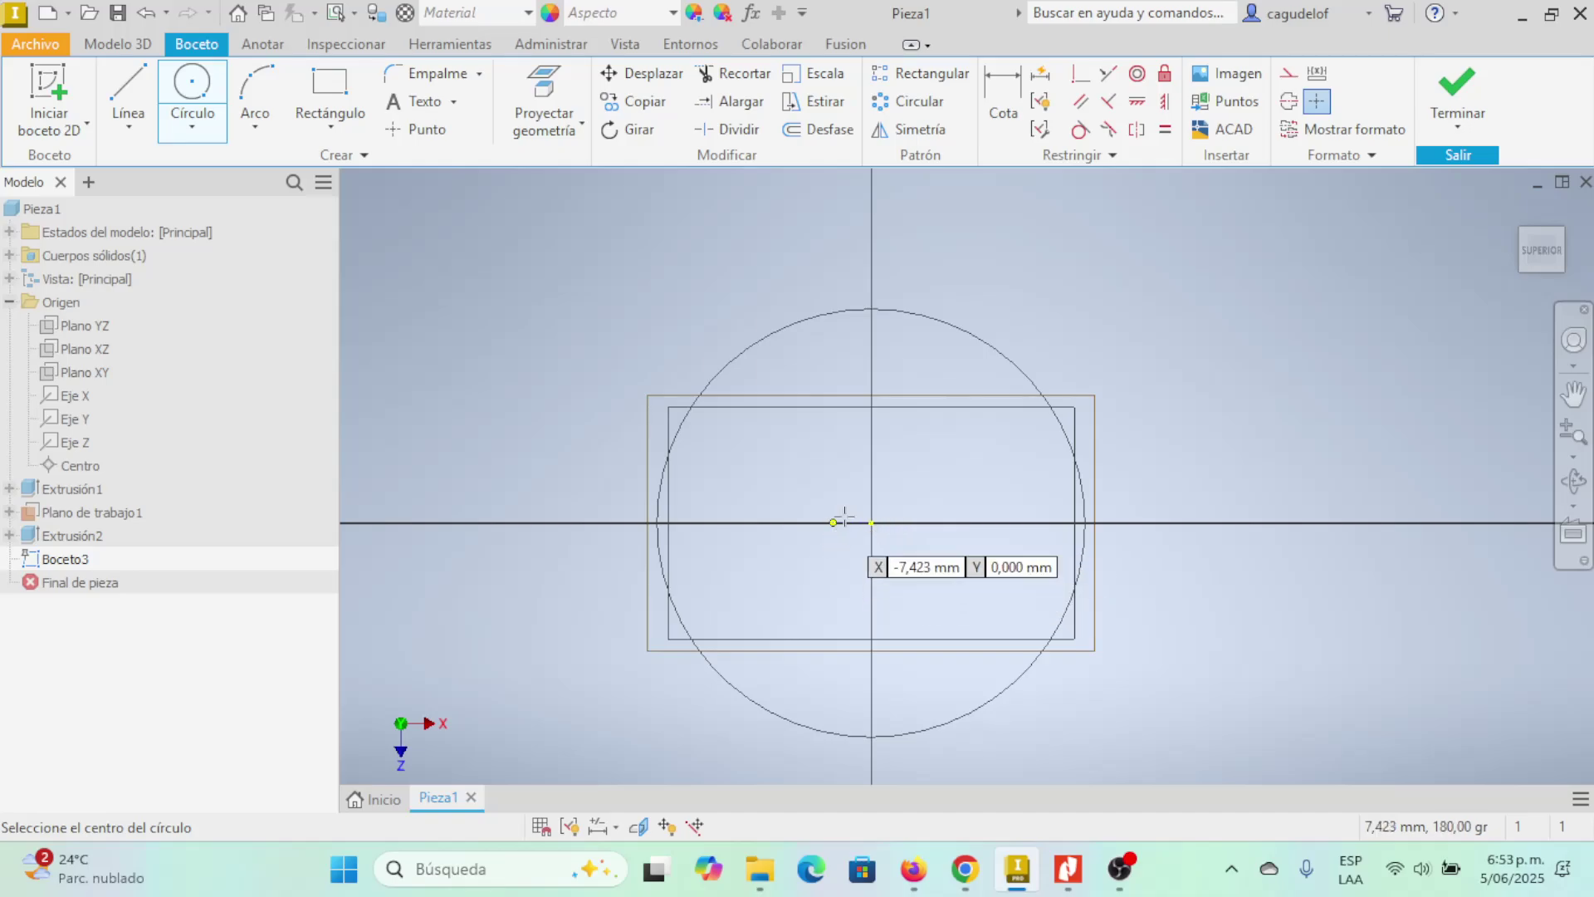
{"action": "left_click", "coordinate": [870, 523]}
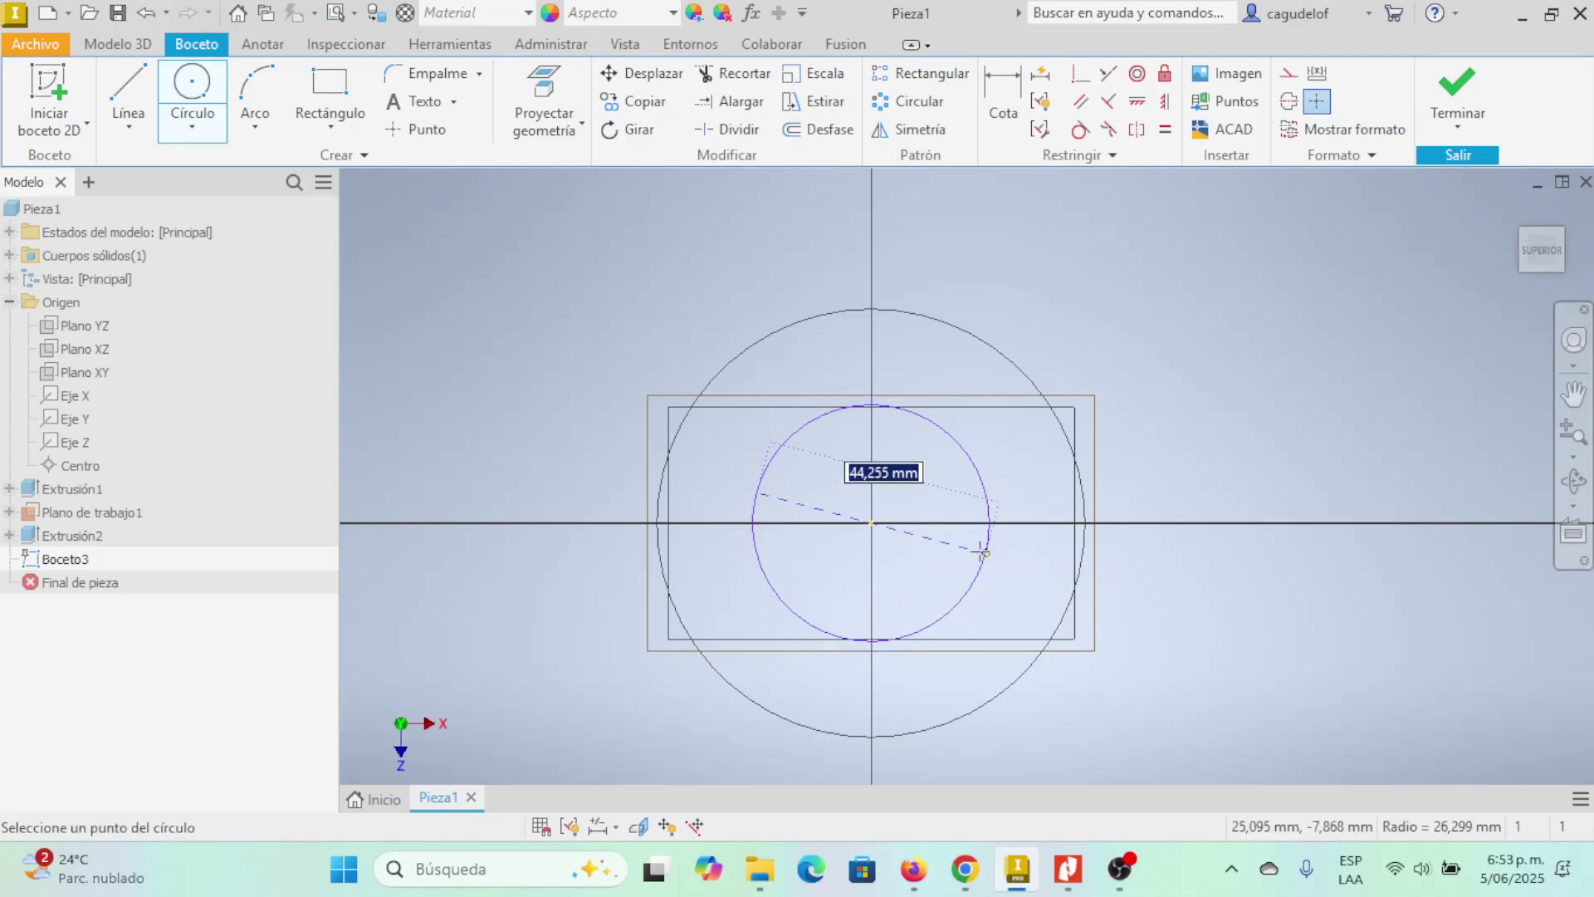
{"action": "left_click", "coordinate": [989, 571]}
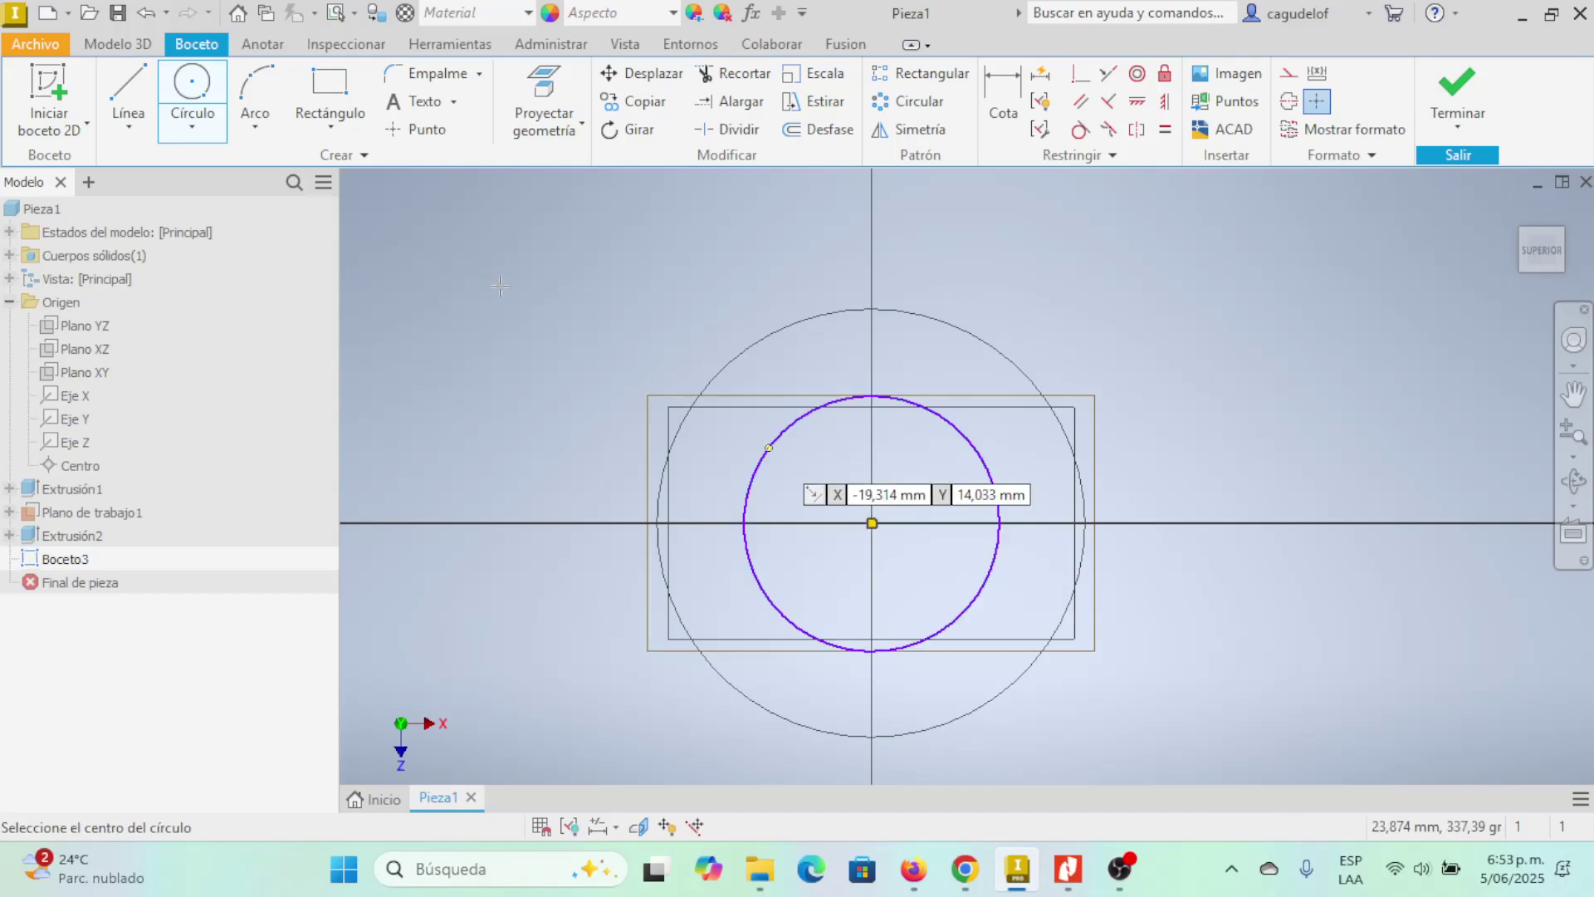
- Dimension the neck circle's diameter and set it to 39.3 mm, as given in the PDF drawing
{"action": "left_click", "coordinate": [1003, 99]}
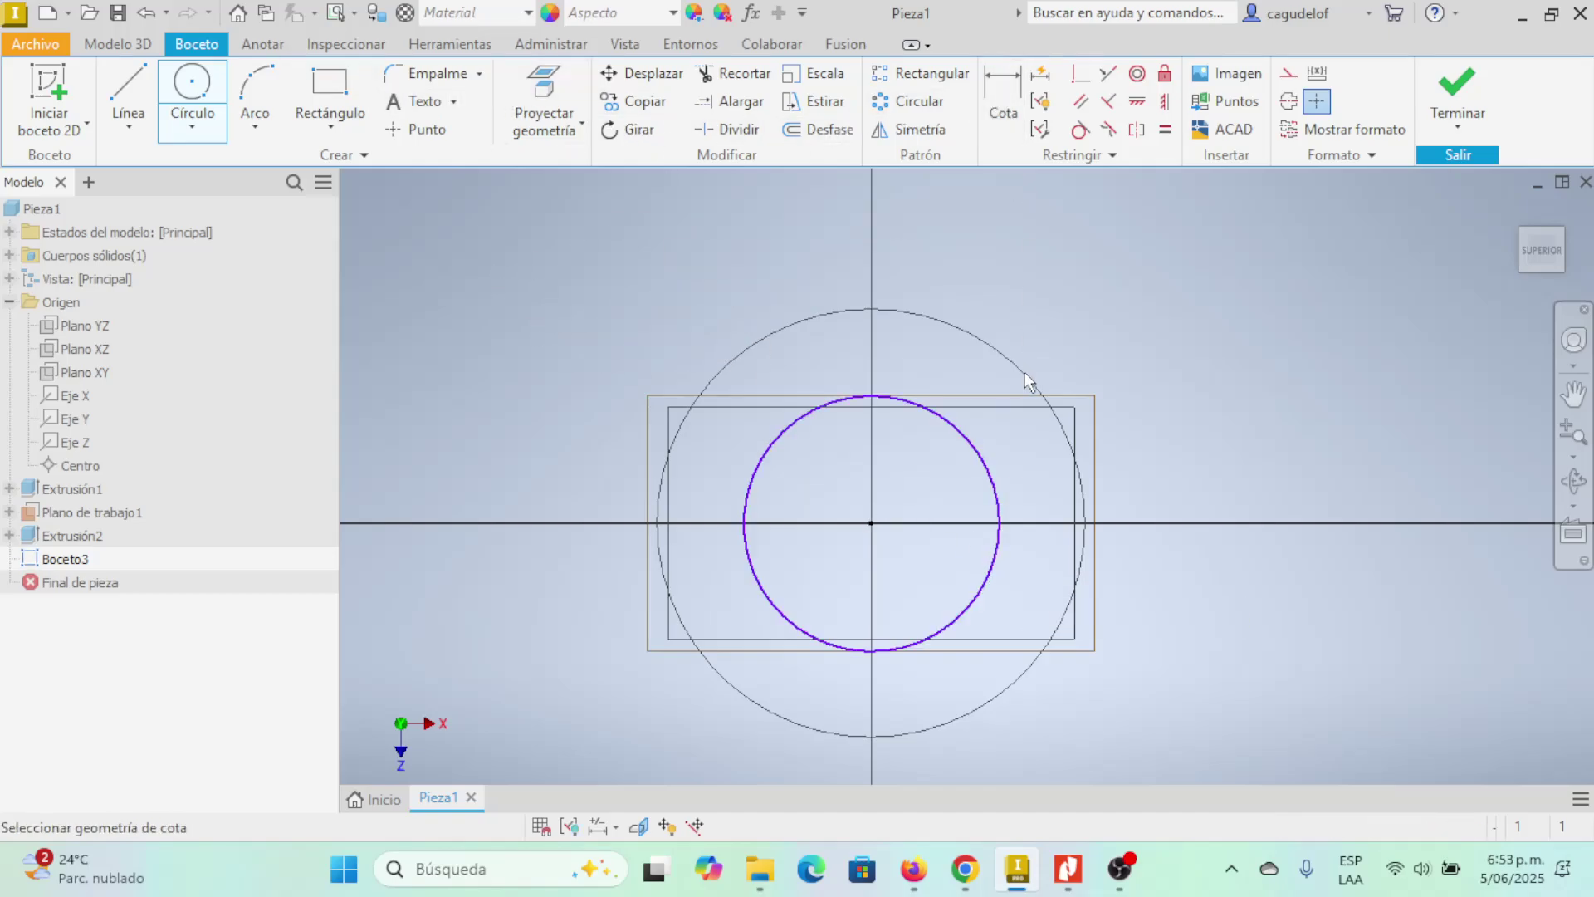
{"action": "left_click", "coordinate": [970, 440]}
{"action": "left_click", "coordinate": [1093, 293]}
{"action": "key", "text": "alt+Tab"}
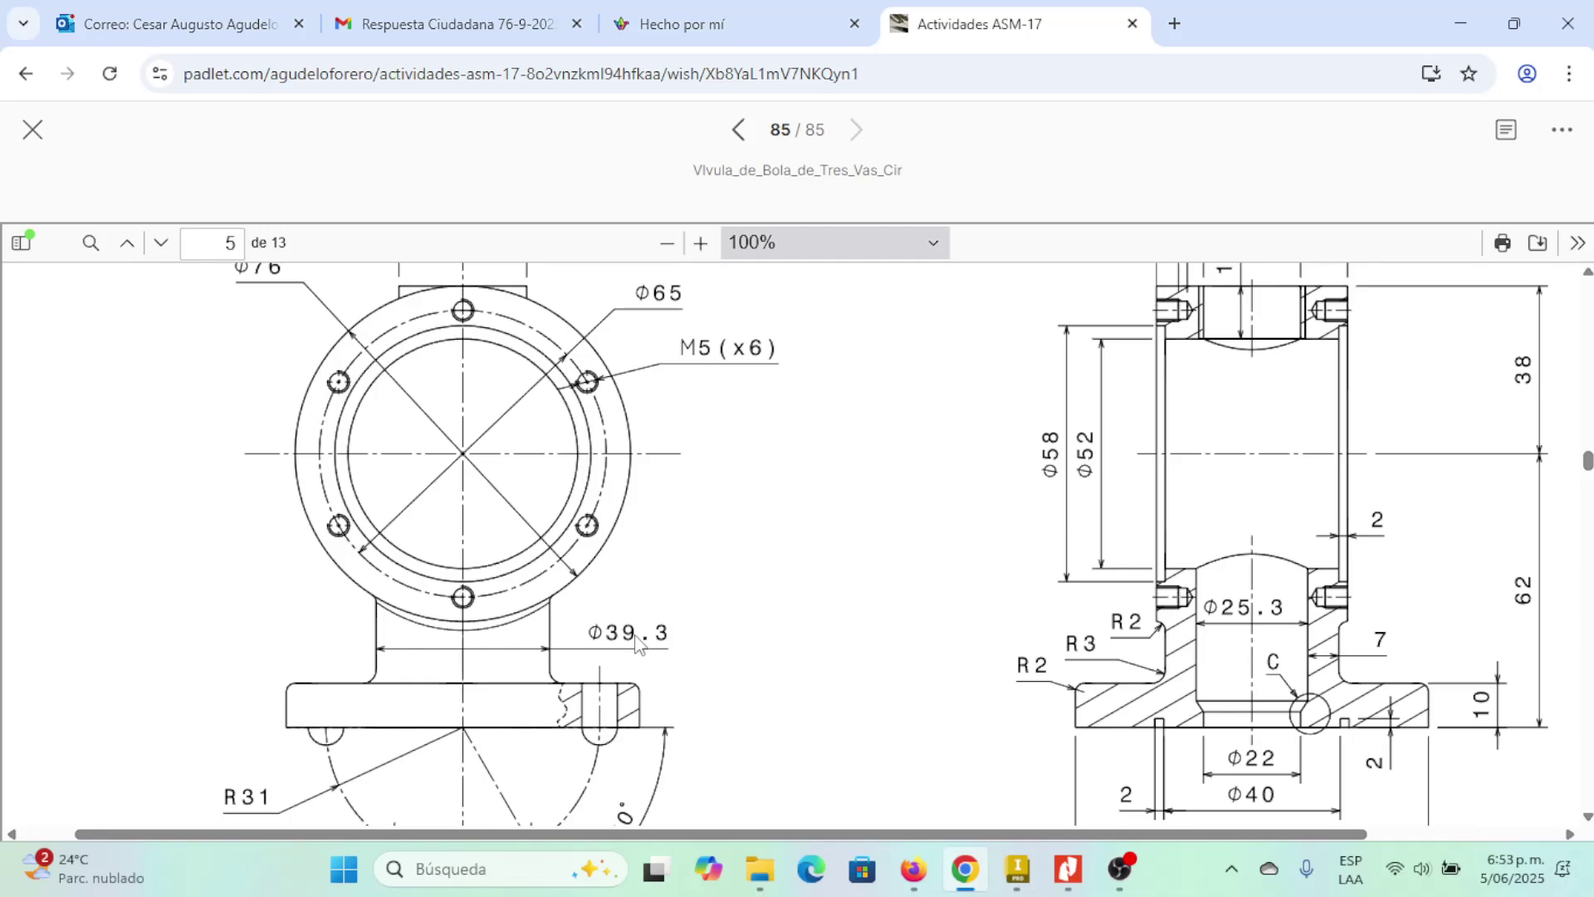
{"action": "key", "text": "alt+Tab"}
{"action": "type", "text": "39."}
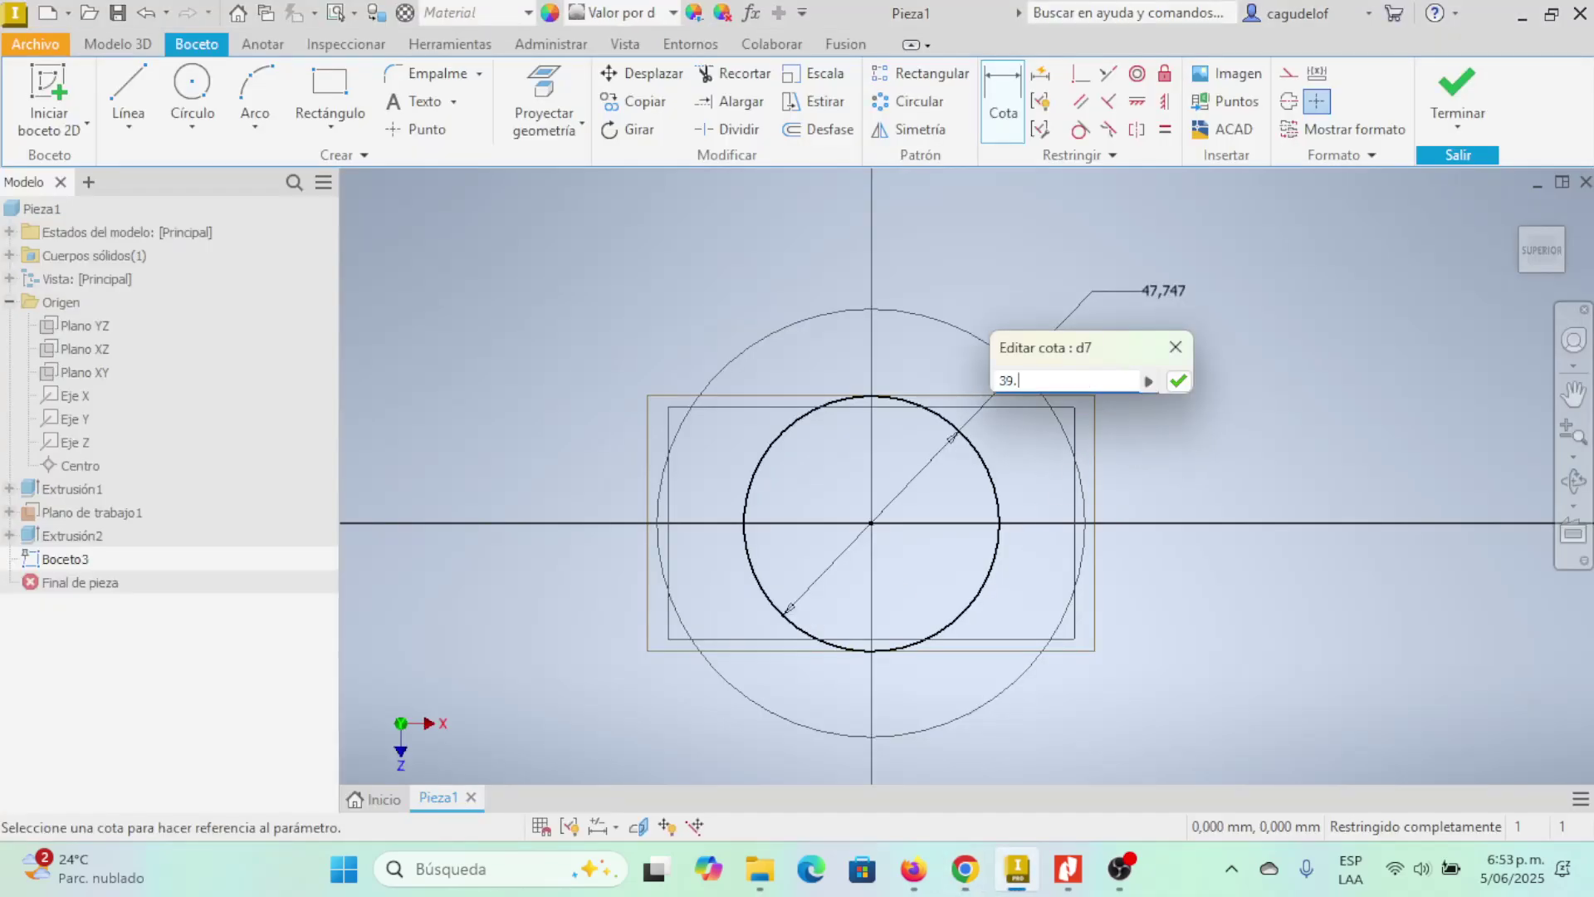
{"action": "type", "text": "3"}
{"action": "key", "text": "Return"}
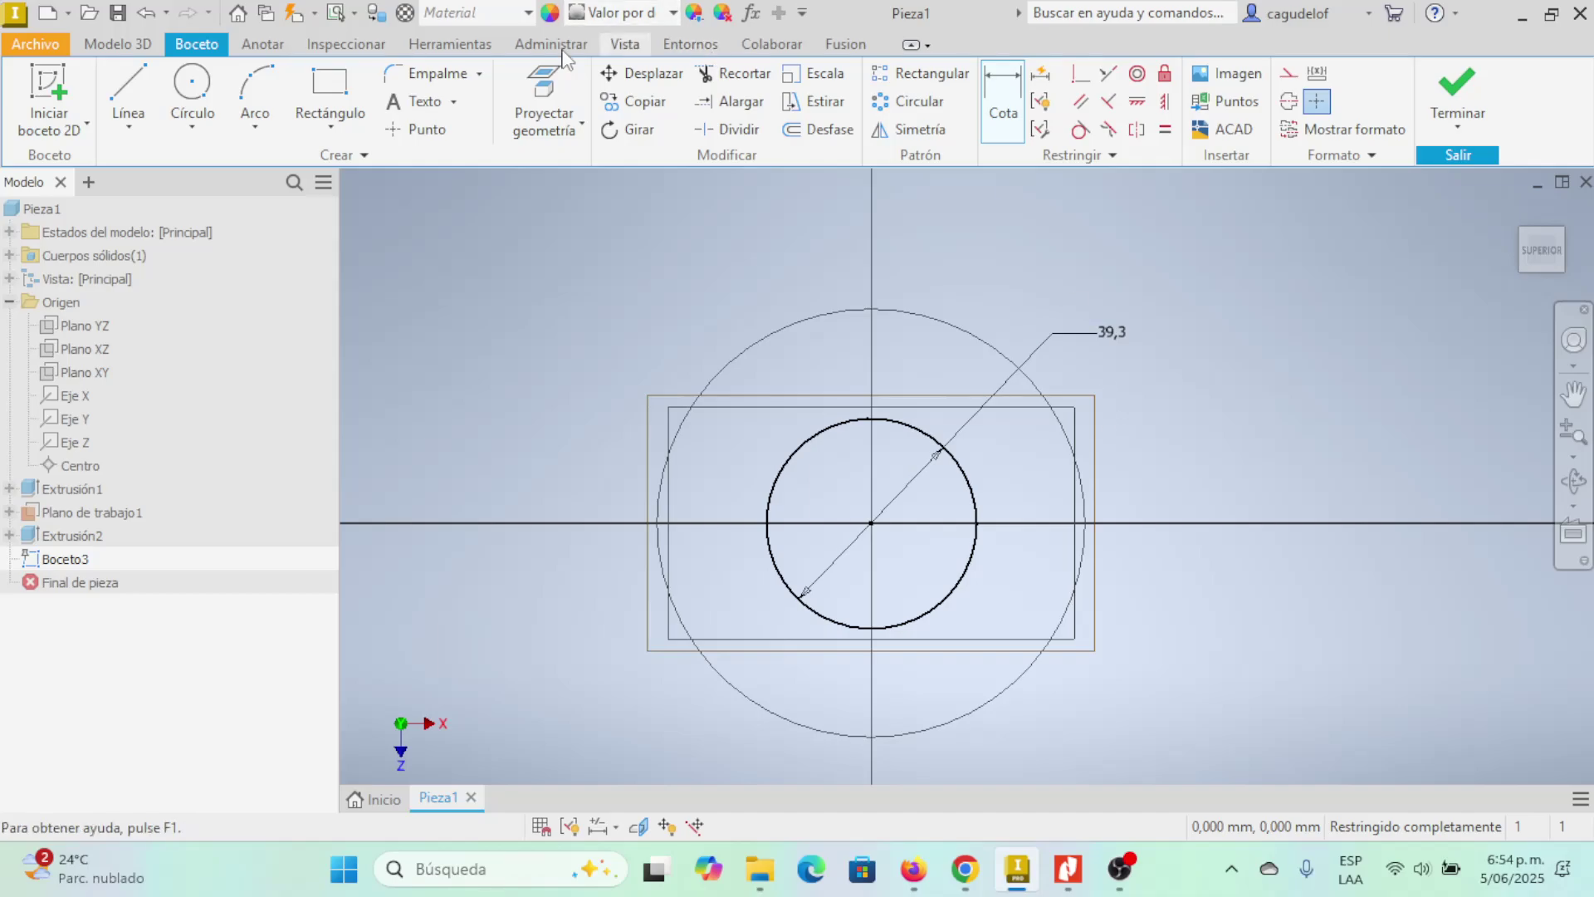
- Start an extrusion of the 39.3 mm circle and change the visual style to shaded with edges (Sombreado con aristas)
{"action": "left_click", "coordinate": [117, 44]}
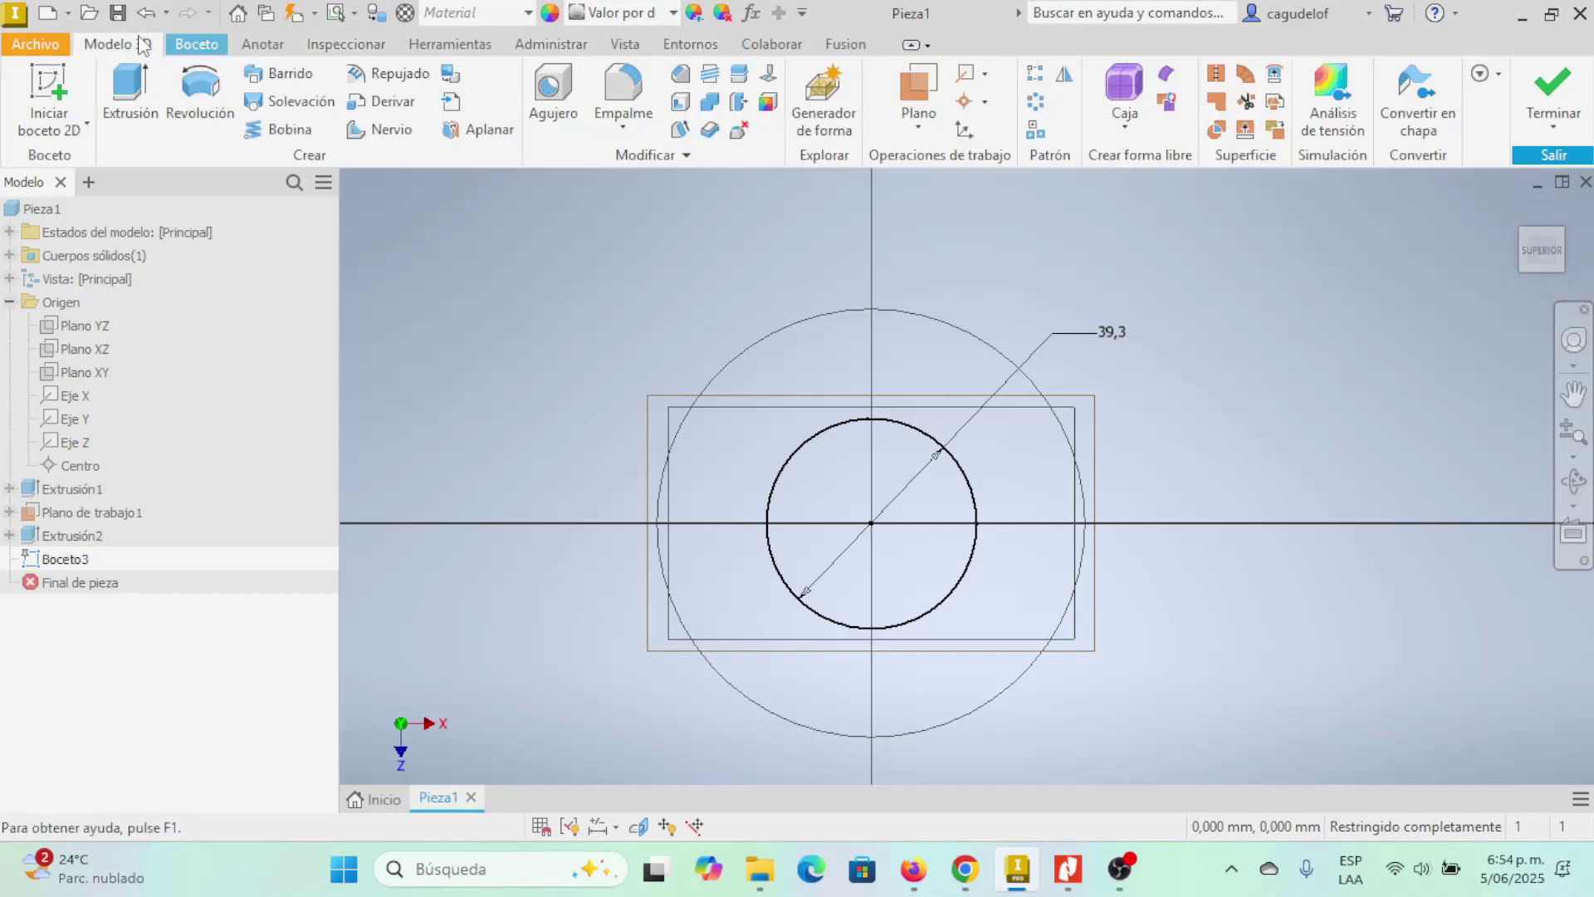
{"action": "left_click", "coordinate": [135, 91]}
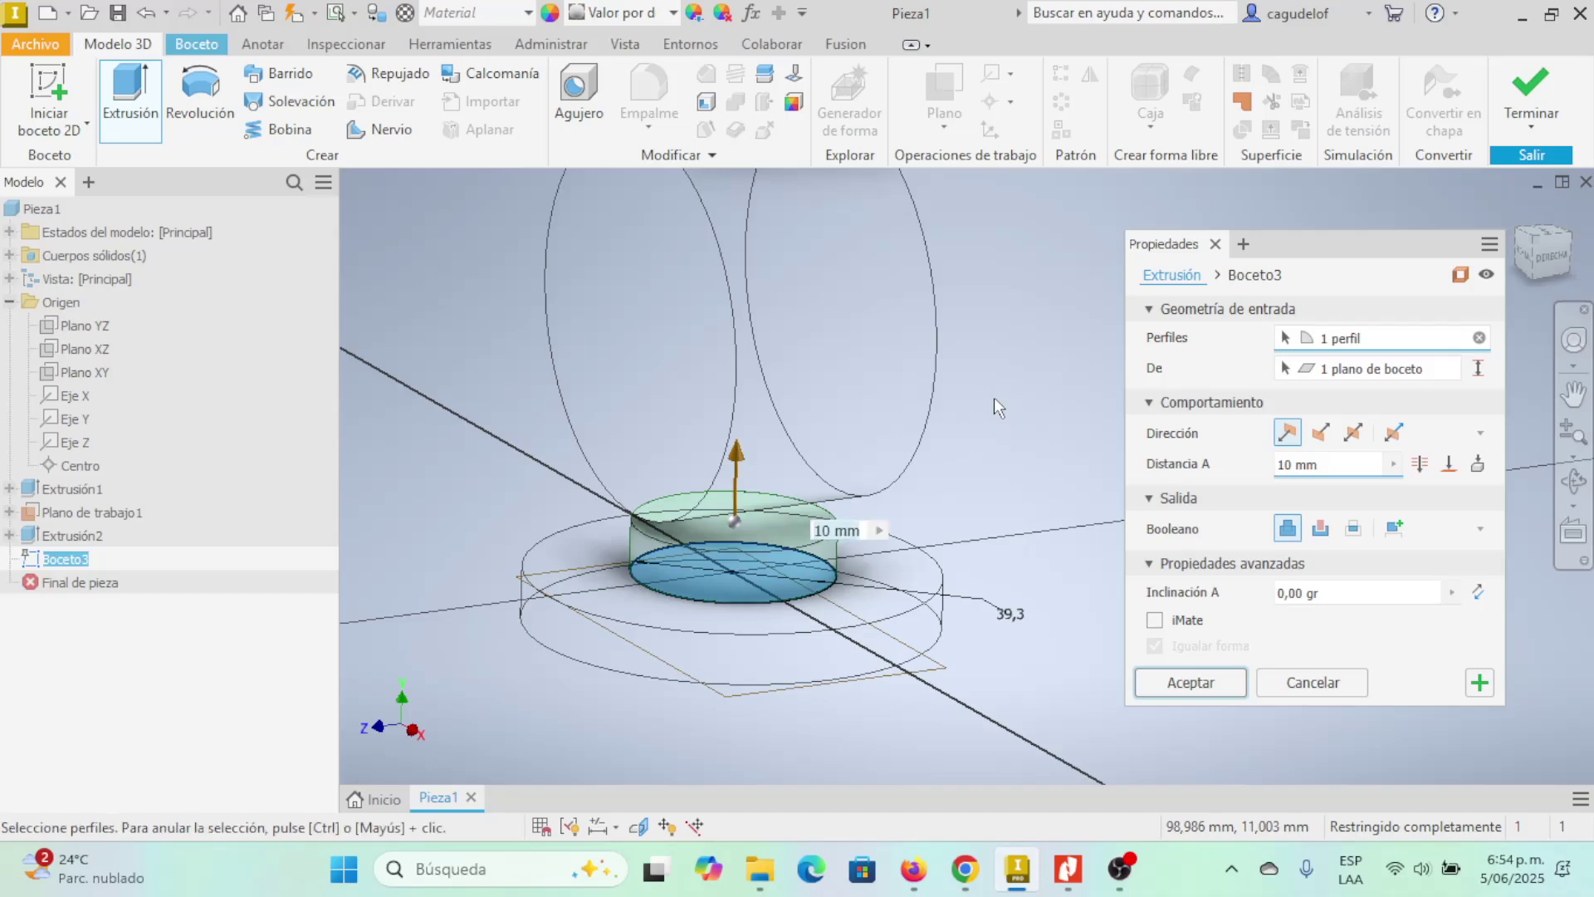
{"action": "left_click", "coordinate": [624, 45]}
{"action": "left_click", "coordinate": [498, 116]}
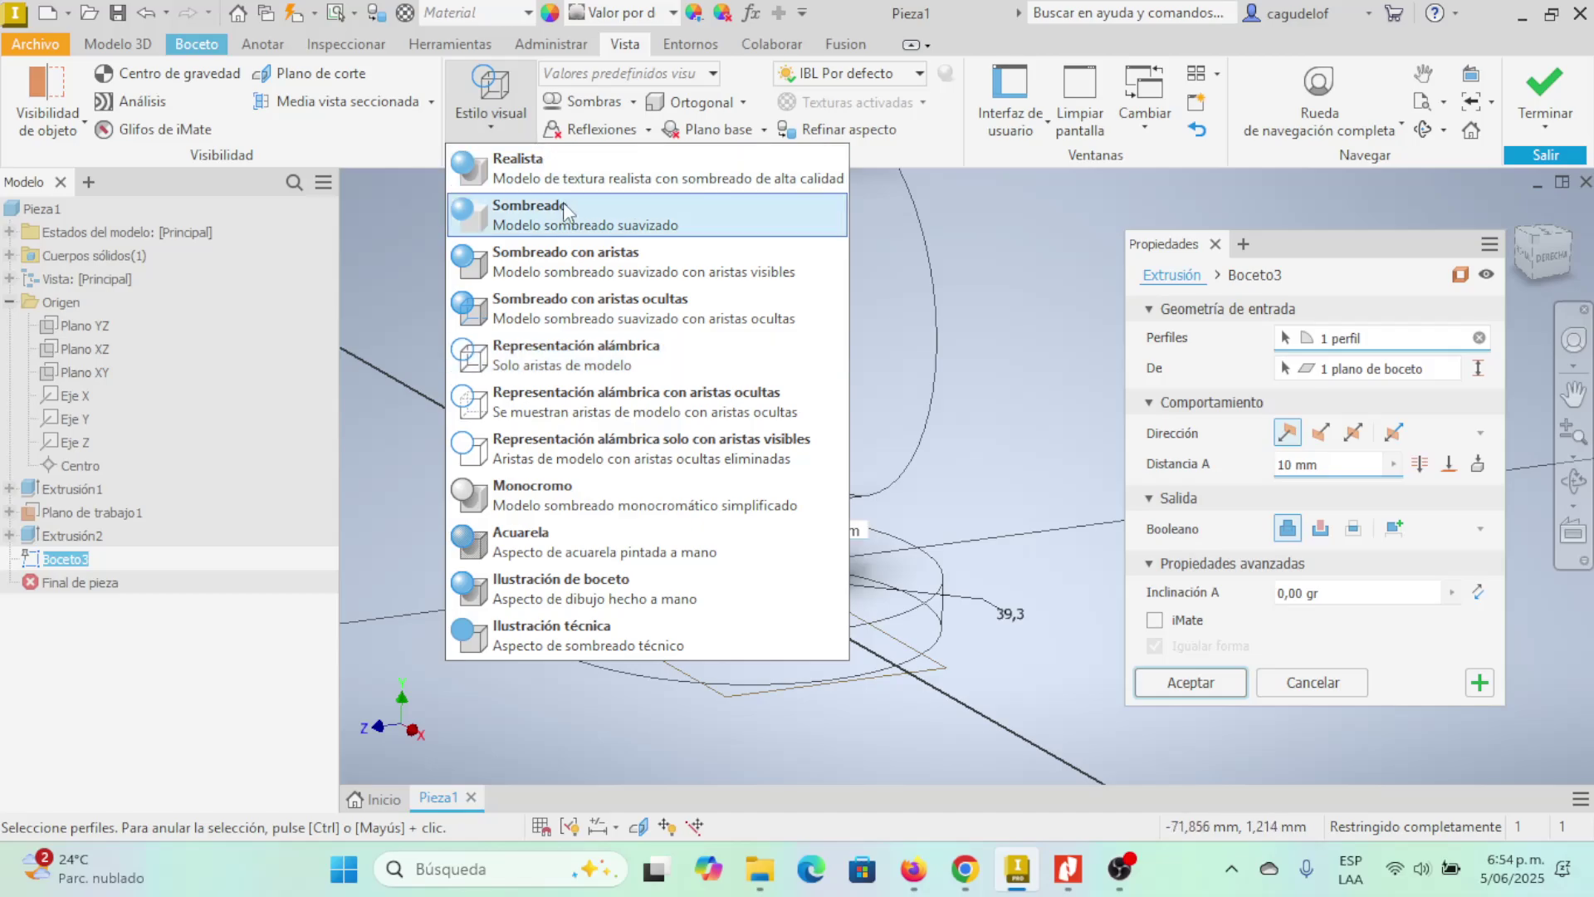
{"action": "left_click", "coordinate": [628, 257]}
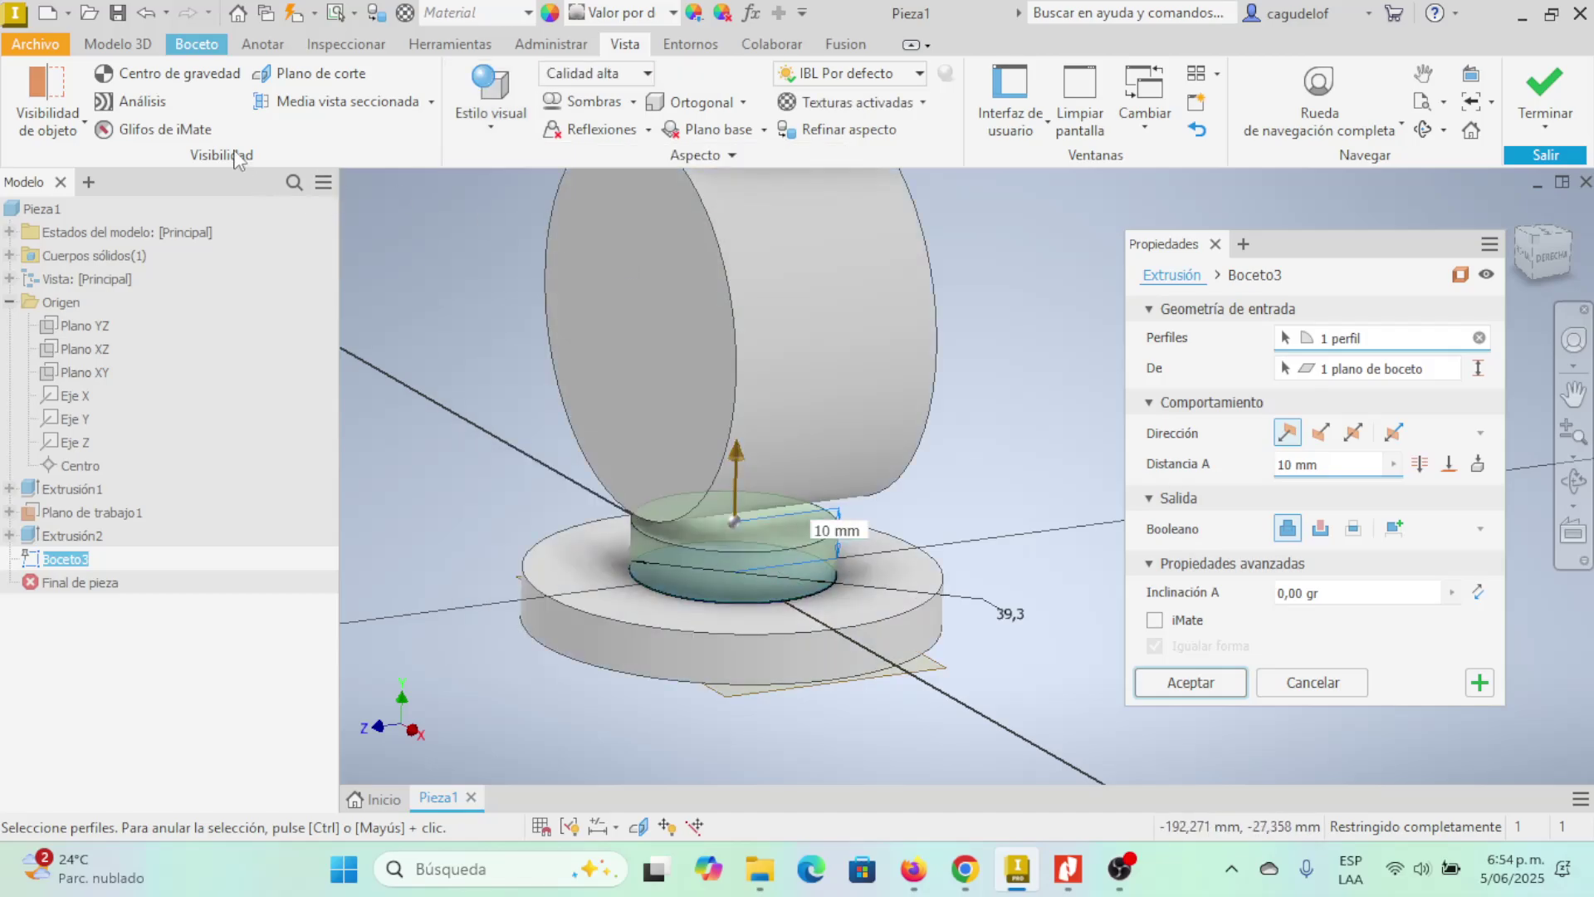
{"action": "left_click", "coordinate": [129, 45]}
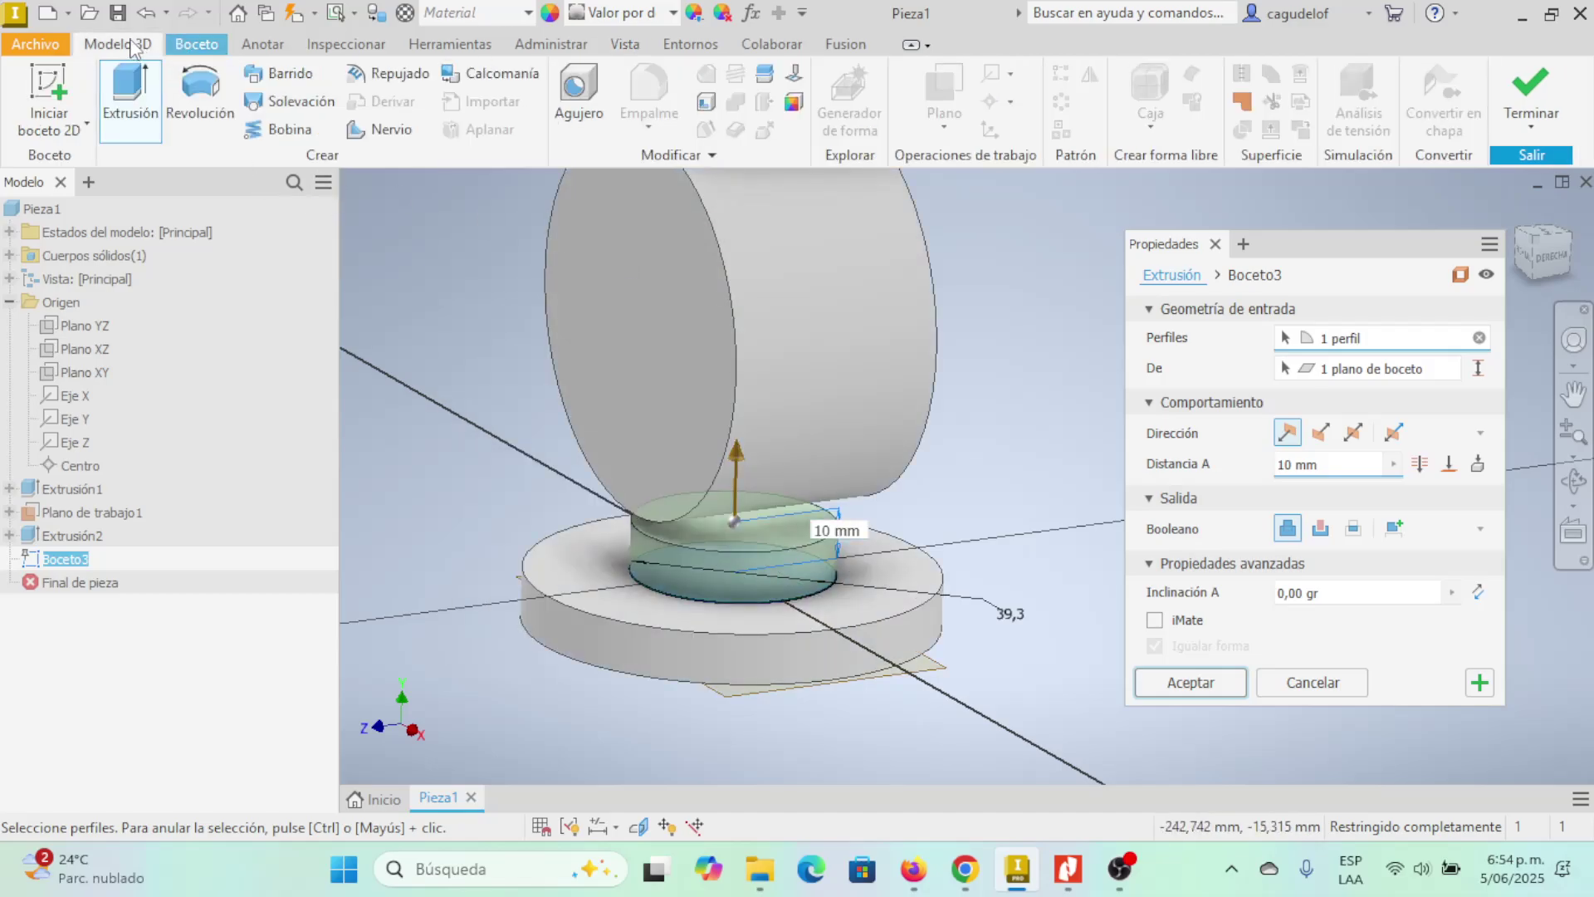
{"action": "left_click", "coordinate": [624, 44]}
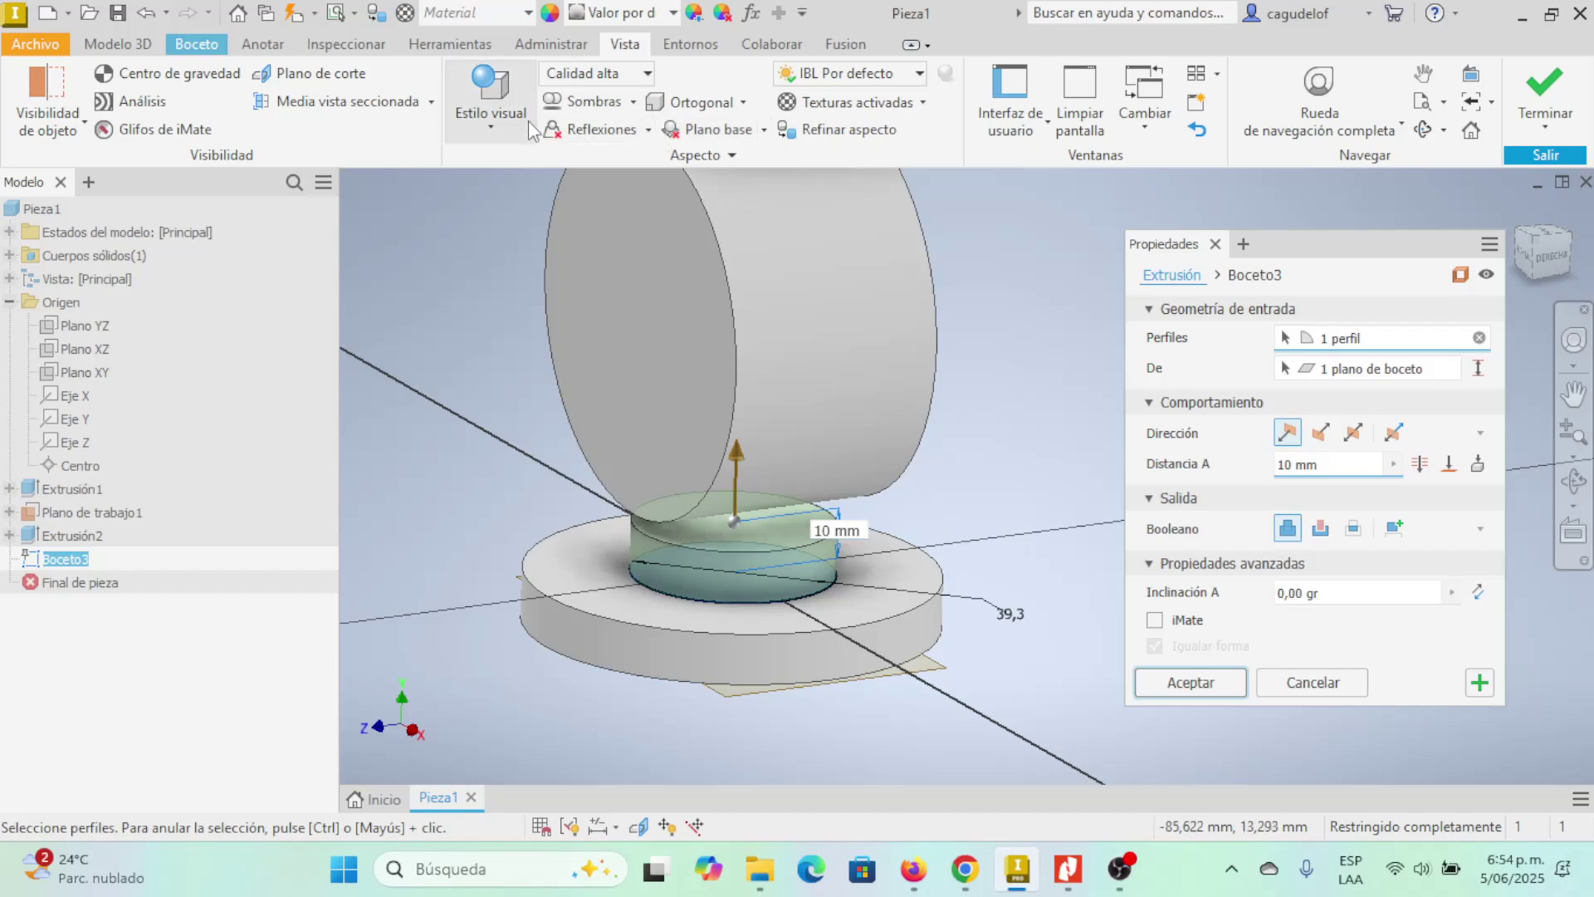
- Try ending the neck's extrusion at a selected face, picking the cylinder's curved outer face, and inspect the preview from below
{"action": "scroll", "coordinate": [899, 554], "scroll_direction": "up", "scroll_amount": 3}
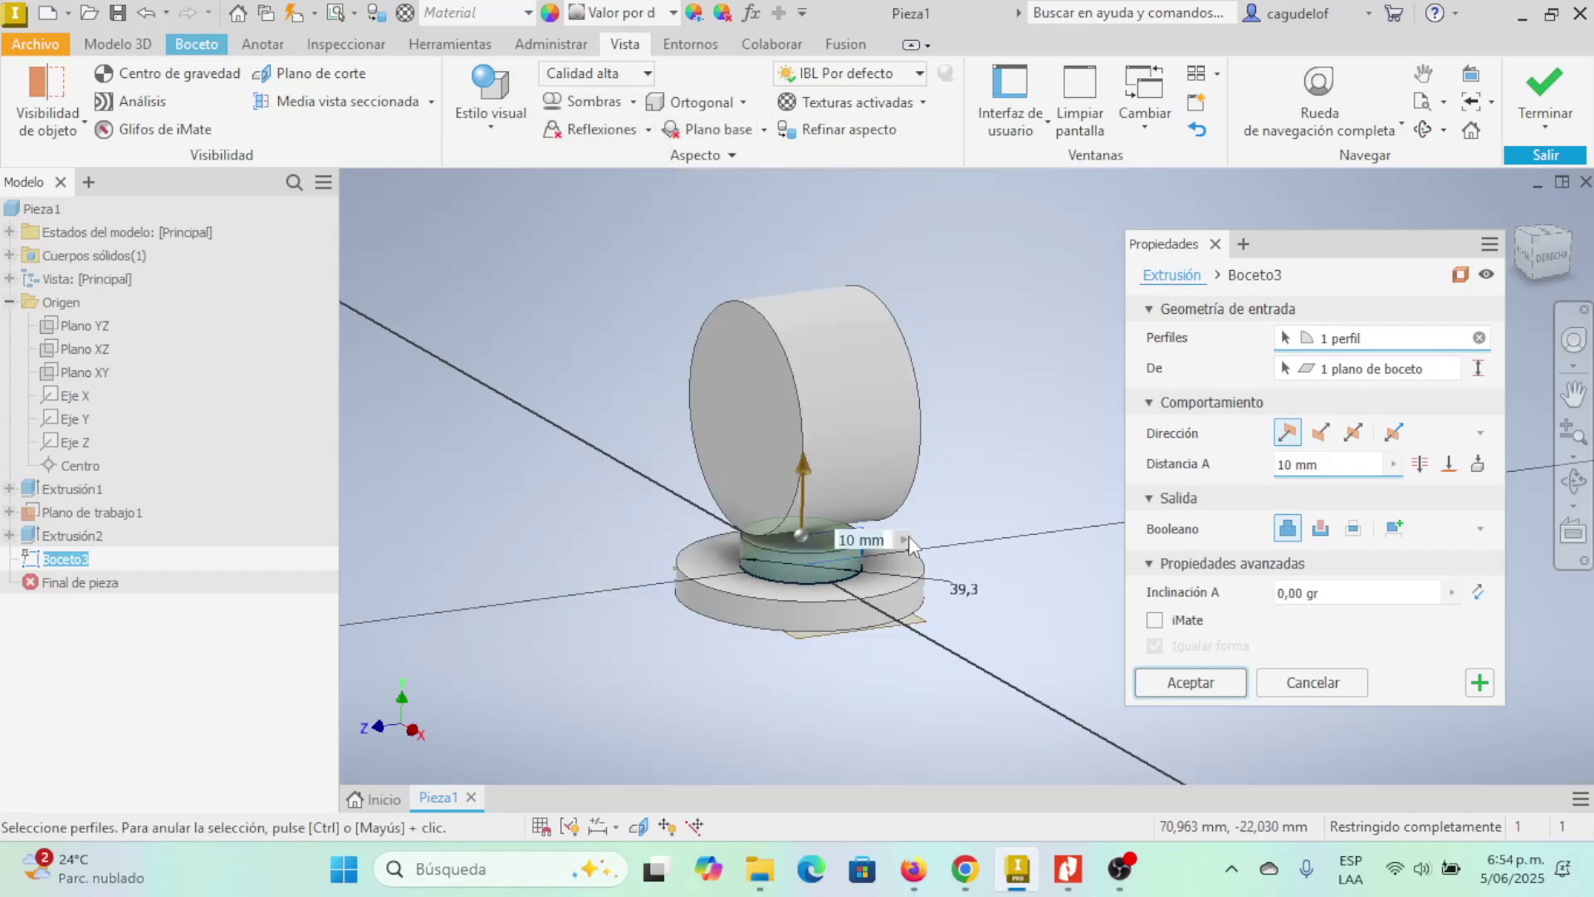
{"action": "scroll", "coordinate": [953, 496], "scroll_direction": "down", "scroll_amount": 3}
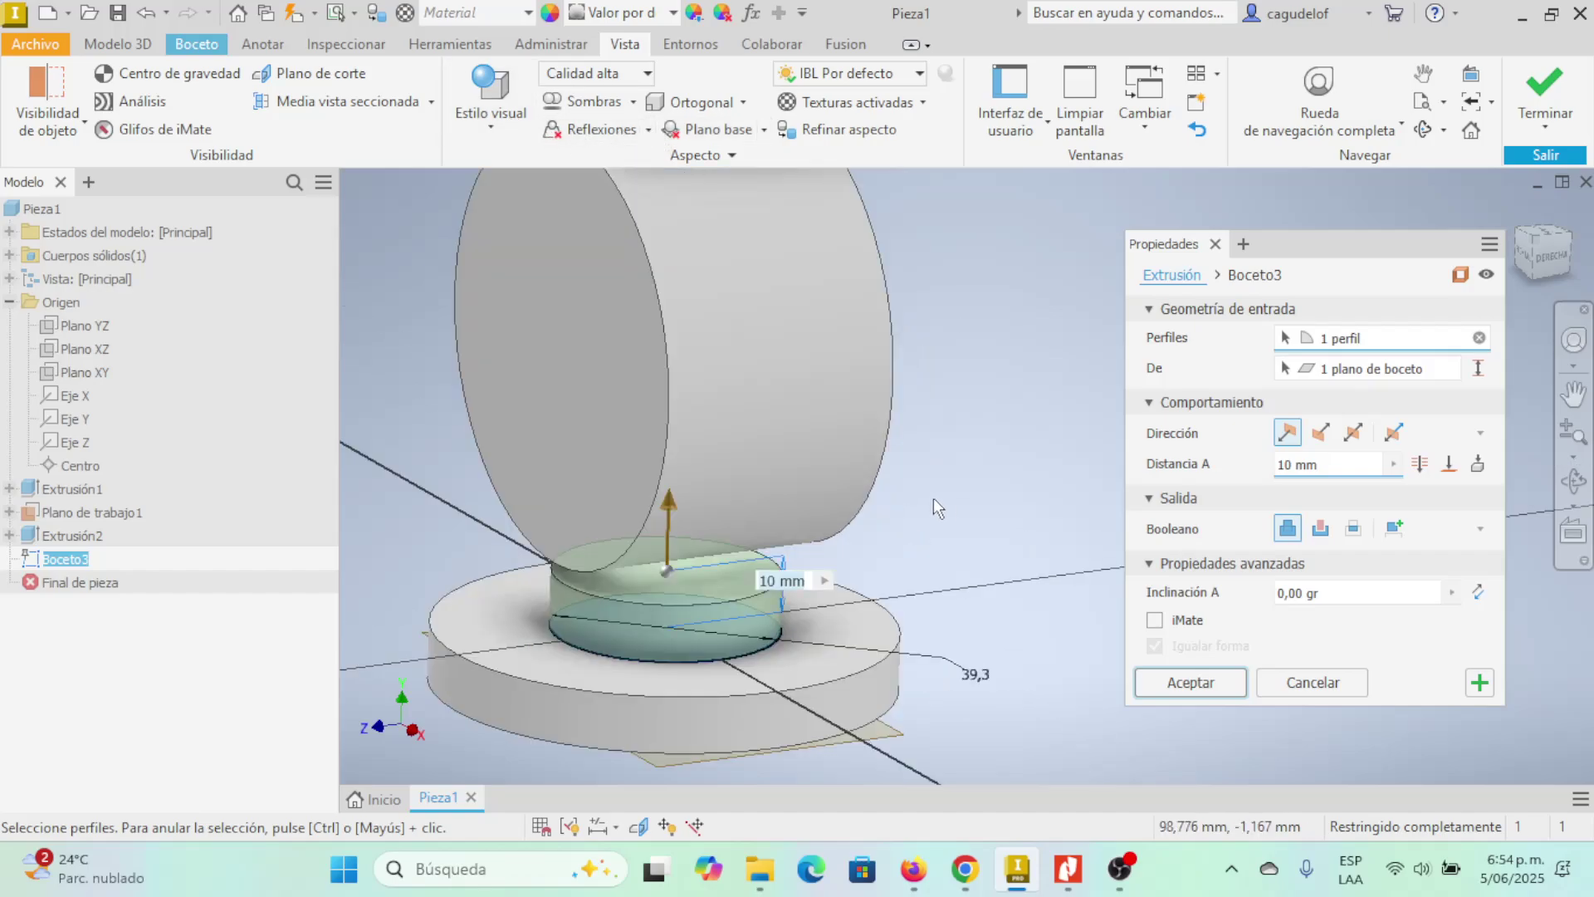
{"action": "mouse_move", "coordinate": [948, 494]}
{"action": "middle_mouse_down", "text": "shift"}
{"action": "mouse_move", "coordinate": [958, 473]}
{"action": "mouse_move", "coordinate": [972, 495]}
{"action": "middle_mouse_up", "text": "shift"}
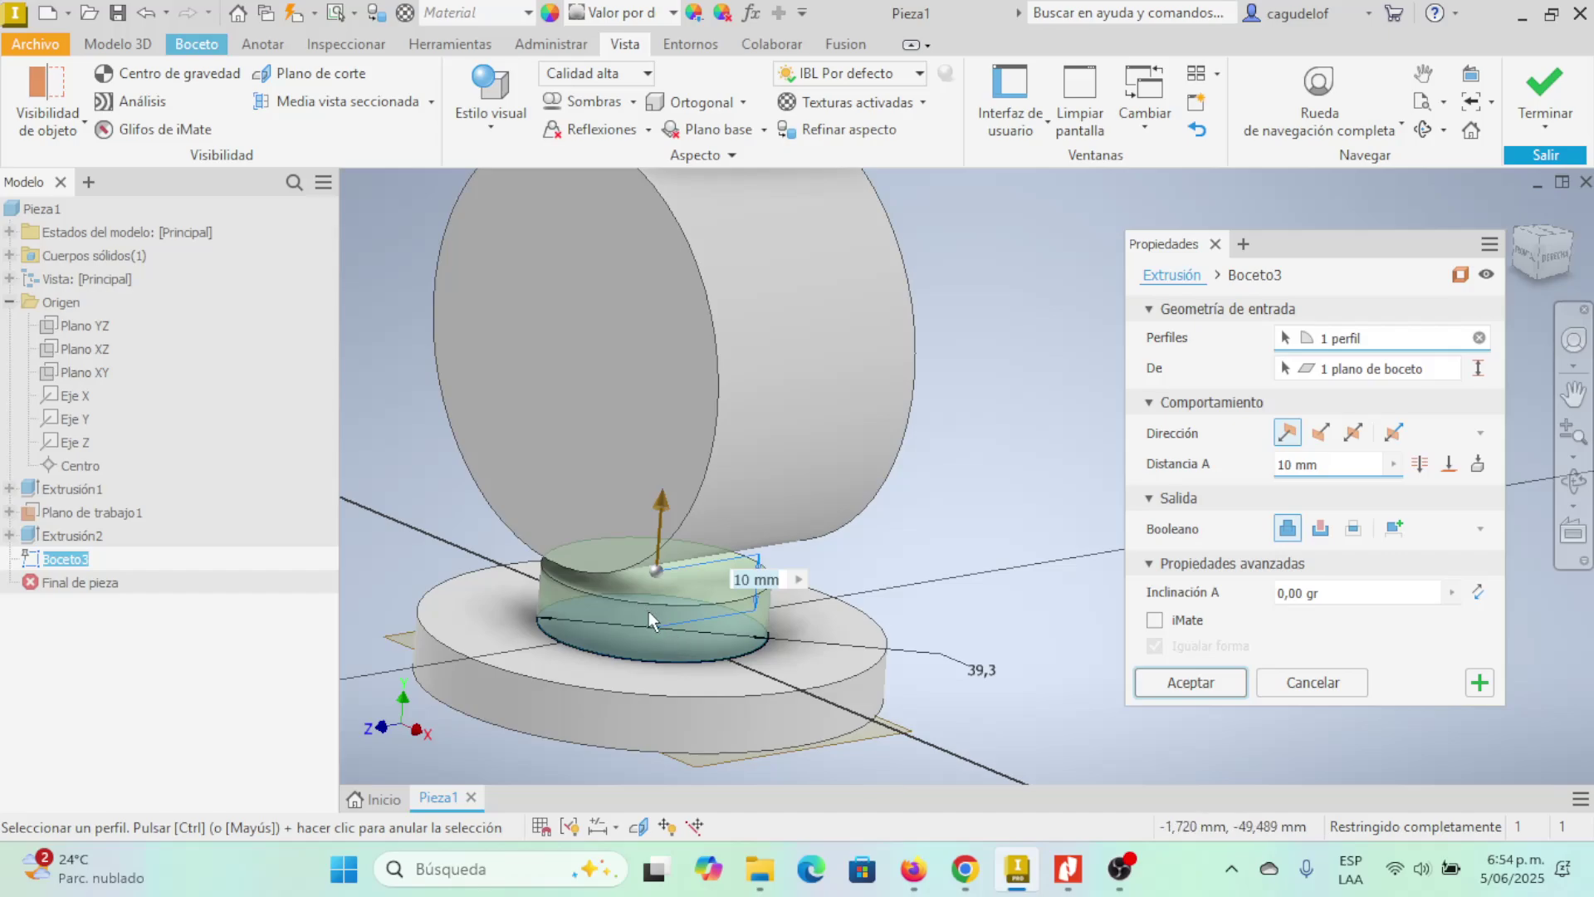
{"action": "scroll", "coordinate": [649, 611], "scroll_direction": "up", "scroll_amount": 2}
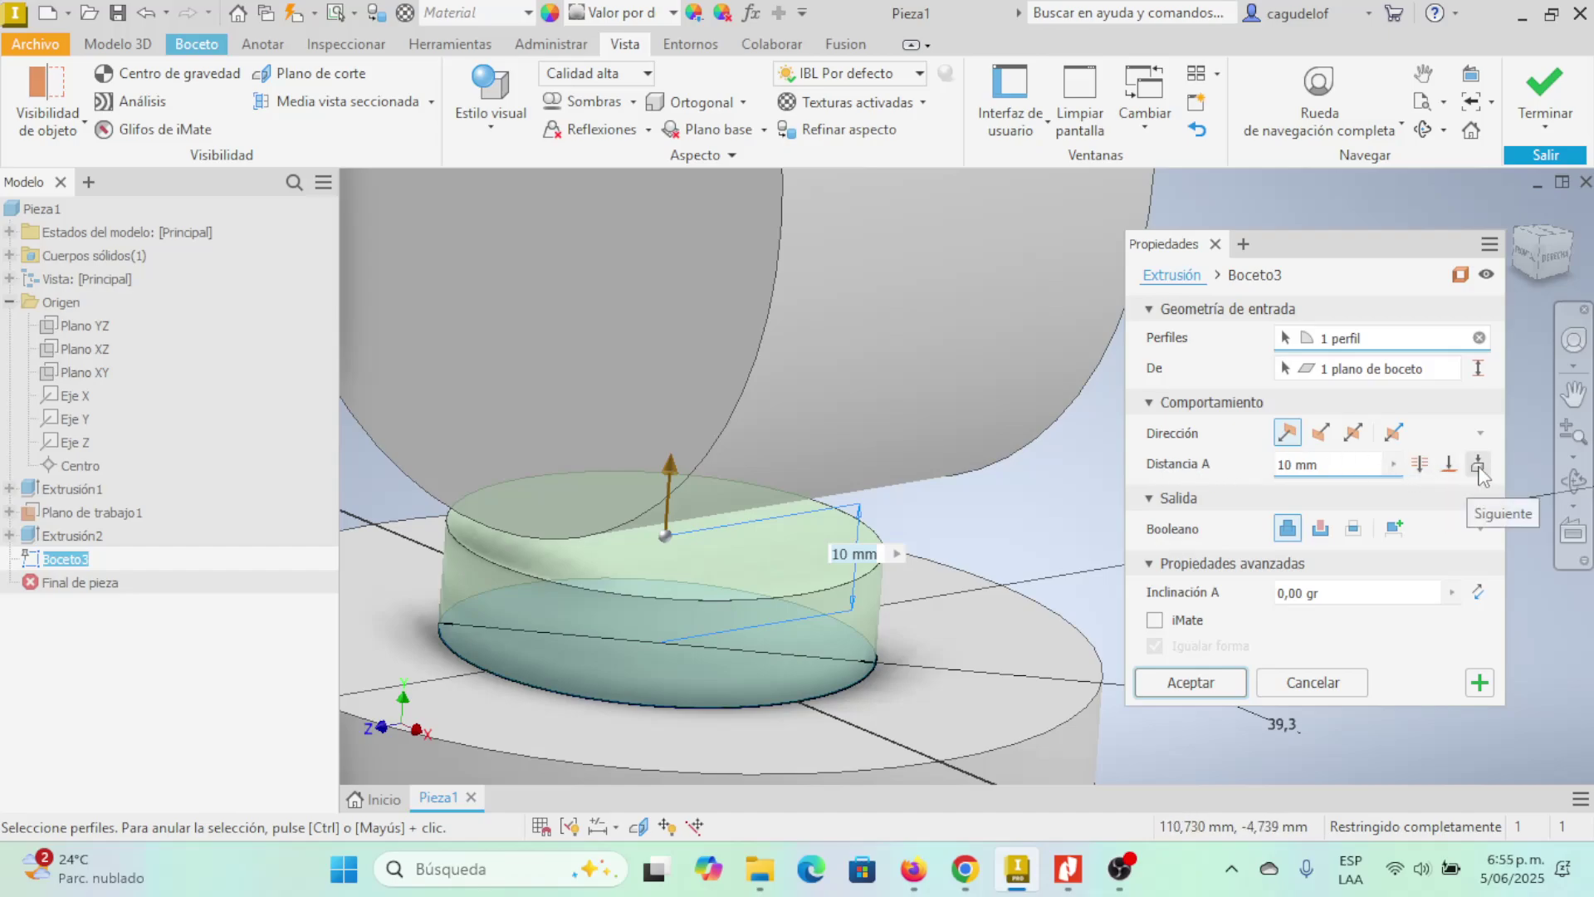
{"action": "left_click", "coordinate": [1449, 465]}
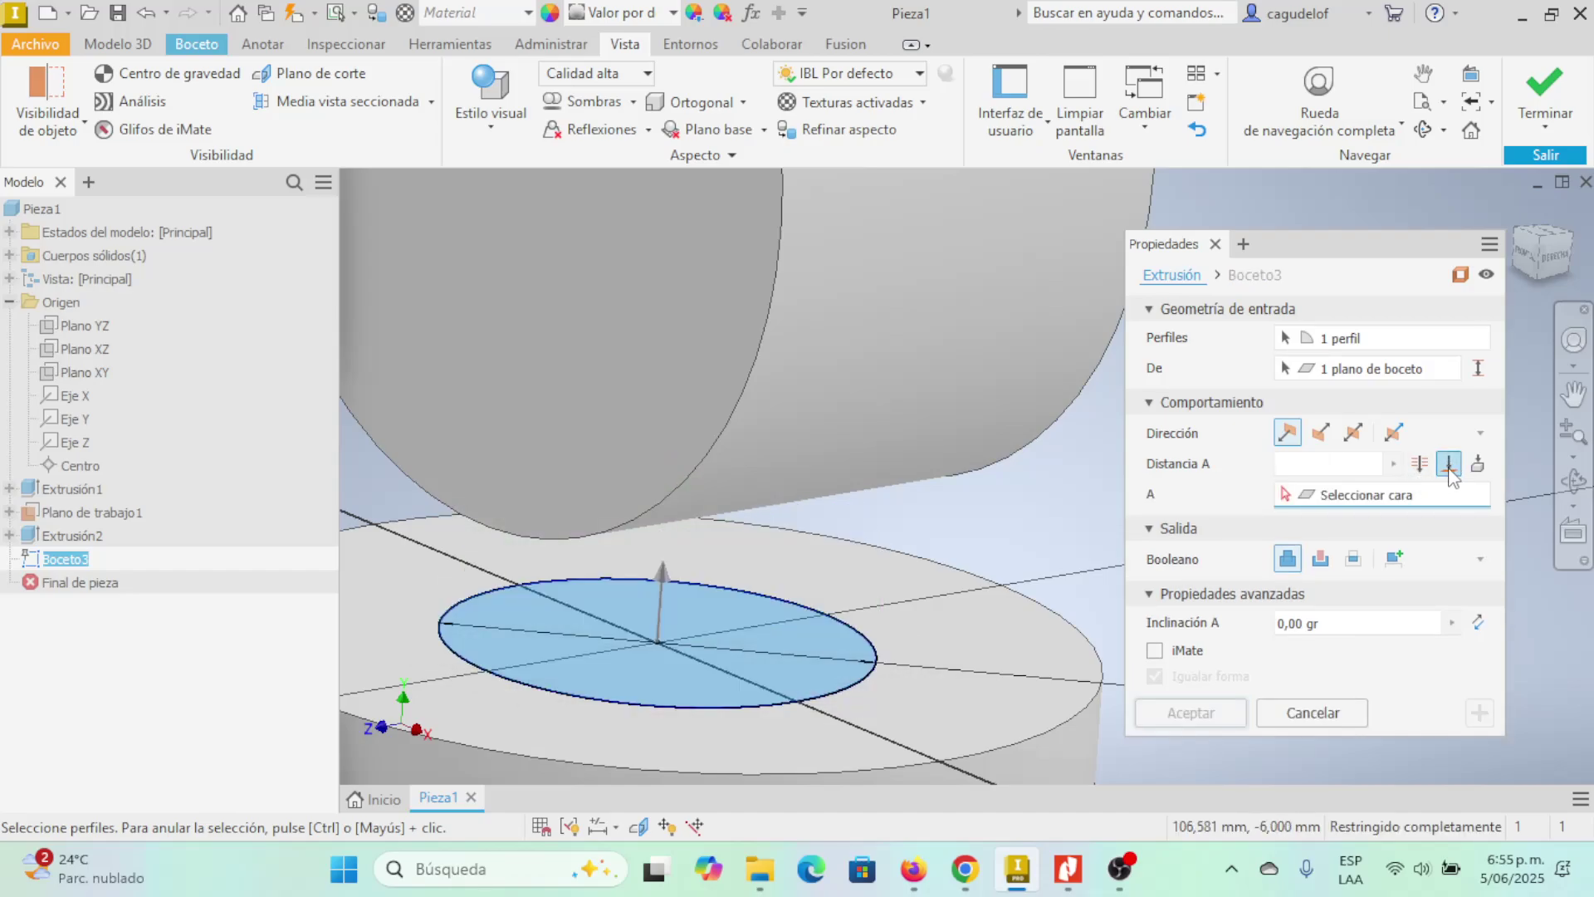
{"action": "left_click", "coordinate": [911, 450]}
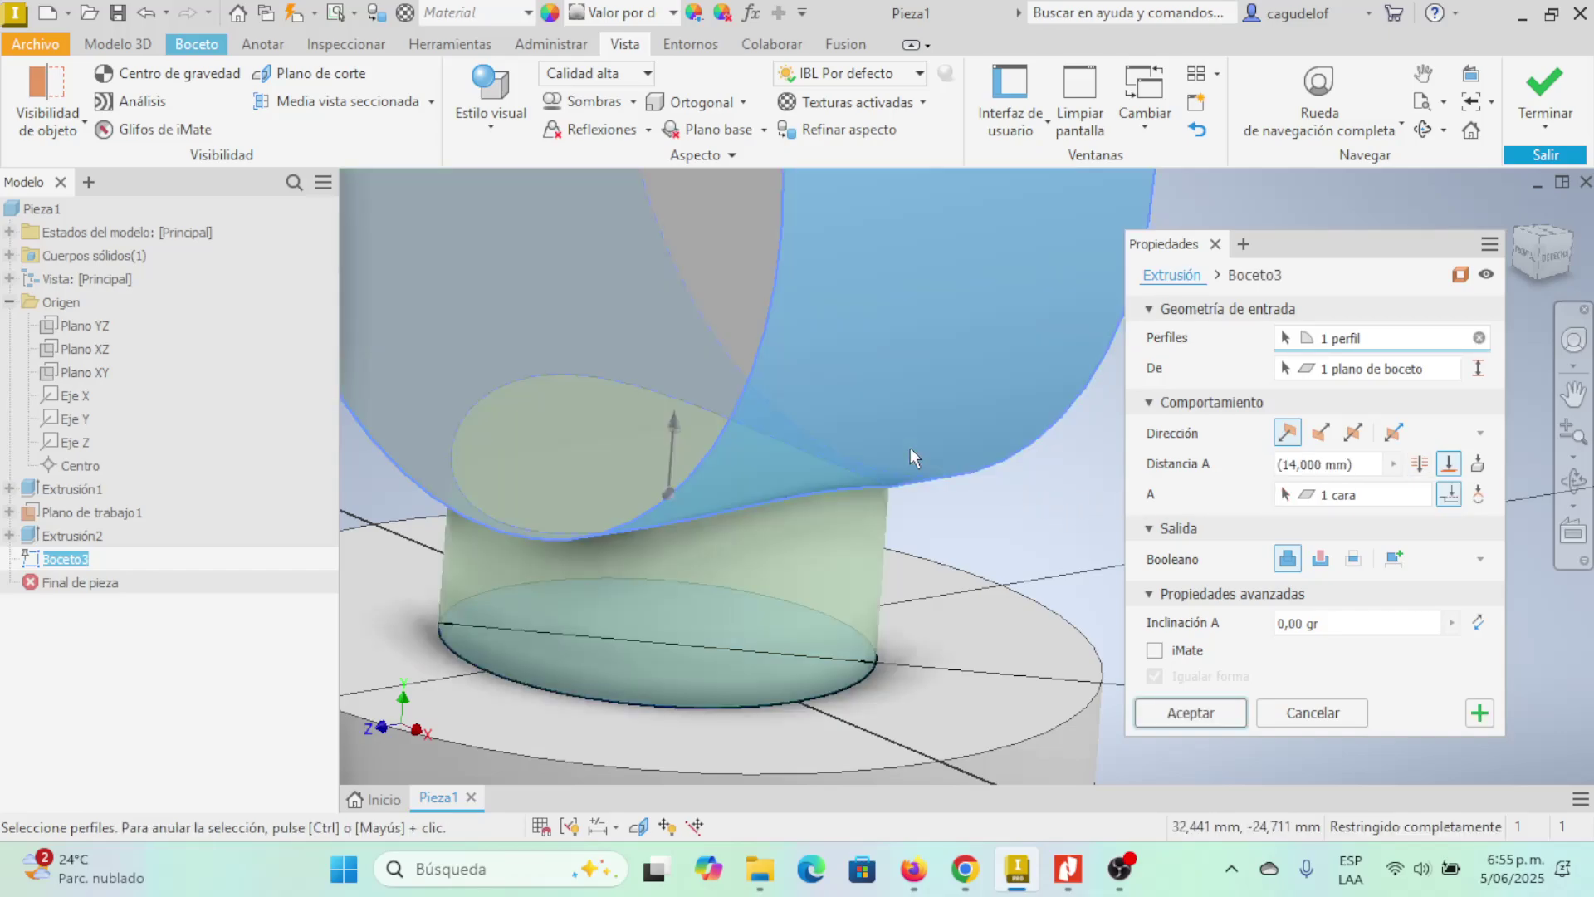
{"action": "middle_click_drag", "start_coordinate": [911, 509], "coordinate": [886, 423], "text": "shift"}
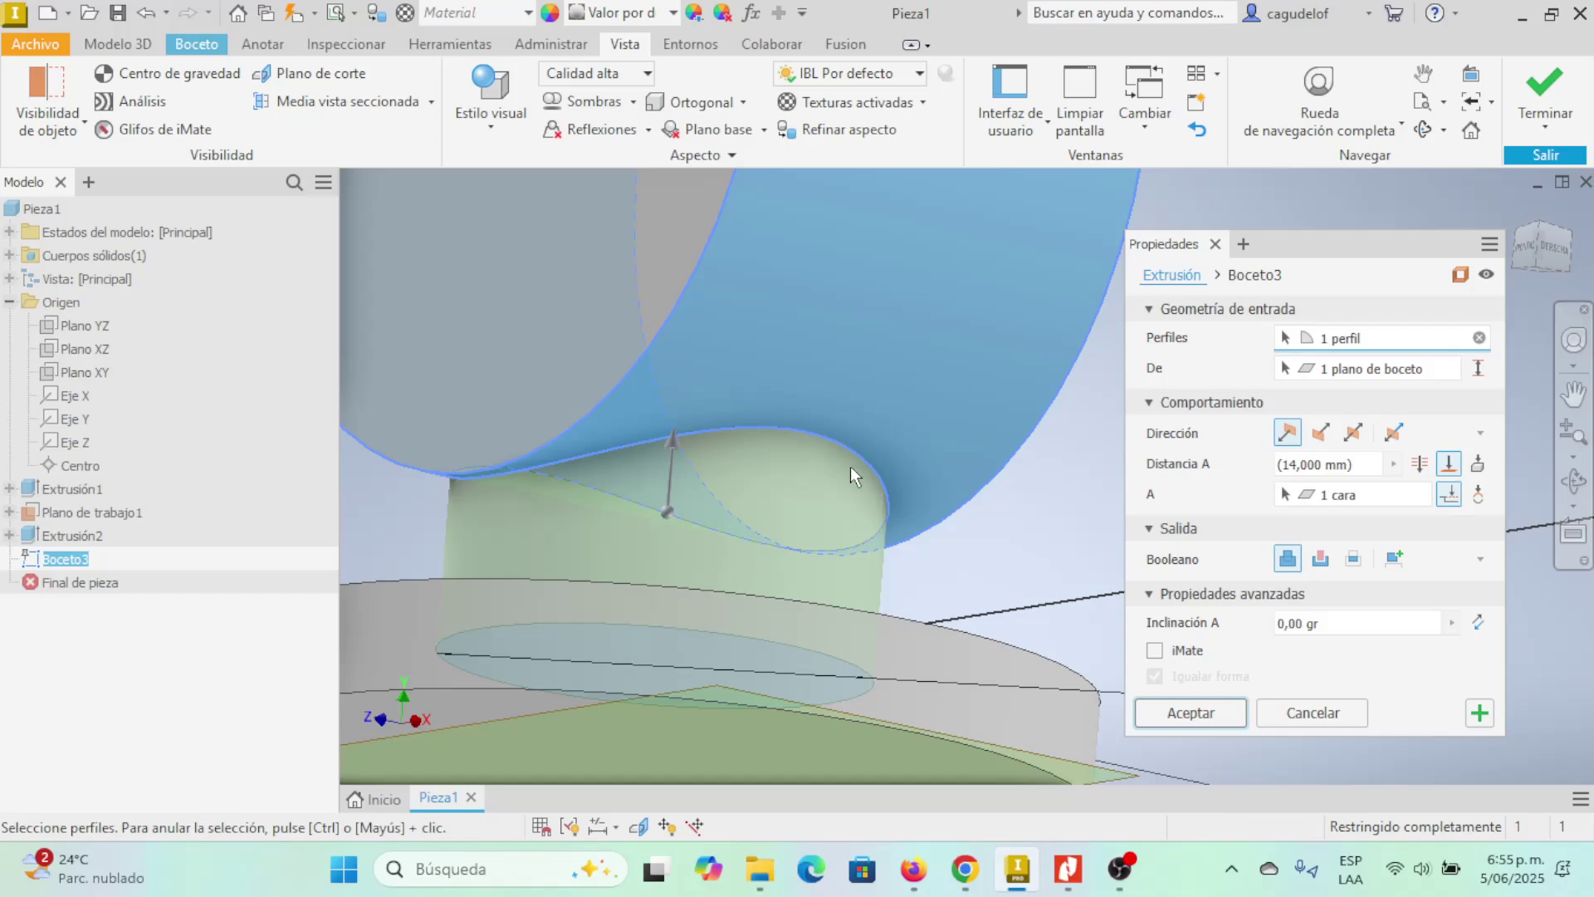
{"action": "mouse_move", "coordinate": [761, 498]}
{"action": "middle_mouse_down", "text": "shift"}
{"action": "mouse_move", "coordinate": [686, 509]}
{"action": "mouse_move", "coordinate": [758, 516]}
{"action": "mouse_move", "coordinate": [754, 534]}
{"action": "mouse_move", "coordinate": [720, 527]}
{"action": "middle_mouse_up", "text": "shift"}
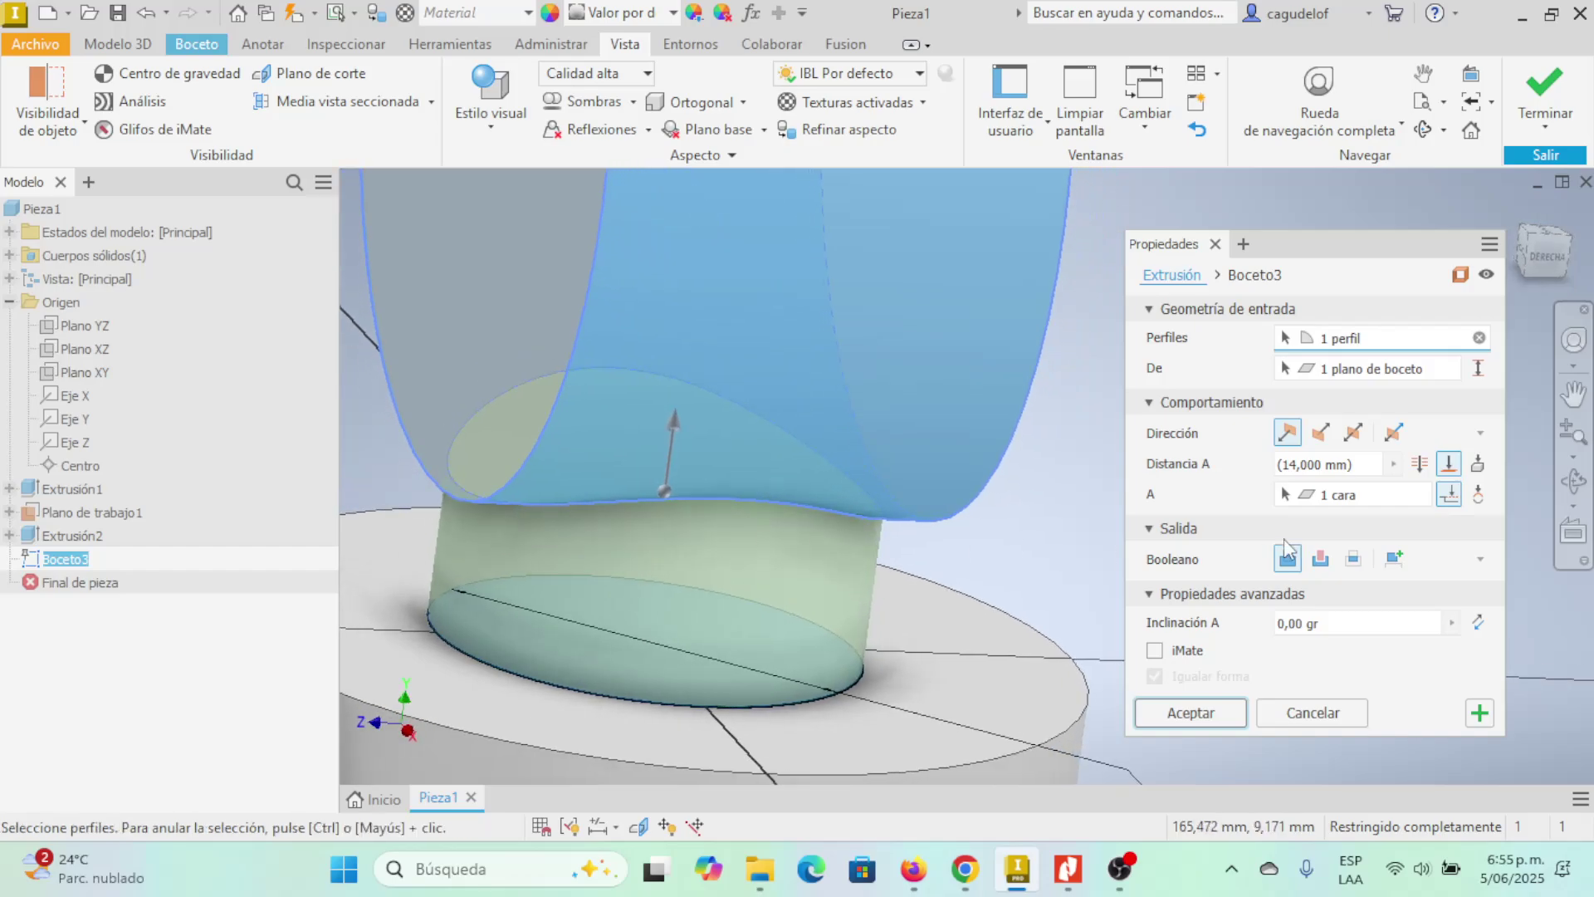
- Try the up-to-next termination (Siguiente) for the neck's extrusion and inspect its preview
{"action": "left_click", "coordinate": [1478, 470]}
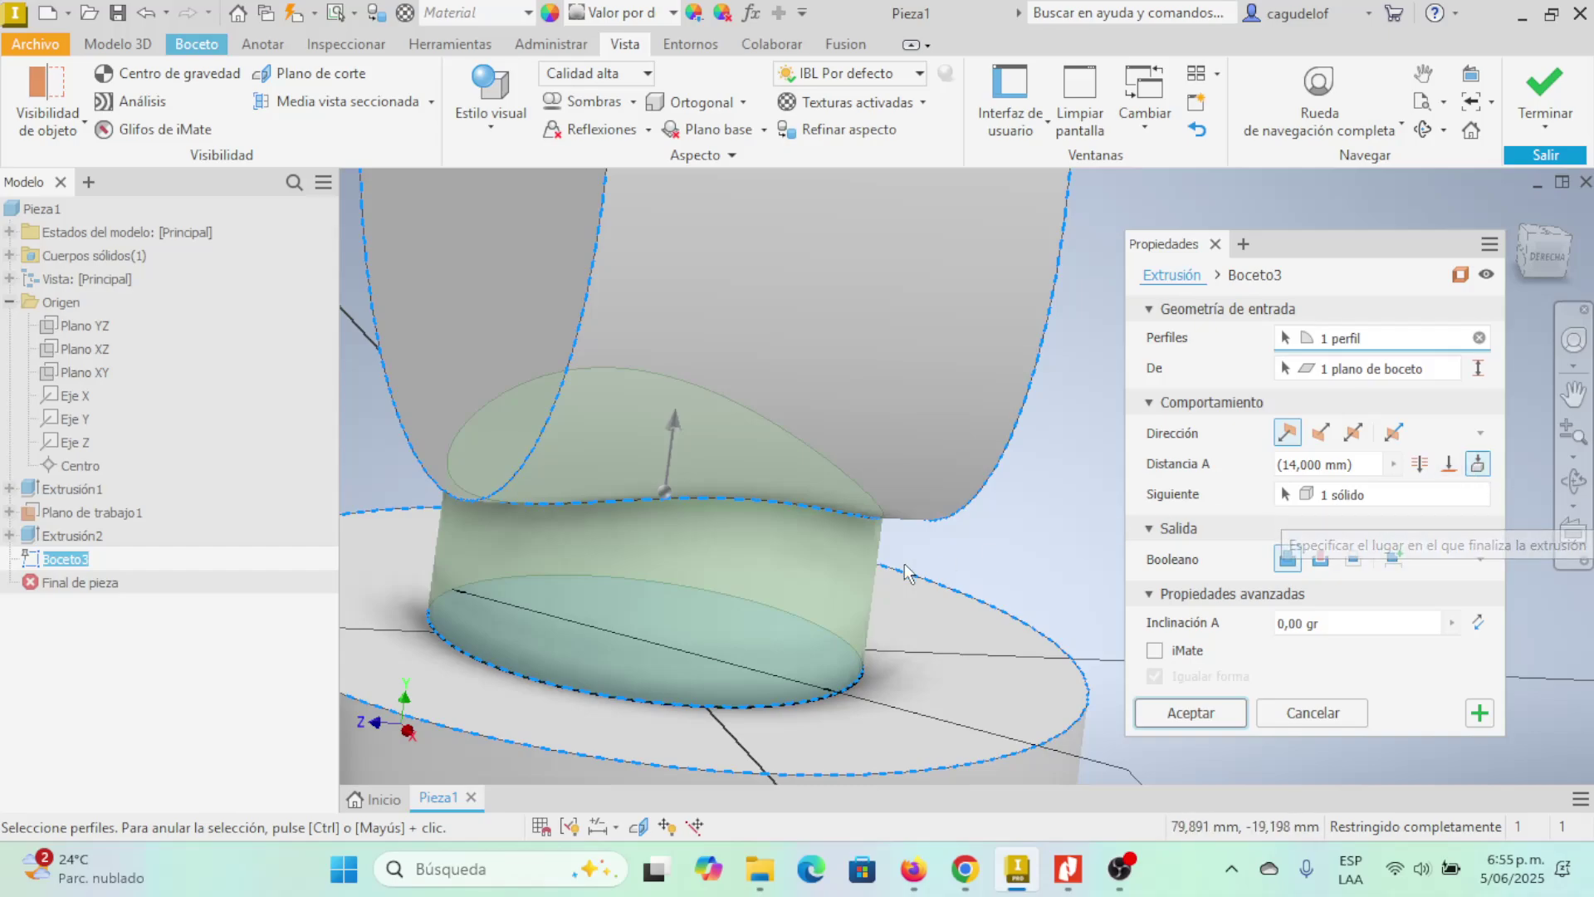
{"action": "middle_click_drag", "start_coordinate": [890, 577], "coordinate": [963, 548], "text": "shift"}
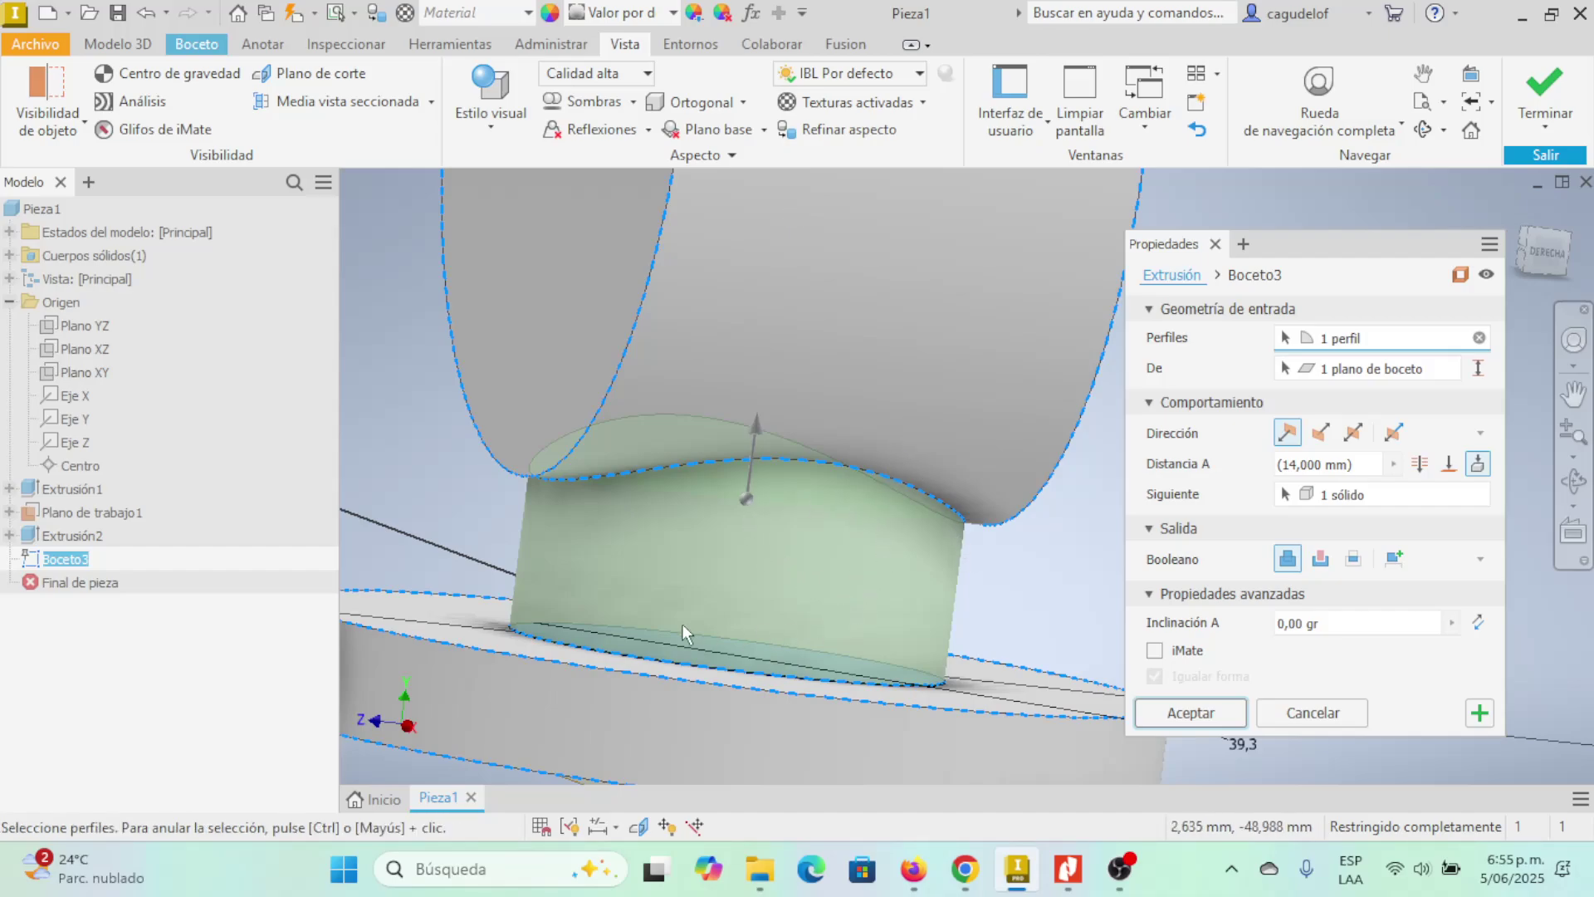
{"action": "middle_click_drag", "start_coordinate": [694, 585], "coordinate": [705, 600], "text": "shift"}
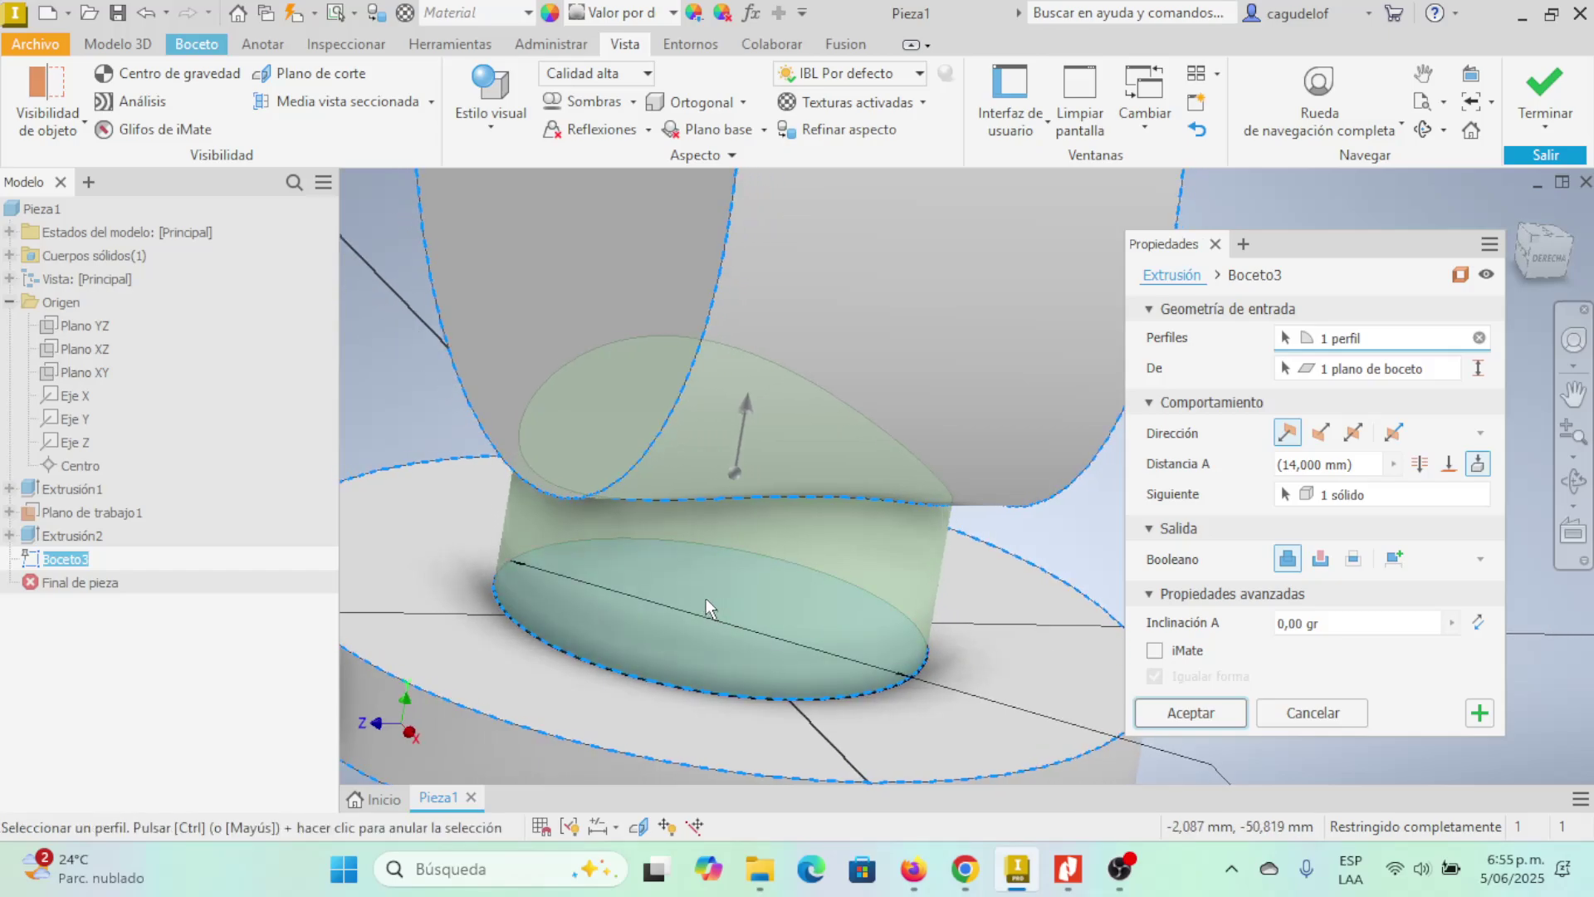
{"action": "scroll", "coordinate": [711, 588], "scroll_direction": "up", "scroll_amount": 2}
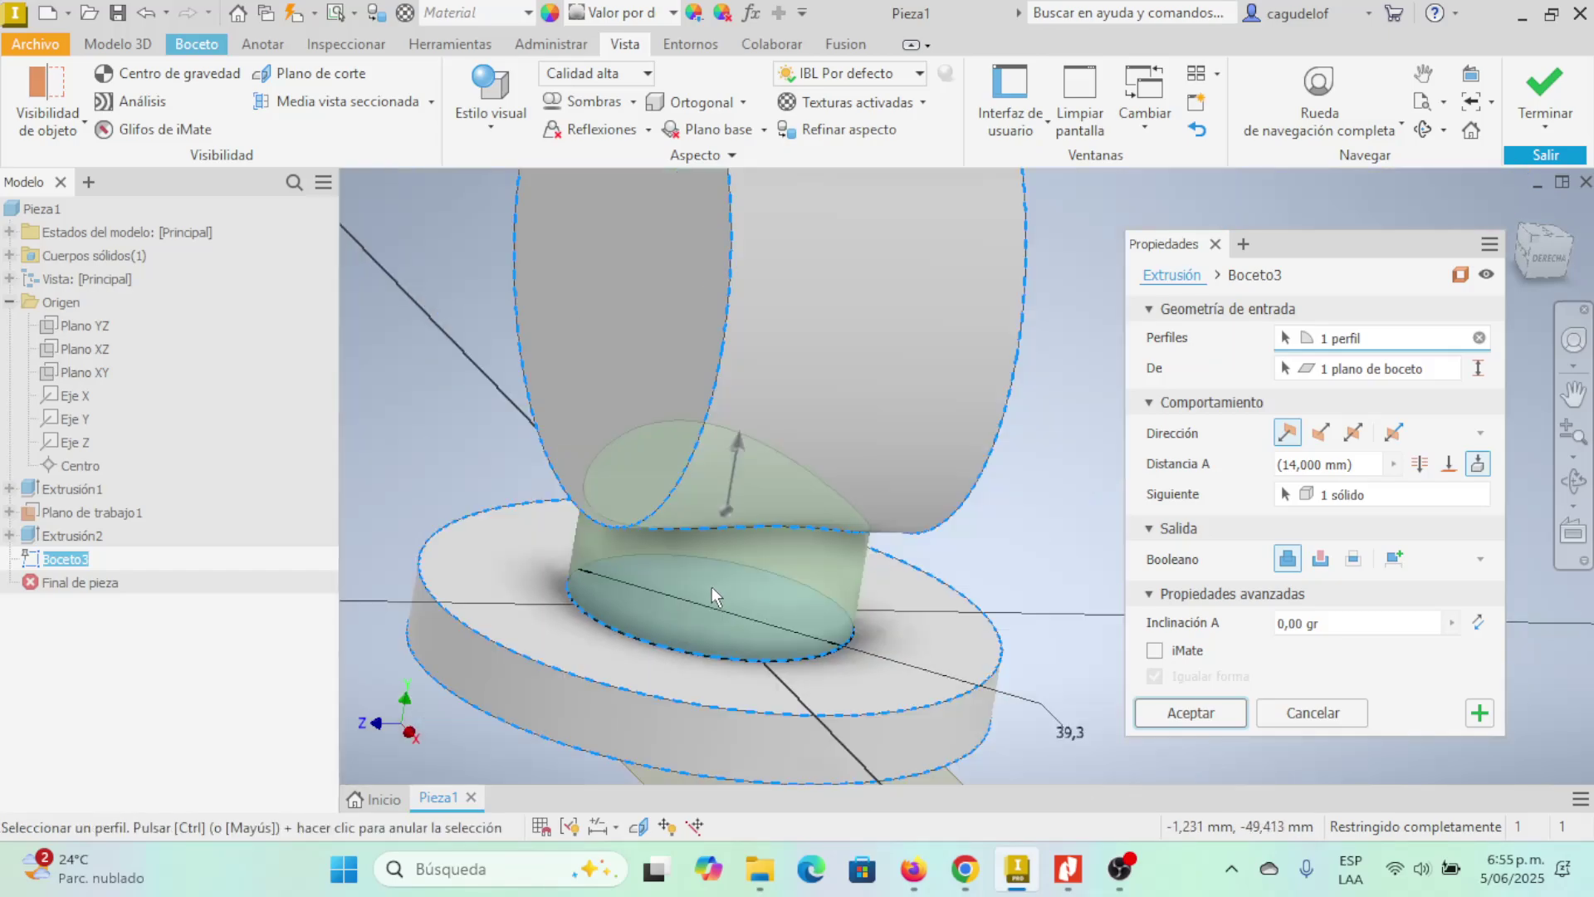
- Return the neck's extrusion to the to-face termination, pick the cylinder's curved face and compare the preview around the joint
{"action": "left_click", "coordinate": [1447, 465]}
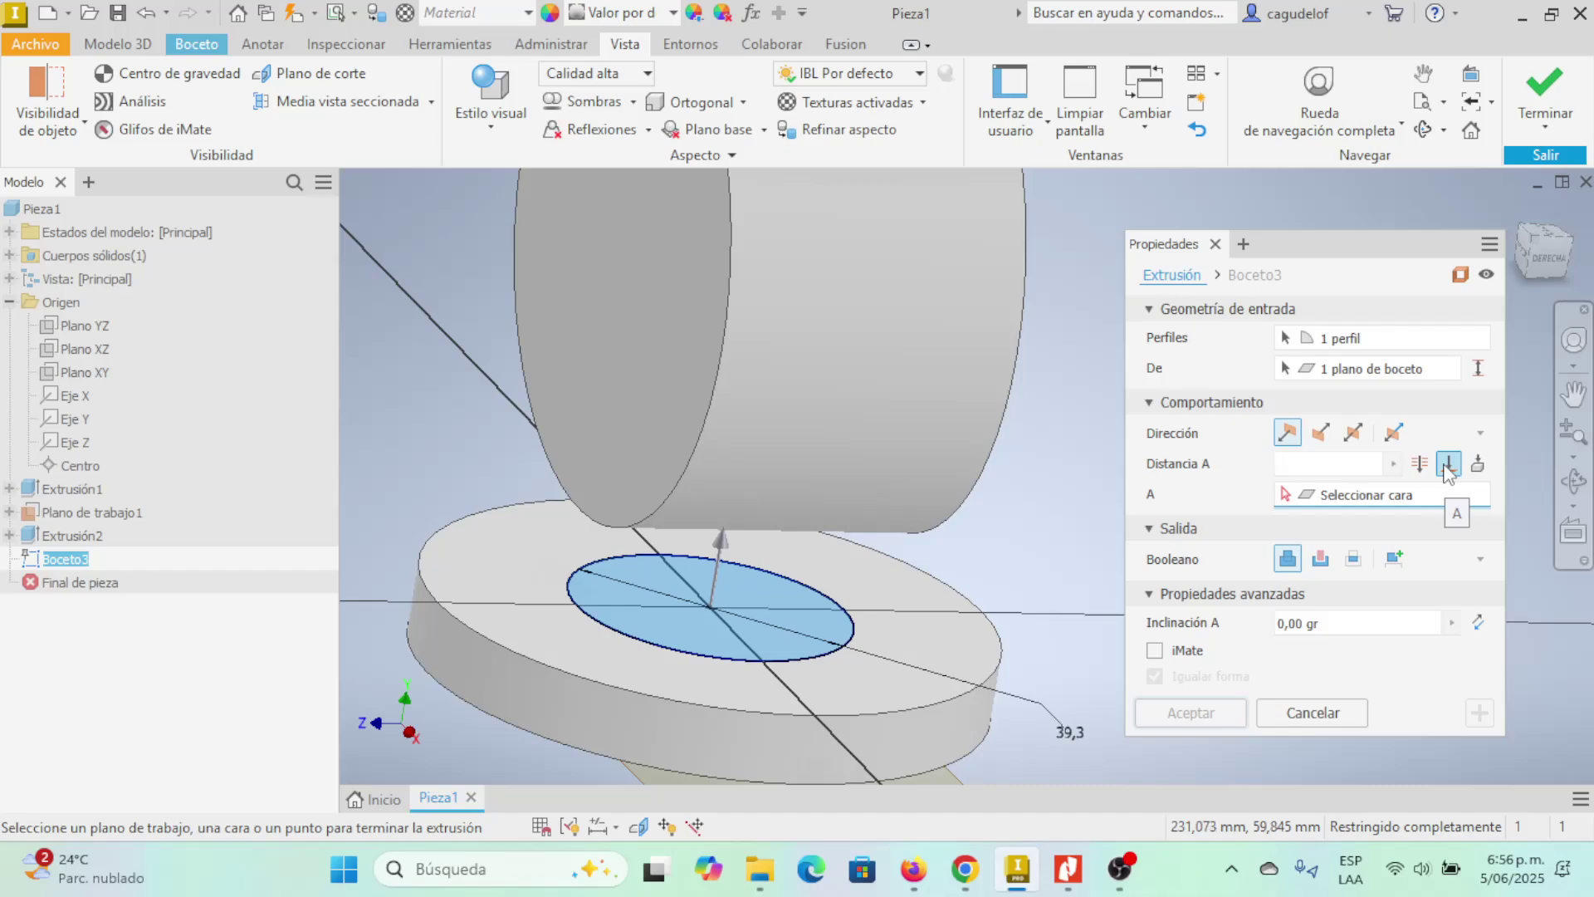
{"action": "left_click", "coordinate": [1446, 466]}
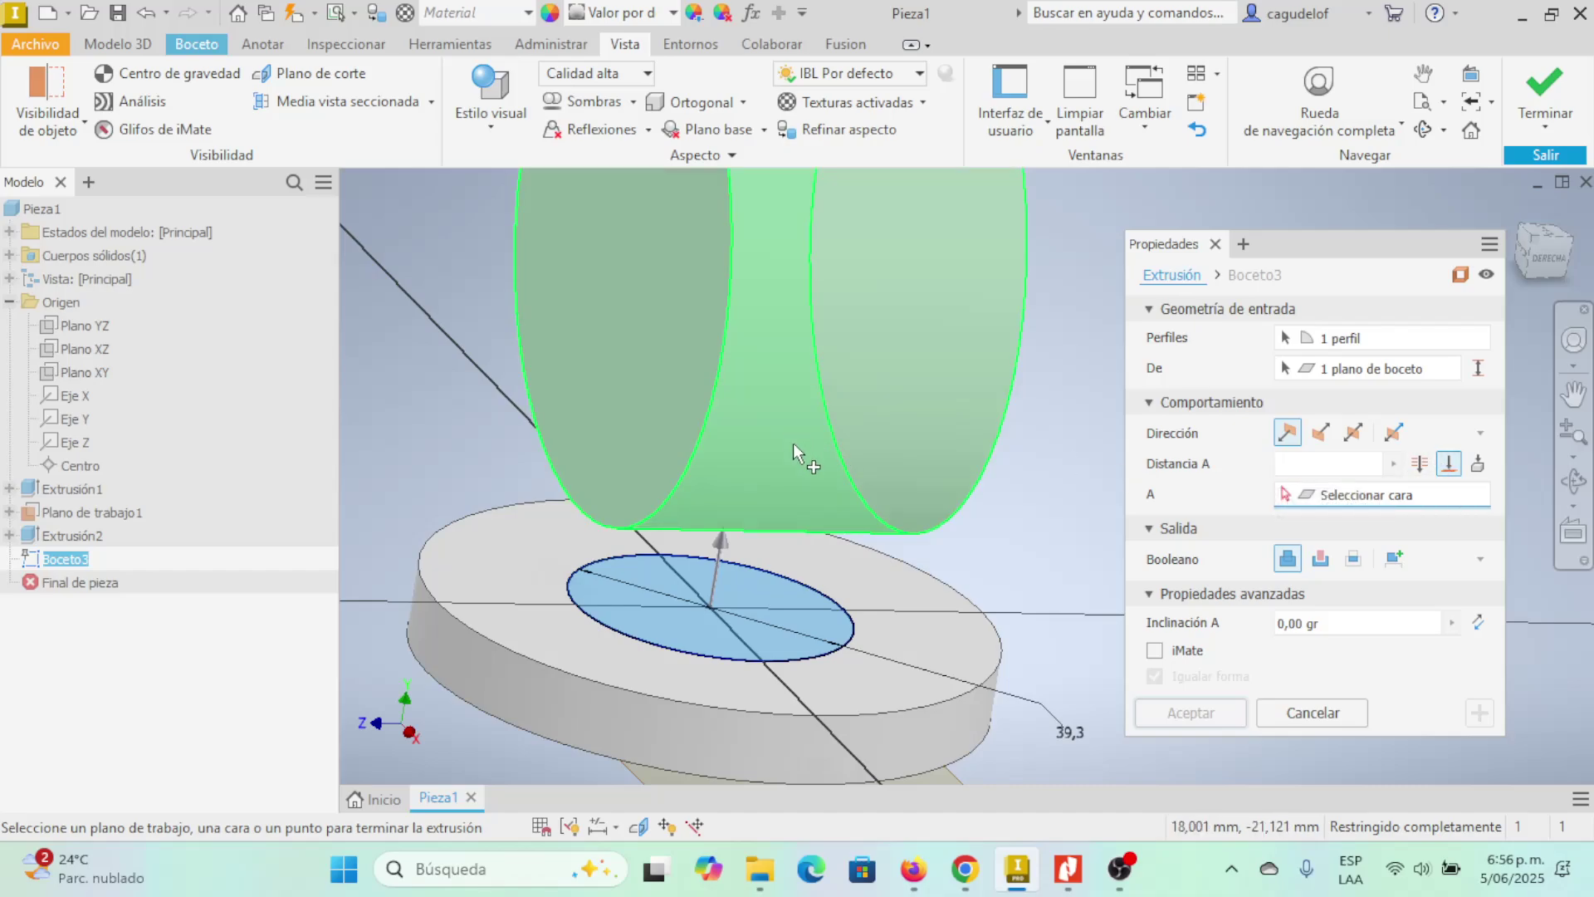
{"action": "left_click", "coordinate": [766, 486]}
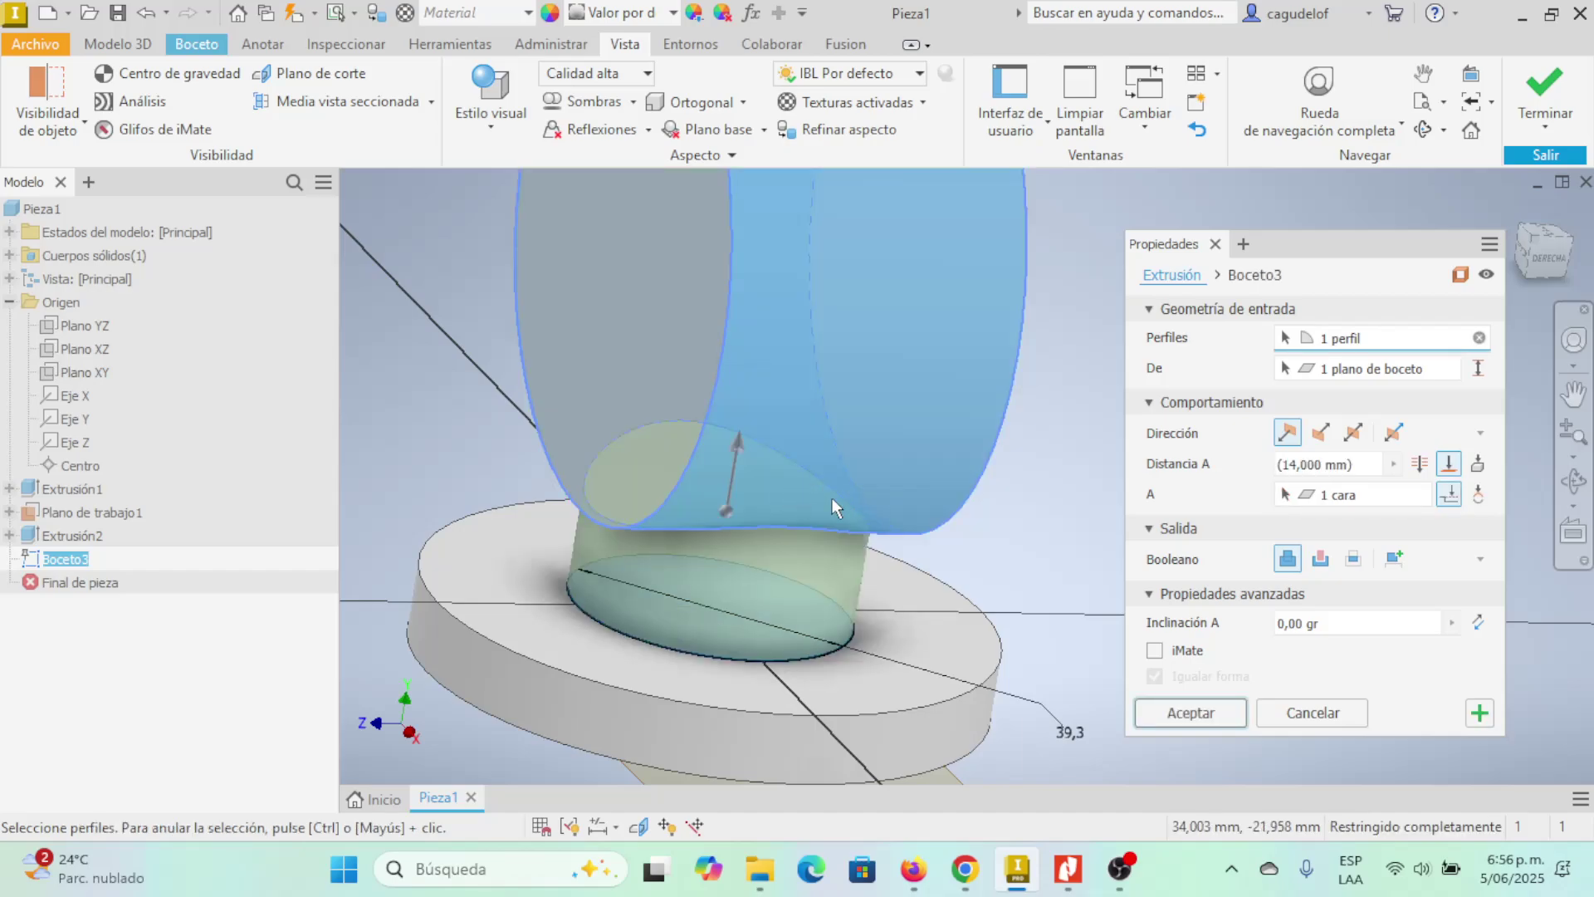
{"action": "middle_click_drag", "start_coordinate": [869, 554], "coordinate": [842, 481], "text": "shift"}
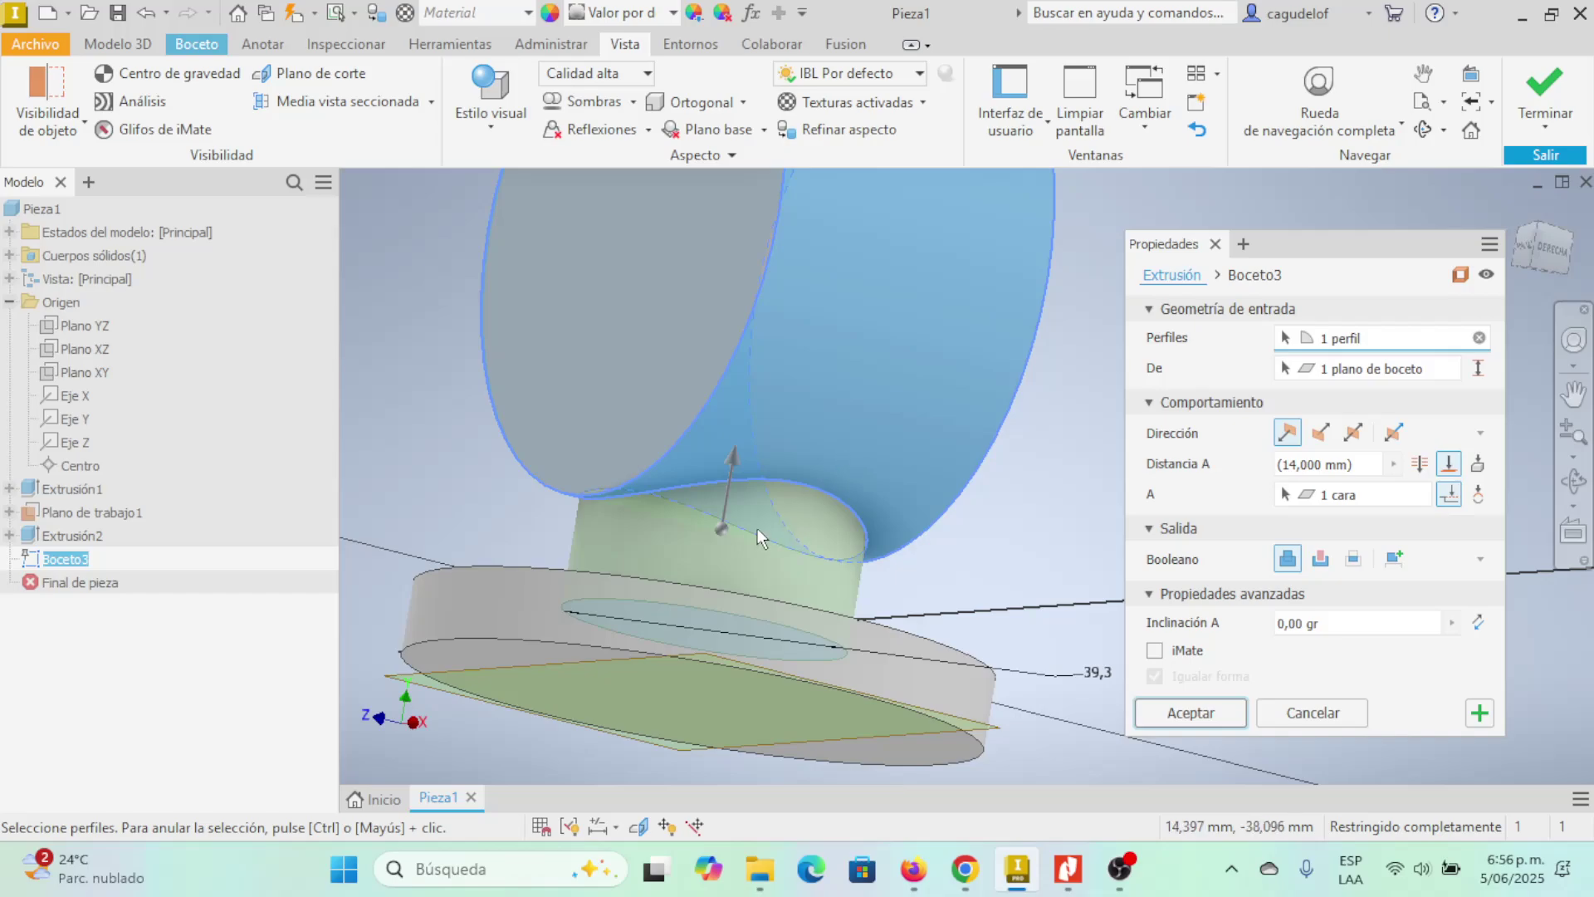
{"action": "mouse_move", "coordinate": [697, 528]}
{"action": "middle_mouse_down", "text": "shift"}
{"action": "mouse_move", "coordinate": [811, 526]}
{"action": "mouse_move", "coordinate": [665, 532]}
{"action": "middle_mouse_up", "text": "shift"}
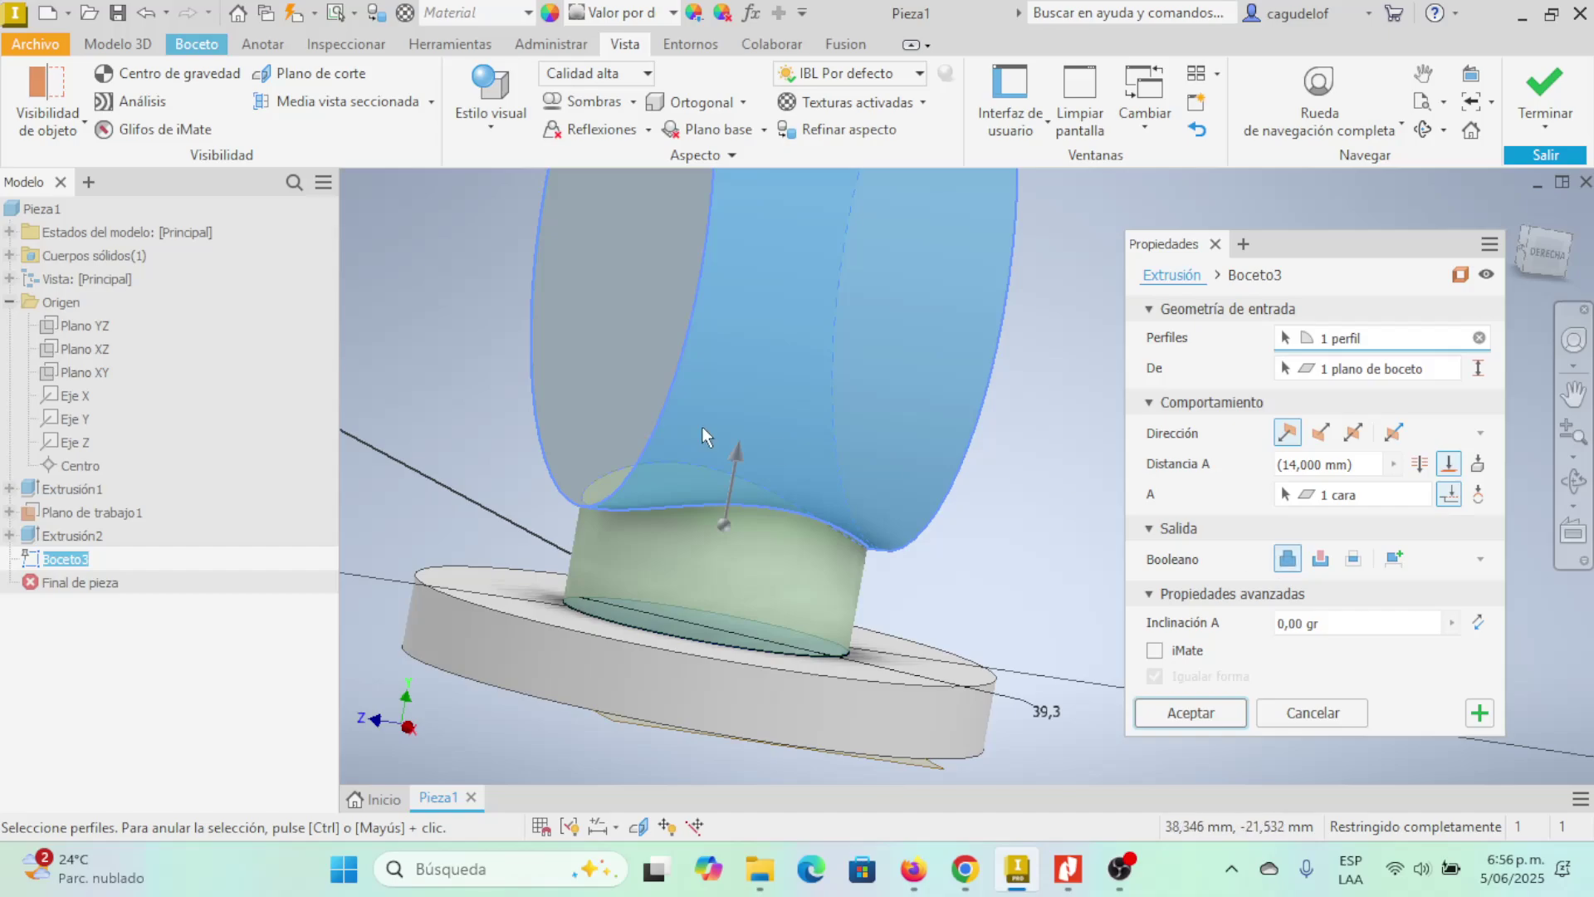
{"action": "scroll", "coordinate": [622, 424], "scroll_direction": "down", "scroll_amount": 3}
{"action": "scroll", "coordinate": [700, 525], "scroll_direction": "up", "scroll_amount": 5}
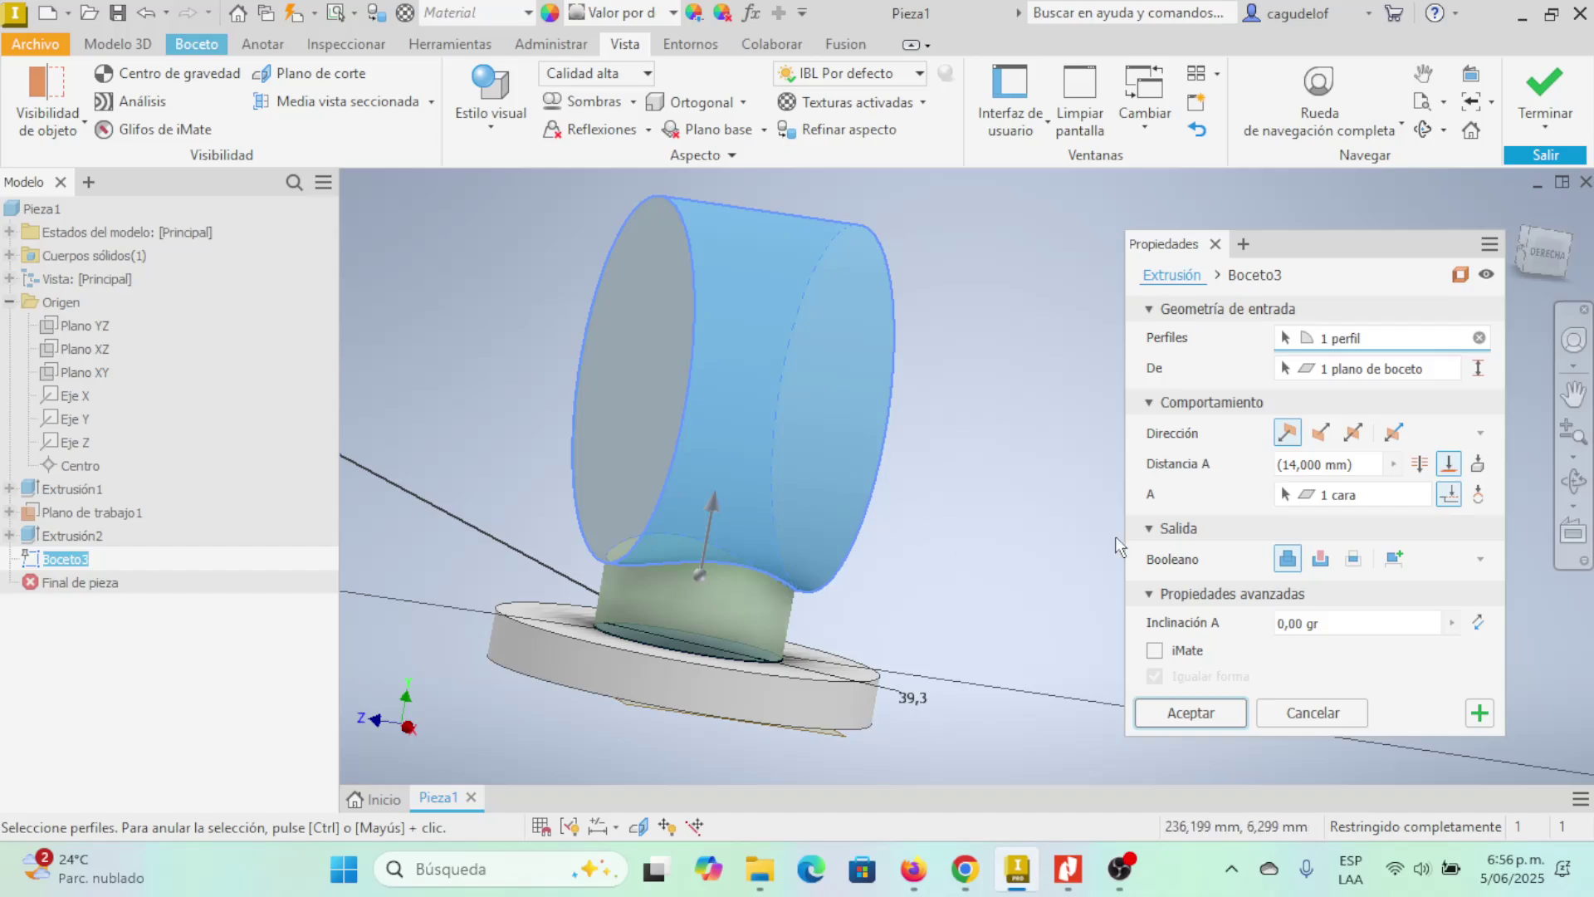
- Extrude the neck circle from the base flange up to the cylinder's curved outer face, joining it to the body
{"action": "left_click", "coordinate": [1477, 463]}
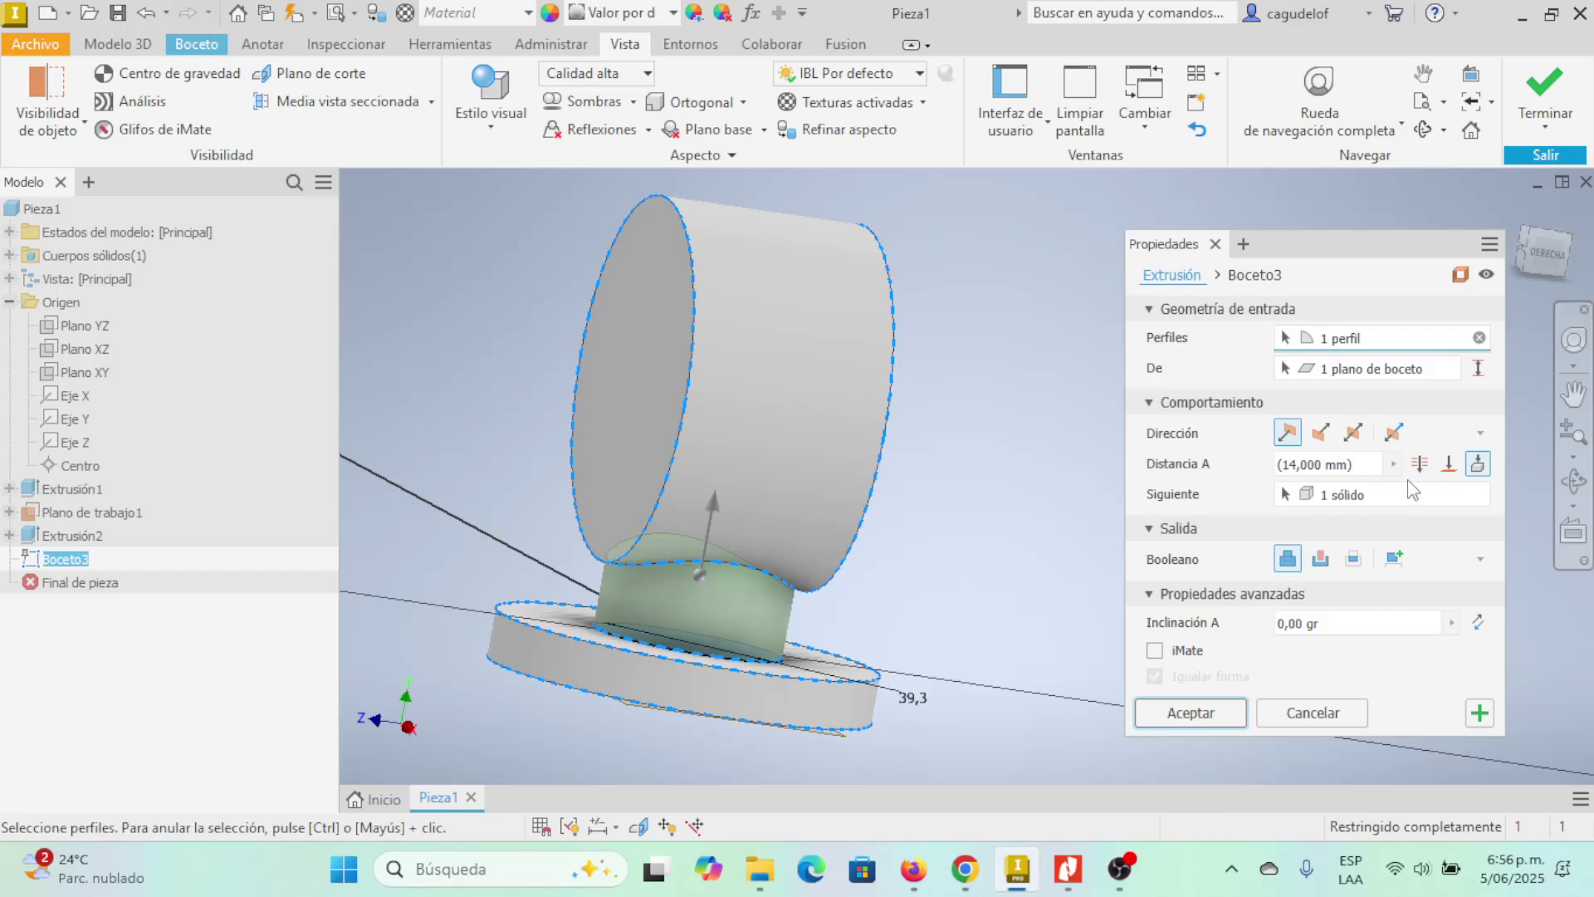
{"action": "left_click", "coordinate": [1449, 464]}
{"action": "left_click", "coordinate": [764, 548]}
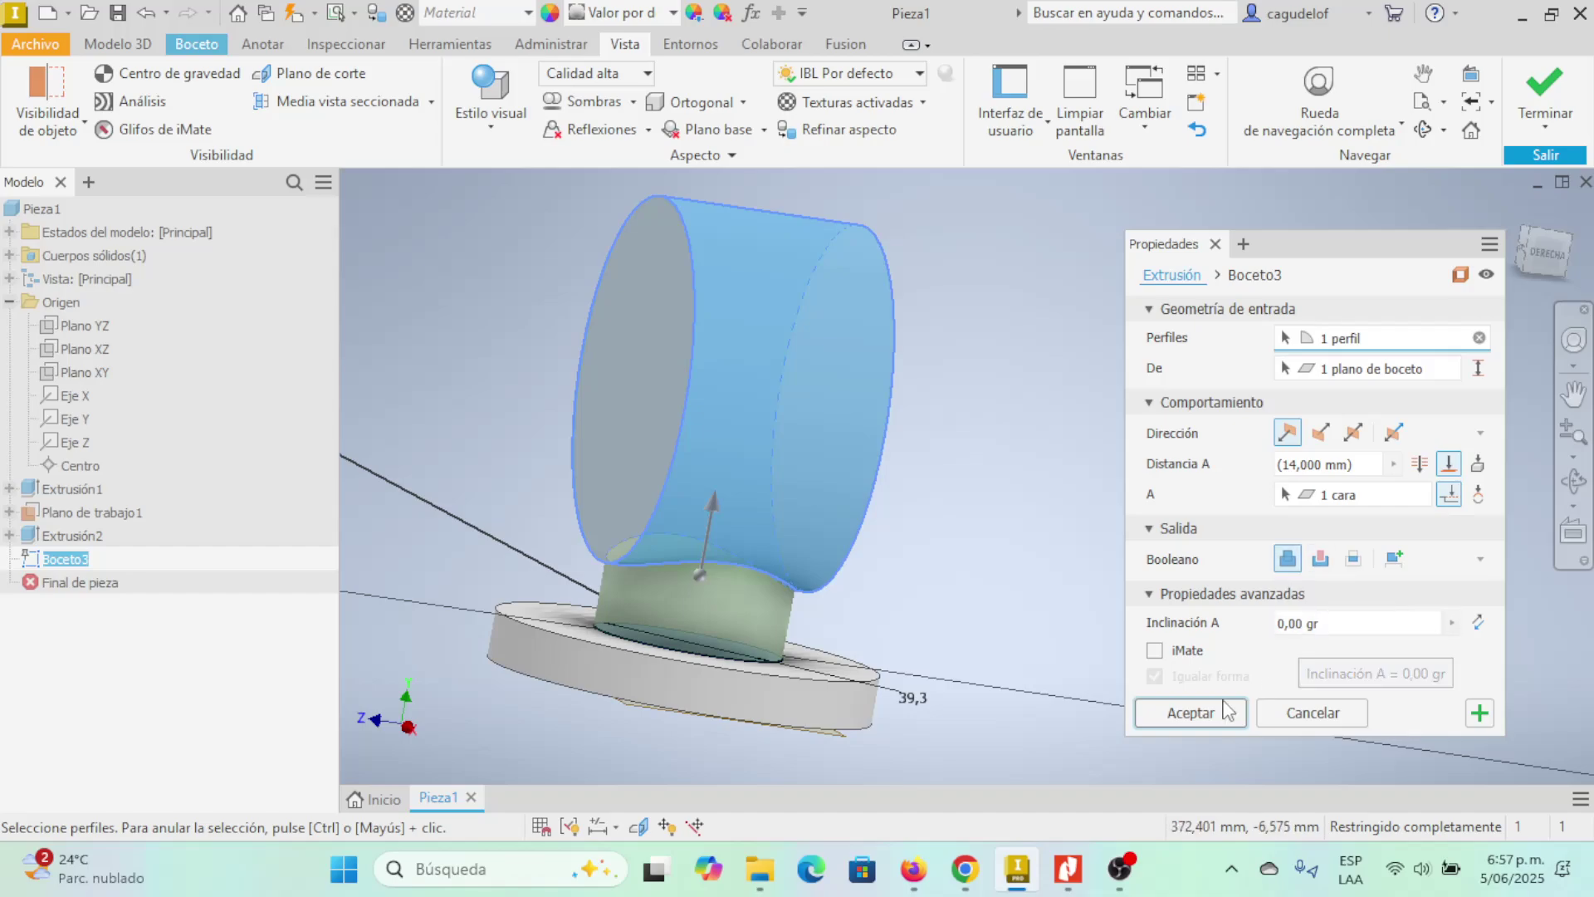
{"action": "left_click", "coordinate": [1195, 713]}
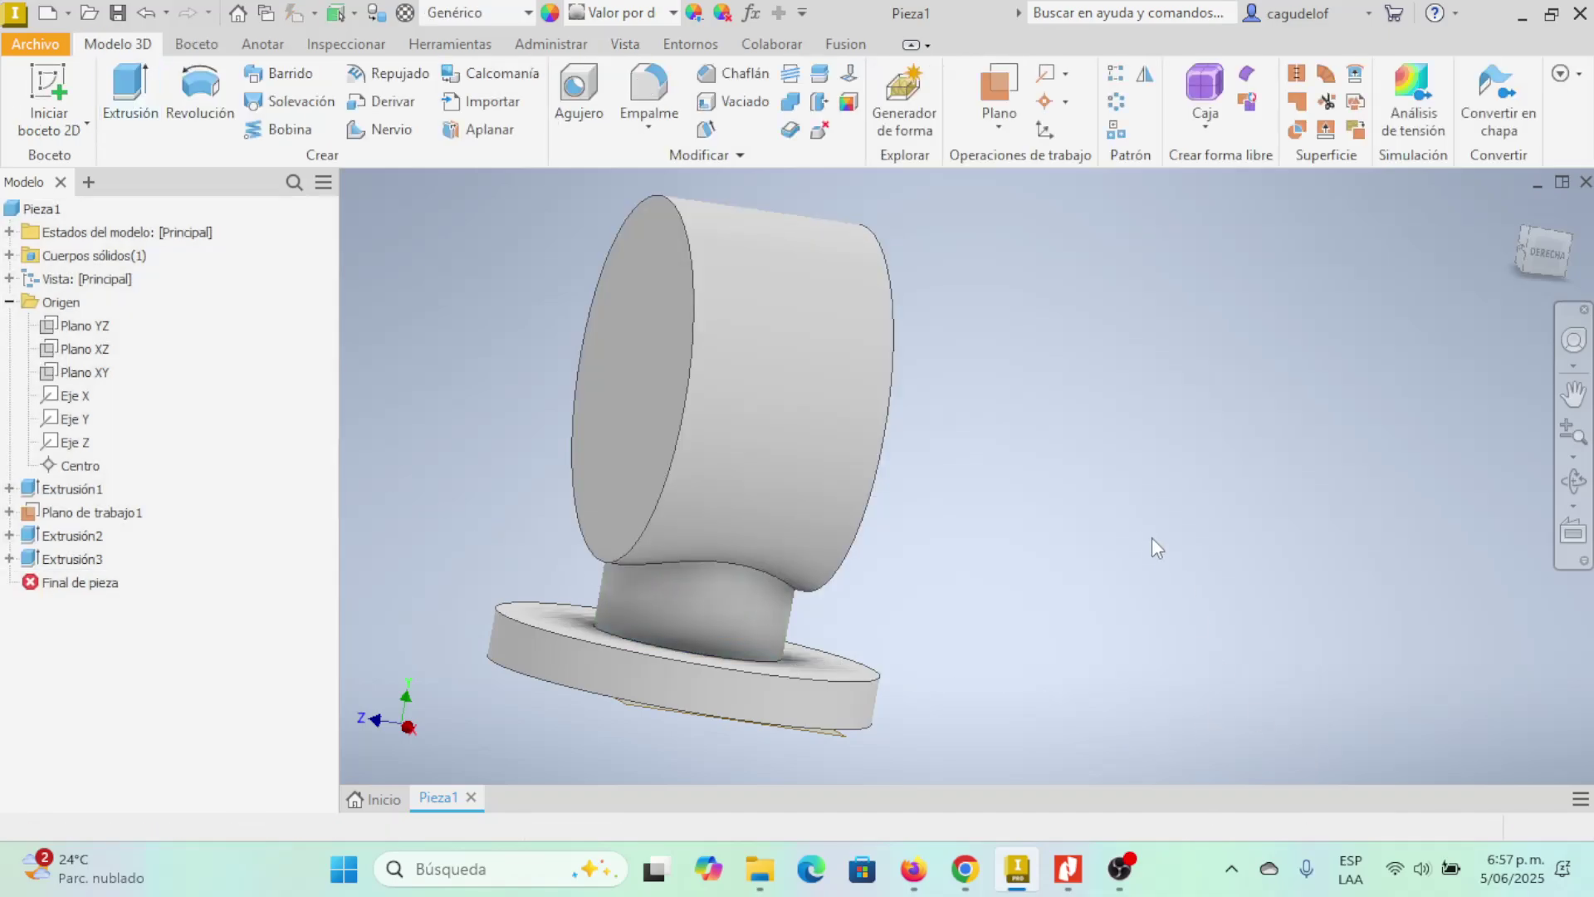
{"action": "mouse_move", "coordinate": [982, 509]}
{"action": "middle_mouse_down", "text": "shift"}
{"action": "mouse_move", "coordinate": [1276, 534]}
{"action": "mouse_move", "coordinate": [1145, 541]}
{"action": "mouse_move", "coordinate": [1007, 520]}
{"action": "mouse_move", "coordinate": [974, 537]}
{"action": "mouse_move", "coordinate": [1008, 570]}
{"action": "middle_mouse_up", "text": "shift"}
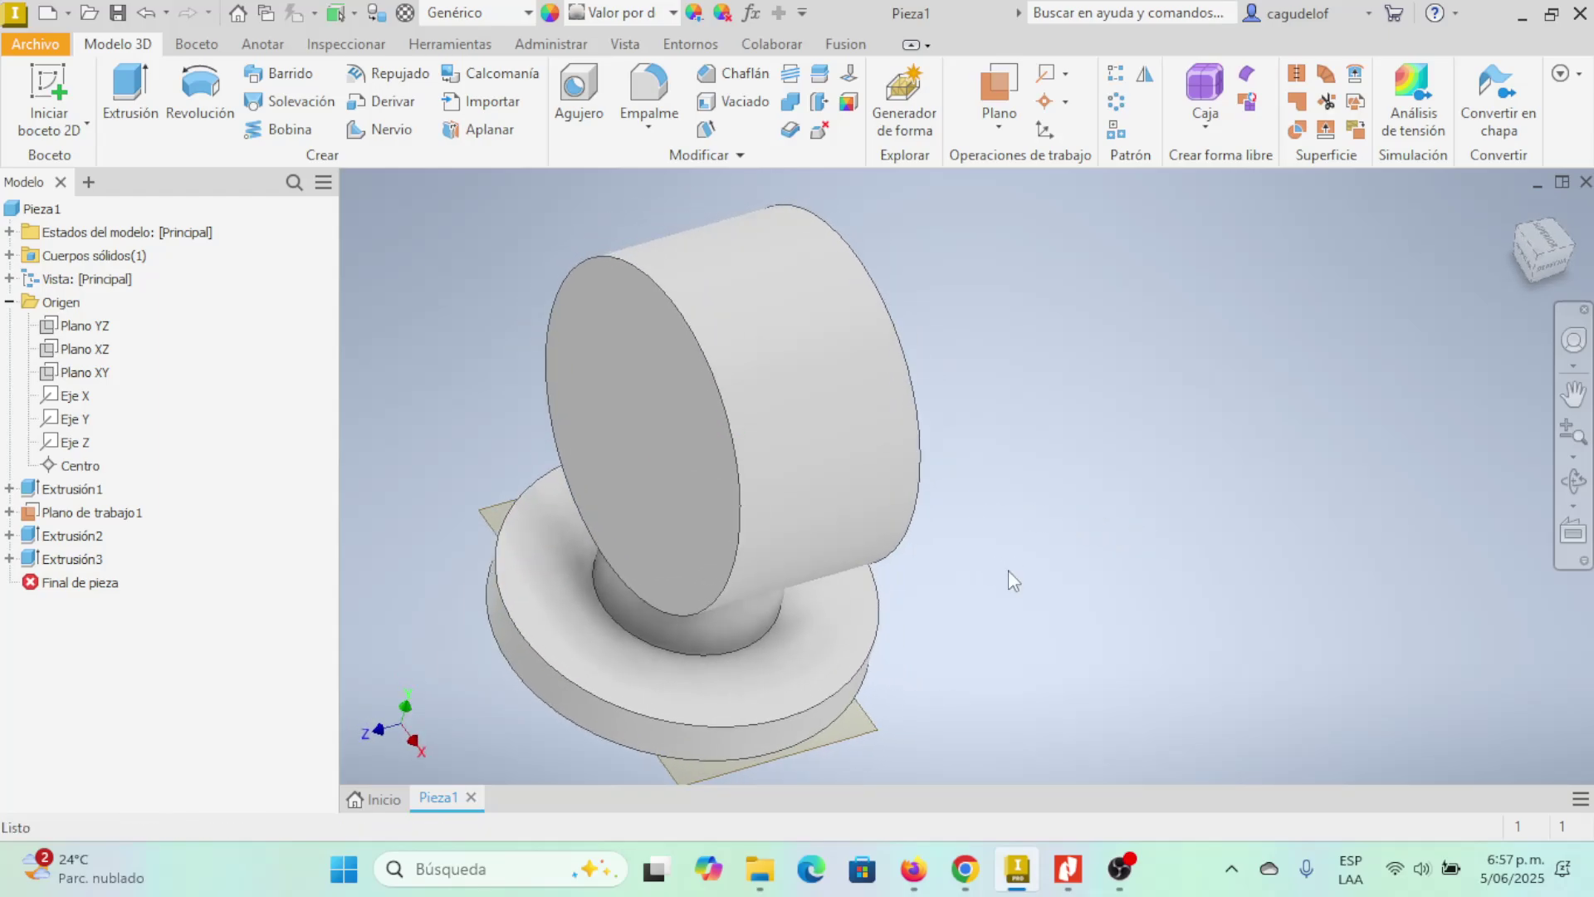
- Switch to the PDF in Chrome, examine the body in the exploded view, and compare it with the Inventor model around the neck
{"action": "key", "text": "alt+Tab"}
{"action": "scroll", "coordinate": [674, 532], "scroll_direction": "up", "scroll_amount": 3}
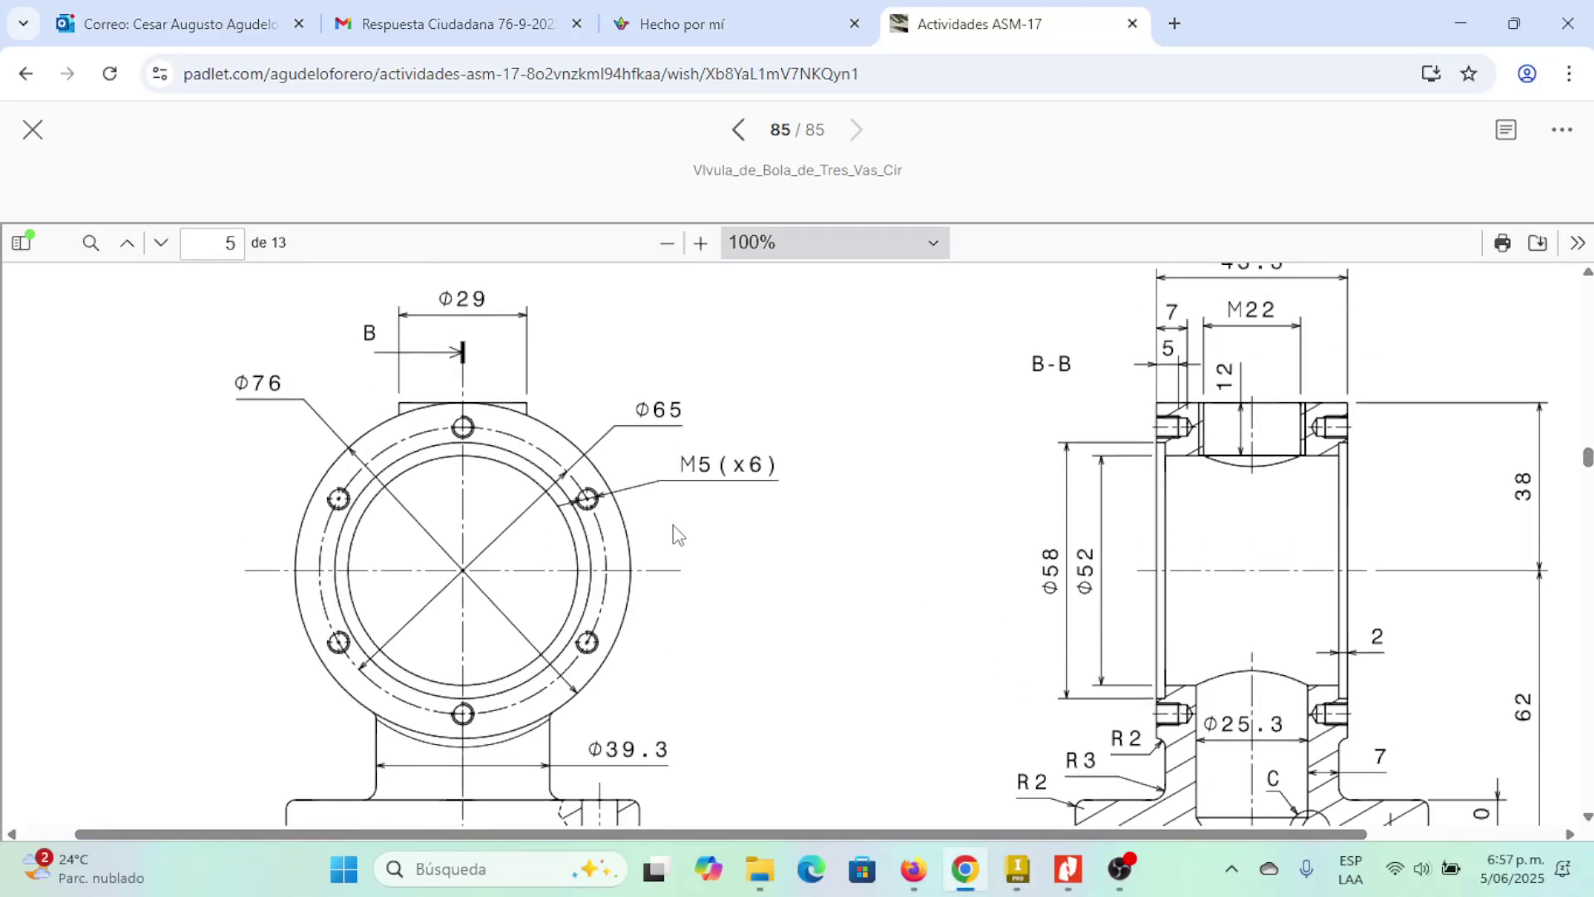
{"action": "scroll", "coordinate": [787, 597], "scroll_direction": "down", "scroll_amount": 3}
{"action": "scroll", "coordinate": [787, 596], "scroll_direction": "up", "scroll_amount": 10}
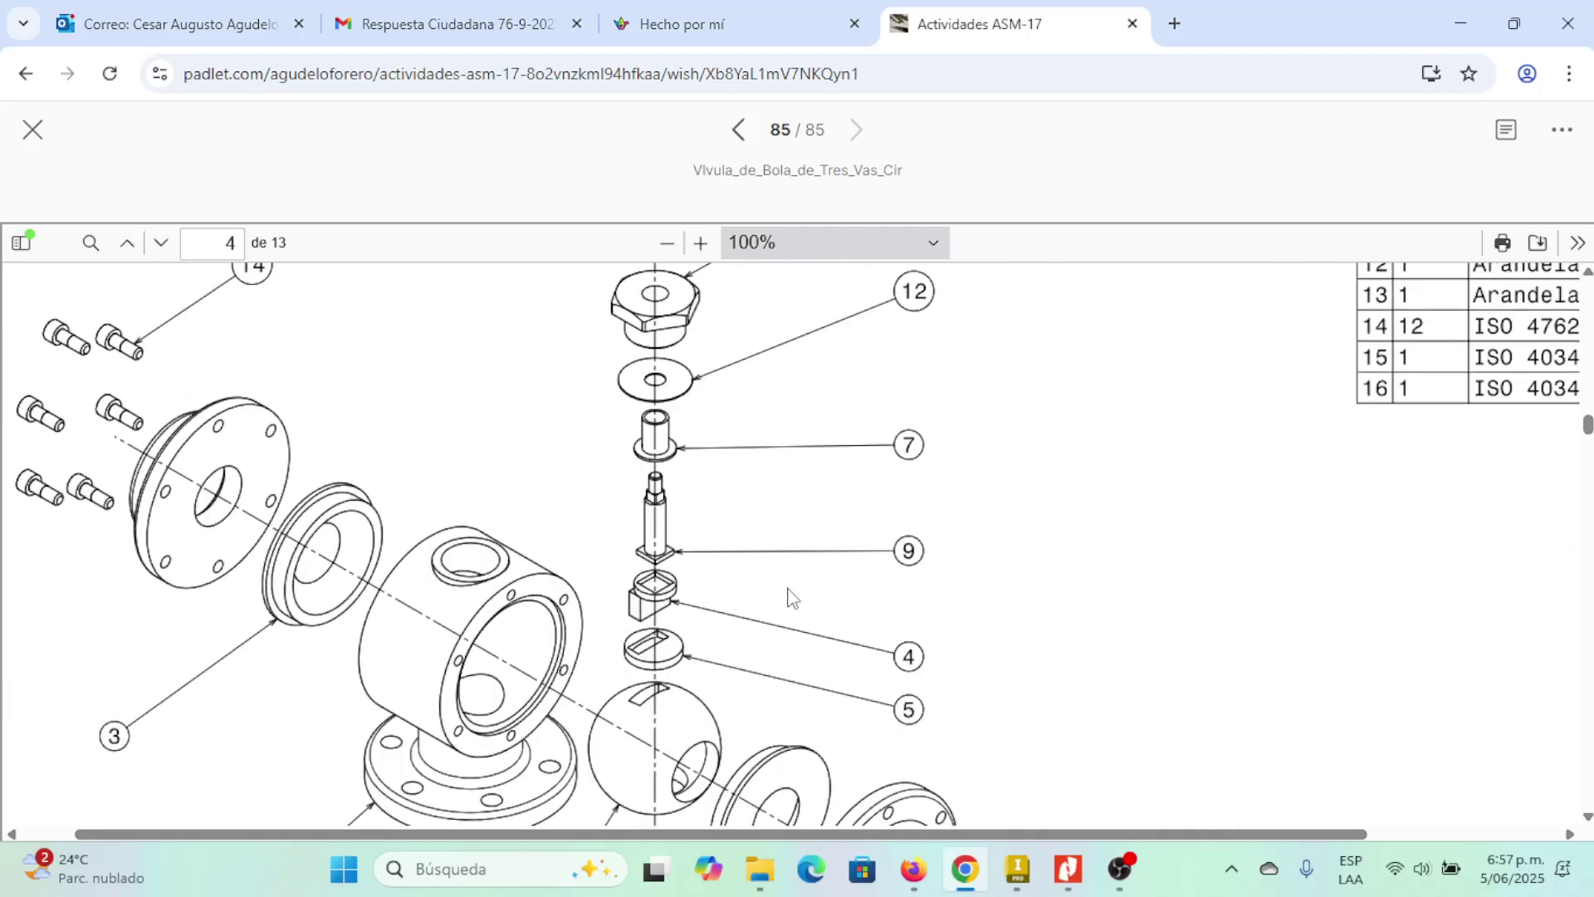
{"action": "scroll", "coordinate": [787, 596], "scroll_direction": "down", "scroll_amount": 3}
{"action": "scroll", "coordinate": [455, 558], "scroll_direction": "up", "scroll_amount": 3, "text": "ctrl"}
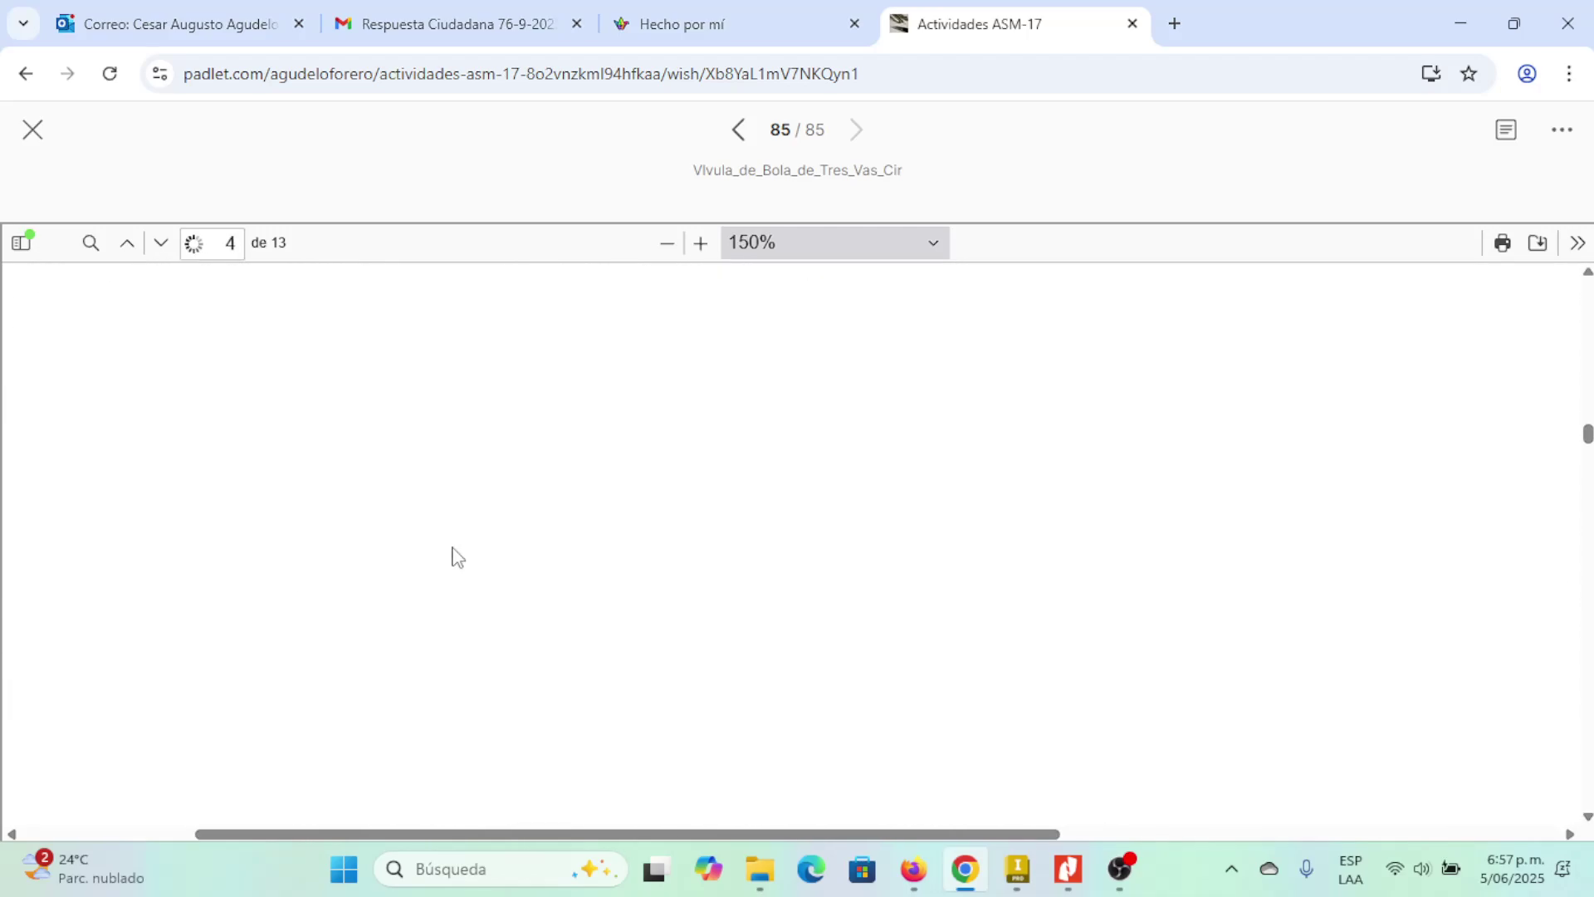
{"action": "key", "text": "alt+Tab"}
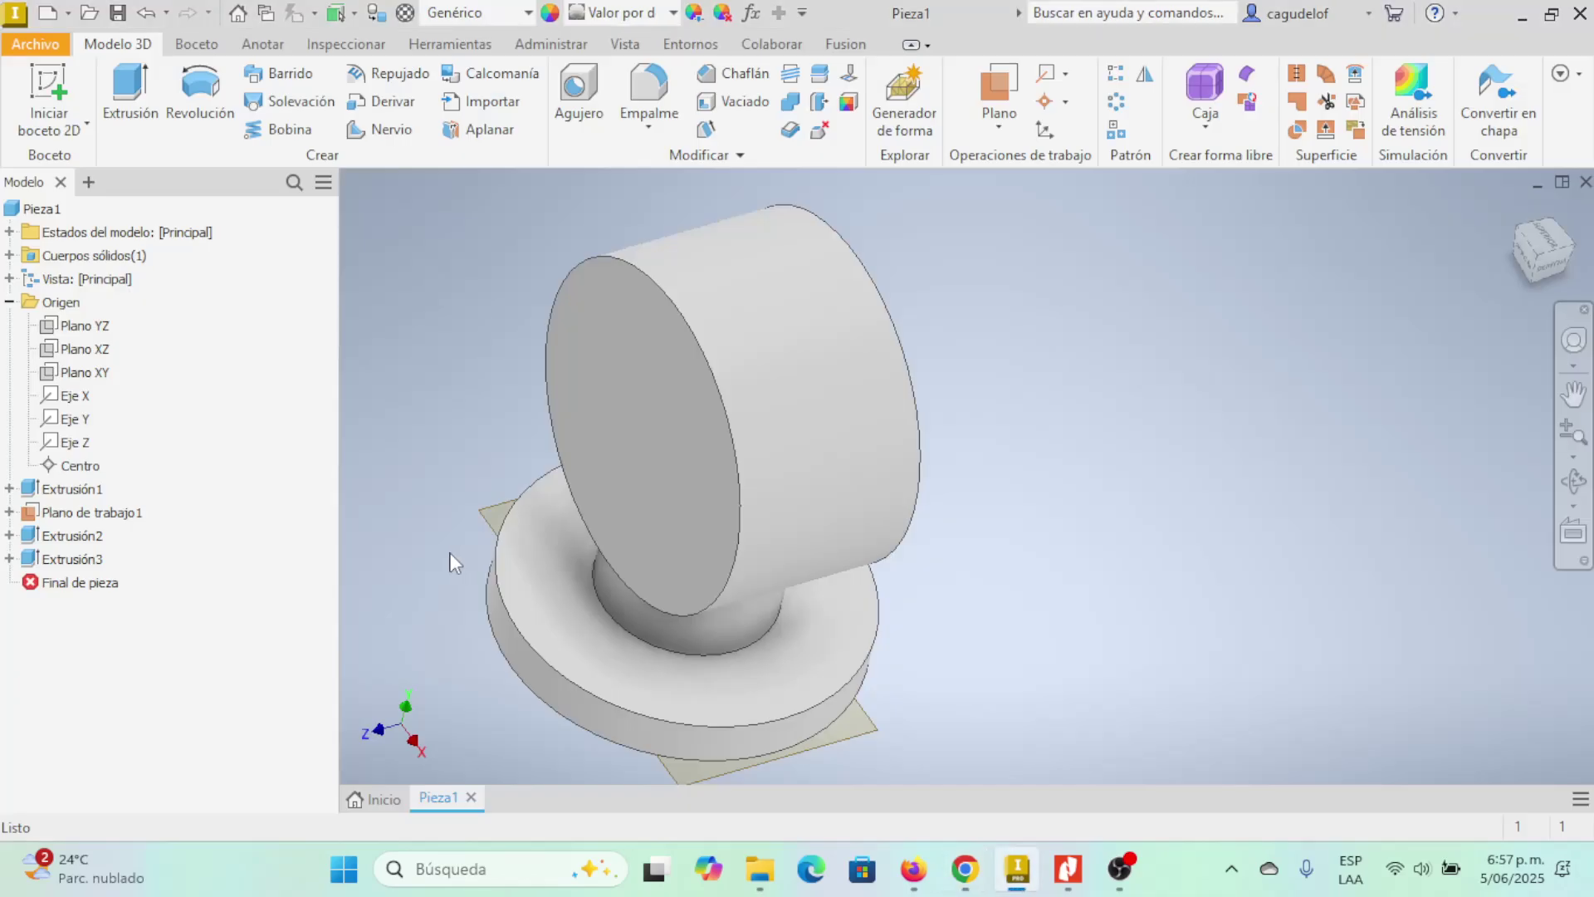
{"action": "mouse_move", "coordinate": [978, 572]}
{"action": "middle_mouse_down", "text": "shift"}
{"action": "mouse_move", "coordinate": [928, 531]}
{"action": "mouse_move", "coordinate": [992, 527]}
{"action": "mouse_move", "coordinate": [973, 543]}
{"action": "middle_mouse_up", "text": "shift"}
{"action": "middle_click_drag", "start_coordinate": [858, 500], "coordinate": [942, 488]}
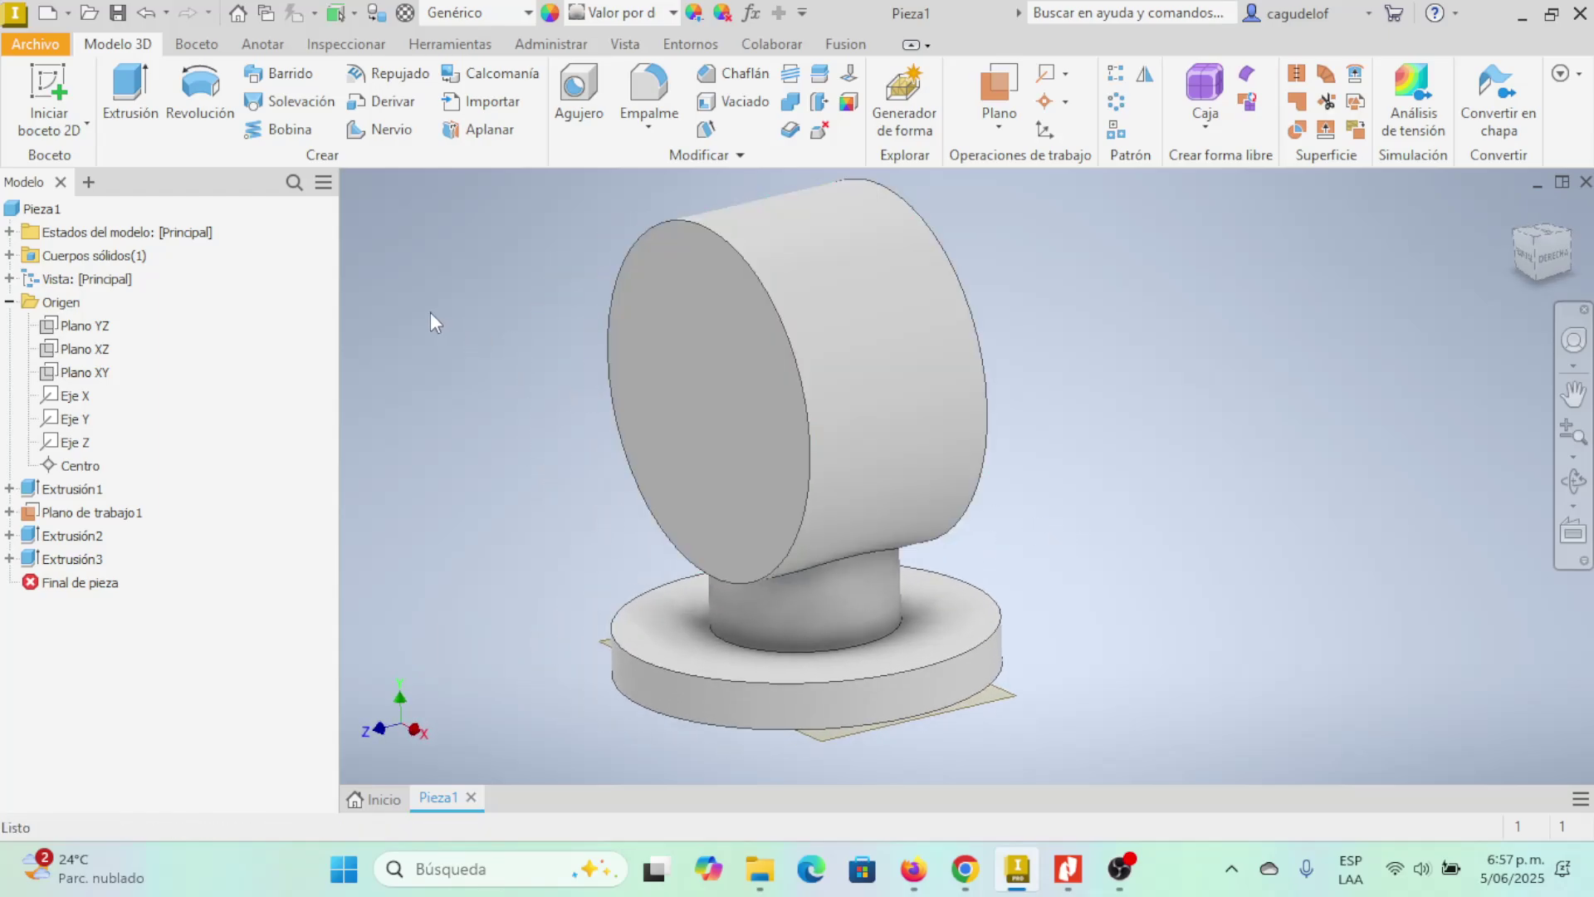
- Return to the PDF in Chrome and review the body's drawing sheet from its views down to the title block for the part name
{"action": "key", "text": "alt+Tab"}
{"action": "scroll", "coordinate": [875, 455], "scroll_direction": "down", "scroll_amount": 3, "text": "ctrl"}
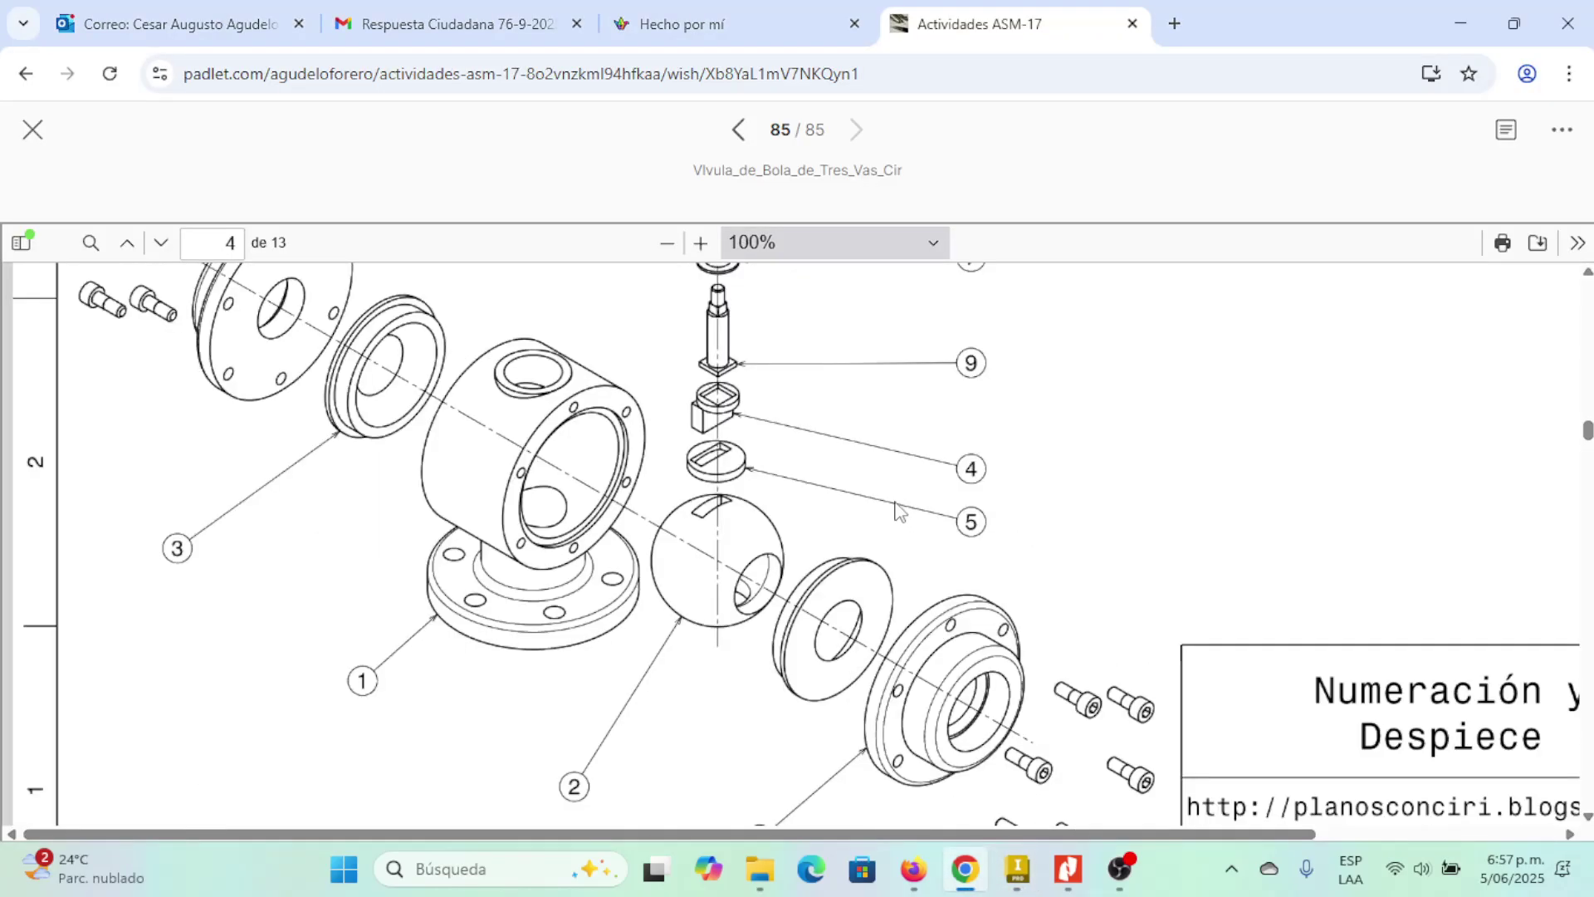
{"action": "scroll", "coordinate": [899, 512], "scroll_direction": "down", "scroll_amount": 10}
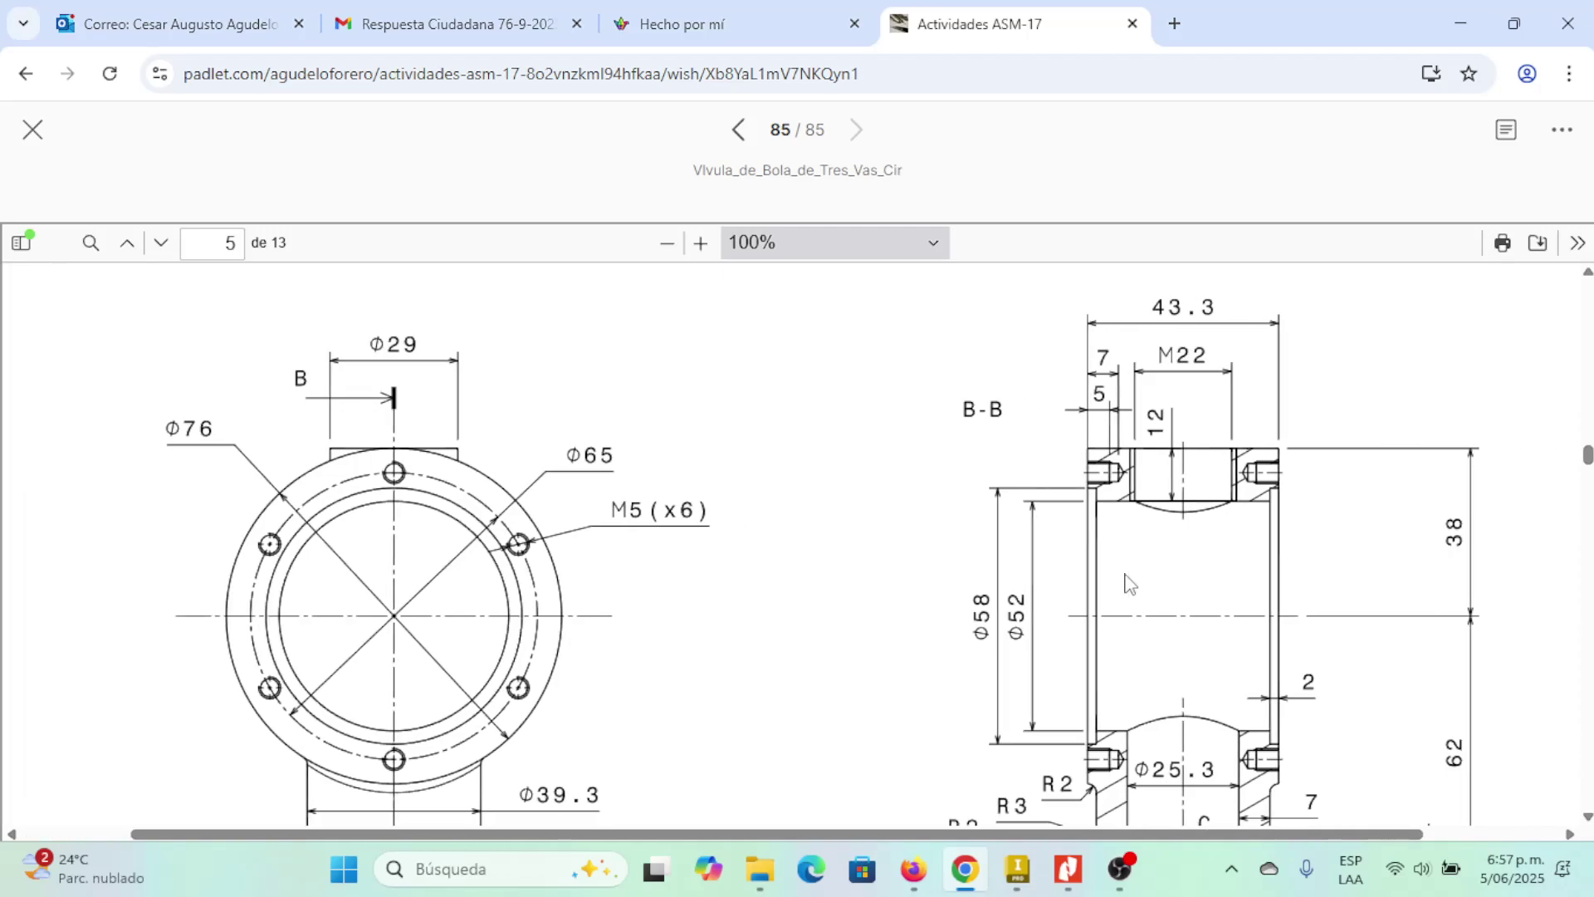
{"action": "scroll", "coordinate": [1125, 581], "scroll_direction": "right", "scroll_amount": 3}
{"action": "scroll", "coordinate": [1104, 618], "scroll_direction": "down", "scroll_amount": 8}
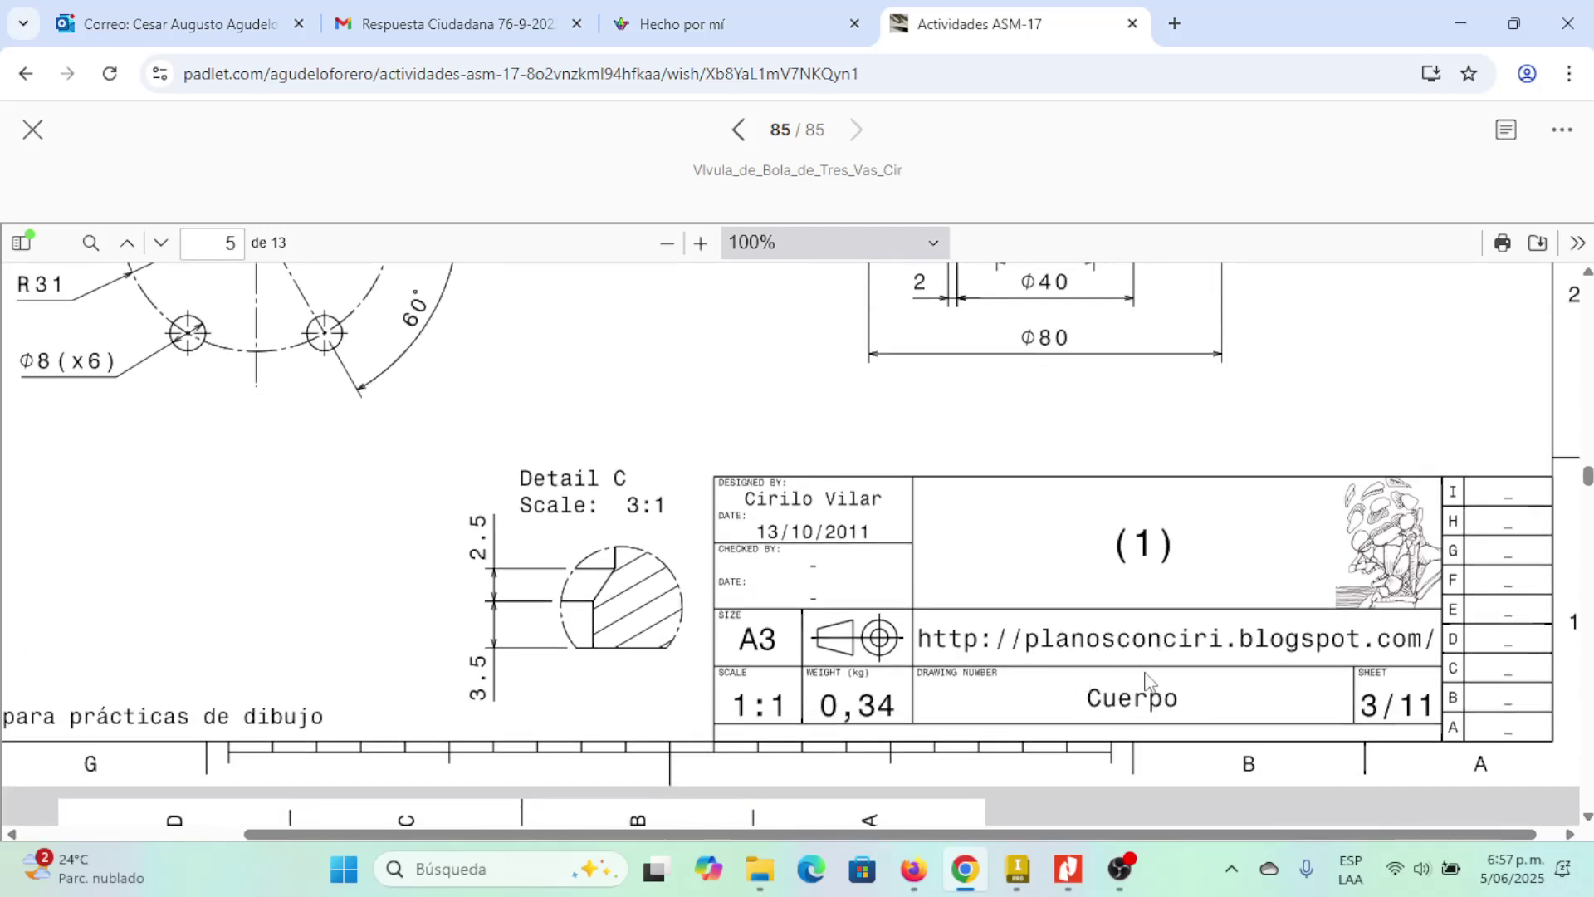
- Switch back to Inventor and save the part as Cuerpo in the VALVULA TRES VIAS folder
{"action": "key", "text": "super"}
{"action": "key", "text": "alt+Tab"}
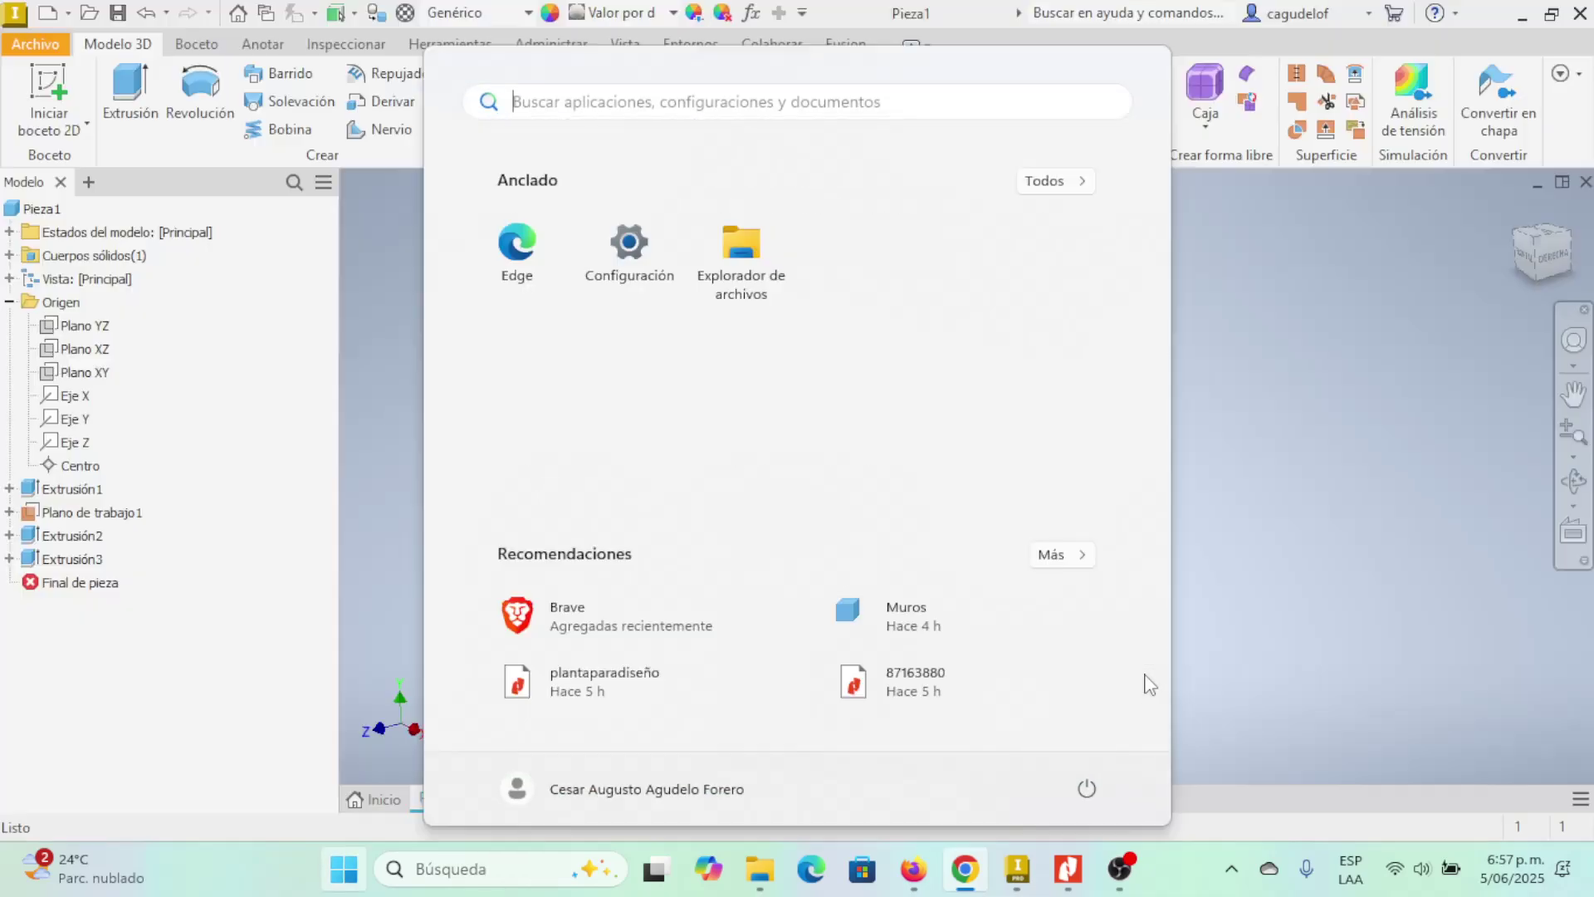
{"action": "left_click", "coordinate": [117, 20]}
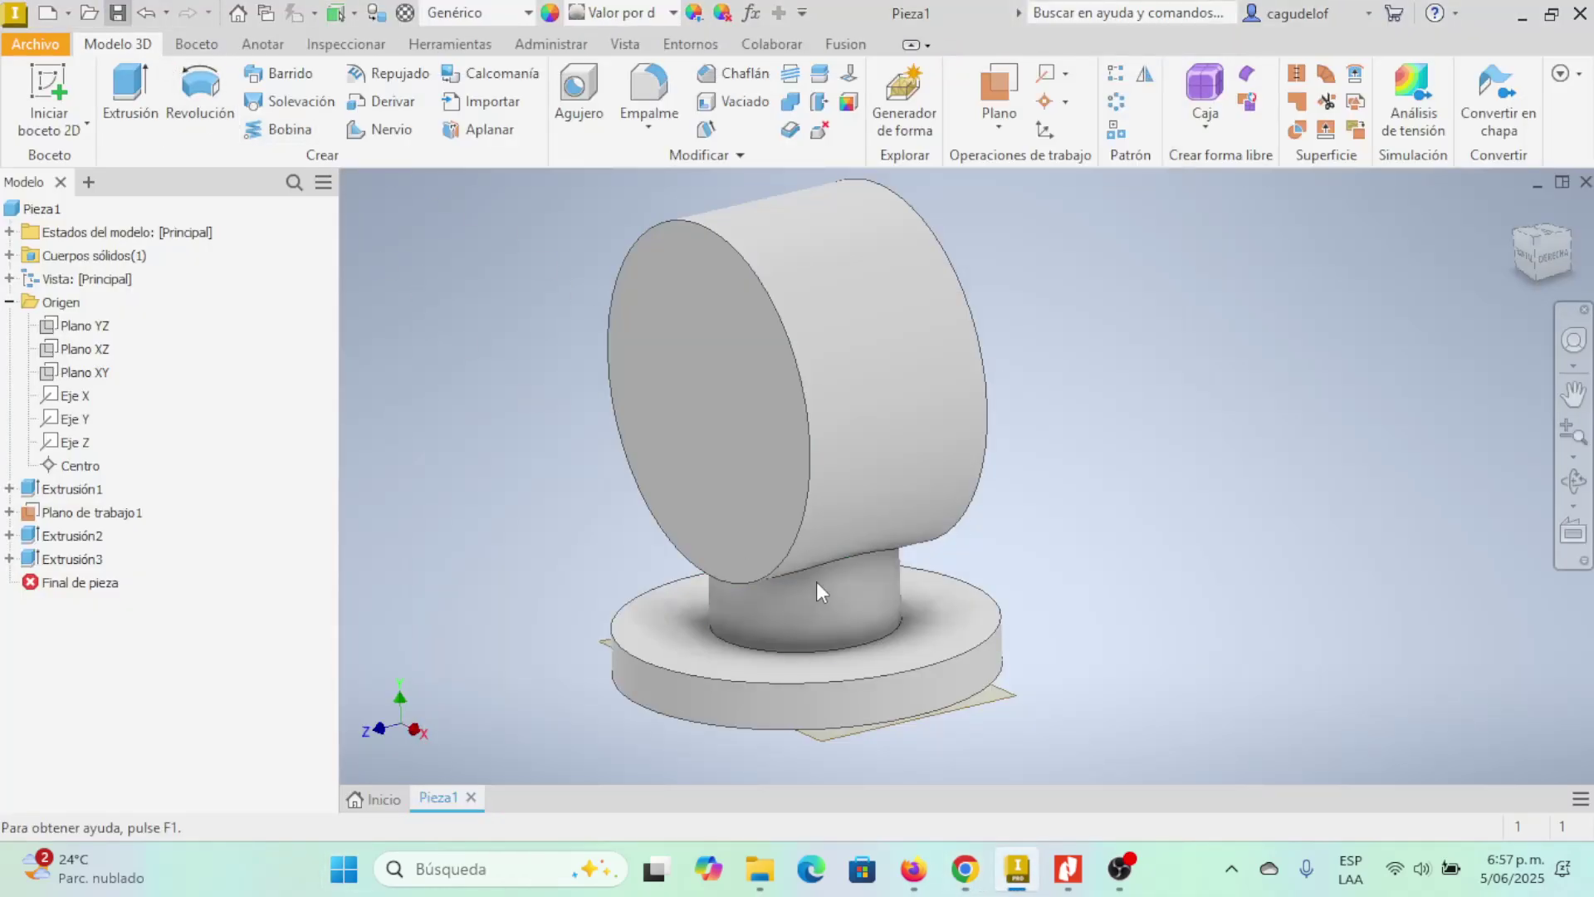
{"action": "type", "text": "cUER"}
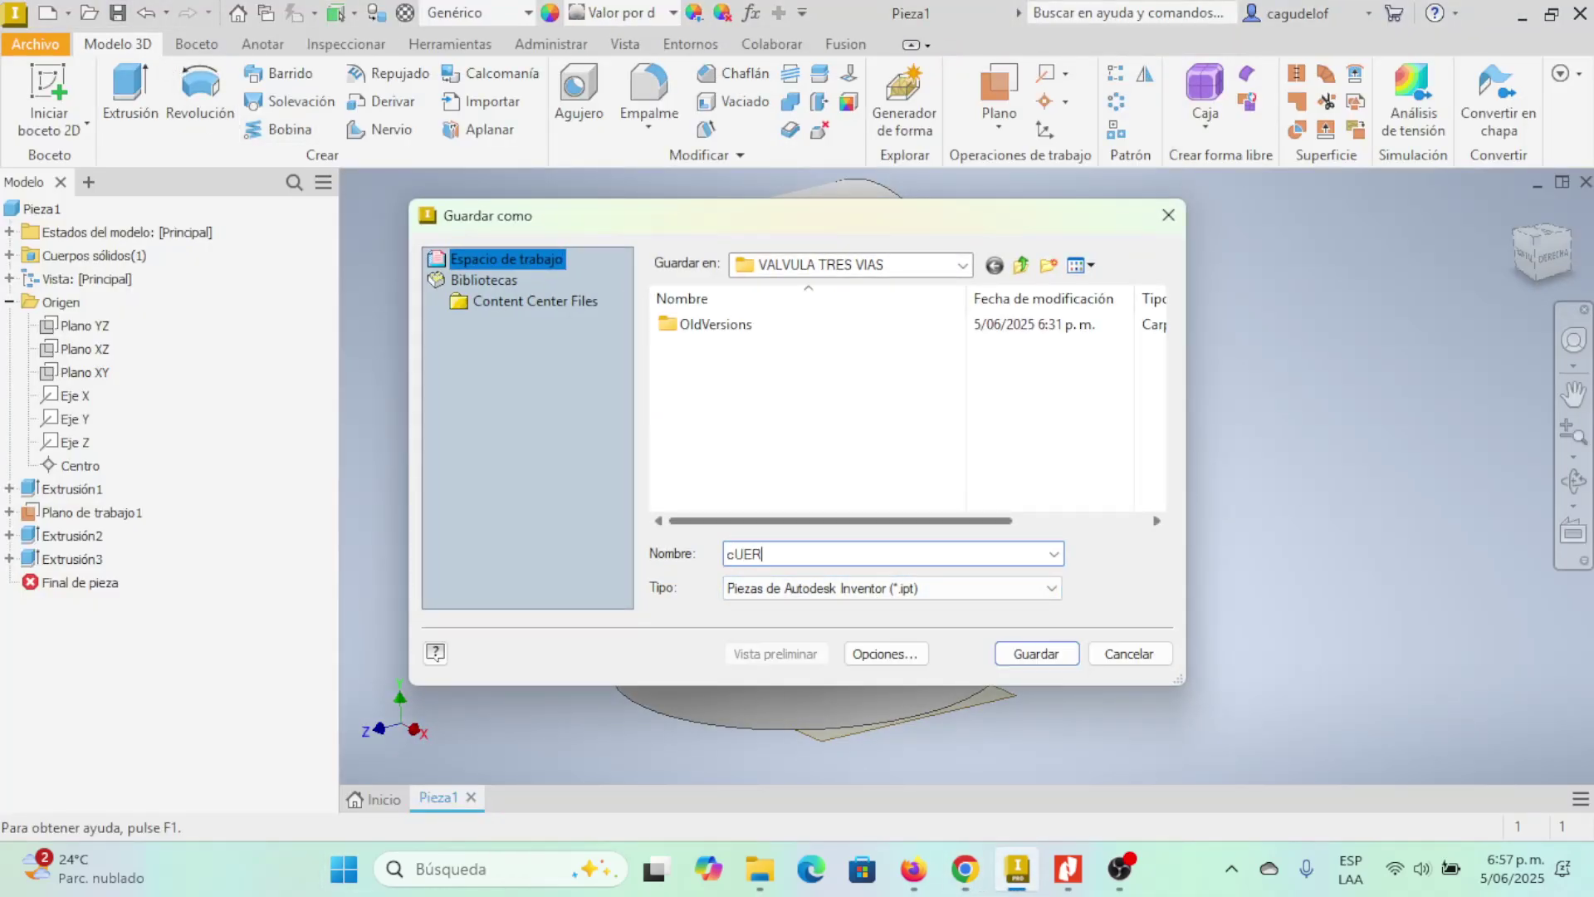
{"action": "key", "text": "BackSpace"}
{"action": "key", "text": "BackSpace"}
{"action": "type", "text": "Cuerpo"}
{"action": "left_click_drag", "start_coordinate": [917, 232], "coordinate": [956, 256]}
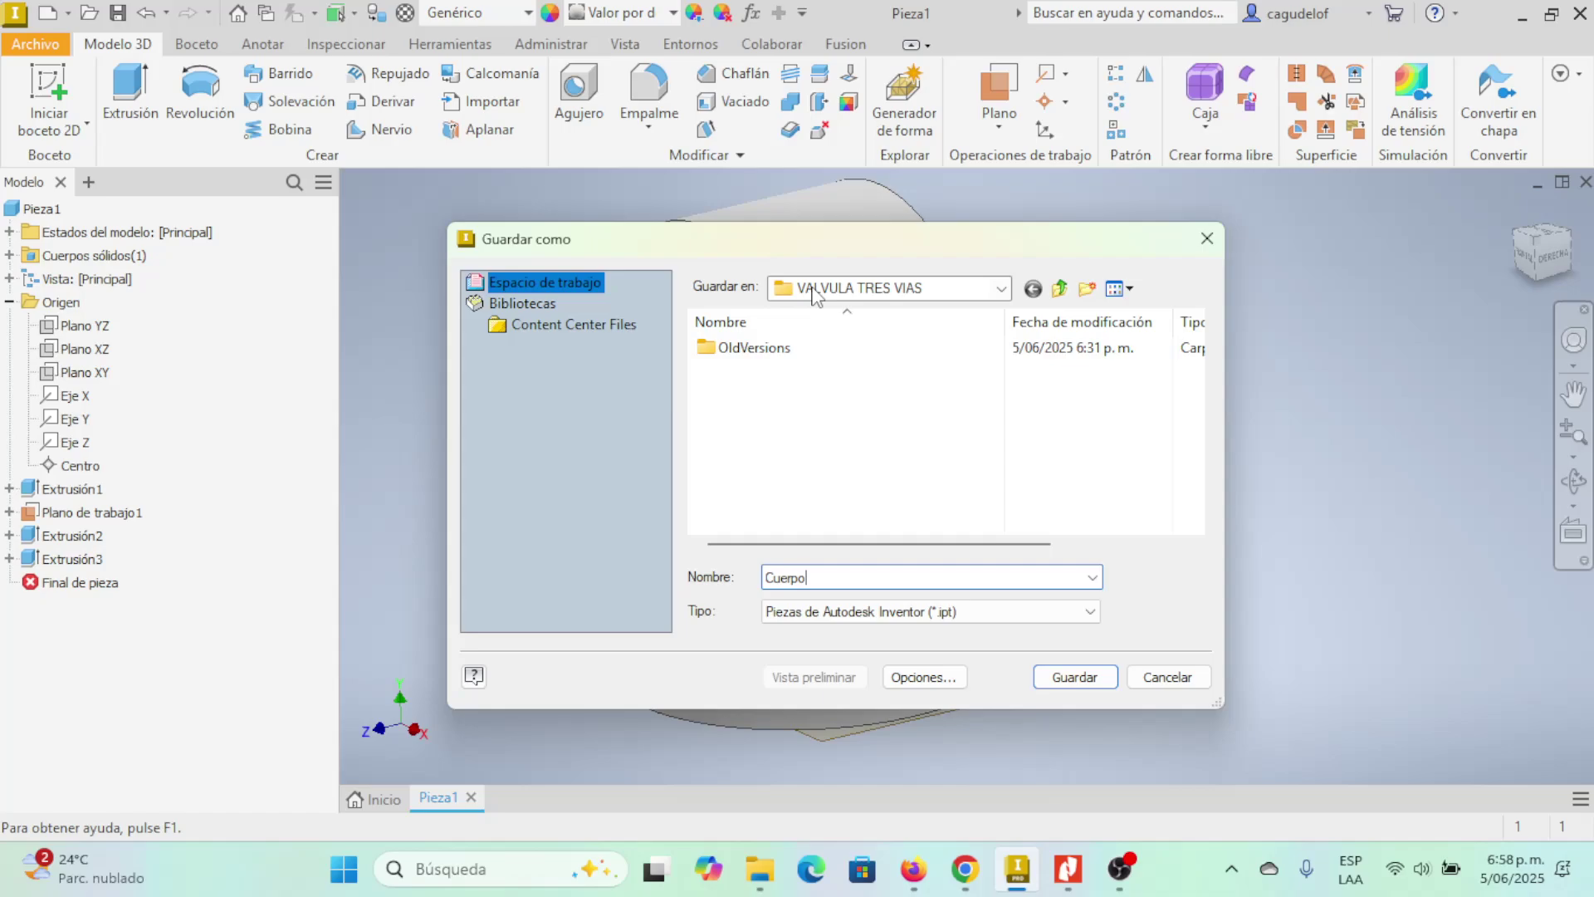
{"action": "left_click", "coordinate": [1096, 683]}
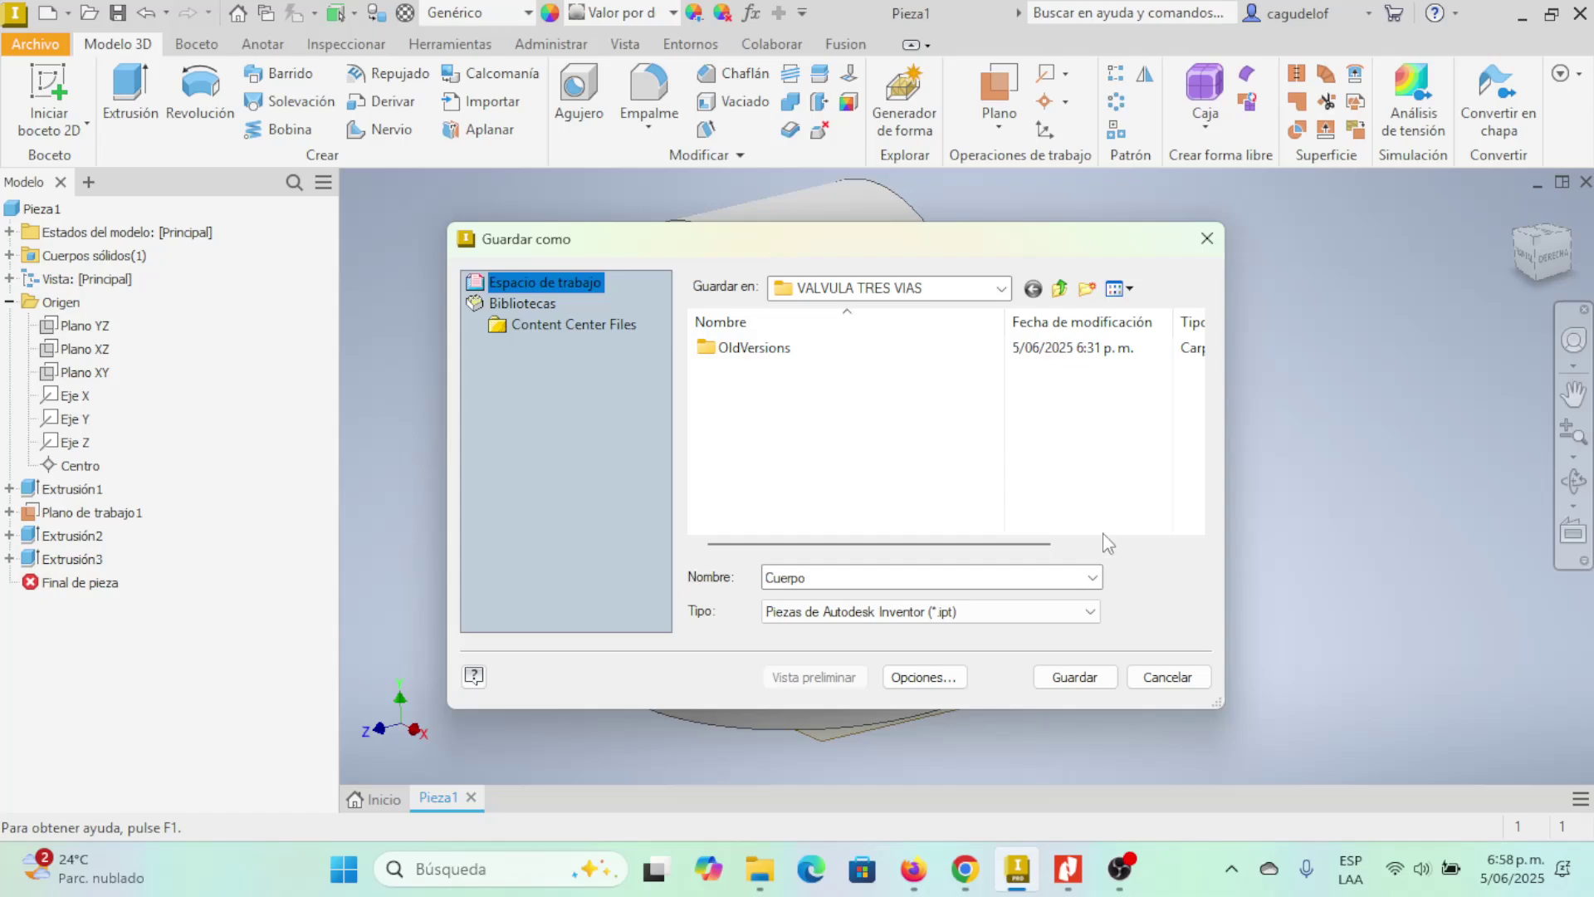
{"action": "left_click", "coordinate": [1079, 676]}
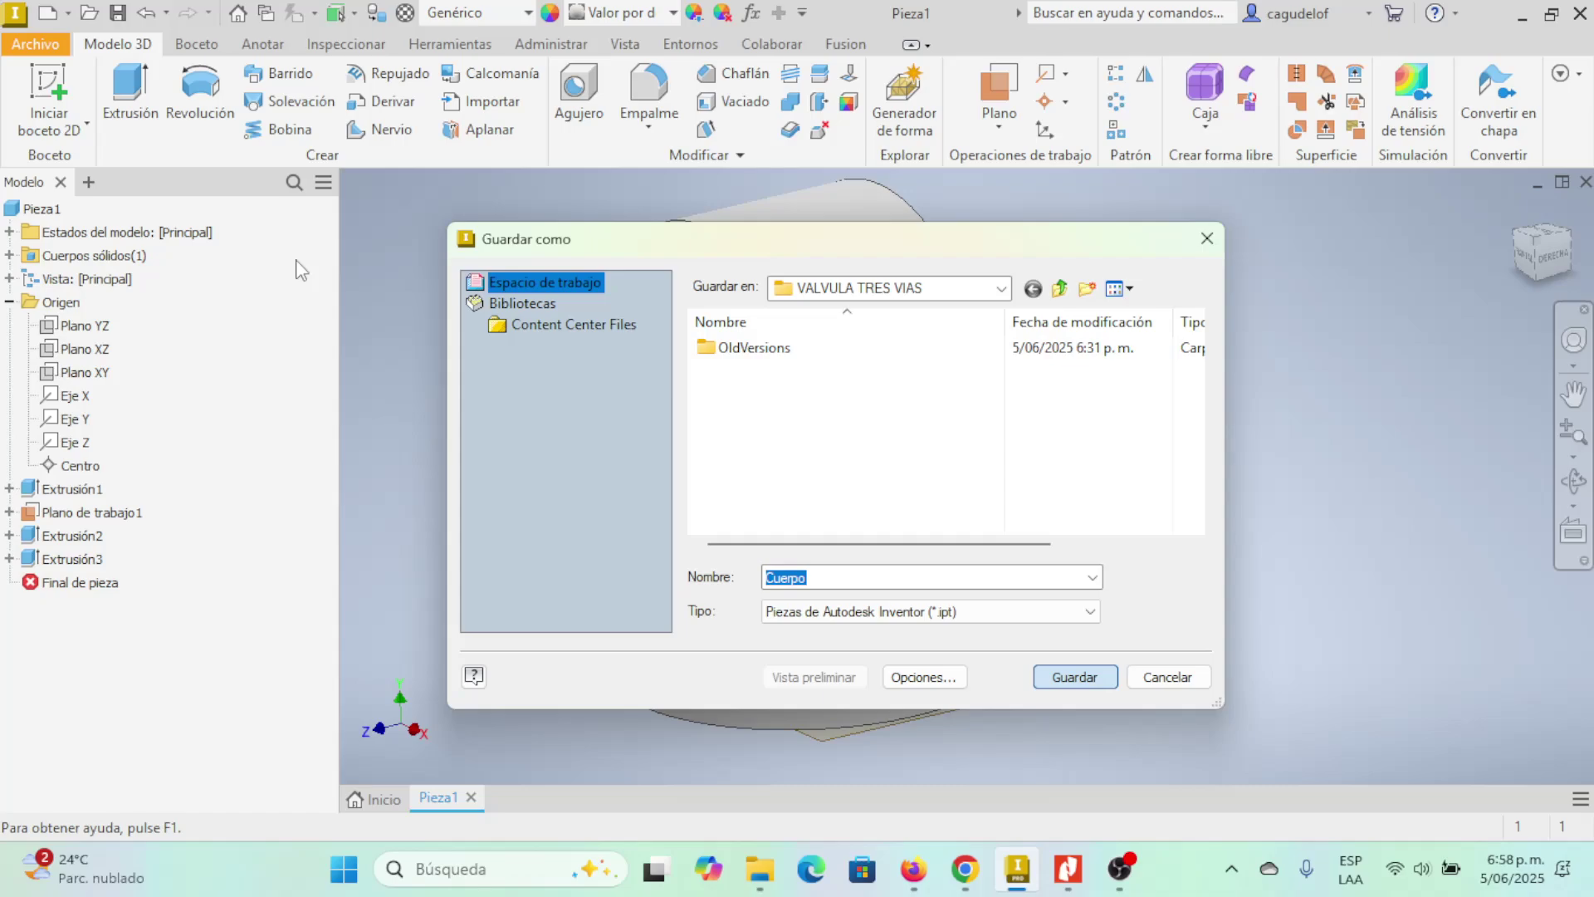
{"action": "key", "text": "Return"}
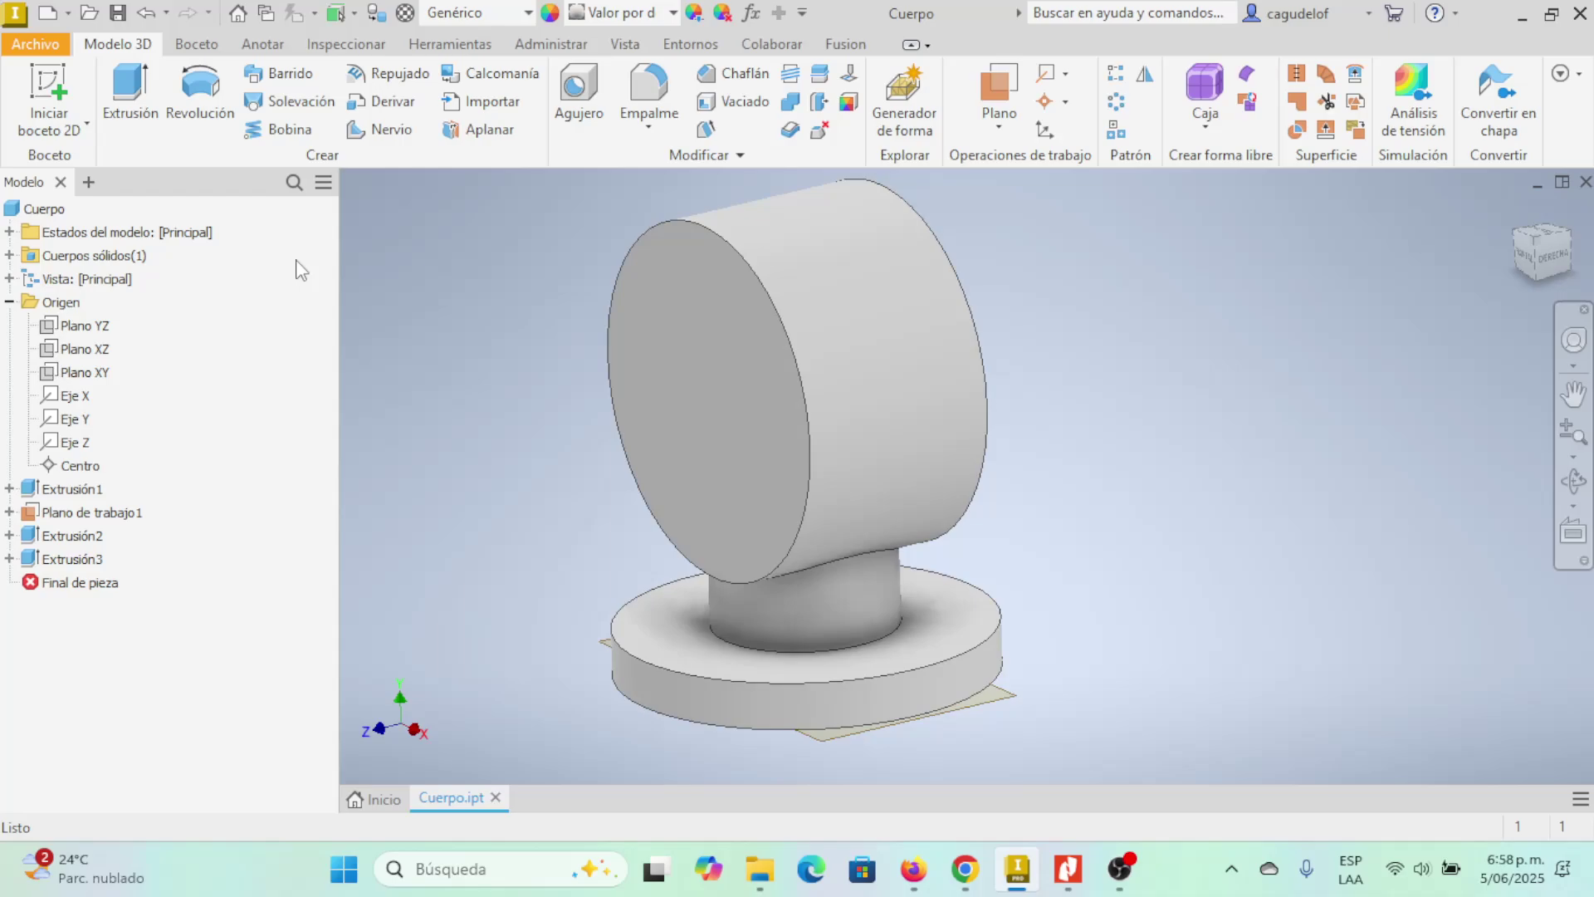
{"action": "mouse_move", "coordinate": [534, 465]}
{"action": "middle_mouse_down", "text": "shift"}
{"action": "mouse_move", "coordinate": [556, 440]}
{"action": "mouse_move", "coordinate": [540, 421]}
{"action": "mouse_move", "coordinate": [577, 469]}
{"action": "middle_mouse_up", "text": "shift"}
{"action": "left_click", "coordinate": [90, 513]}
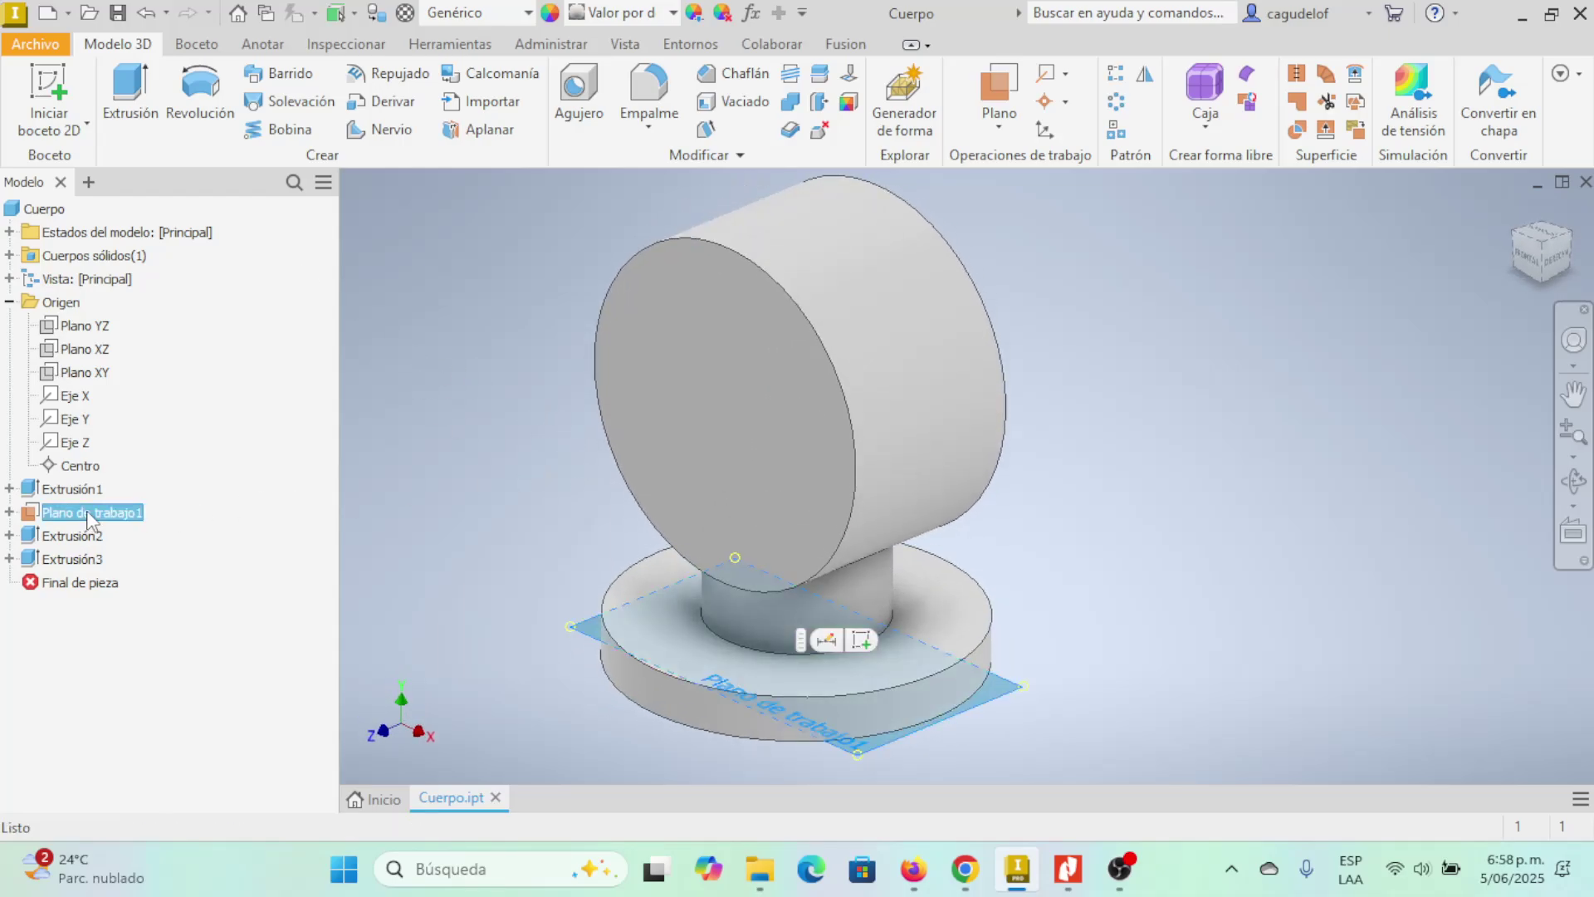
{"action": "left_click", "coordinate": [481, 455]}
{"action": "middle_click_drag", "start_coordinate": [481, 455], "coordinate": [501, 437], "text": "shift"}
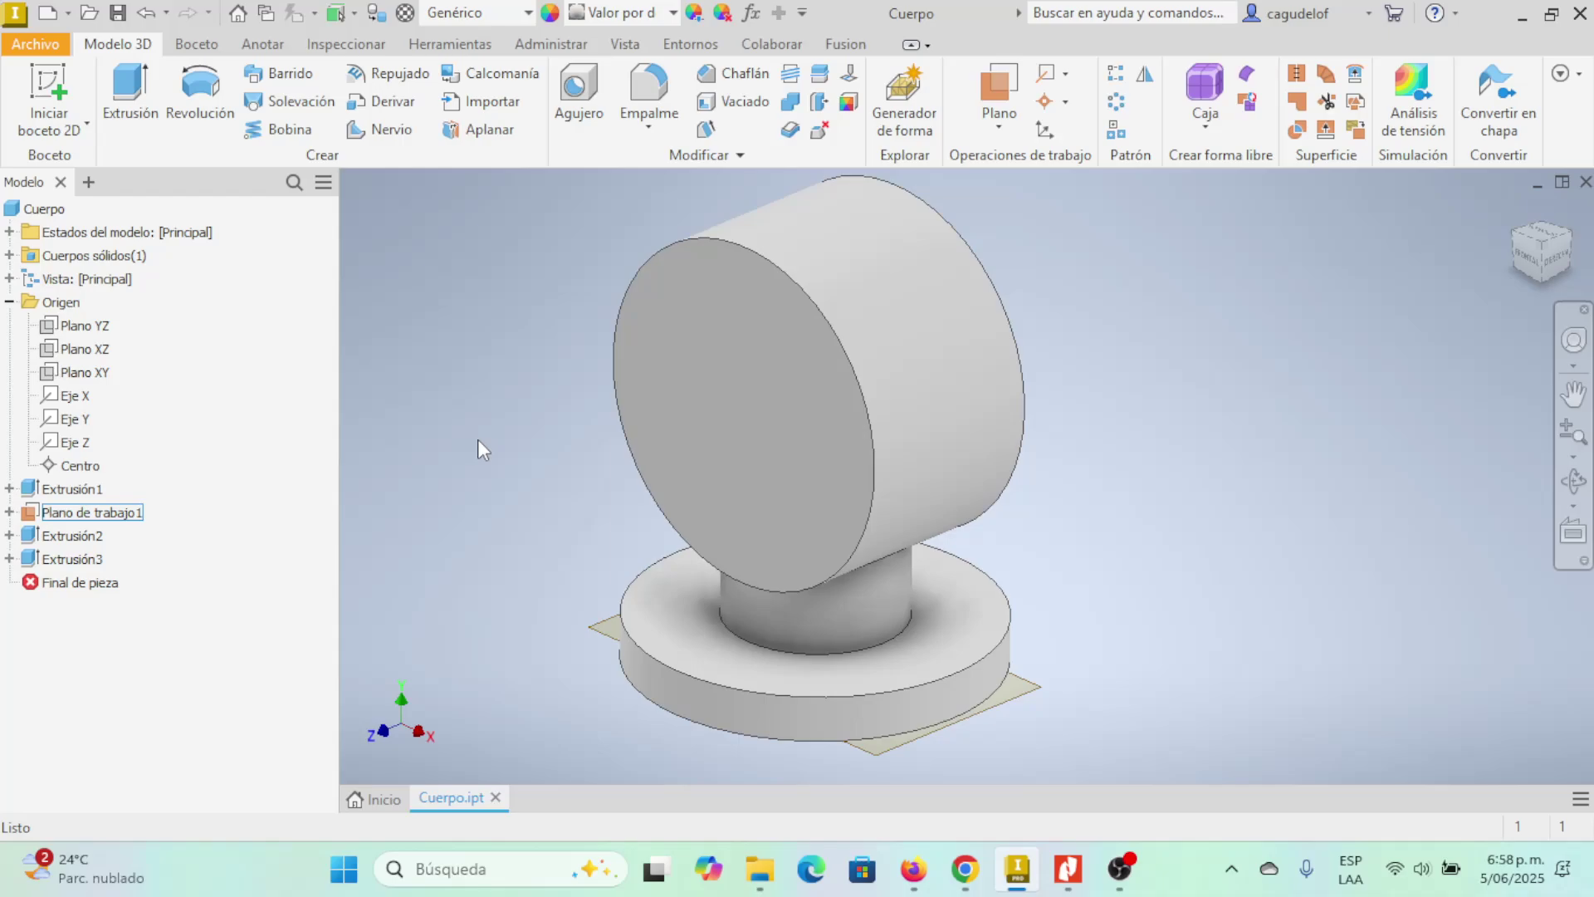
{"action": "left_click", "coordinate": [1231, 868]}
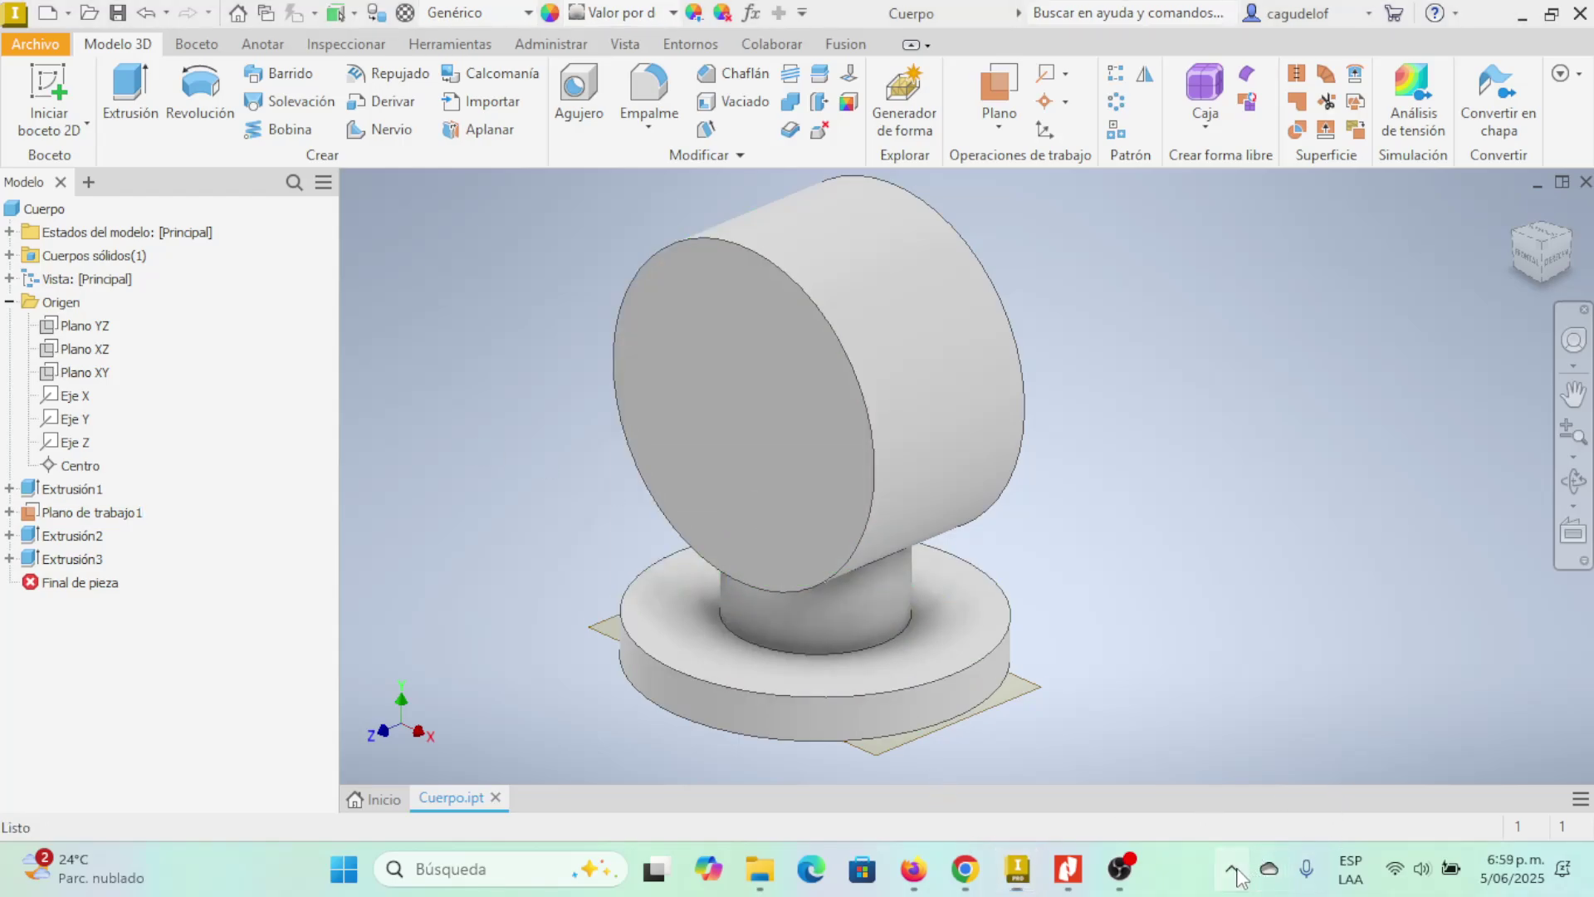